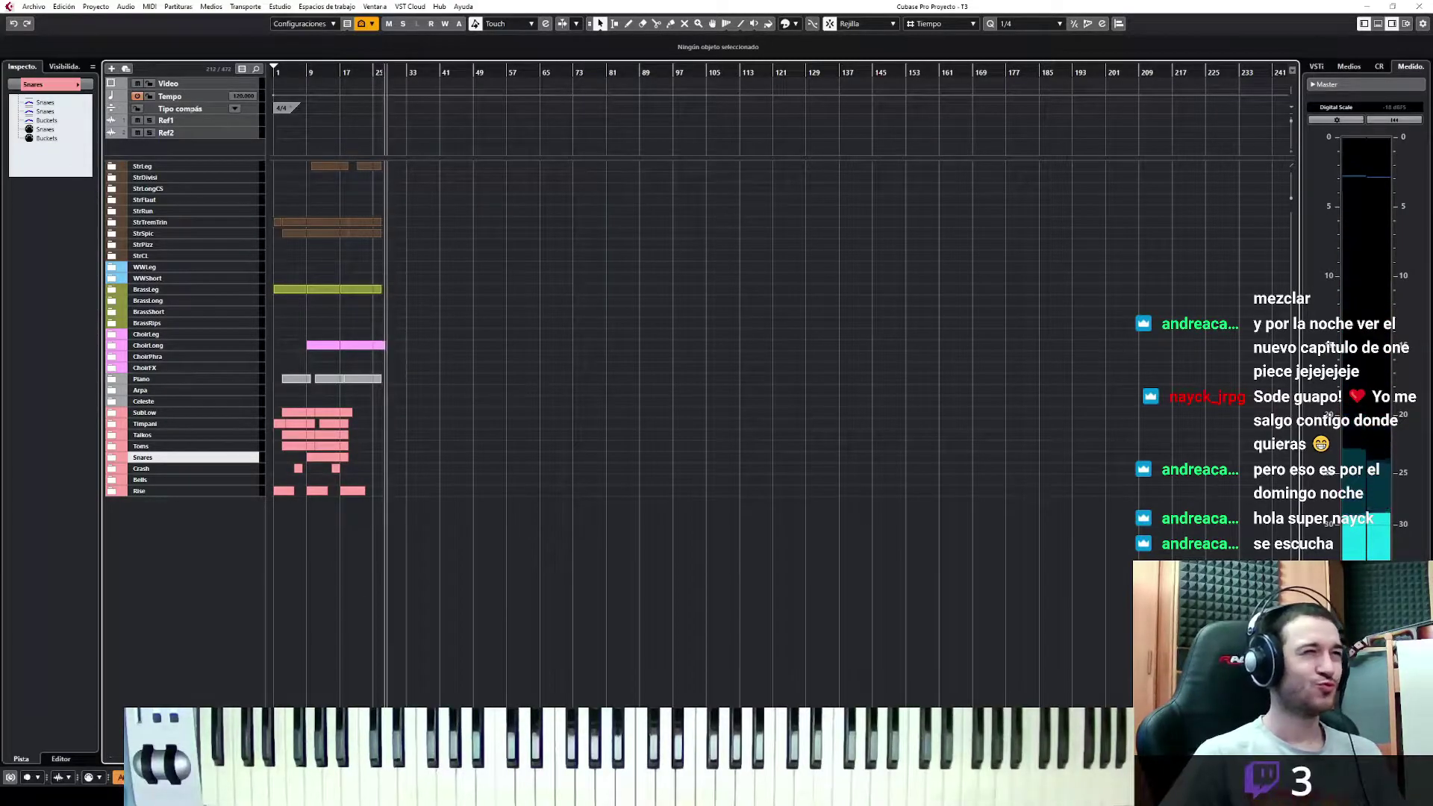
Play back the closing section of the existing arrangement from about bar 22
{"action": "key", "text": "space"}
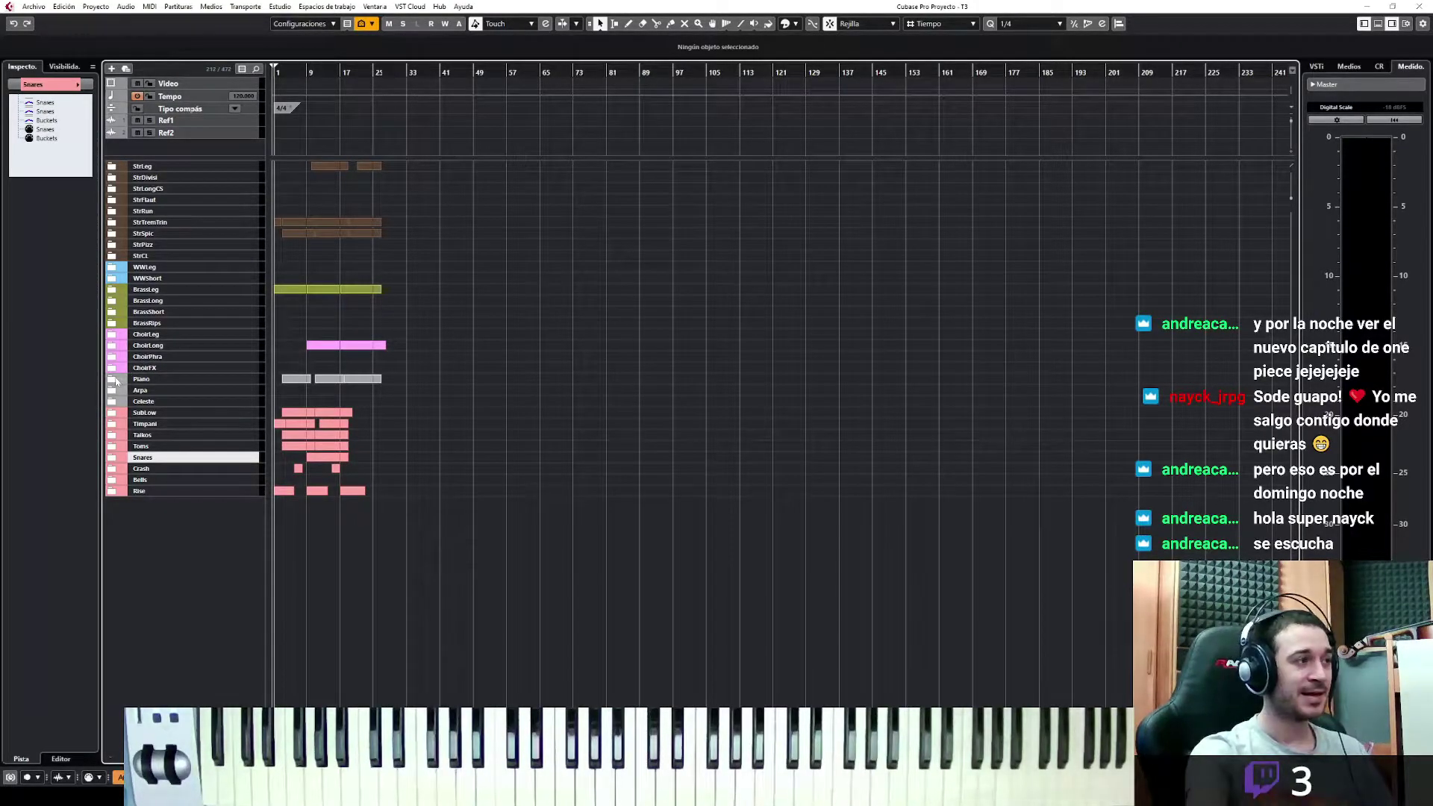
{"action": "left_click", "coordinate": [364, 70]}
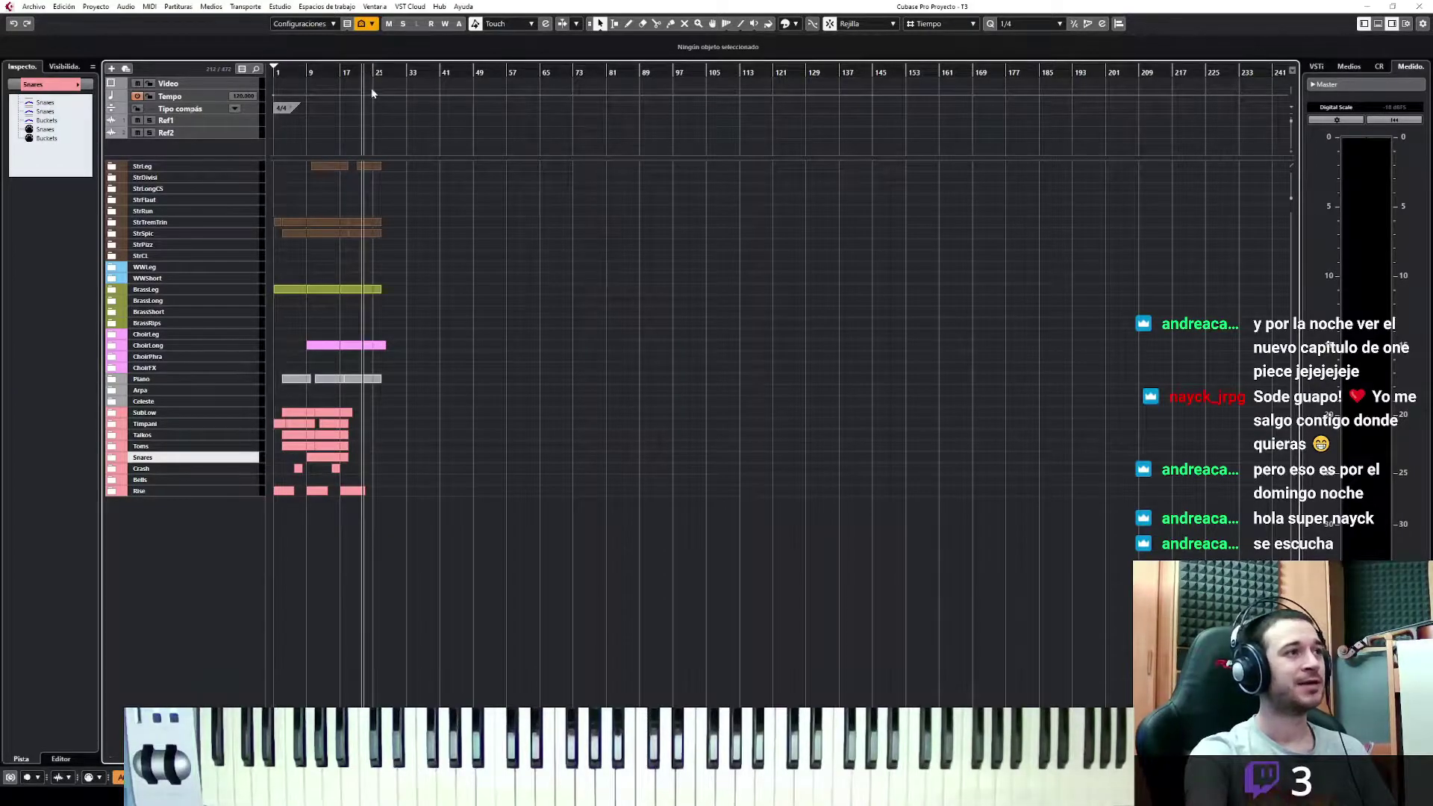
{"action": "key", "text": "space"}
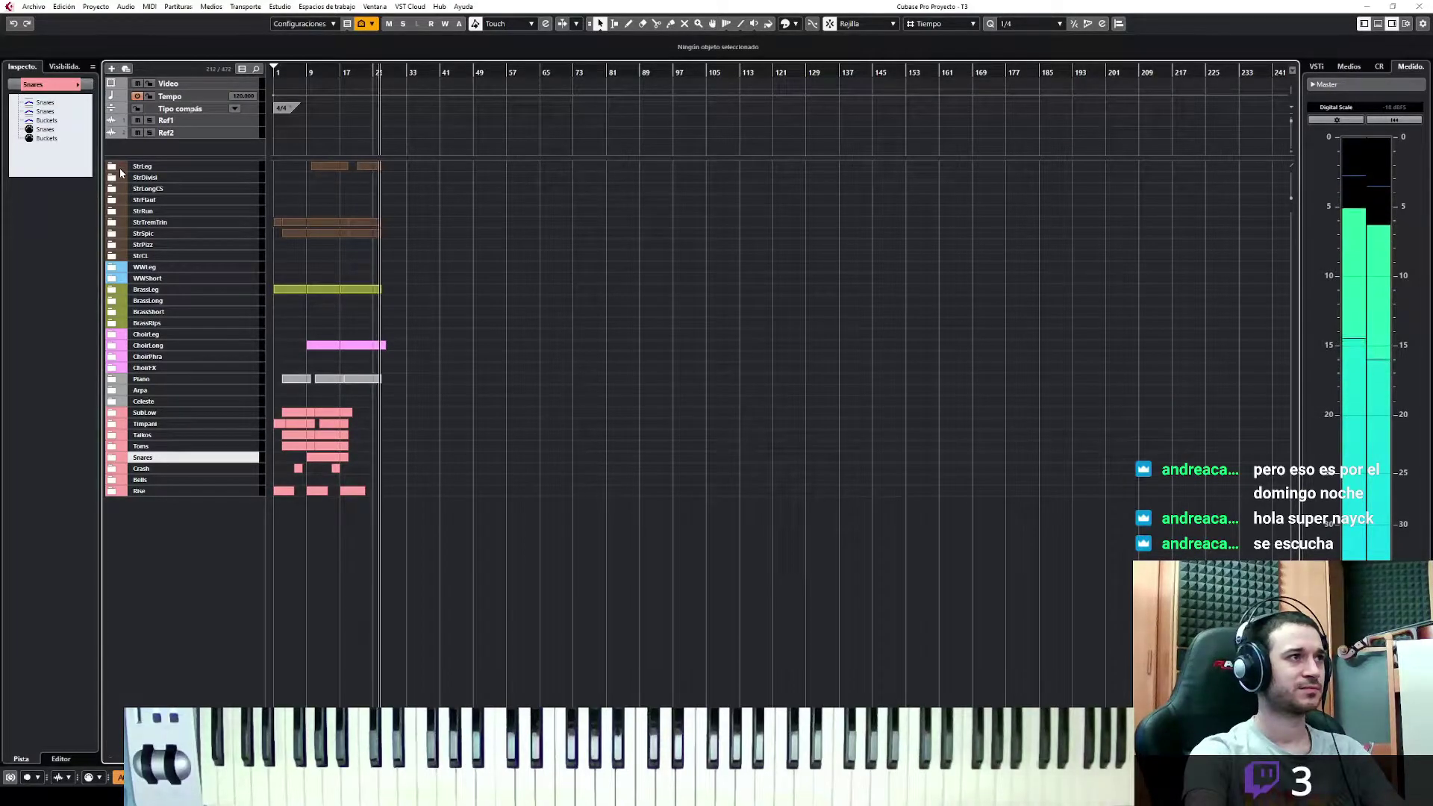
{"action": "key", "text": "space"}
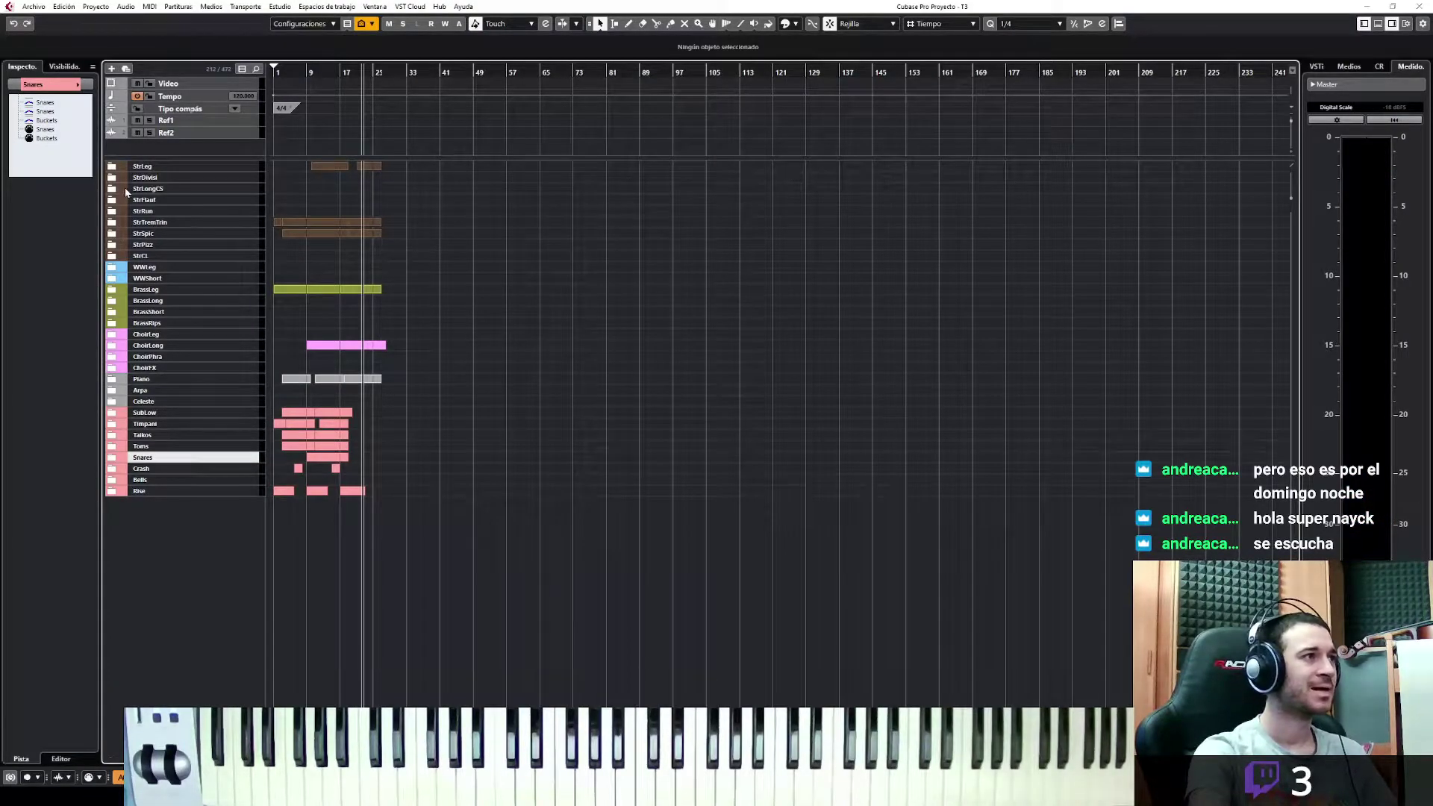
Perform a line on the StrLeg Cellos track during playback, retrieve it with retrospective record, and open it in the note editor
{"action": "left_click", "coordinate": [251, 259]}
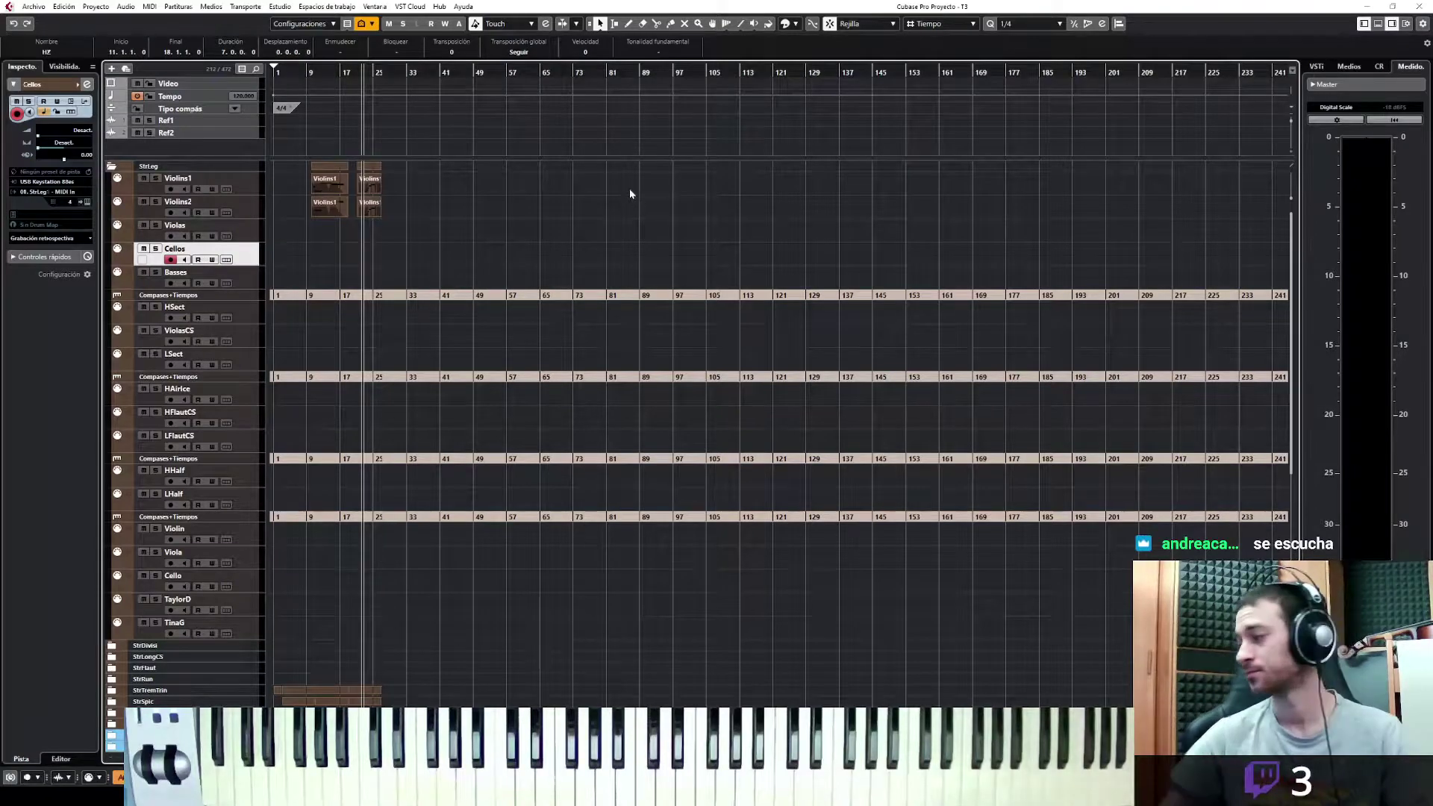
{"action": "key", "text": "space"}
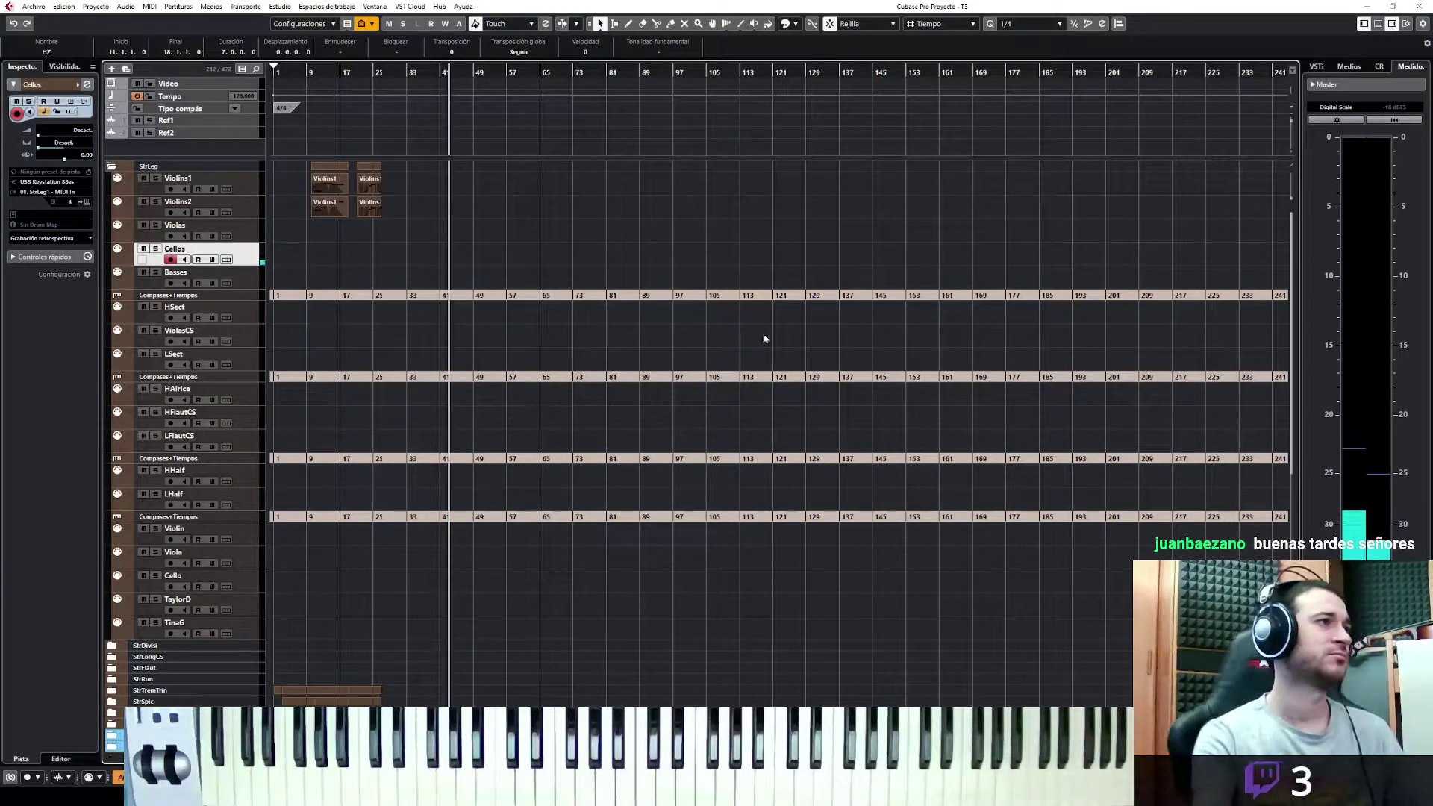
{"action": "key", "text": "space"}
{"action": "left_click", "coordinate": [23, 238]}
{"action": "left_click", "coordinate": [82, 247]}
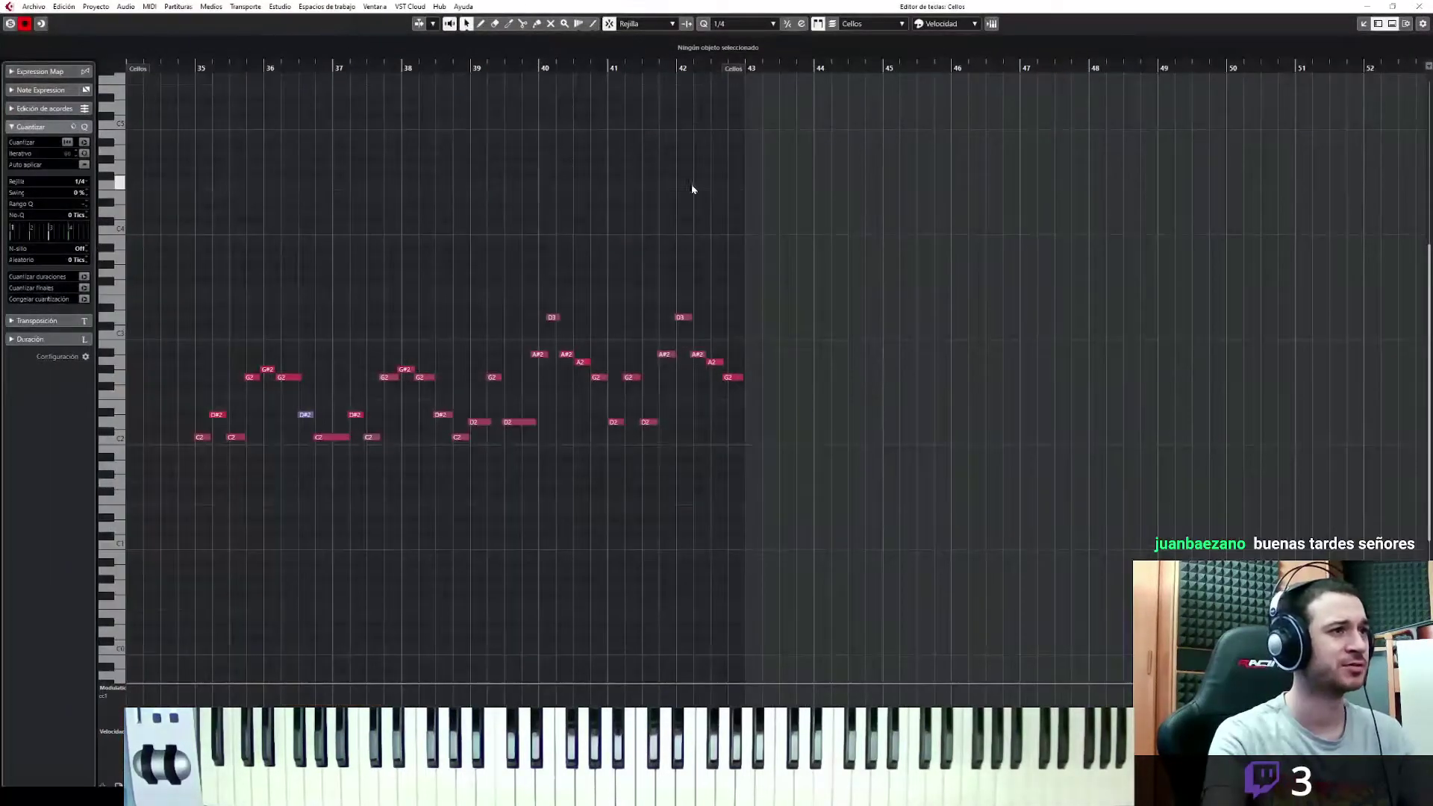
Quantize all notes of the recorded Cellos part to the 1/4 grid
{"action": "left_click_drag", "start_coordinate": [824, 215], "coordinate": [164, 585]}
{"action": "key", "text": "q"}
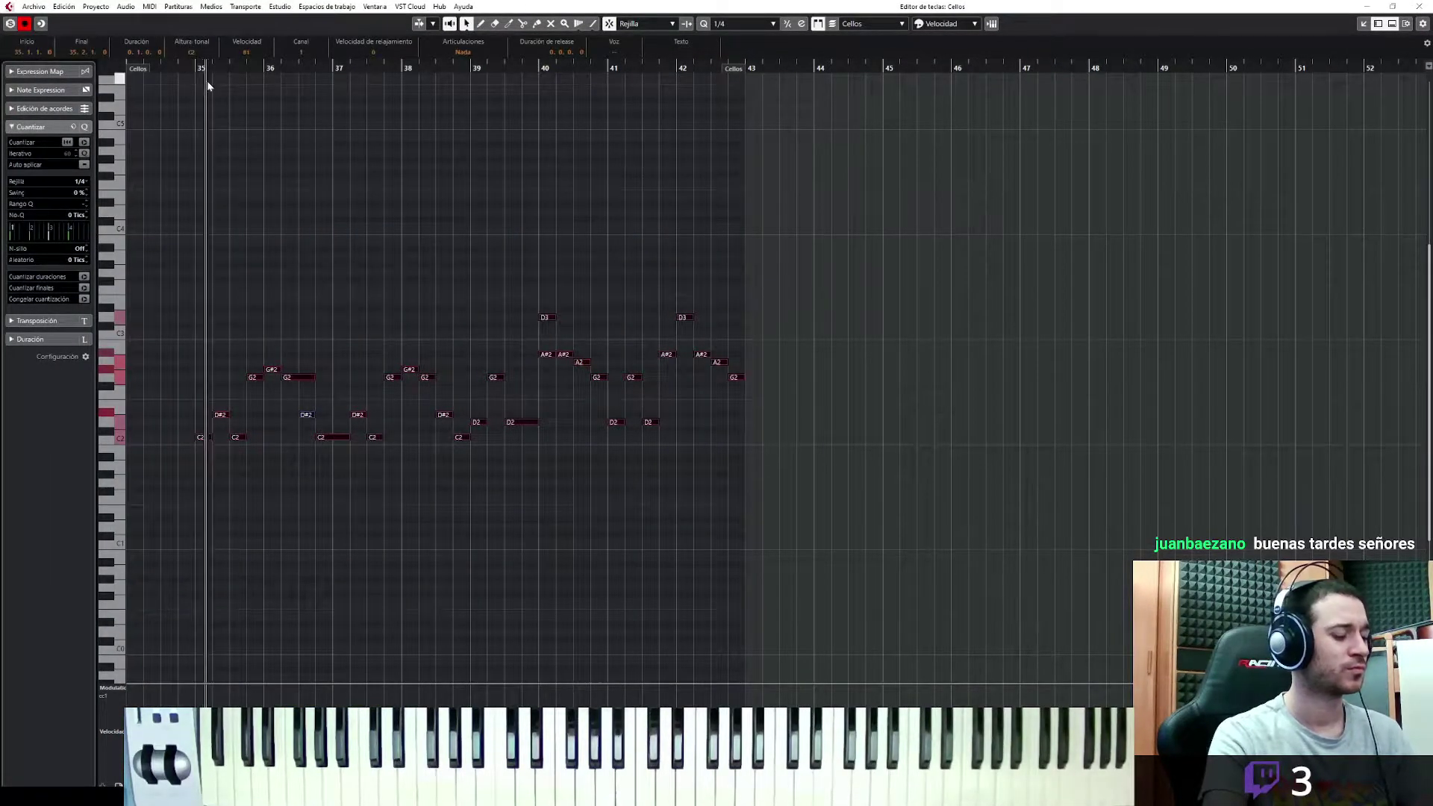
{"action": "left_click", "coordinate": [238, 116]}
Shorten the long G2 in bar 36 and D2 in bar 39 to one beat each, and move the A#2 to 39.4
{"action": "left_click_drag", "start_coordinate": [315, 377], "coordinate": [300, 378]}
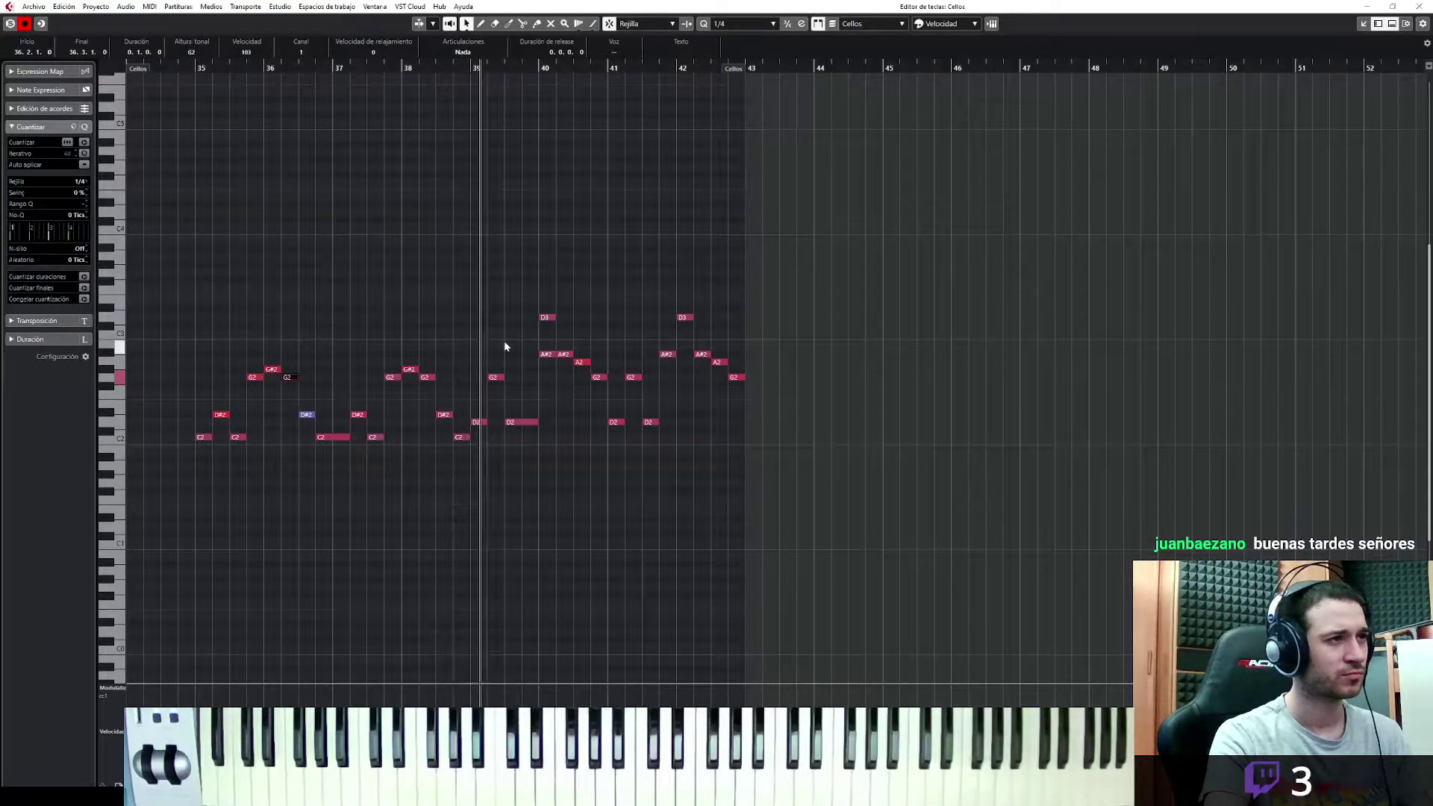
{"action": "key", "text": "space"}
{"action": "left_click_drag", "start_coordinate": [536, 421], "coordinate": [523, 422]}
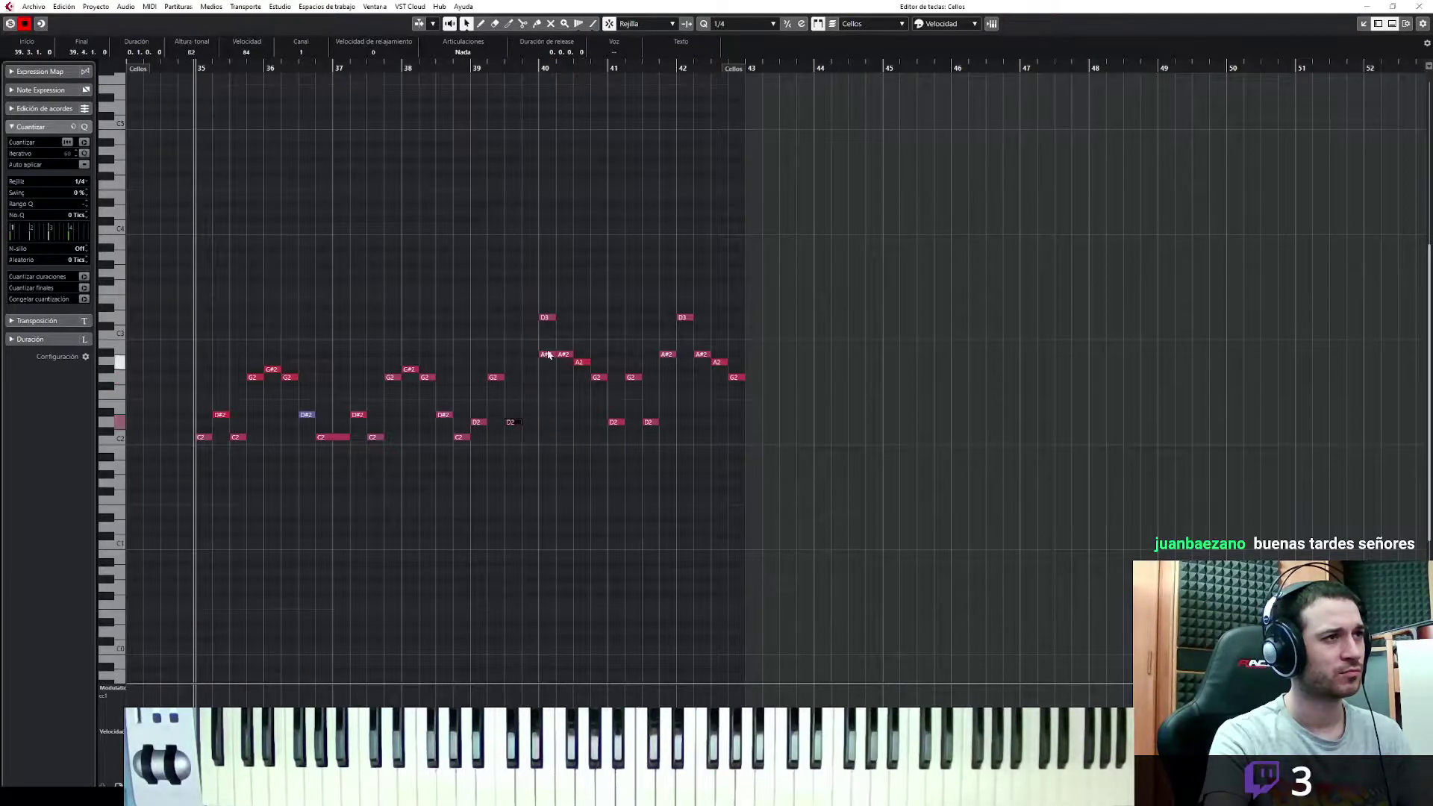
{"action": "left_click_drag", "start_coordinate": [539, 356], "coordinate": [522, 355]}
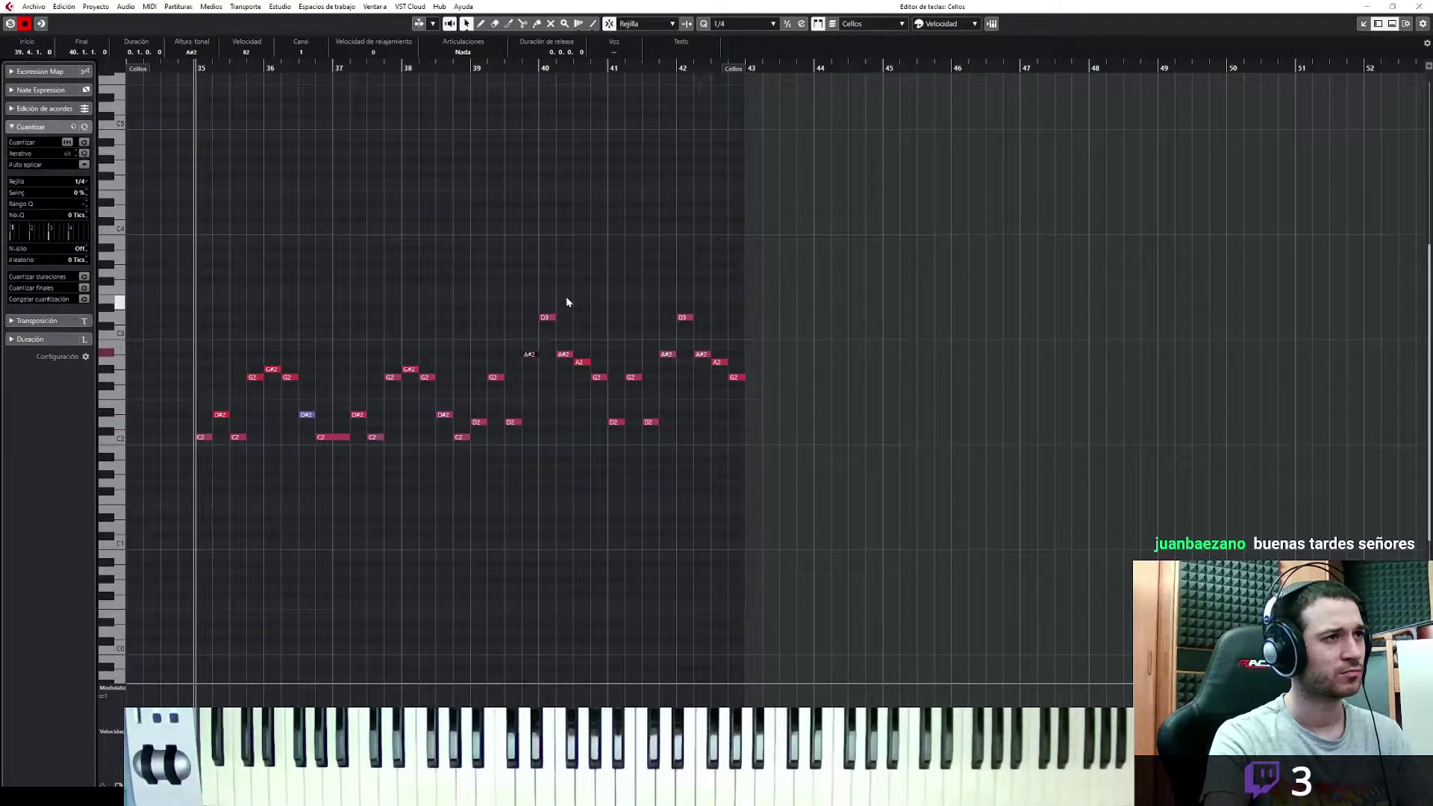
Play back the corrected Cellos notes from bar 39 and dock the note editor in the project window
{"action": "left_click", "coordinate": [467, 74]}
{"action": "key", "text": "space"}
{"action": "left_click", "coordinate": [473, 67]}
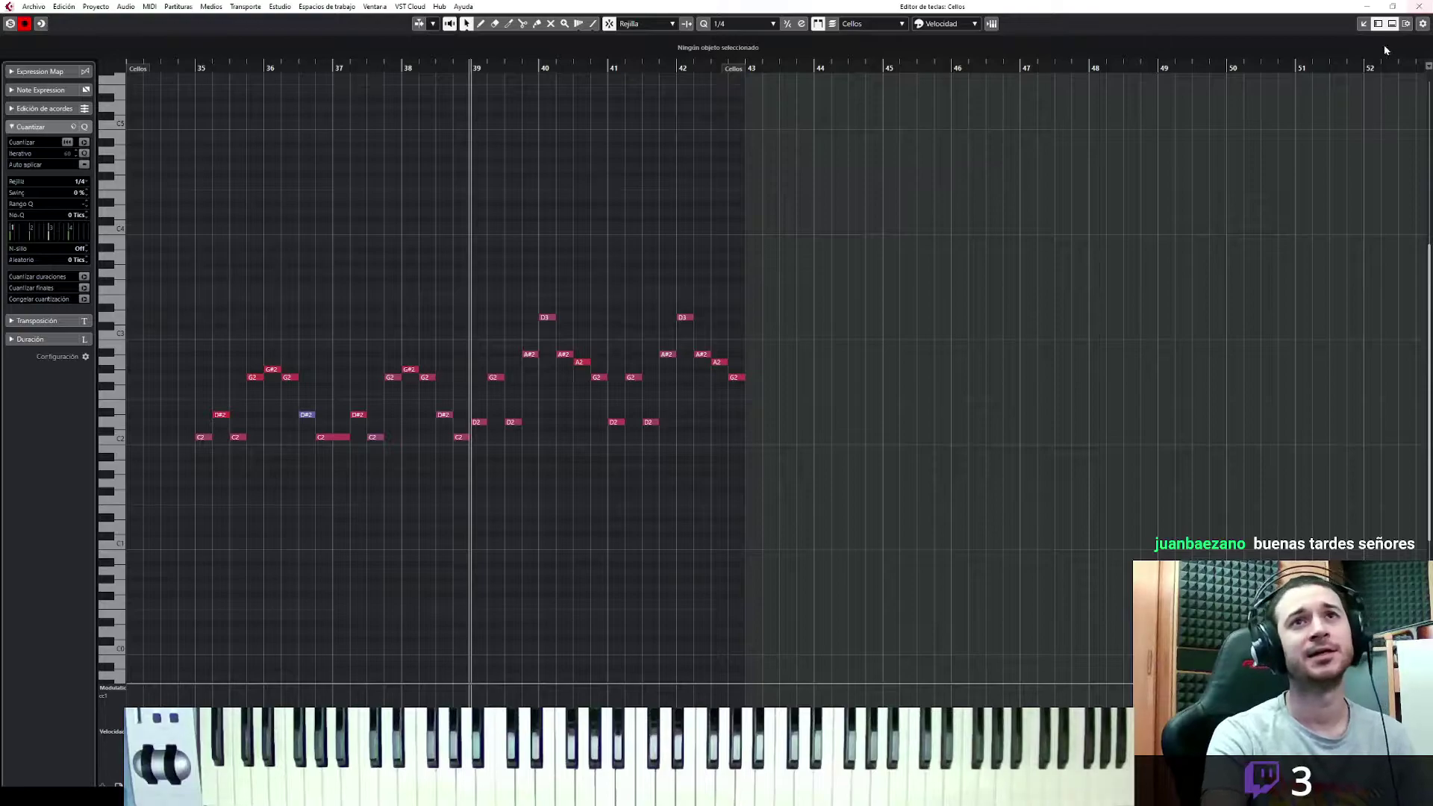
{"action": "left_click", "coordinate": [1364, 25]}
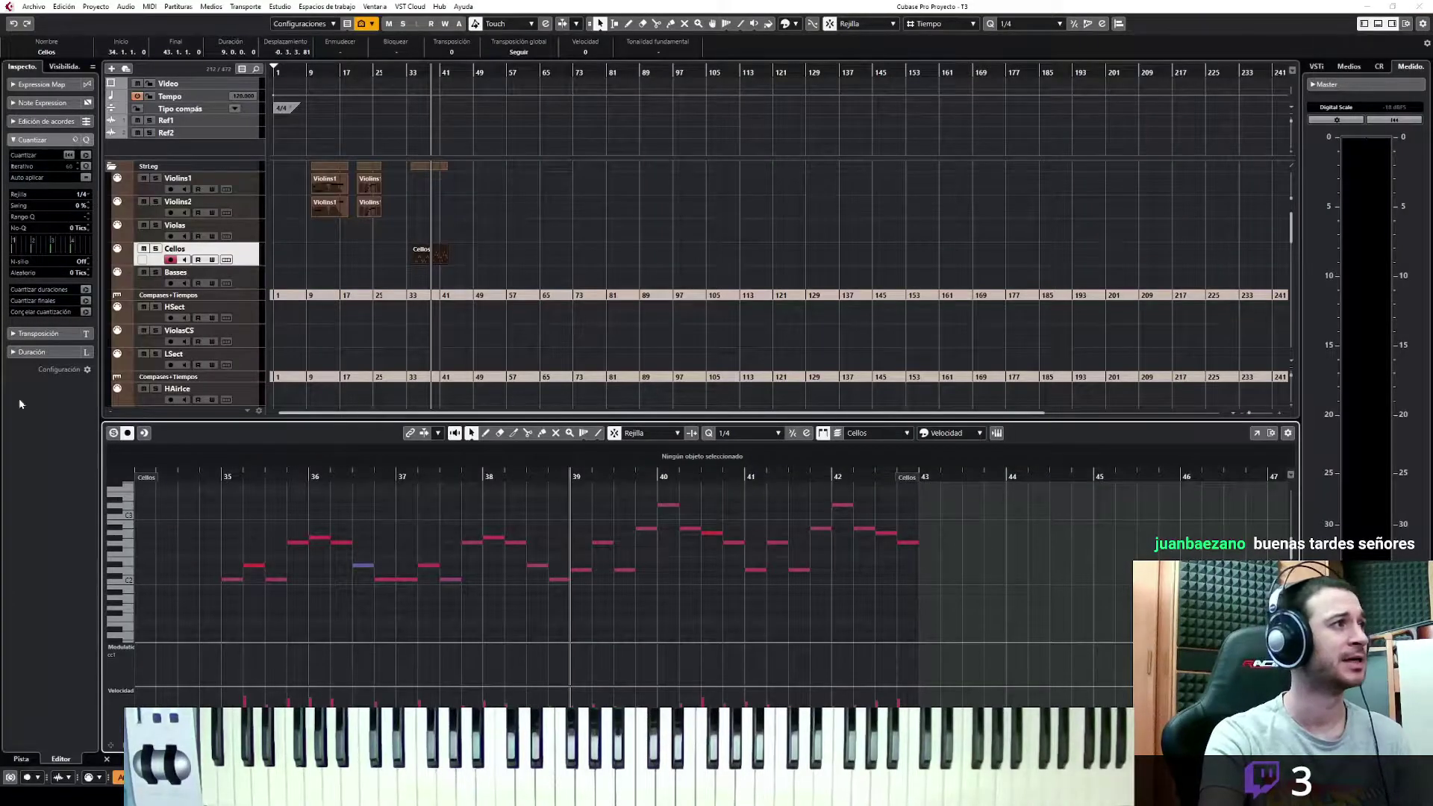
Enlarge the Cellos track's height and solo the track to audition its part
{"action": "left_click_drag", "start_coordinate": [236, 266], "coordinate": [238, 344]}
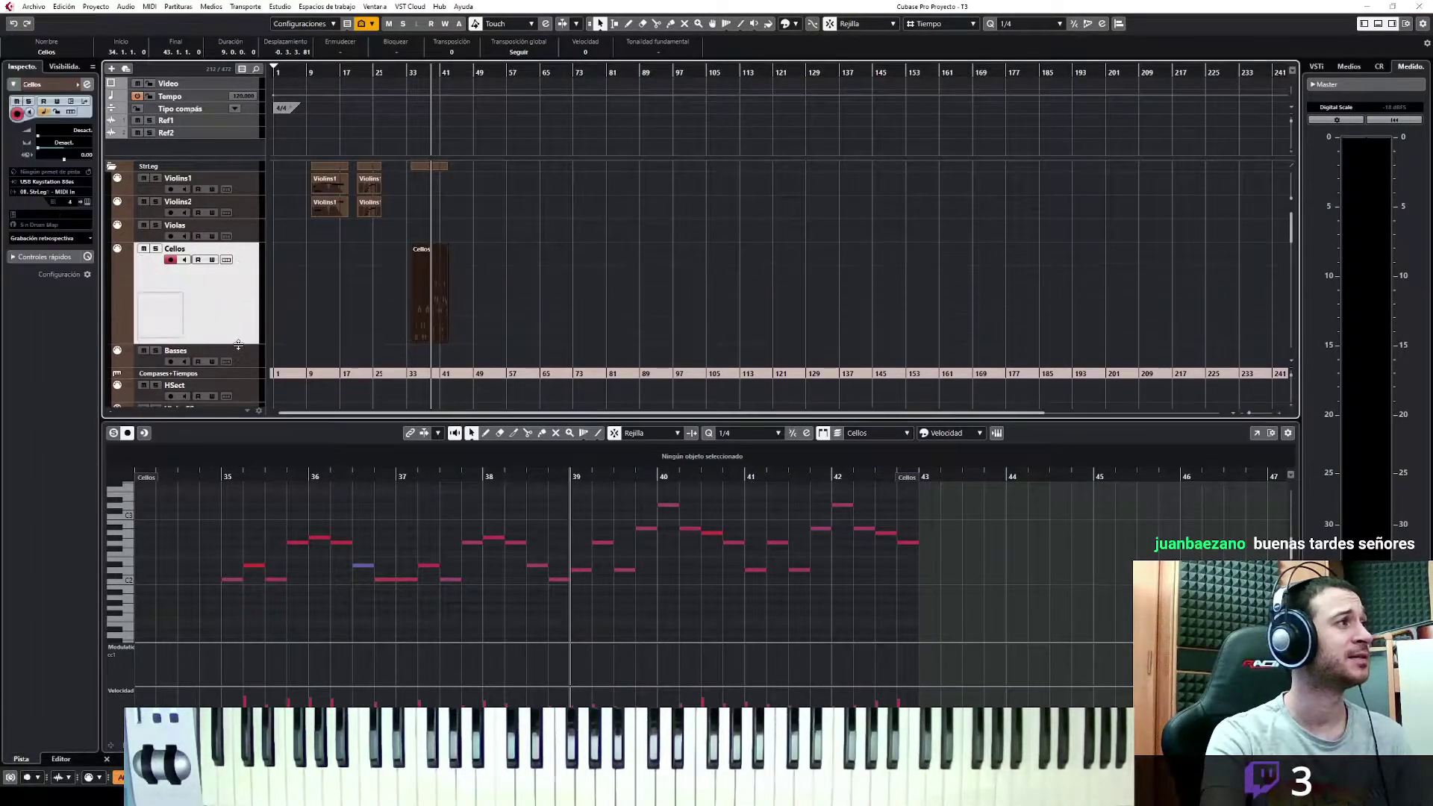
{"action": "left_click", "coordinate": [244, 202]}
{"action": "left_click", "coordinate": [238, 279]}
{"action": "left_click", "coordinate": [155, 248]}
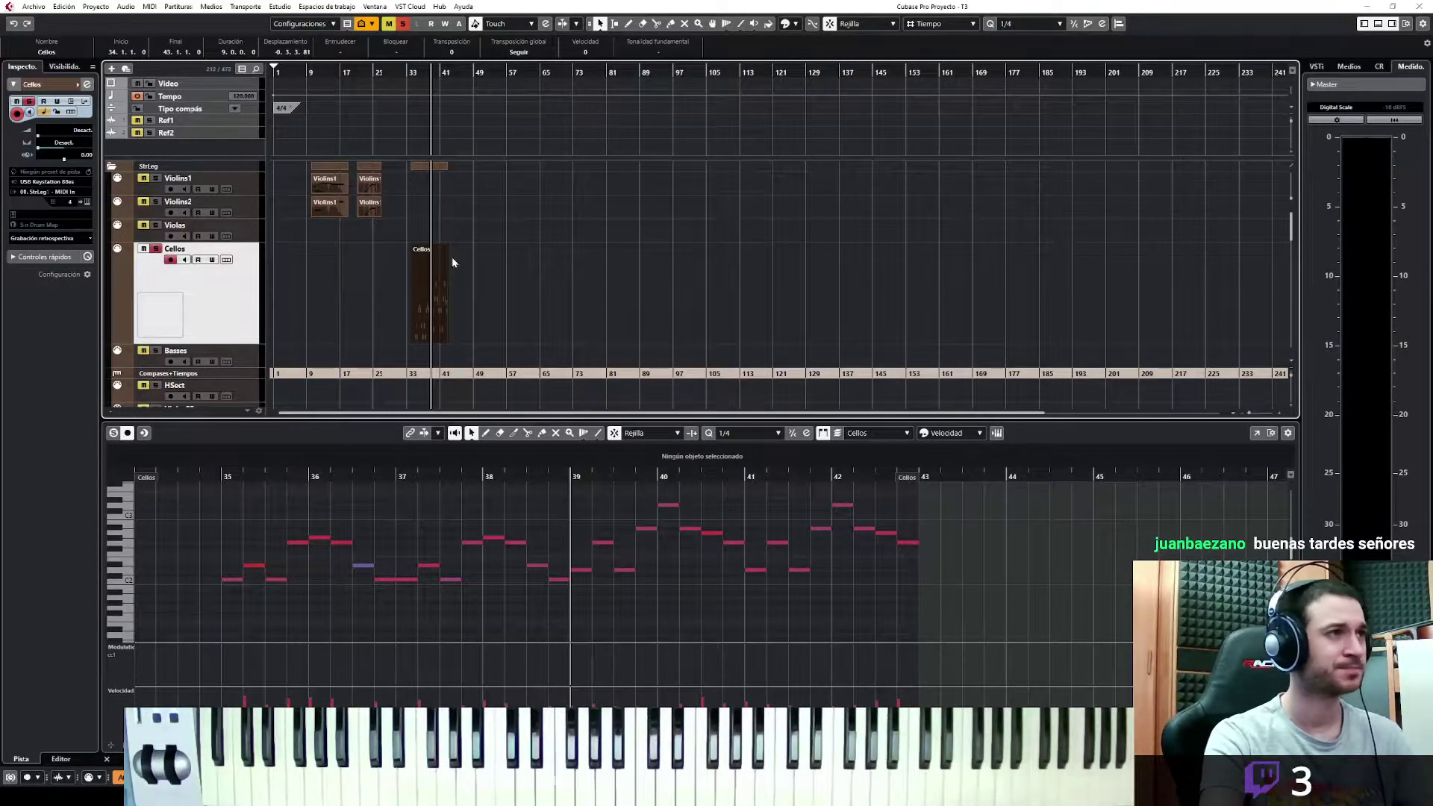
{"action": "key", "text": "space"}
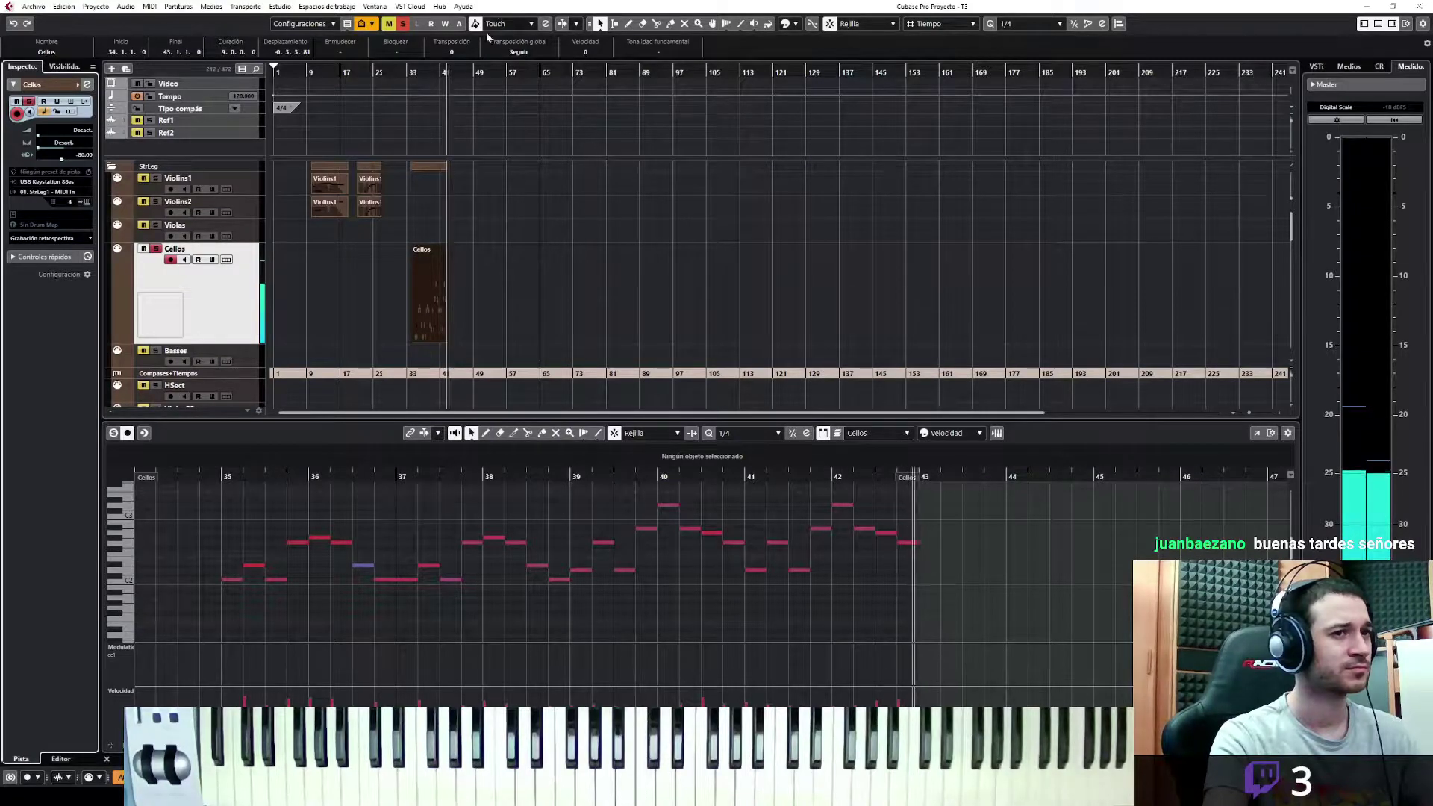
Split the Cellos part at bar 35 and move the portion after the cut to start at bar 27
{"action": "key", "text": "h"}
{"action": "key", "text": "h"}
{"action": "key", "text": "h"}
{"action": "key", "text": "h"}
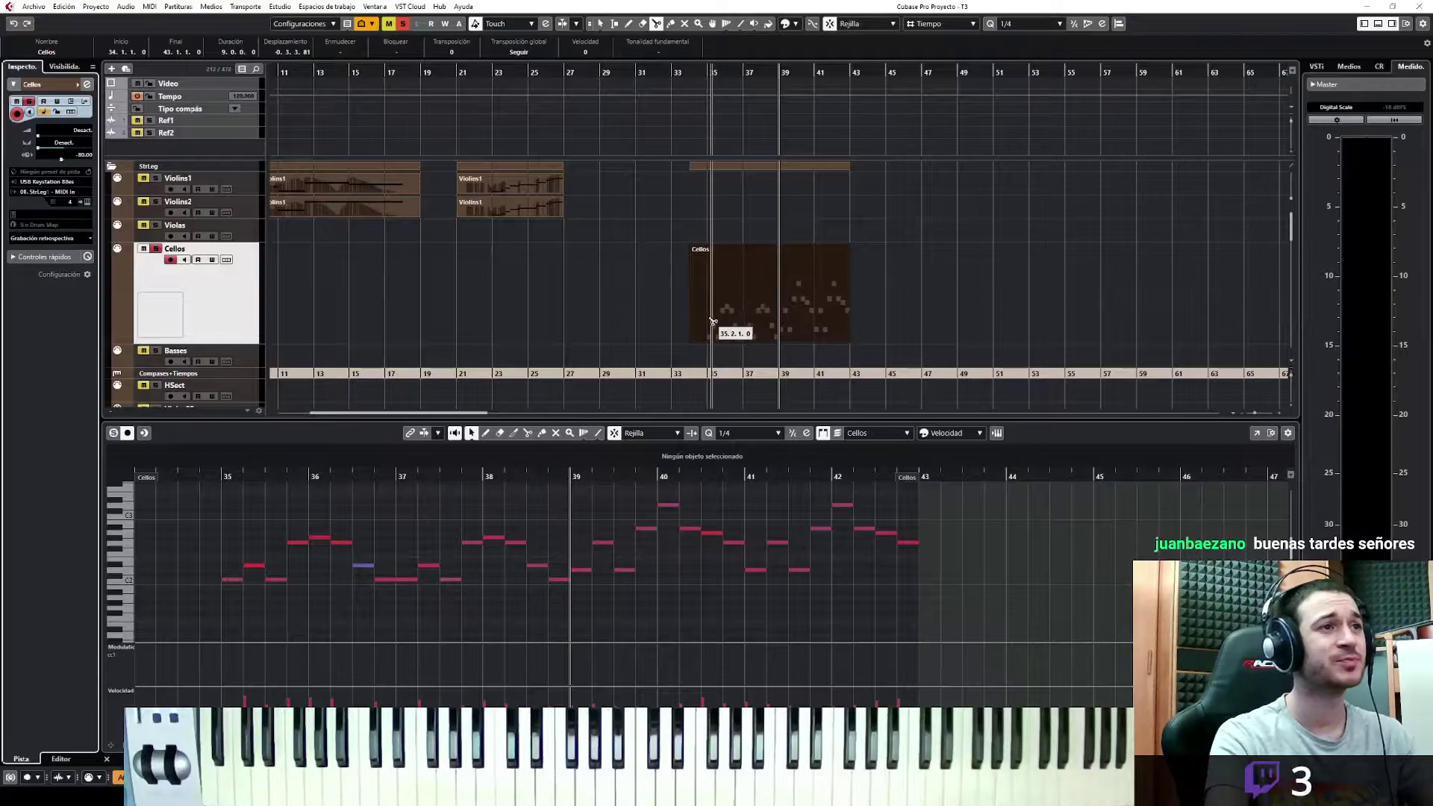
{"action": "left_click", "coordinate": [698, 316], "text": "alt"}
{"action": "left_click_drag", "start_coordinate": [756, 315], "coordinate": [617, 334]}
Unsolo the Cellos track, play the full arrangement from just before bar 27, and hide the note editor
{"action": "left_click", "coordinate": [539, 75]}
{"action": "key", "text": "space"}
{"action": "left_click", "coordinate": [155, 248]}
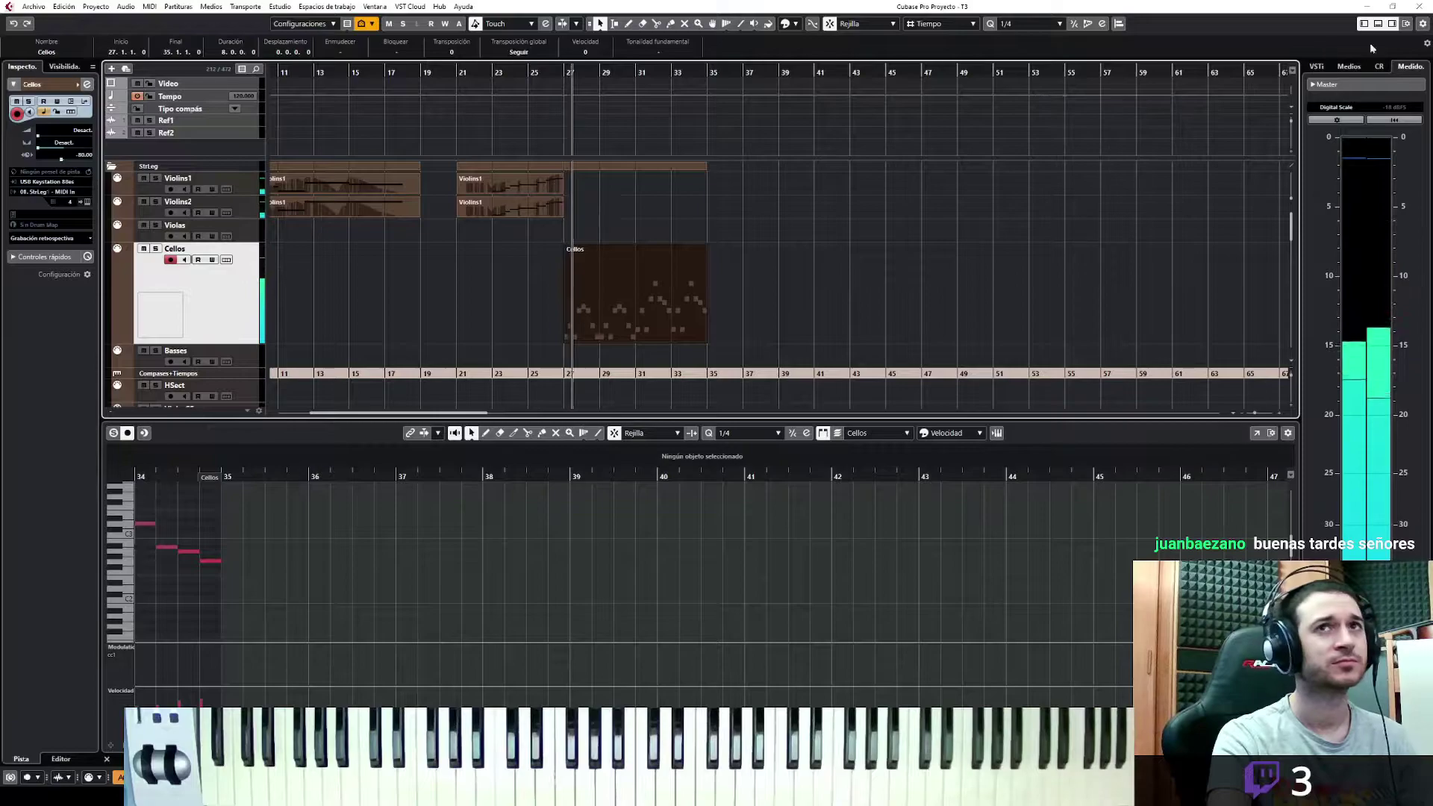
{"action": "key", "text": "ctrl+alt+e"}
{"action": "key", "text": "space"}
{"action": "key", "text": "h"}
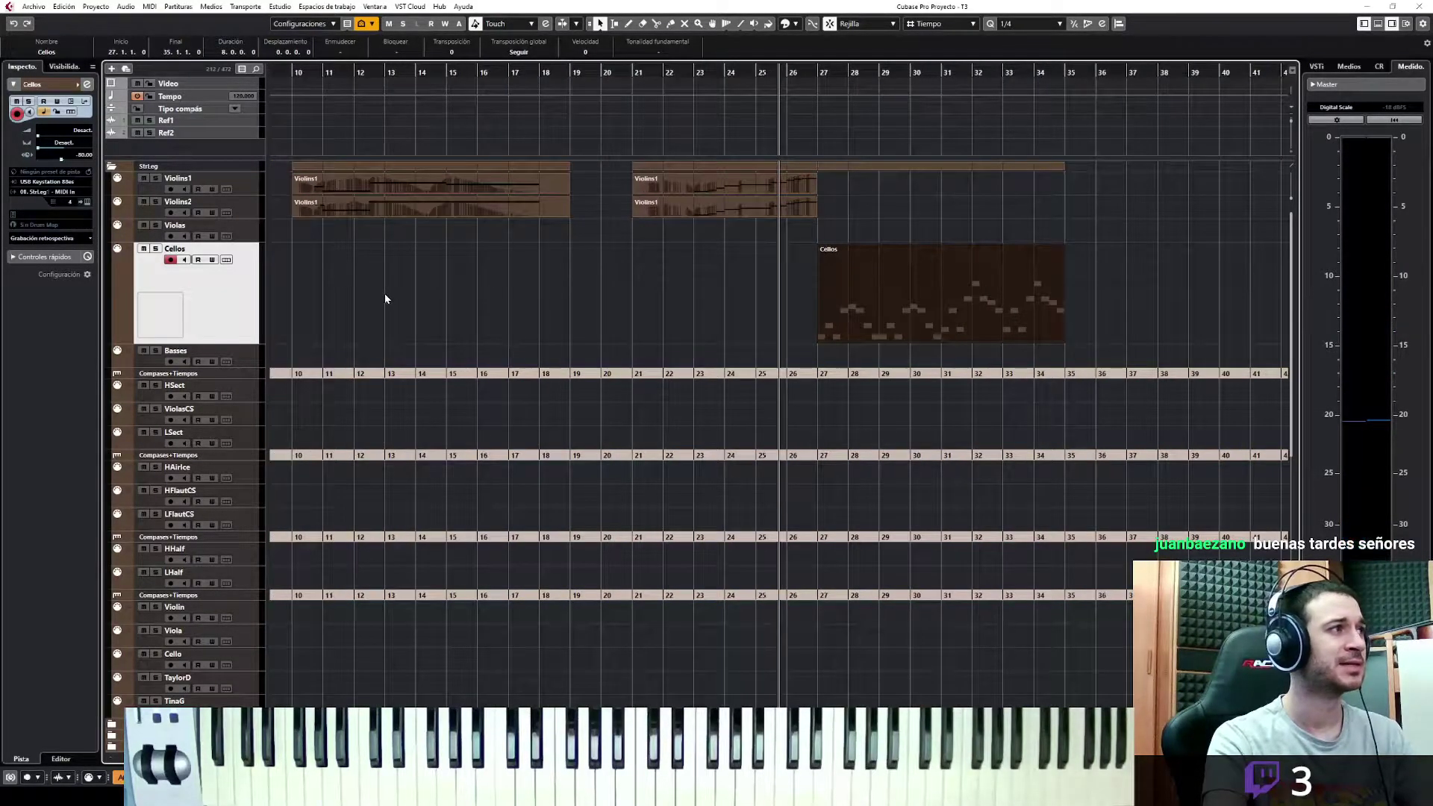
Open the moved Cellos part in the note editor, play it in context, and return to the project view
{"action": "double_click", "coordinate": [875, 318]}
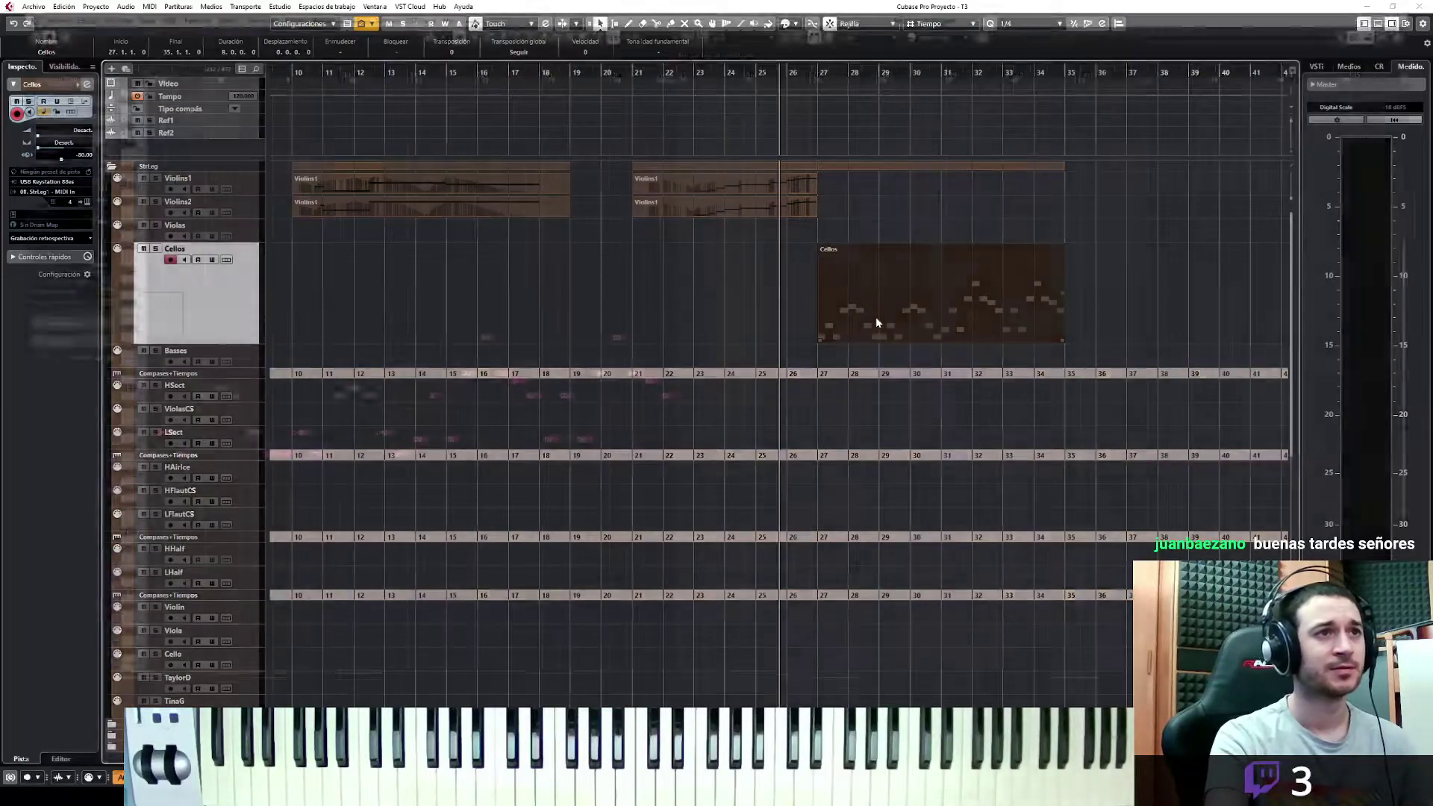
{"action": "key", "text": "g"}
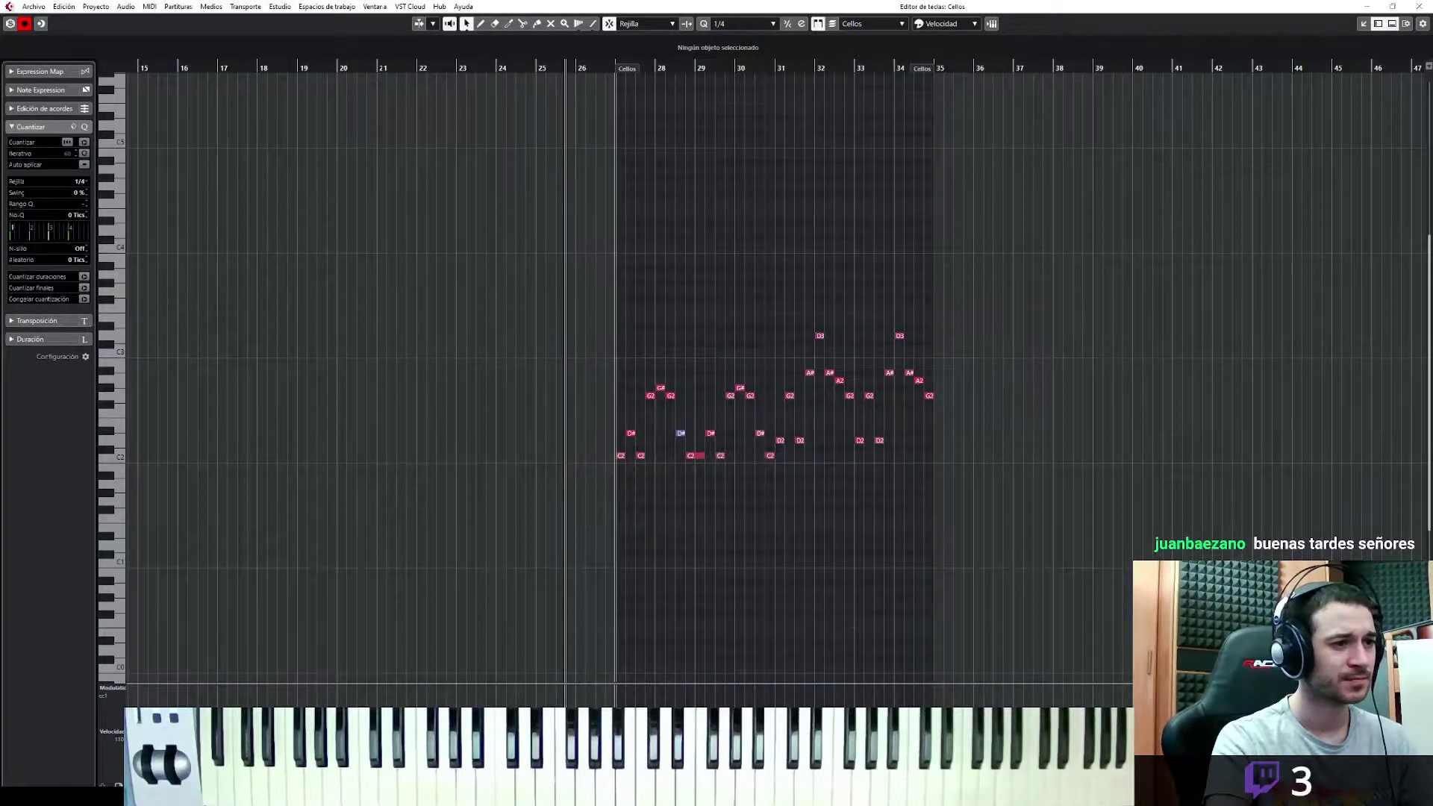
{"action": "key", "text": "space"}
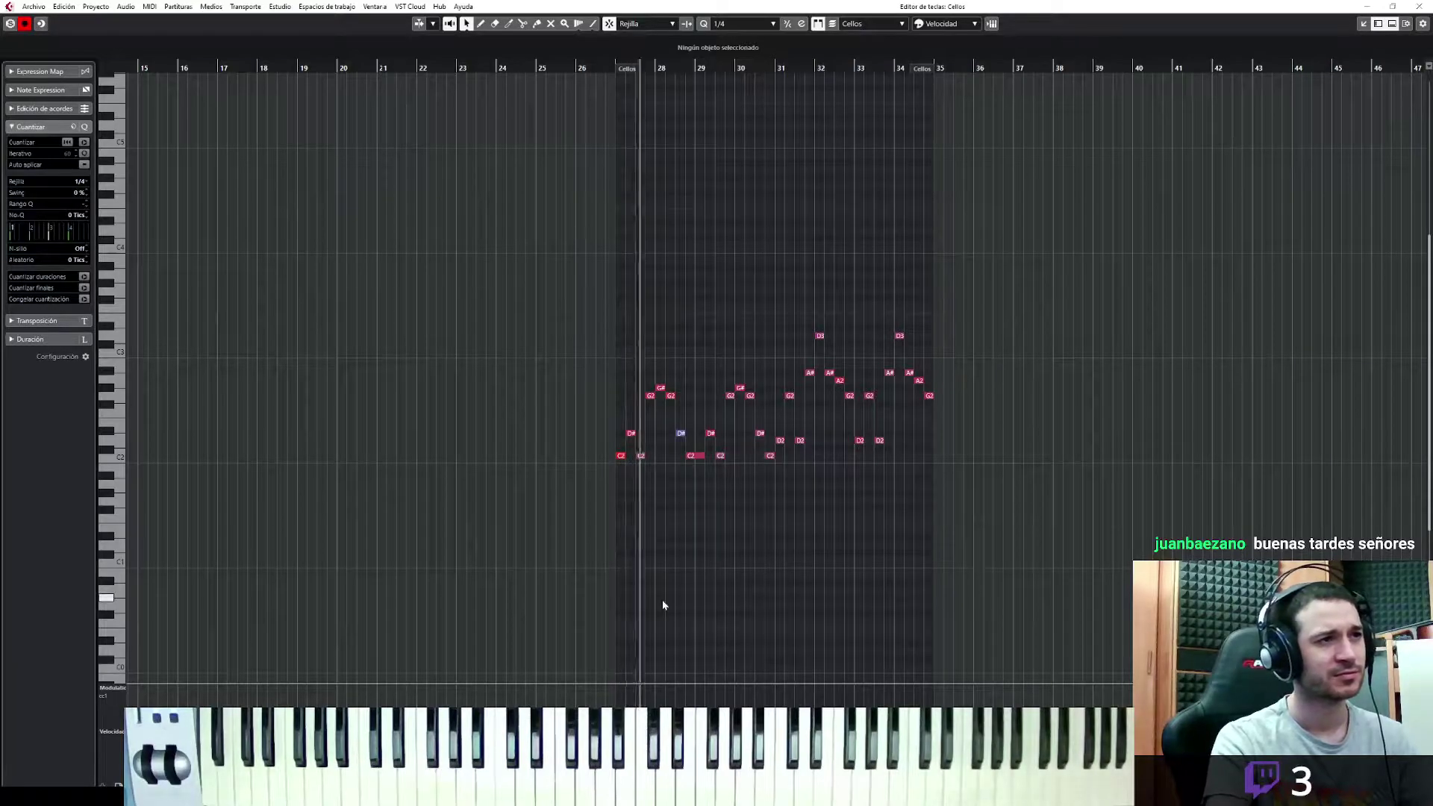
{"action": "left_click", "coordinate": [1363, 23]}
{"action": "left_click", "coordinate": [1377, 23]}
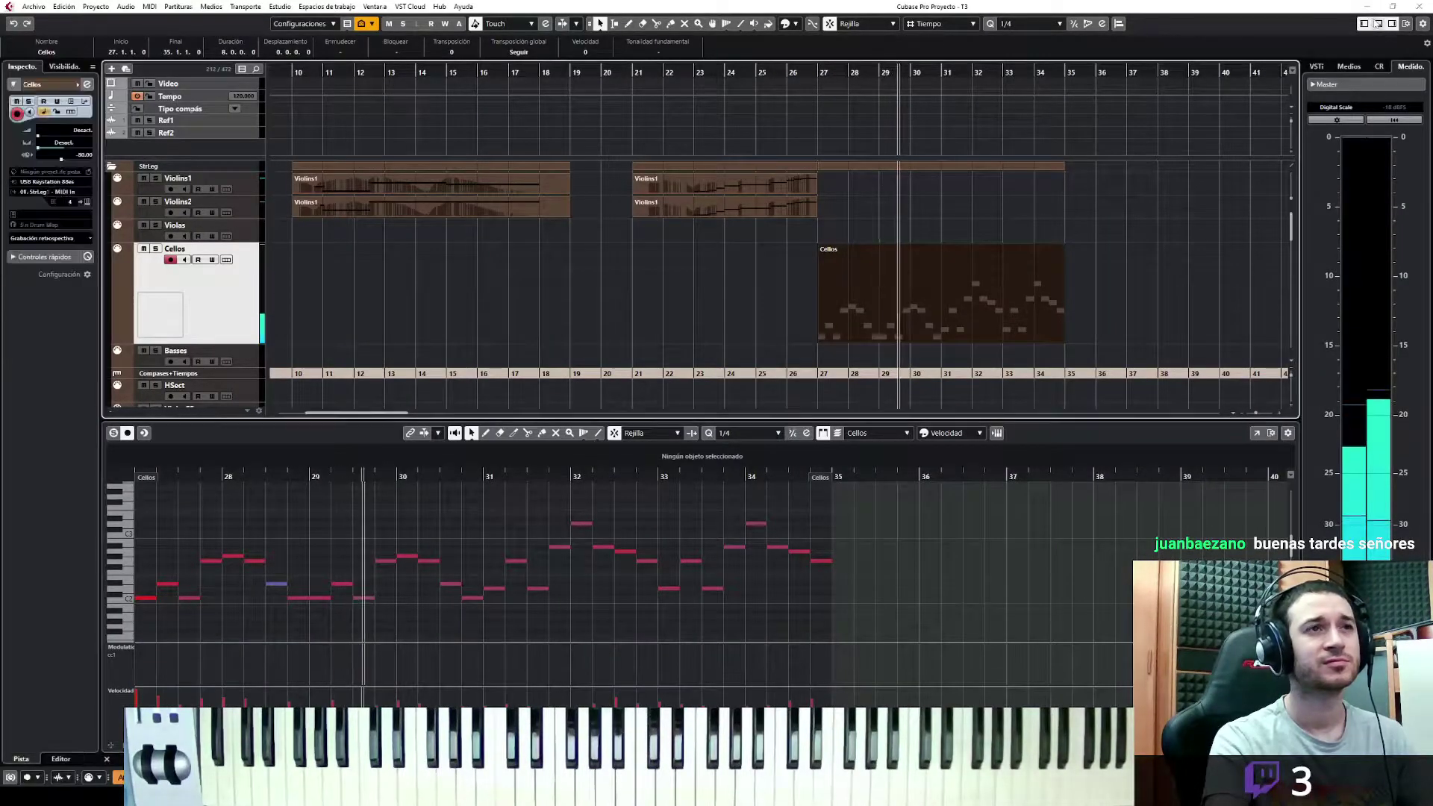
Copy the Cellos part onto the Violas track at bar 27 and open the copy for note editing
{"action": "key", "text": "Up"}
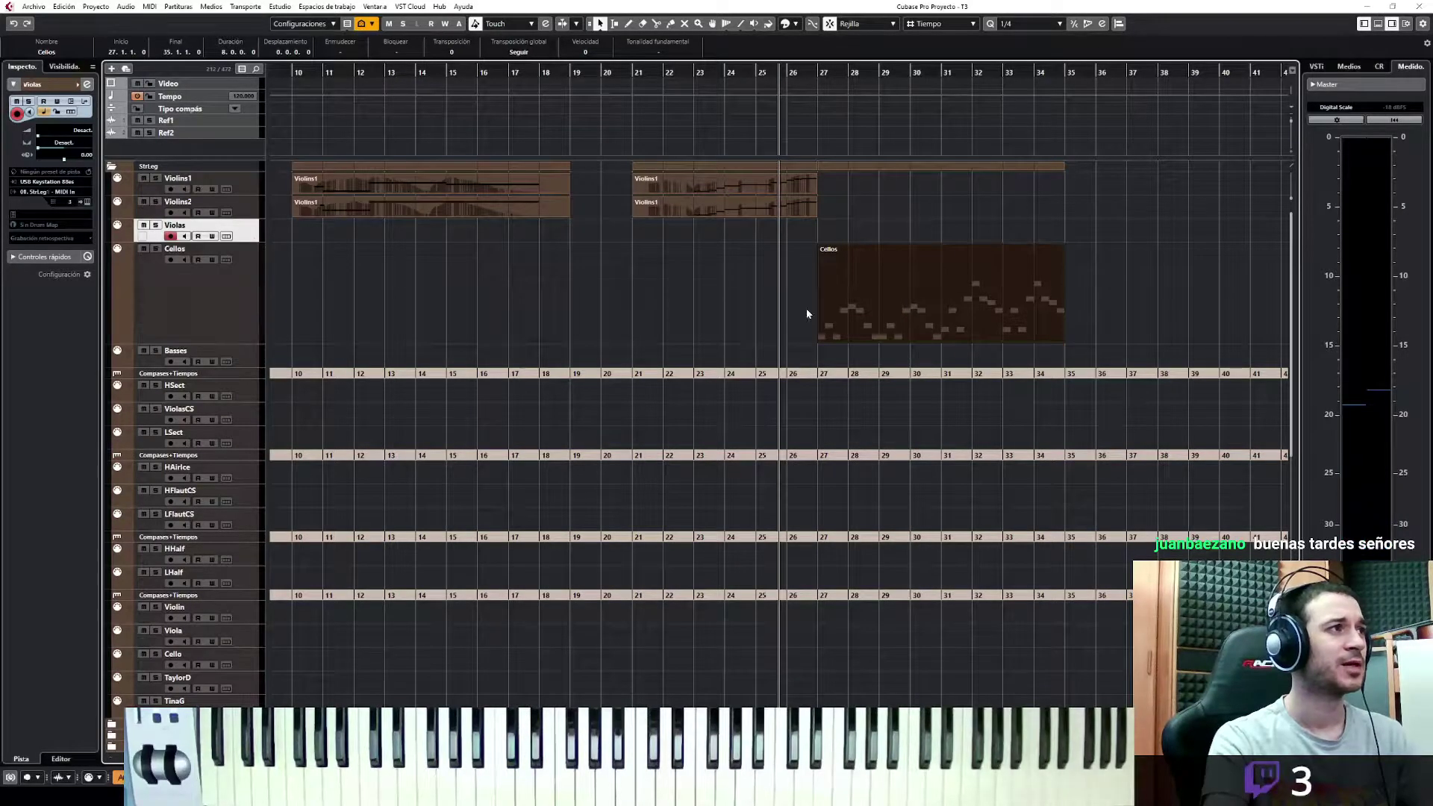
{"action": "left_click_drag", "start_coordinate": [859, 326], "coordinate": [862, 237]}
{"action": "double_click", "coordinate": [862, 236]}
Transpose all notes of the copied Violas part up one octave
{"action": "left_click_drag", "start_coordinate": [619, 264], "coordinate": [69, 489]}
{"action": "key", "text": "Up"}
{"action": "key", "text": "Up"}
{"action": "key", "text": "Up"}
{"action": "key", "text": "Up"}
{"action": "key", "text": "Up"}
{"action": "key", "text": "Up"}
{"action": "key", "text": "Up"}
{"action": "key", "text": "Up"}
{"action": "key", "text": "Up"}
{"action": "key", "text": "Up"}
{"action": "key", "text": "Up"}
{"action": "key", "text": "Up"}
{"action": "key", "text": "Up"}
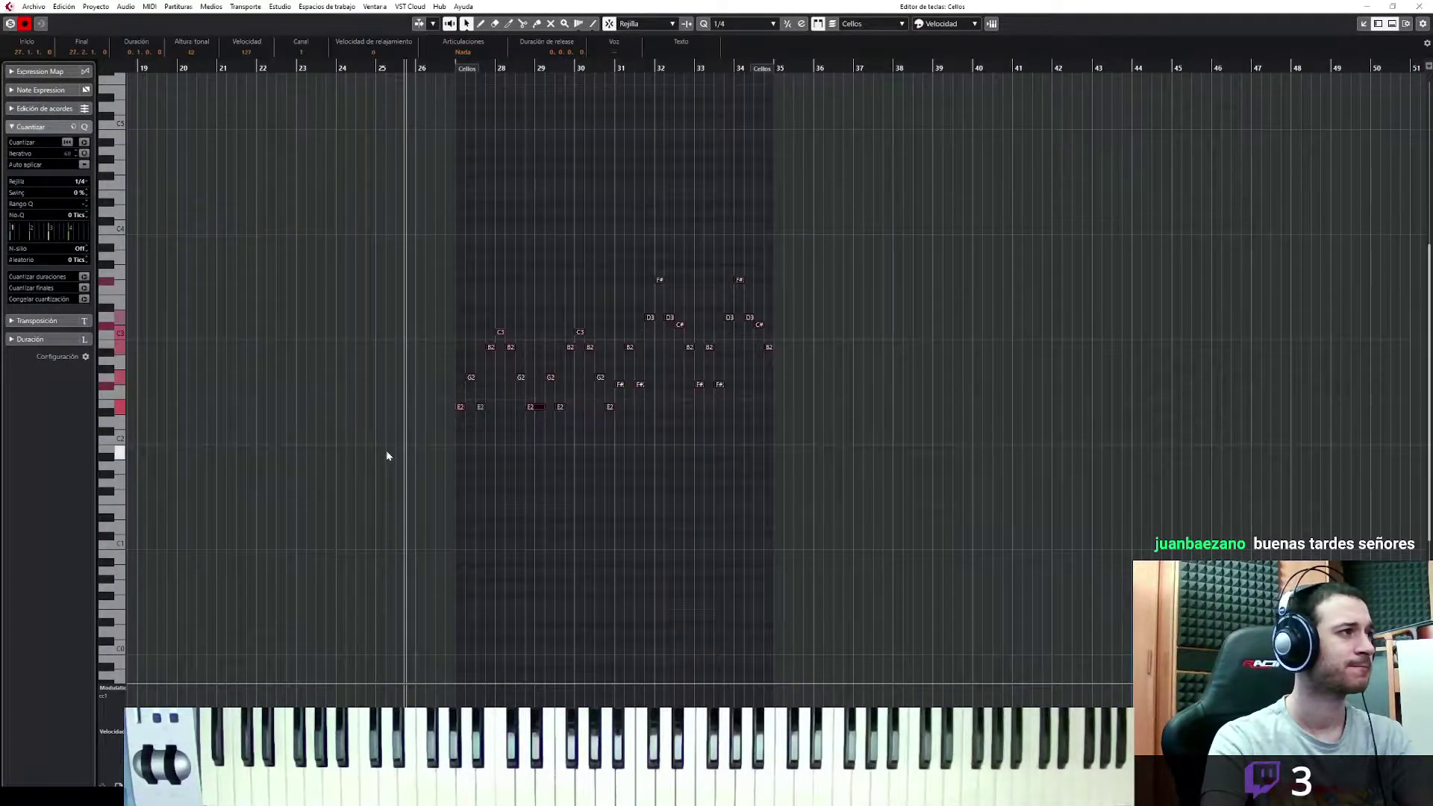
{"action": "key", "text": "Down"}
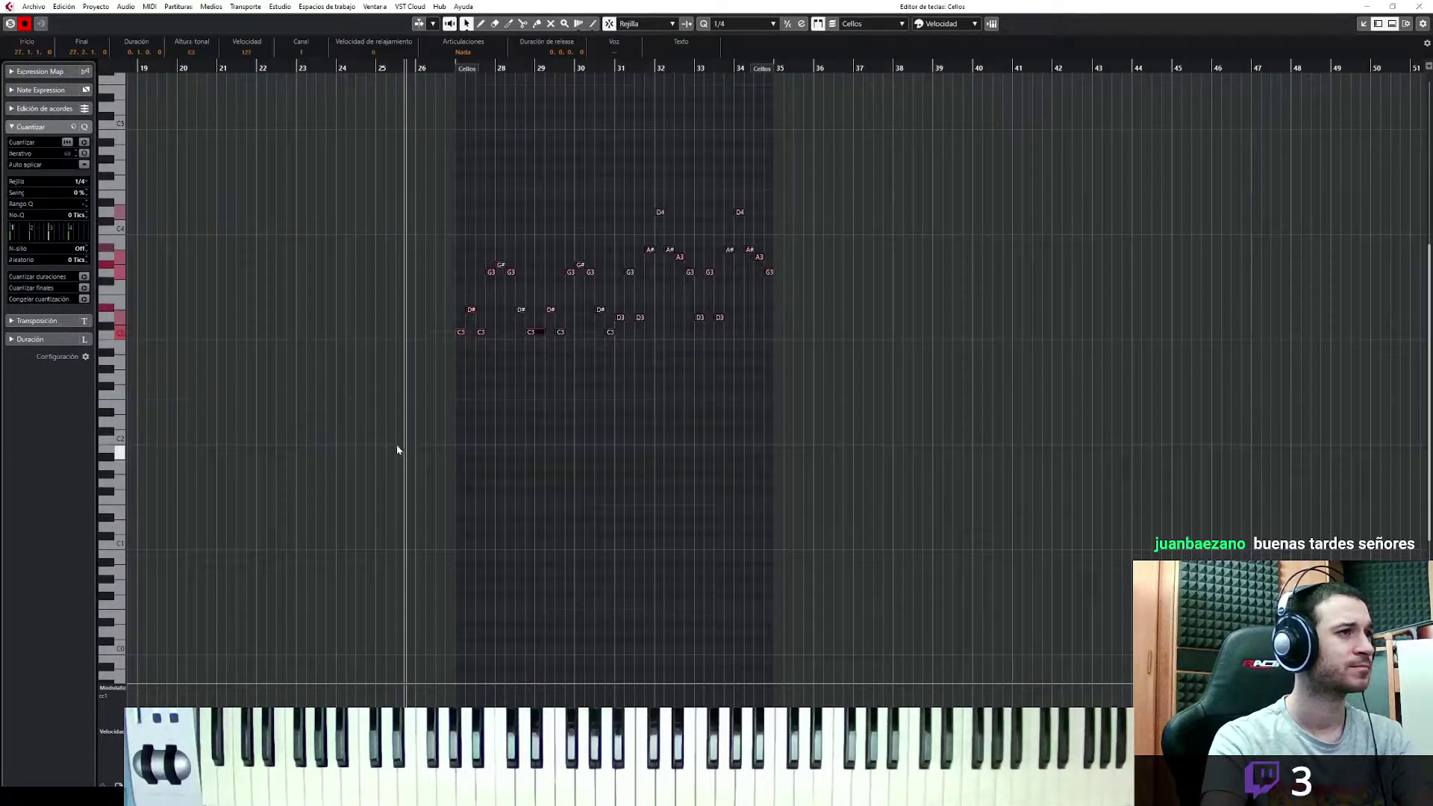
Play the Violas and Cellos parts together and close the note editor
{"action": "key", "text": "space"}
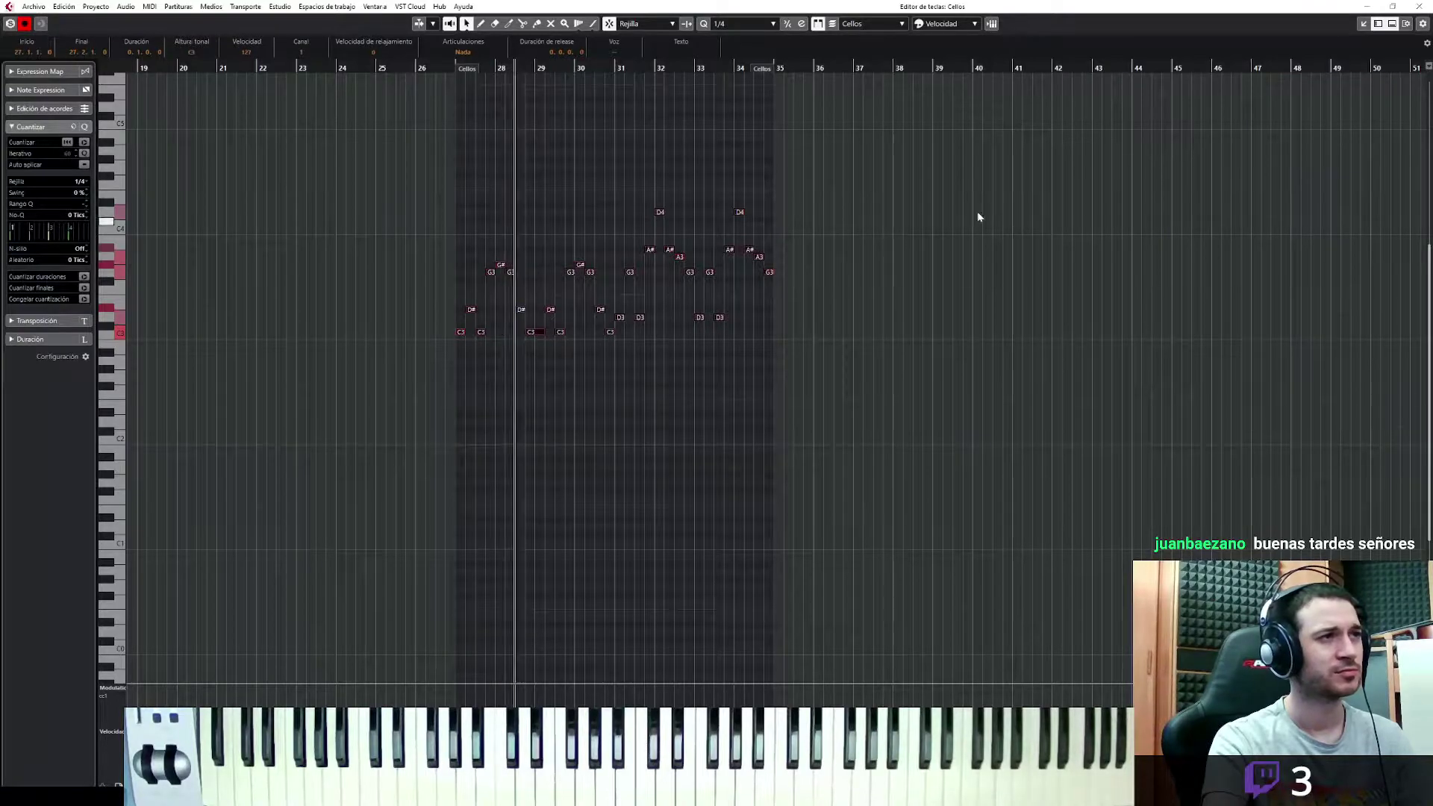
{"action": "left_click", "coordinate": [1364, 23]}
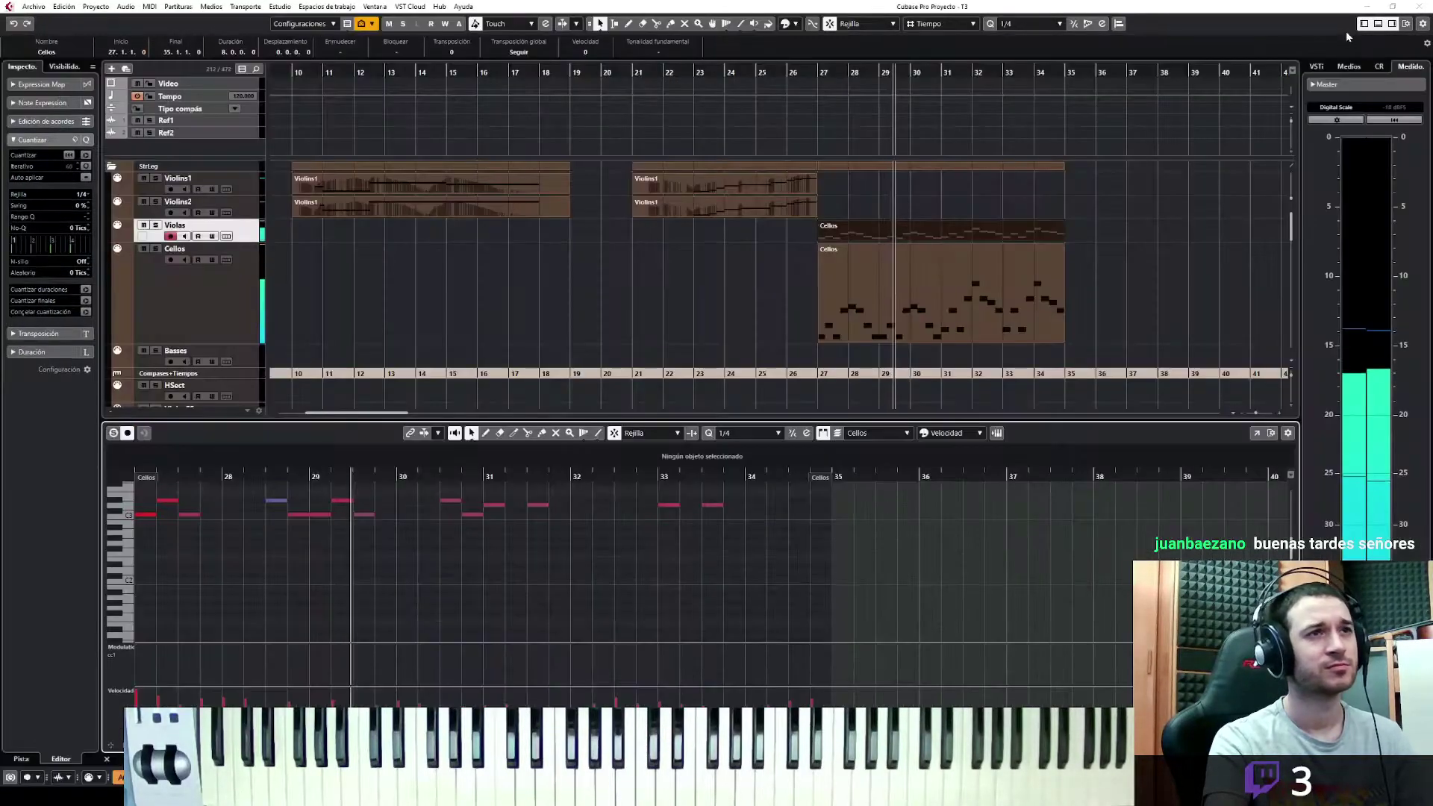
{"action": "left_click", "coordinate": [1391, 23]}
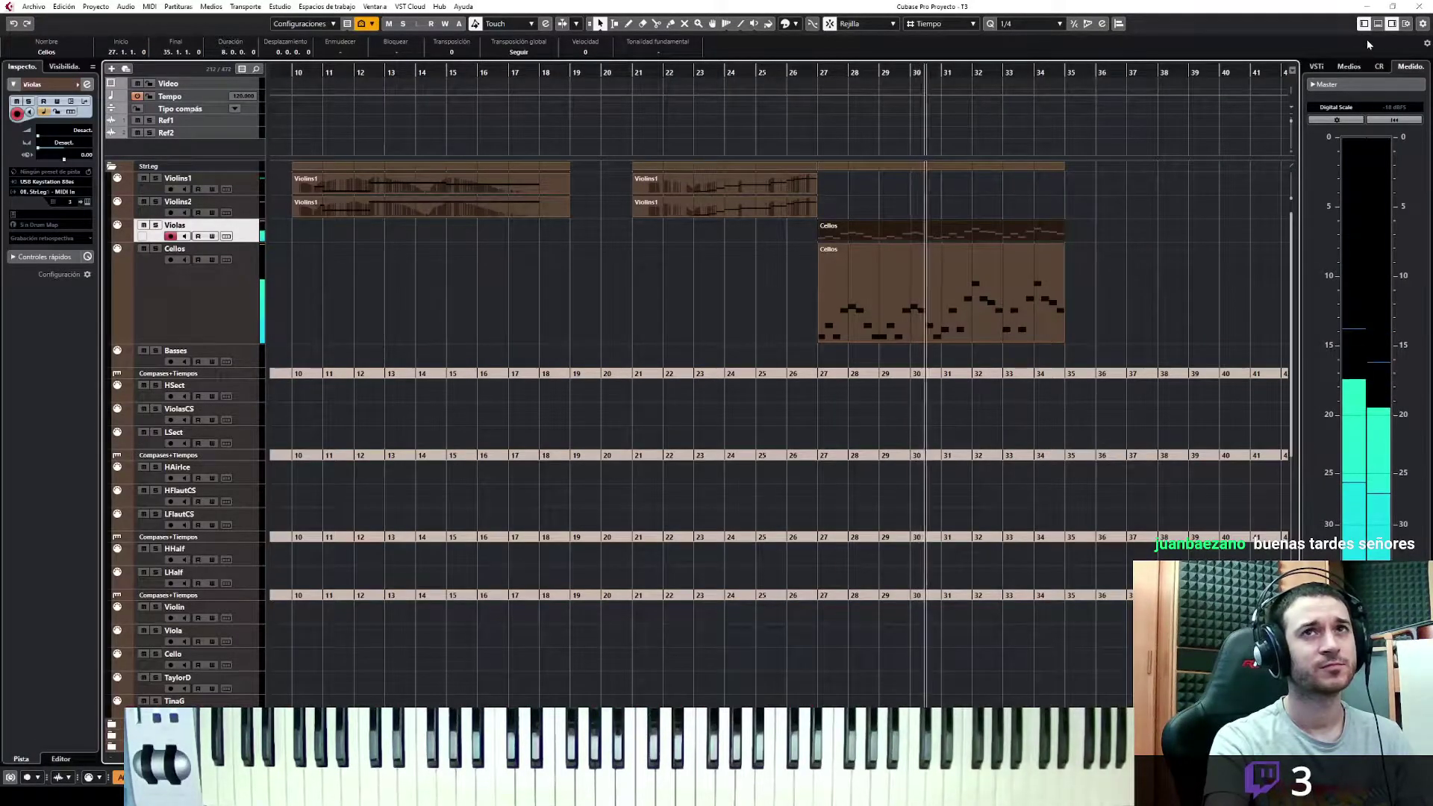
{"action": "key", "text": "space"}
Expand the StrSpic folder, select its Violins2 track, and rehearse a phrase over playback from bar 28
{"action": "scroll", "coordinate": [471, 430], "scroll_direction": "down", "scroll_amount": 5}
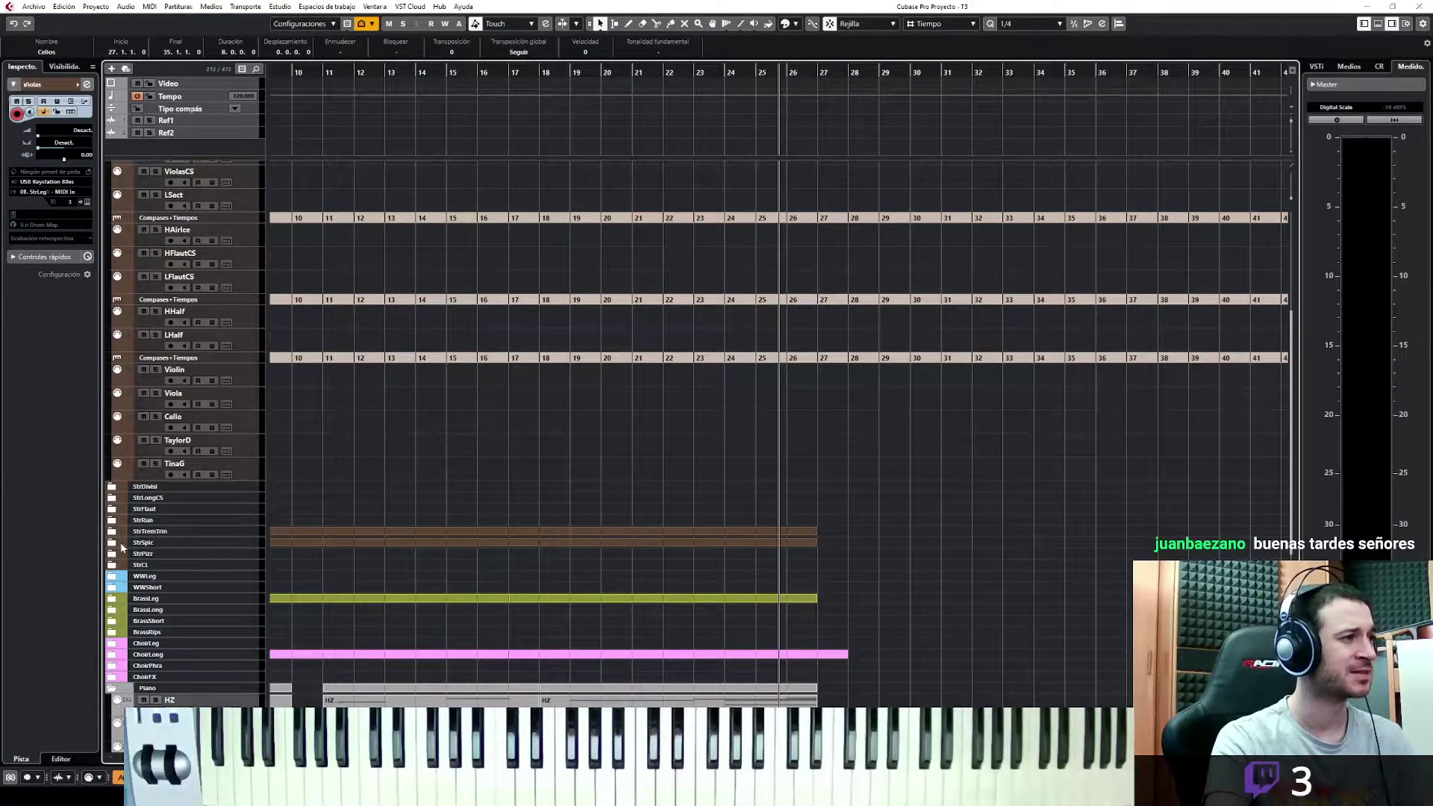
{"action": "left_click", "coordinate": [114, 543]}
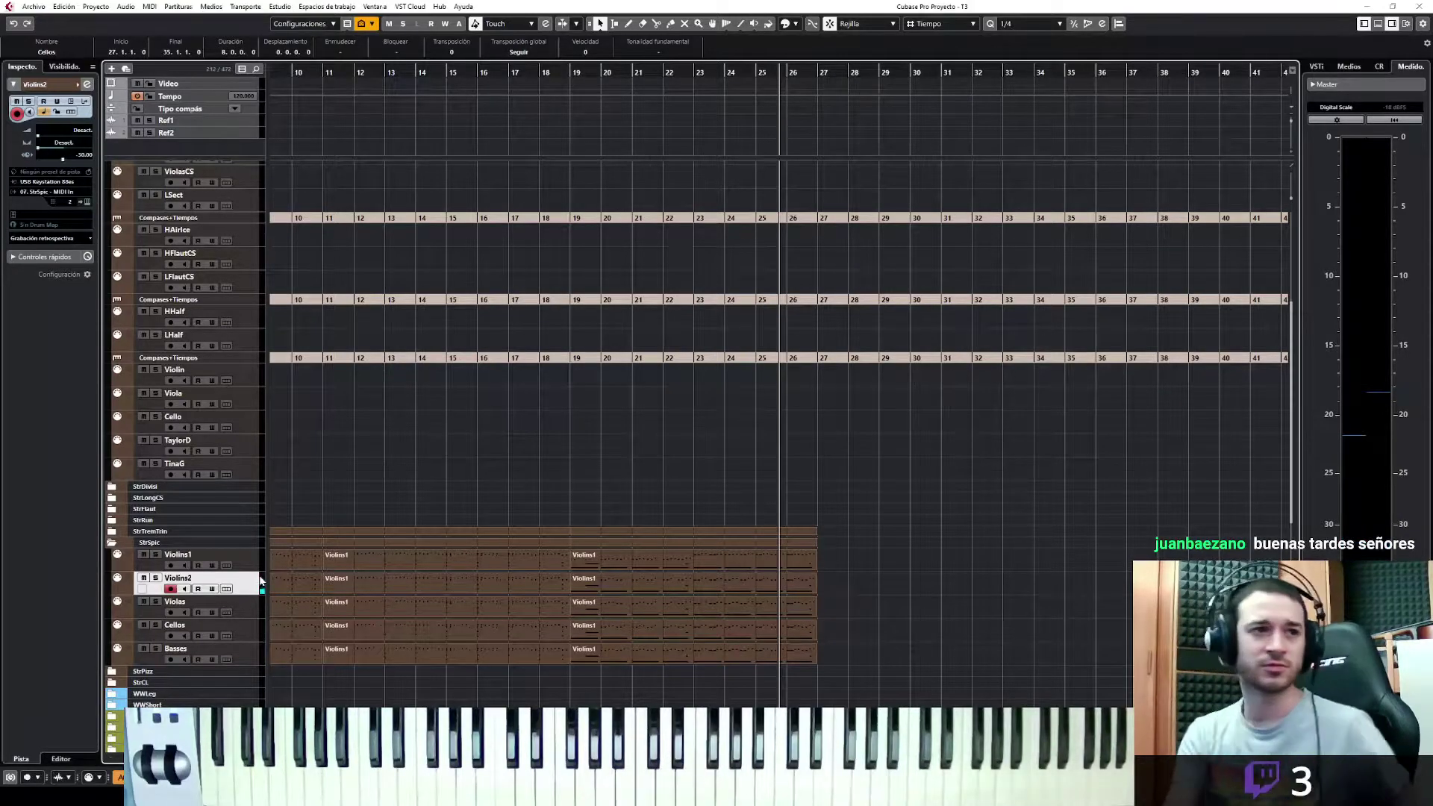
{"action": "left_click", "coordinate": [845, 83]}
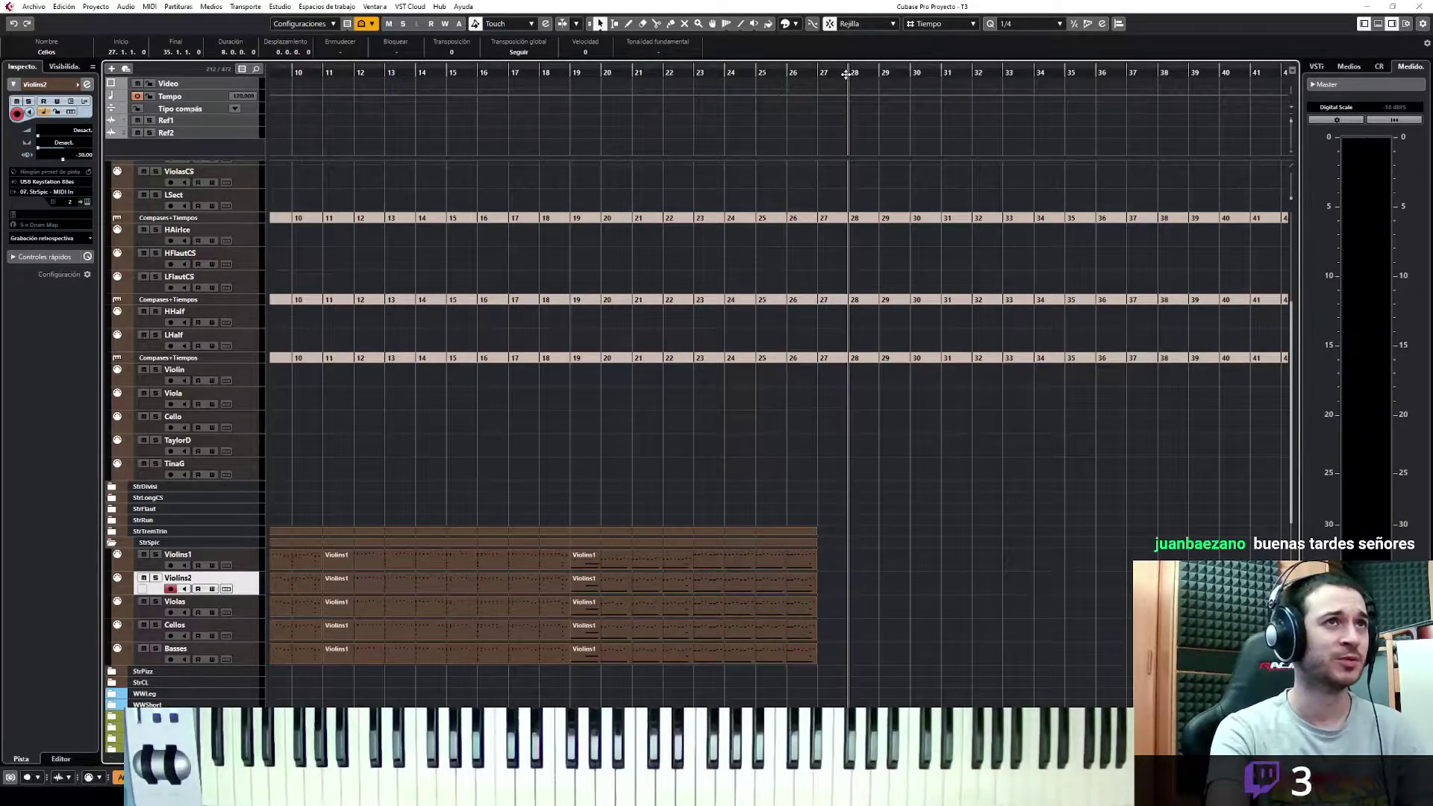
{"action": "key", "text": "space"}
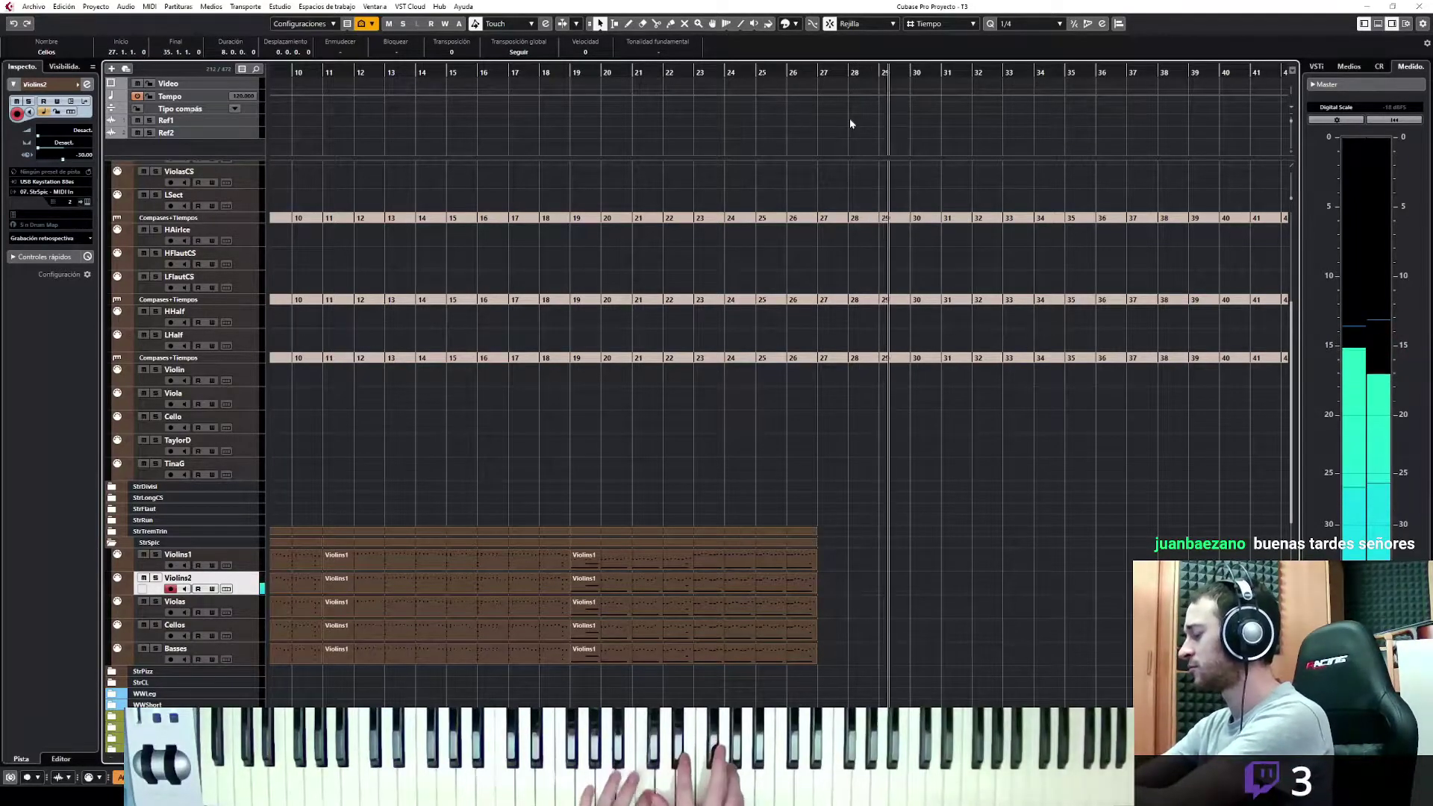
{"action": "key", "text": "space"}
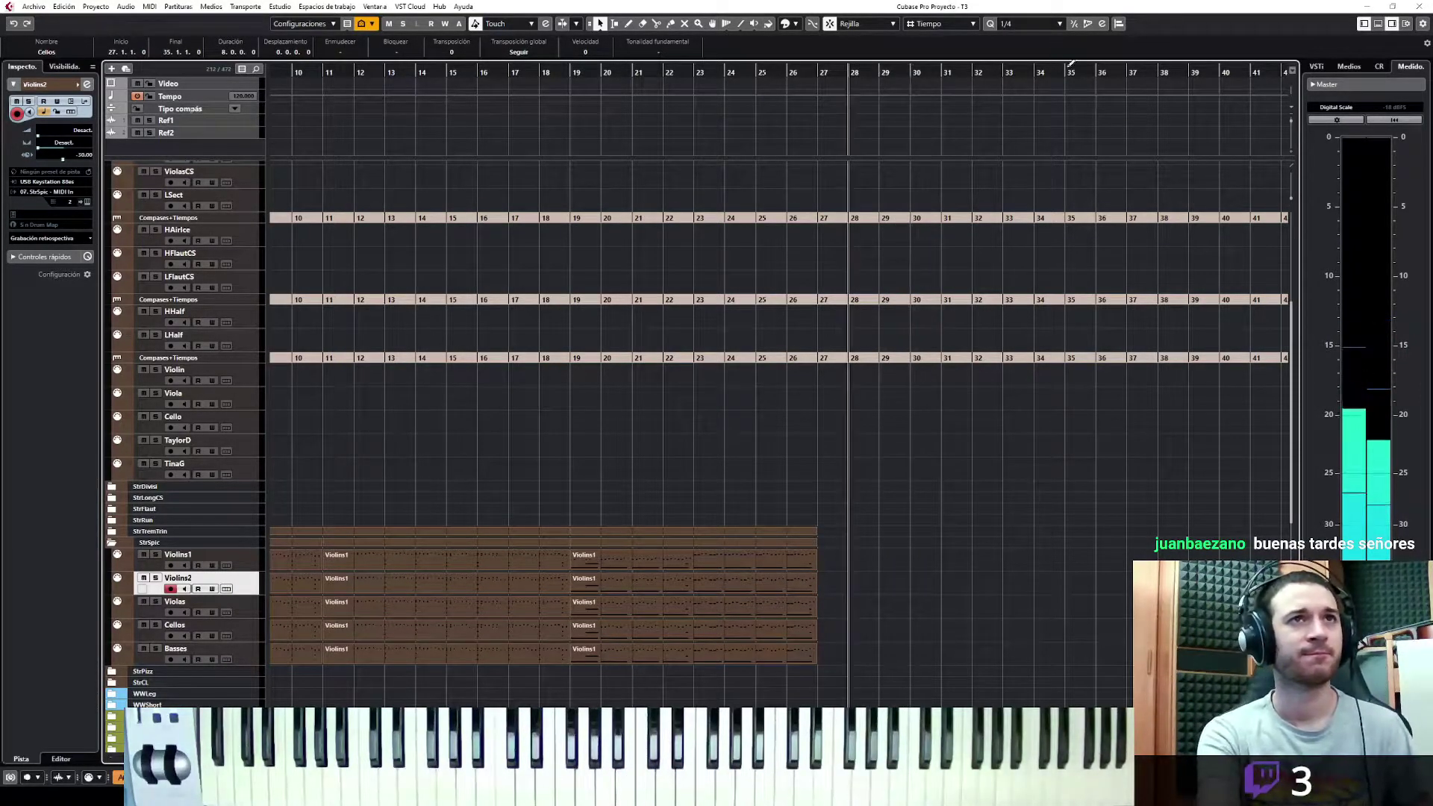
Perform the Violins2 spiccato phrase and insert its retrospective recording as a part at bar 38
{"action": "left_click", "coordinate": [1149, 74]}
{"action": "key", "text": "space"}
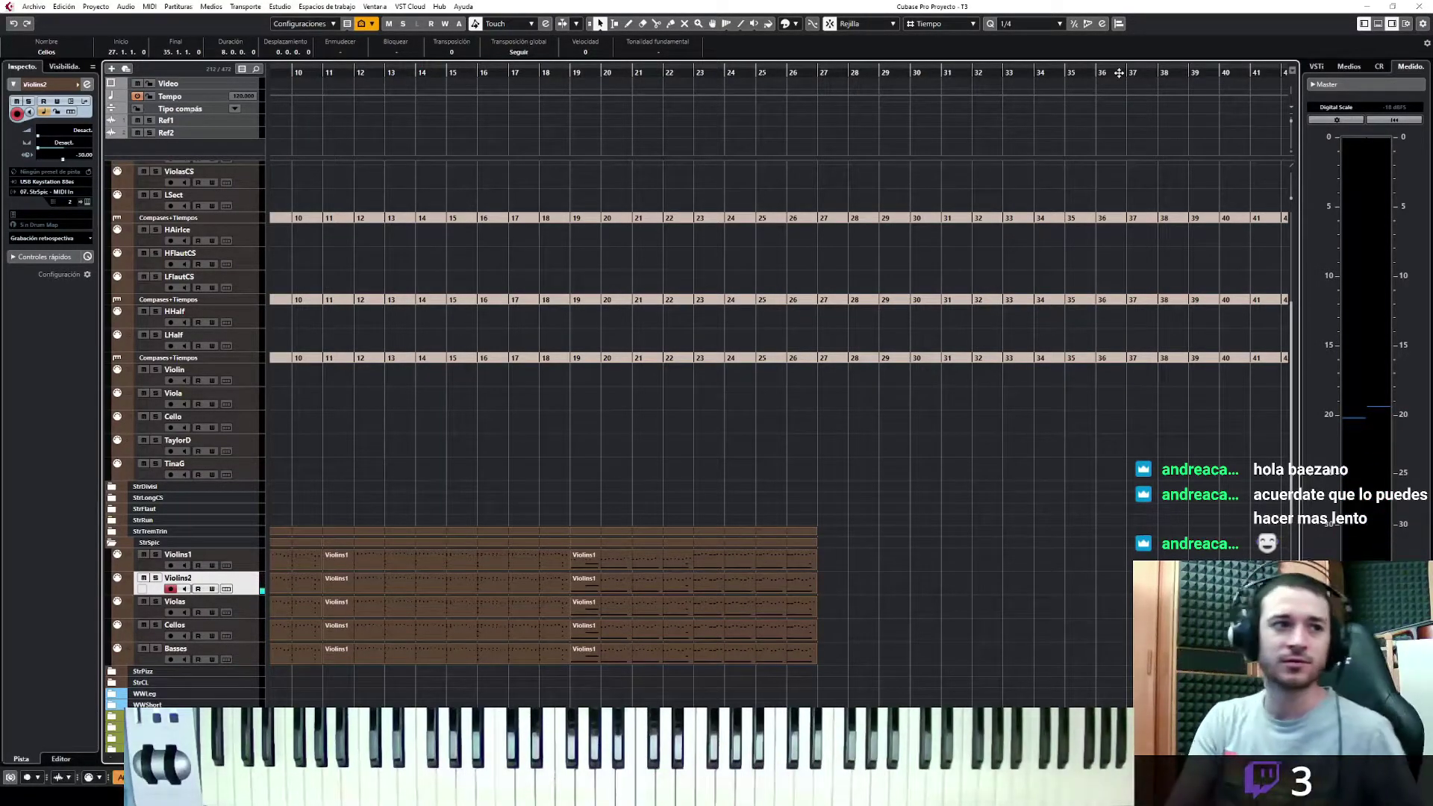
{"action": "left_click", "coordinate": [1149, 72]}
{"action": "left_click", "coordinate": [89, 238]}
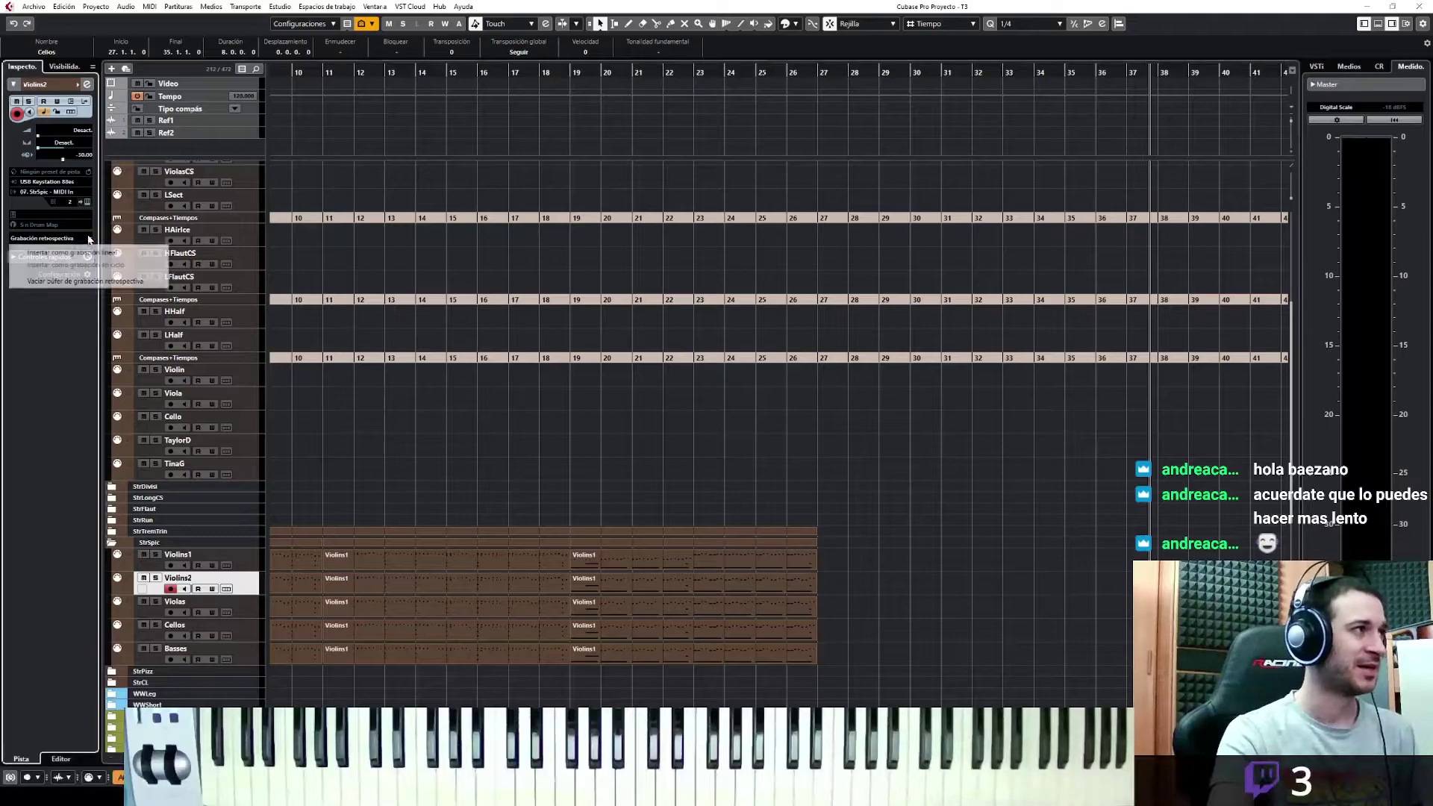
{"action": "left_click", "coordinate": [88, 250]}
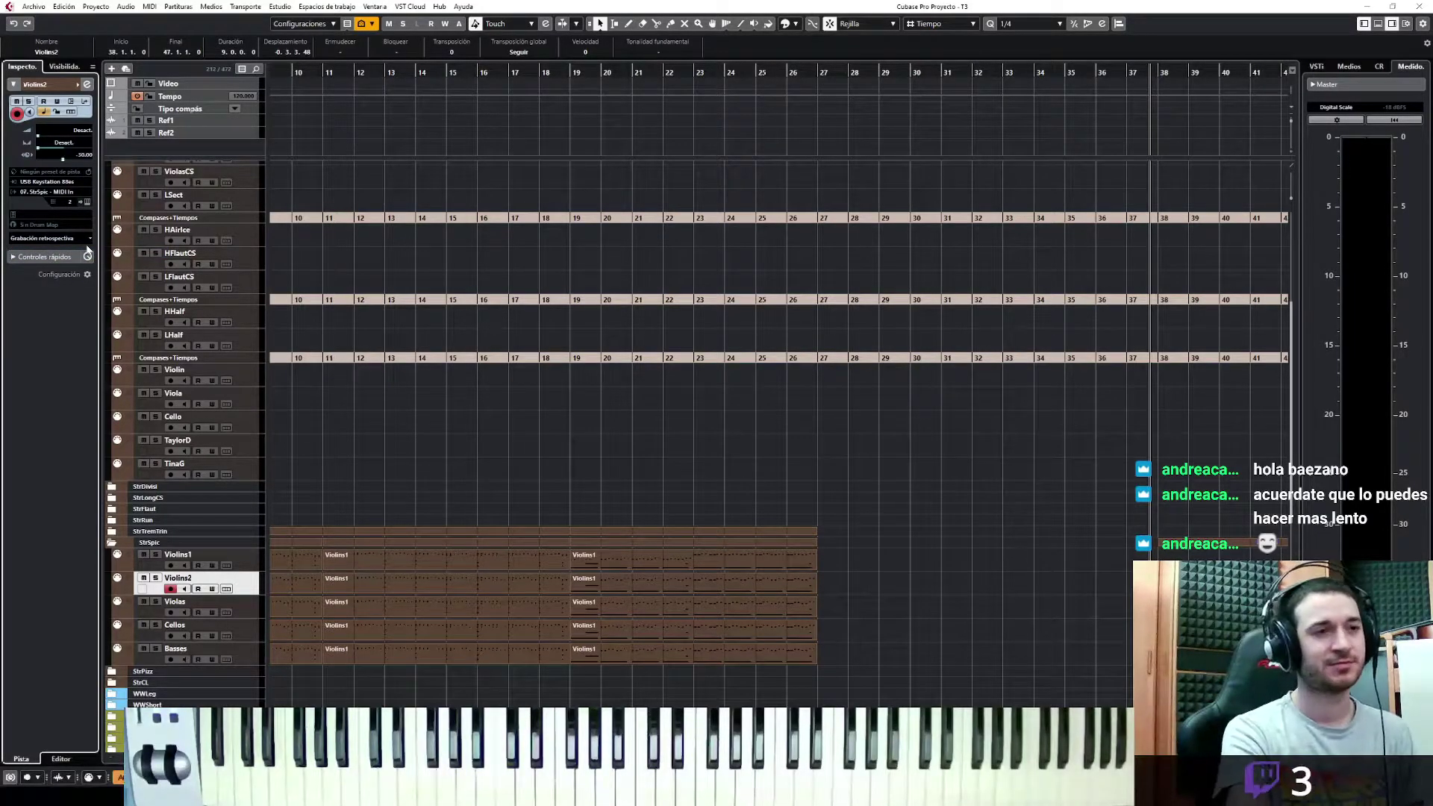
Open the recorded Violins2 part in the note editor and play it back
{"action": "key", "text": "ctrl+e"}
{"action": "key", "text": "space"}
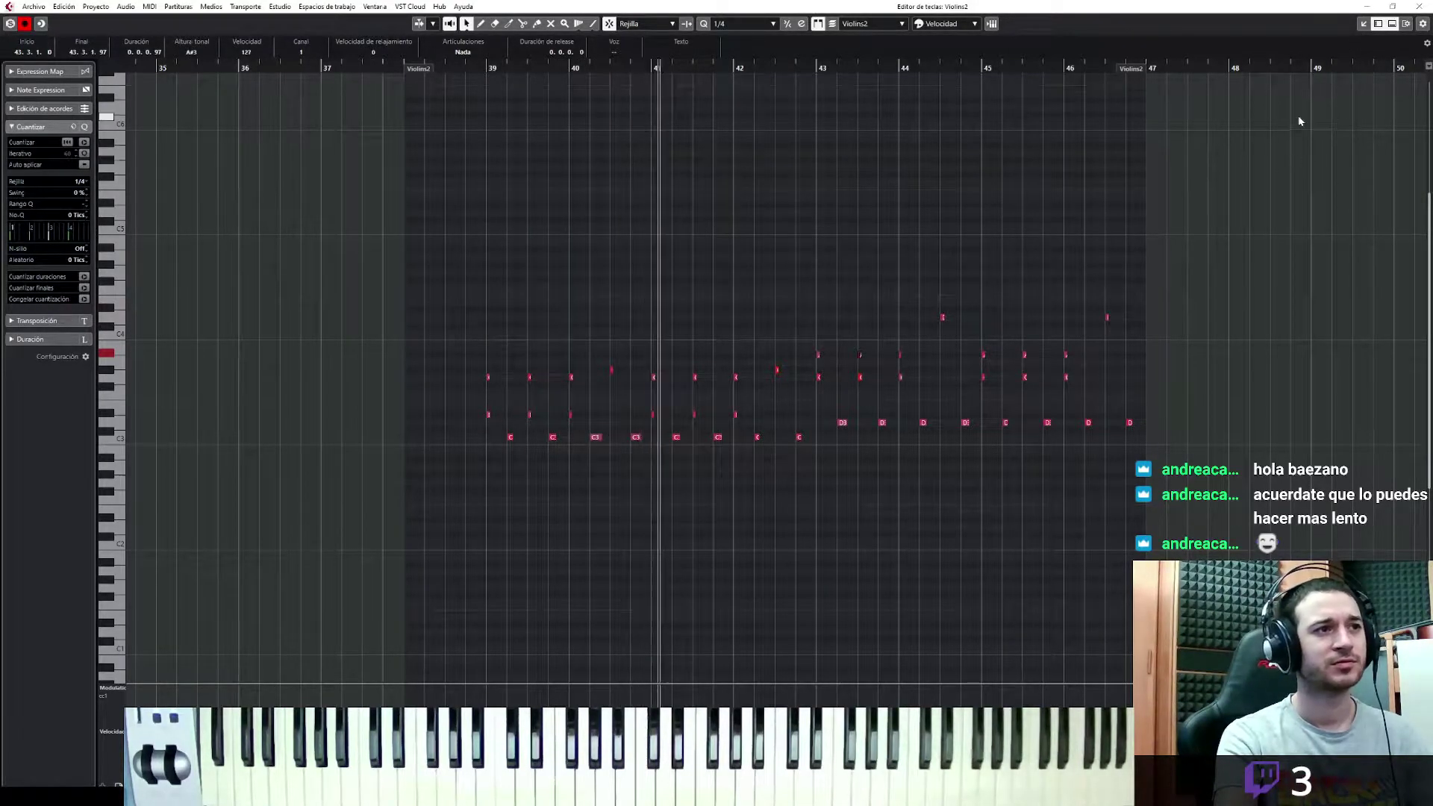
{"action": "key", "text": "space"}
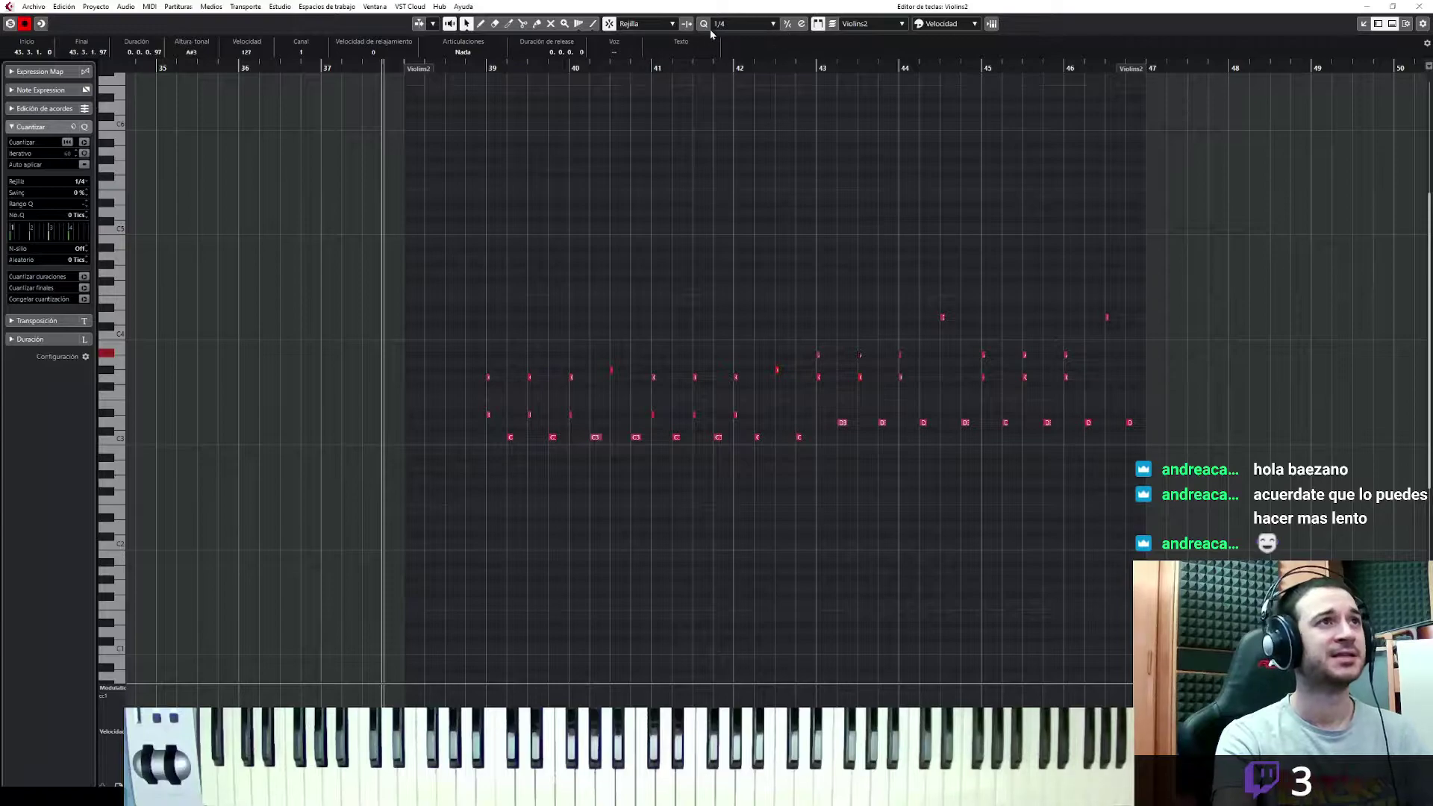
Set the quantize grid to 1/8 and duplicate all the Violins2 notes one eighth note later
{"action": "left_click", "coordinate": [718, 24]}
{"action": "left_click", "coordinate": [747, 76]}
{"action": "left_click_drag", "start_coordinate": [1123, 314], "coordinate": [573, 427]}
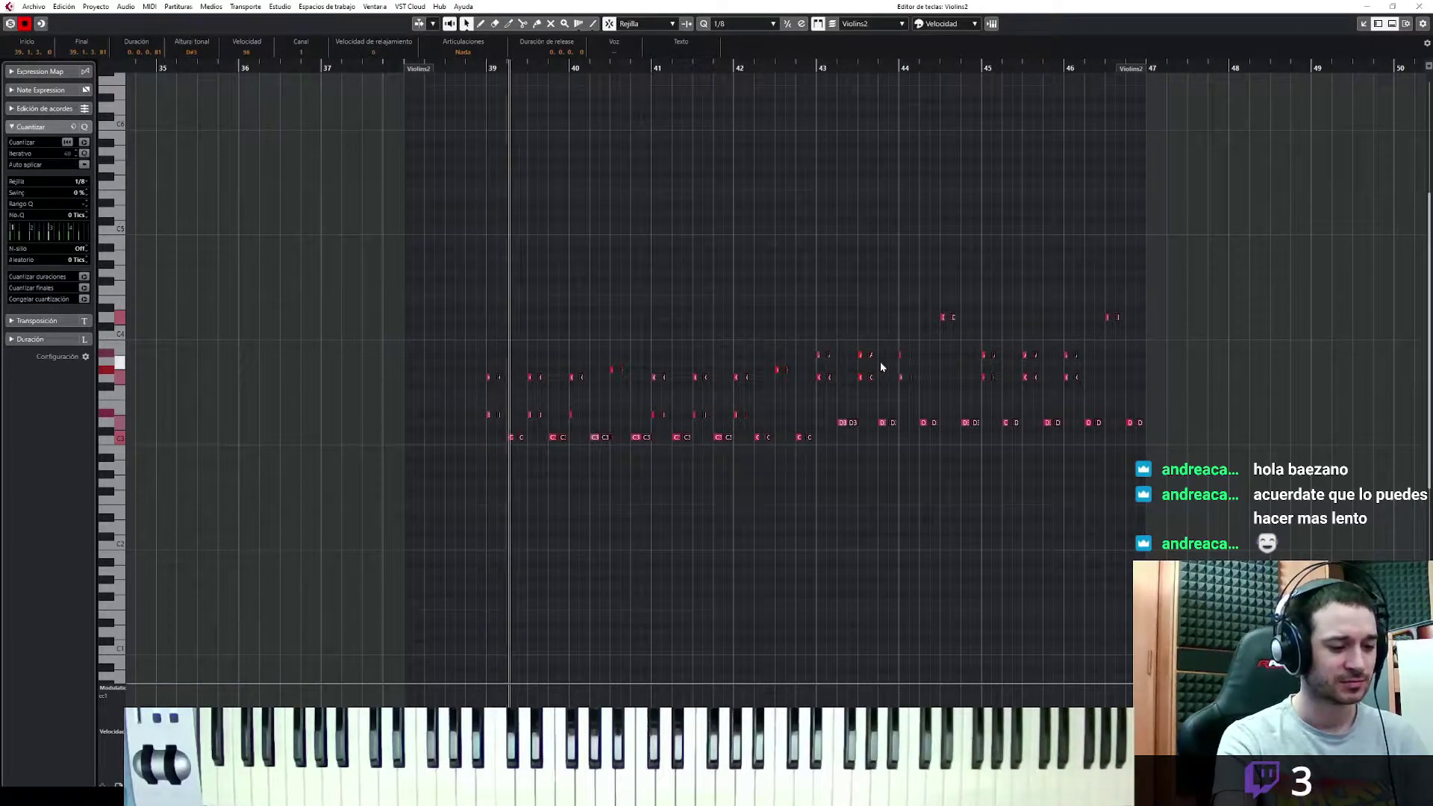
Play the doubled Violins2 notes from just before bar 39 and return to the project view
{"action": "key", "text": "space"}
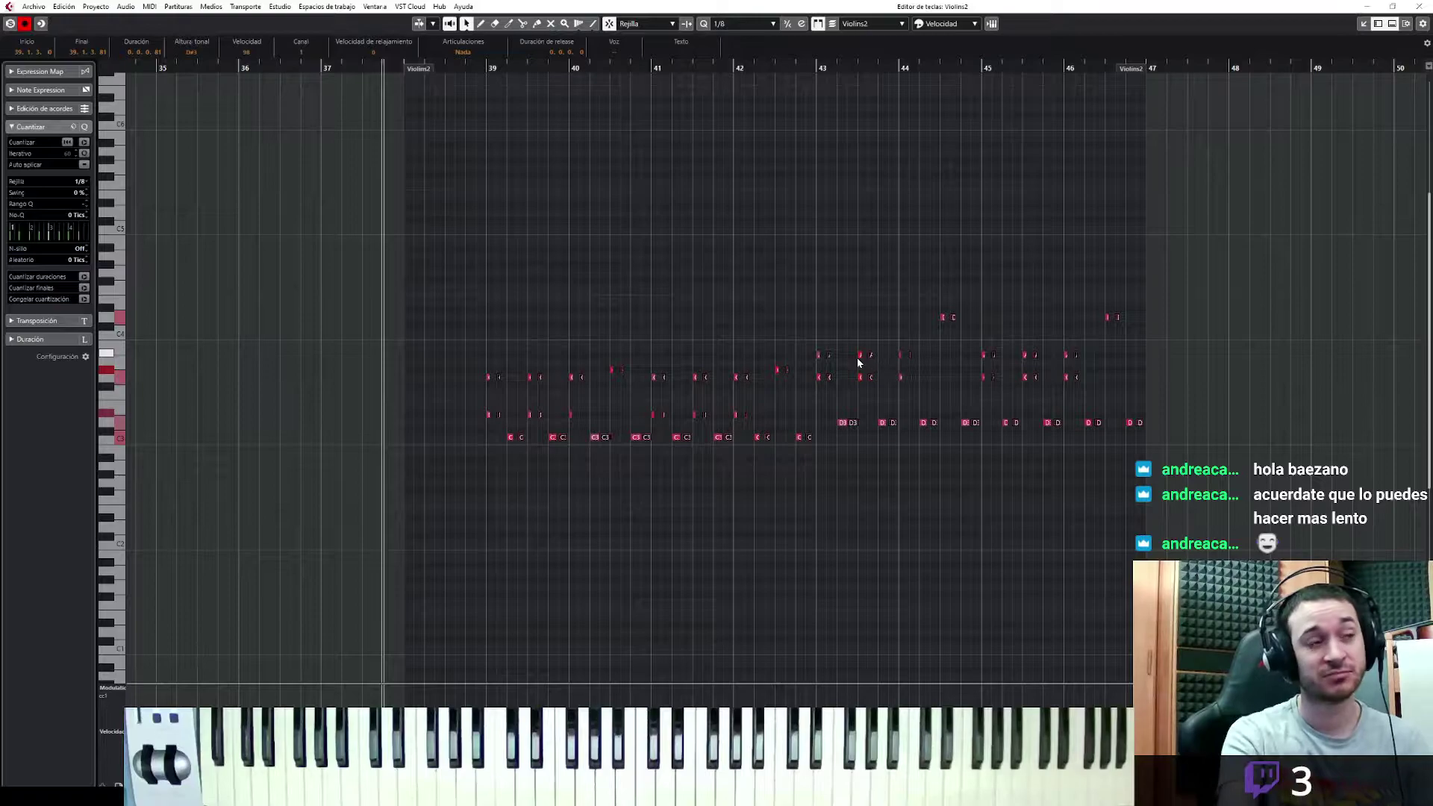
{"action": "left_click", "coordinate": [475, 68]}
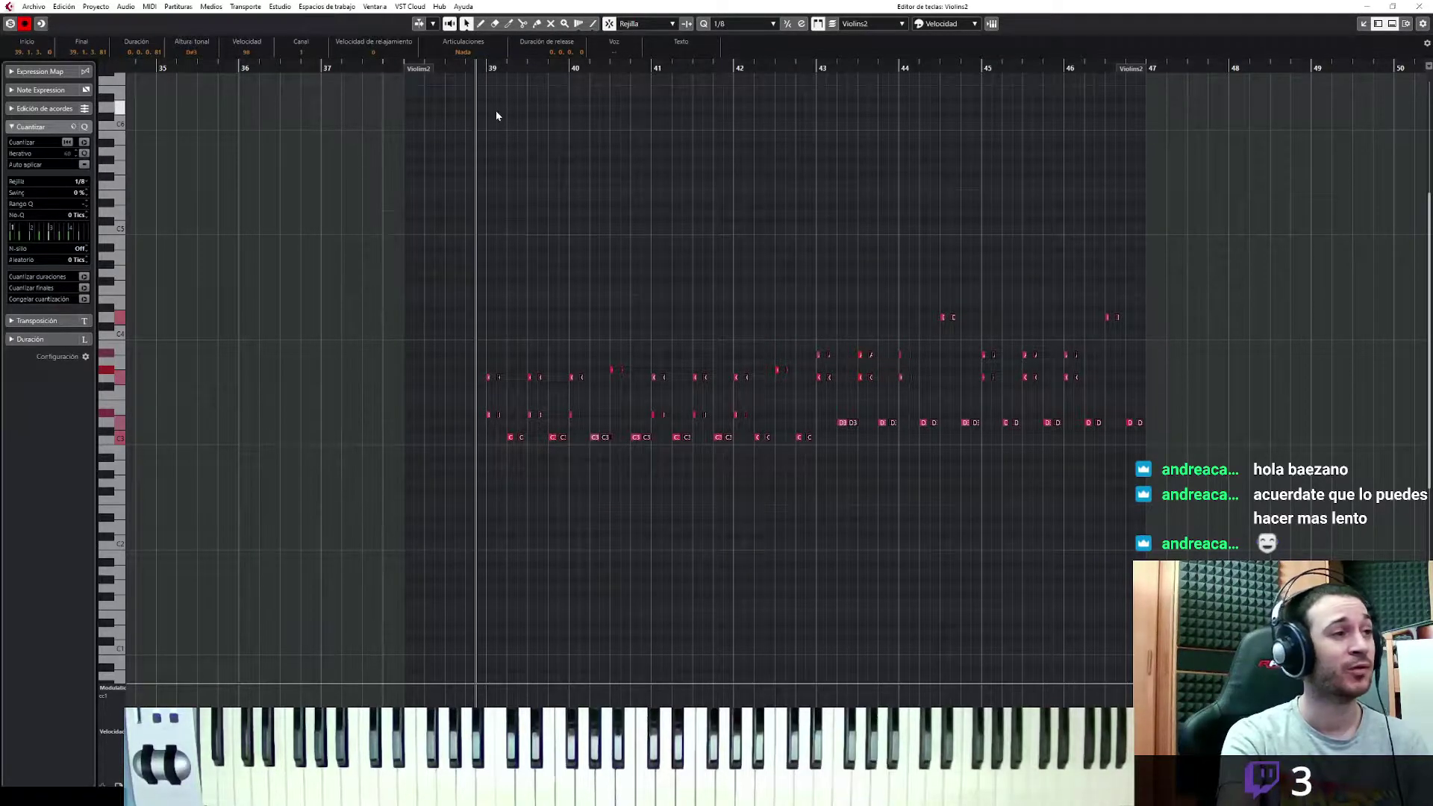
{"action": "key", "text": "space"}
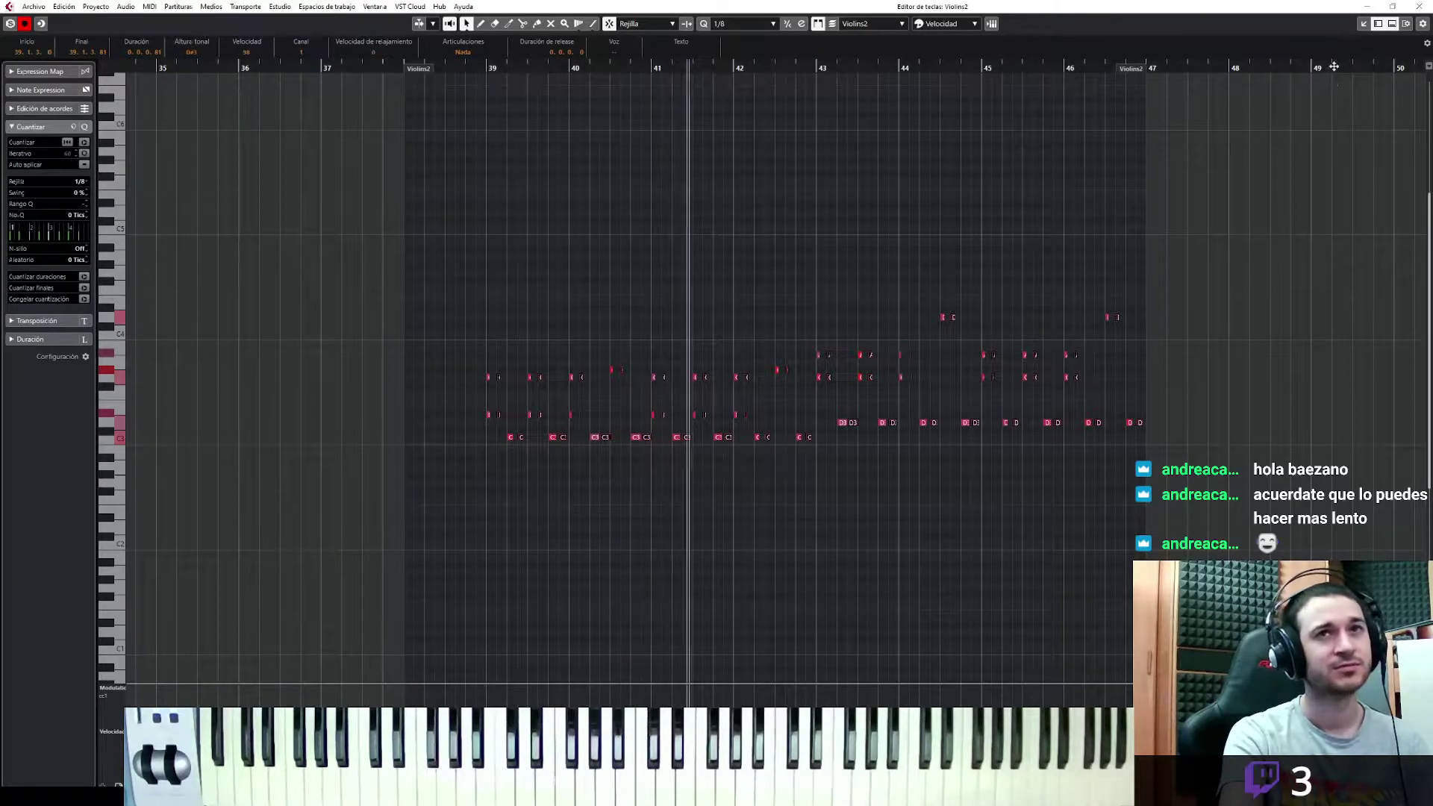
{"action": "left_click", "coordinate": [1361, 24]}
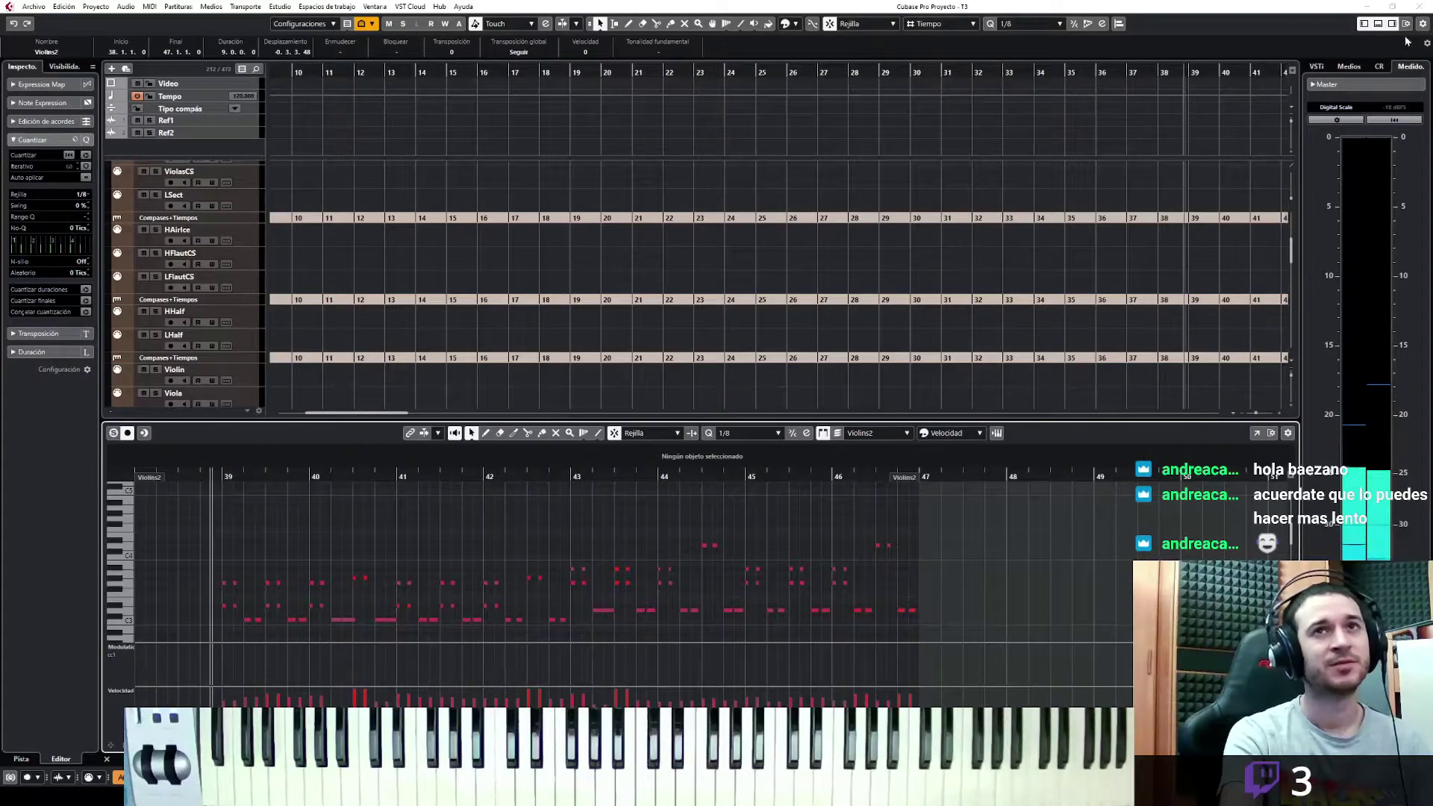
{"action": "left_click", "coordinate": [1378, 24]}
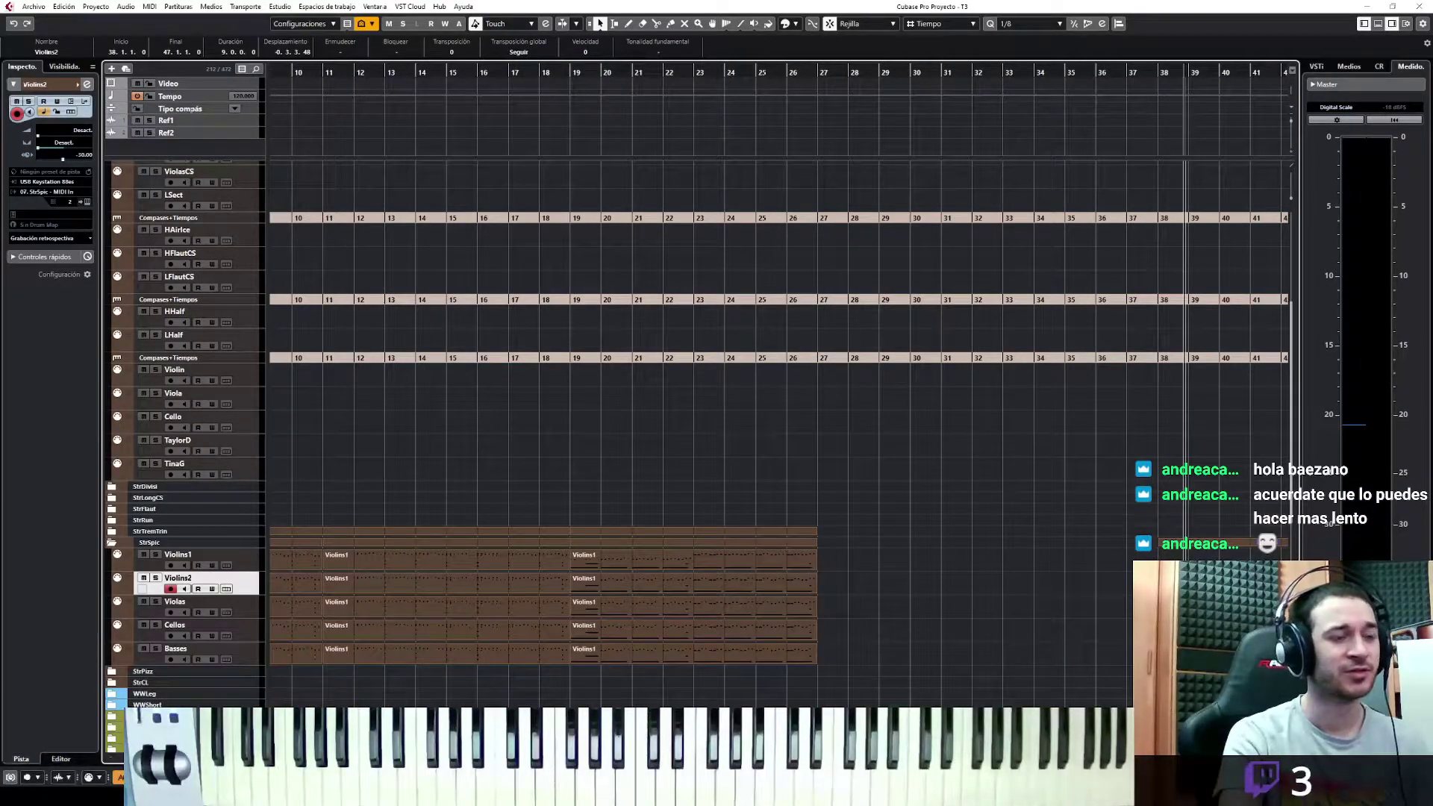
Split the recorded Violins2 part at bar 39, discard its empty first bar, and move the rest to bar 27
{"action": "scroll", "coordinate": [671, 373], "scroll_direction": "up", "scroll_amount": 5}
{"action": "scroll", "coordinate": [776, 433], "scroll_direction": "down", "scroll_amount": 5}
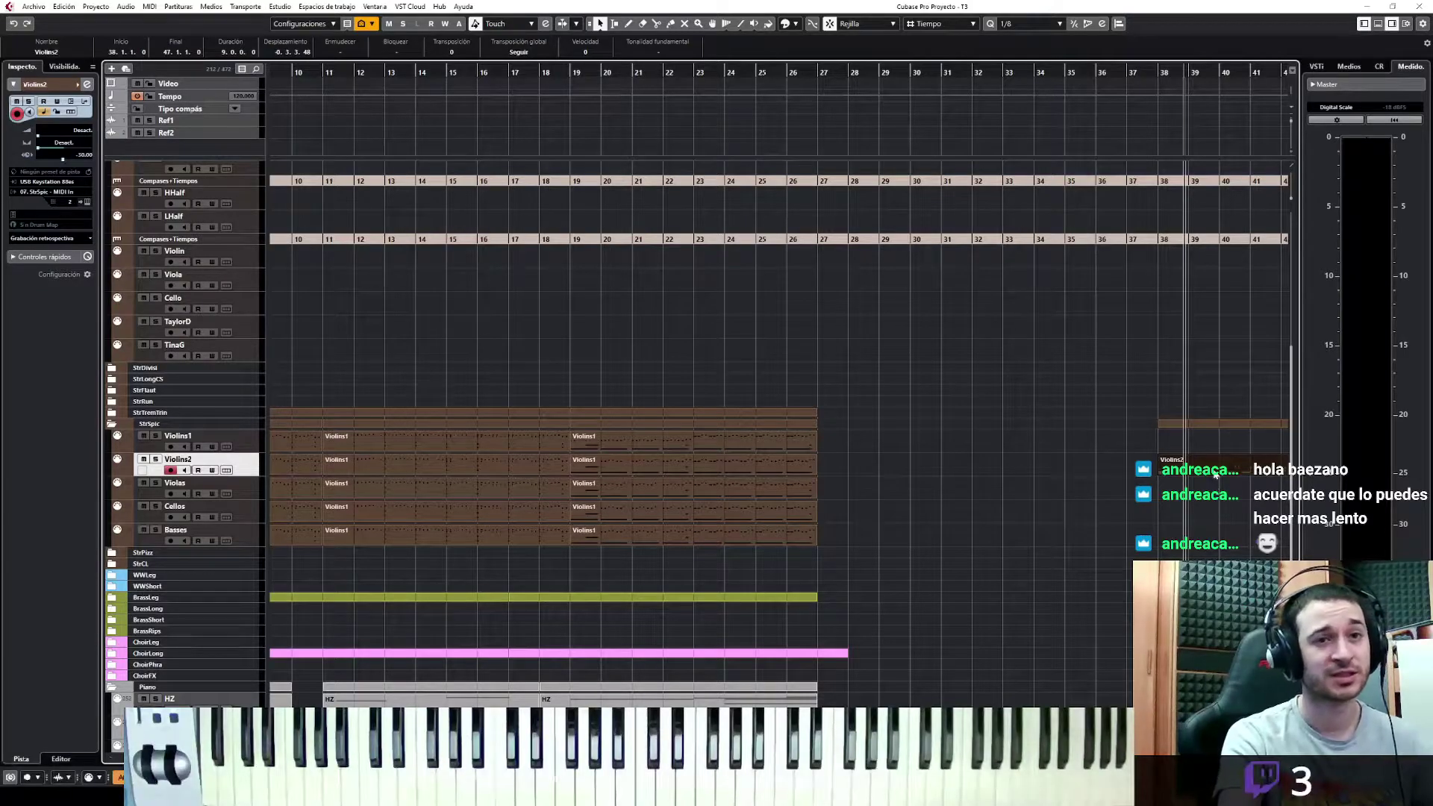
{"action": "left_click", "coordinate": [1190, 464], "text": "alt"}
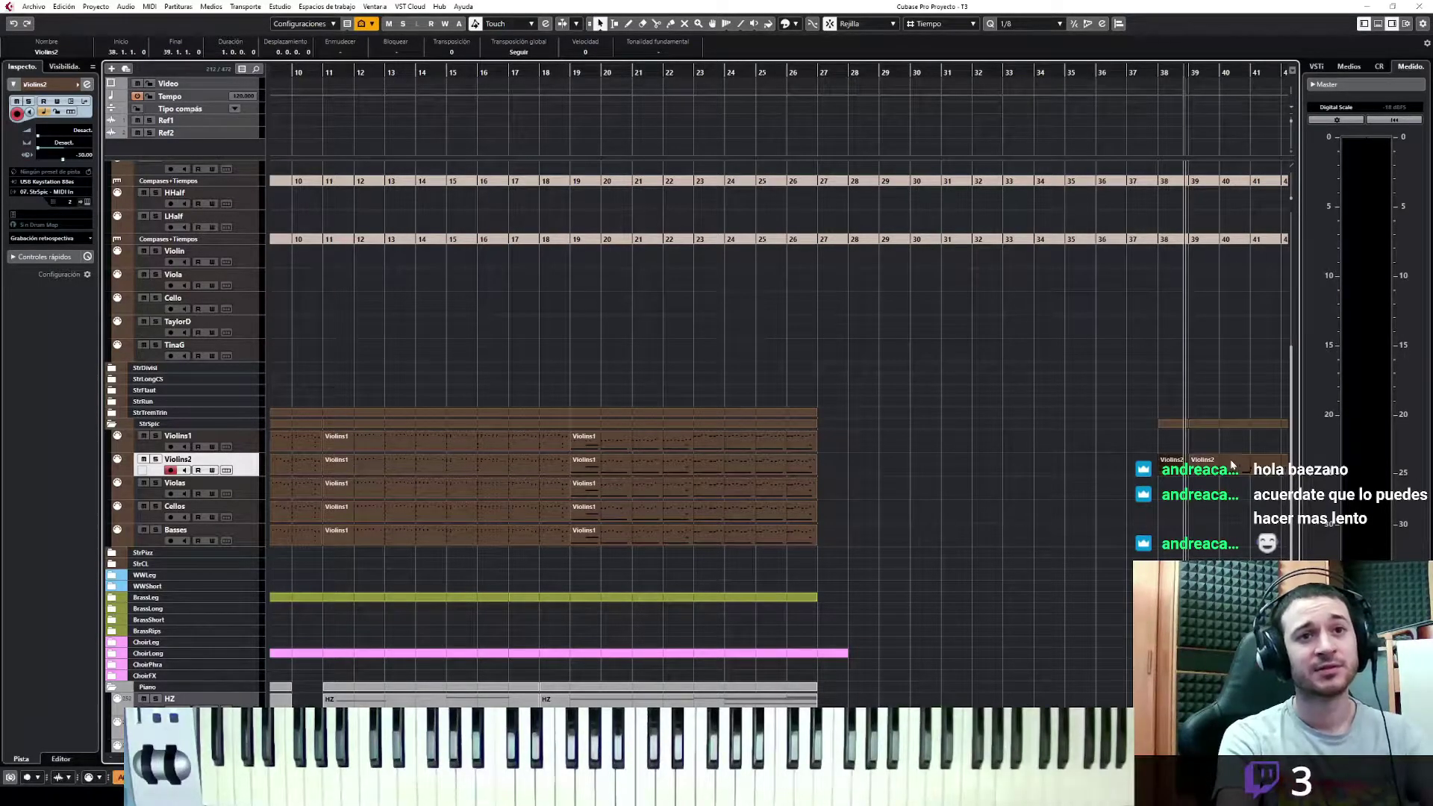
{"action": "left_click_drag", "start_coordinate": [1233, 465], "coordinate": [869, 470]}
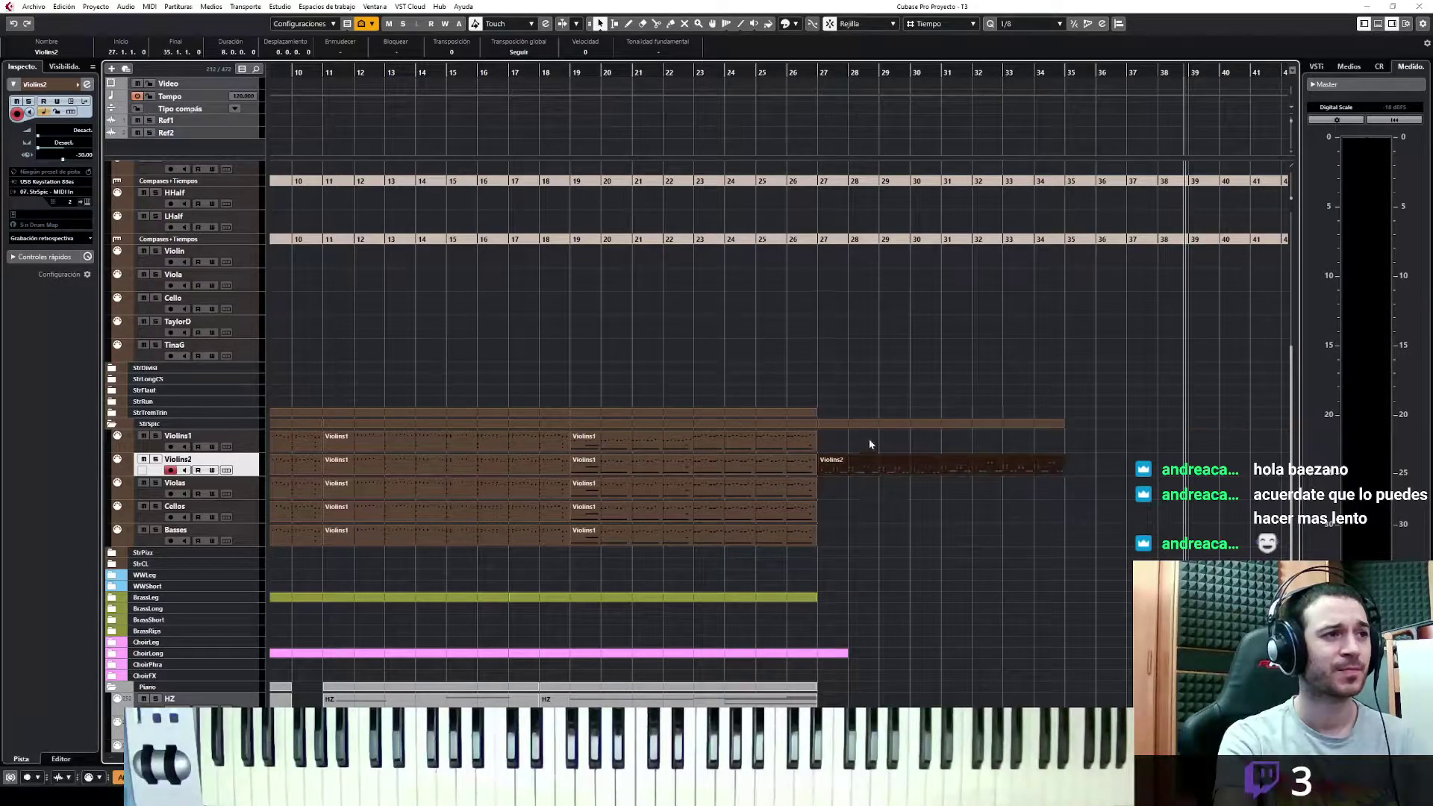
Play the new section from just before bar 27 to hear the Violins2 spiccato with the violas and cellos
{"action": "scroll", "coordinate": [867, 441], "scroll_direction": "up", "scroll_amount": 5}
{"action": "left_click", "coordinate": [804, 109]}
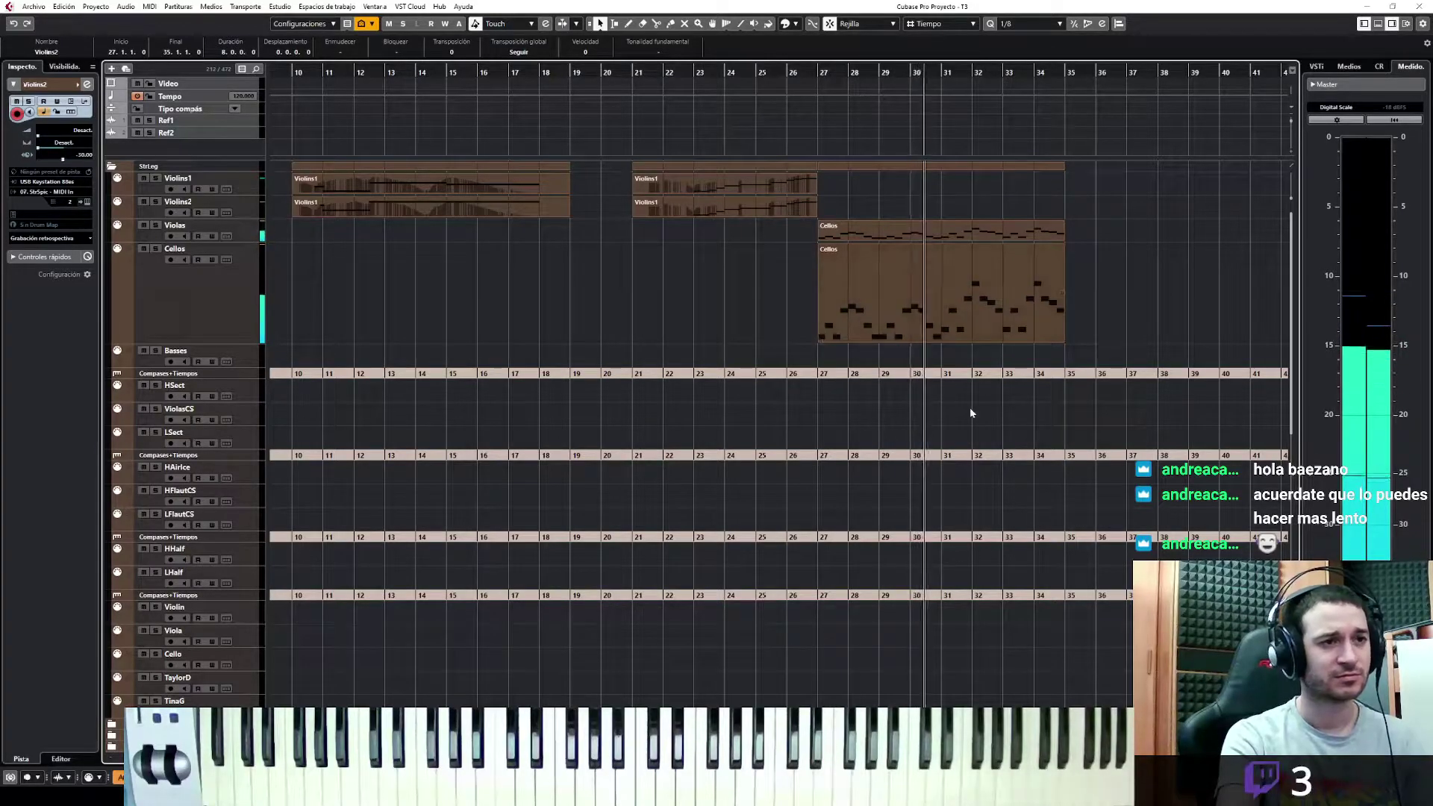
{"action": "scroll", "coordinate": [1060, 526], "scroll_direction": "down", "scroll_amount": 3}
{"action": "scroll", "coordinate": [1056, 527], "scroll_direction": "down", "scroll_amount": 6}
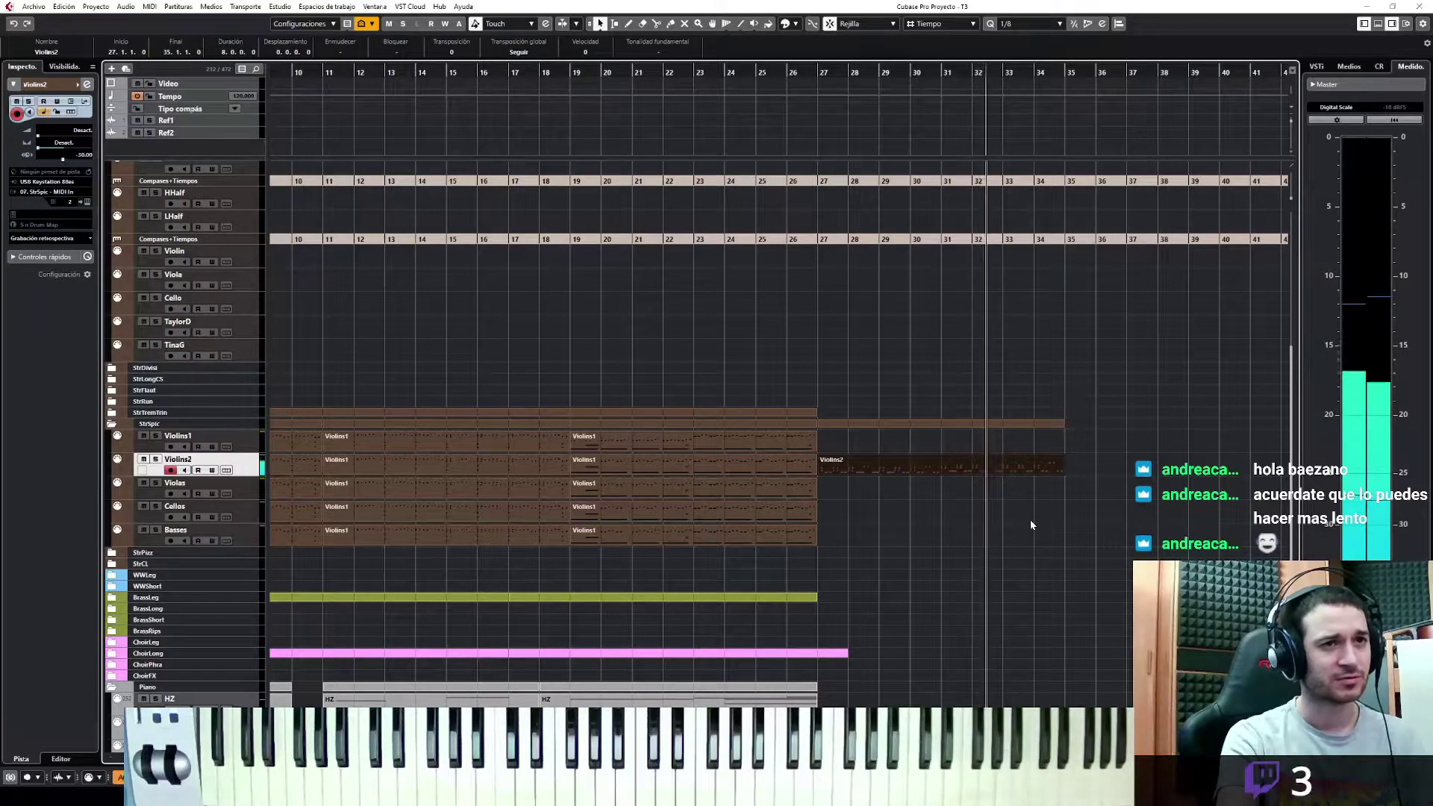
{"action": "key", "text": "space"}
Open the moved Violins2 part in the note editor and play its opening bars
{"action": "double_click", "coordinate": [1005, 468]}
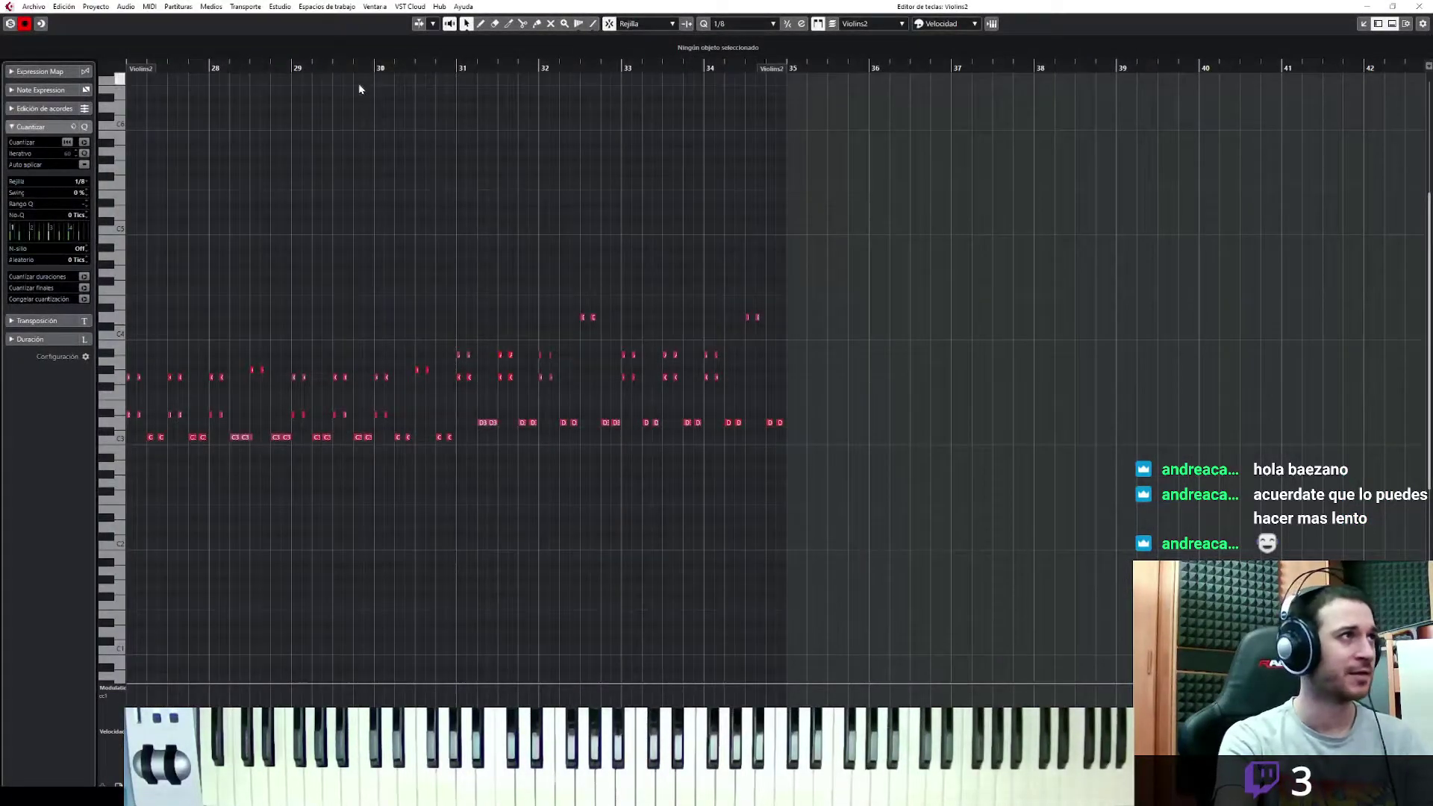
{"action": "left_click_drag", "start_coordinate": [326, 70], "coordinate": [123, 114]}
{"action": "key", "text": "h"}
{"action": "key", "text": "space"}
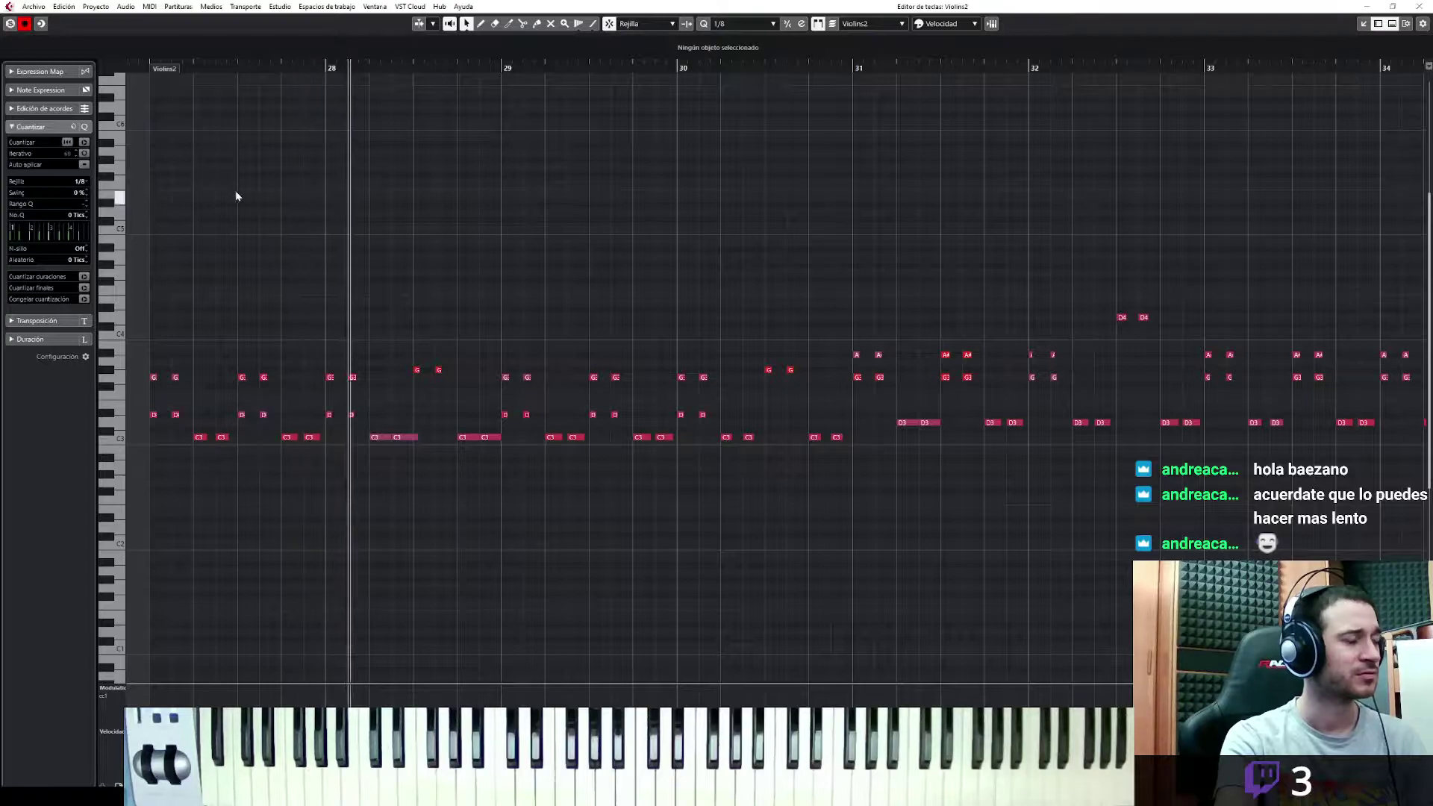
{"action": "key", "text": "space"}
Raise the paired G3 notes at the start of bars 28 and 30 to G#3 and play the result
{"action": "left_click_drag", "start_coordinate": [343, 377], "coordinate": [333, 378]}
{"action": "key", "text": "Up"}
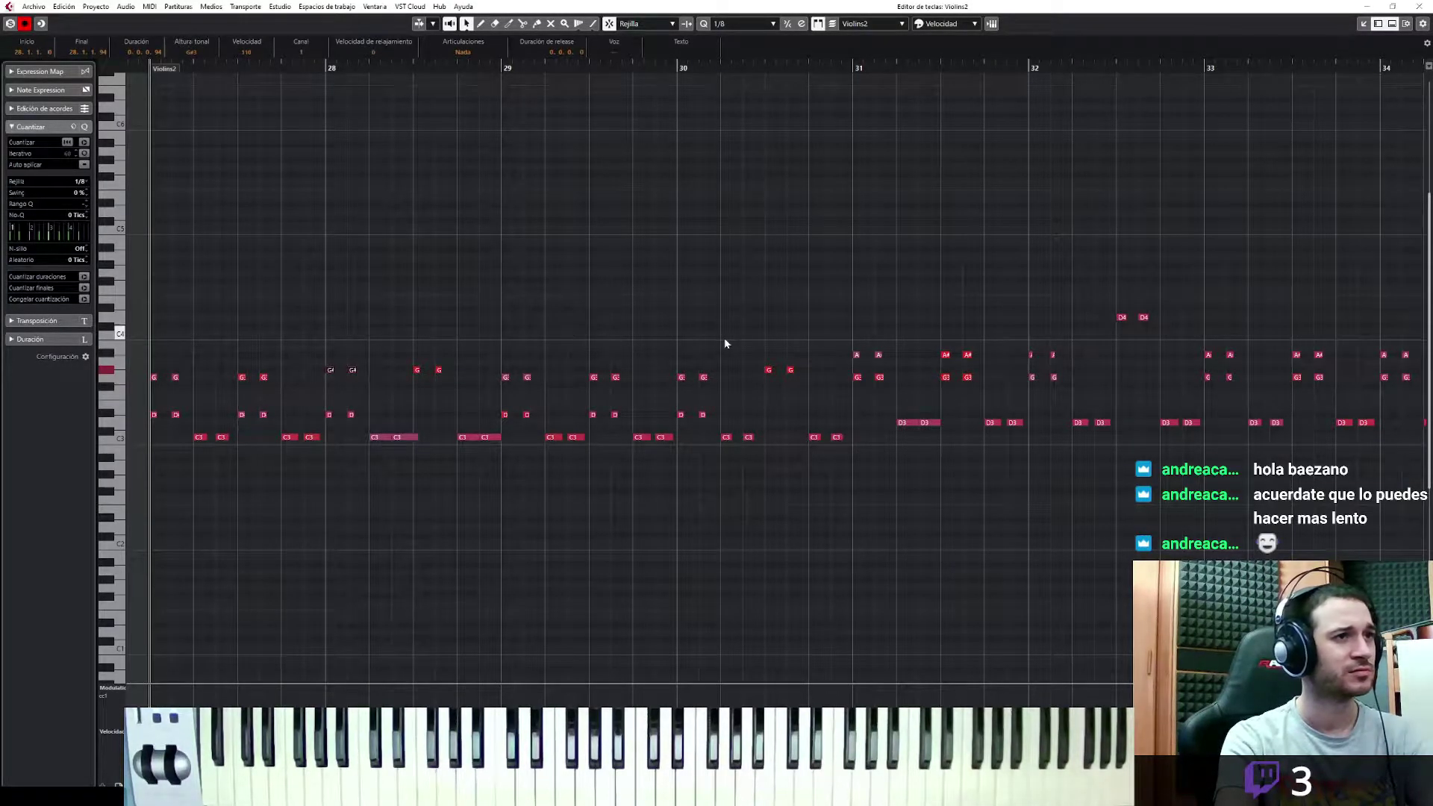
{"action": "left_click_drag", "start_coordinate": [676, 386], "coordinate": [676, 385]}
{"action": "key", "text": "Up"}
{"action": "key", "text": "space"}
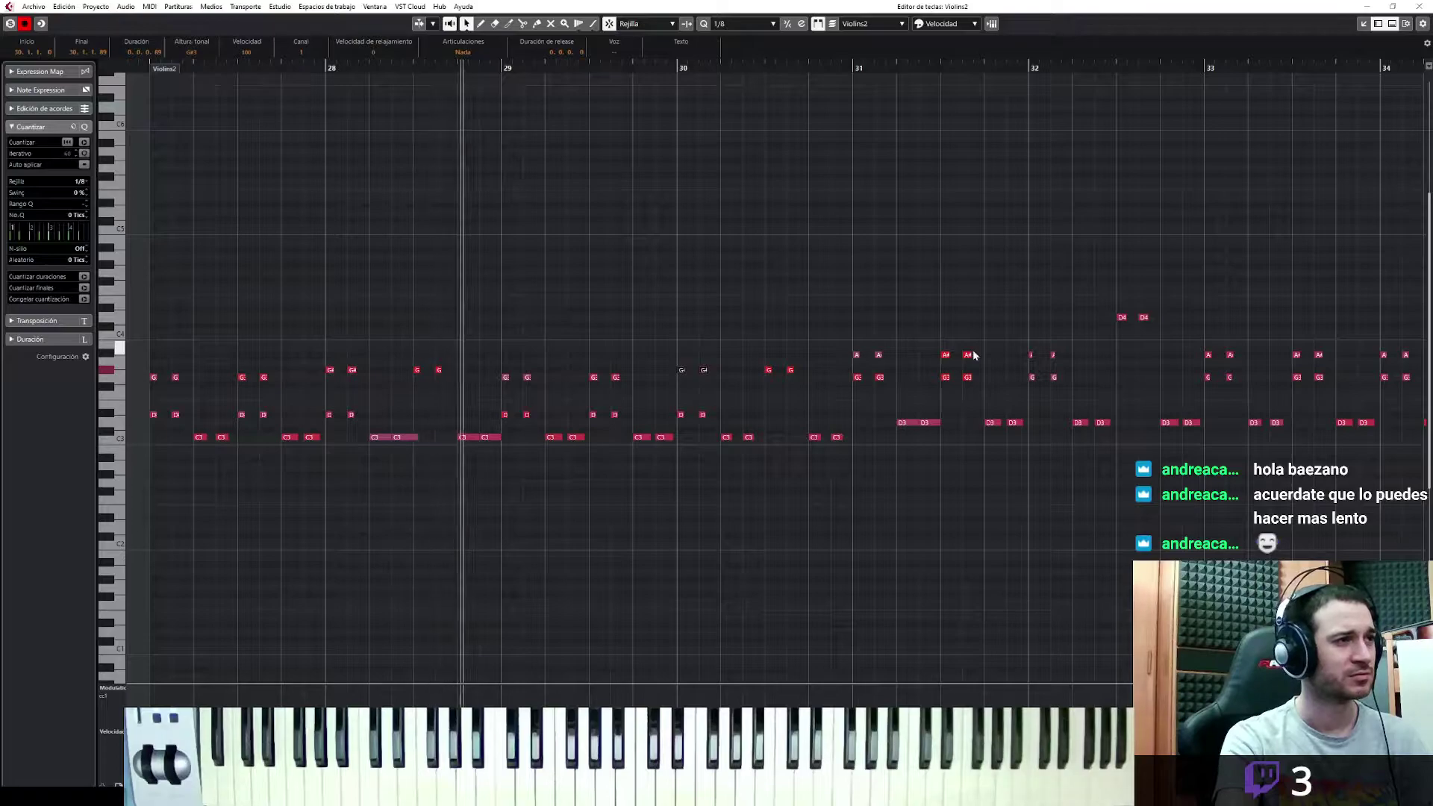
{"action": "key", "text": "space"}
Set the velocity of all Violins2 notes to 127, play the part, and close the note editor
{"action": "key", "text": "g"}
{"action": "key", "text": "g"}
{"action": "key", "text": "g"}
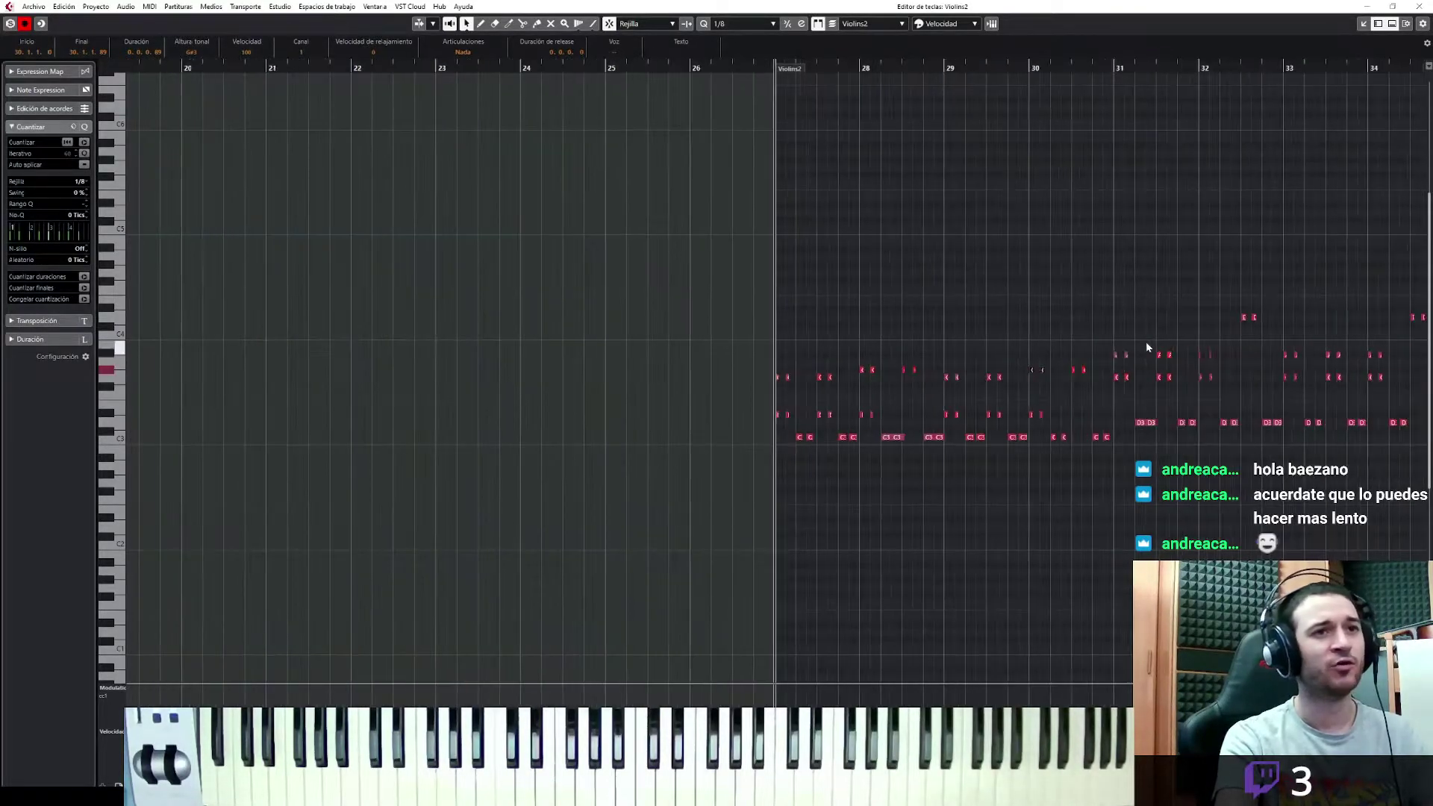
{"action": "left_click_drag", "start_coordinate": [1230, 272], "coordinate": [664, 508]}
{"action": "key", "text": "h"}
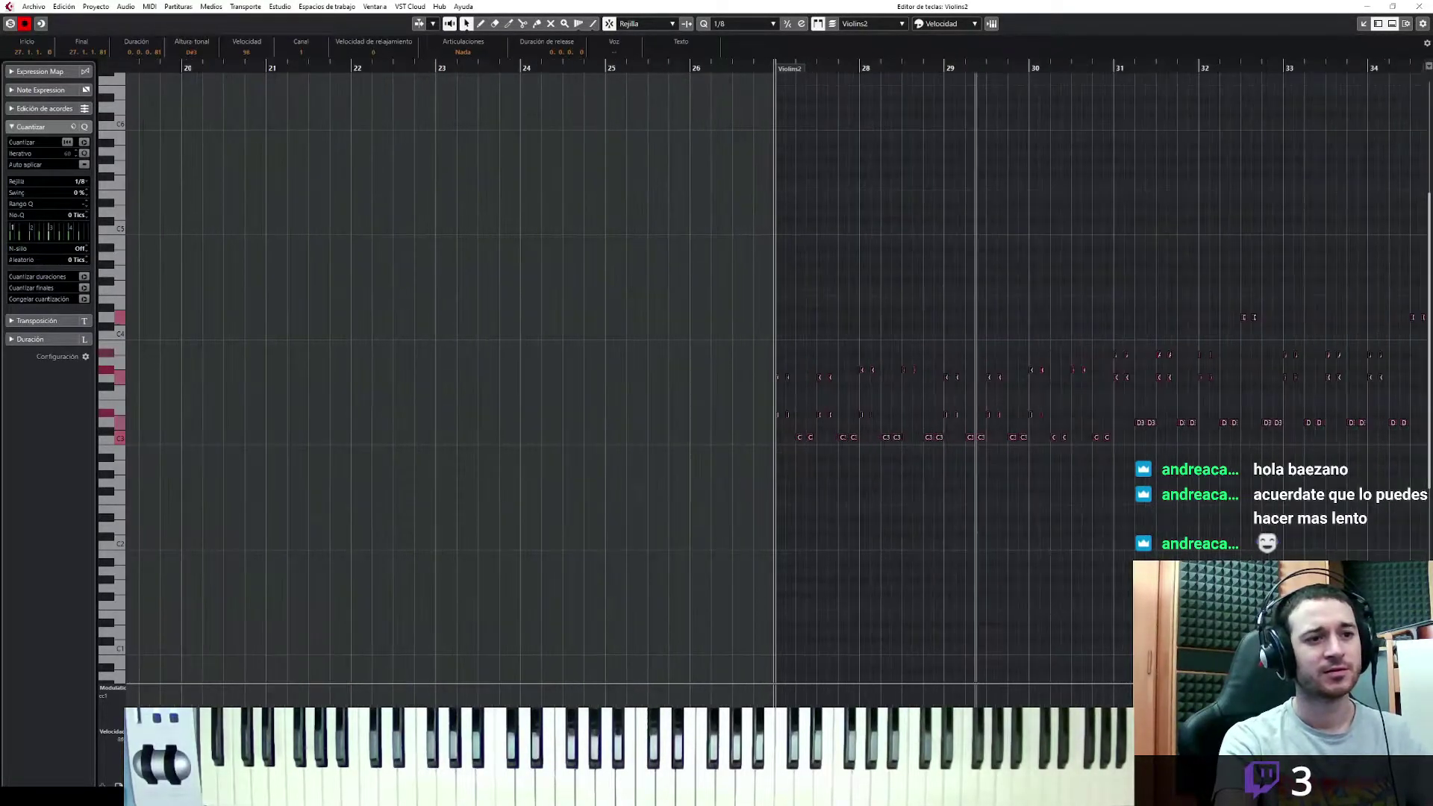
{"action": "key", "text": "space"}
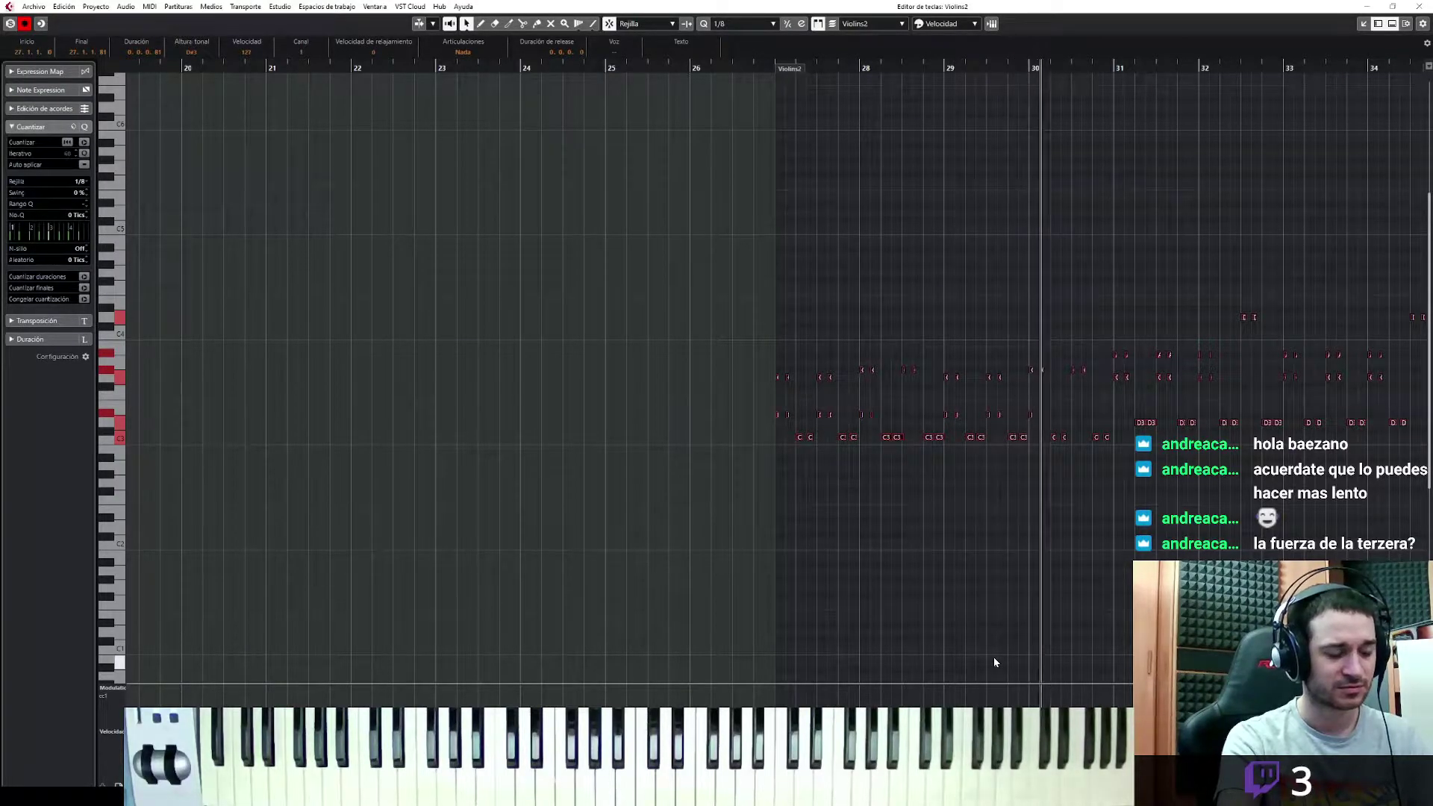
{"action": "key", "text": "g"}
{"action": "key", "text": "g"}
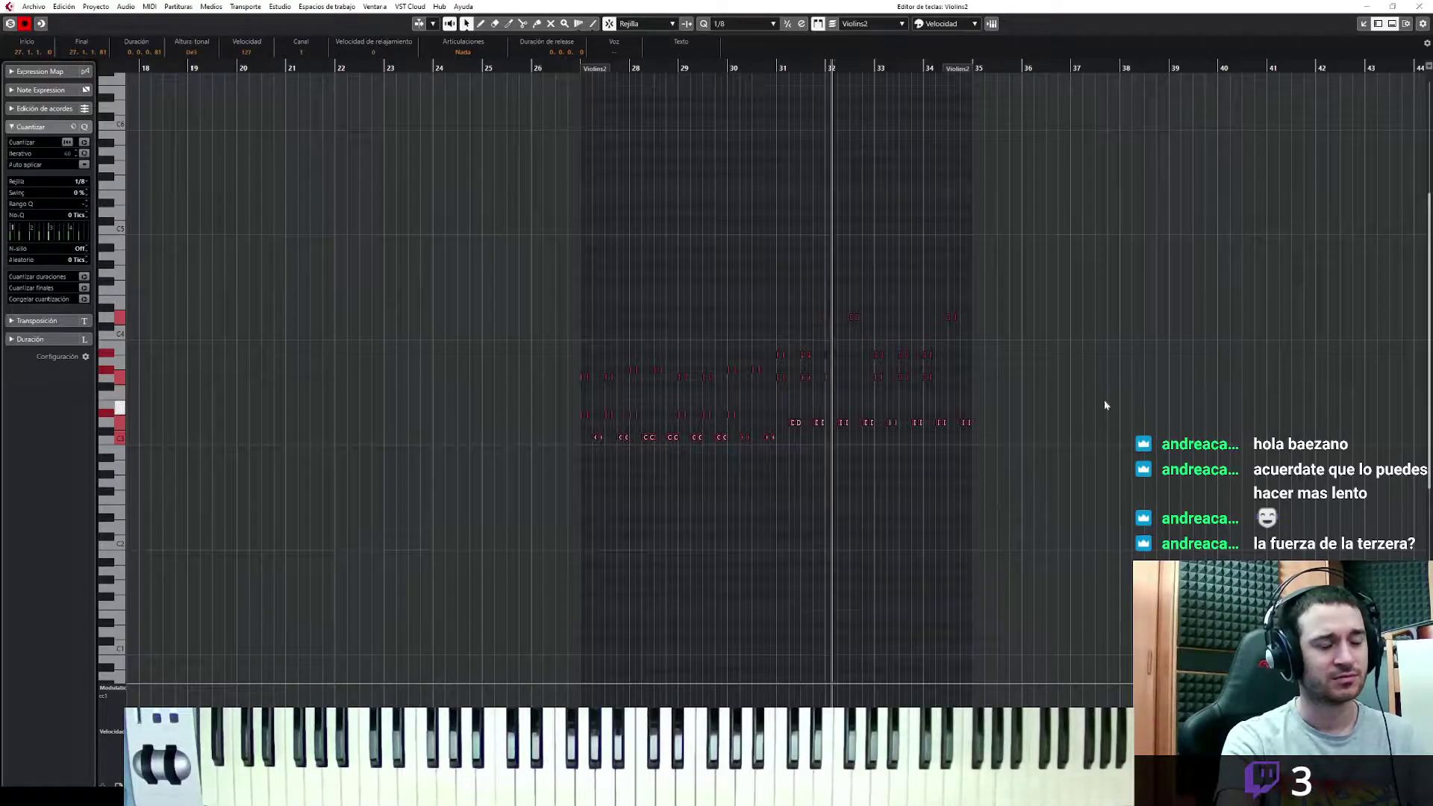
{"action": "key", "text": "space"}
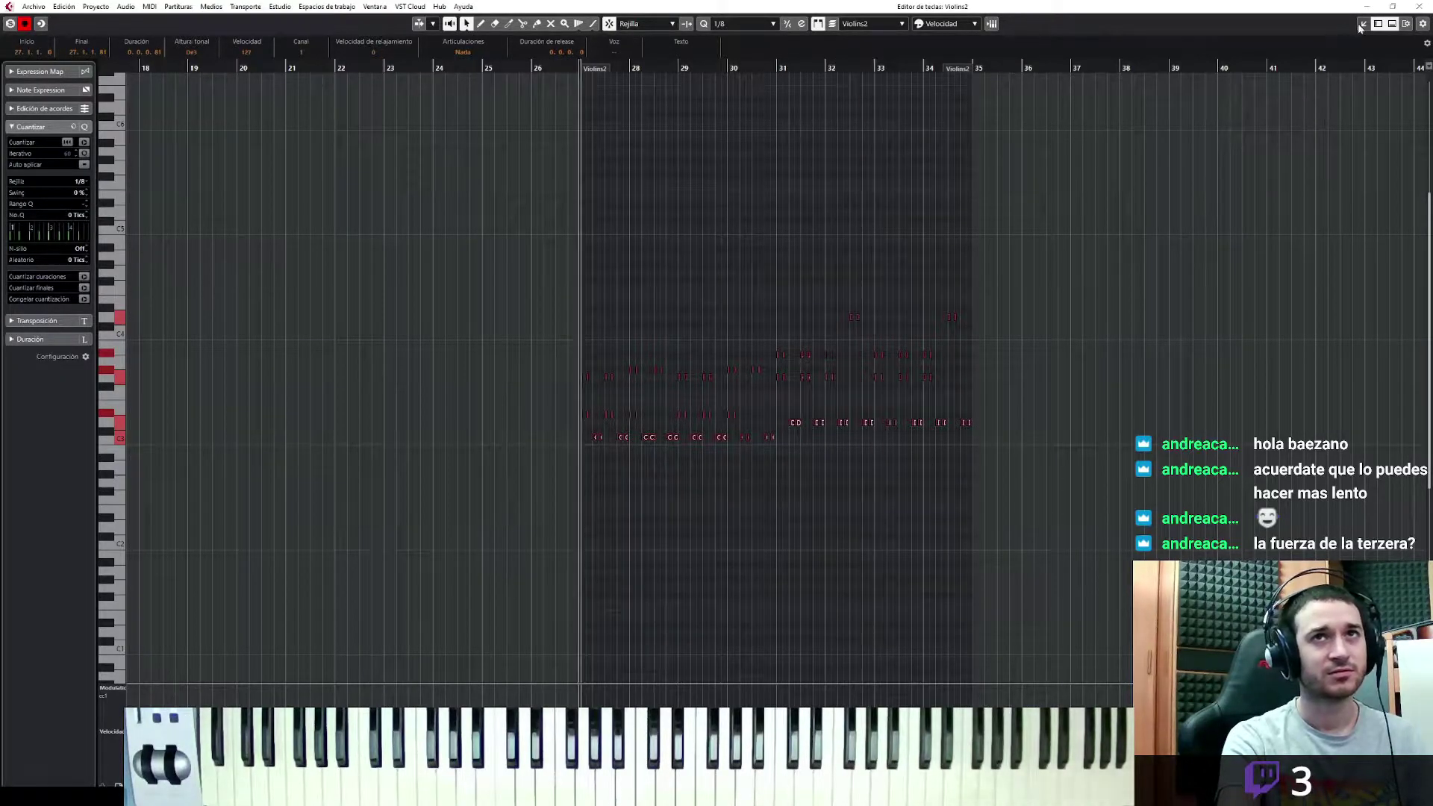
{"action": "left_click", "coordinate": [1362, 24]}
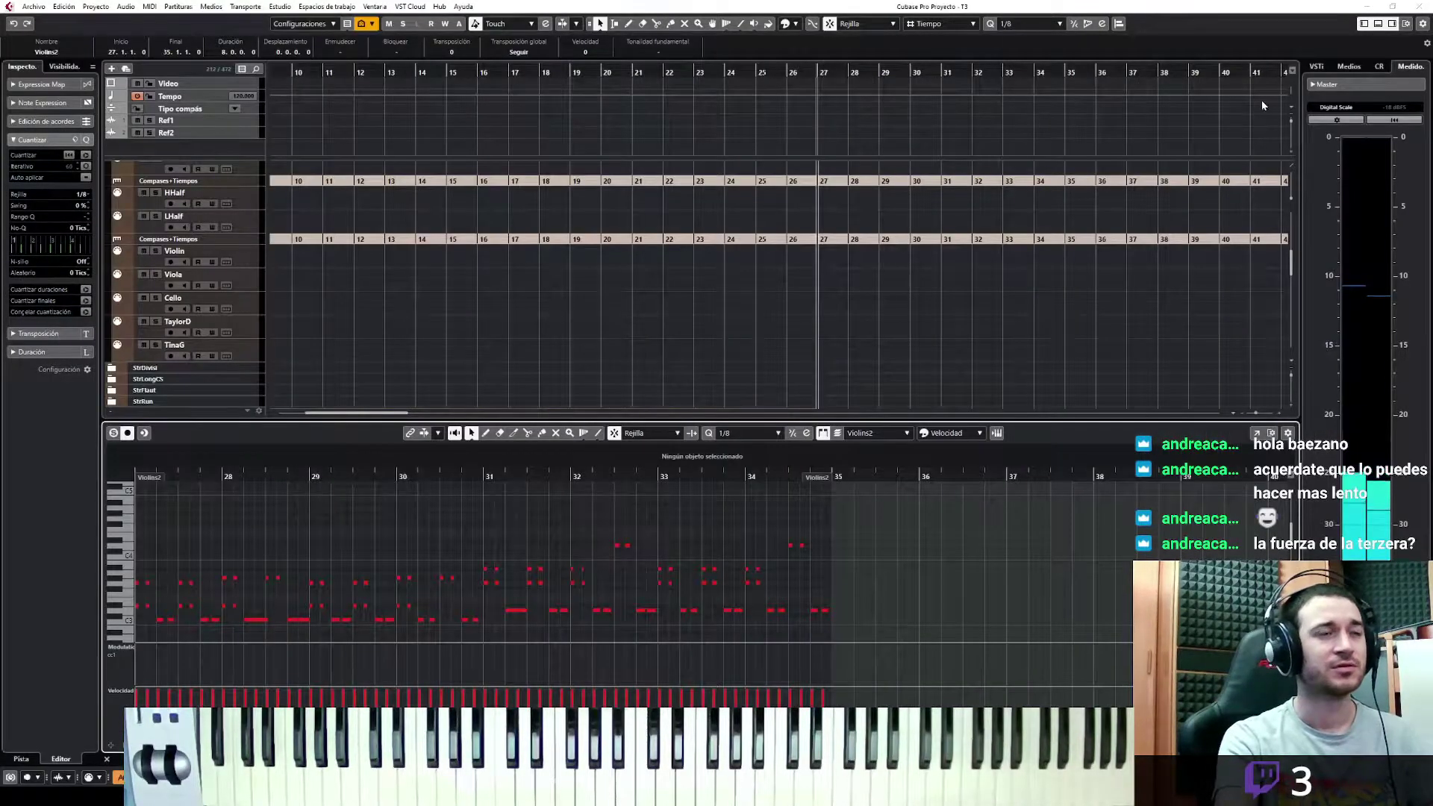
{"action": "left_click", "coordinate": [1377, 23]}
Copy the StrLeg Violas part onto the Violins1 track at bar 27 and open the copy for note editing
{"action": "scroll", "coordinate": [996, 418], "scroll_direction": "down", "scroll_amount": 2}
{"action": "scroll", "coordinate": [991, 416], "scroll_direction": "up", "scroll_amount": 8}
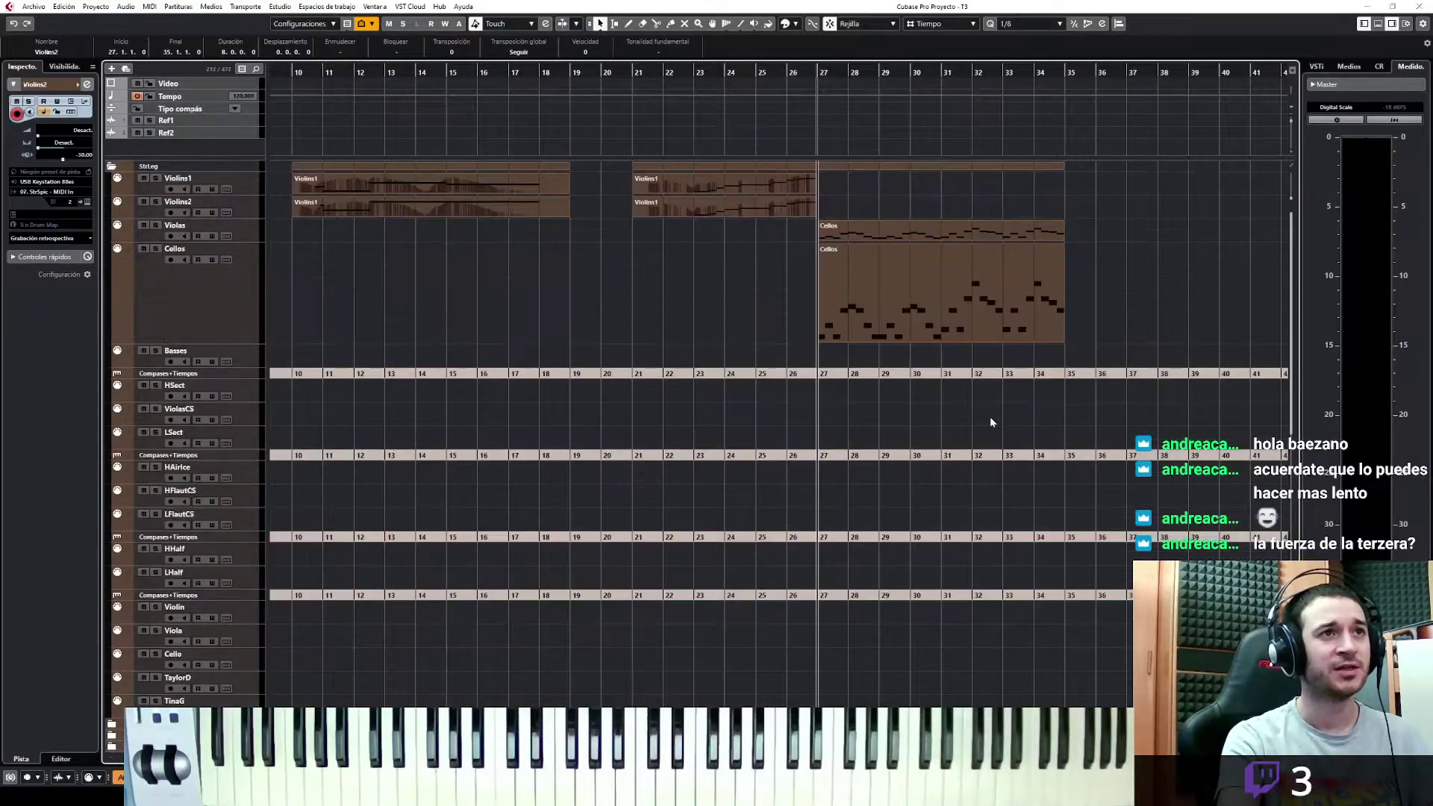
{"action": "left_click_drag", "start_coordinate": [892, 234], "coordinate": [889, 192]}
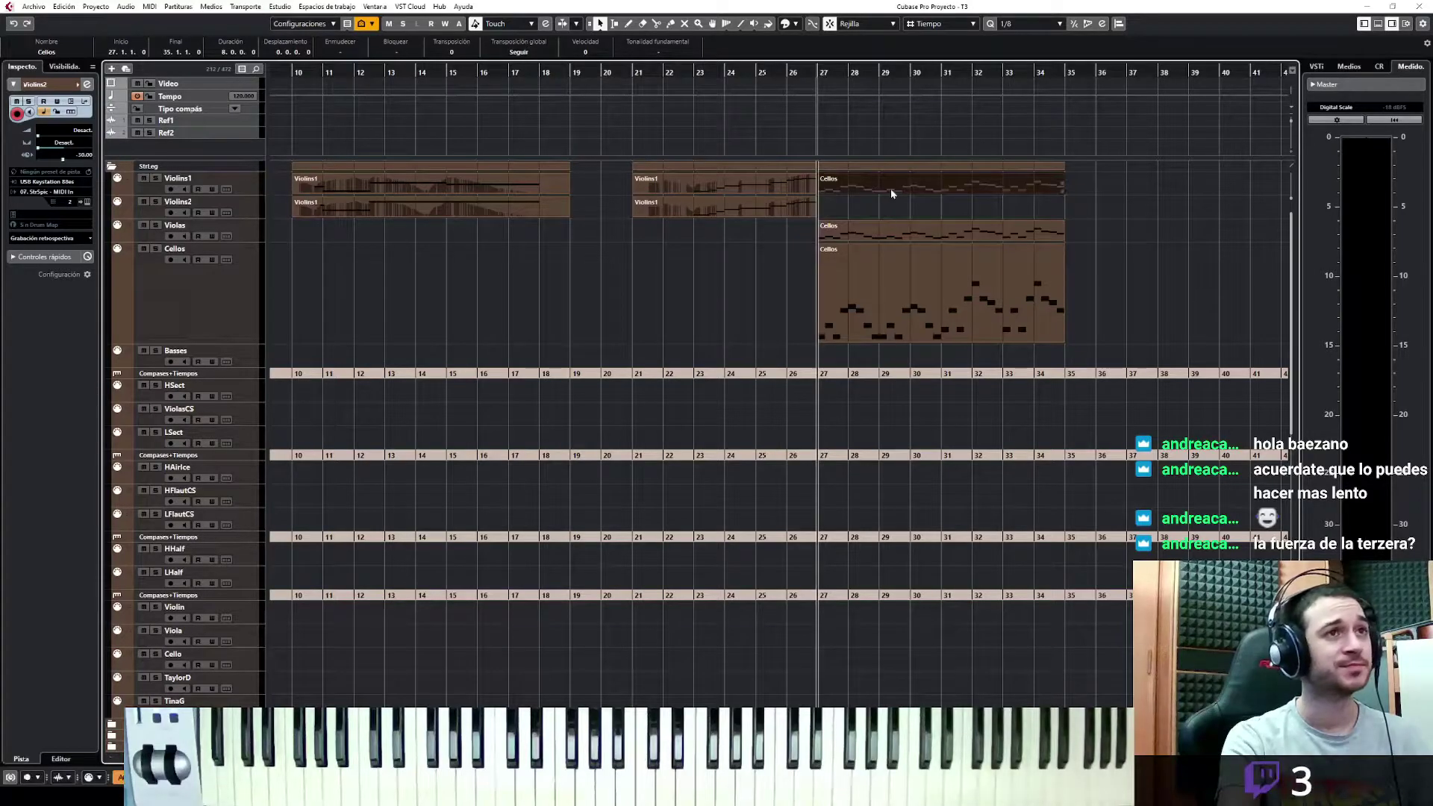
{"action": "double_click", "coordinate": [890, 188]}
Transpose all notes of the copied Violins1 part up one octave, play the result, and close the note editor
{"action": "left_click_drag", "start_coordinate": [782, 221], "coordinate": [236, 491]}
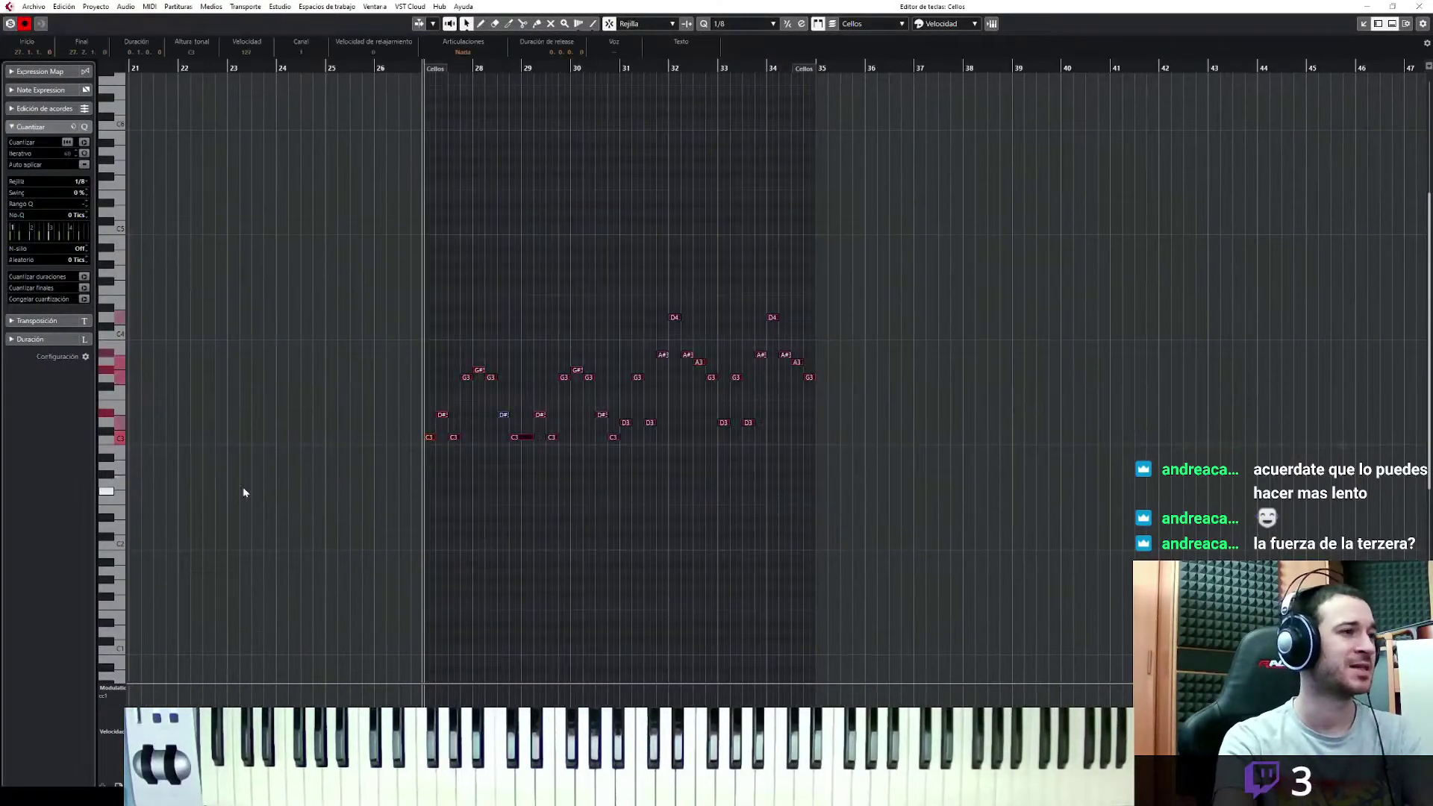
{"action": "key", "text": "Up"}
{"action": "key", "text": "Up"}
{"action": "key", "text": "Up"}
{"action": "key", "text": "Up"}
{"action": "key", "text": "Up"}
{"action": "key", "text": "Up"}
{"action": "key", "text": "Up"}
{"action": "key", "text": "Up"}
{"action": "key", "text": "Up"}
{"action": "key", "text": "Up"}
{"action": "key", "text": "Up"}
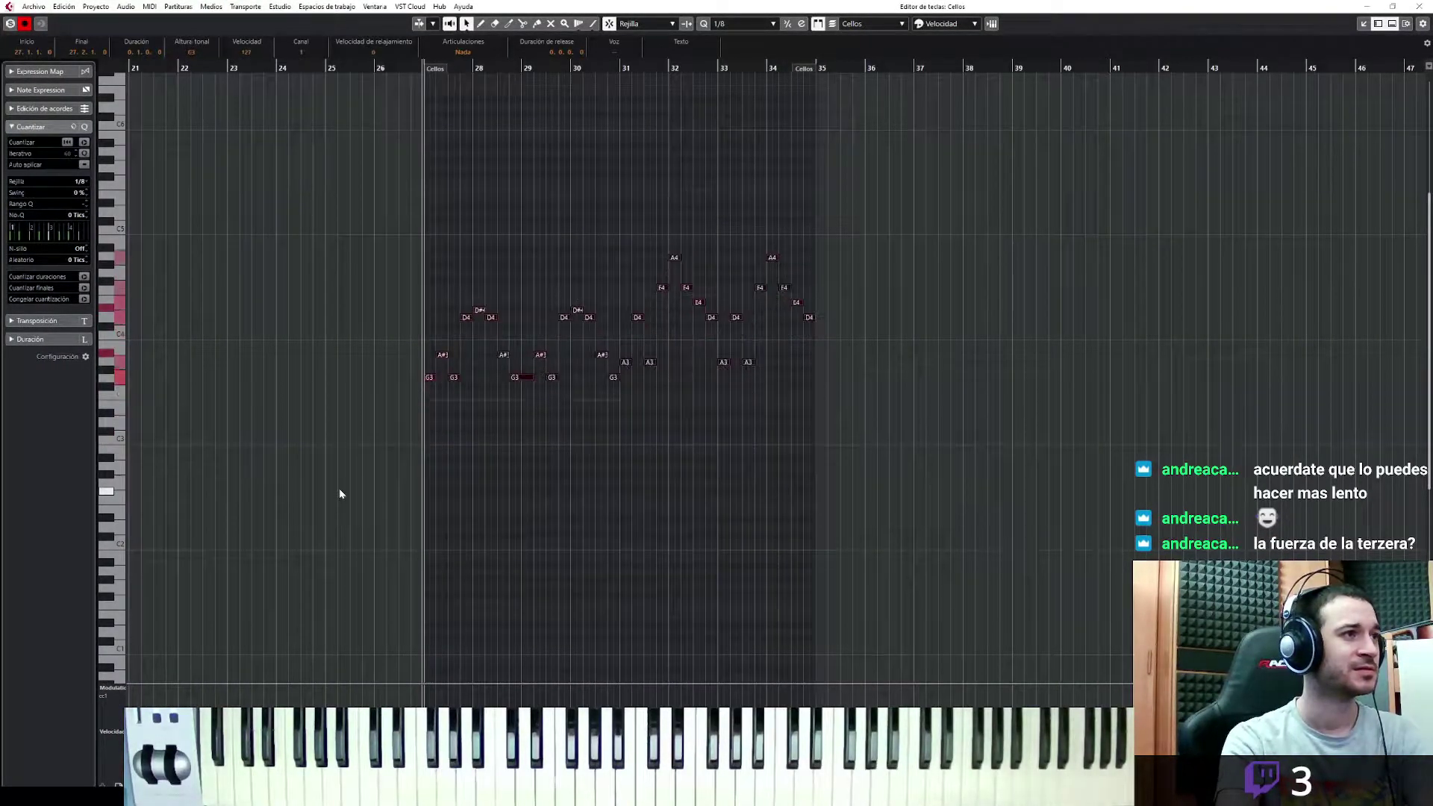
{"action": "key", "text": "Up"}
{"action": "key", "text": "space"}
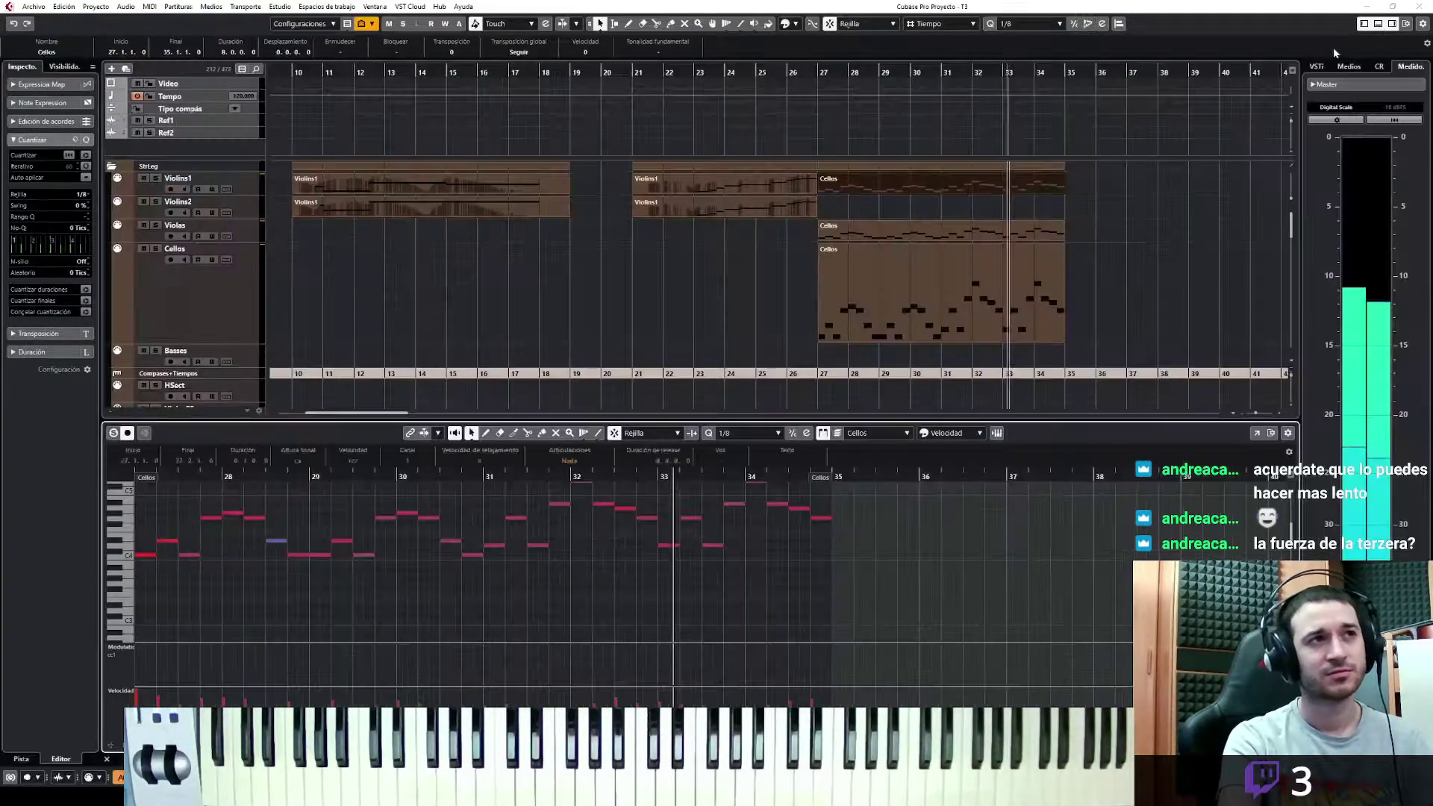
{"action": "left_click", "coordinate": [1363, 23]}
{"action": "left_click", "coordinate": [1377, 23]}
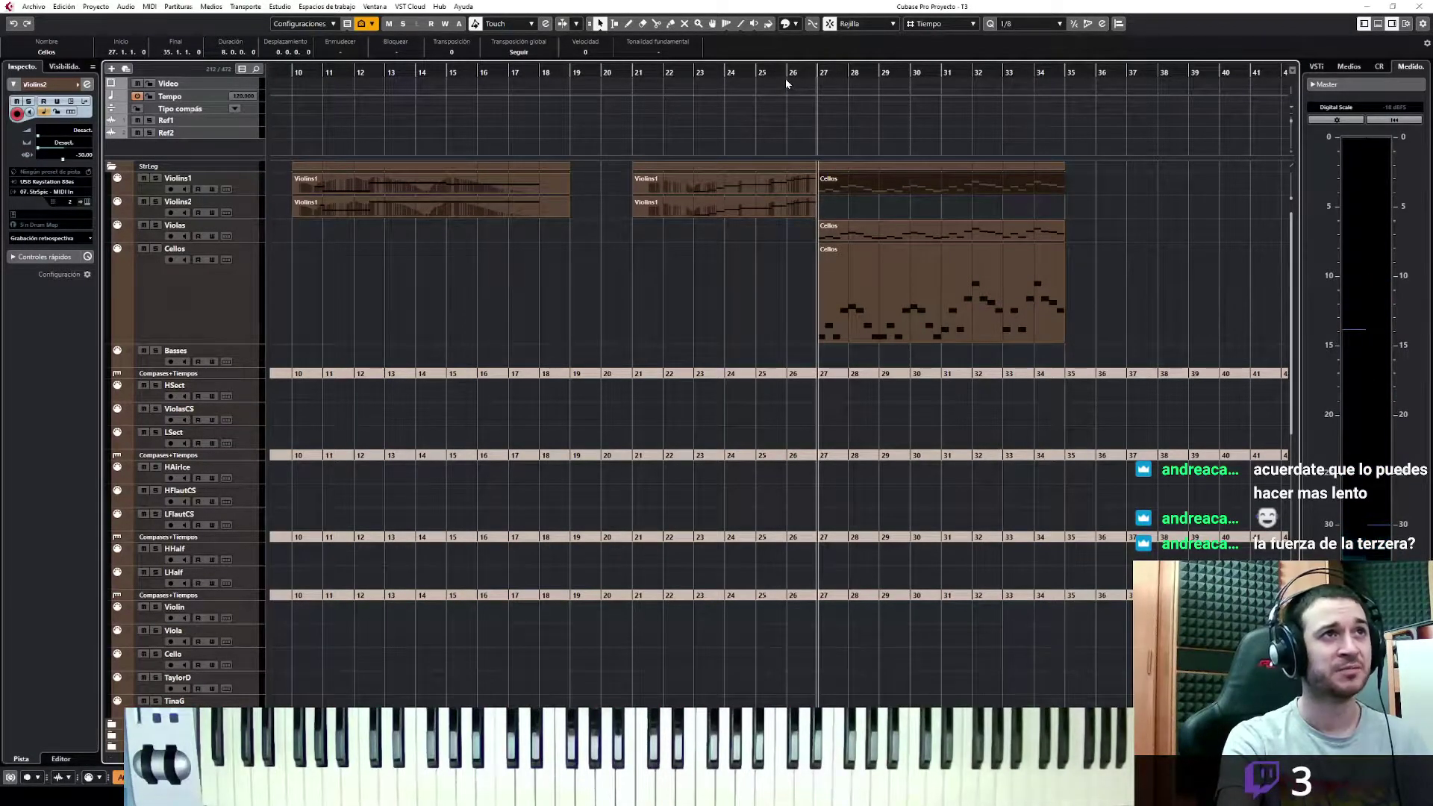
Select the 12Horns track in the BrassLeg folder for playing
{"action": "scroll", "coordinate": [276, 388], "scroll_direction": "down", "scroll_amount": 10}
{"action": "left_click", "coordinate": [276, 380]}
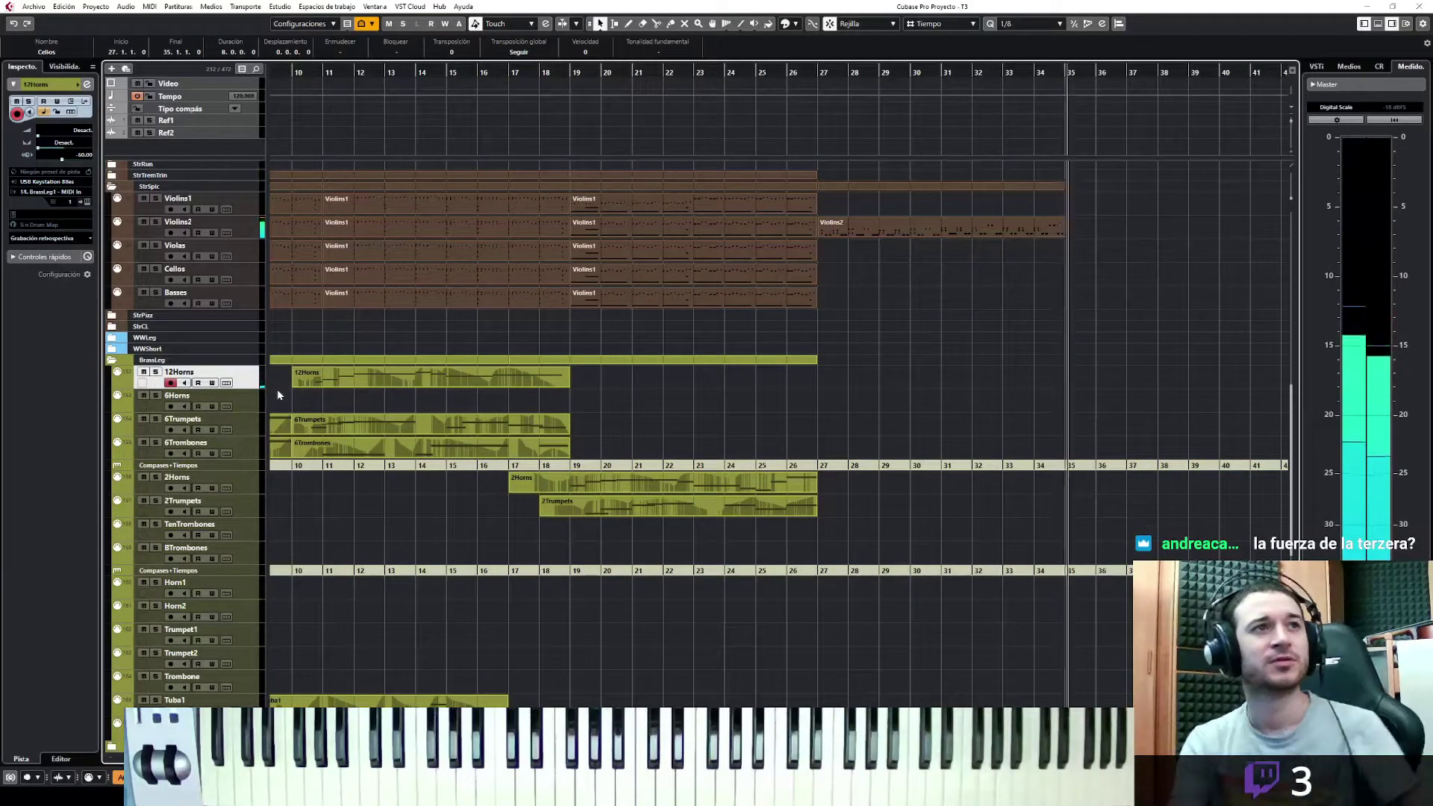
{"action": "scroll", "coordinate": [1049, 379], "scroll_direction": "up", "scroll_amount": 15}
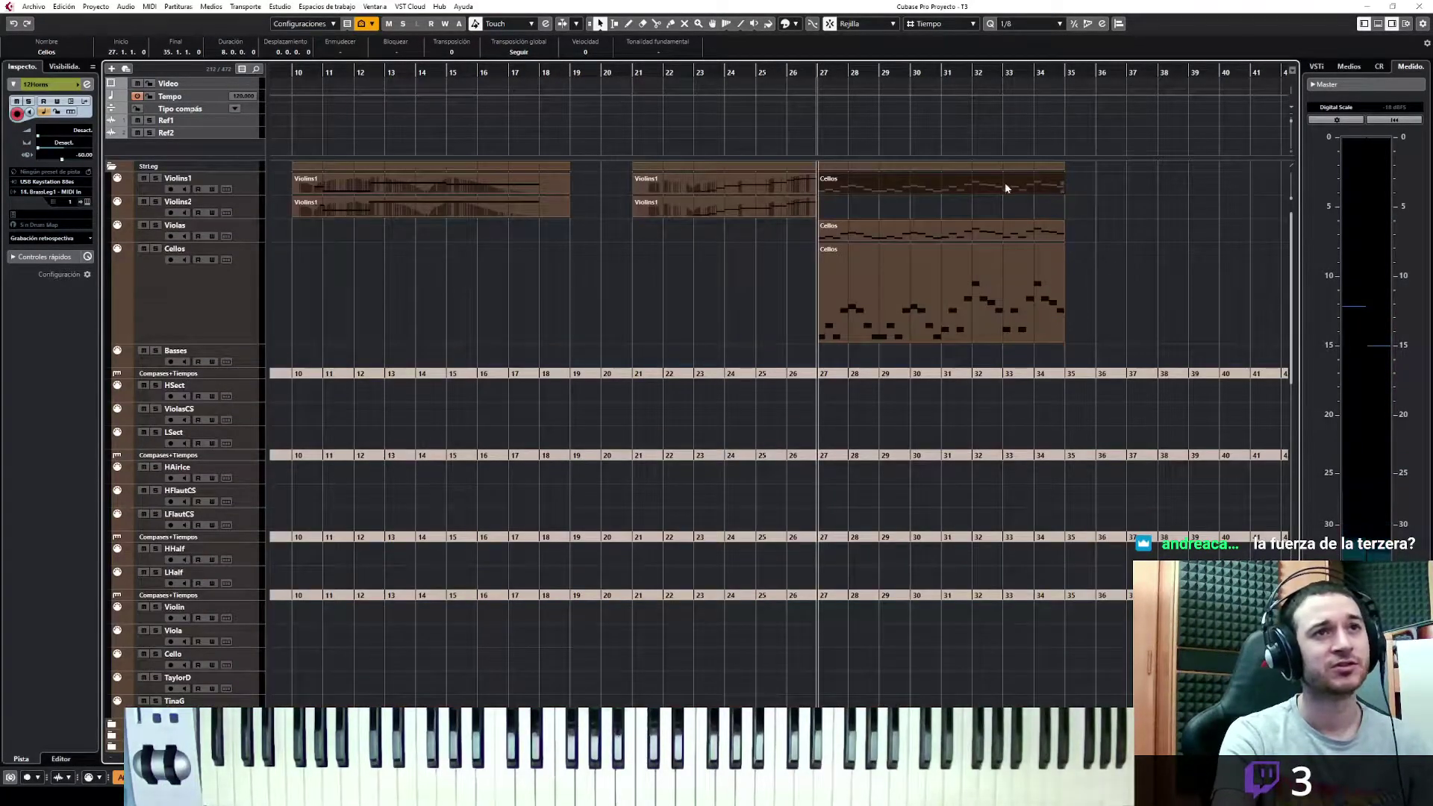
Repeat the StrLeg Violins1, Violas and Cellos parts and the spiccato Violins2 part at bar 35
{"action": "left_click", "coordinate": [1071, 206]}
{"action": "left_click_drag", "start_coordinate": [895, 190], "coordinate": [1152, 193]}
{"action": "scroll", "coordinate": [1112, 343], "scroll_direction": "down", "scroll_amount": 15}
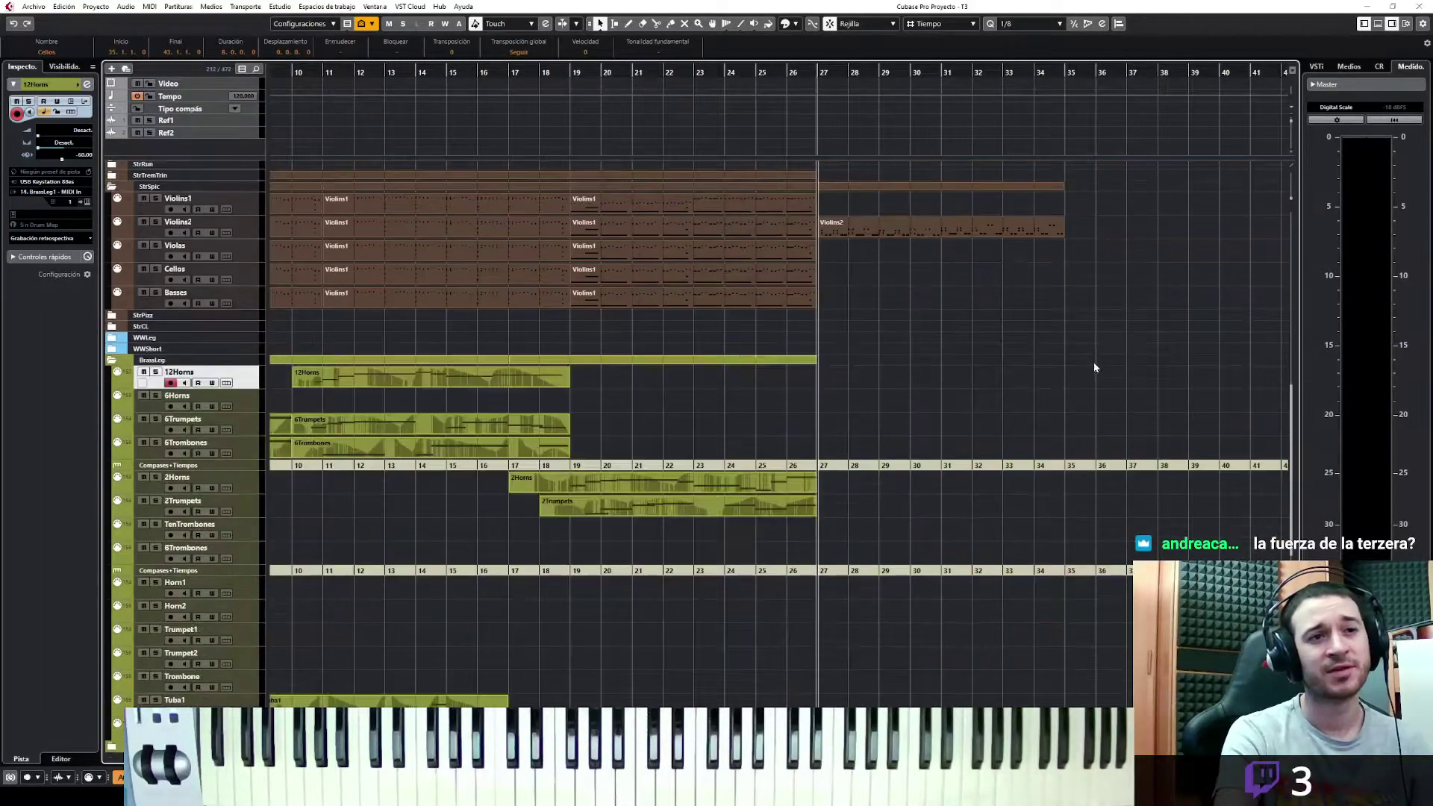
{"action": "left_click_drag", "start_coordinate": [964, 230], "coordinate": [1201, 241]}
Play the transition and move all string parts from bar 27 onward one bar later, starting at bar 28
{"action": "scroll", "coordinate": [1131, 330], "scroll_direction": "down", "scroll_amount": 15}
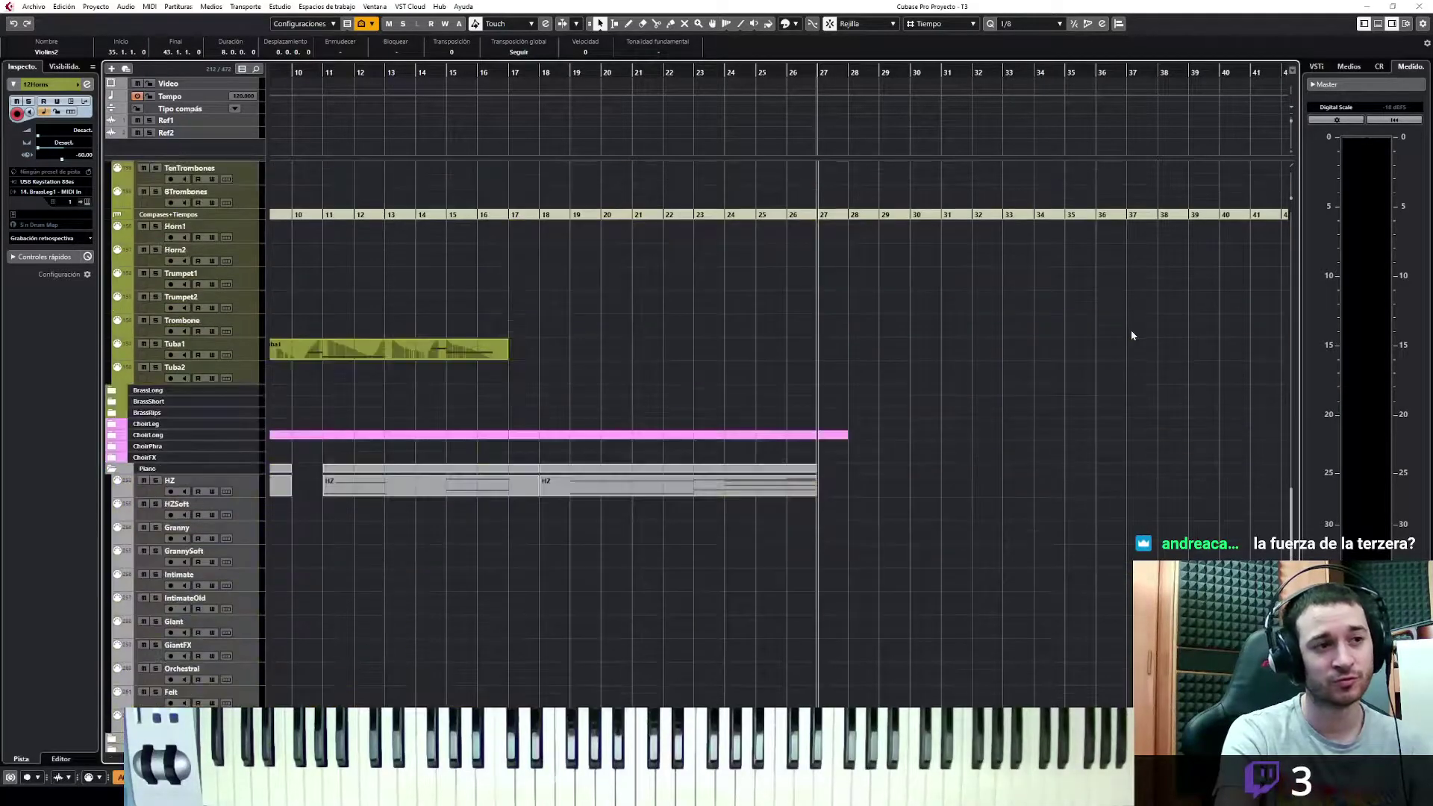
{"action": "scroll", "coordinate": [1076, 350], "scroll_direction": "up", "scroll_amount": 15}
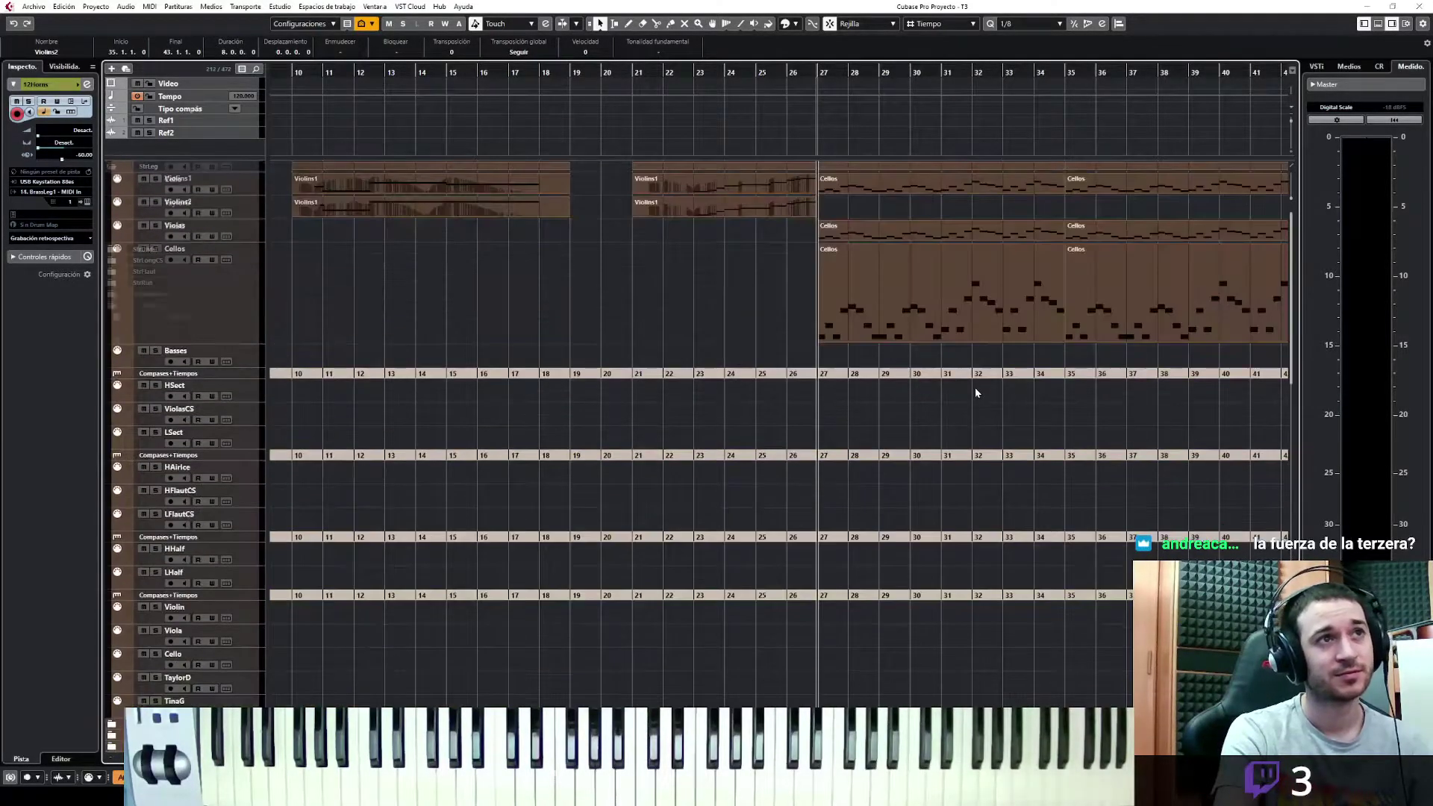
{"action": "key", "text": "space"}
{"action": "scroll", "coordinate": [1190, 432], "scroll_direction": "up", "scroll_amount": 10}
{"action": "scroll", "coordinate": [1189, 432], "scroll_direction": "down", "scroll_amount": 6}
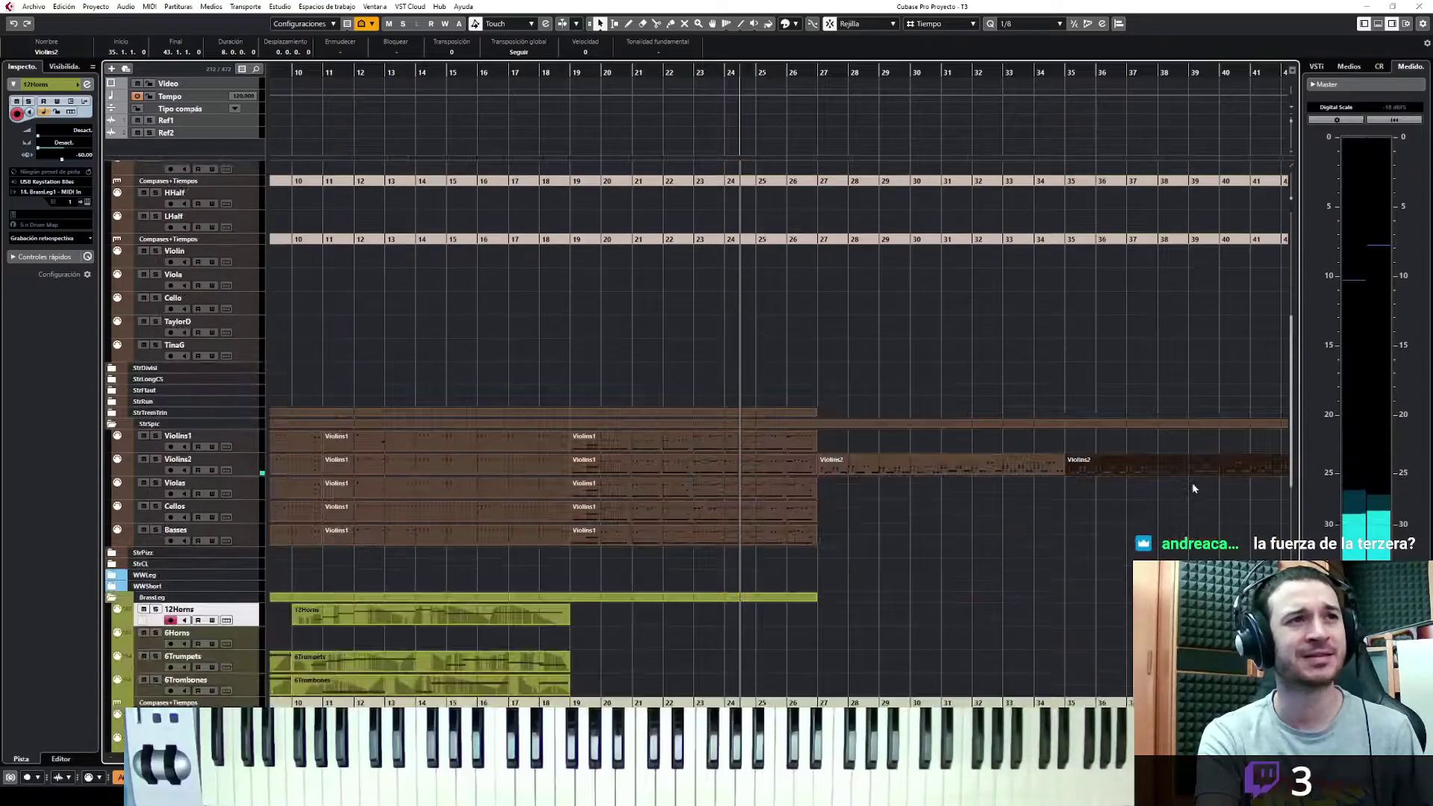
{"action": "left_click_drag", "start_coordinate": [1237, 538], "coordinate": [836, 131]}
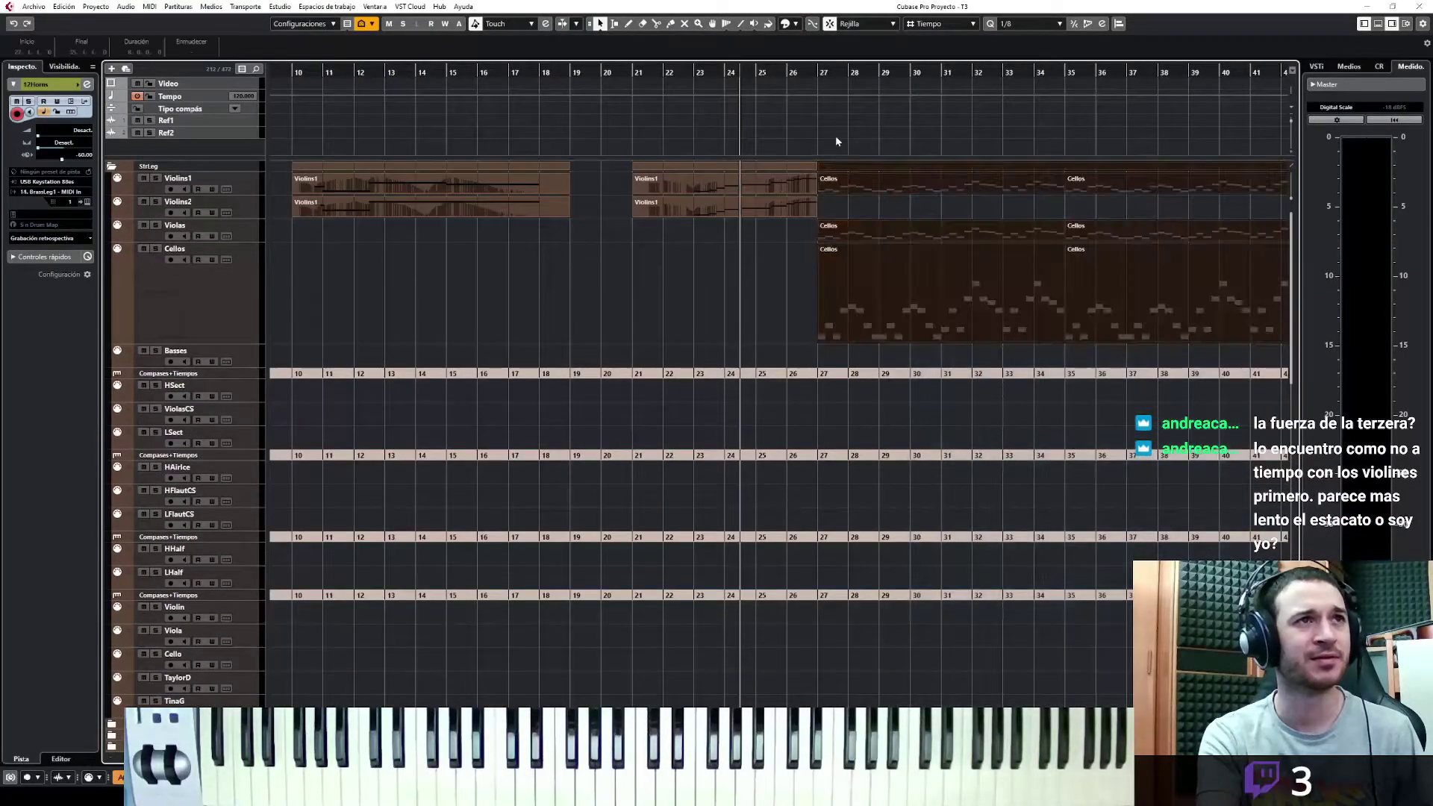
{"action": "left_click_drag", "start_coordinate": [830, 188], "coordinate": [858, 185]}
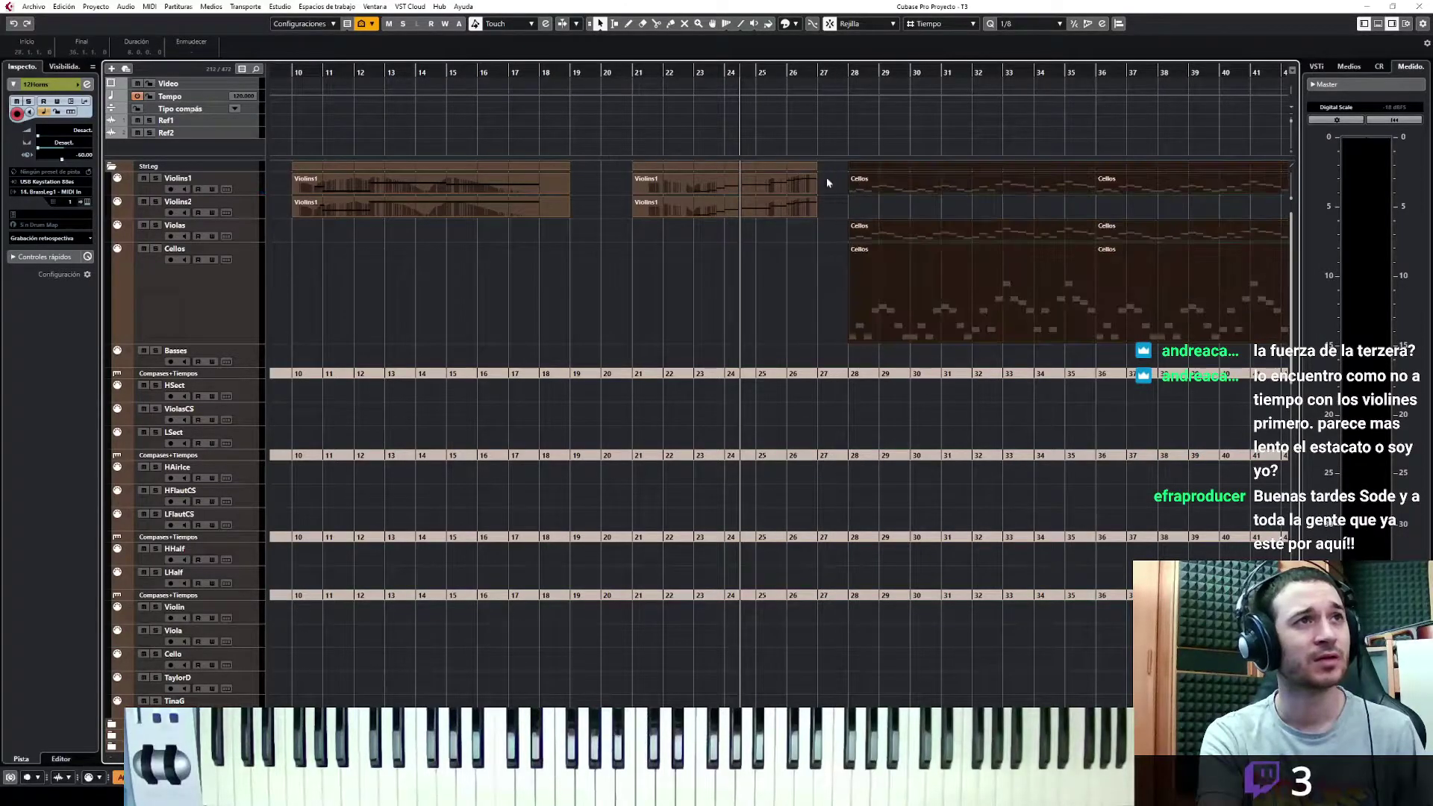
Play the section from just before bar 26 and perform a horn line over it with the 12Horns and 6Horns tracks
{"action": "left_click", "coordinate": [788, 72]}
{"action": "key", "text": "space"}
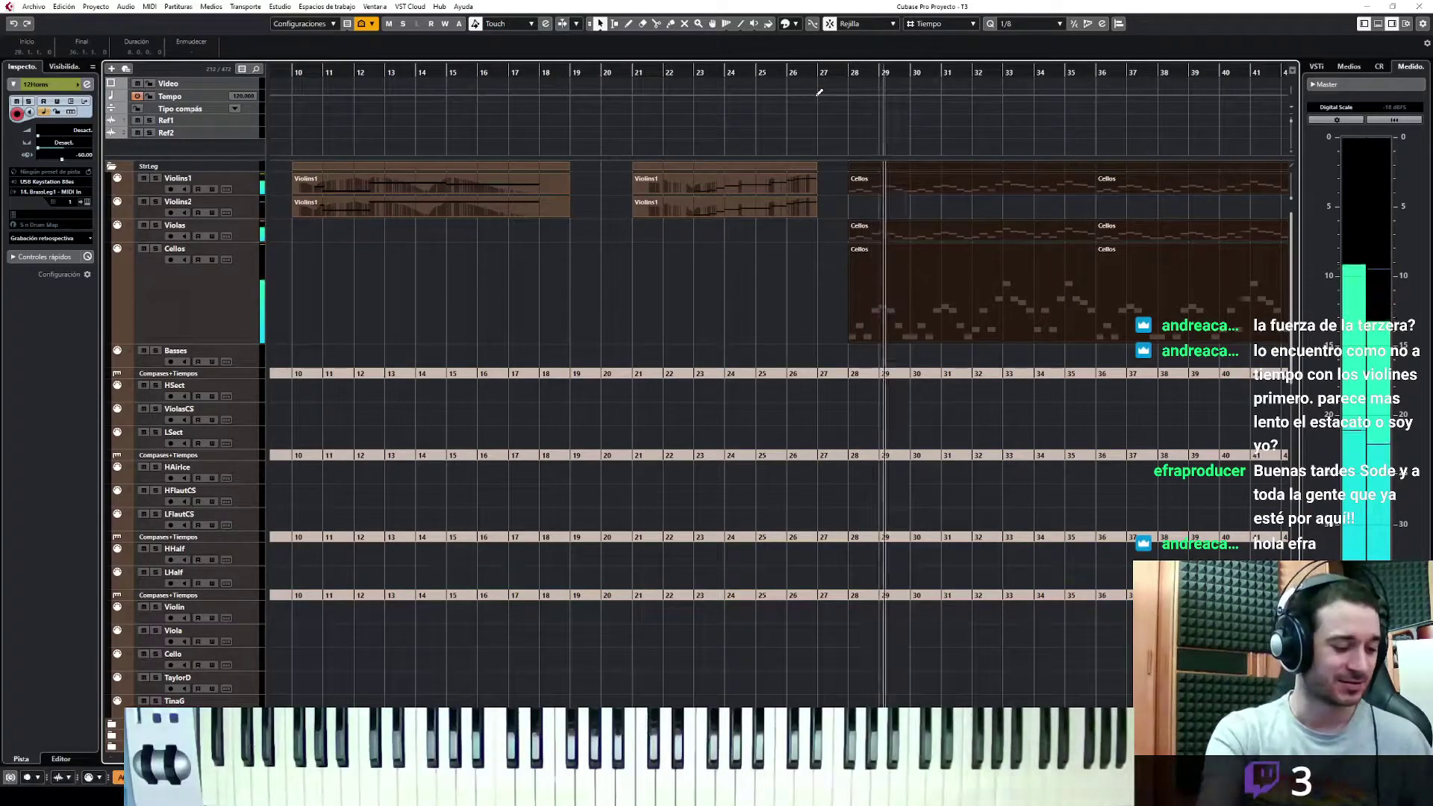
{"action": "key", "text": "space"}
{"action": "scroll", "coordinate": [911, 294], "scroll_direction": "down", "scroll_amount": 6}
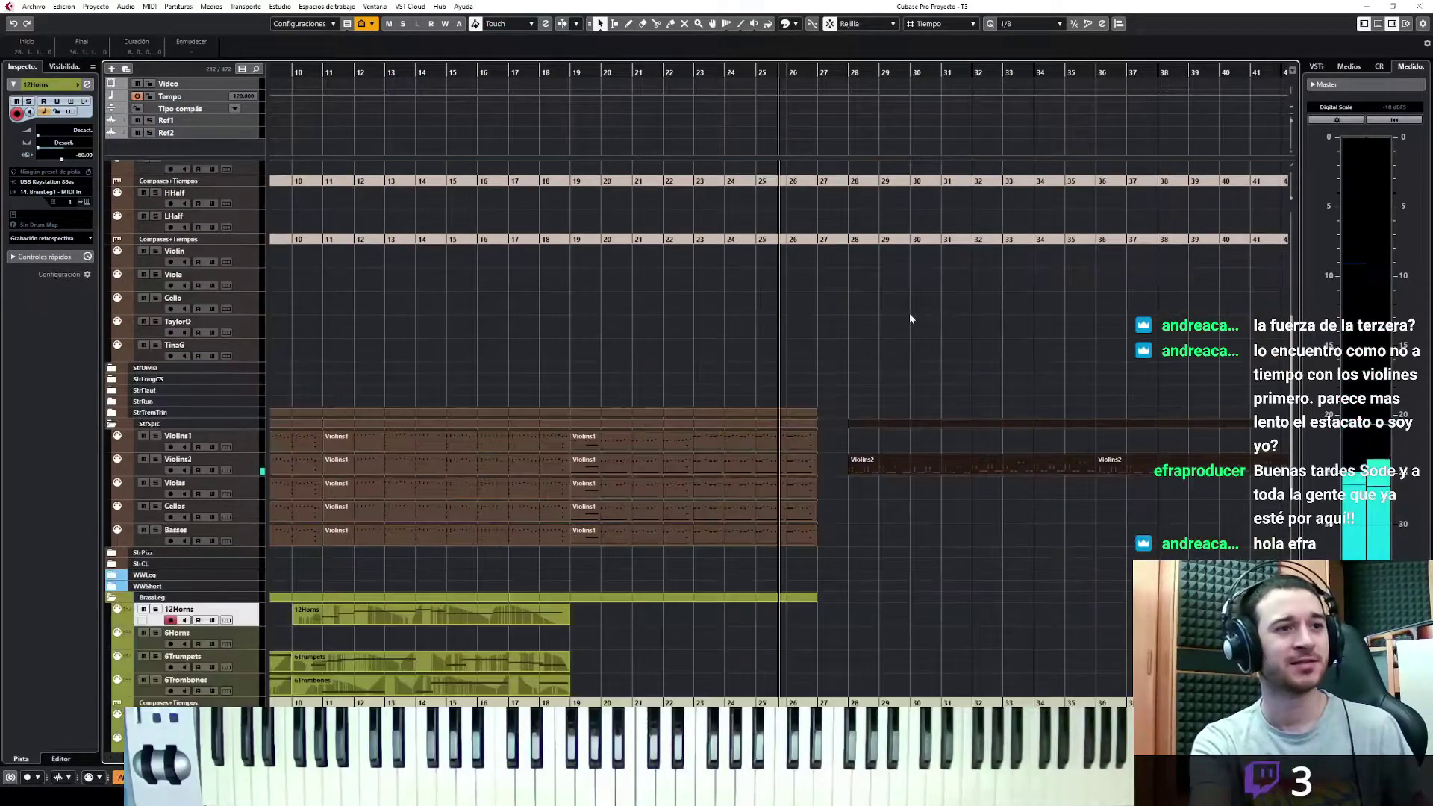
{"action": "key", "text": "space"}
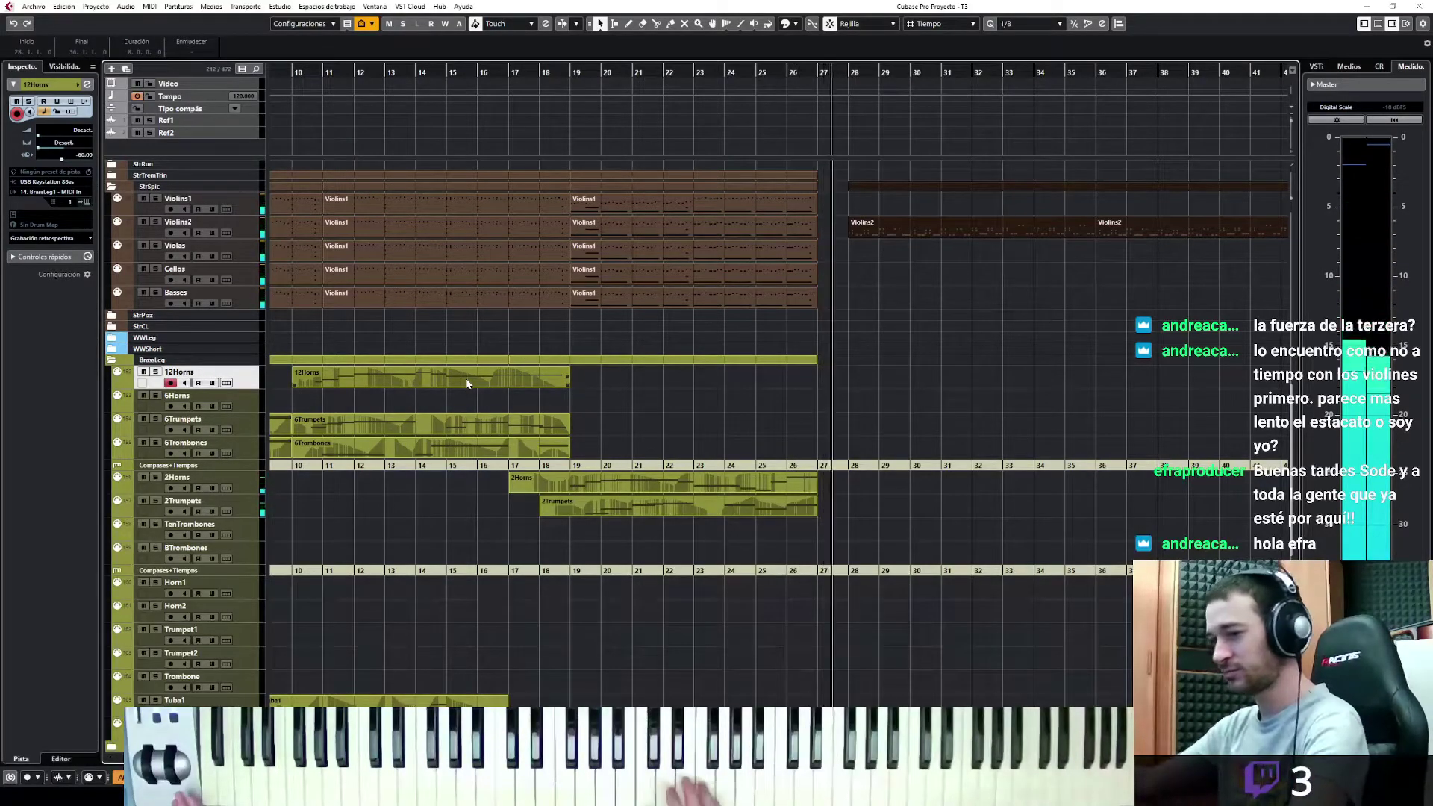
{"action": "key", "text": "space"}
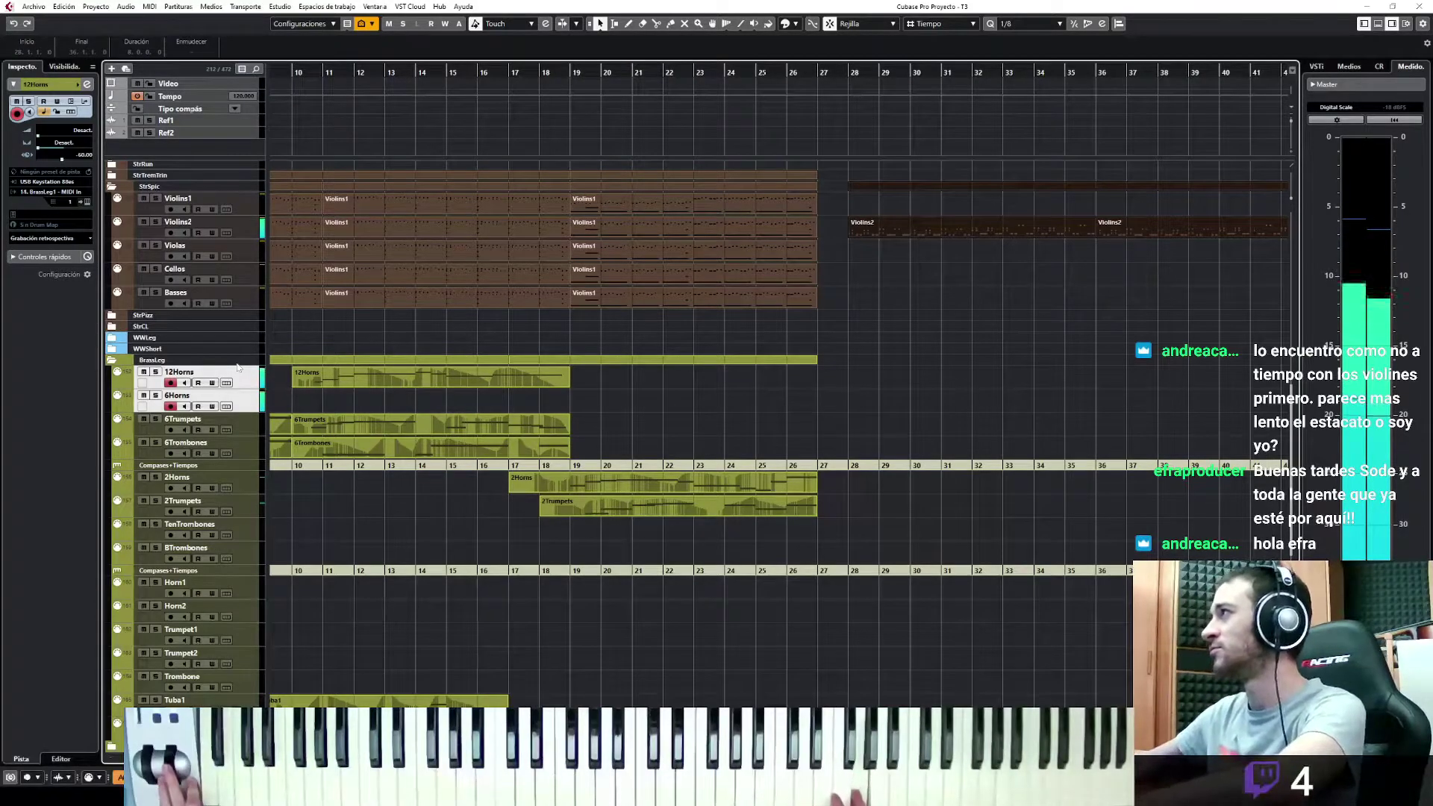
Insert the retrospectively captured horn line on 12Horns from bar 27, align its notes to the 1/2 grid, and copy the part onto 6Horns
{"action": "left_click", "coordinate": [71, 244]}
{"action": "double_click", "coordinate": [902, 380]}
{"action": "left_click_drag", "start_coordinate": [902, 379], "coordinate": [887, 380]}
{"action": "left_click", "coordinate": [1362, 26]}
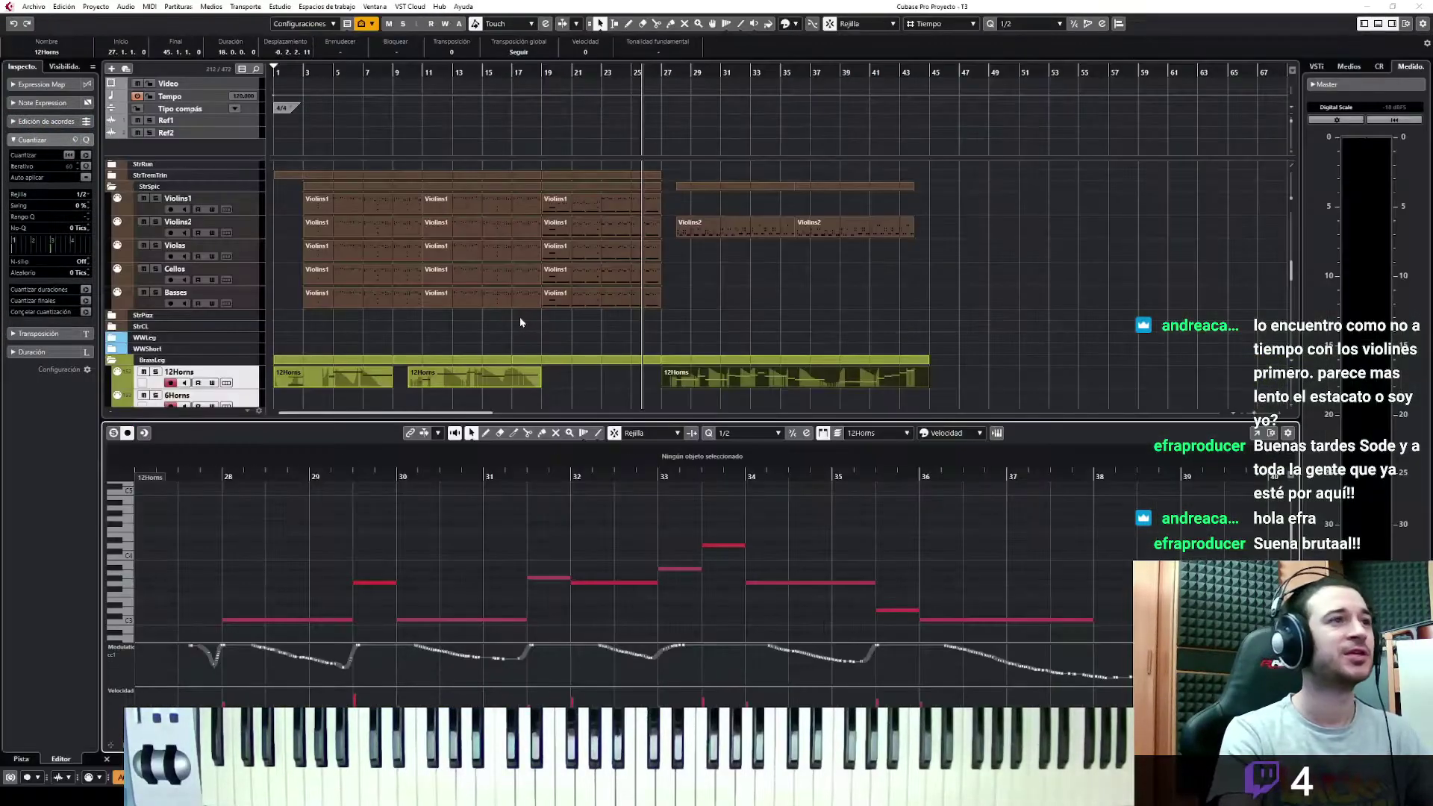
{"action": "scroll", "coordinate": [812, 346], "scroll_direction": "down", "scroll_amount": 3}
{"action": "left_click", "coordinate": [718, 303]}
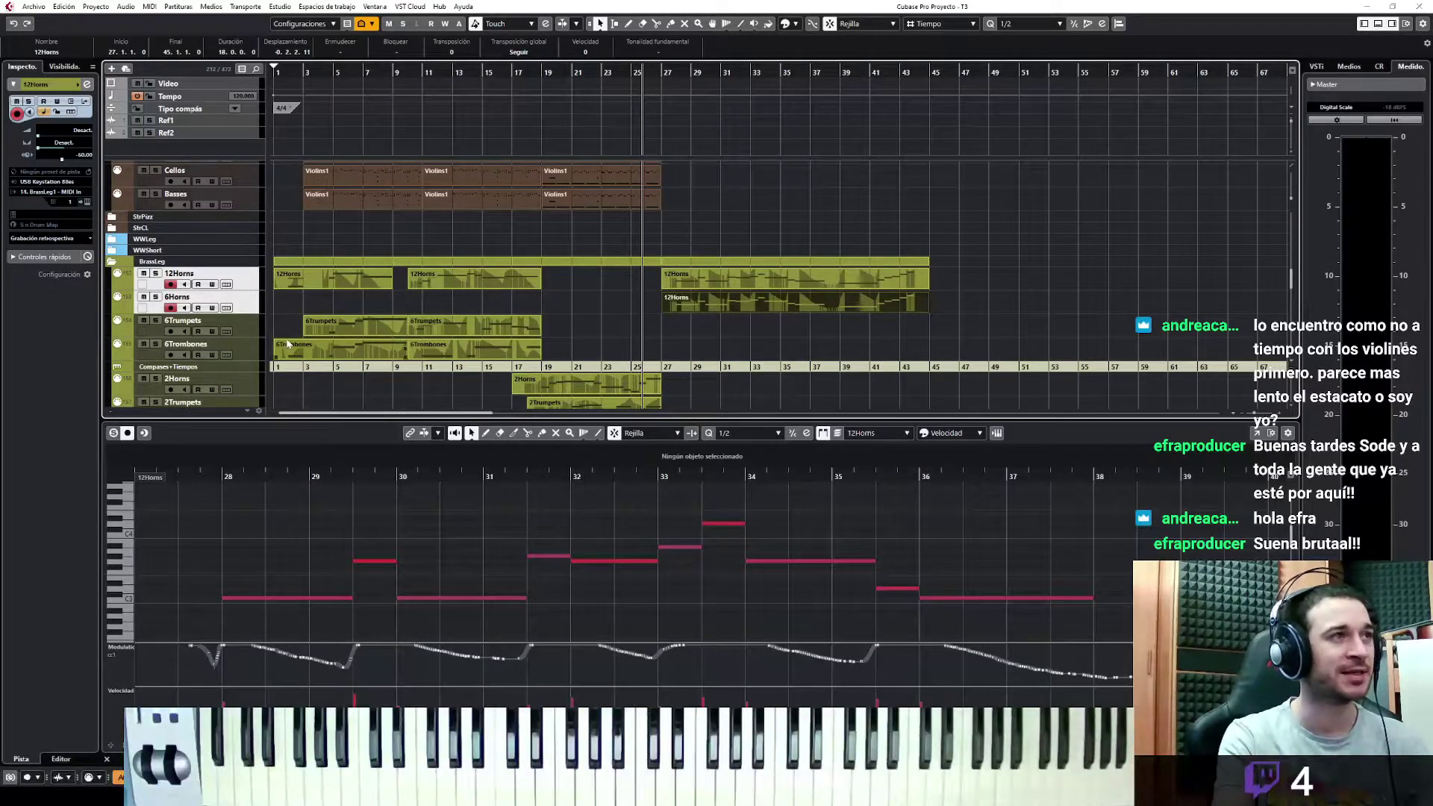
Perform a low brass line with the 6Trombones track during playback and insert its retrospective recording from bar 27
{"action": "left_click", "coordinate": [250, 355]}
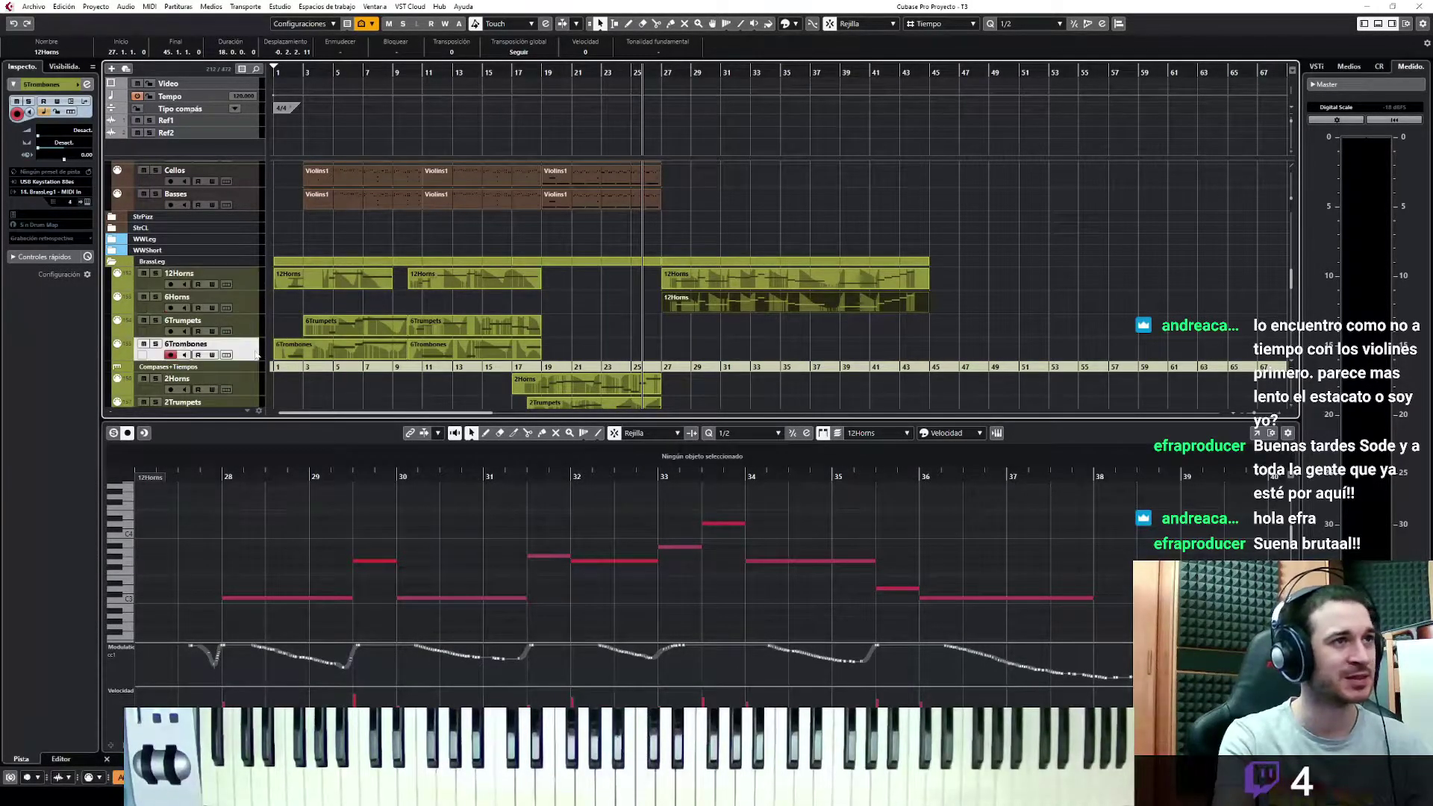
{"action": "key", "text": "space"}
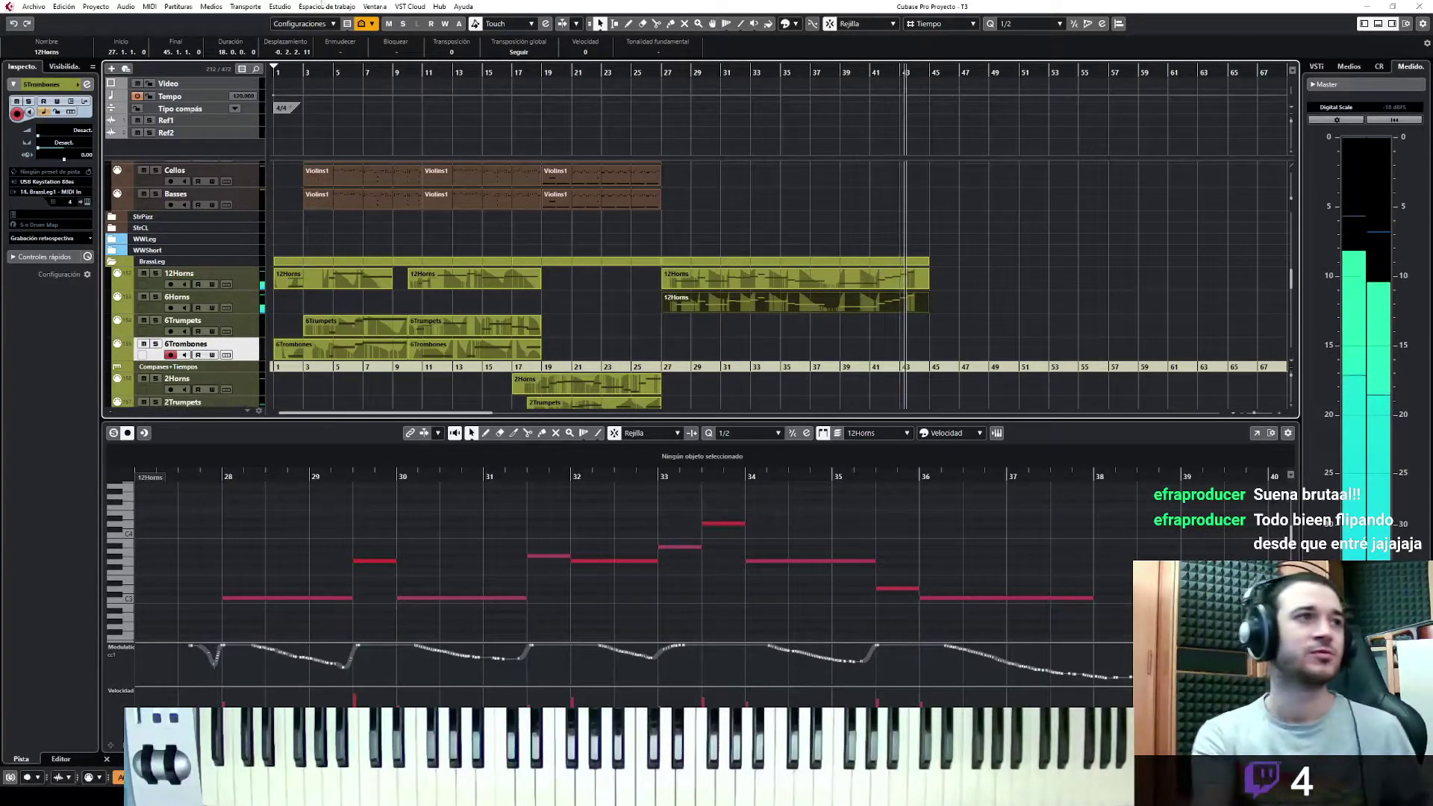
{"action": "left_click", "coordinate": [62, 239]}
{"action": "left_click", "coordinate": [64, 252]}
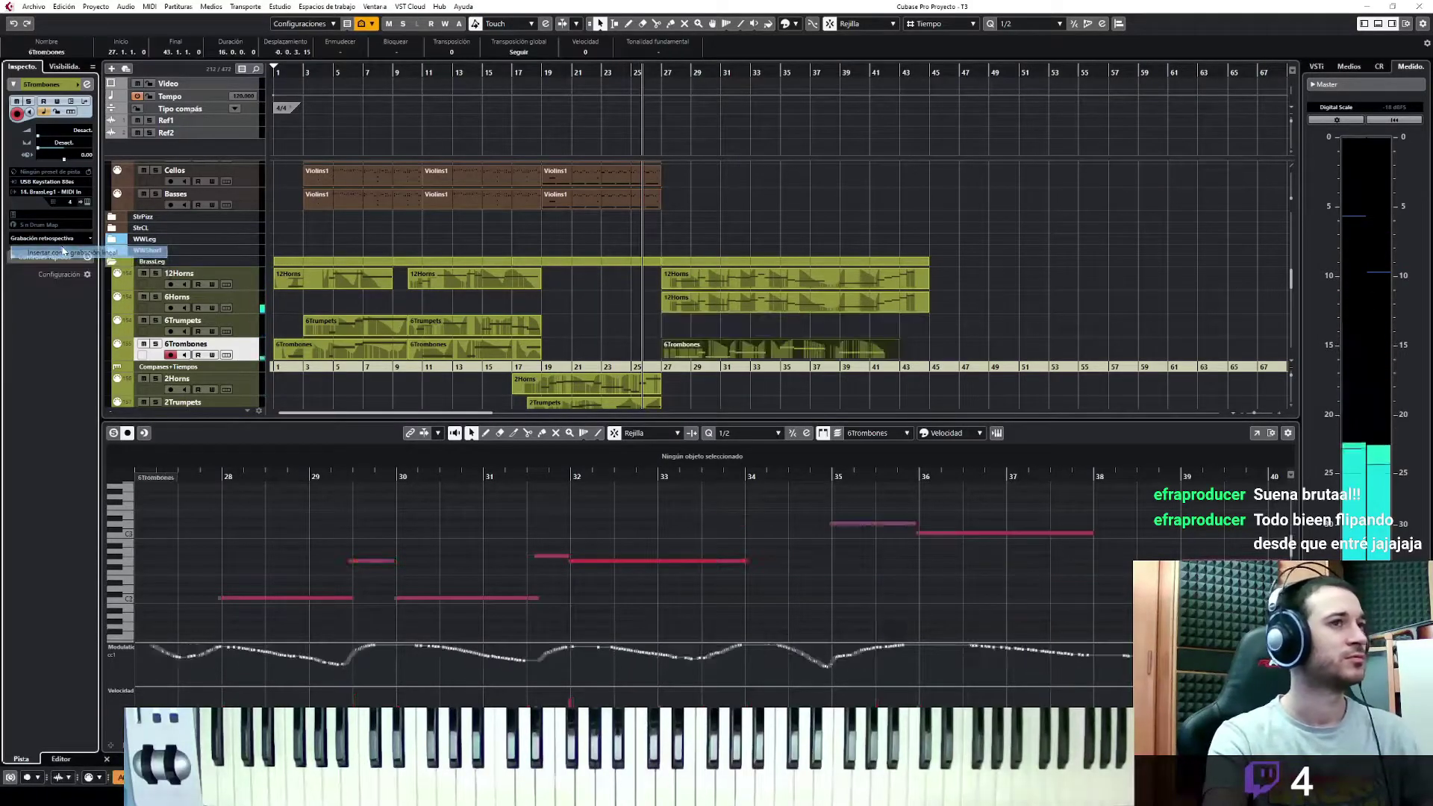
In the new 6Trombones part, start the last G2 note at bar 40 and copy the D3 note to G#2 at bar 39
{"action": "double_click", "coordinate": [690, 353]}
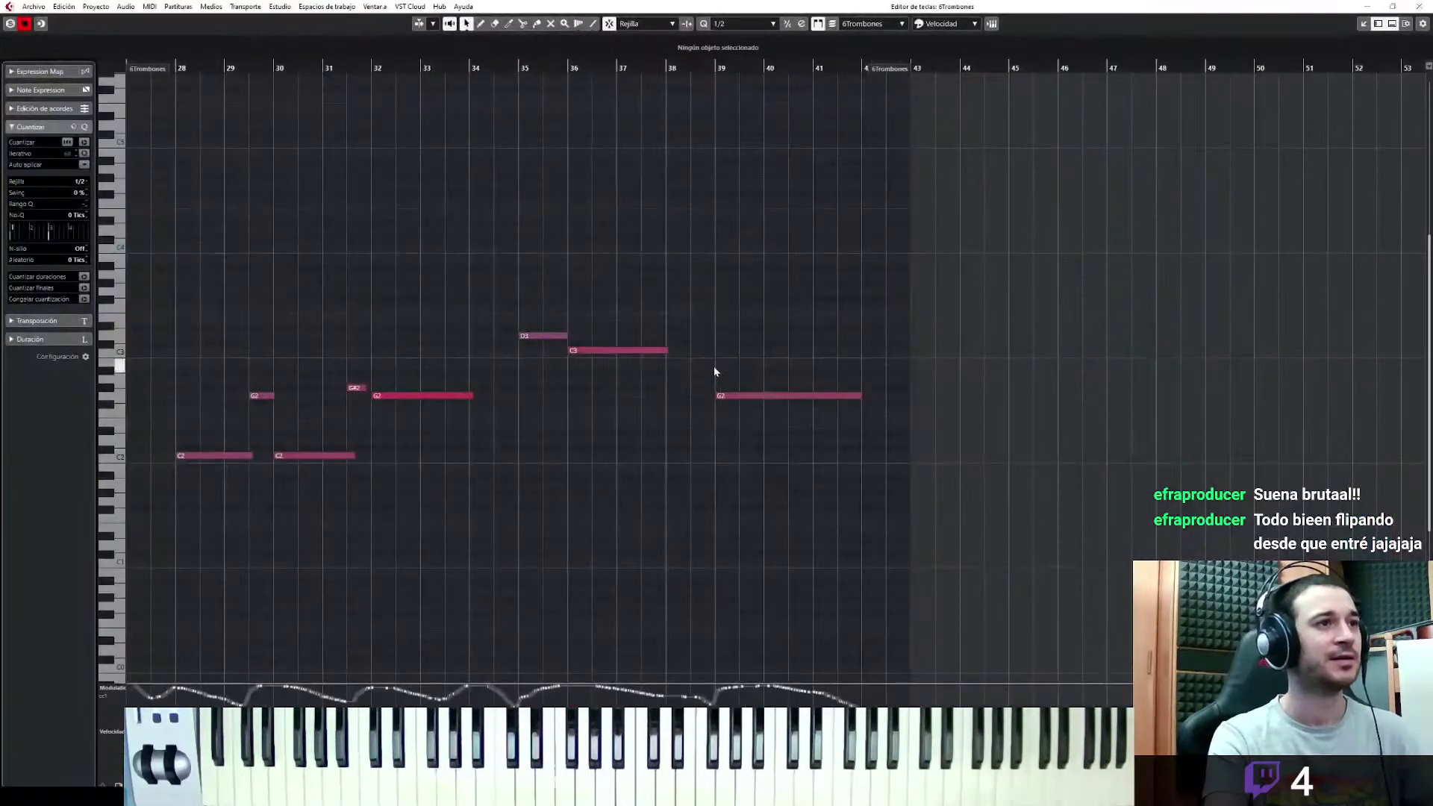
{"action": "left_click_drag", "start_coordinate": [718, 395], "coordinate": [765, 395]}
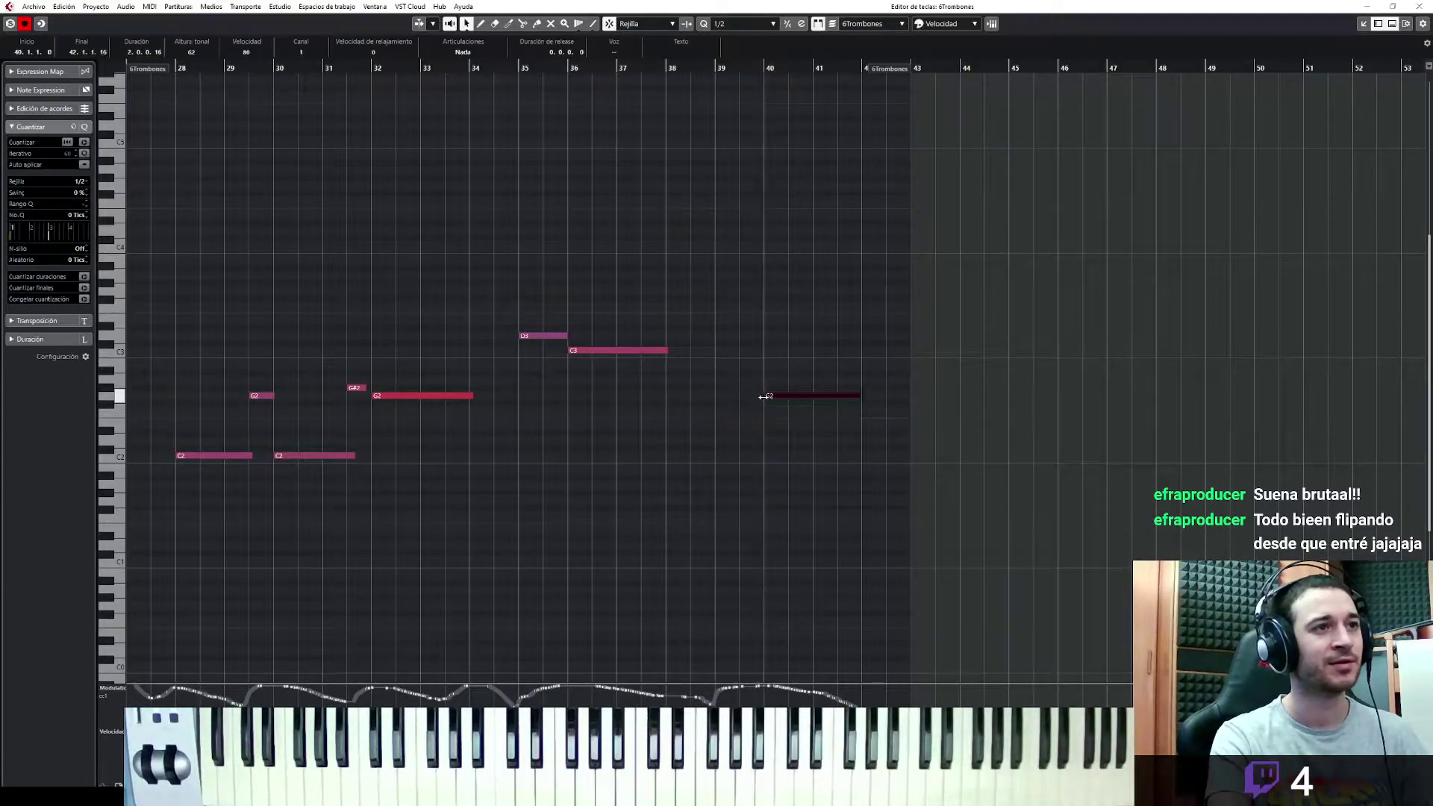
{"action": "key", "text": "super"}
{"action": "left_click", "coordinate": [557, 337]}
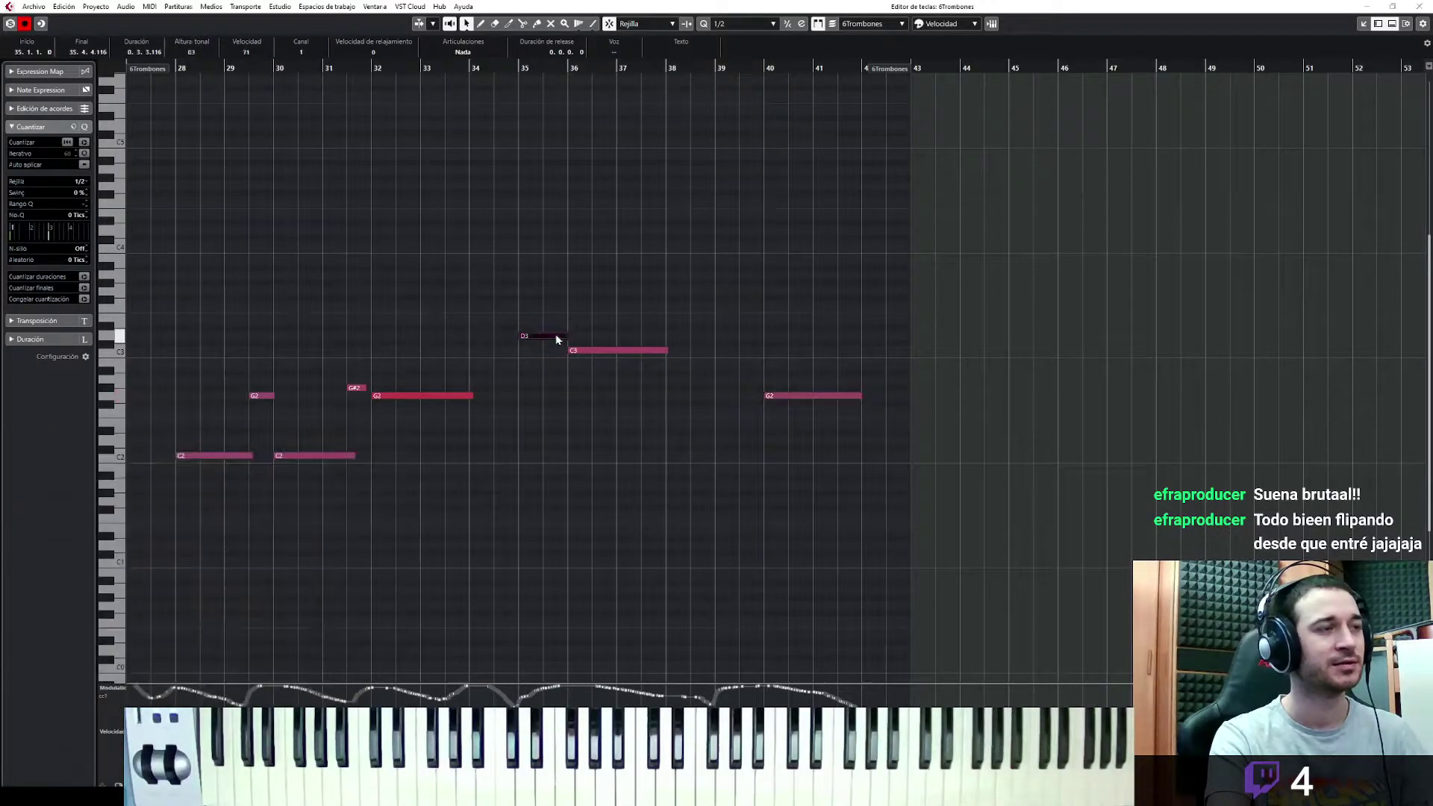
{"action": "left_click_drag", "start_coordinate": [590, 350], "coordinate": [741, 389]}
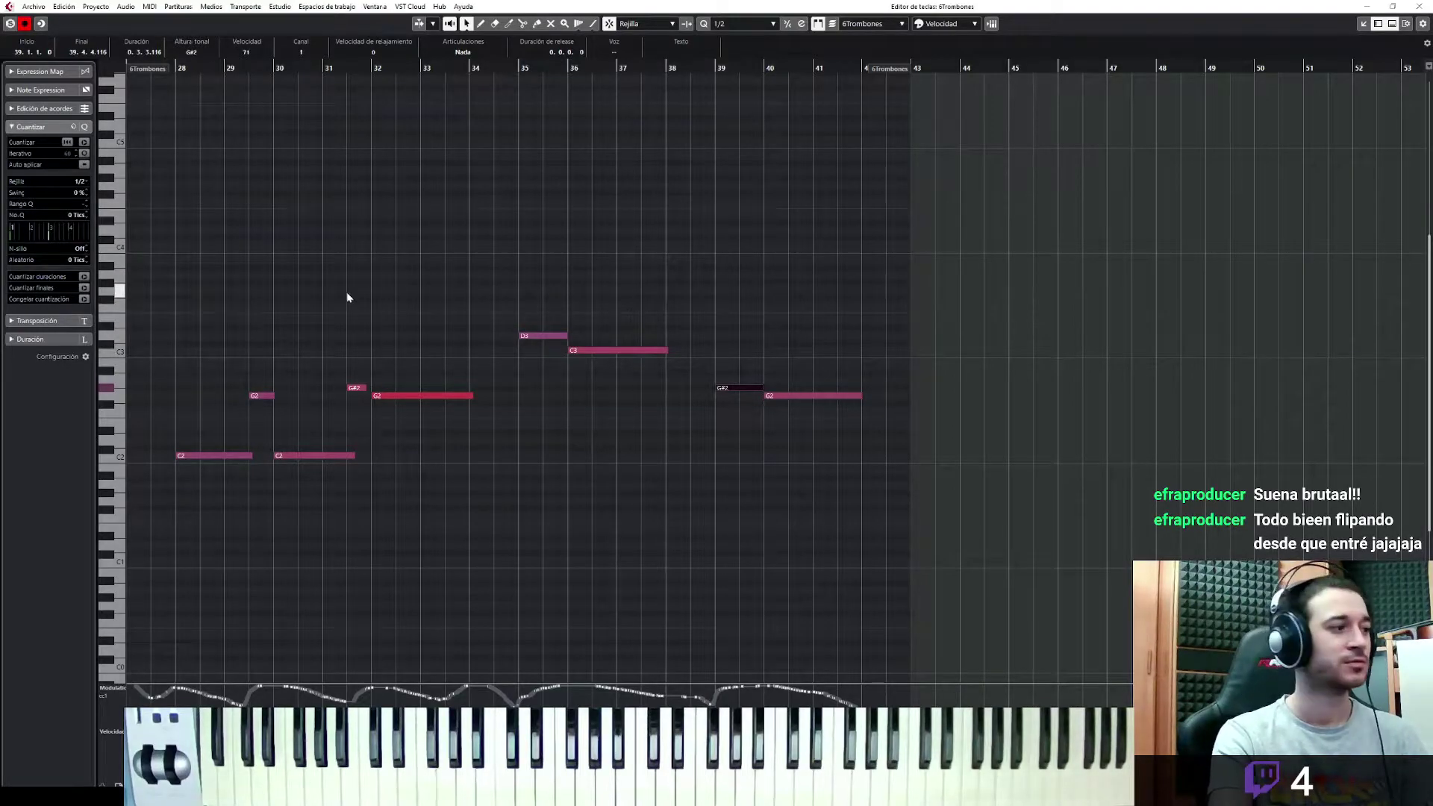
Extend the trombones' first G#2 note to bar 32, end the following G2 at bar 34, and close the full-size note editor
{"action": "key", "text": "super"}
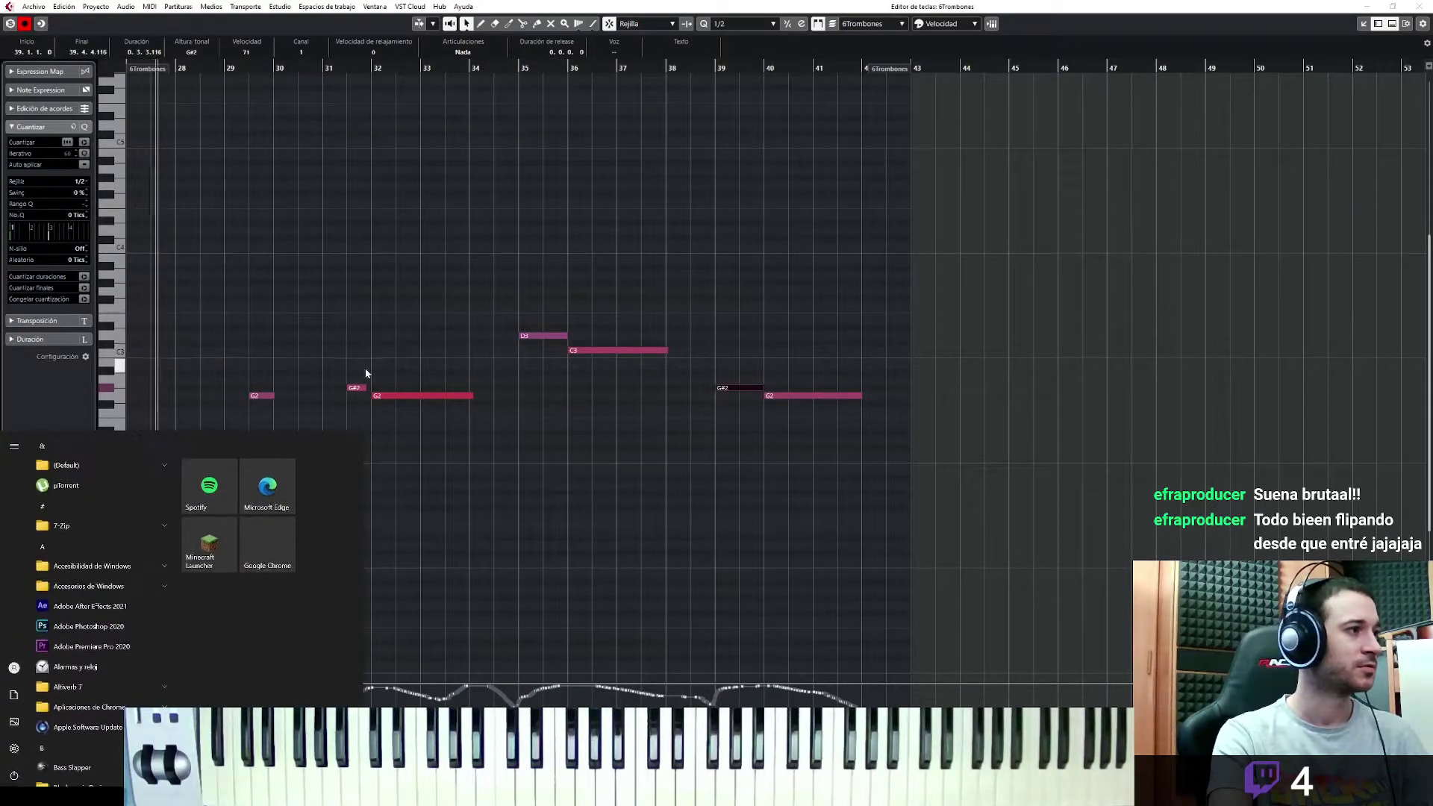
{"action": "left_click", "coordinate": [437, 357]}
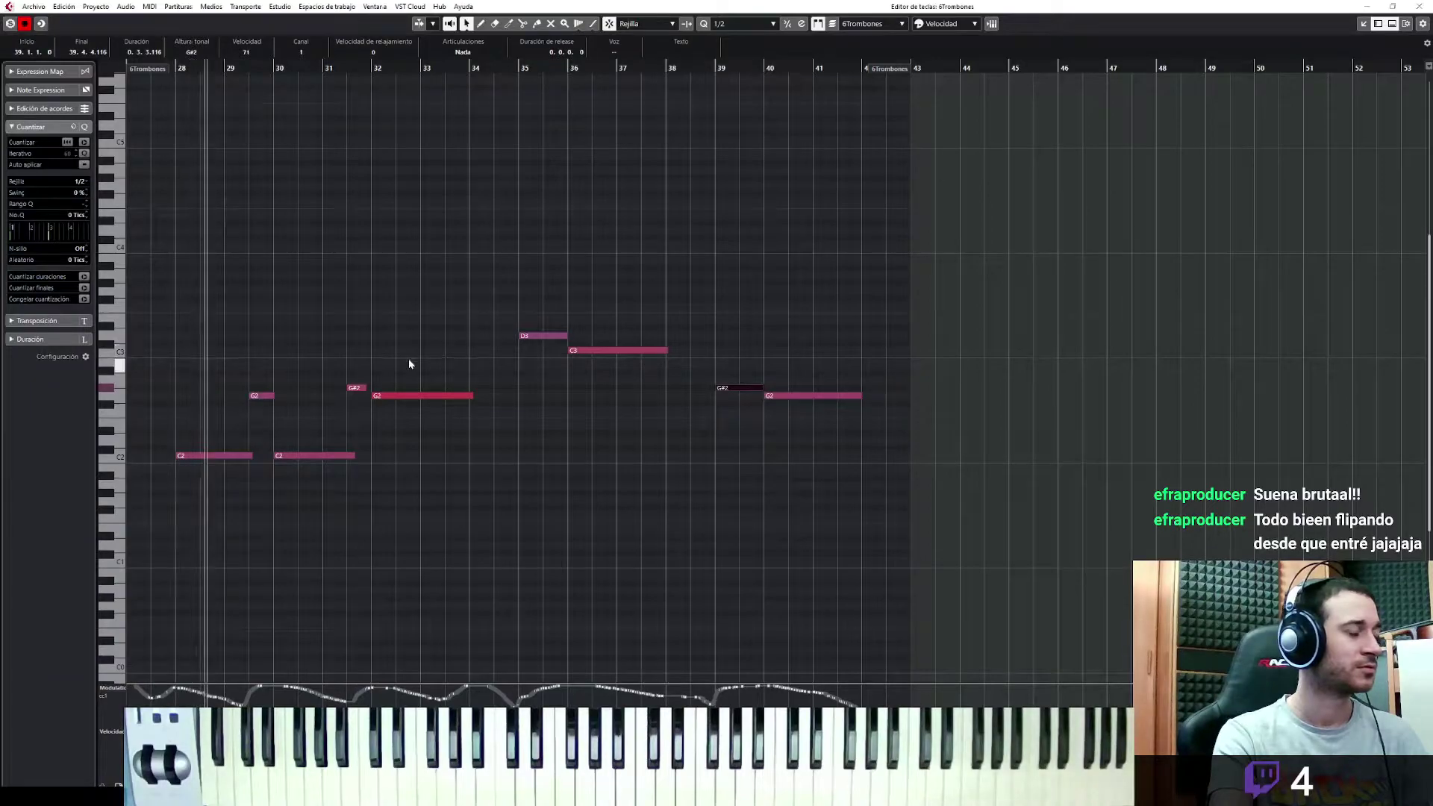
{"action": "left_click", "coordinate": [355, 345]}
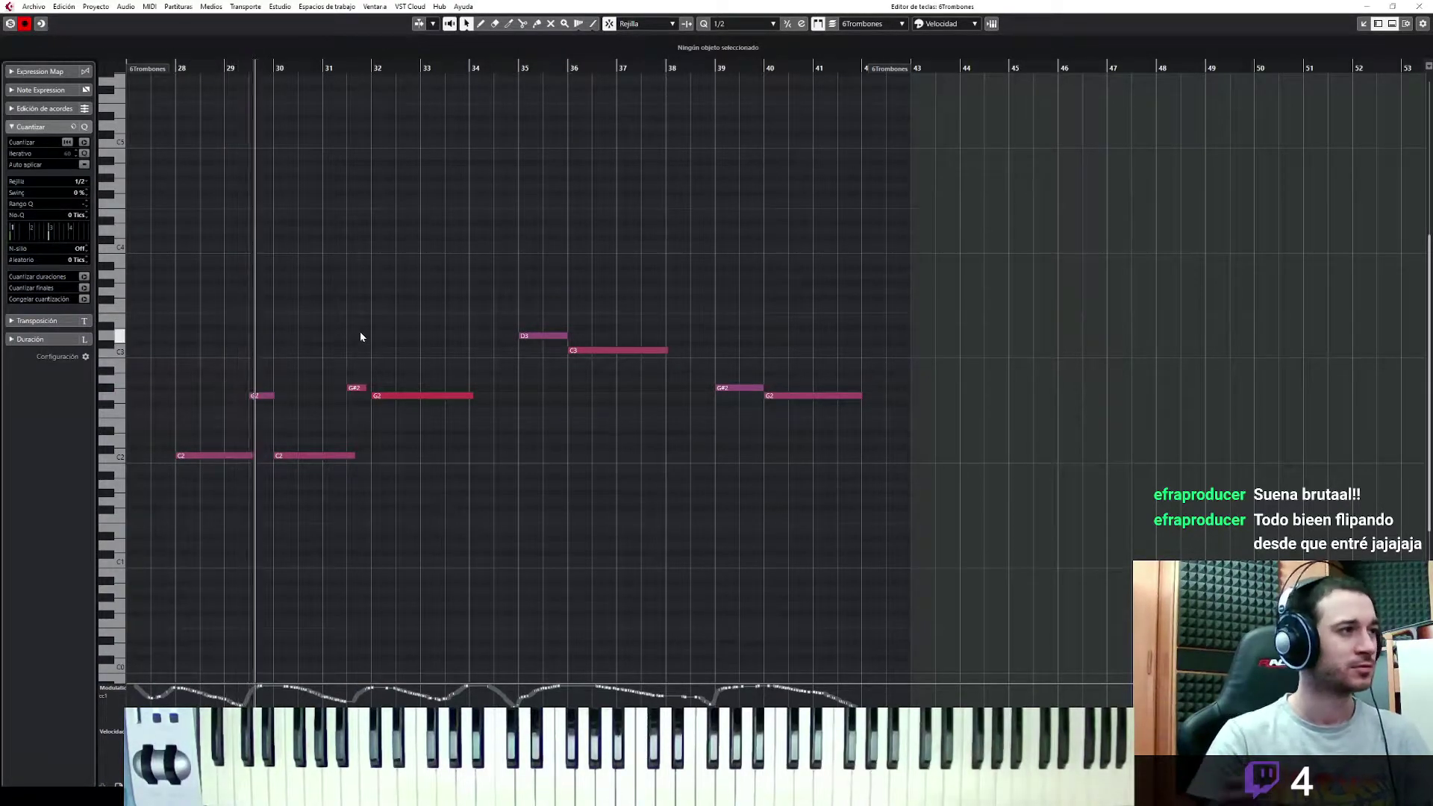
{"action": "left_click", "coordinate": [348, 390]}
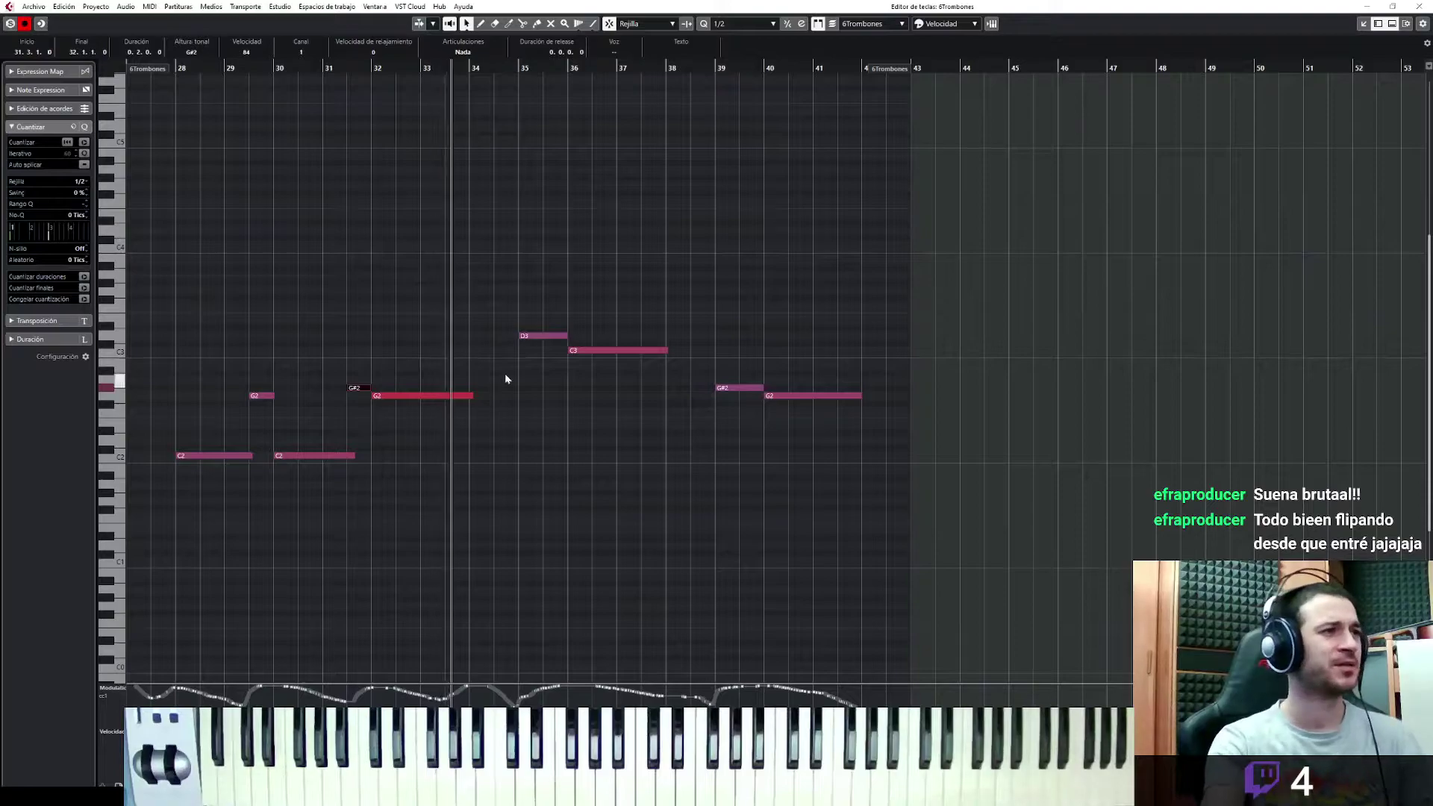
{"action": "left_click", "coordinate": [469, 395]}
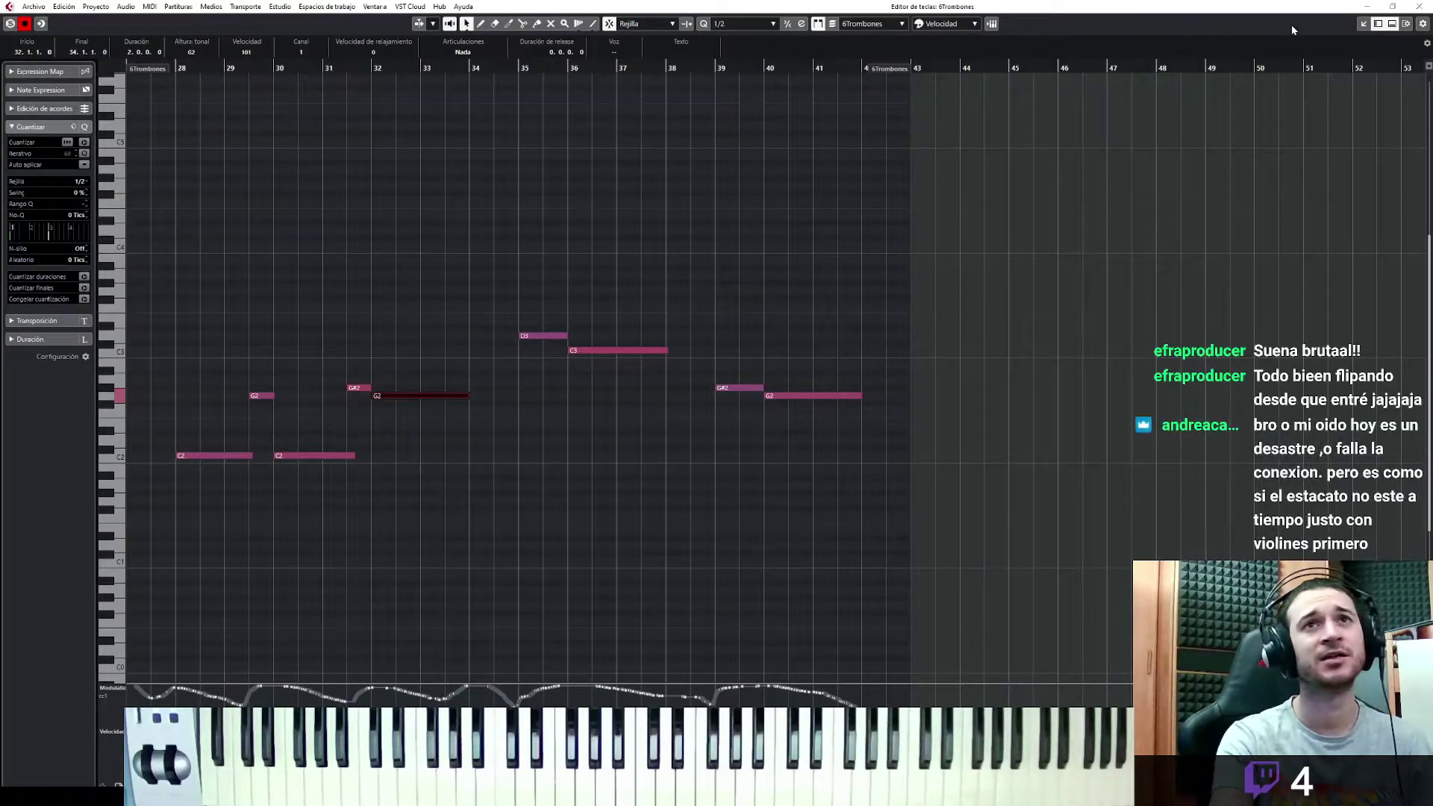
{"action": "left_click", "coordinate": [1362, 24]}
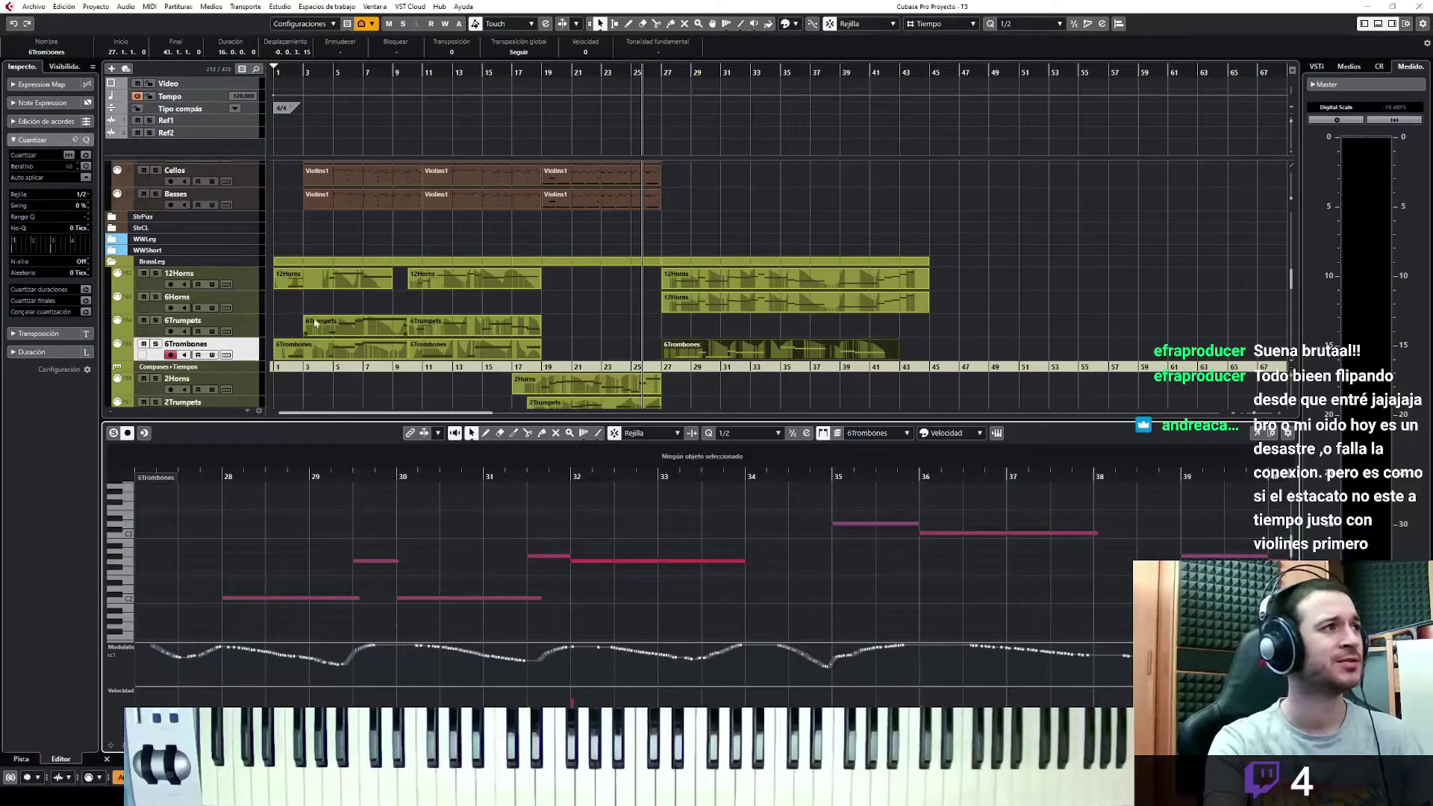
Play the soloed 6Horns track from bar 27 and set its track delay to -60
{"action": "left_click", "coordinate": [159, 288]}
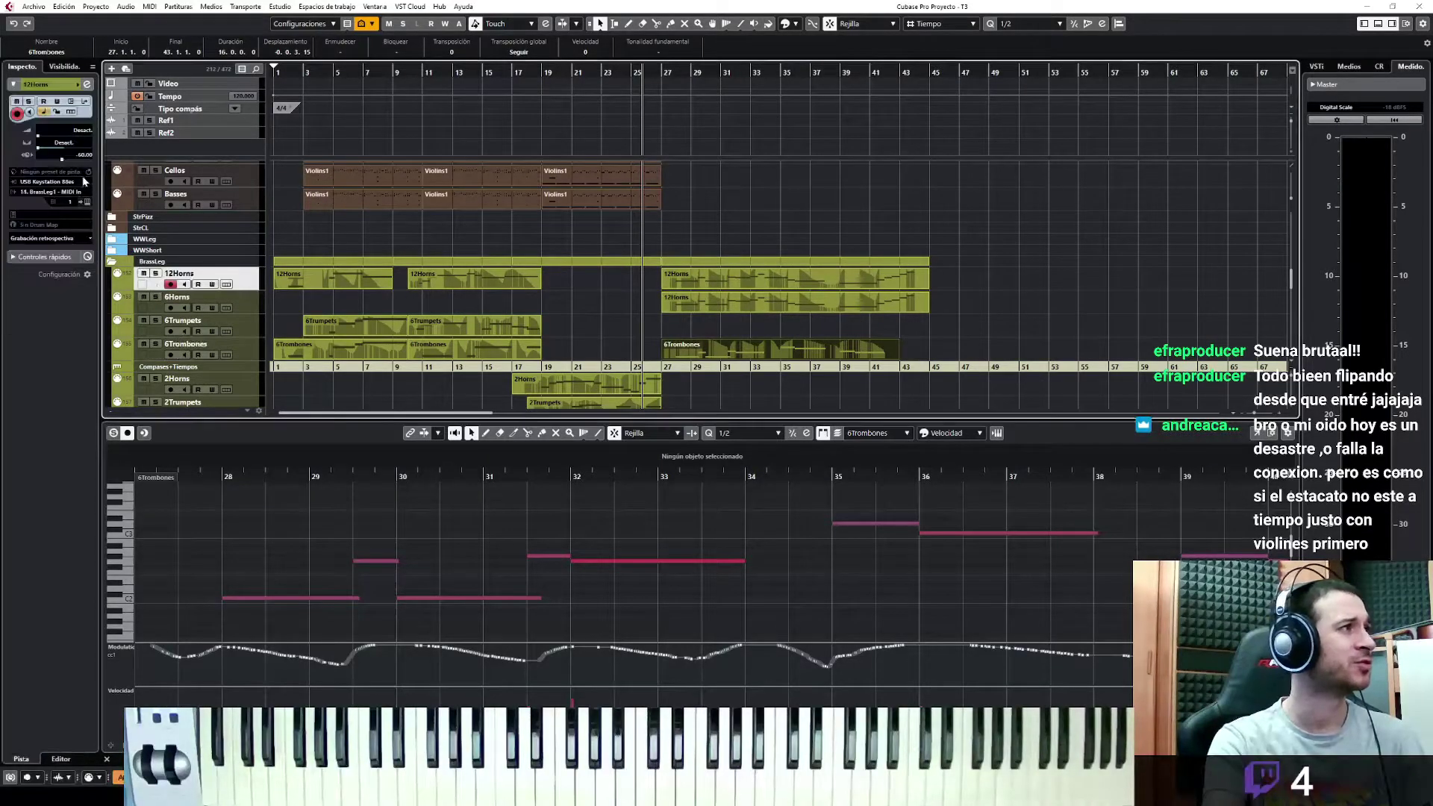
{"action": "left_click", "coordinate": [247, 306]}
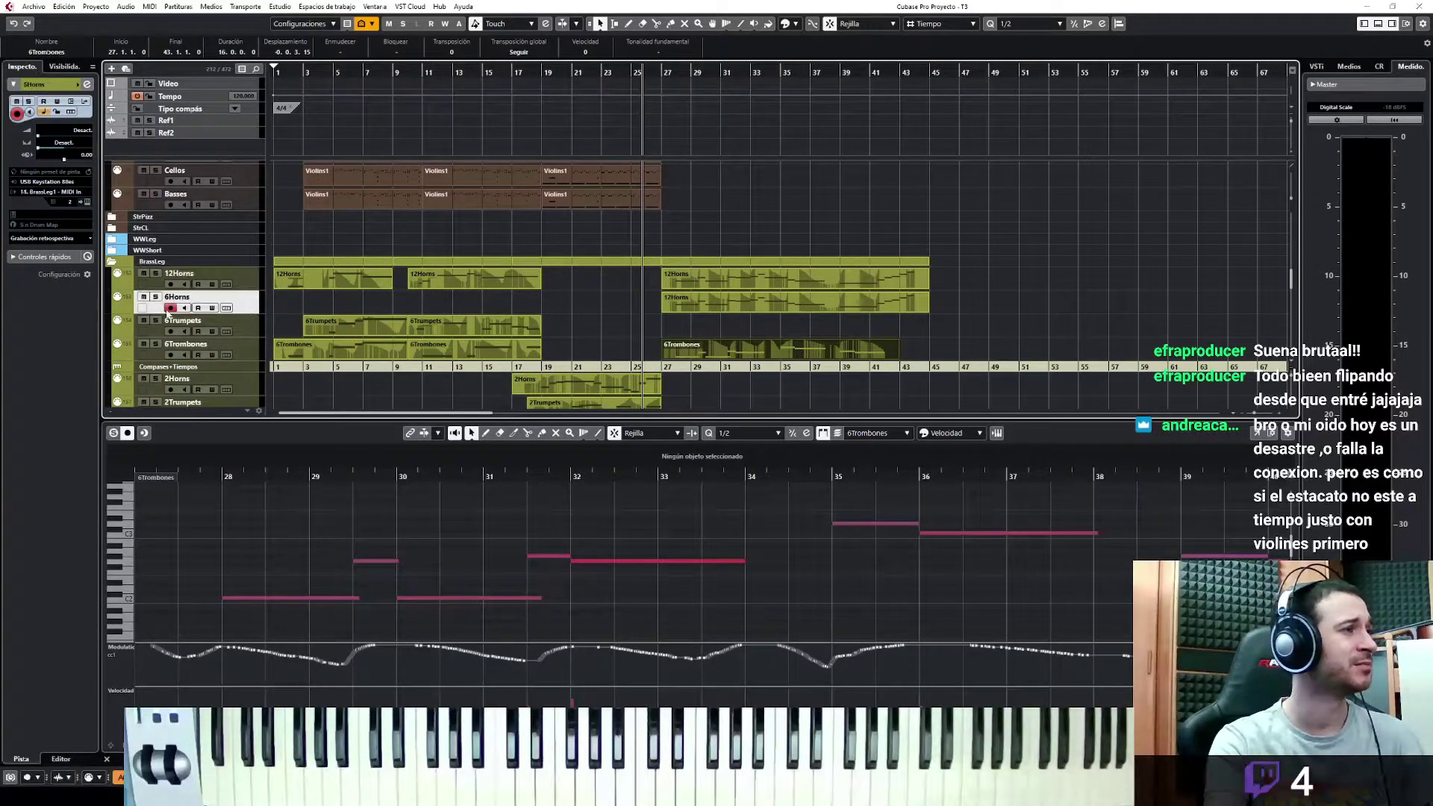
{"action": "left_click", "coordinate": [667, 67]}
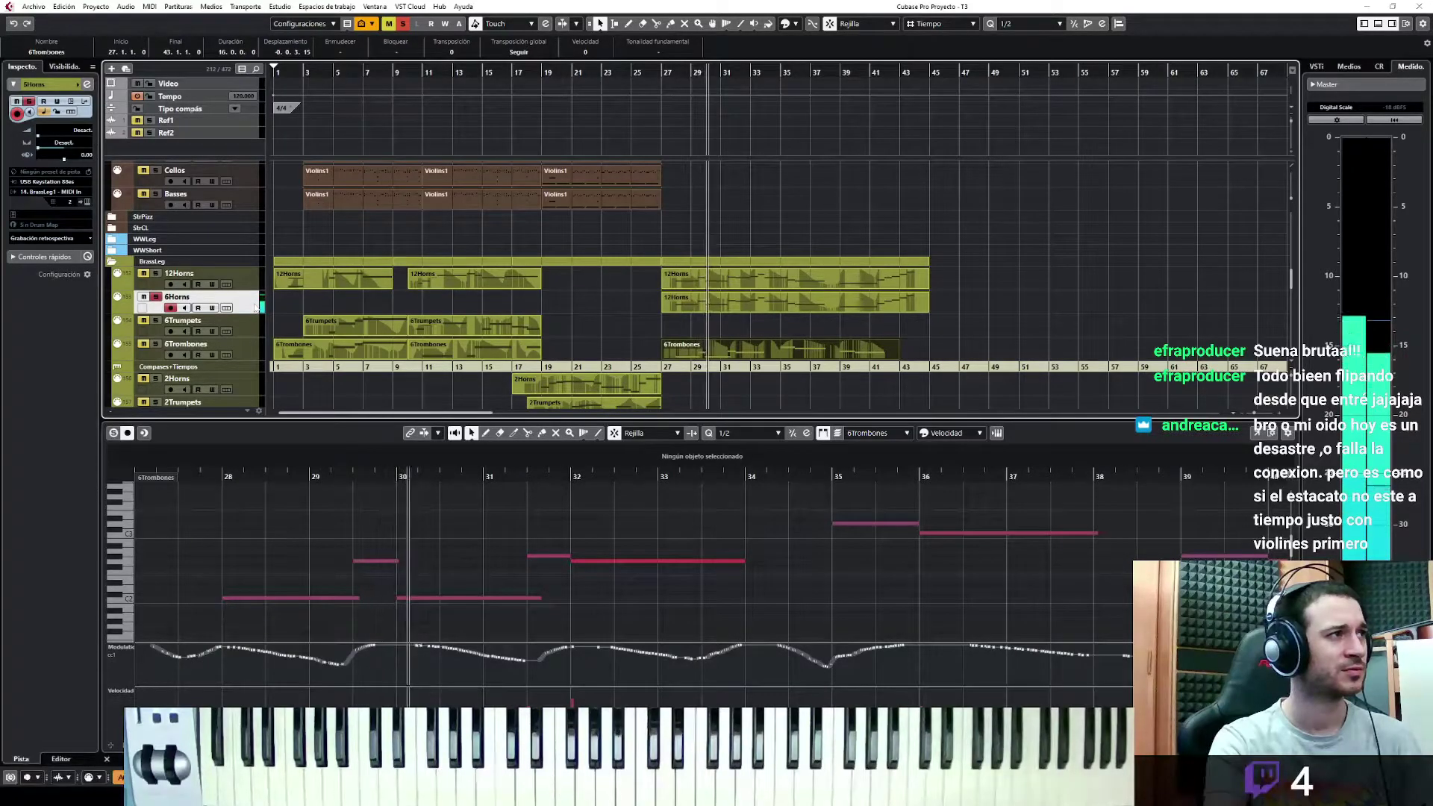
{"action": "type", "text": "-60"}
{"action": "key", "text": "Return"}
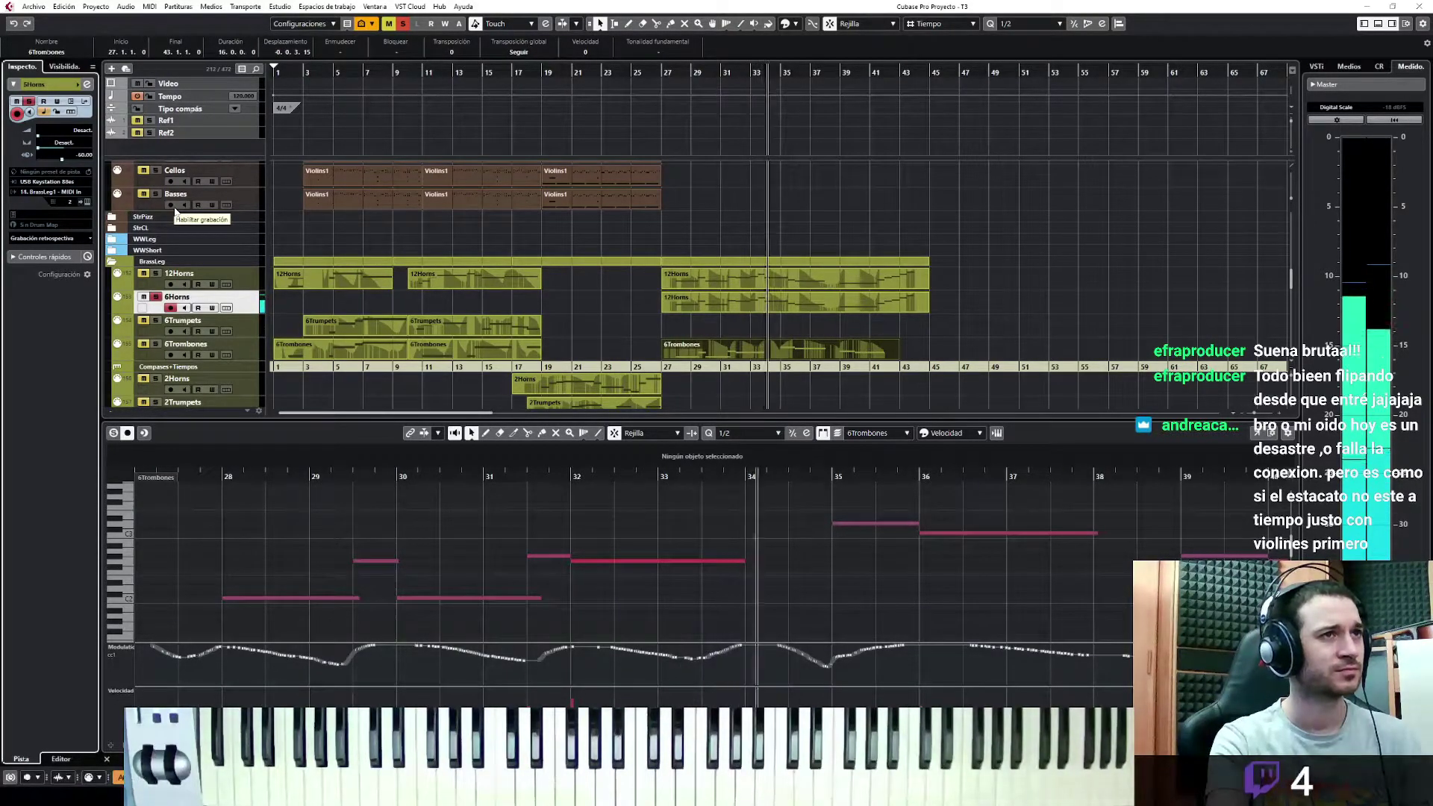
Play the soloed 6Trombones track from bar 27, adjust its track delay, and unsolo the track to hear it with the full arrangement
{"action": "key", "text": "space"}
{"action": "left_click", "coordinate": [156, 344]}
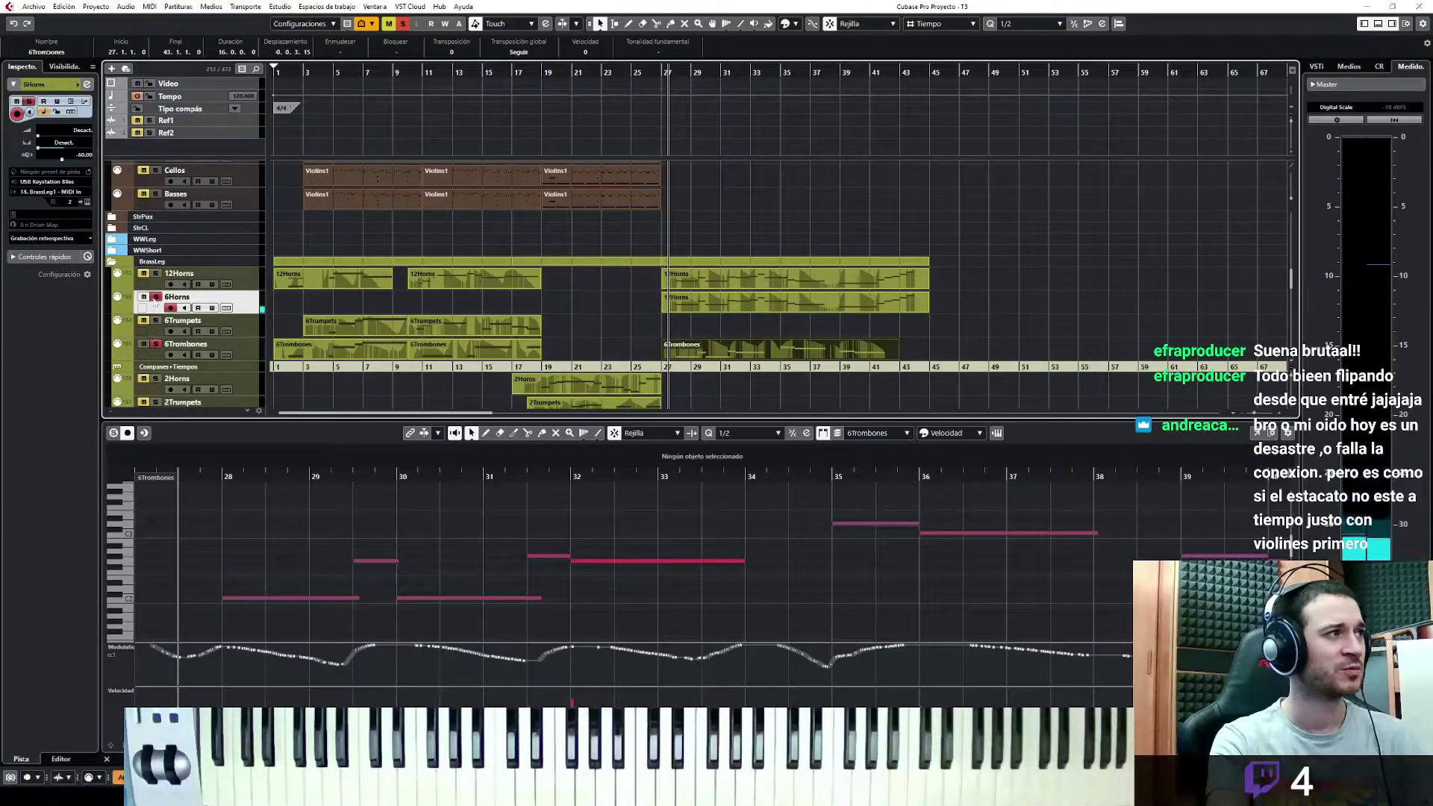
{"action": "key", "text": "space"}
{"action": "left_click", "coordinate": [236, 344]}
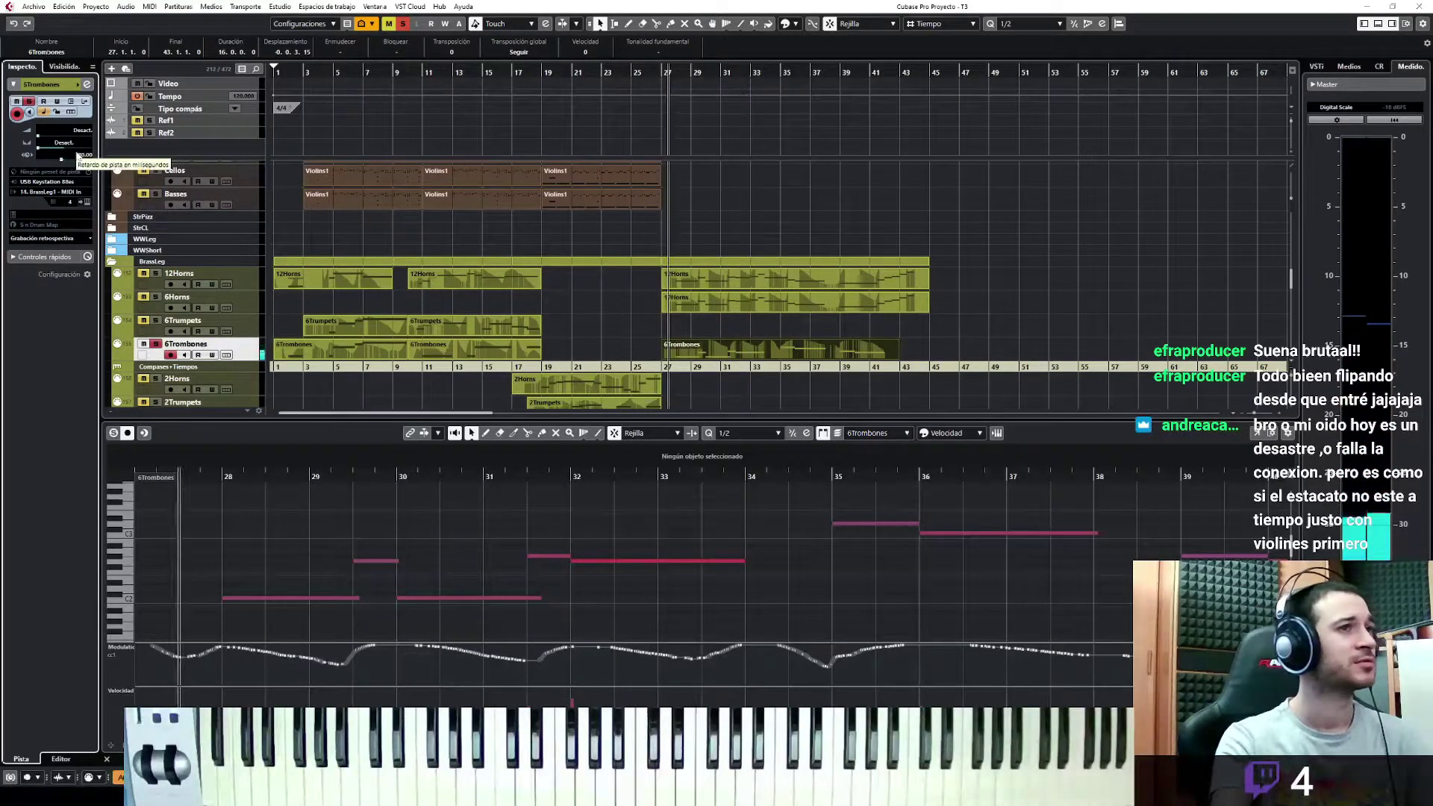
{"action": "key", "text": "s"}
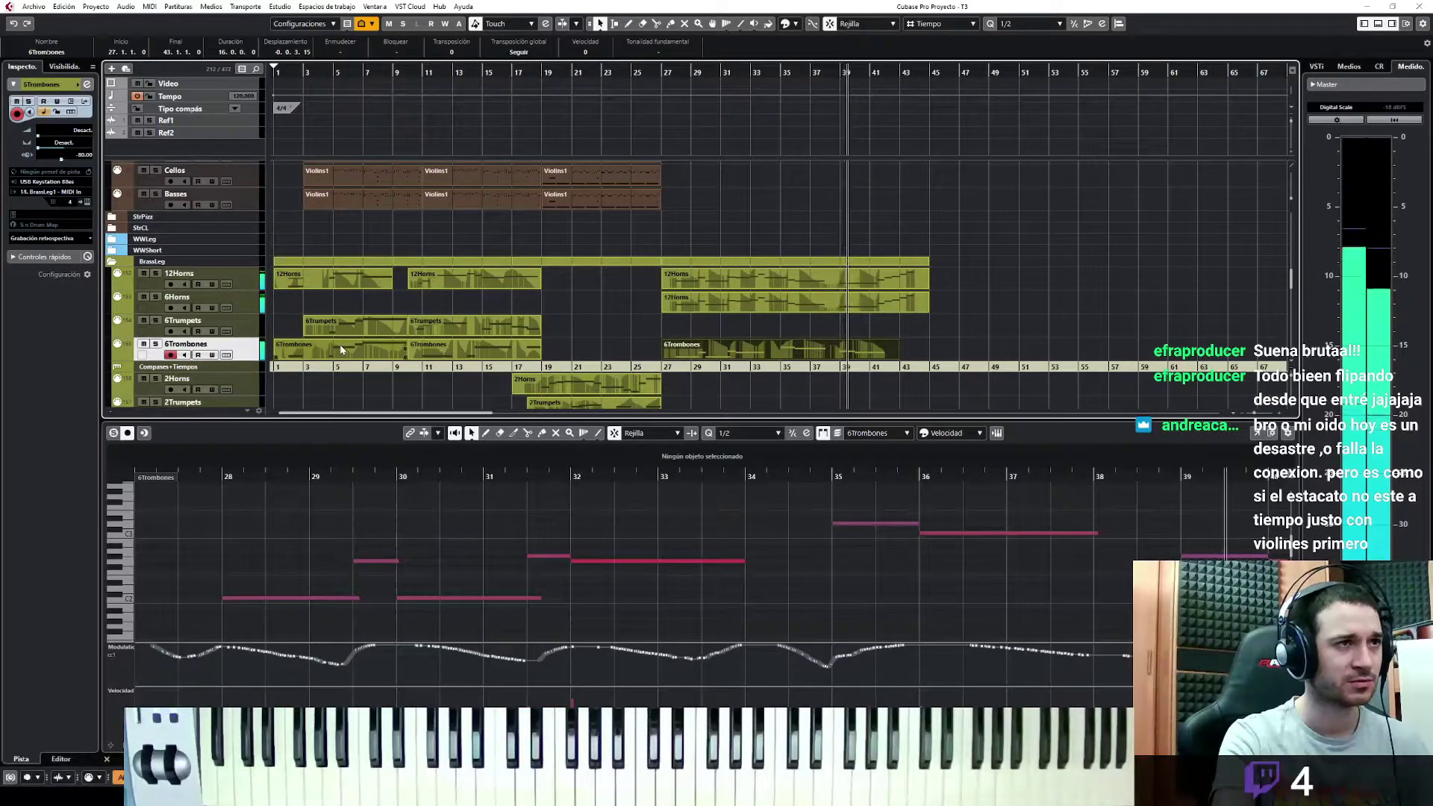
{"action": "key", "text": "space"}
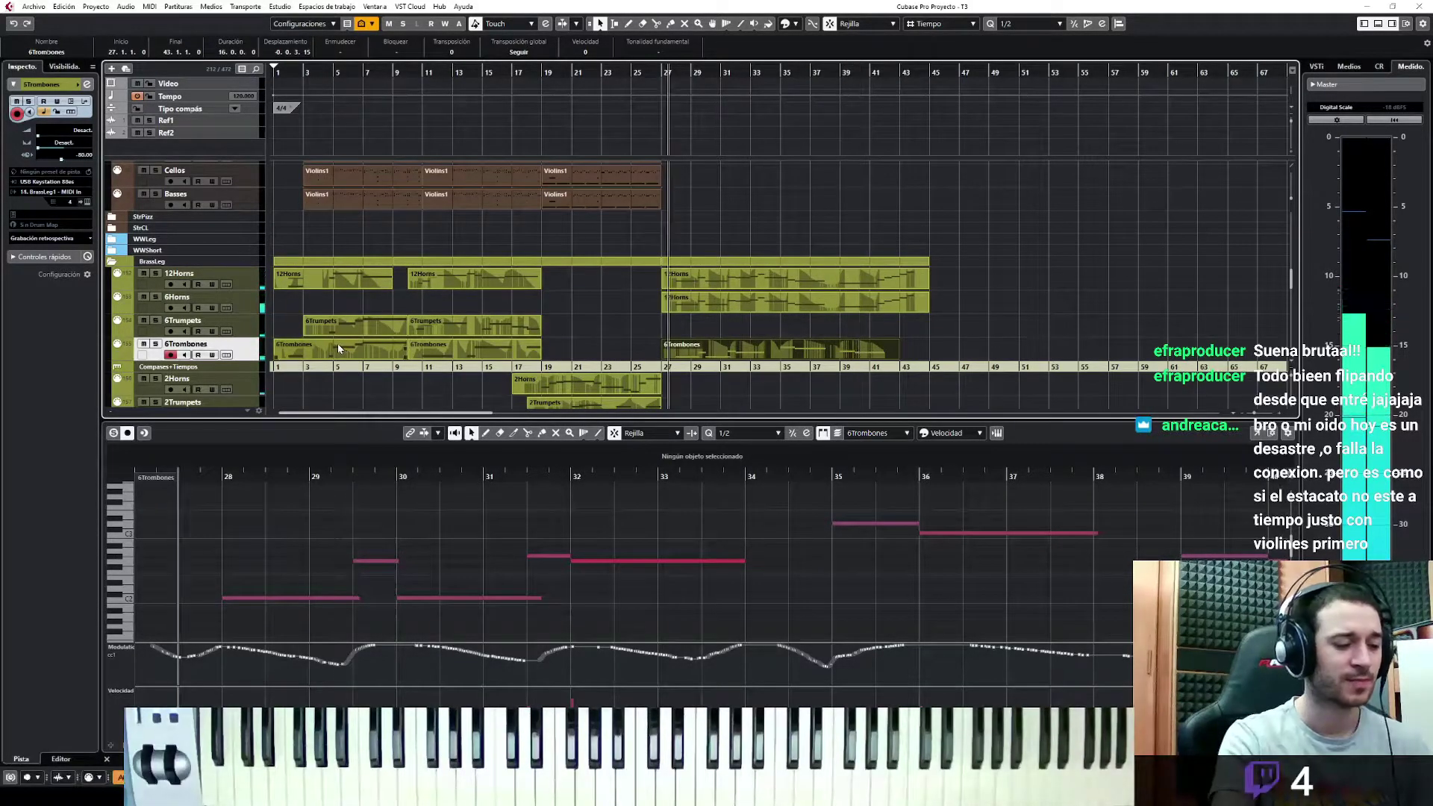
Perform a trumpet line with the 6Trumpets track during playback, insert its retrospective recording as a part starting at bar 35, and close the note editor
{"action": "key", "text": "Up"}
{"action": "key", "text": "space"}
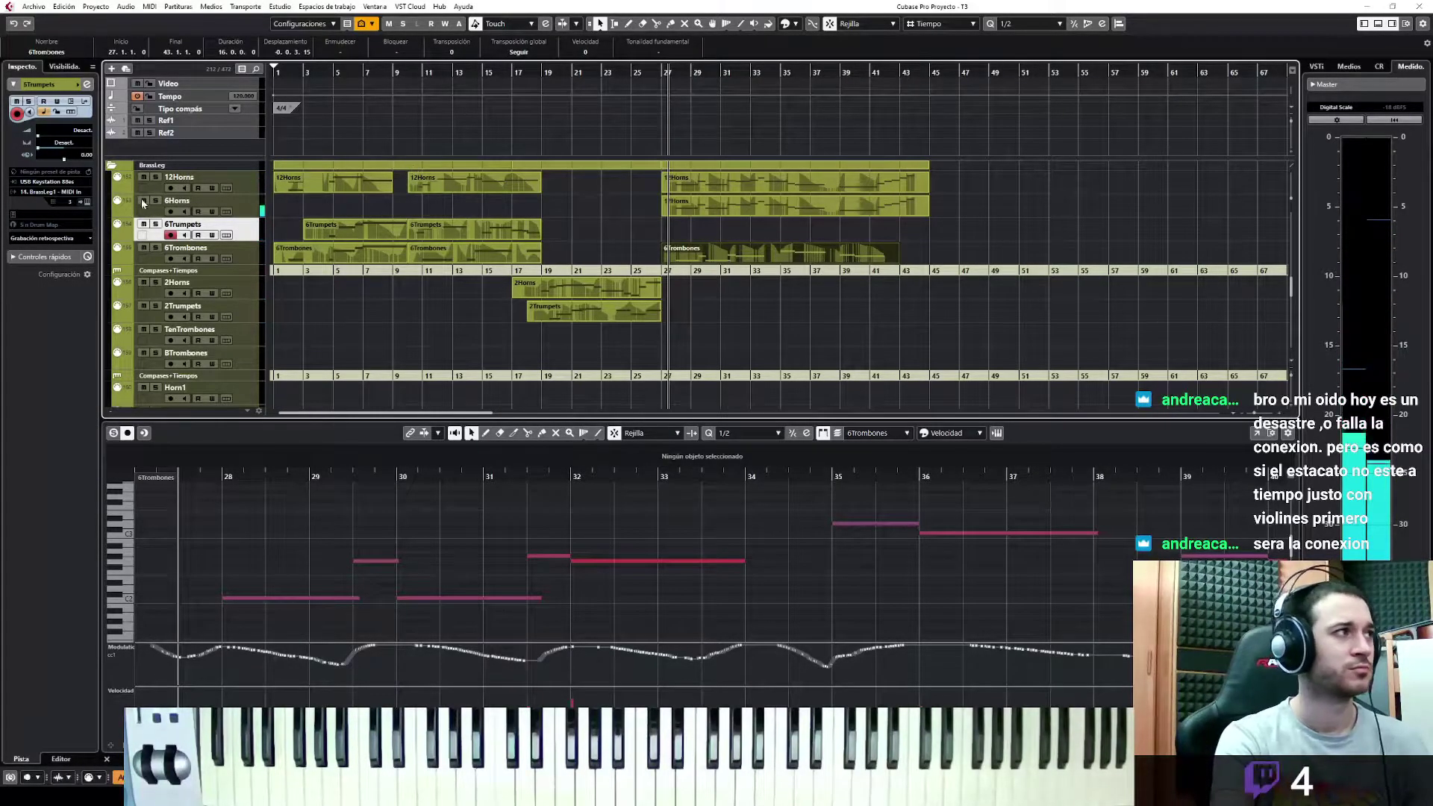
{"action": "left_click", "coordinate": [74, 237]}
{"action": "left_click", "coordinate": [75, 253]}
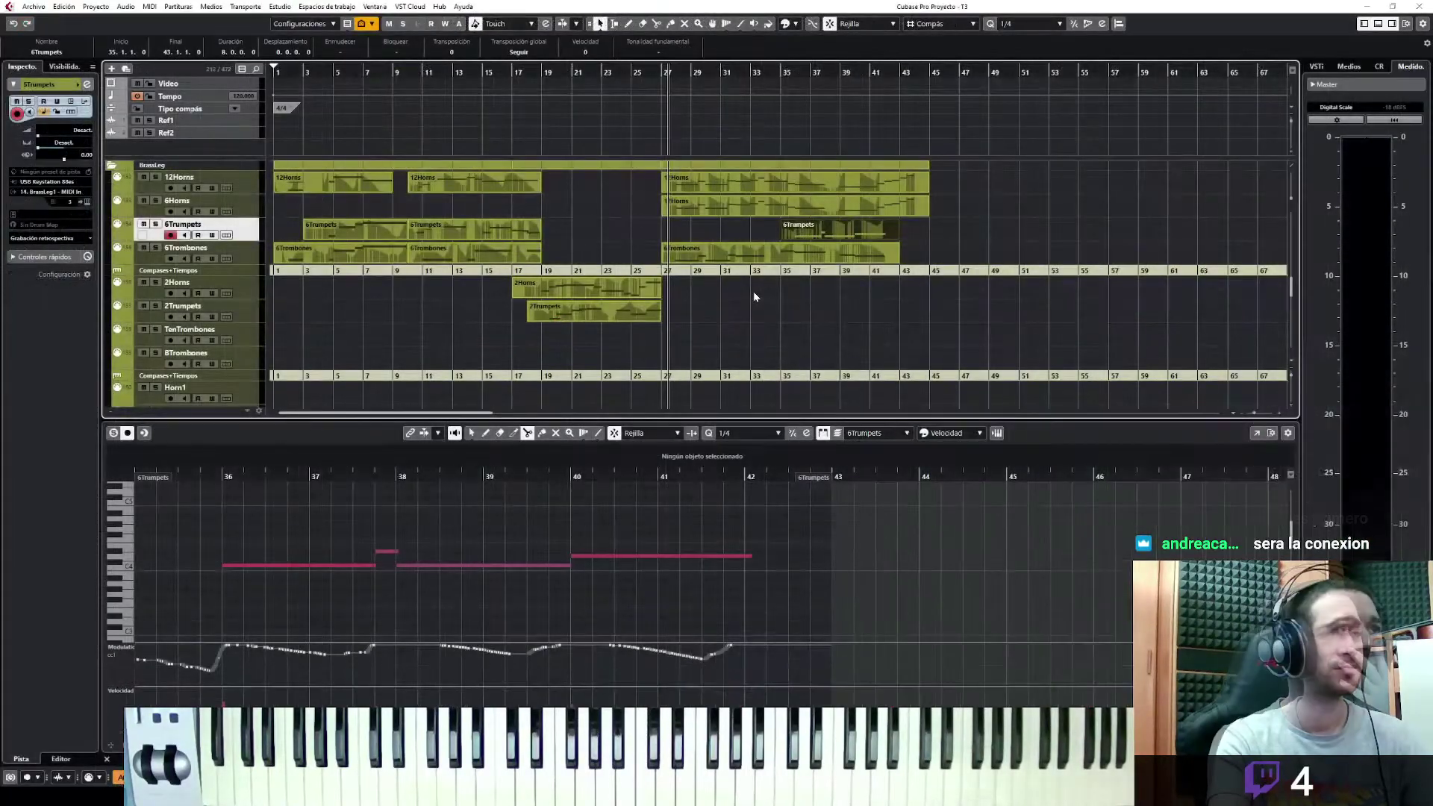
{"action": "scroll", "coordinate": [749, 322], "scroll_direction": "up", "scroll_amount": 3}
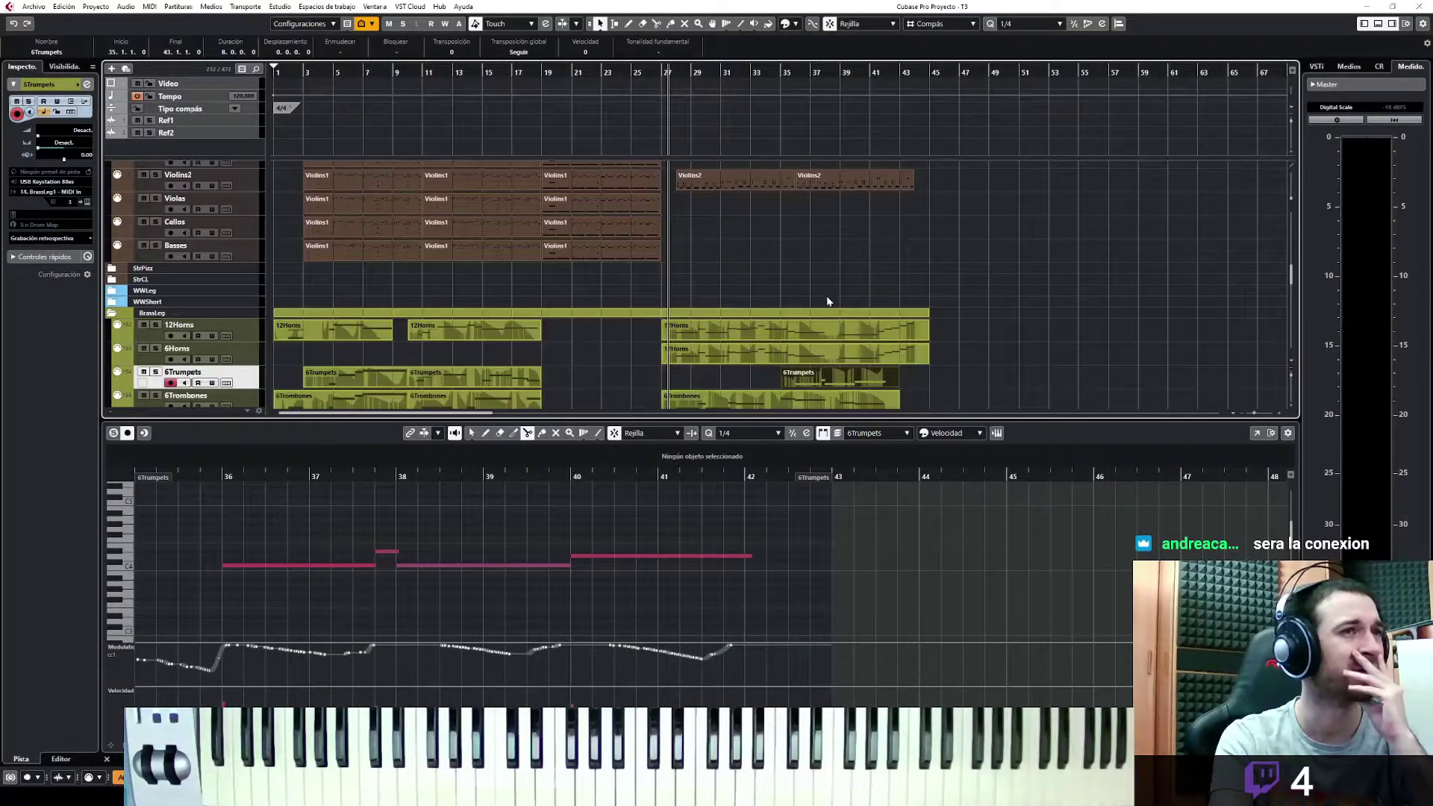
{"action": "left_click", "coordinate": [1378, 23]}
Insert the BDrum track's retrospective recording from bar 27 as a linear recording and quantize its C1 hits to 1/8
{"action": "scroll", "coordinate": [1097, 217], "scroll_direction": "down", "scroll_amount": 15}
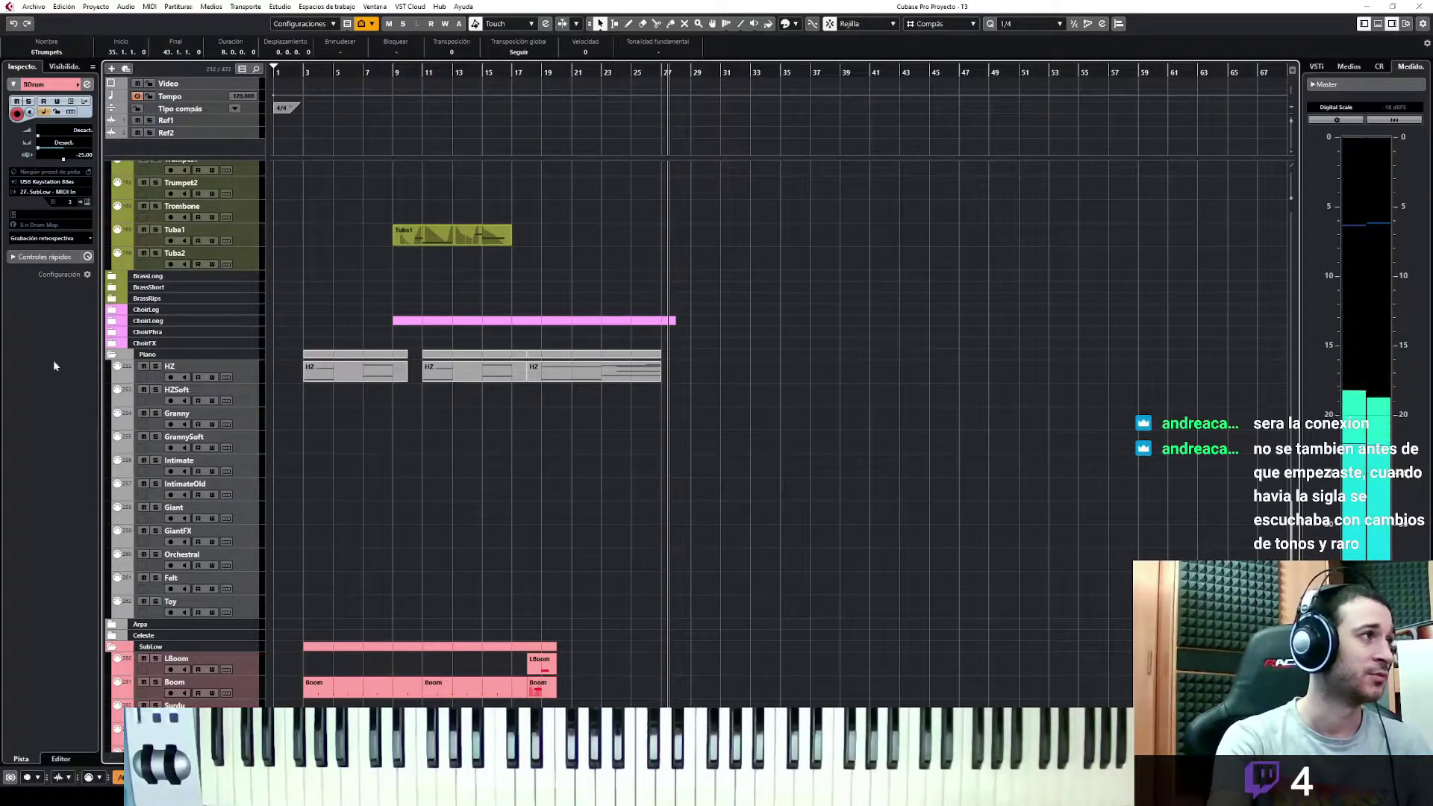
{"action": "left_click", "coordinate": [92, 237]}
{"action": "left_click", "coordinate": [90, 247]}
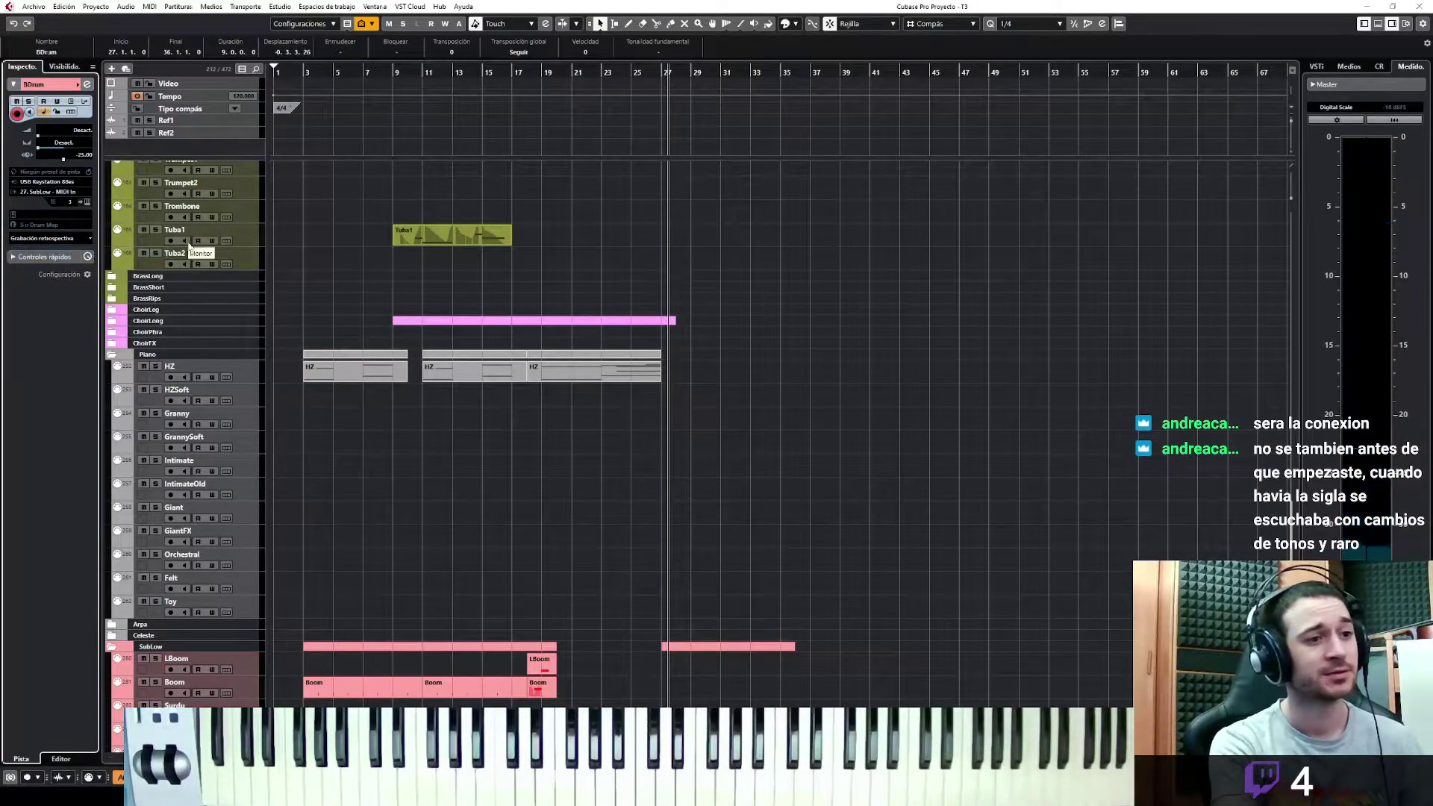
{"action": "key", "text": "ctrl+e"}
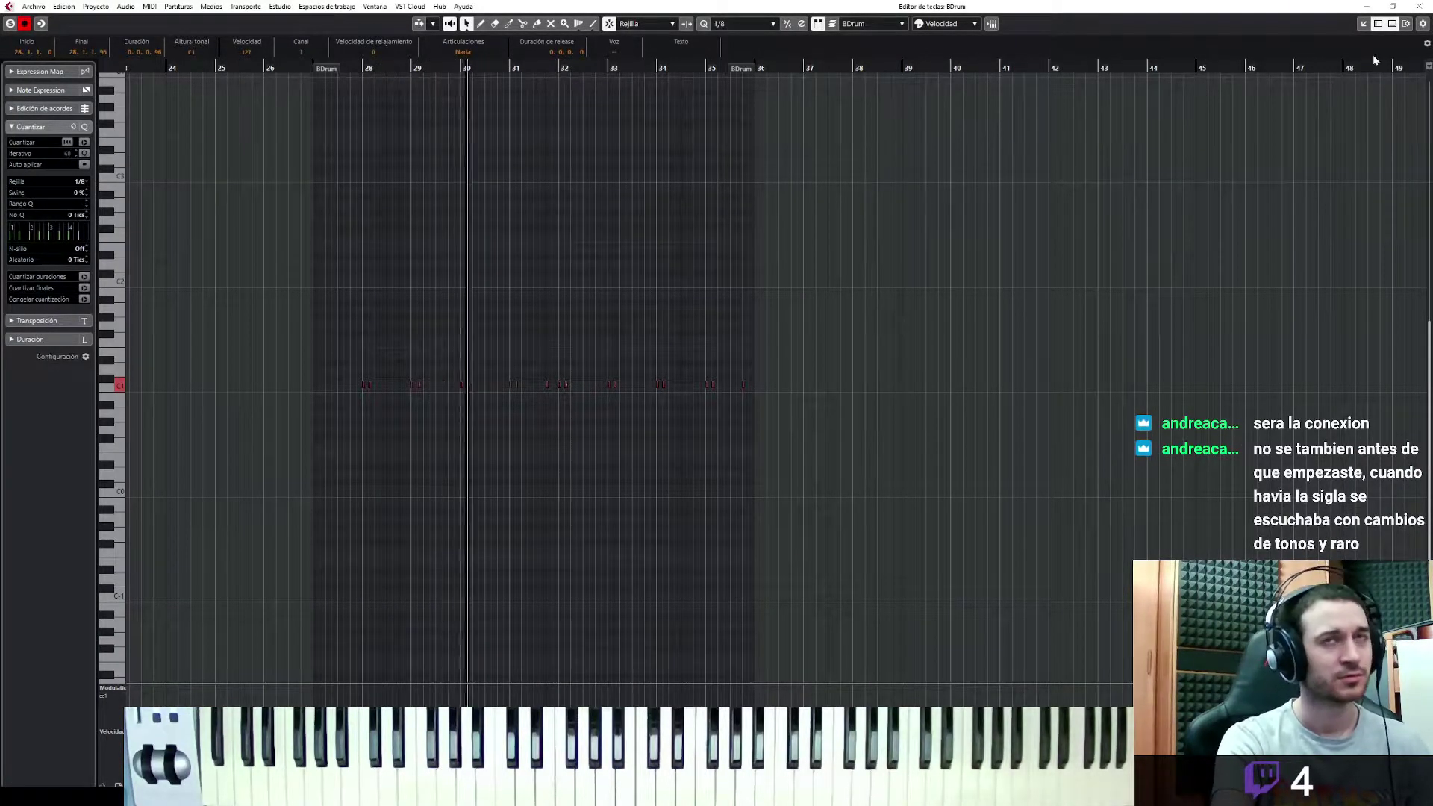
{"action": "left_click", "coordinate": [1363, 23]}
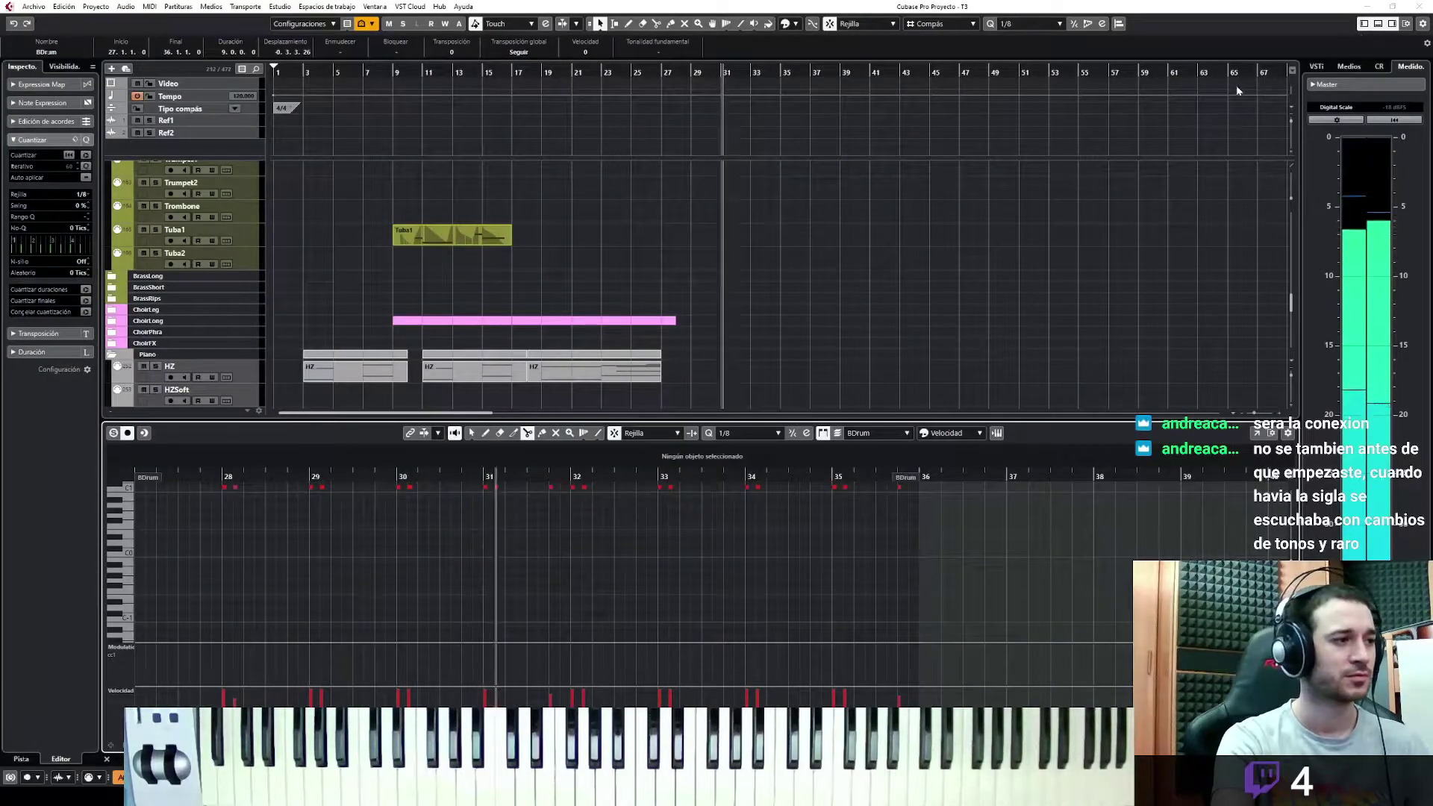
{"action": "left_click", "coordinate": [1376, 26]}
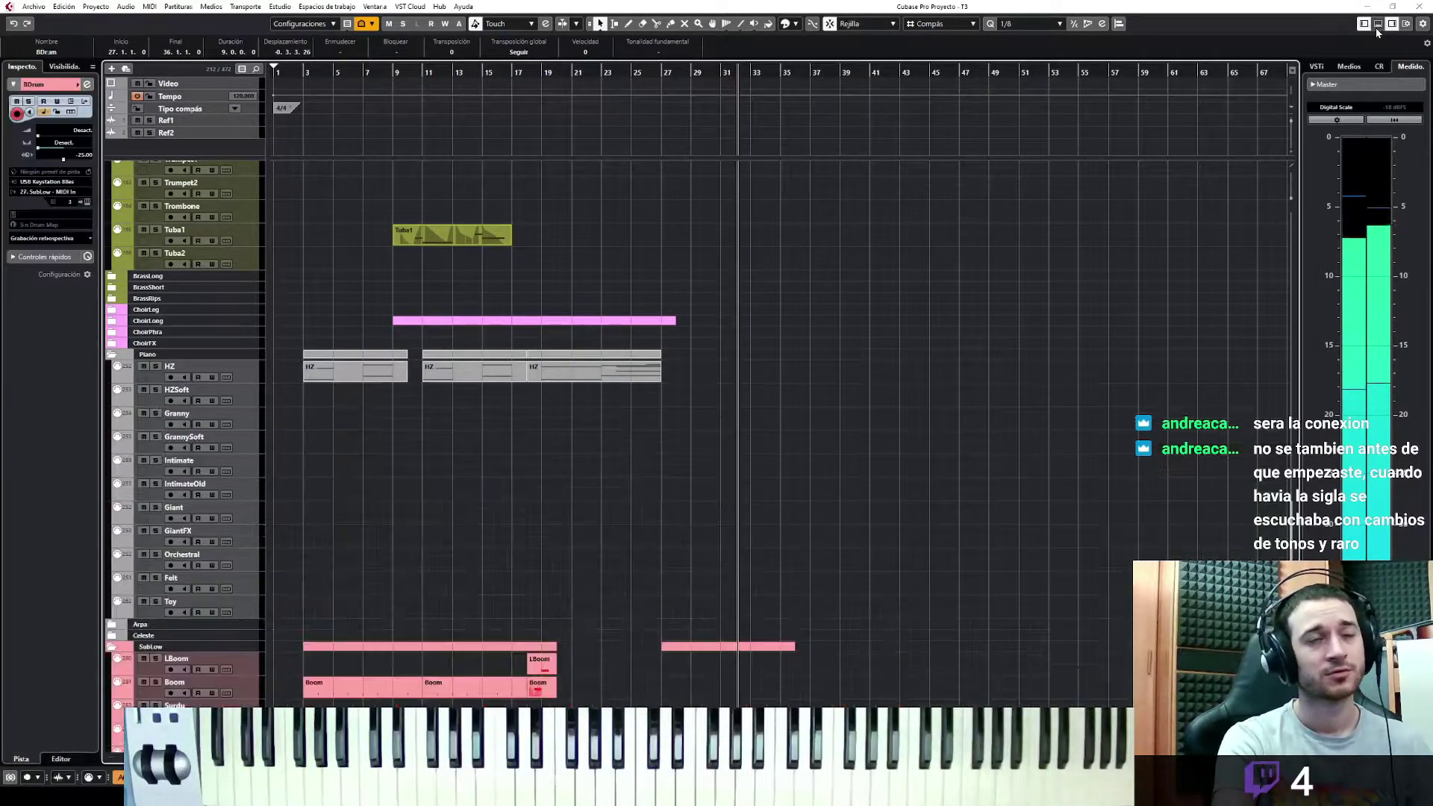
Perform low hits with the Boom track, insert the recording as a part from bar 27 to 35, and quantize it to 1/4
{"action": "scroll", "coordinate": [970, 298], "scroll_direction": "down", "scroll_amount": 3}
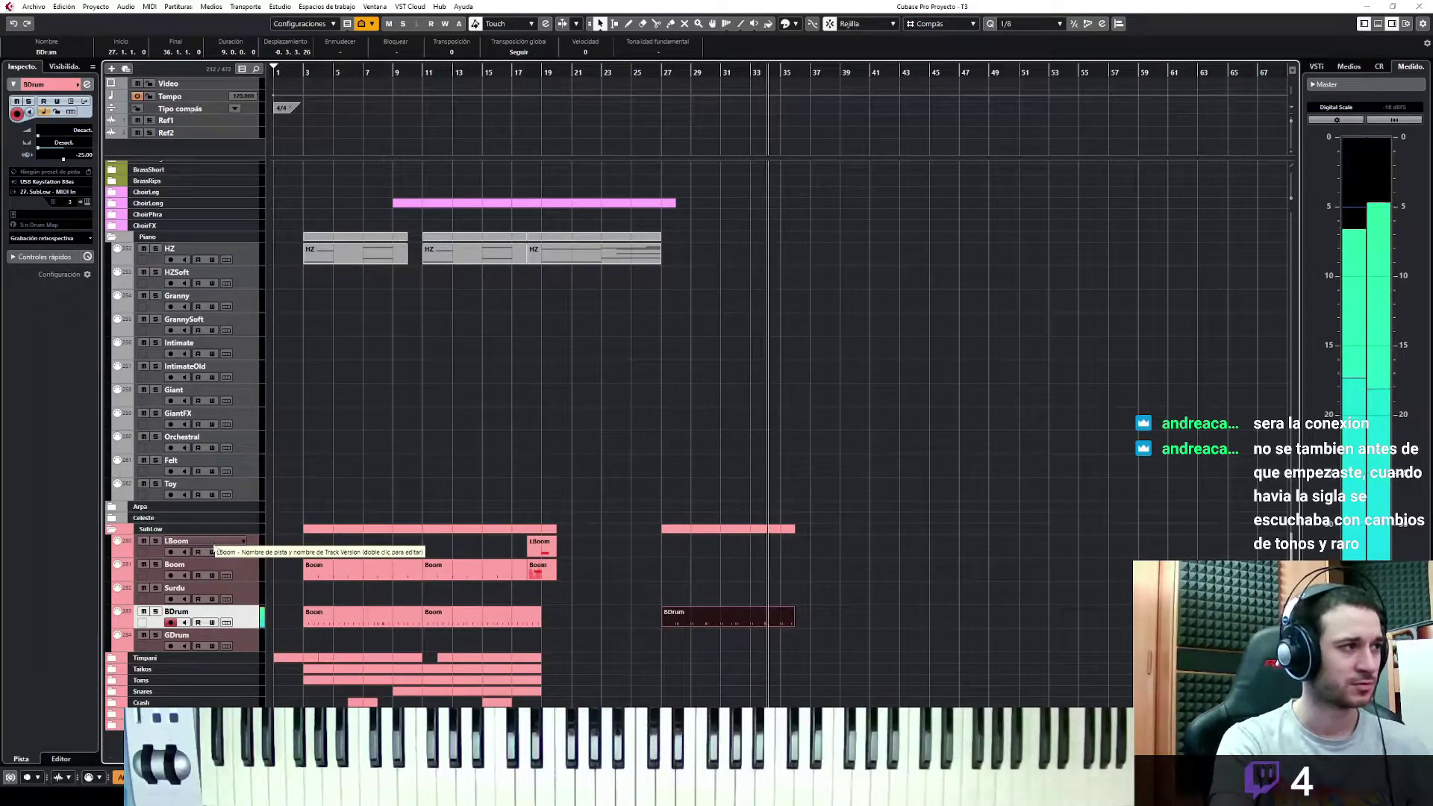
{"action": "left_click", "coordinate": [252, 556]}
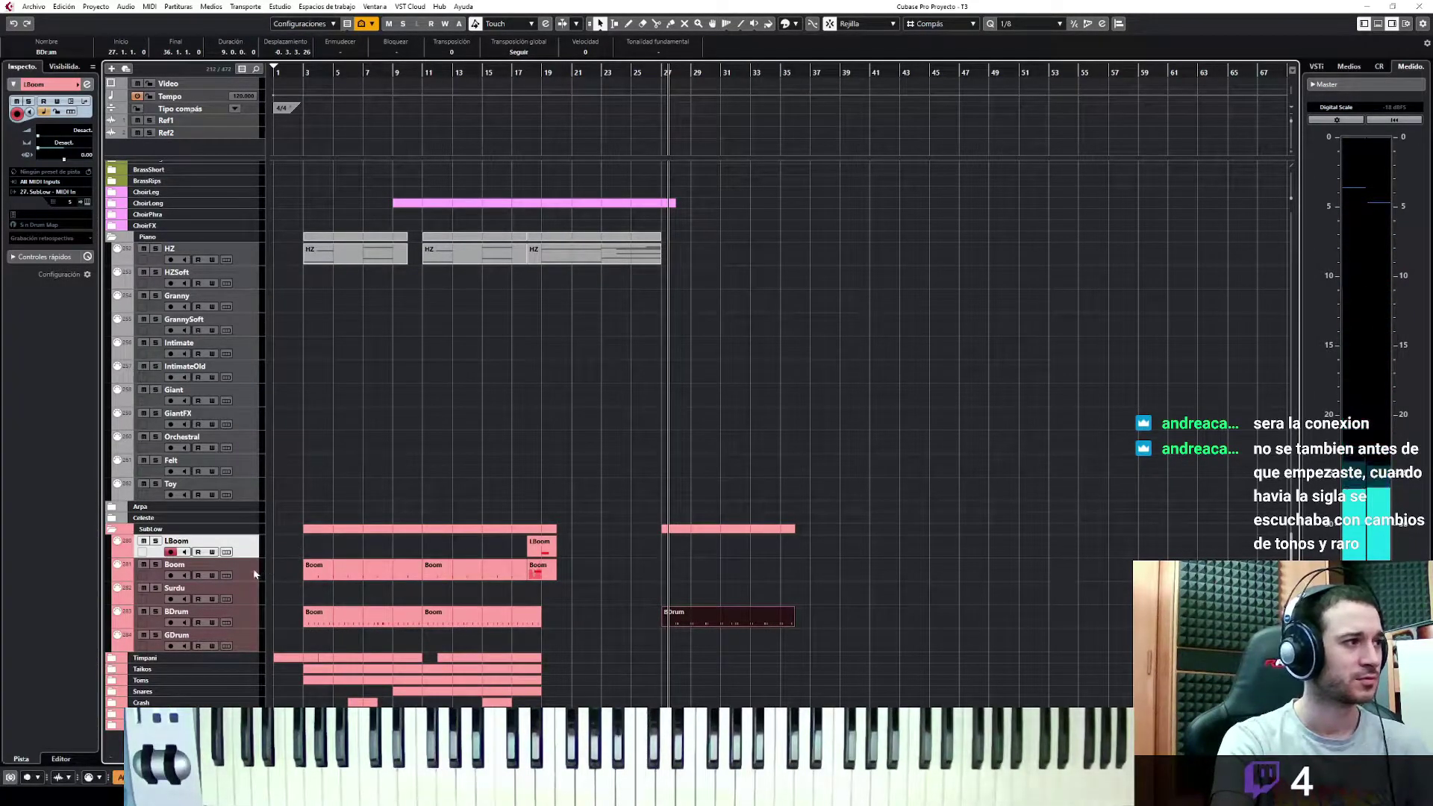
{"action": "left_click", "coordinate": [254, 573]}
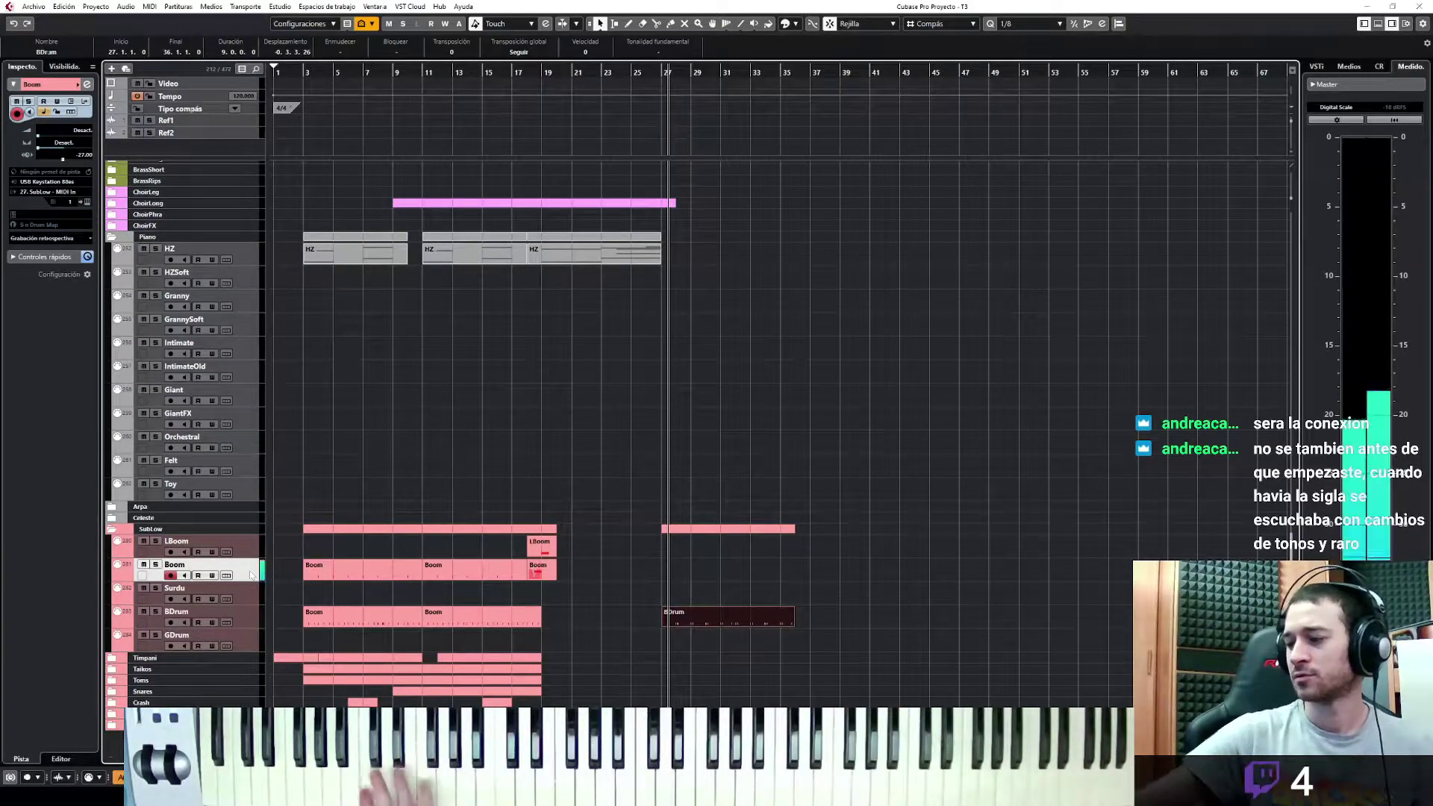
{"action": "left_click", "coordinate": [663, 74]}
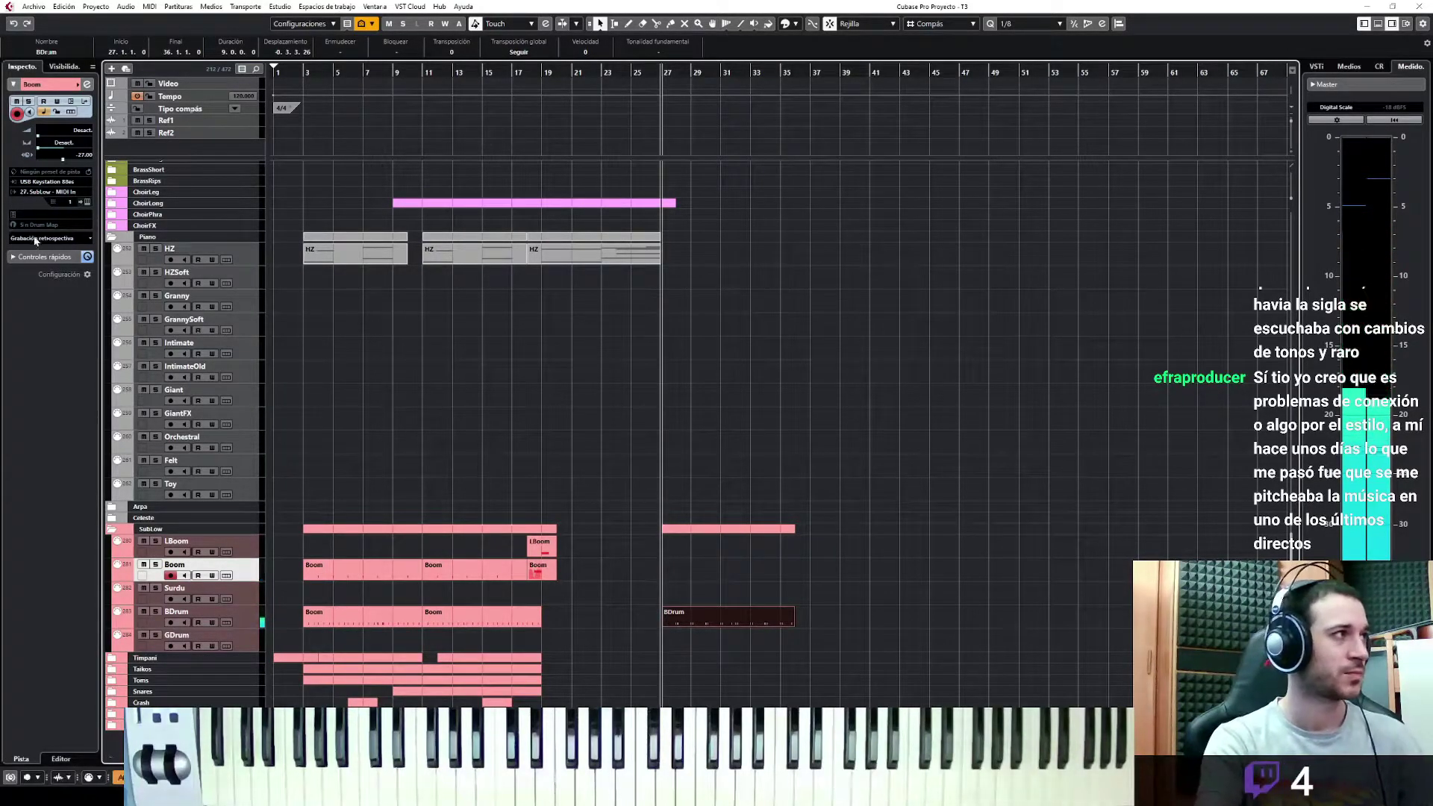
{"action": "key", "text": "ctrl+e"}
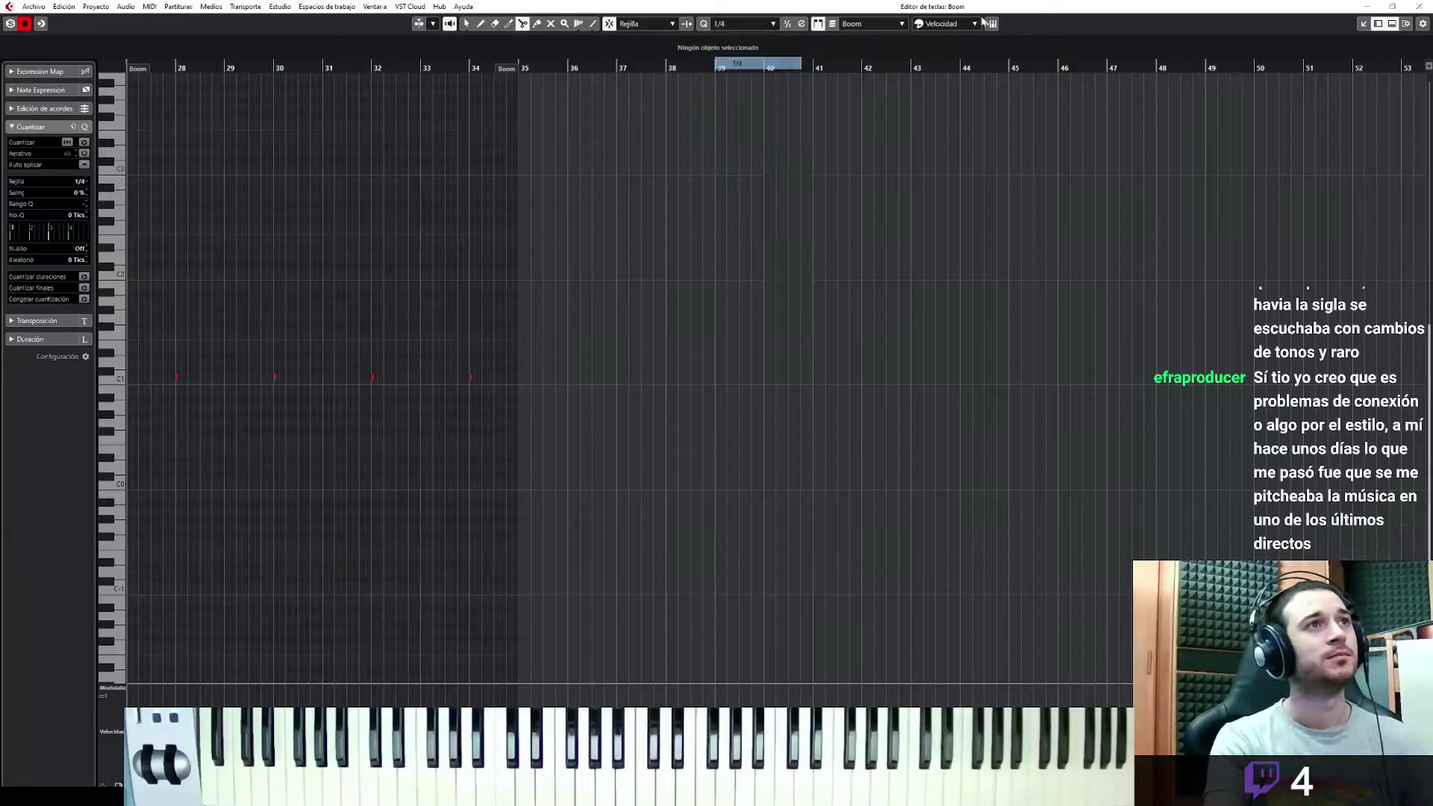
{"action": "left_click", "coordinate": [1365, 24]}
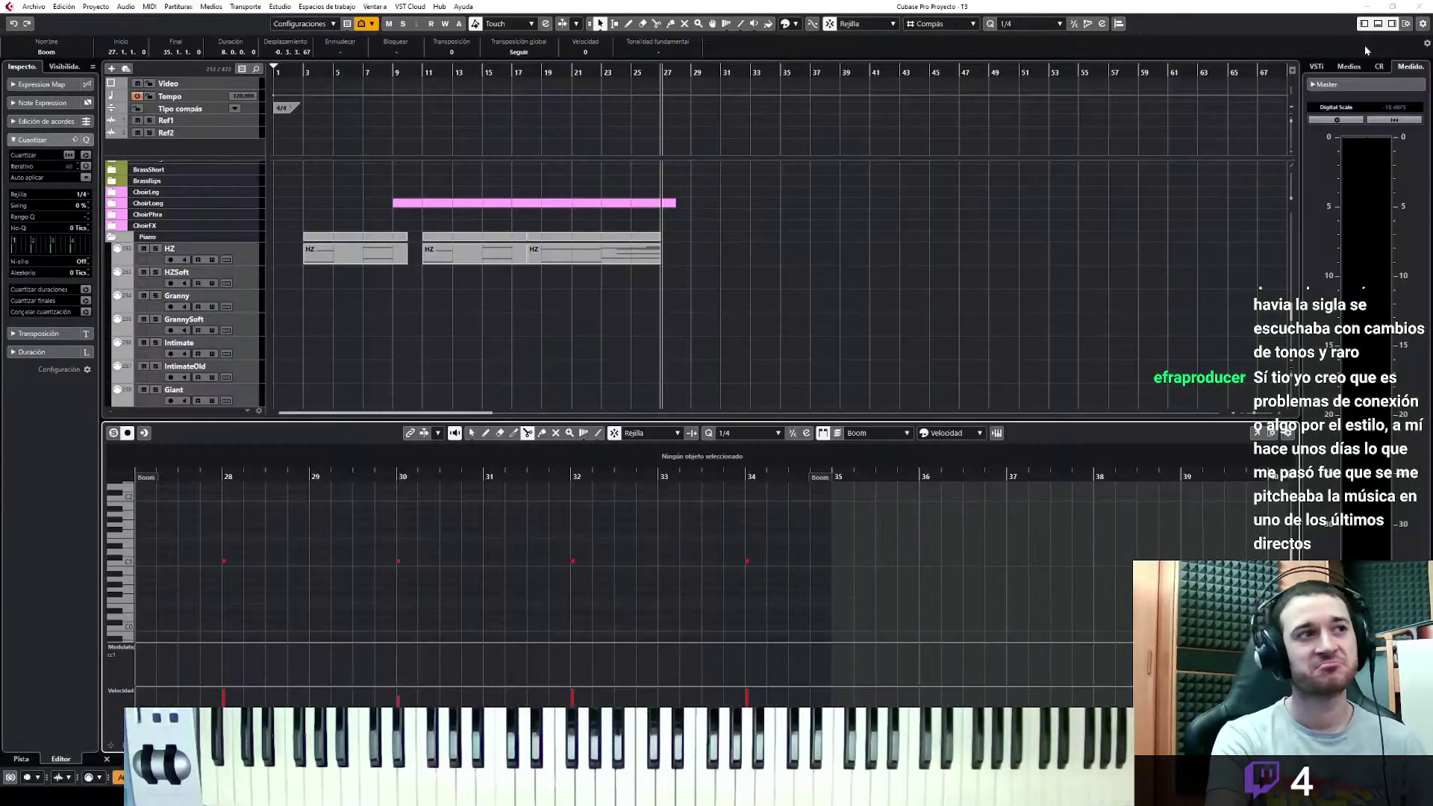
{"action": "left_click", "coordinate": [1376, 33]}
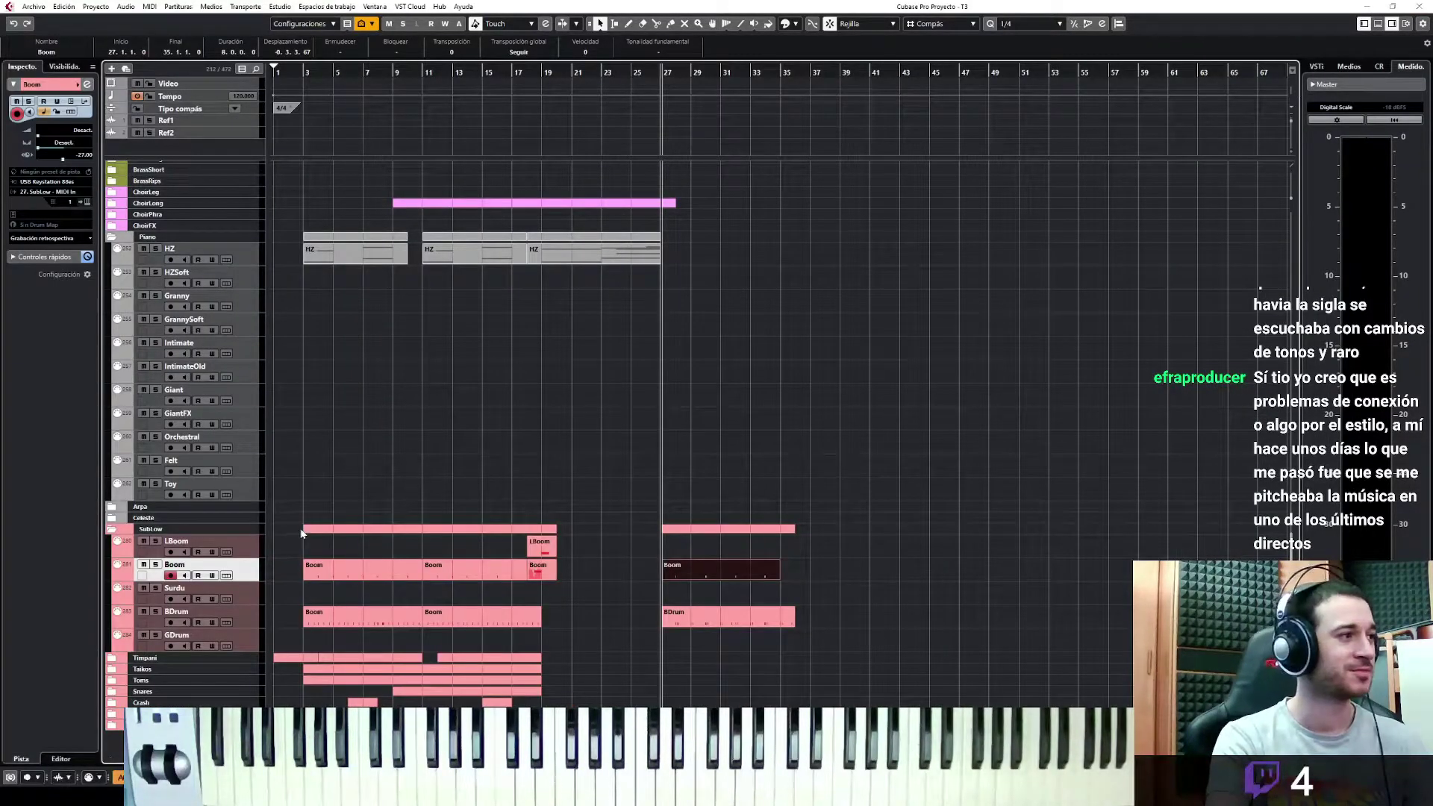
{"action": "double_click", "coordinate": [194, 658]}
{"action": "left_click", "coordinate": [258, 675]}
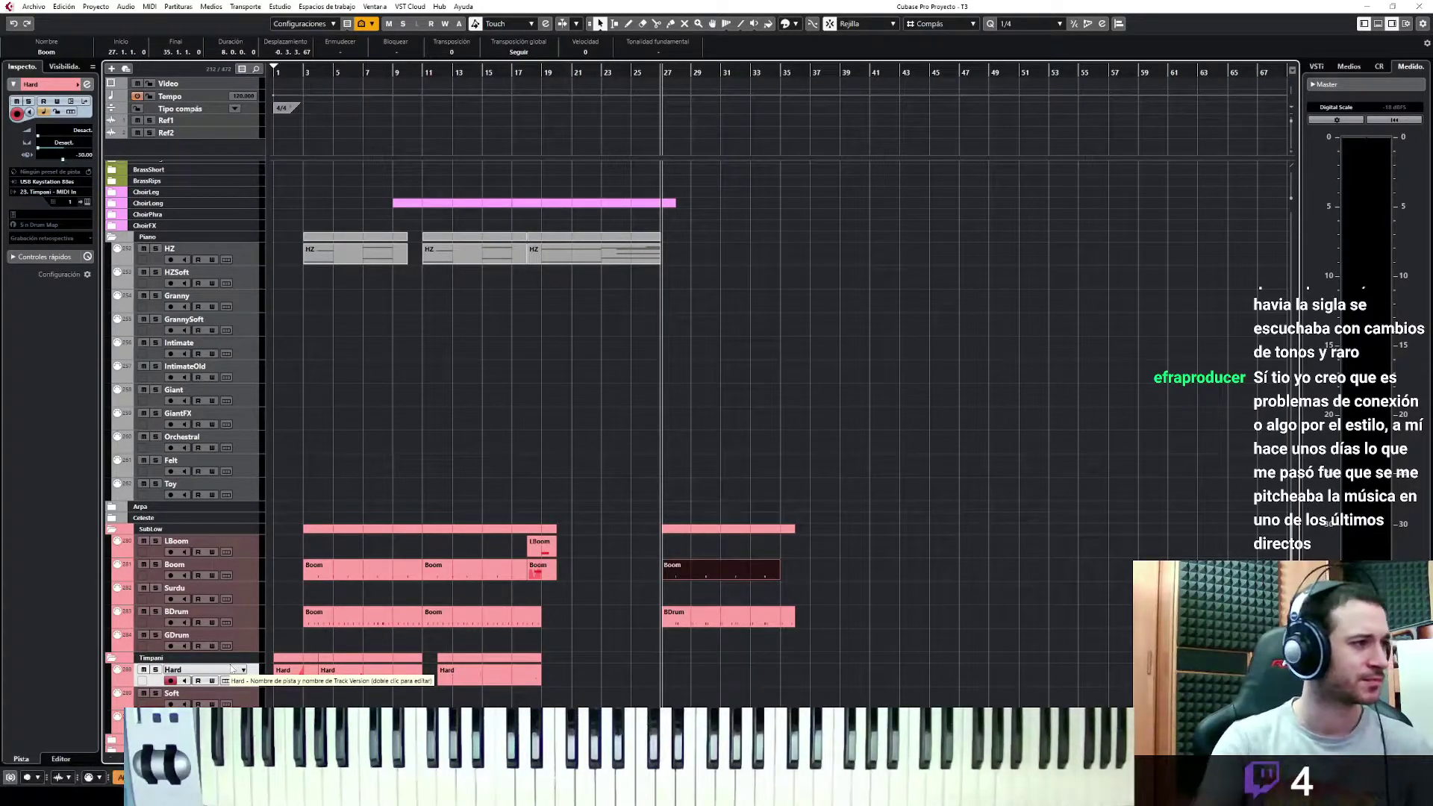
{"action": "left_click", "coordinate": [112, 658]}
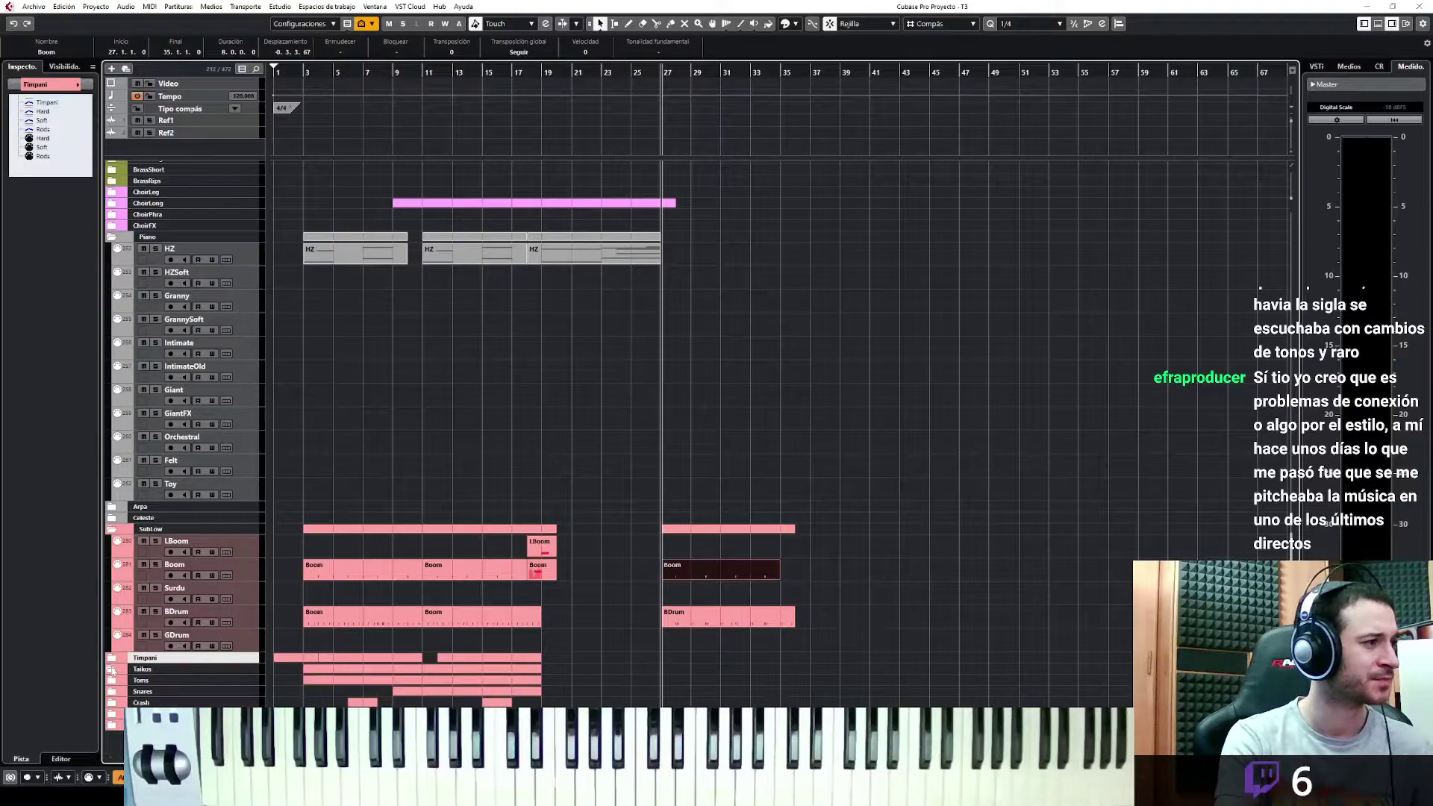
Perform a rhythm with the Ensemble track in the Taikos folder during playback and insert its retrospective recording as a linear recording
{"action": "left_click", "coordinate": [111, 669]}
{"action": "left_click", "coordinate": [239, 694]}
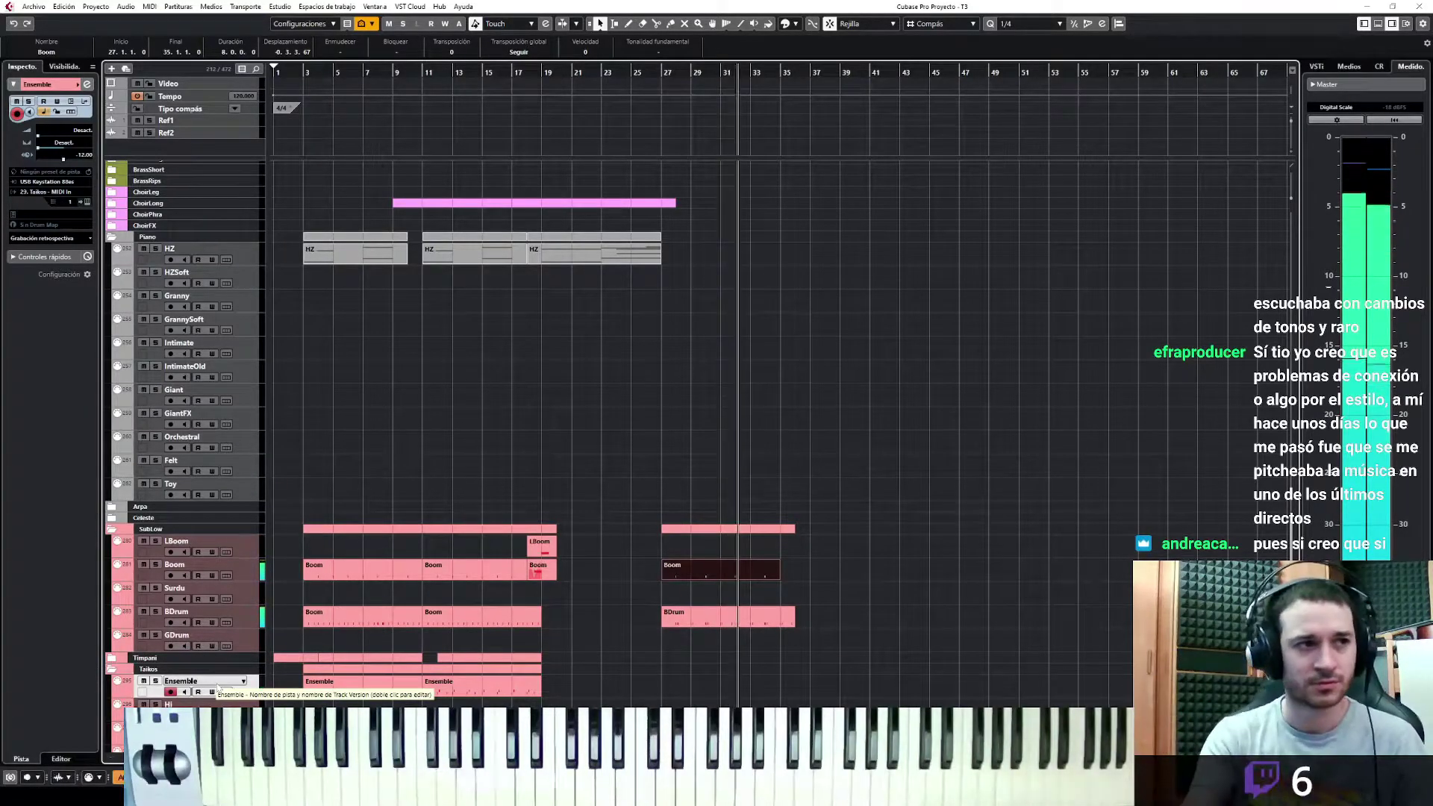
{"action": "key", "text": "space"}
{"action": "left_click", "coordinate": [54, 238]}
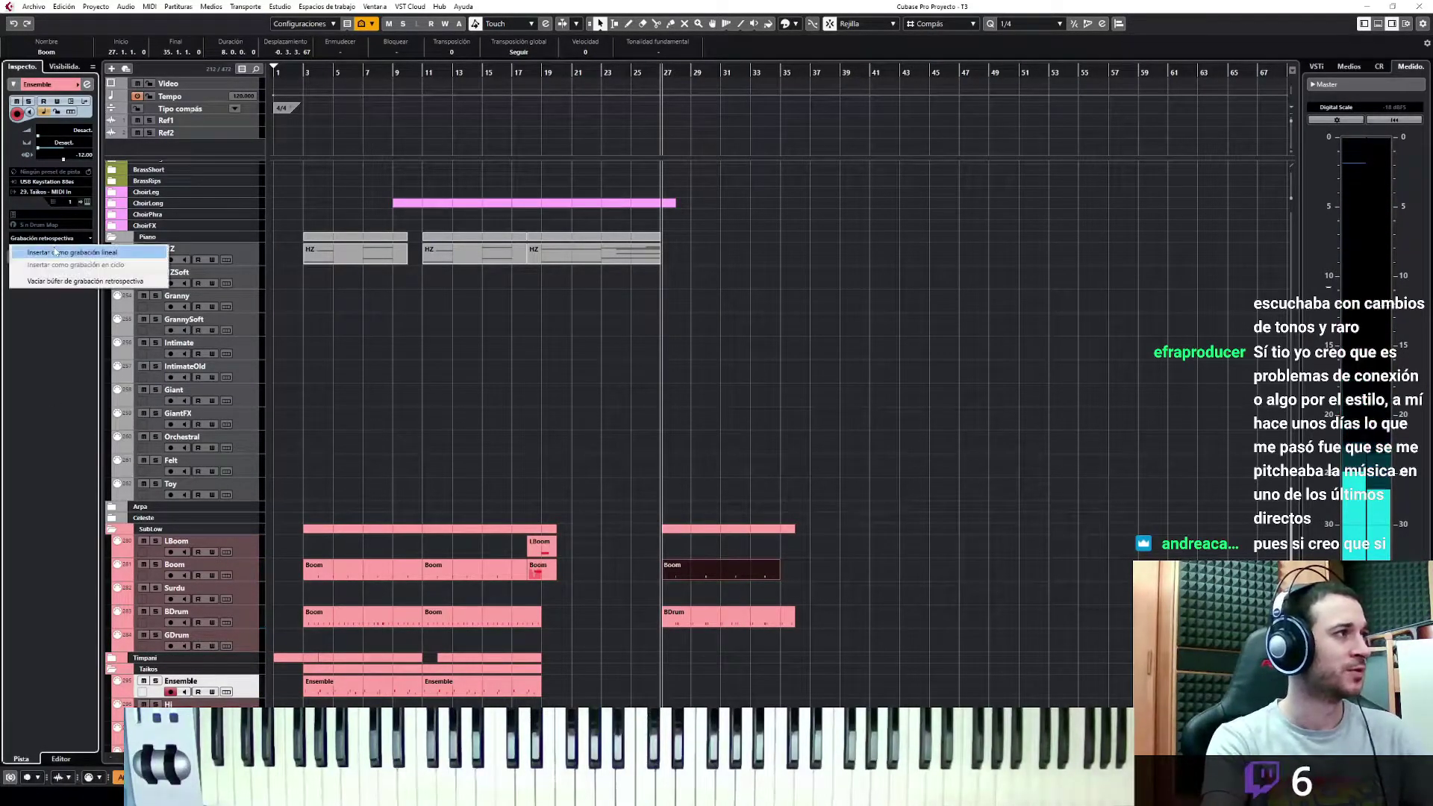
{"action": "left_click", "coordinate": [55, 248]}
Quantize the taiko Ensemble notes to 1/8, trim the part to bars 28 to 32, and close the note editor
{"action": "key", "text": "ctrl+e"}
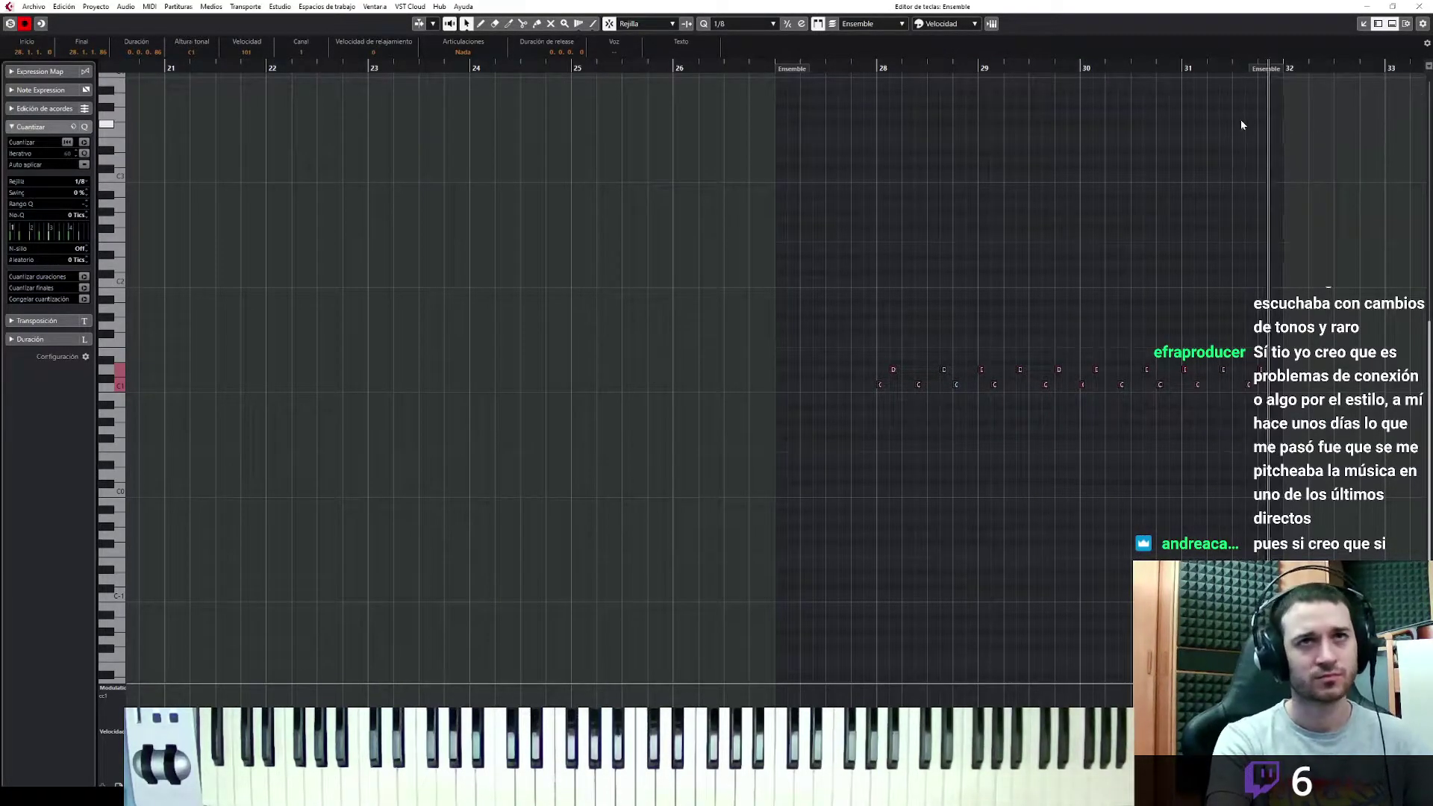
{"action": "left_click_drag", "start_coordinate": [812, 70], "coordinate": [903, 90]}
{"action": "left_click", "coordinate": [1363, 25]}
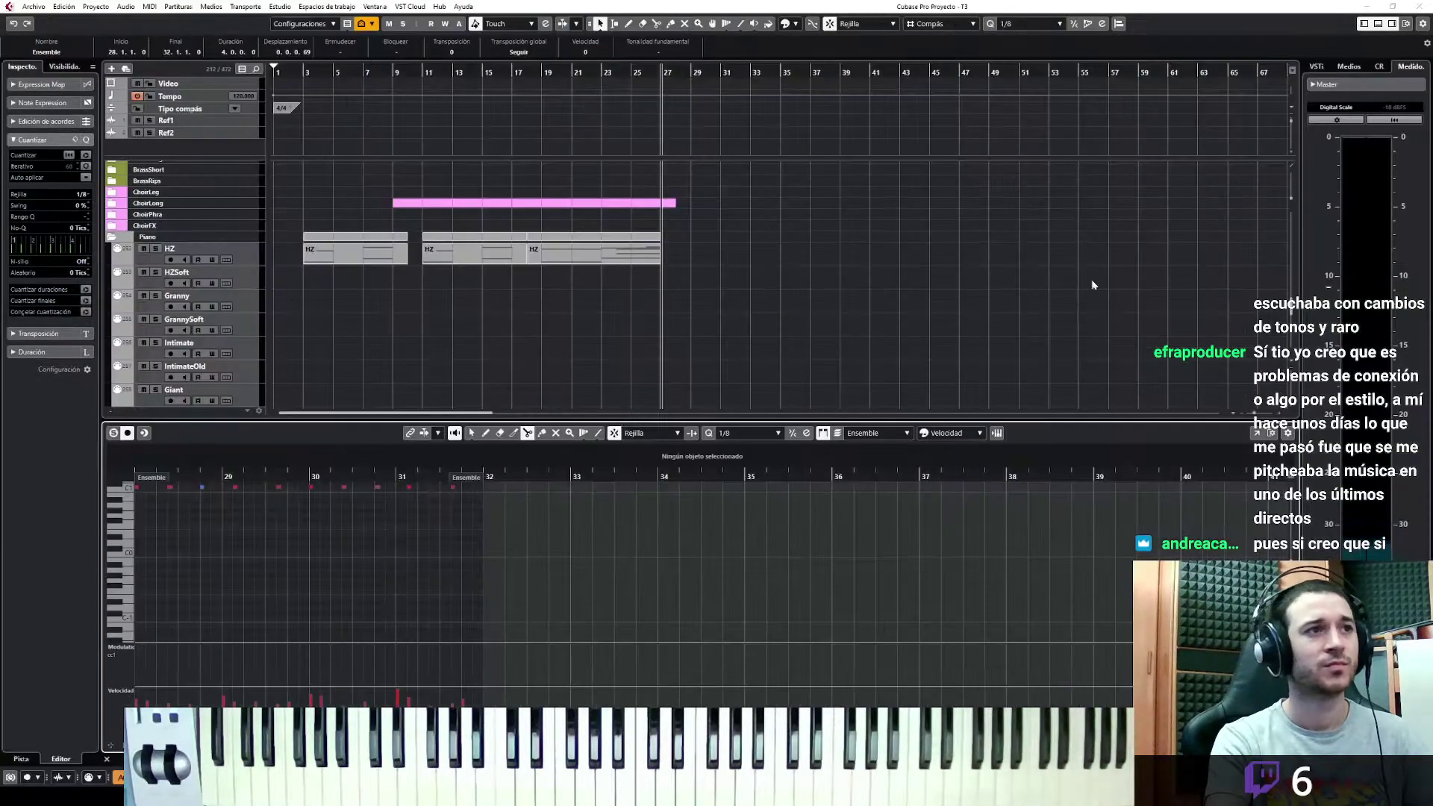
{"action": "left_click", "coordinate": [1378, 25]}
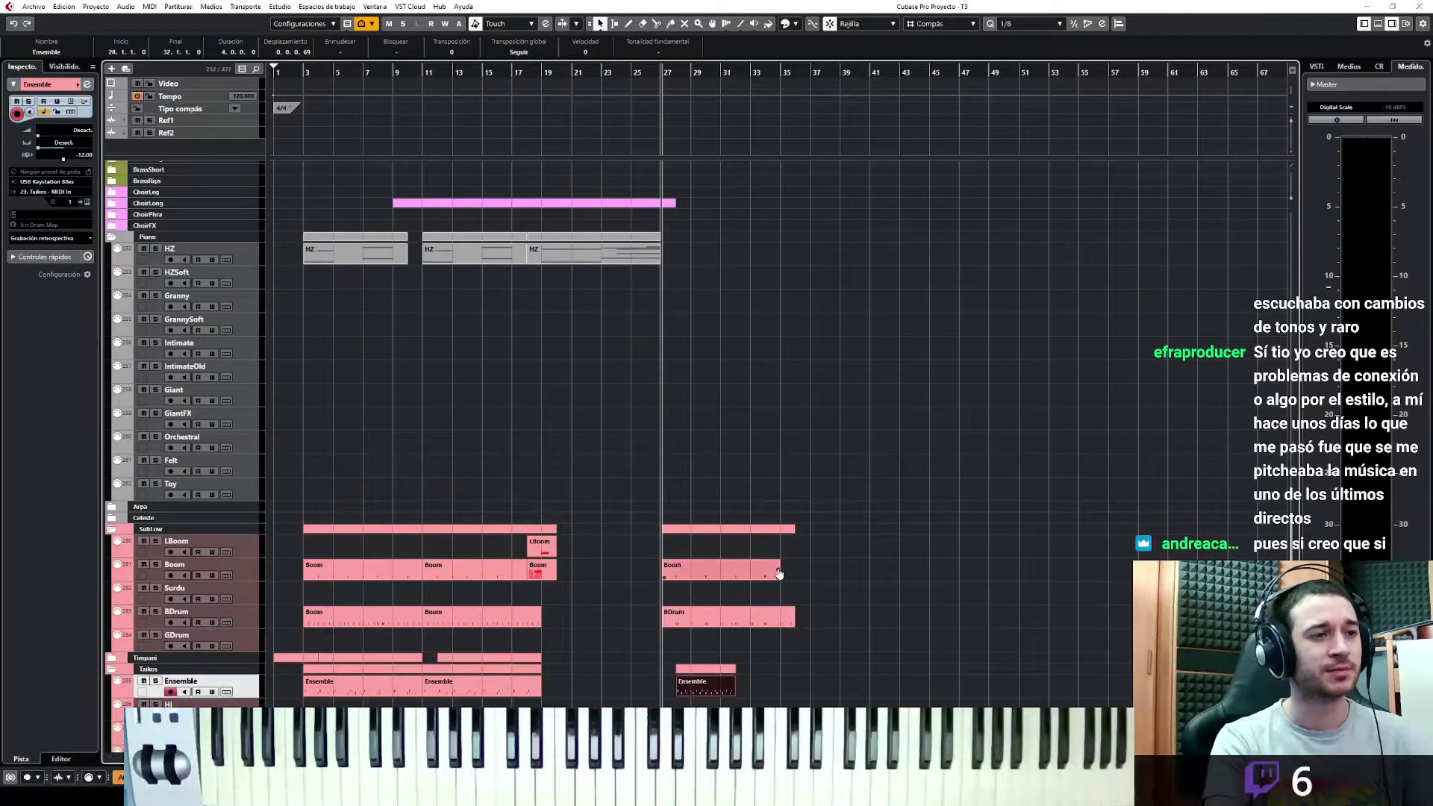
Copy the Boom part that starts at bar 27 to bar 36
{"action": "scroll", "coordinate": [777, 572], "scroll_direction": "up", "scroll_amount": 5}
{"action": "scroll", "coordinate": [839, 530], "scroll_direction": "up", "scroll_amount": 5}
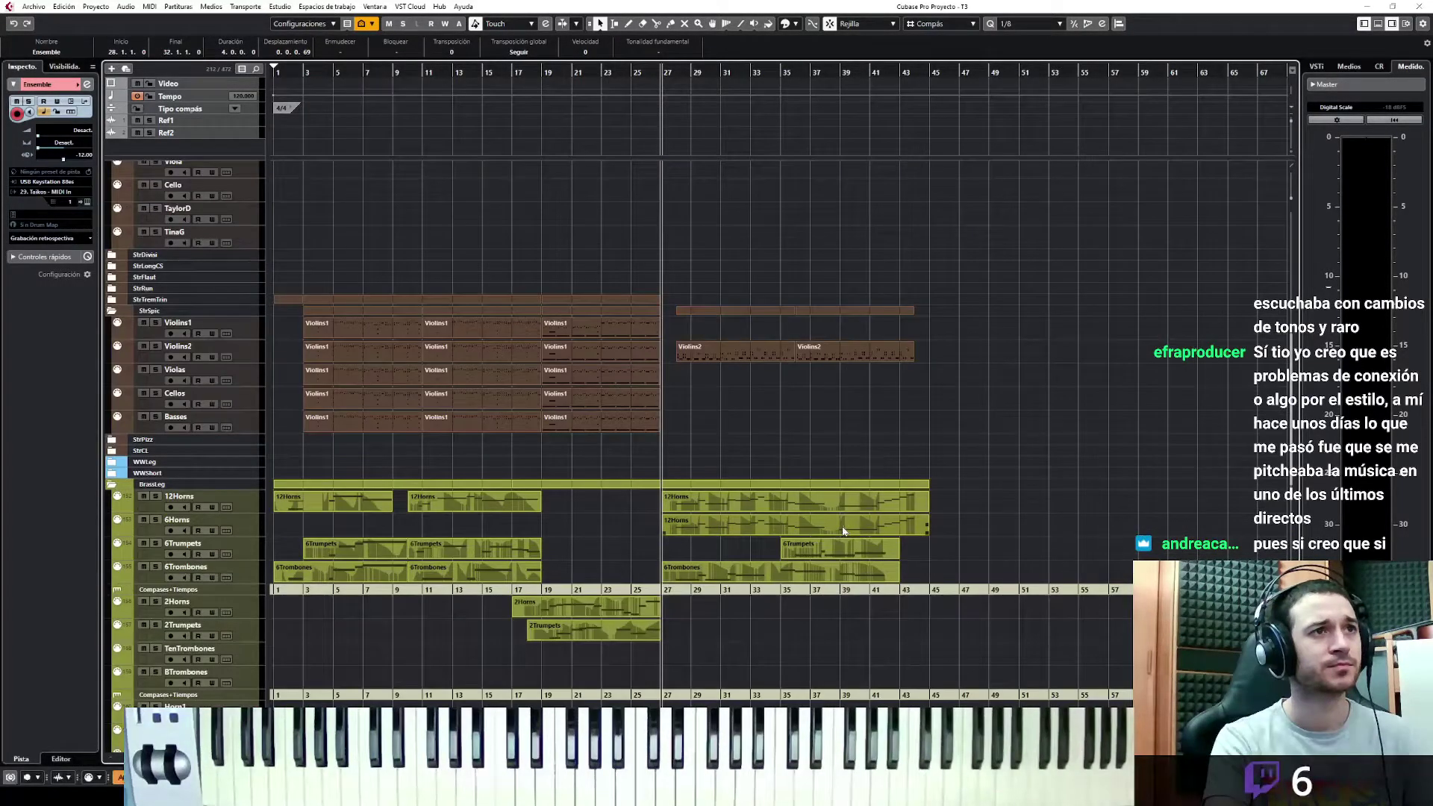
{"action": "scroll", "coordinate": [839, 526], "scroll_direction": "down", "scroll_amount": 10}
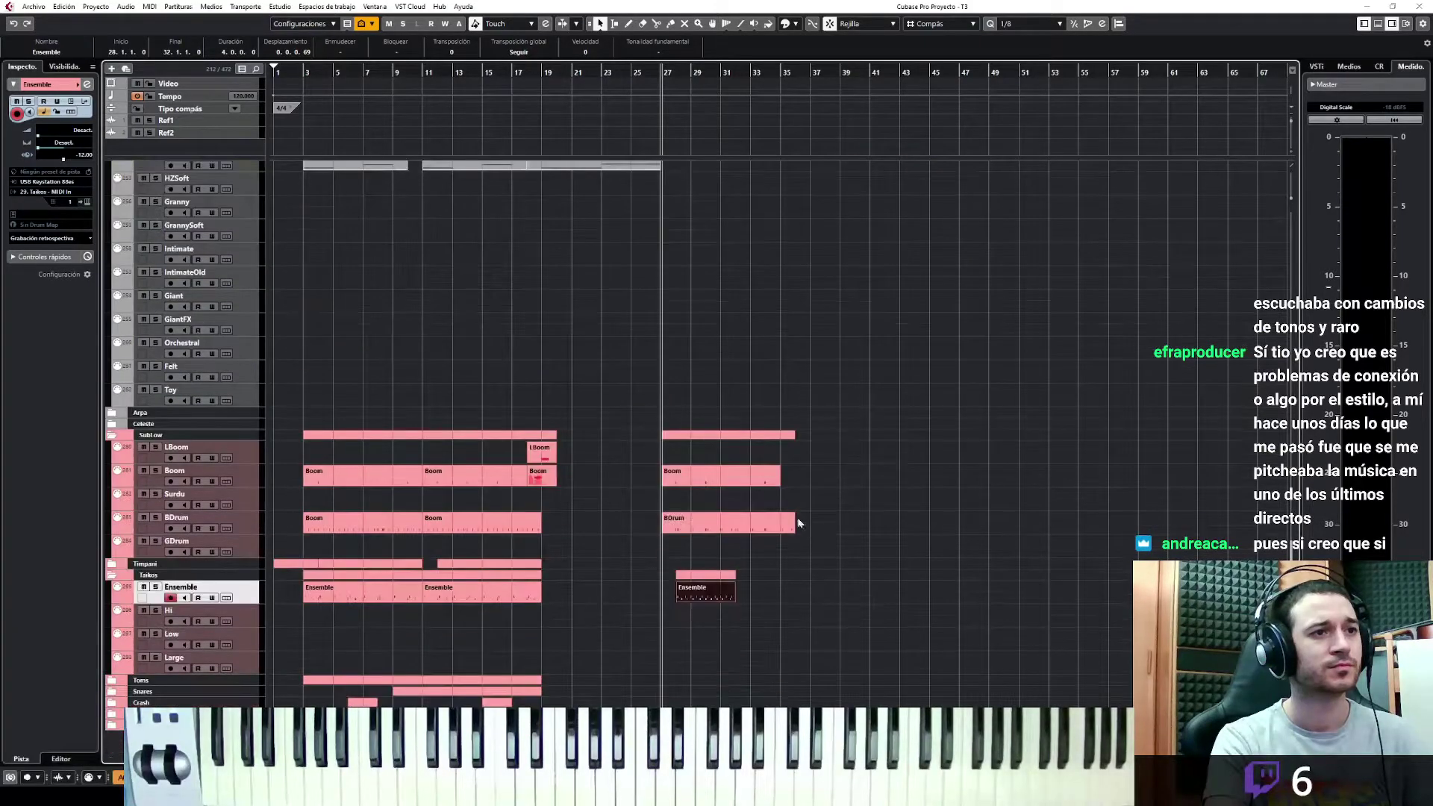
{"action": "left_click_drag", "start_coordinate": [769, 485], "coordinate": [907, 473]}
Copy the BDrum and taiko Ensemble parts to bar 36, and move the copied Boom part to bar 35
{"action": "scroll", "coordinate": [920, 466], "scroll_direction": "up", "scroll_amount": 10}
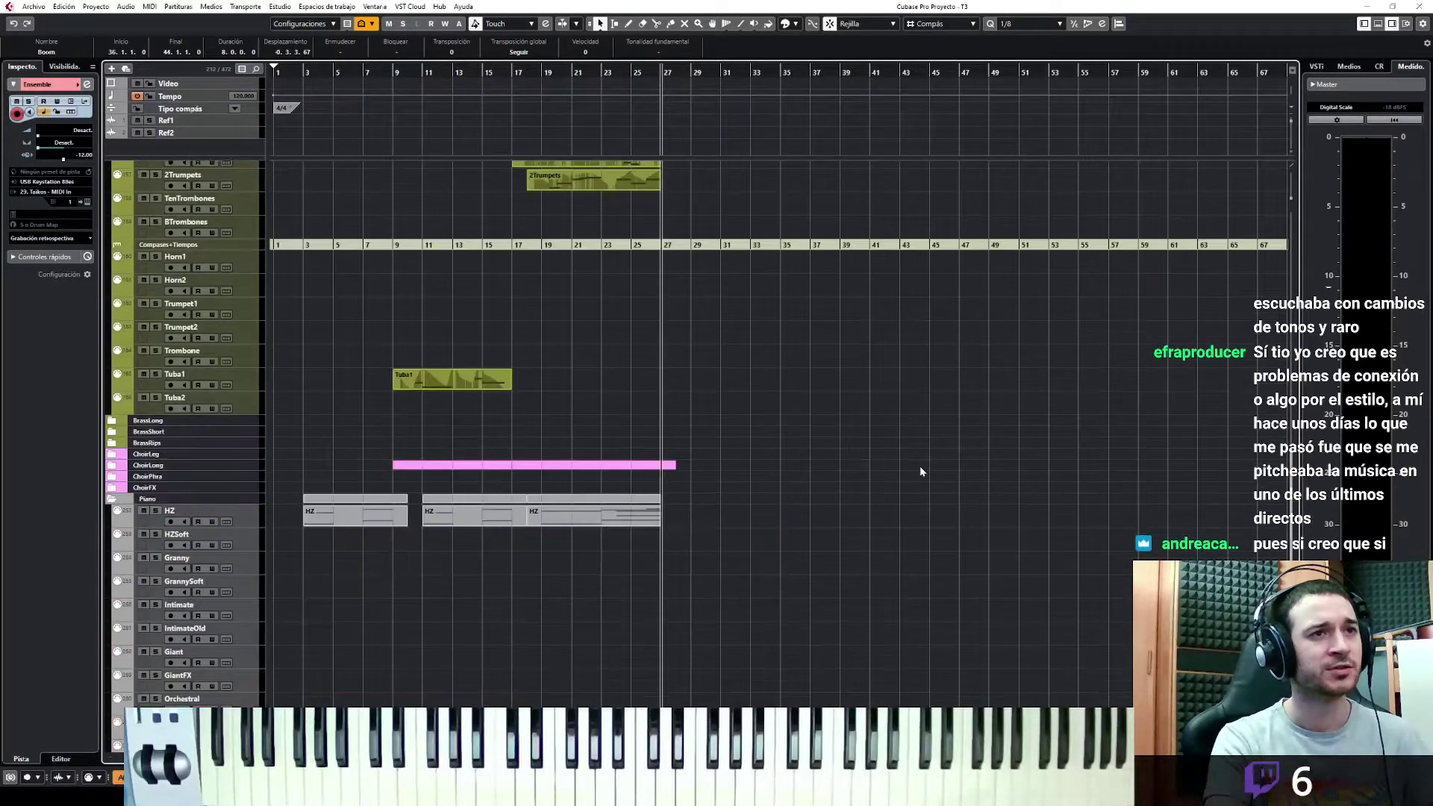
{"action": "scroll", "coordinate": [915, 459], "scroll_direction": "down", "scroll_amount": 5}
{"action": "scroll", "coordinate": [912, 462], "scroll_direction": "up", "scroll_amount": 10}
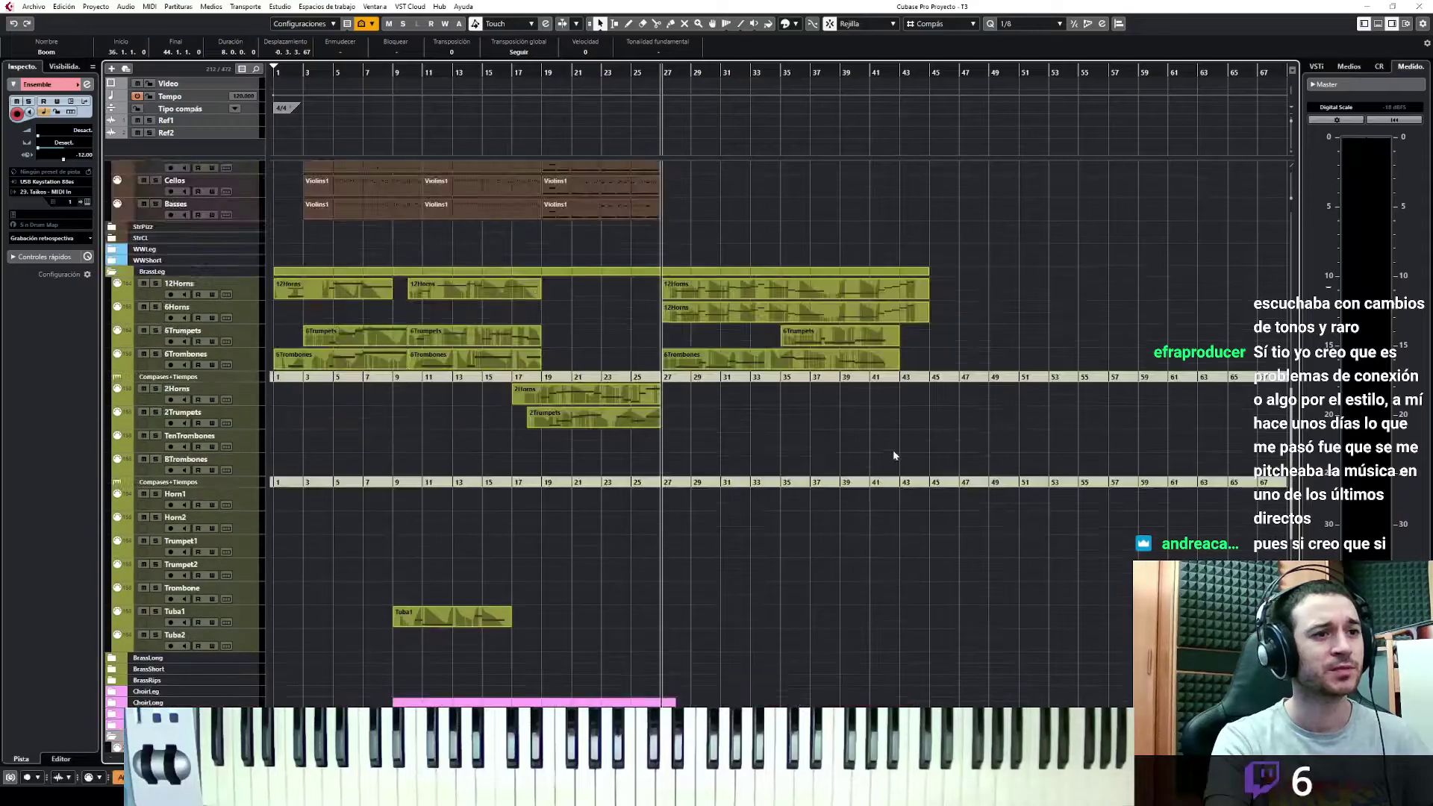
{"action": "left_click", "coordinate": [793, 73]}
{"action": "scroll", "coordinate": [1059, 497], "scroll_direction": "down", "scroll_amount": 10}
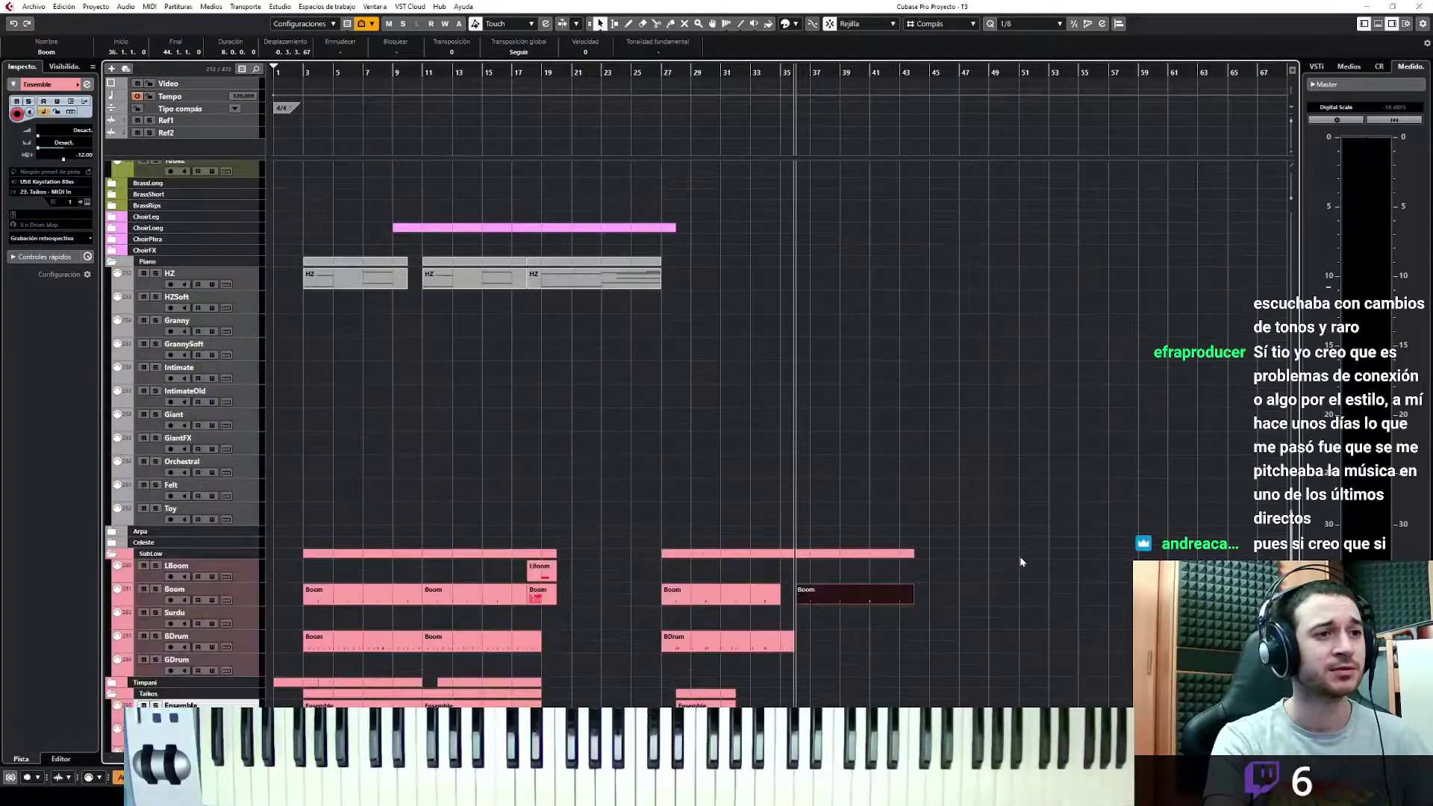
{"action": "left_click_drag", "start_coordinate": [748, 649], "coordinate": [875, 643]}
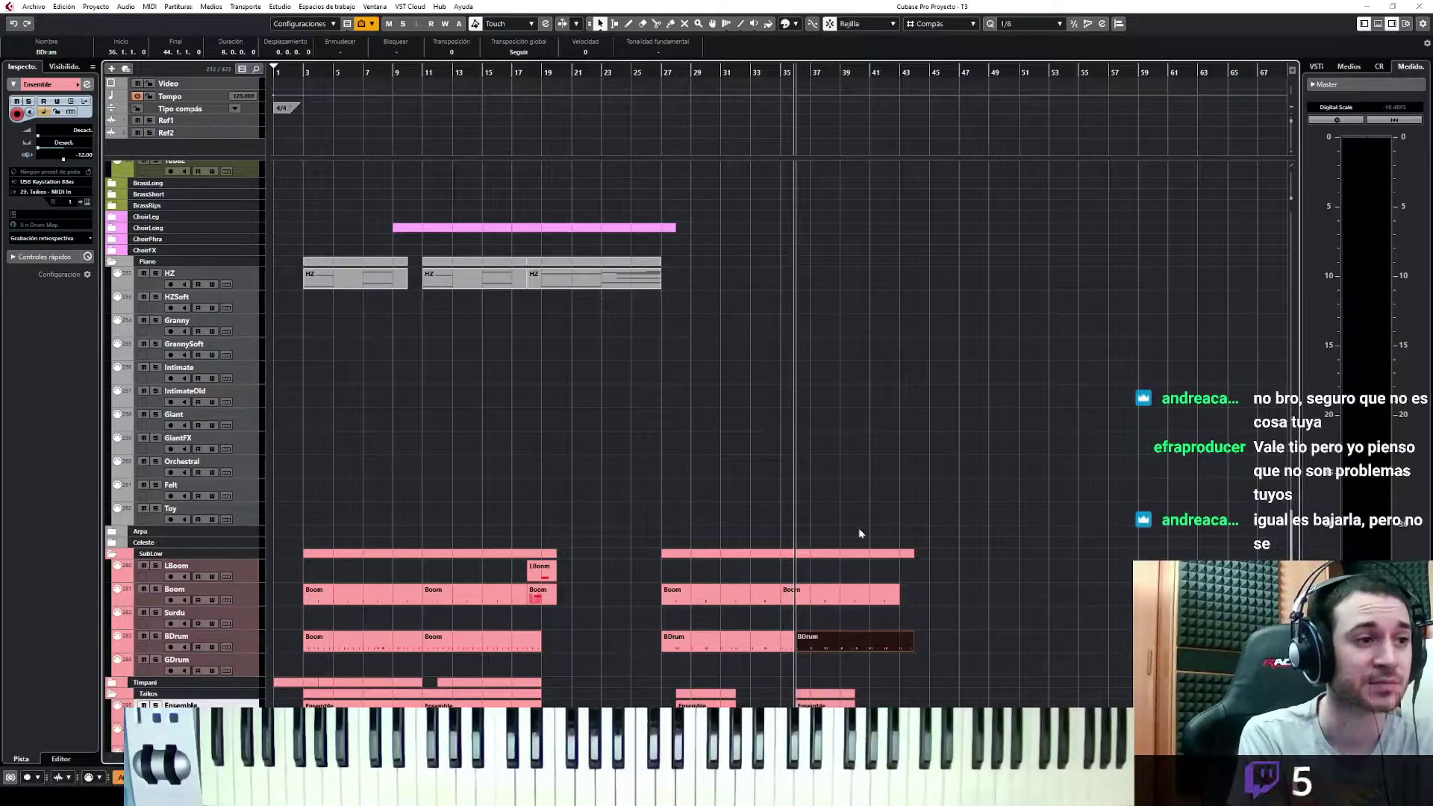
Play back the section from bar 36 and look over the string and brass parts
{"action": "key", "text": "space"}
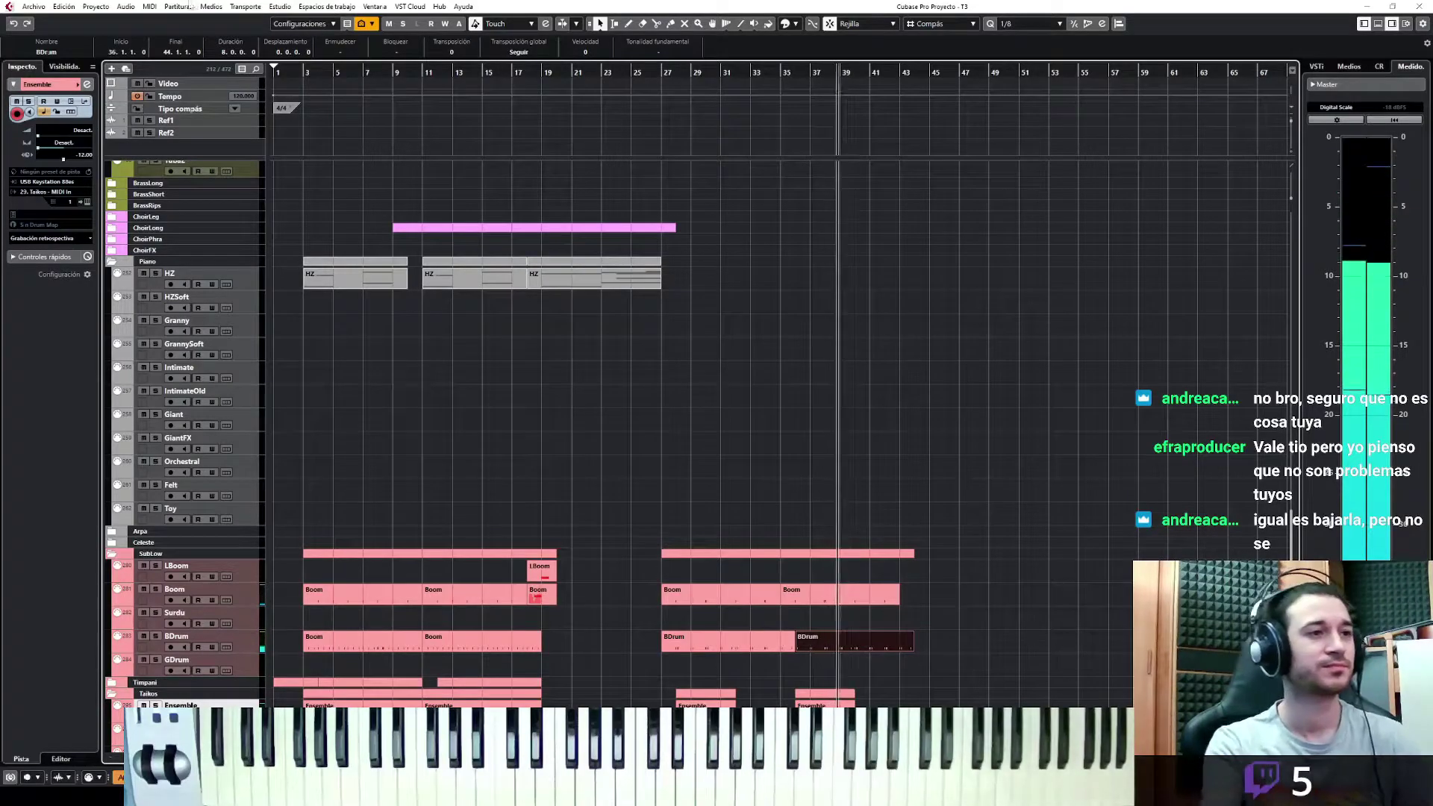
{"action": "scroll", "coordinate": [764, 329], "scroll_direction": "up", "scroll_amount": 15}
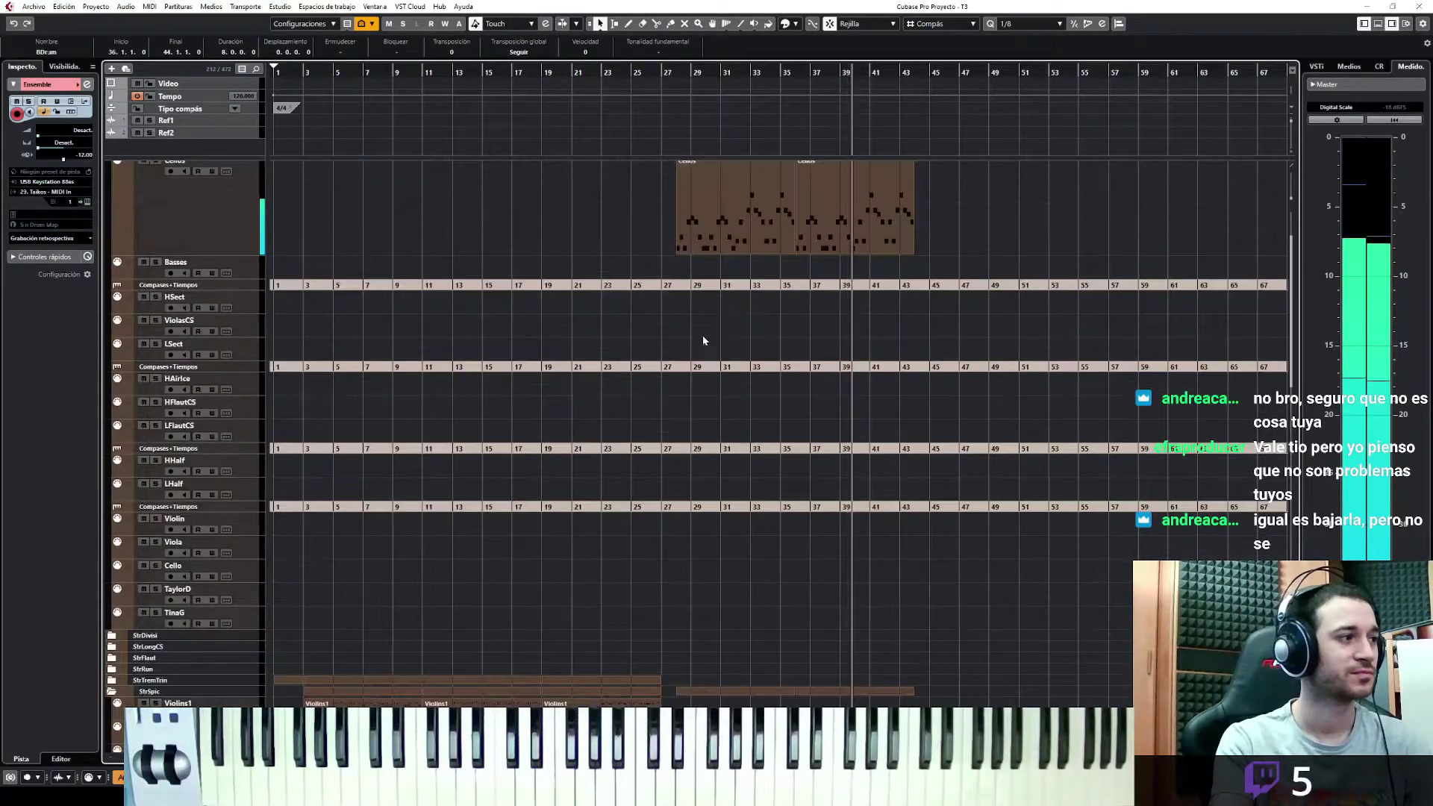
{"action": "scroll", "coordinate": [420, 442], "scroll_direction": "down", "scroll_amount": 5}
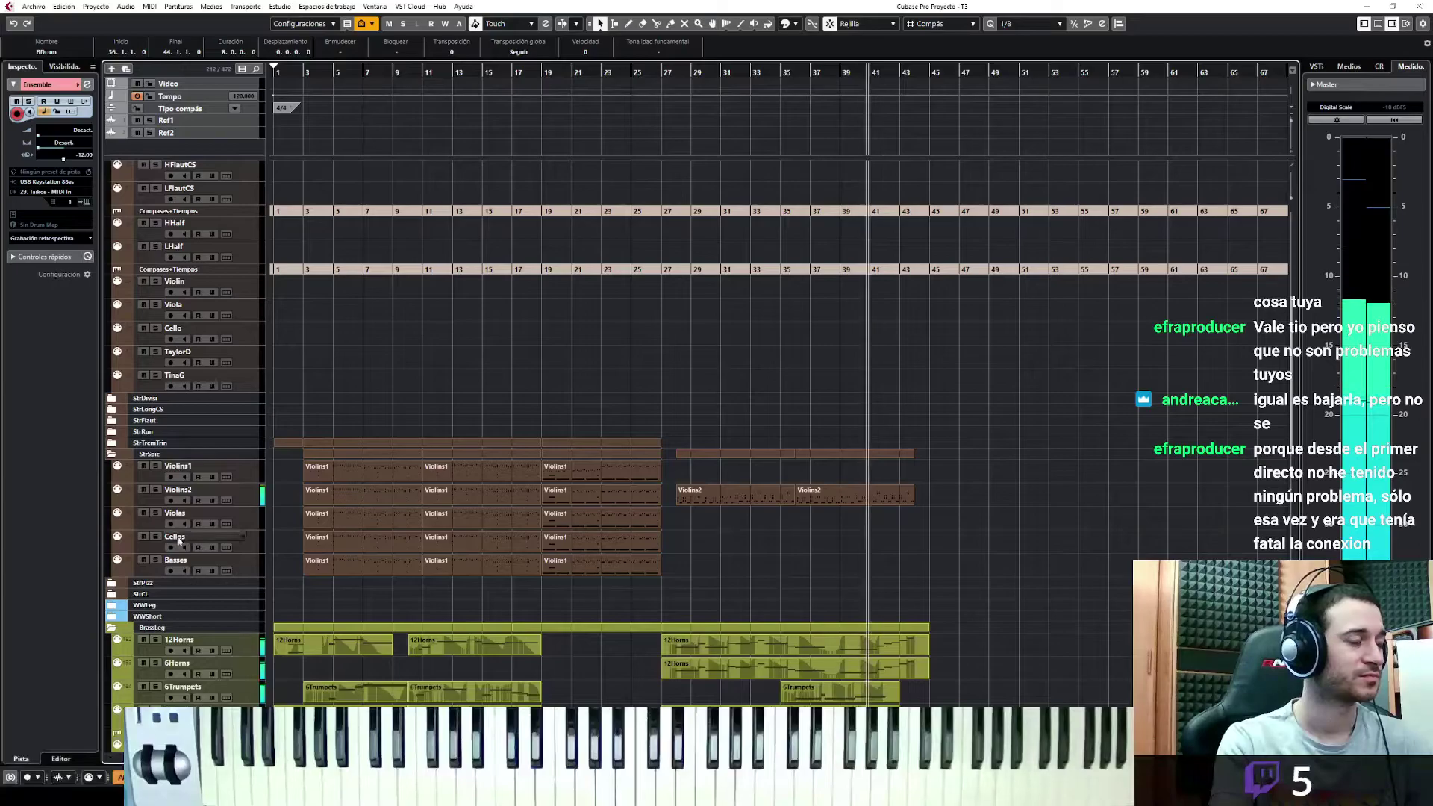
{"action": "scroll", "coordinate": [347, 453], "scroll_direction": "up", "scroll_amount": 5}
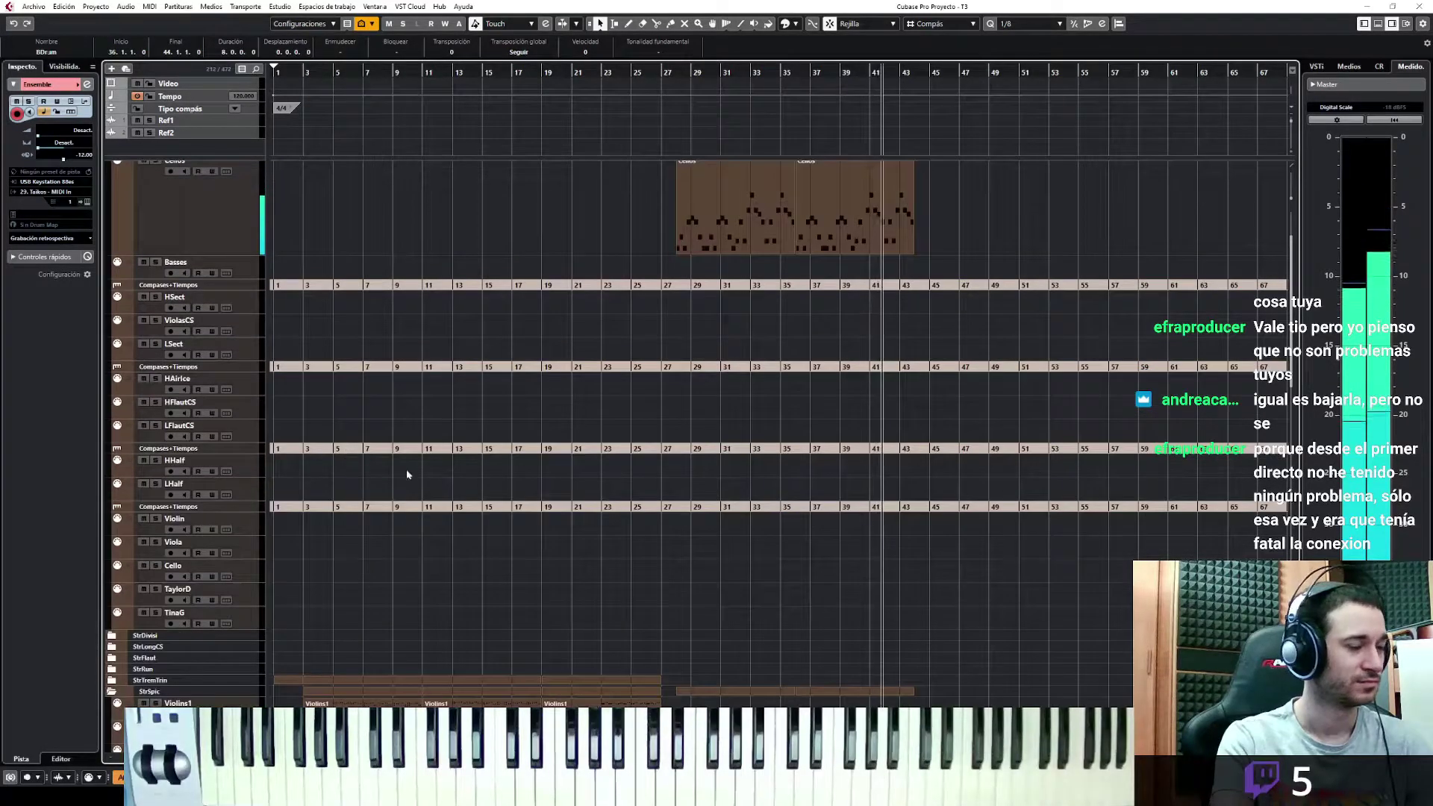
{"action": "scroll", "coordinate": [397, 469], "scroll_direction": "down", "scroll_amount": 5}
{"action": "scroll", "coordinate": [409, 482], "scroll_direction": "up", "scroll_amount": 7}
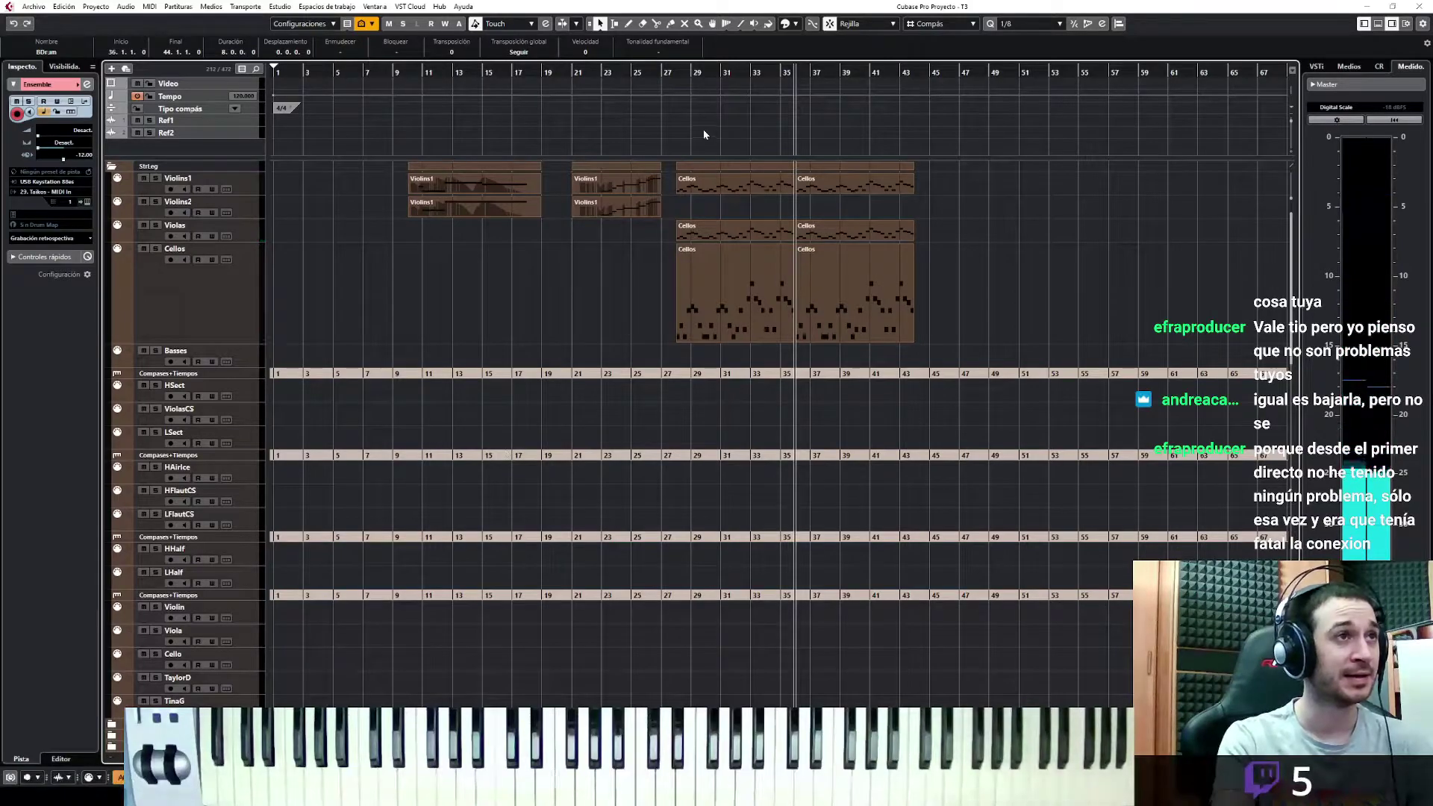
Set the playhead to bar 27 and collapse the open StrSpic and StrLeg folders
{"action": "left_click", "coordinate": [660, 82]}
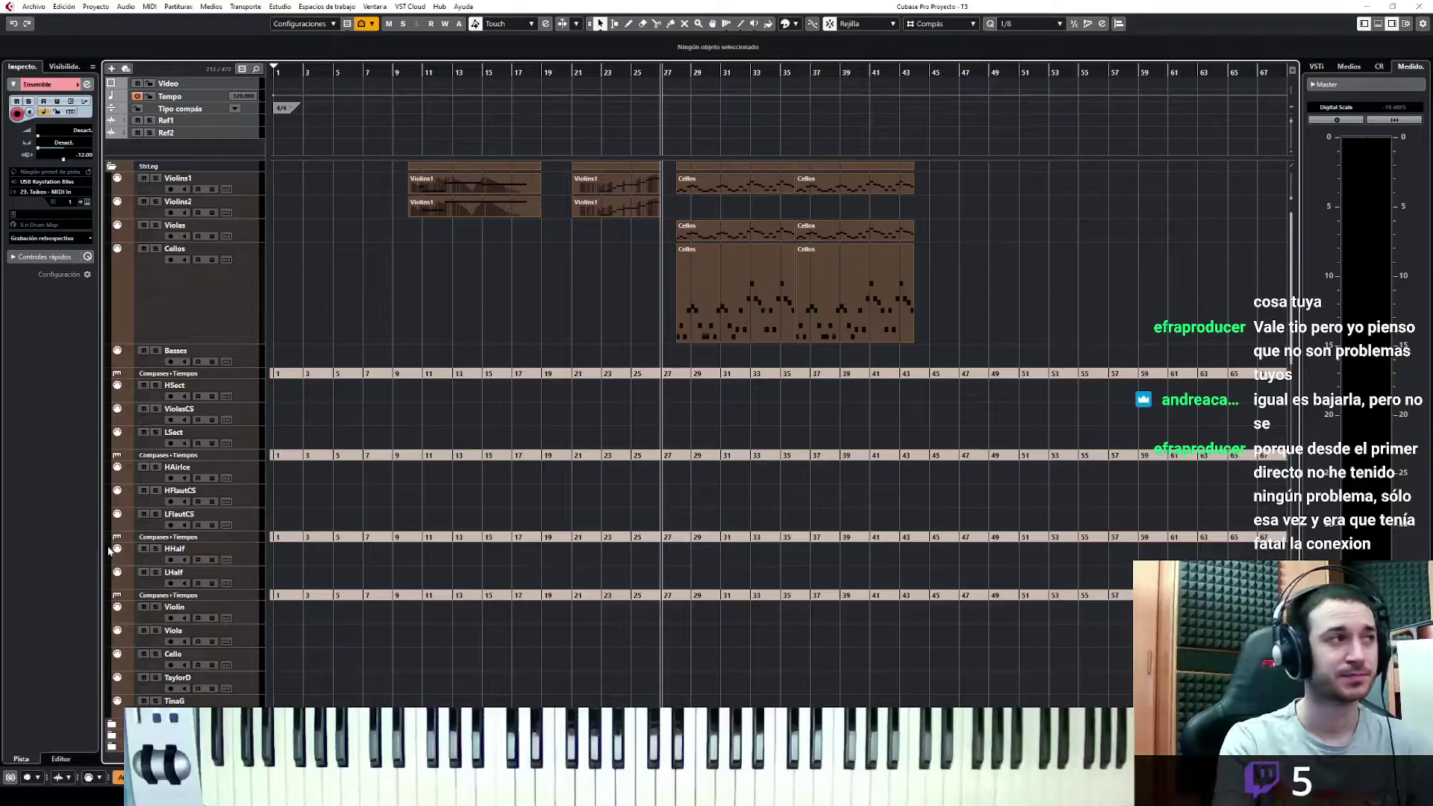
{"action": "left_click", "coordinate": [221, 305]}
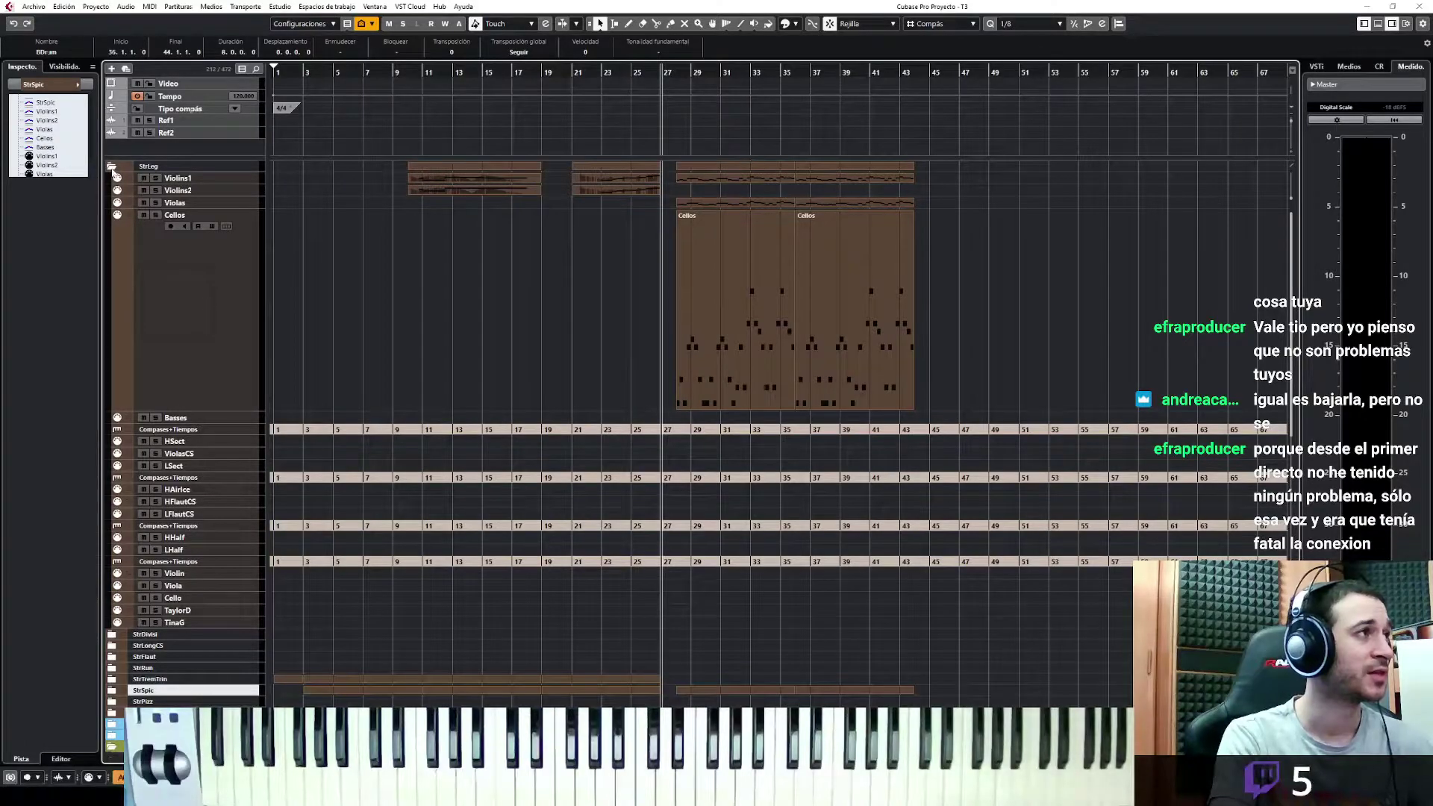
{"action": "left_click", "coordinate": [112, 169]}
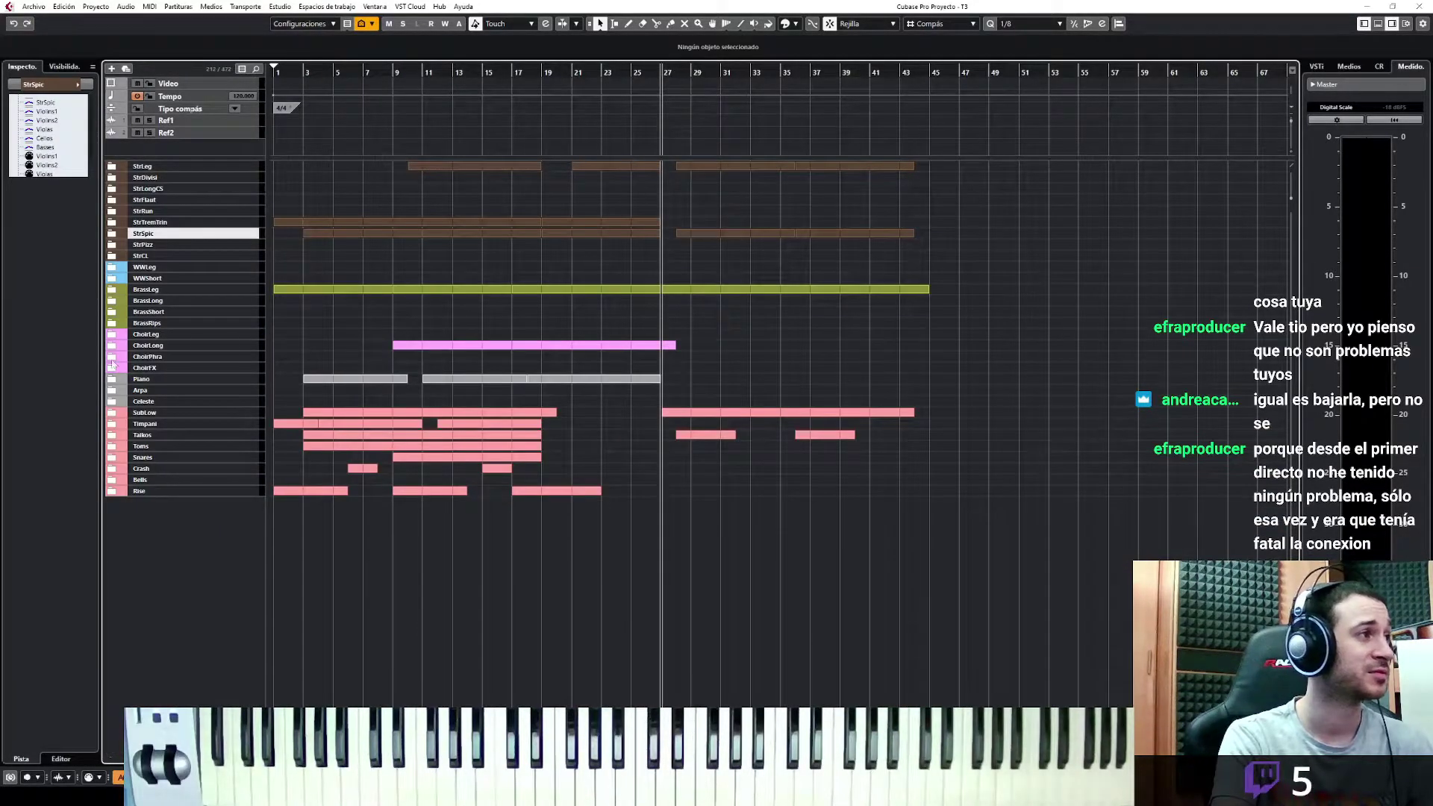
Perform choir chords with the Phrases track in the ChoirPhra folder during playback, insert the retrospective recording as linear, and open its notes
{"action": "left_click", "coordinate": [110, 357]}
{"action": "left_click", "coordinate": [252, 381]}
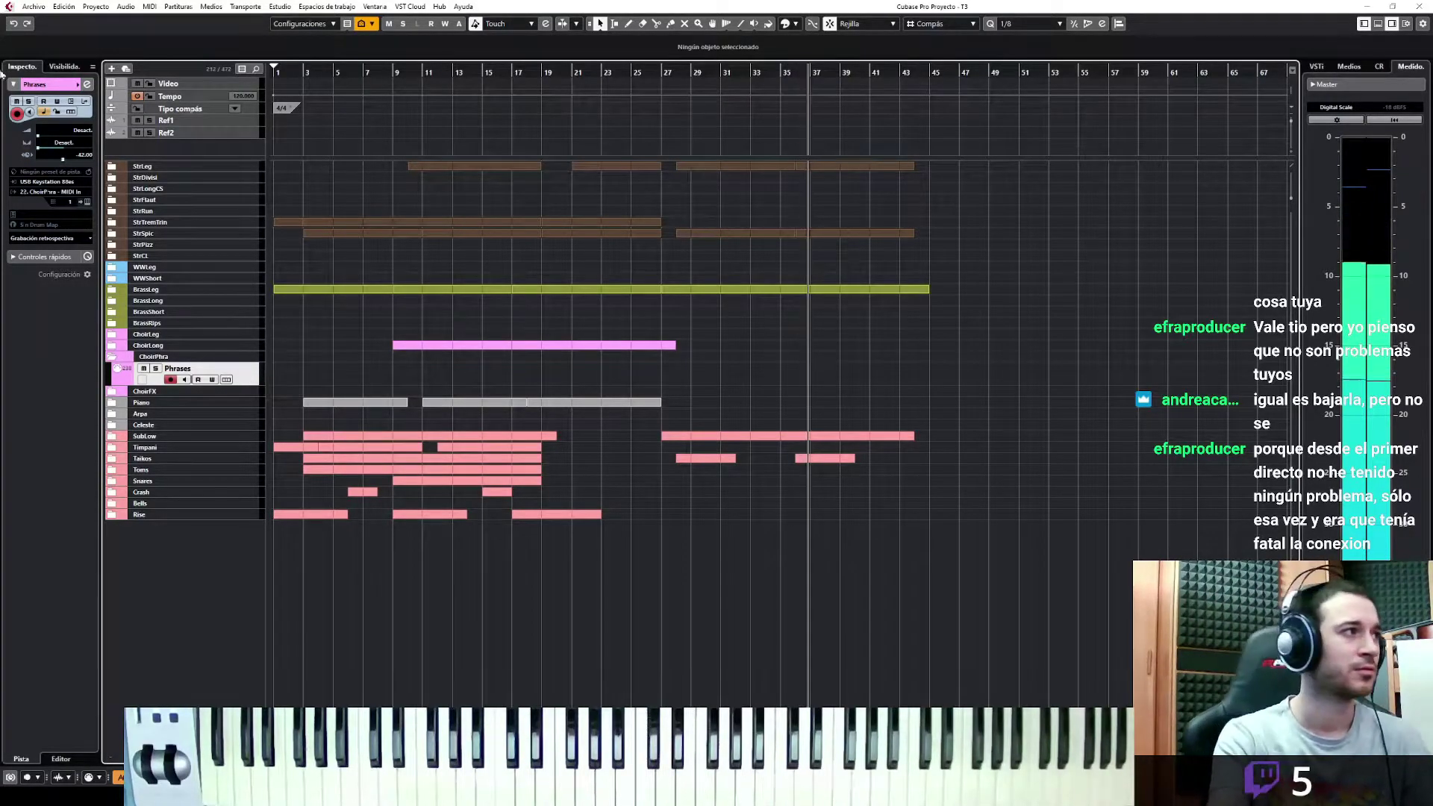
{"action": "left_click", "coordinate": [42, 238]}
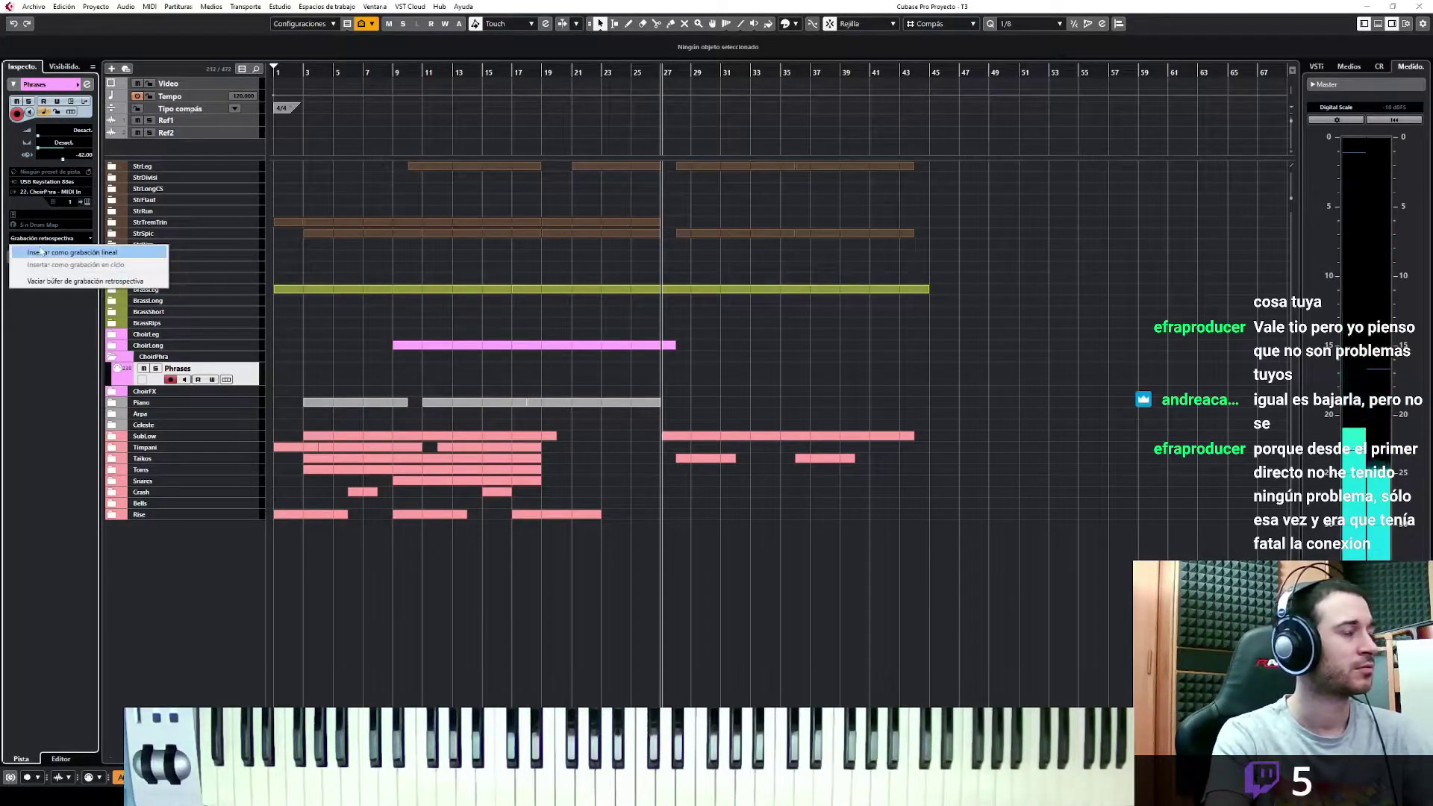
{"action": "left_click", "coordinate": [97, 250]}
{"action": "key", "text": "Return"}
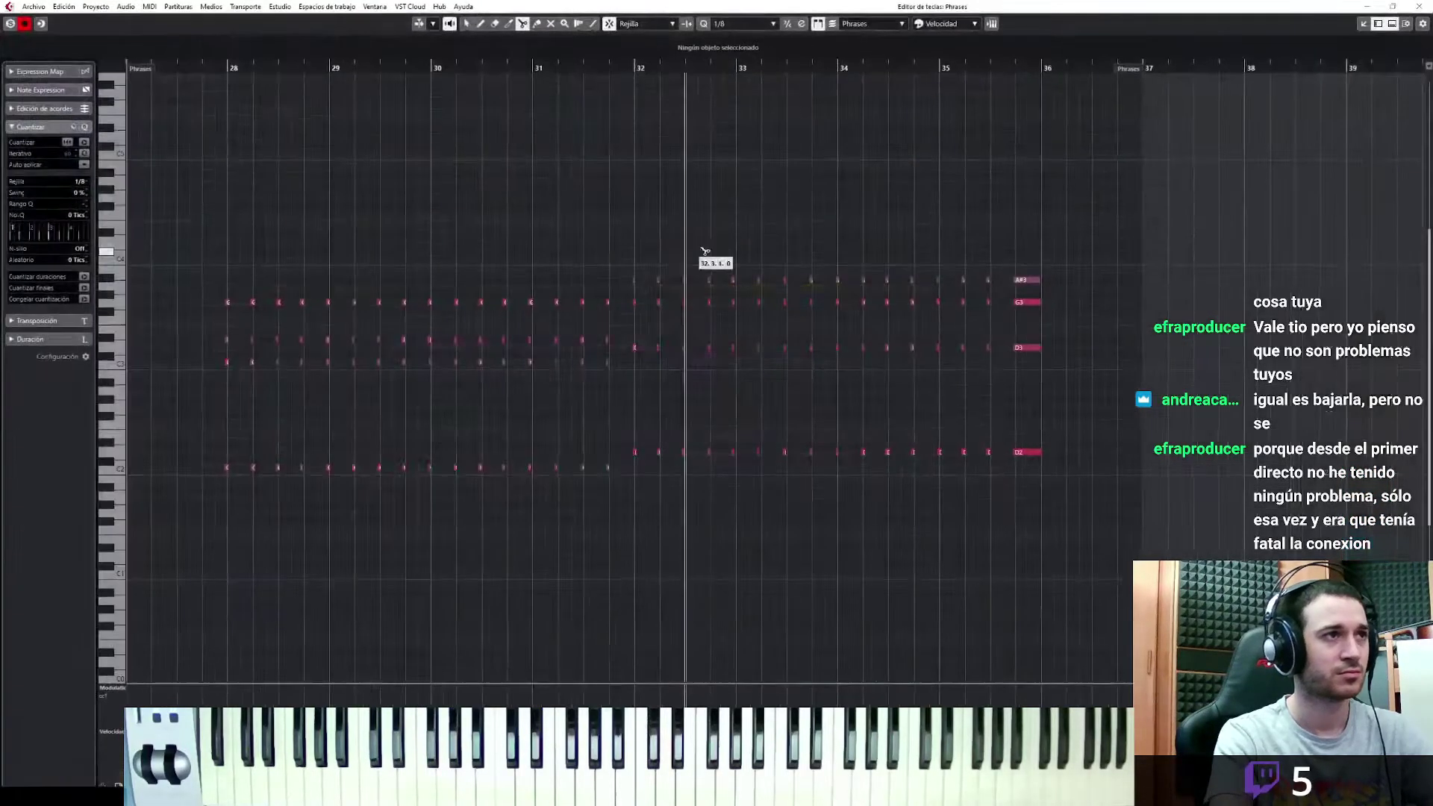
Quantize the recorded choir Phrases notes to 1/4 and close the full-window note editor
{"action": "key", "text": "g"}
{"action": "key", "text": "g"}
{"action": "key", "text": "g"}
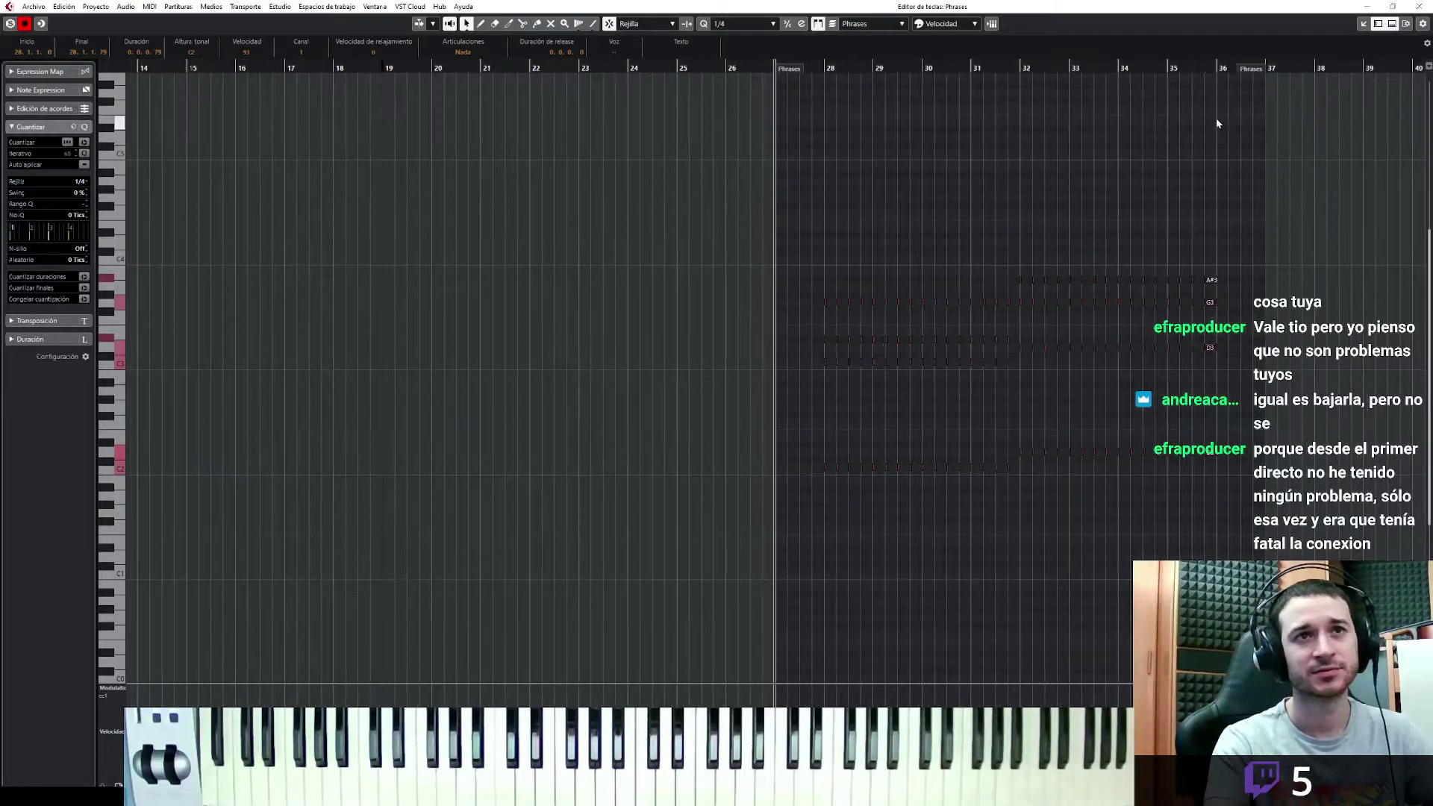
{"action": "key", "text": "h"}
{"action": "key", "text": "h"}
{"action": "key", "text": "h"}
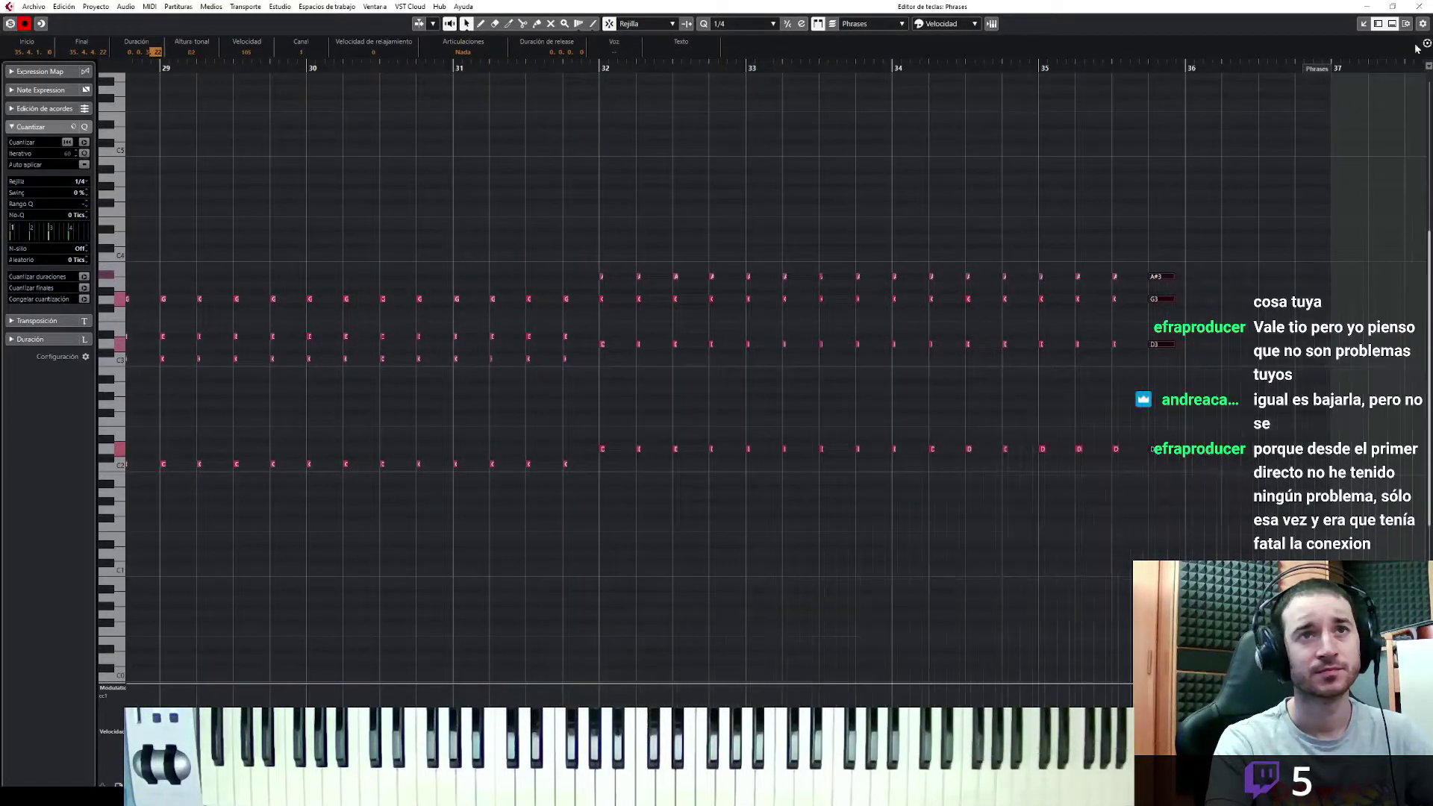
{"action": "left_click", "coordinate": [1364, 25]}
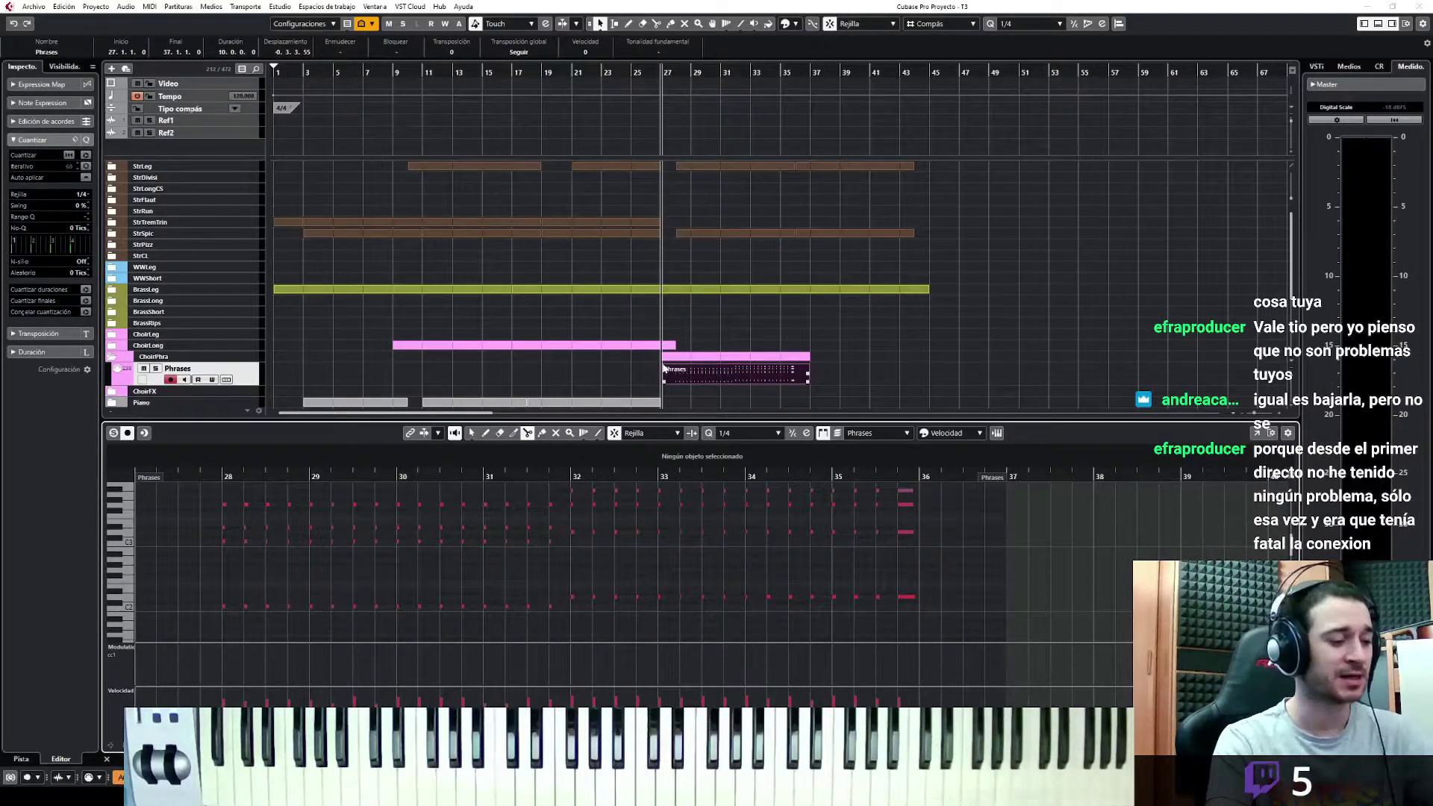
Trim the Phrases part to bars 28 to 36 and copy it to bar 36
{"action": "left_click_drag", "start_coordinate": [808, 380], "coordinate": [796, 377]}
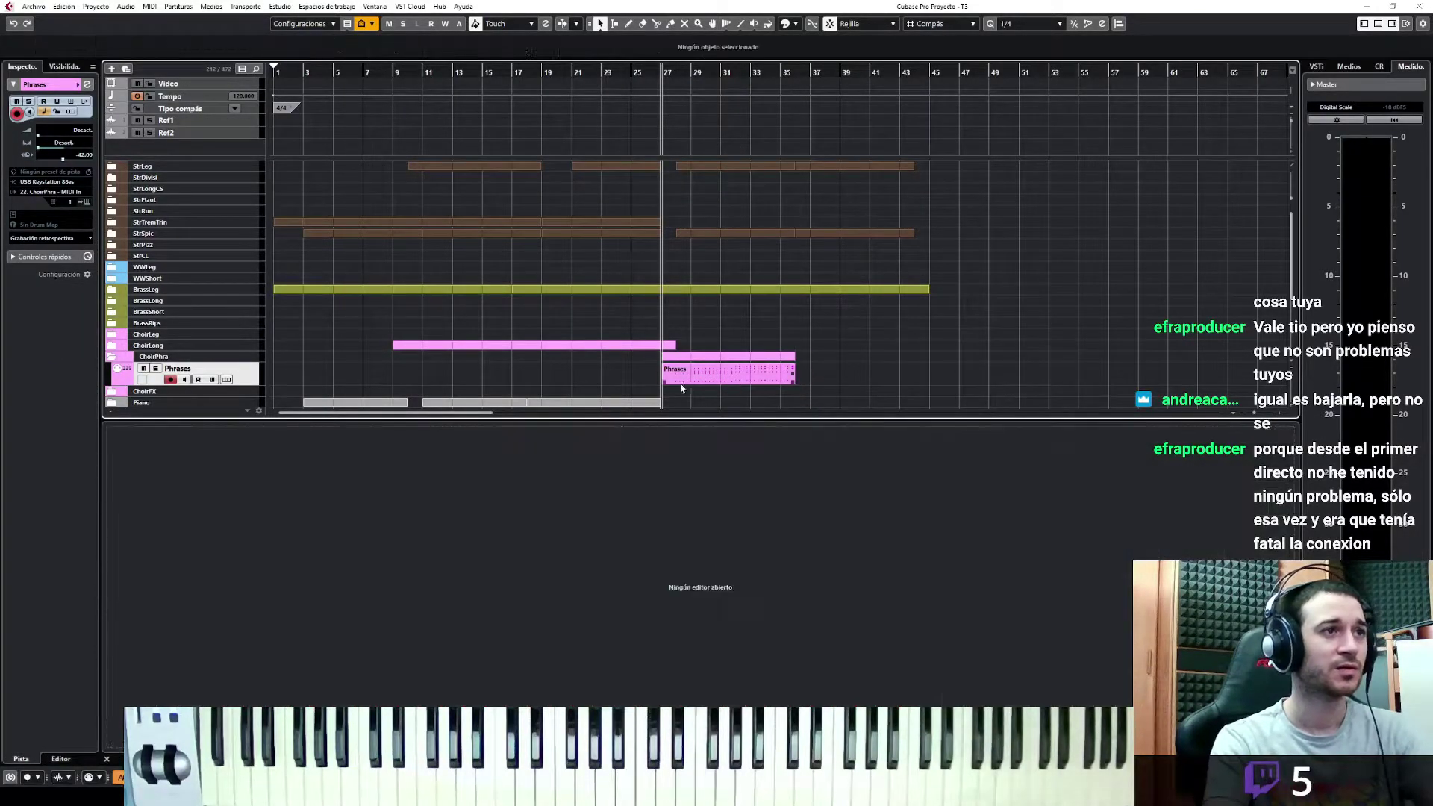
{"action": "left_click_drag", "start_coordinate": [679, 381], "coordinate": [845, 376]}
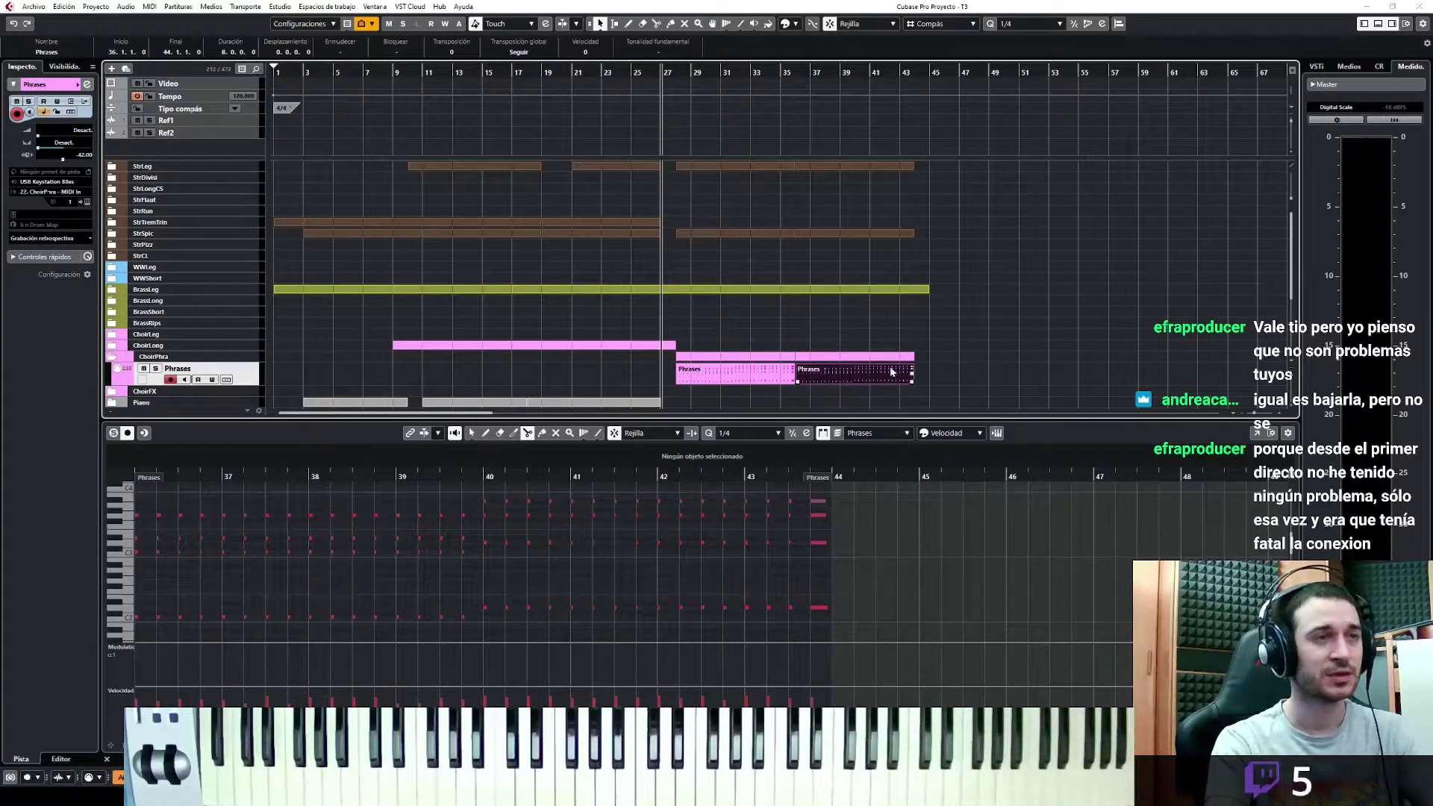
Check the copied Phrases part's notes in the note editor, close it, and listen to the section with the choir
{"action": "double_click", "coordinate": [888, 371]}
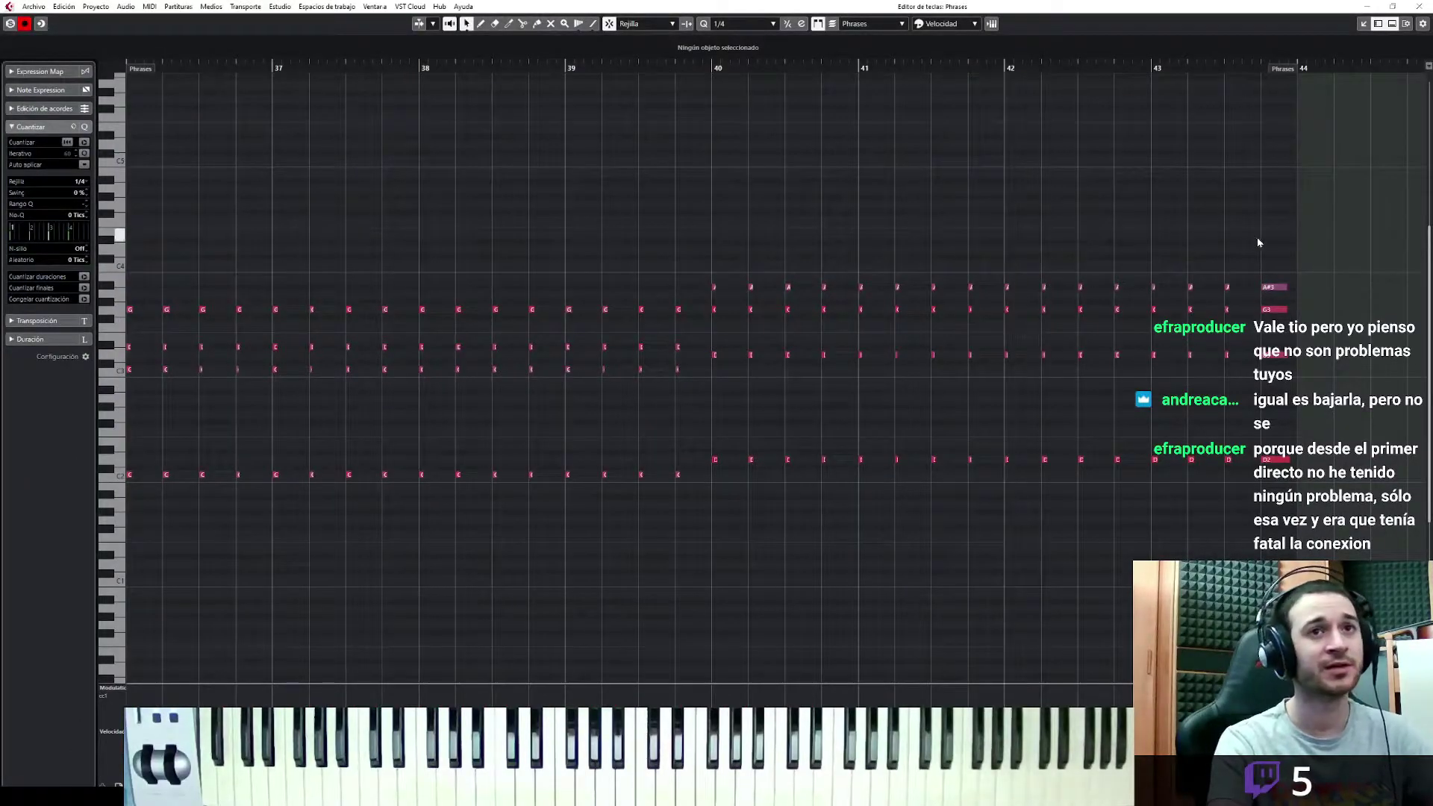
{"action": "left_click_drag", "start_coordinate": [1046, 310], "coordinate": [115, 319]}
{"action": "key", "text": "Return"}
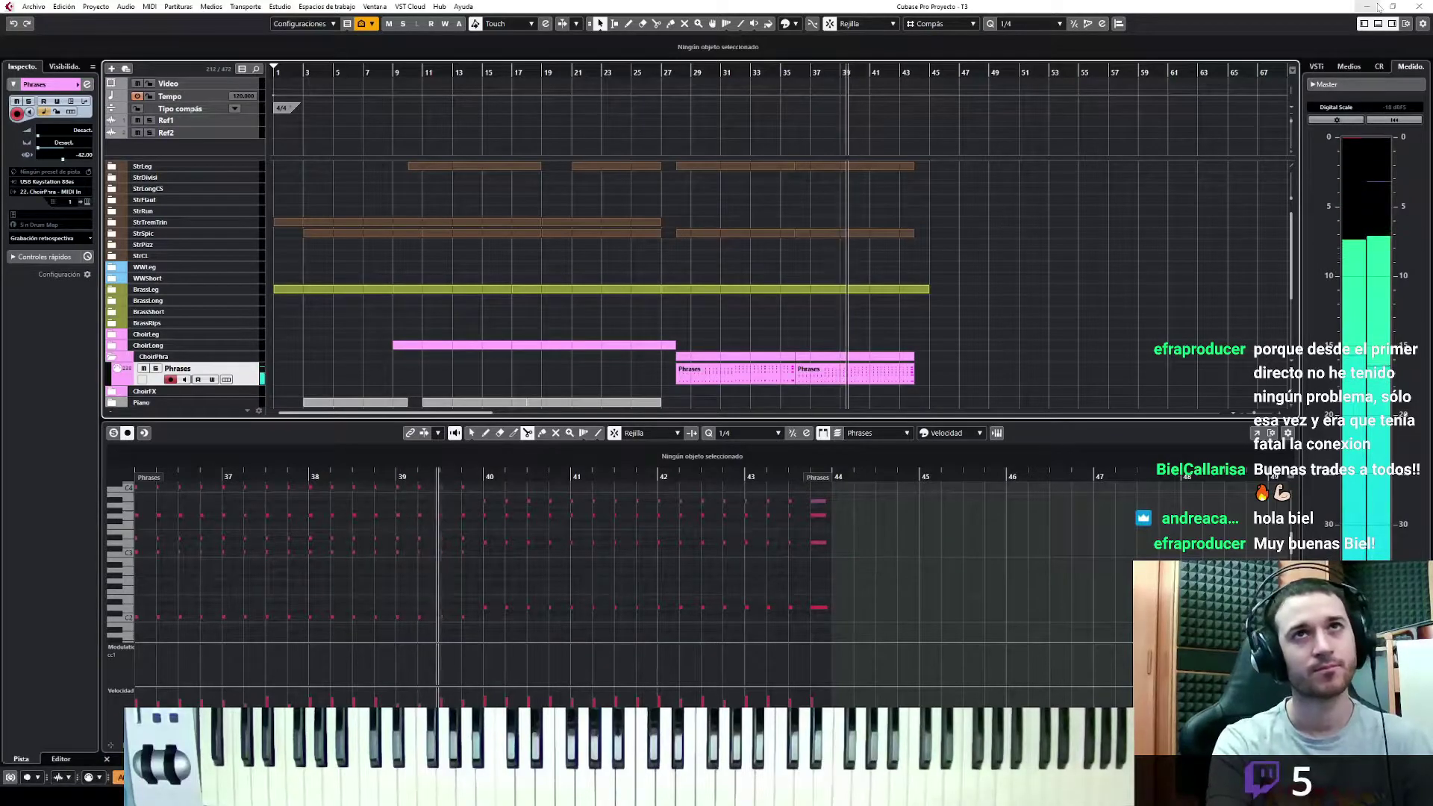
{"action": "key", "text": "ctrl+e"}
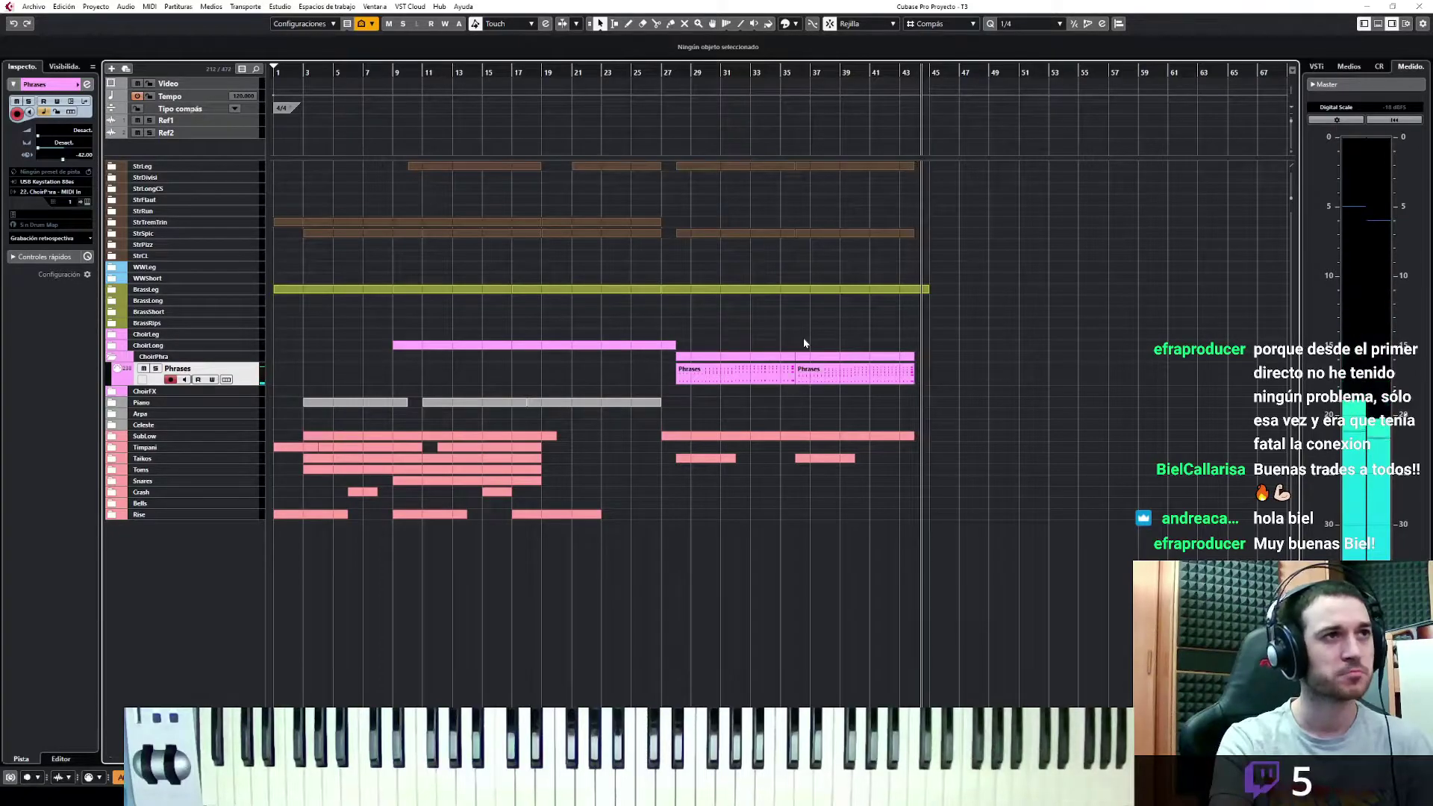
{"action": "key", "text": "space"}
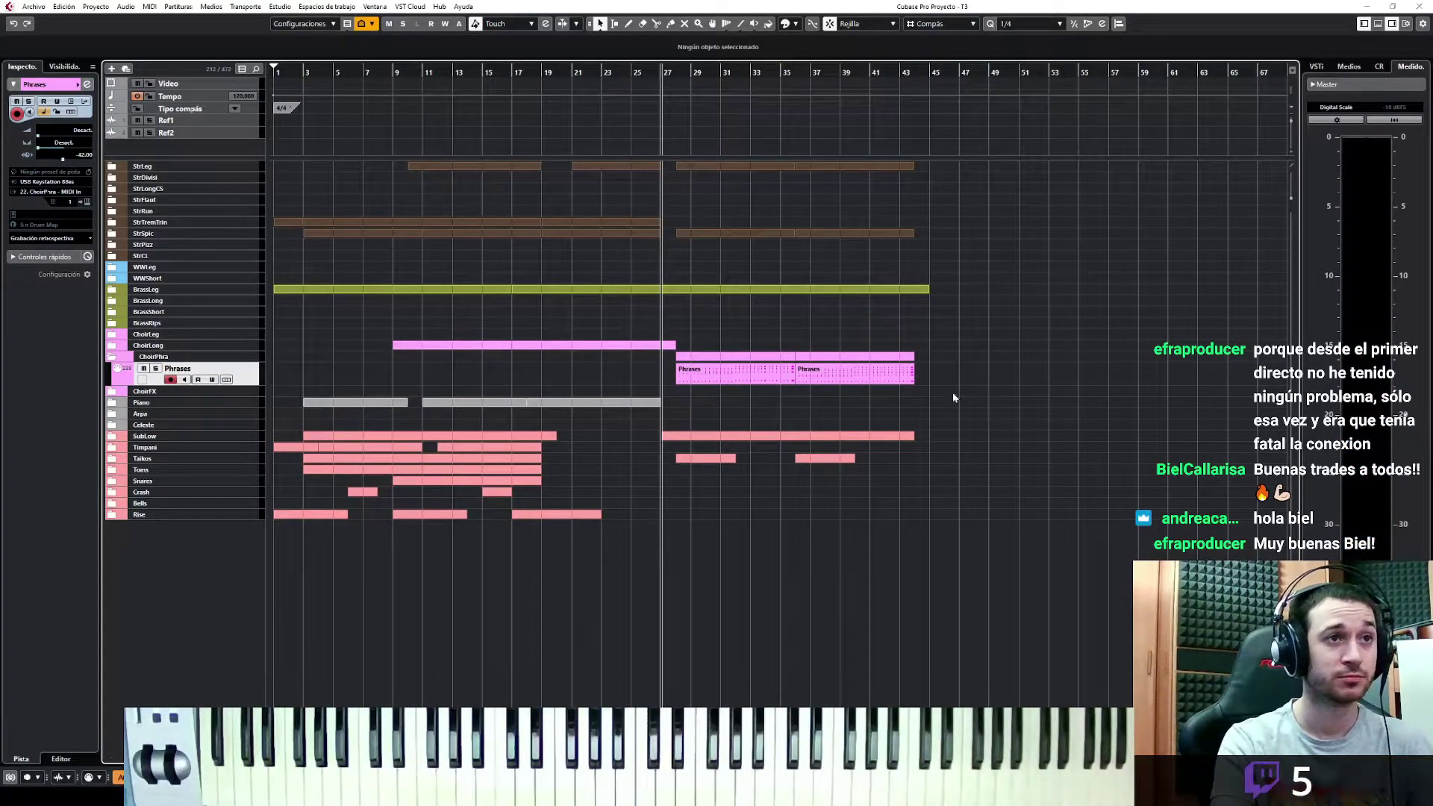
Extend the second Phrases part to bar 46 and render both Phrases parts in place with the current settings
{"action": "left_click_drag", "start_coordinate": [758, 385], "coordinate": [758, 386]}
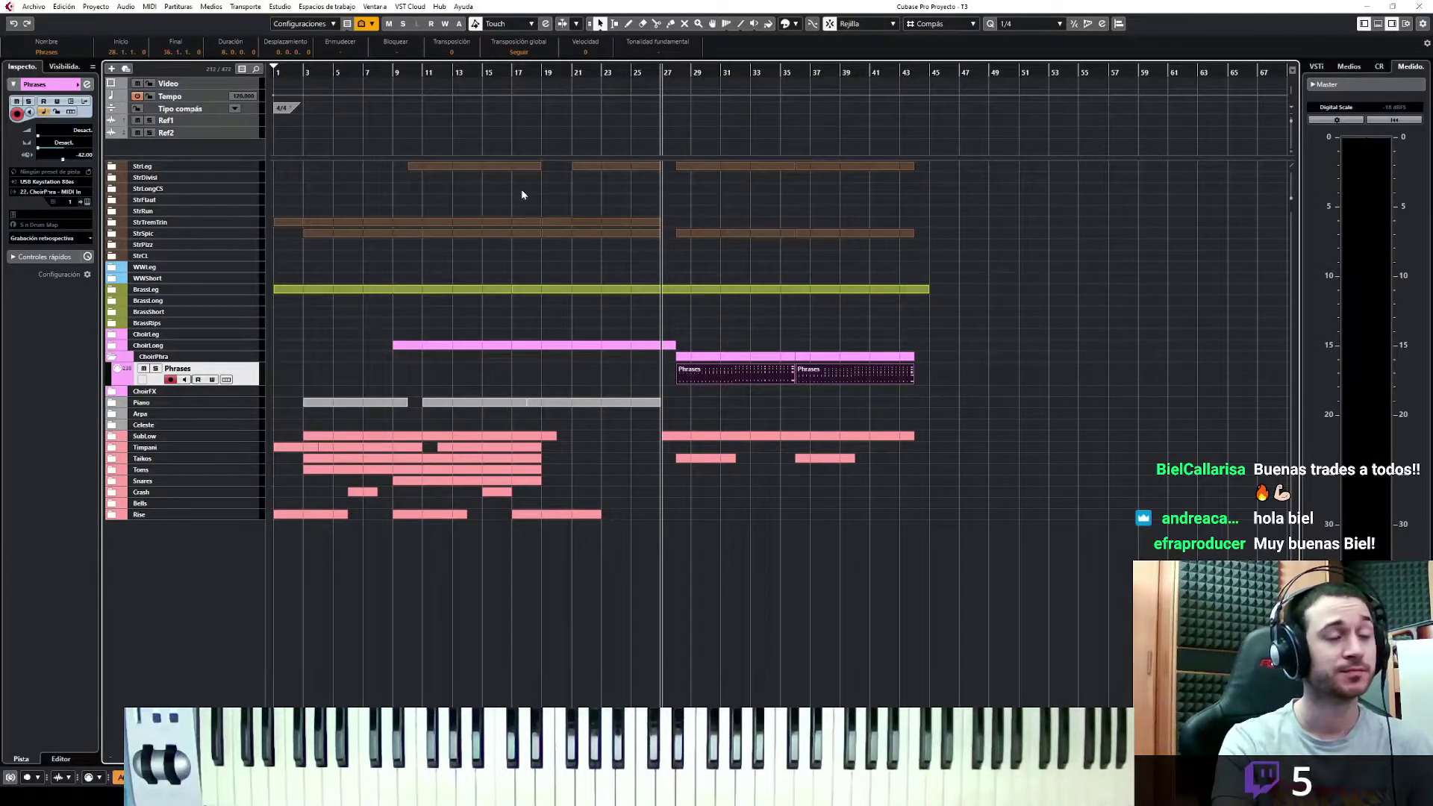
{"action": "left_click", "coordinate": [914, 379]}
{"action": "left_click_drag", "start_coordinate": [912, 379], "coordinate": [933, 381]}
{"action": "left_click_drag", "start_coordinate": [1085, 389], "coordinate": [691, 364]}
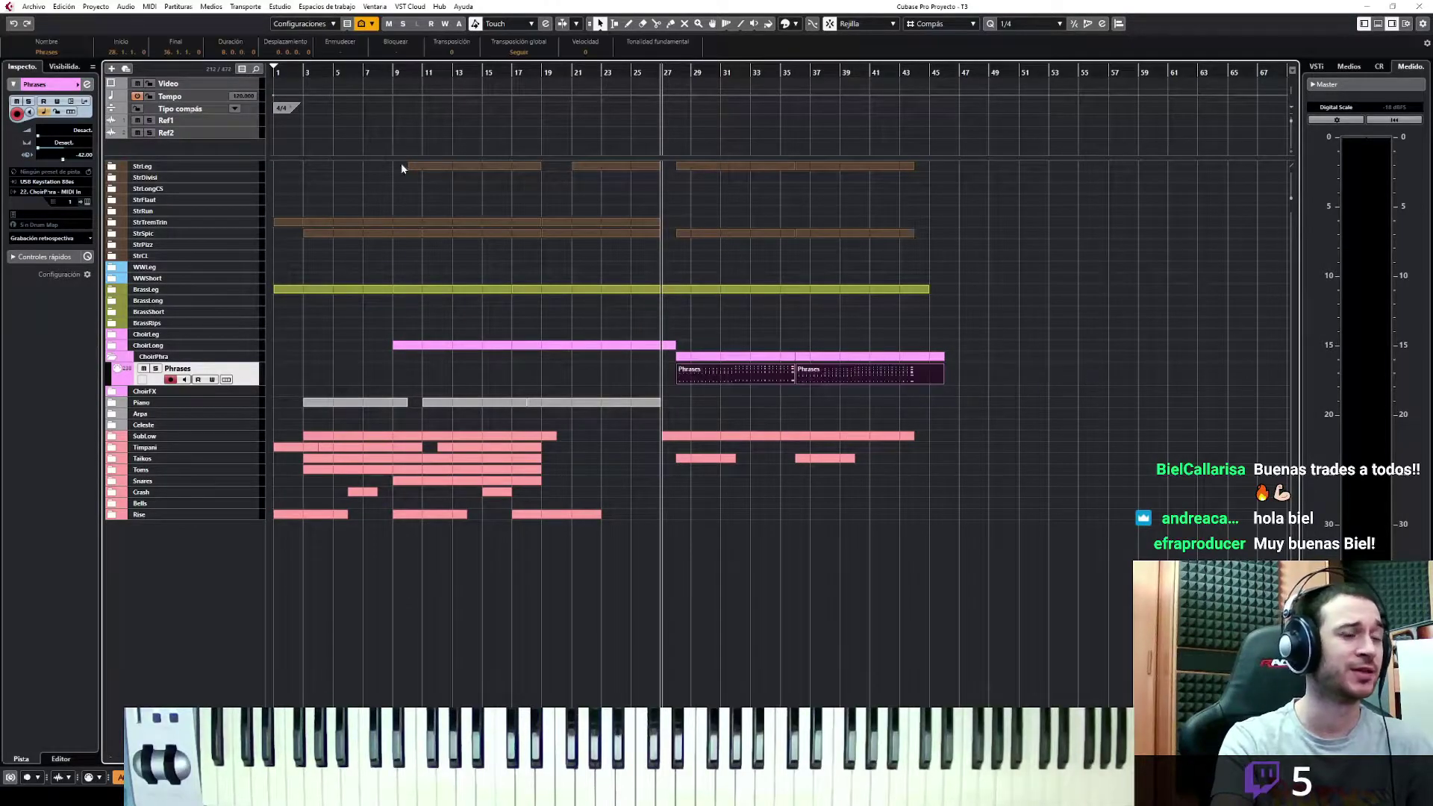
{"action": "left_click", "coordinate": [71, 7]}
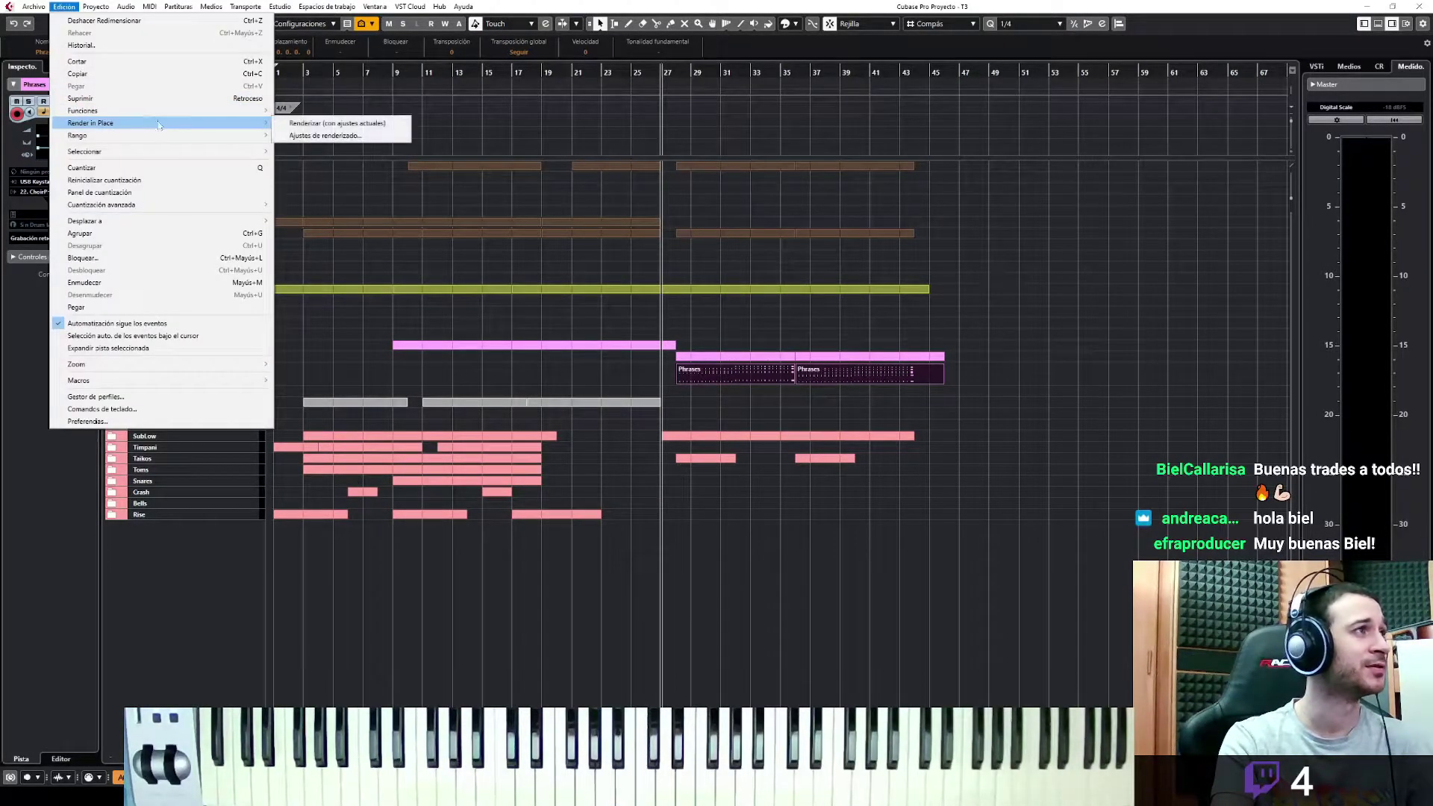
{"action": "left_click", "coordinate": [345, 123]}
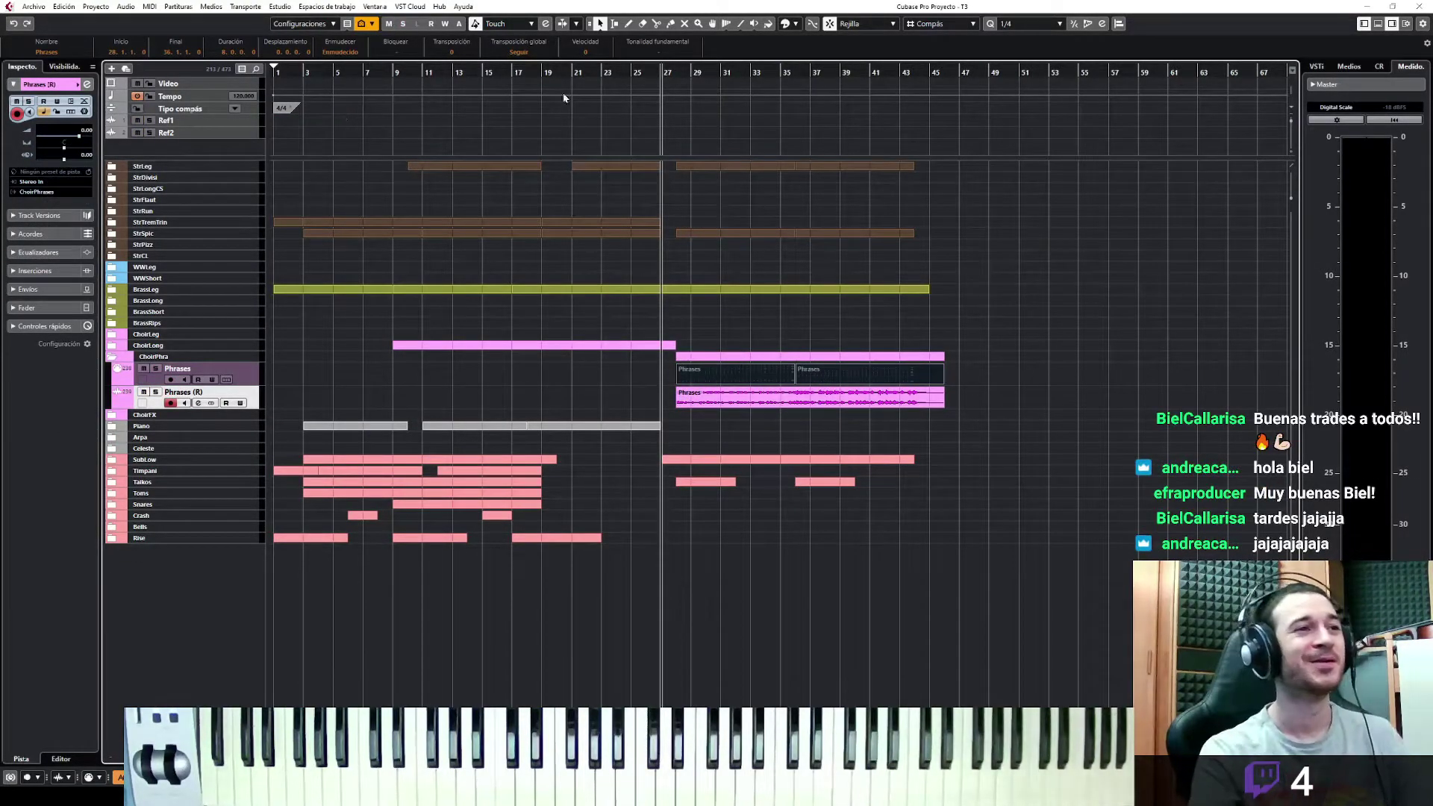
Delete the original Phrases MIDI parts and play the rendered Phrases (R) track in solo
{"action": "left_click_drag", "start_coordinate": [986, 371], "coordinate": [616, 379]}
{"action": "key", "text": "Delete"}
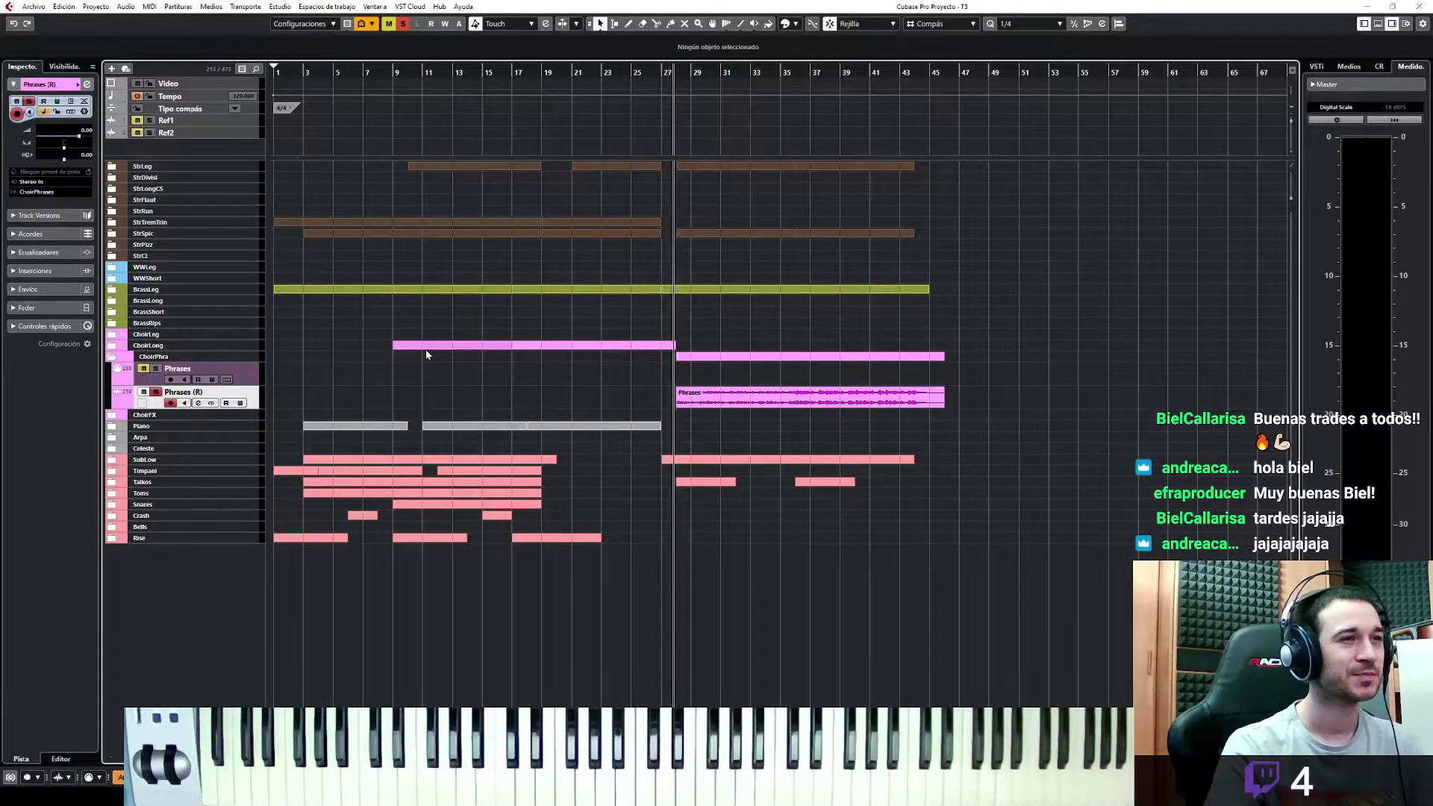
{"action": "key", "text": "space"}
Add a very short fade-in at bar 28 to the rendered Phrases event and listen to its start
{"action": "key", "text": "h"}
{"action": "key", "text": "h"}
{"action": "key", "text": "h"}
{"action": "key", "text": "h"}
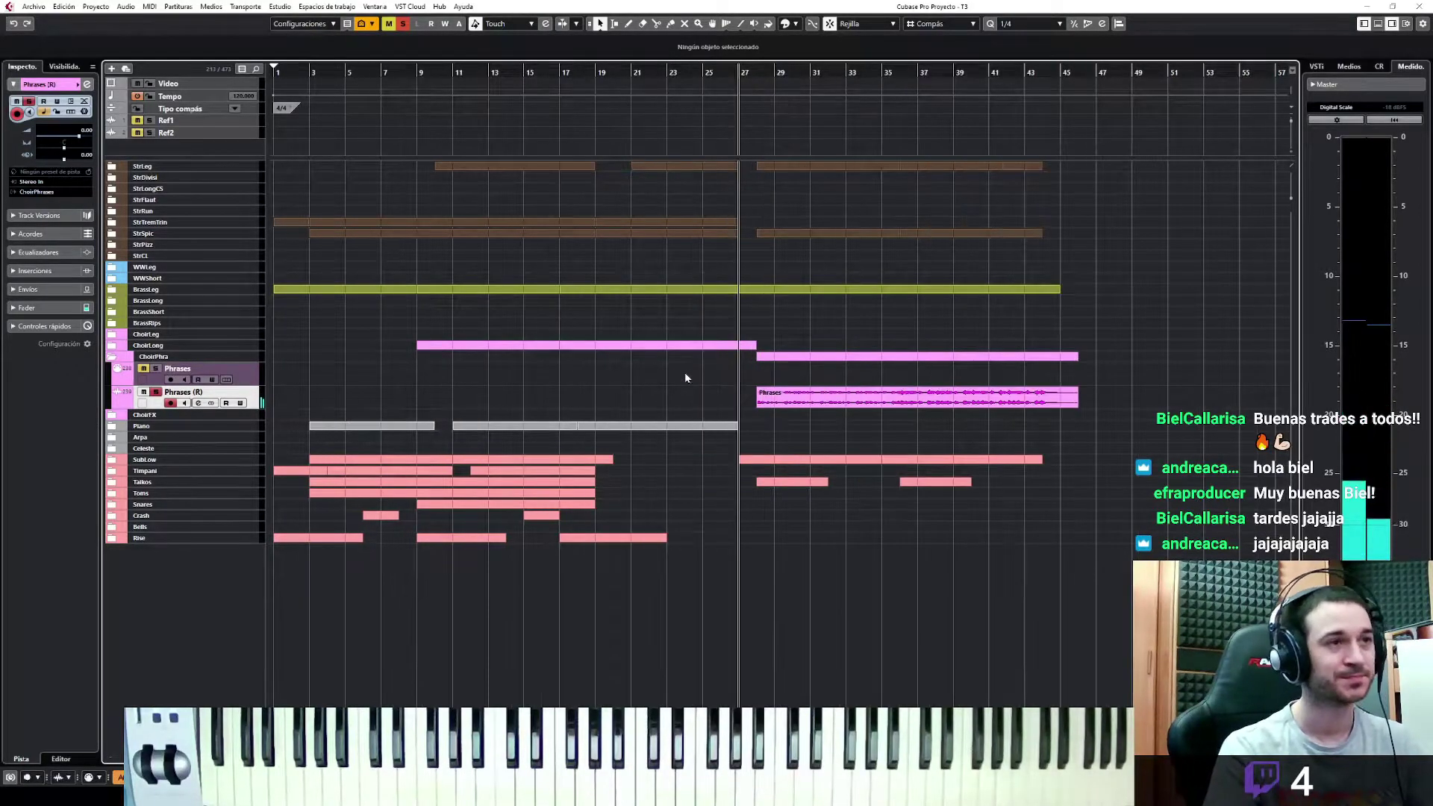
{"action": "left_click", "coordinate": [924, 401]}
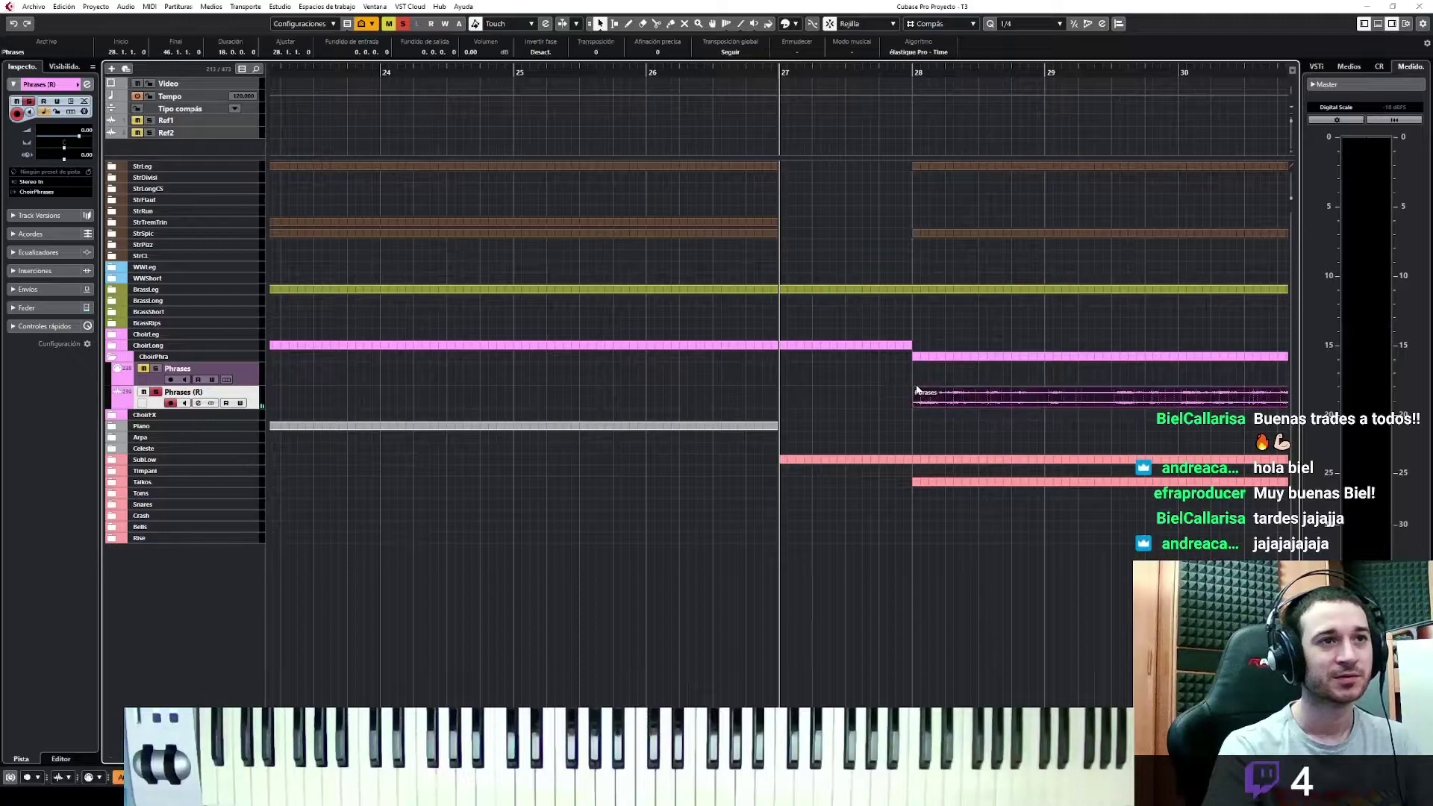
{"action": "key", "text": "space"}
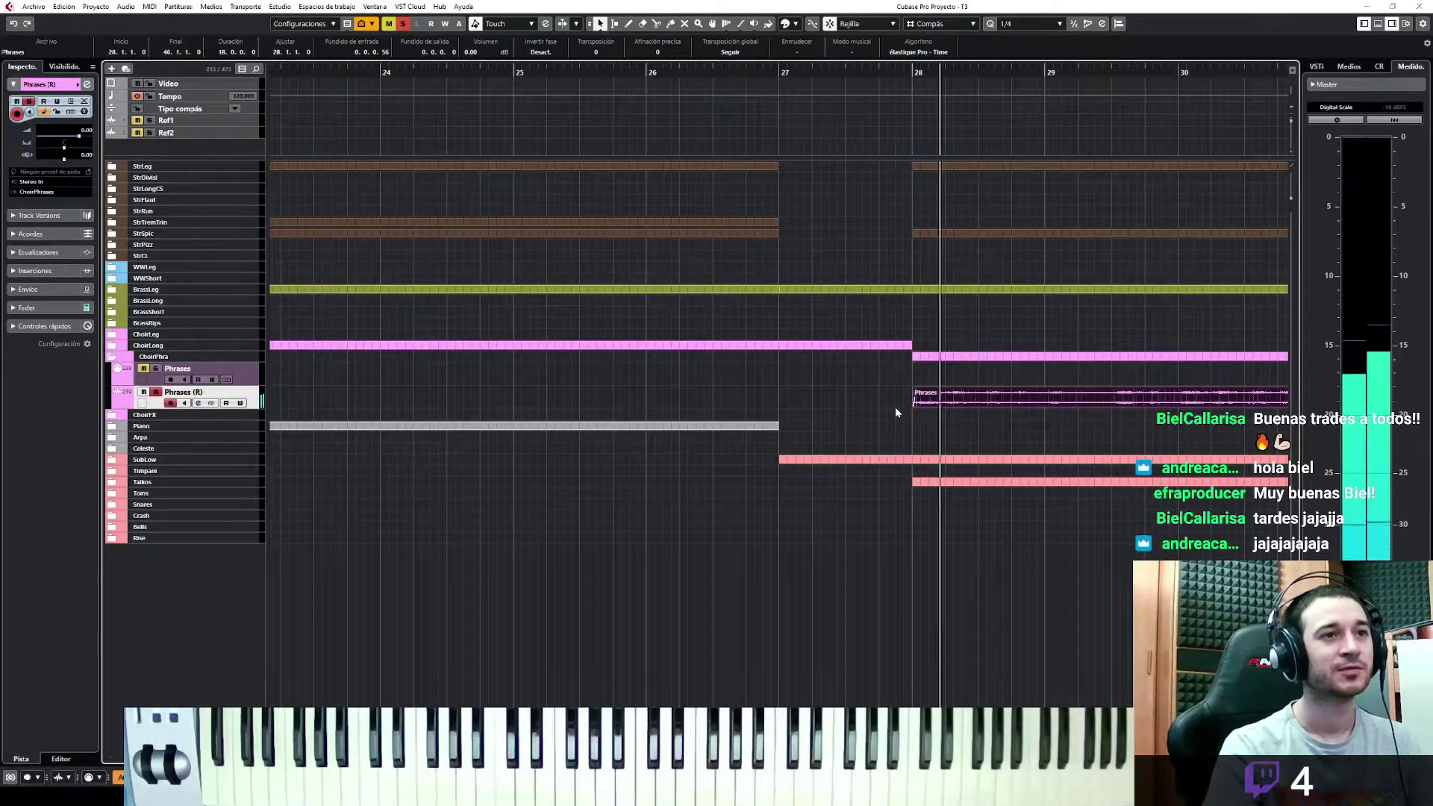
{"action": "key", "text": "g"}
{"action": "key", "text": "g"}
{"action": "key", "text": "g"}
{"action": "key", "text": "g"}
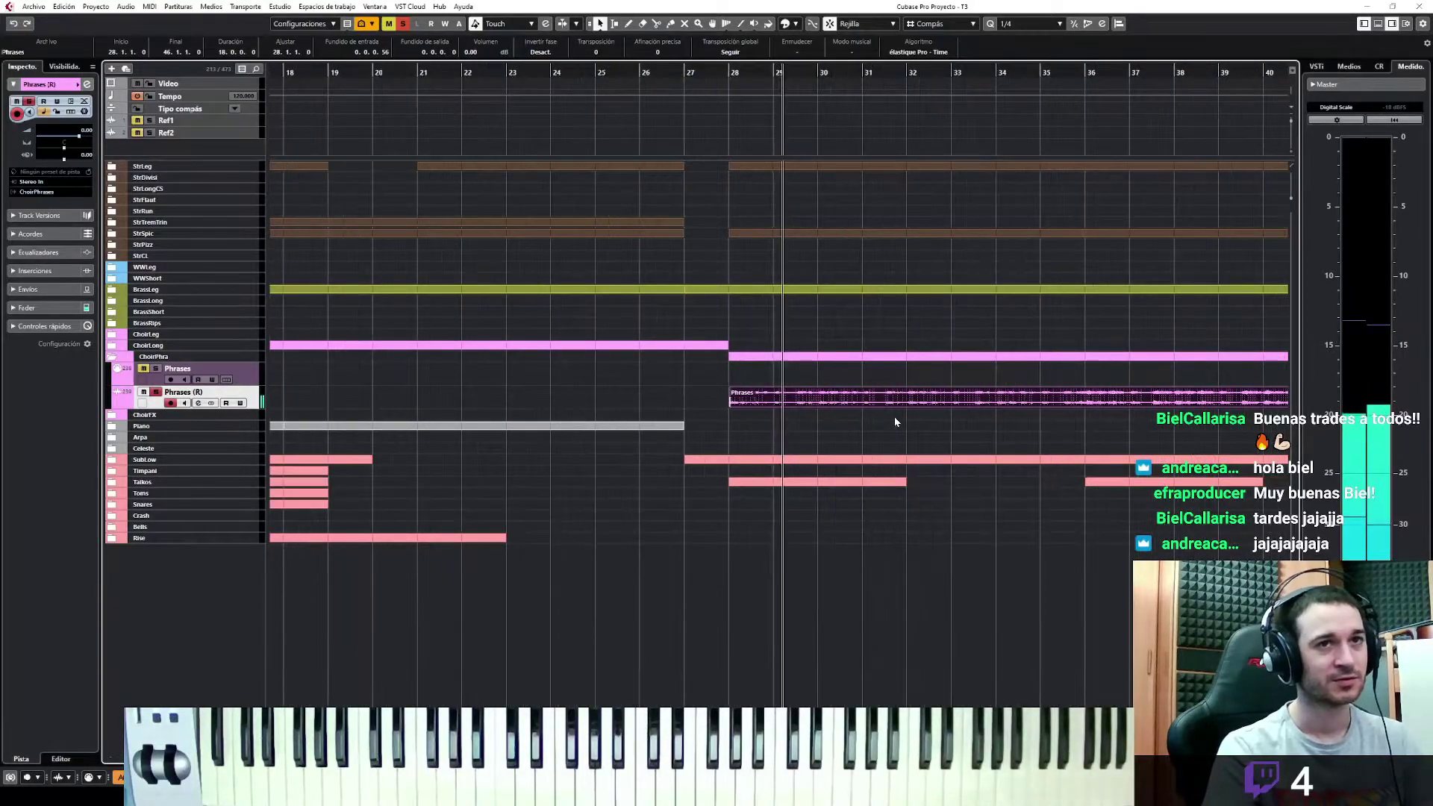
{"action": "left_click", "coordinate": [894, 419]}
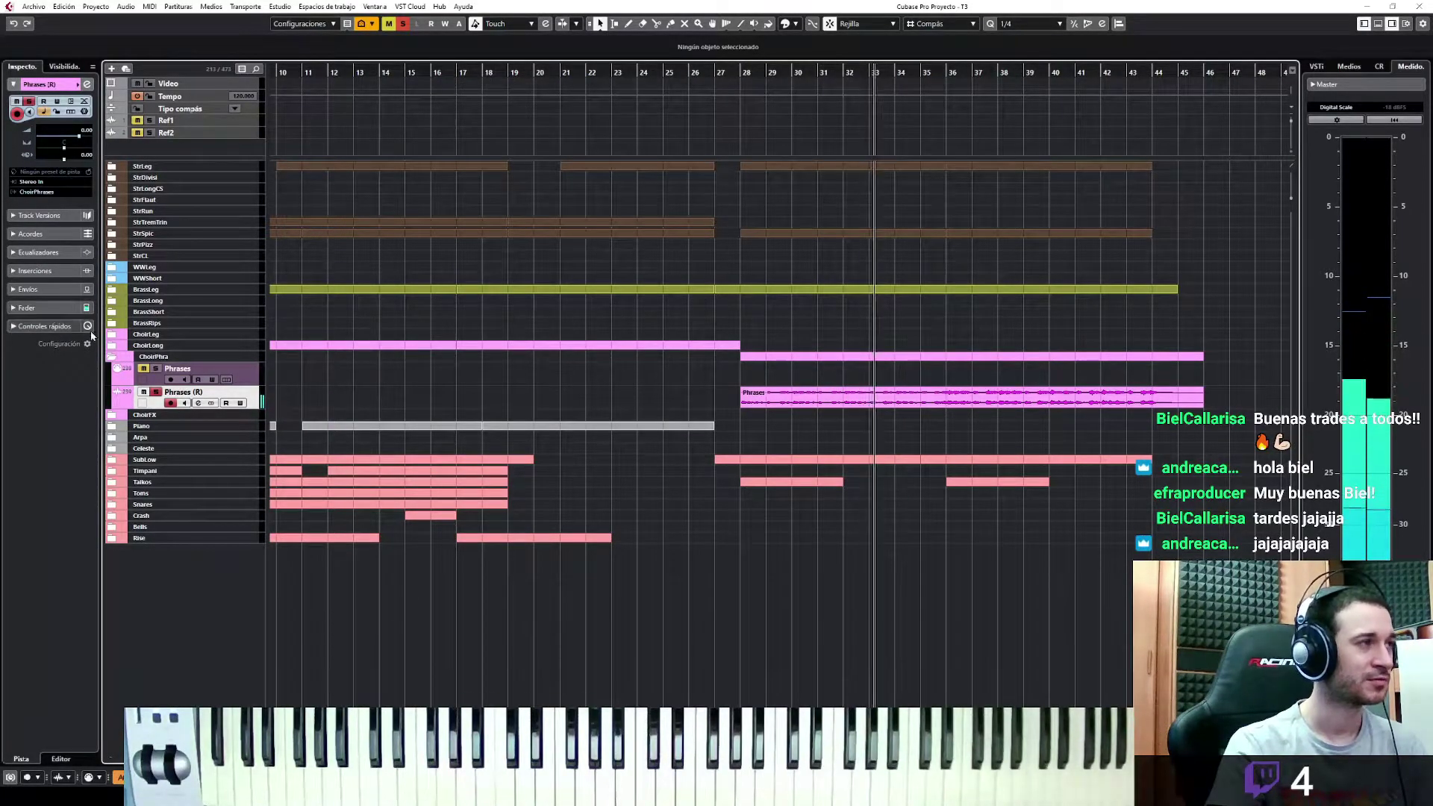
Show the Phrases (R) track's fader, take the track out of solo, and collapse the ChoirPhra folder
{"action": "left_click", "coordinate": [49, 308]}
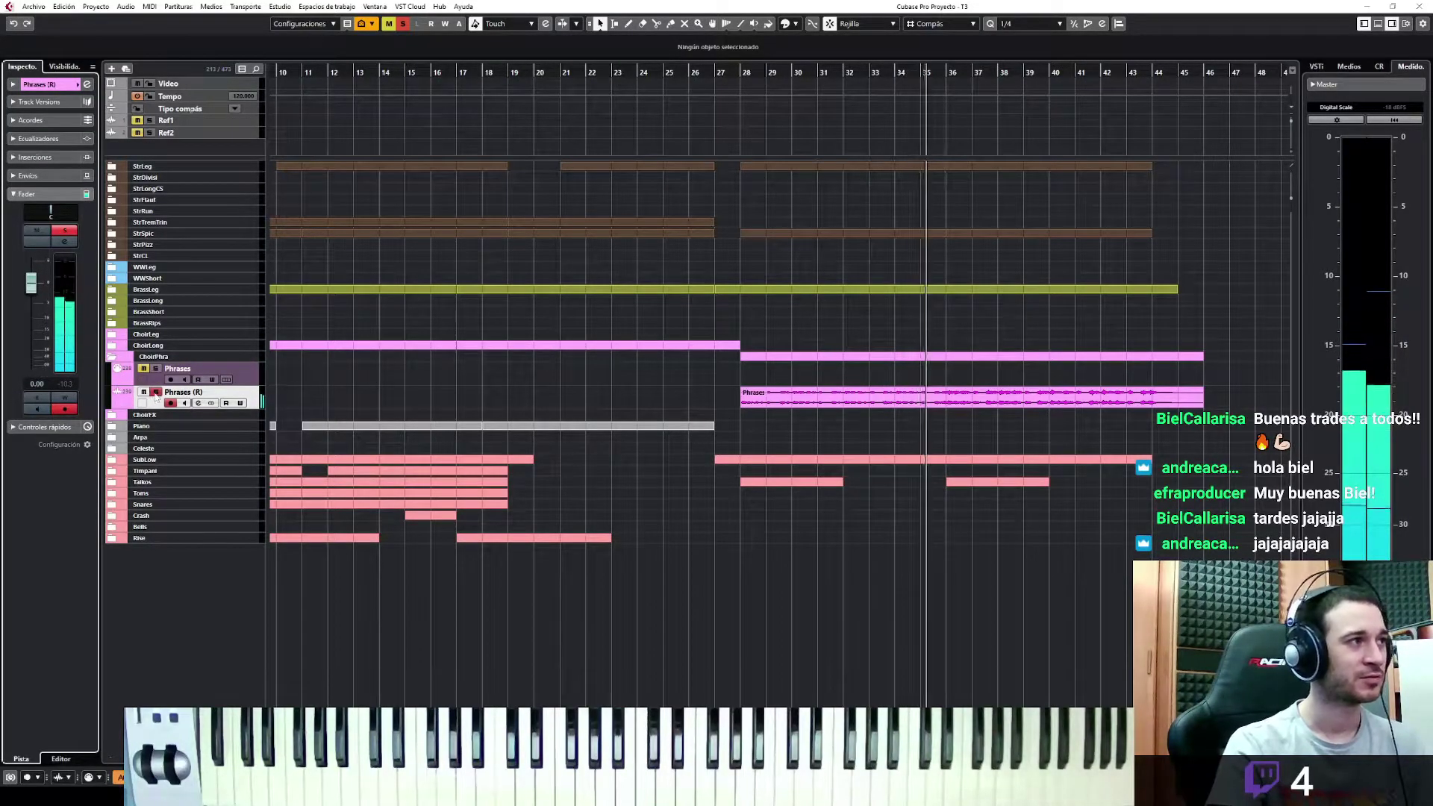
{"action": "left_click", "coordinate": [156, 392]}
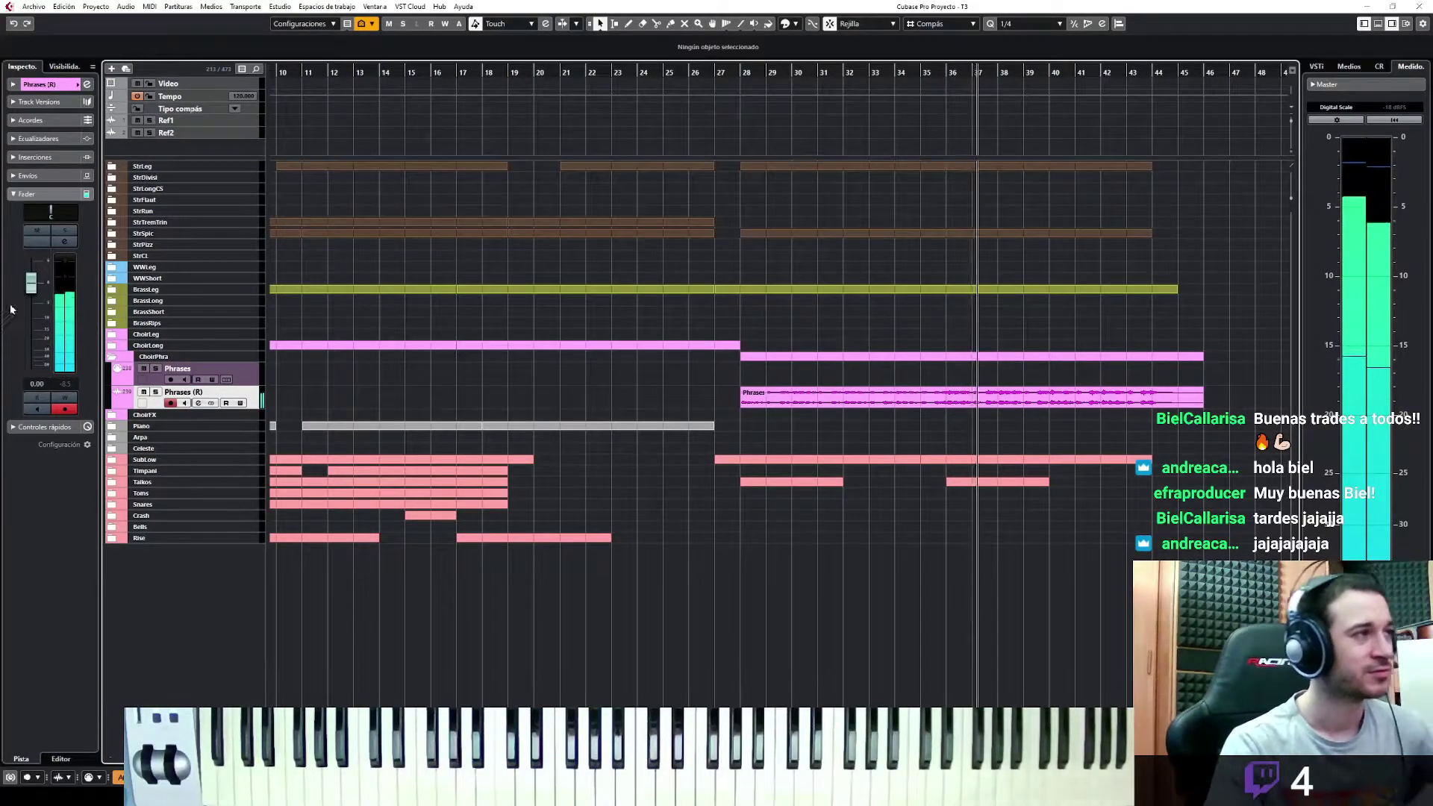
{"action": "left_click", "coordinate": [123, 350]}
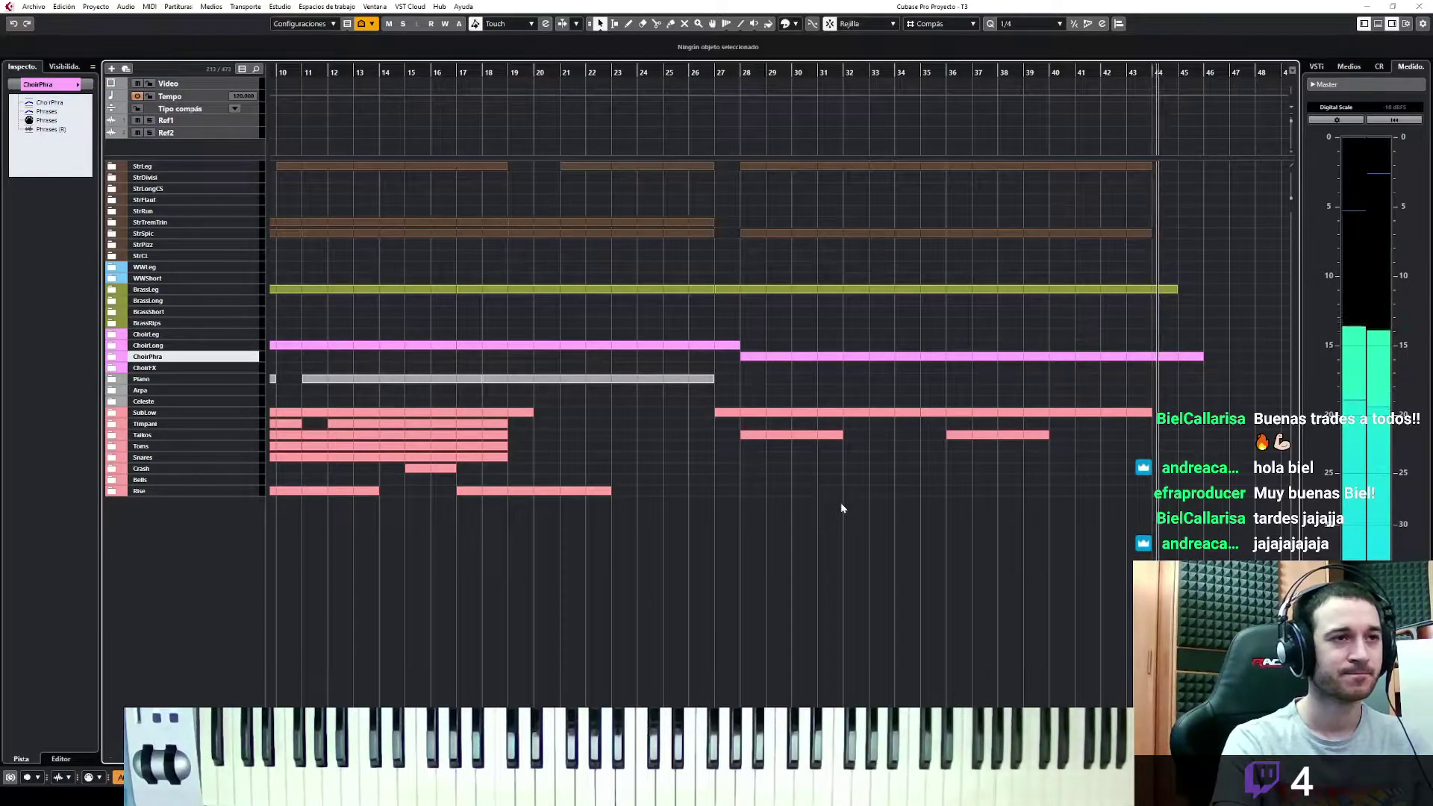
Show the full arrangement's length and expand the Rise and Timpani folders
{"action": "key", "text": "space"}
{"action": "key", "text": "shift+f"}
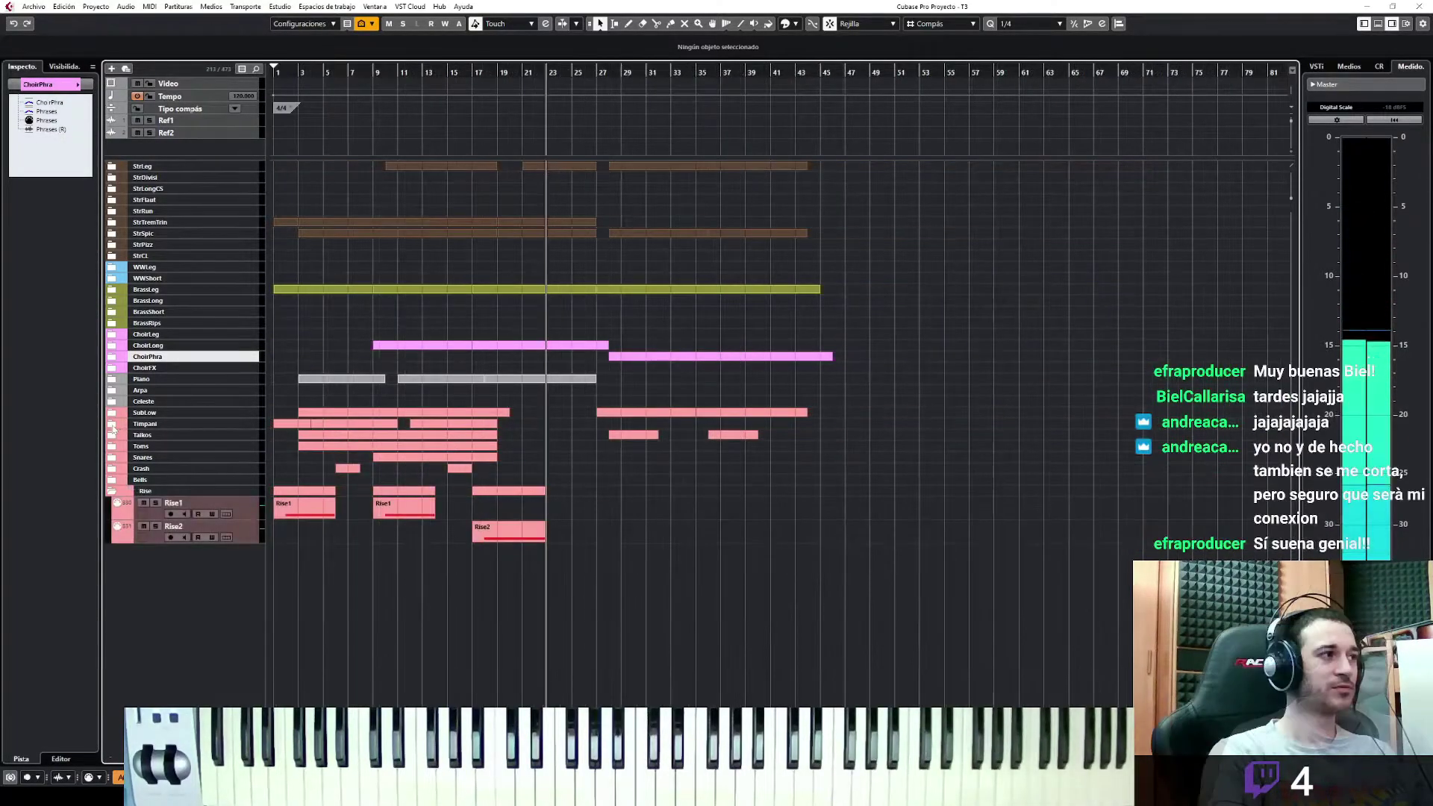
{"action": "left_click", "coordinate": [112, 423]}
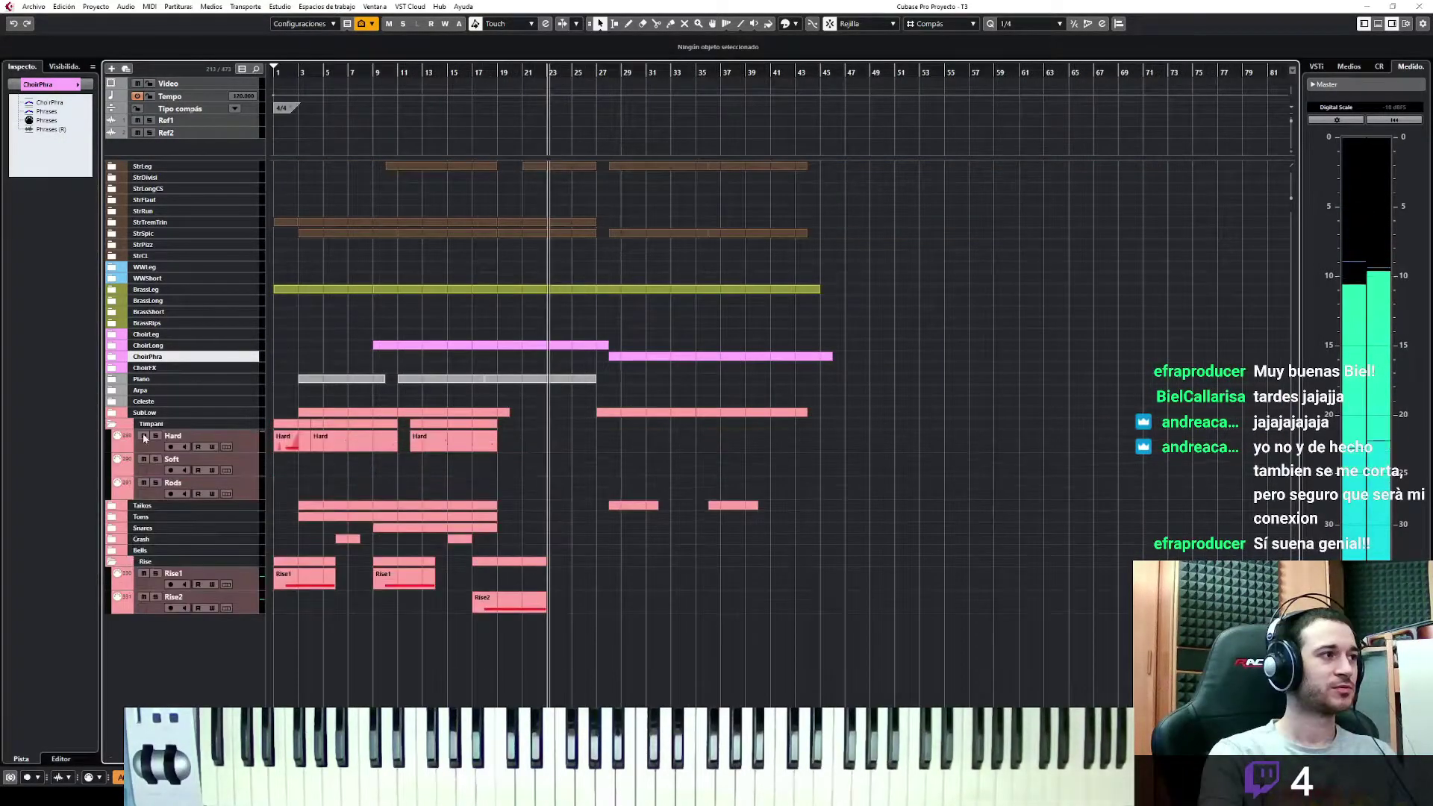
Insert the retrospective recording on the timpani Hard track as a linear take at bars 26–29
{"action": "left_click", "coordinate": [243, 450]}
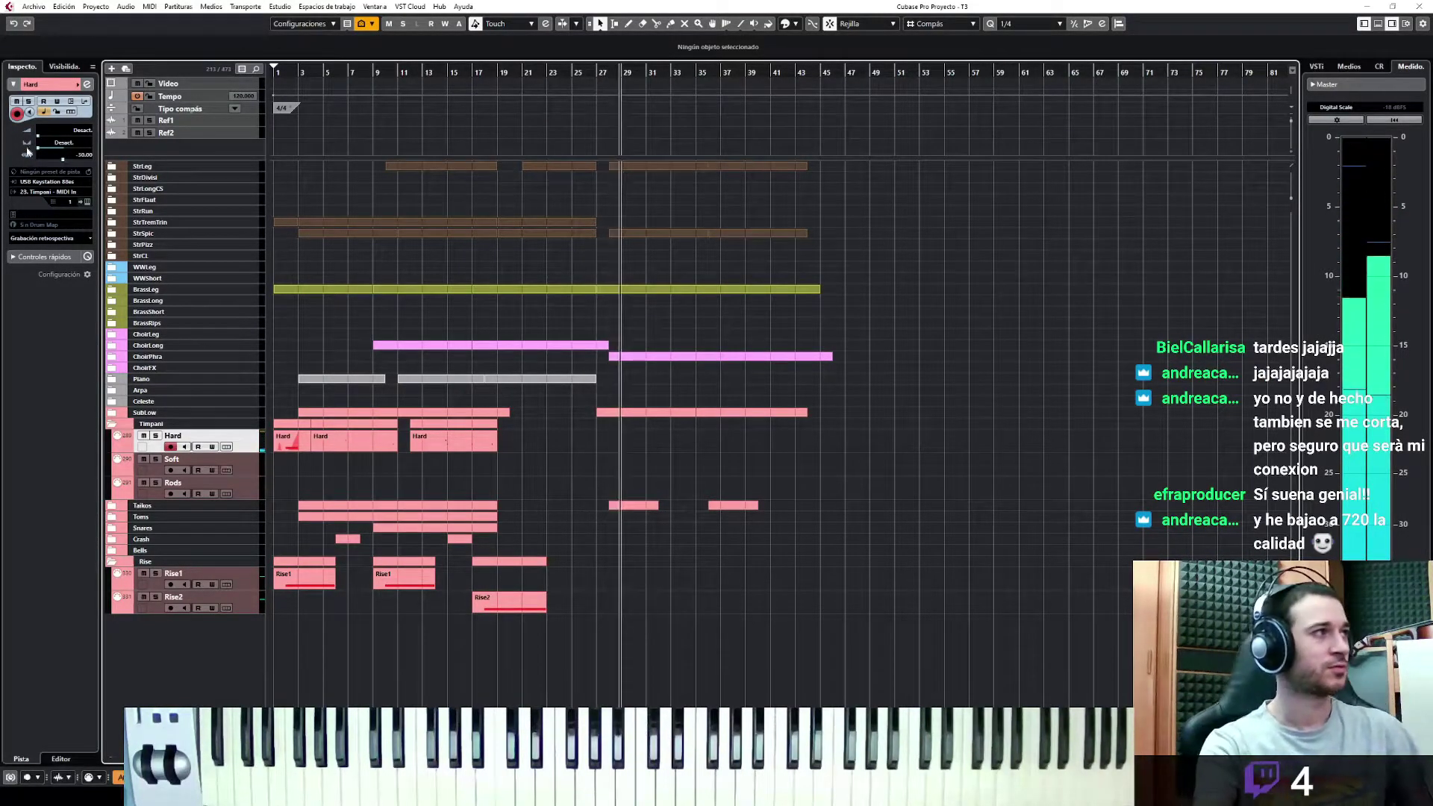
{"action": "left_click", "coordinate": [45, 238]}
{"action": "left_click", "coordinate": [33, 250]}
Fit the C3 note of the new Hard part exactly to bar 27 in the key editor and return to the arrangement
{"action": "key", "text": "ctrl+e"}
{"action": "key", "text": "1"}
{"action": "left_click", "coordinate": [410, 376]}
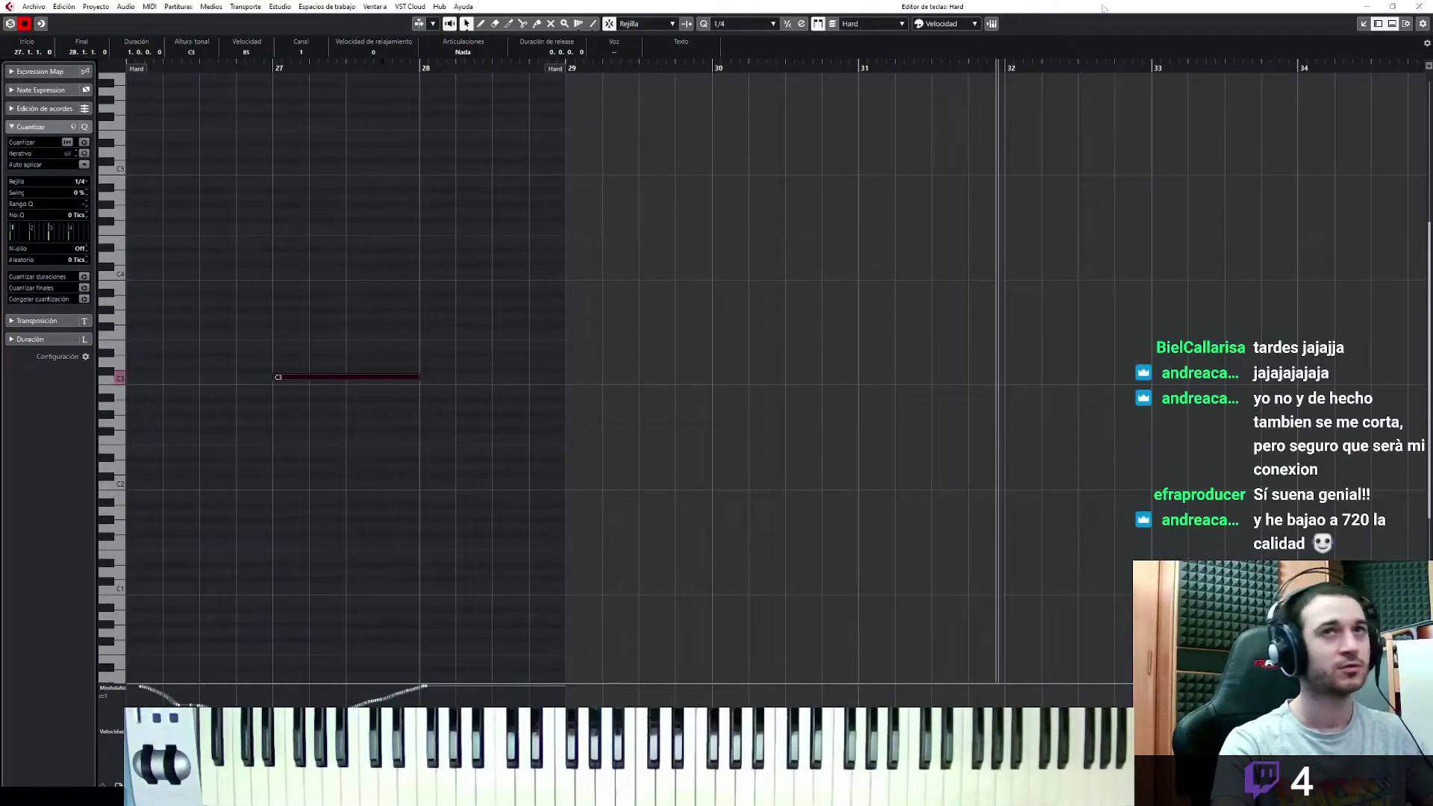
{"action": "left_click", "coordinate": [1363, 25]}
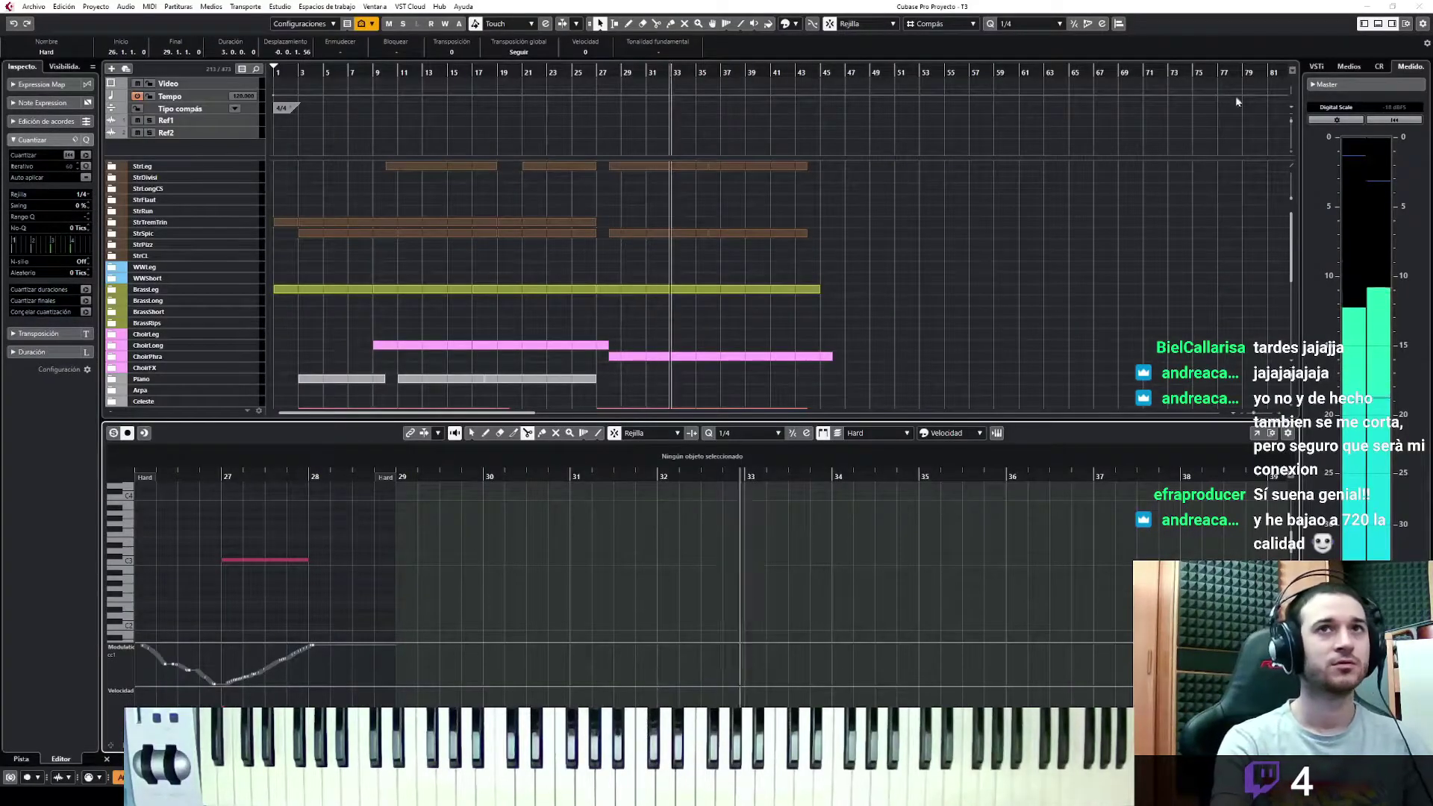
{"action": "left_click", "coordinate": [1377, 23]}
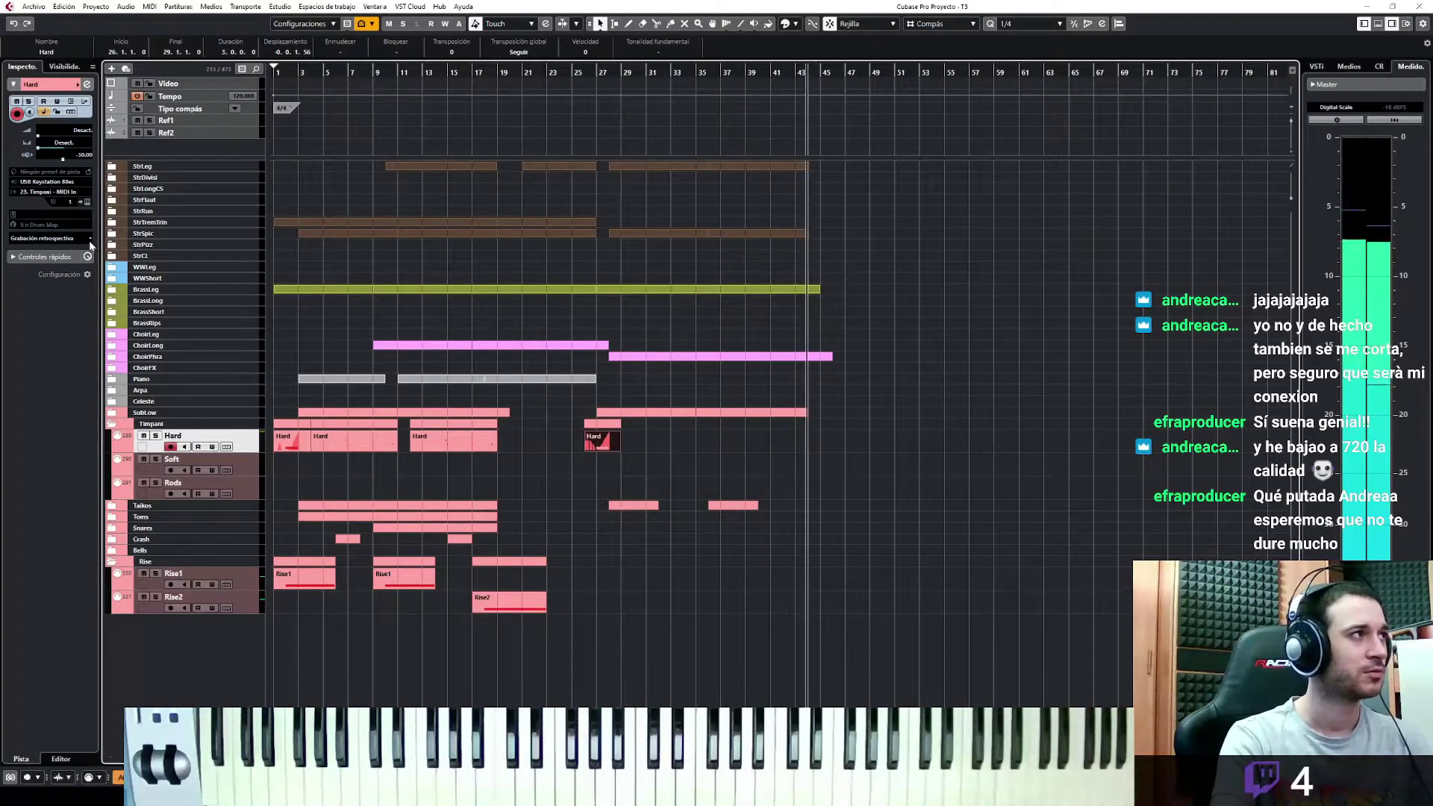
Stop playback and insert a second retrospective timpani take on the Hard track at bars 36–42
{"action": "key", "text": "space"}
{"action": "left_click", "coordinate": [89, 238]}
{"action": "left_click", "coordinate": [91, 254]}
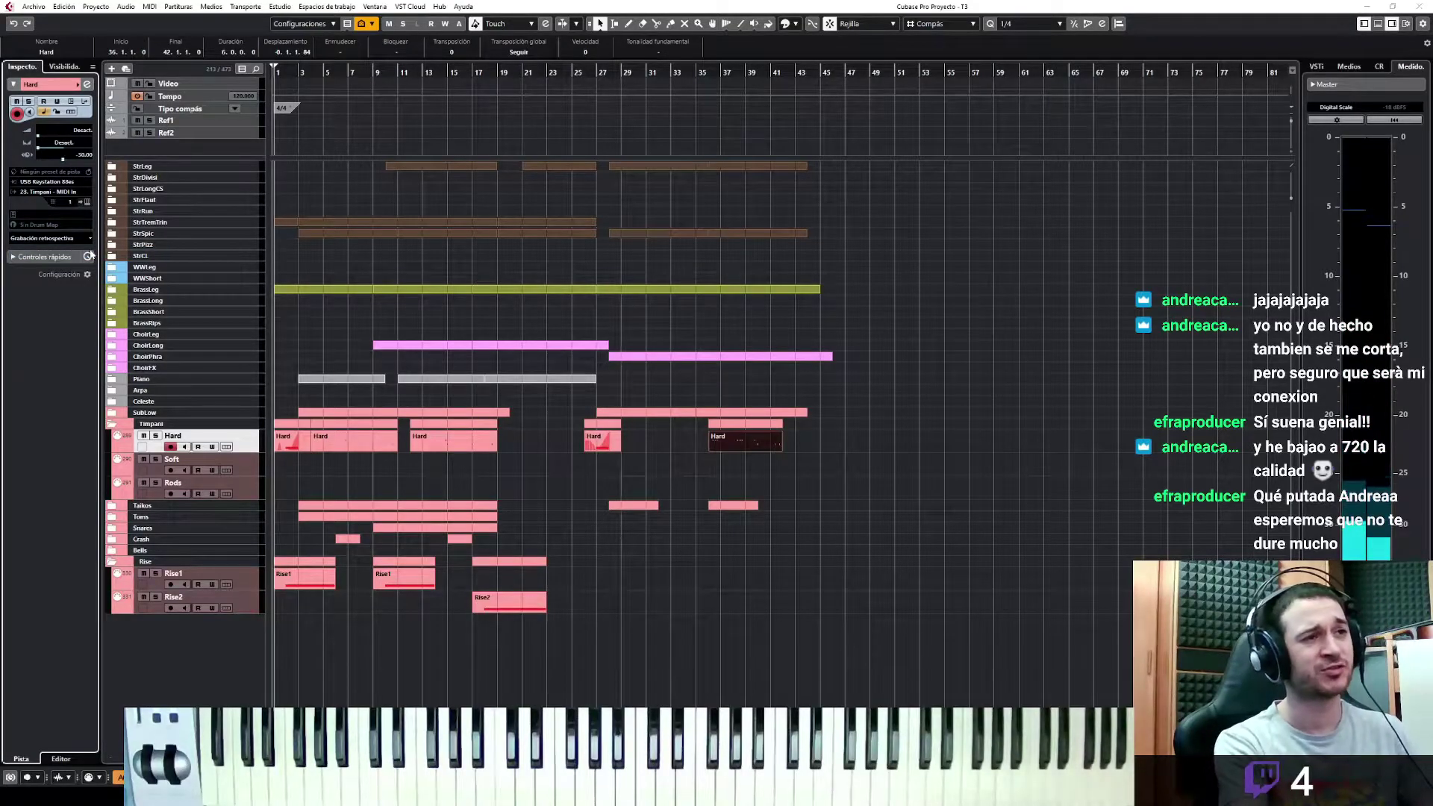
Quantize all notes of the Hard part at bars 36–42 to 1/8 and return to the arrangement
{"action": "key", "text": "Return"}
{"action": "left_click_drag", "start_coordinate": [993, 261], "coordinate": [127, 478]}
{"action": "left_click", "coordinate": [758, 24]}
{"action": "left_click", "coordinate": [751, 76]}
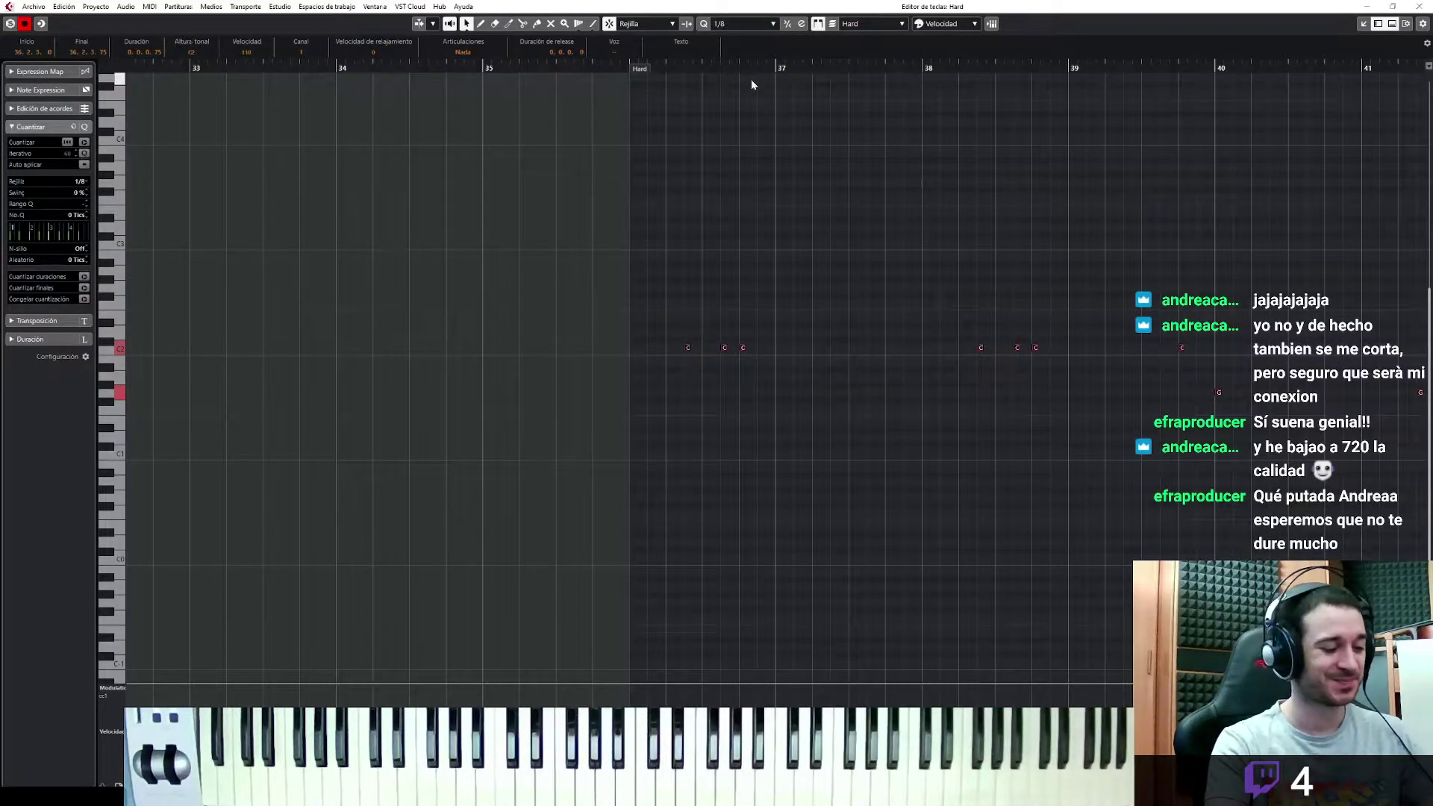
{"action": "key", "text": "g"}
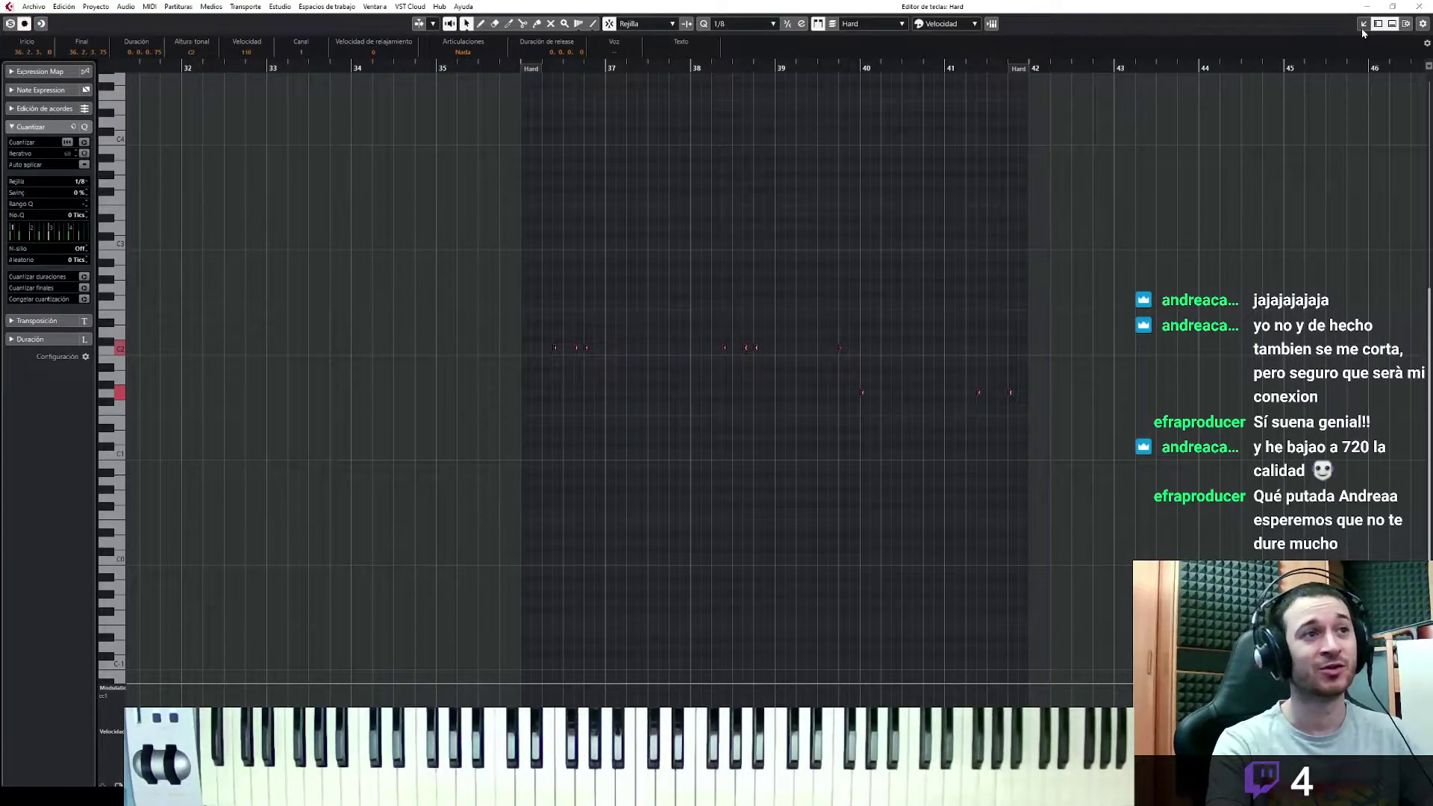
{"action": "left_click", "coordinate": [1362, 25]}
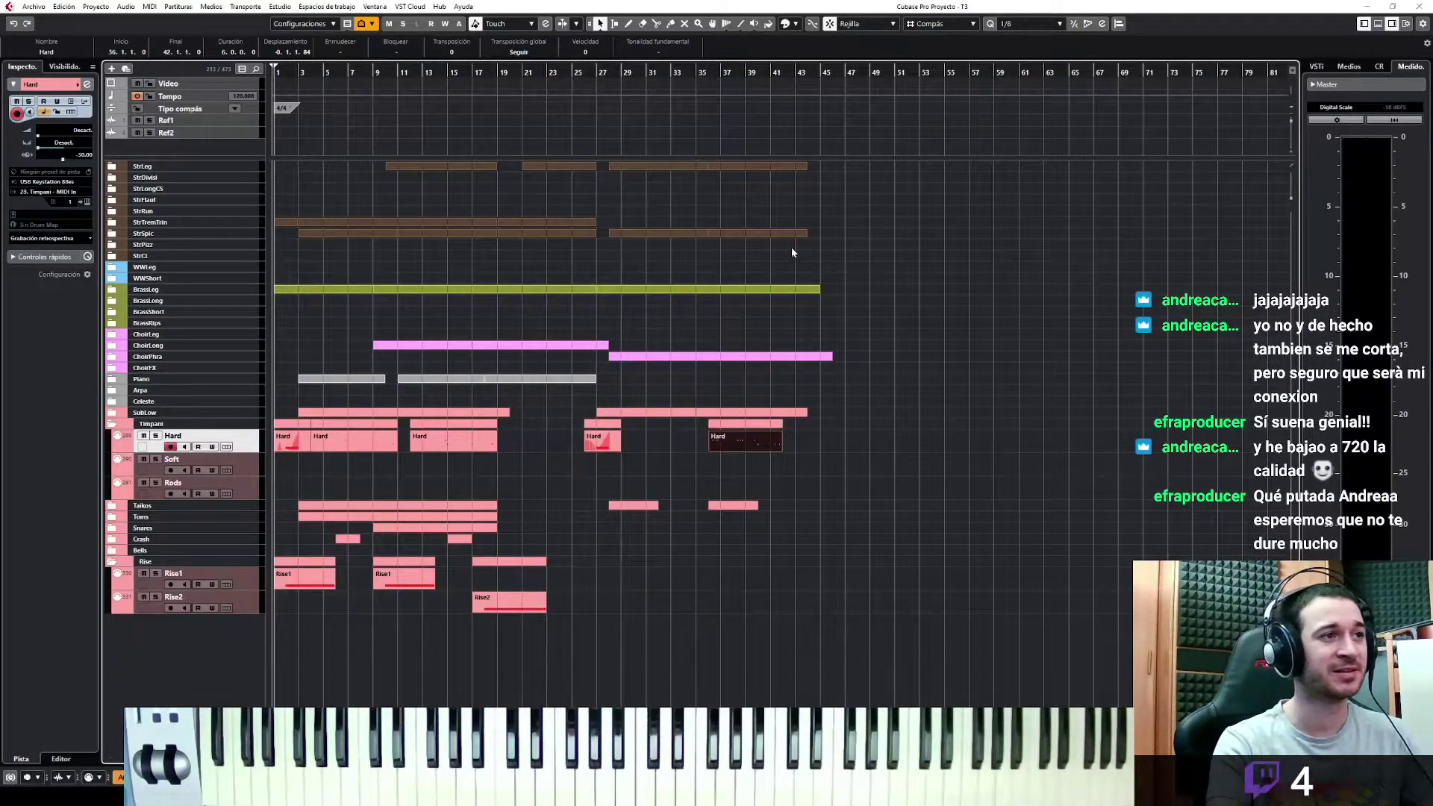
Play the arrangement from about bar 26 to hear the entry of the new timpani part
{"action": "left_click", "coordinate": [596, 72]}
{"action": "key", "text": "space"}
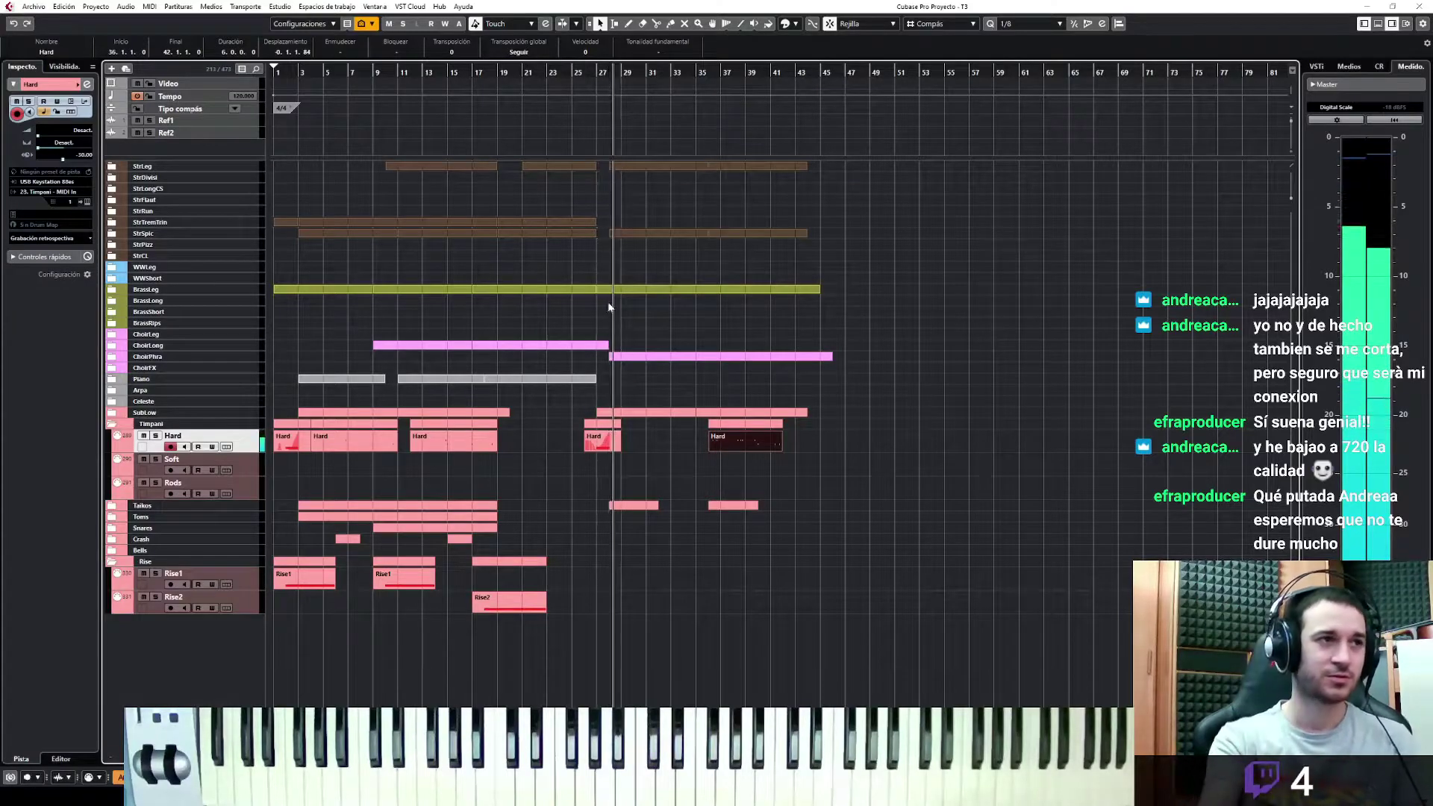
{"action": "key", "text": "space"}
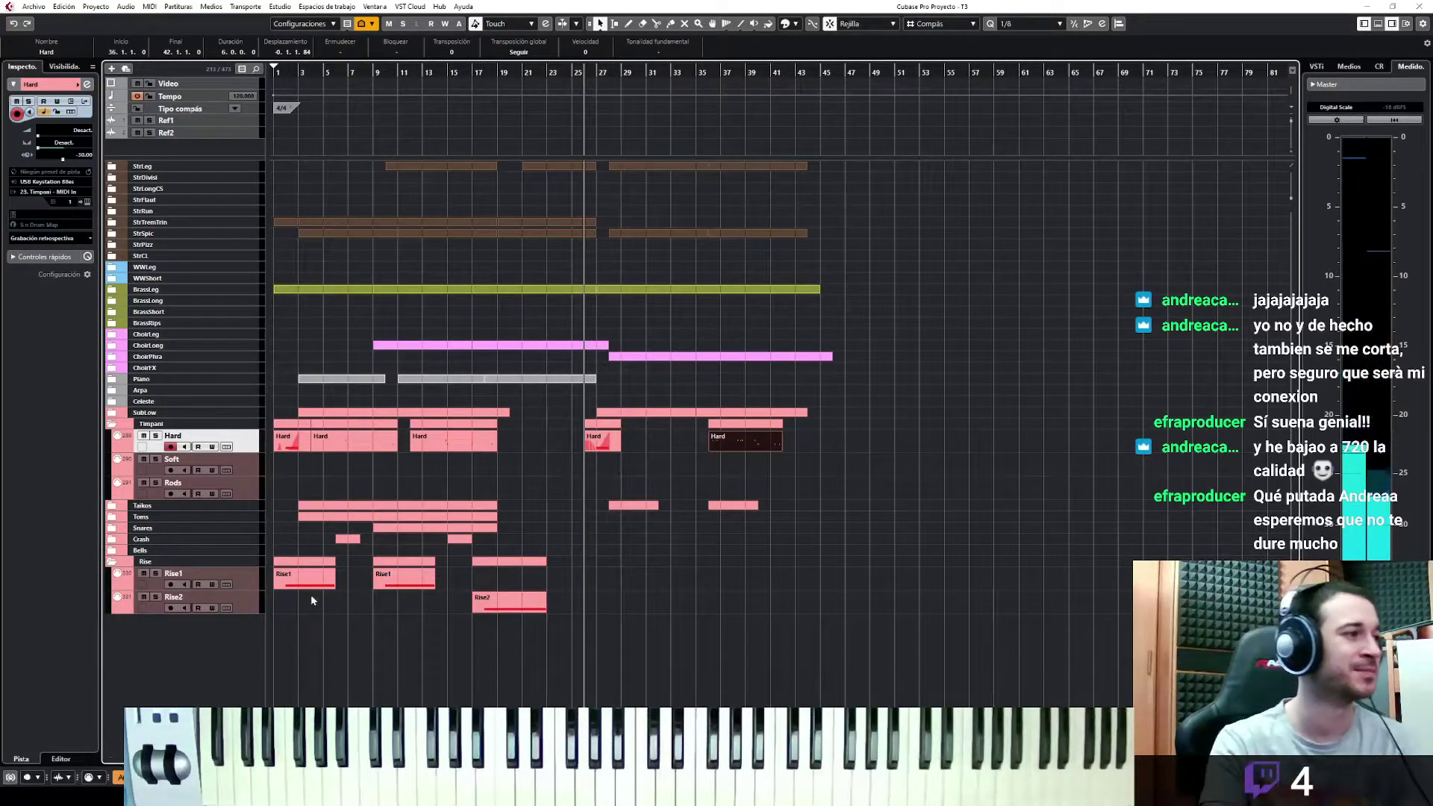
Insert the retrospective recording on the Rise1 track as a linear take at bars 26–31 during playback
{"action": "left_click", "coordinate": [257, 589]}
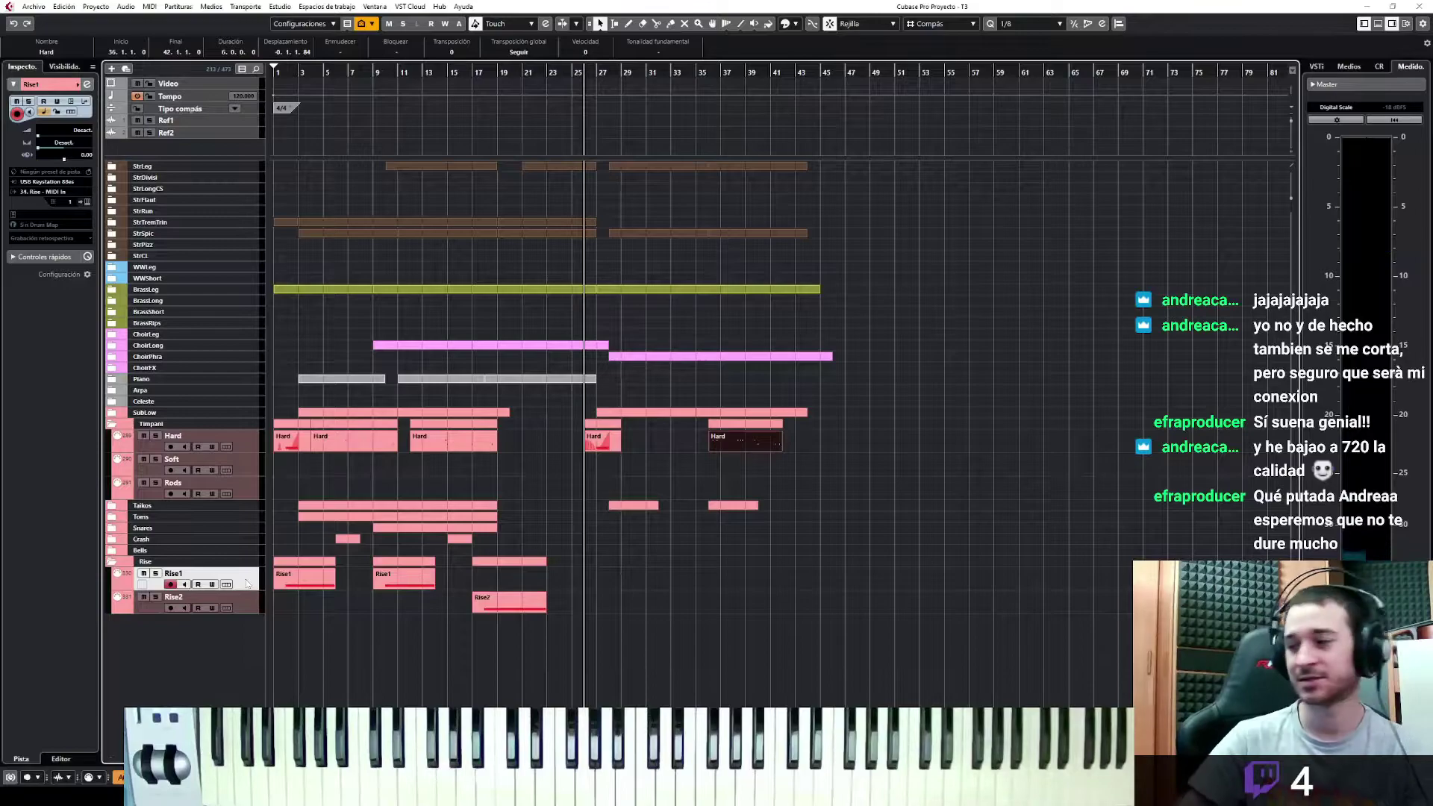
{"action": "key", "text": "space"}
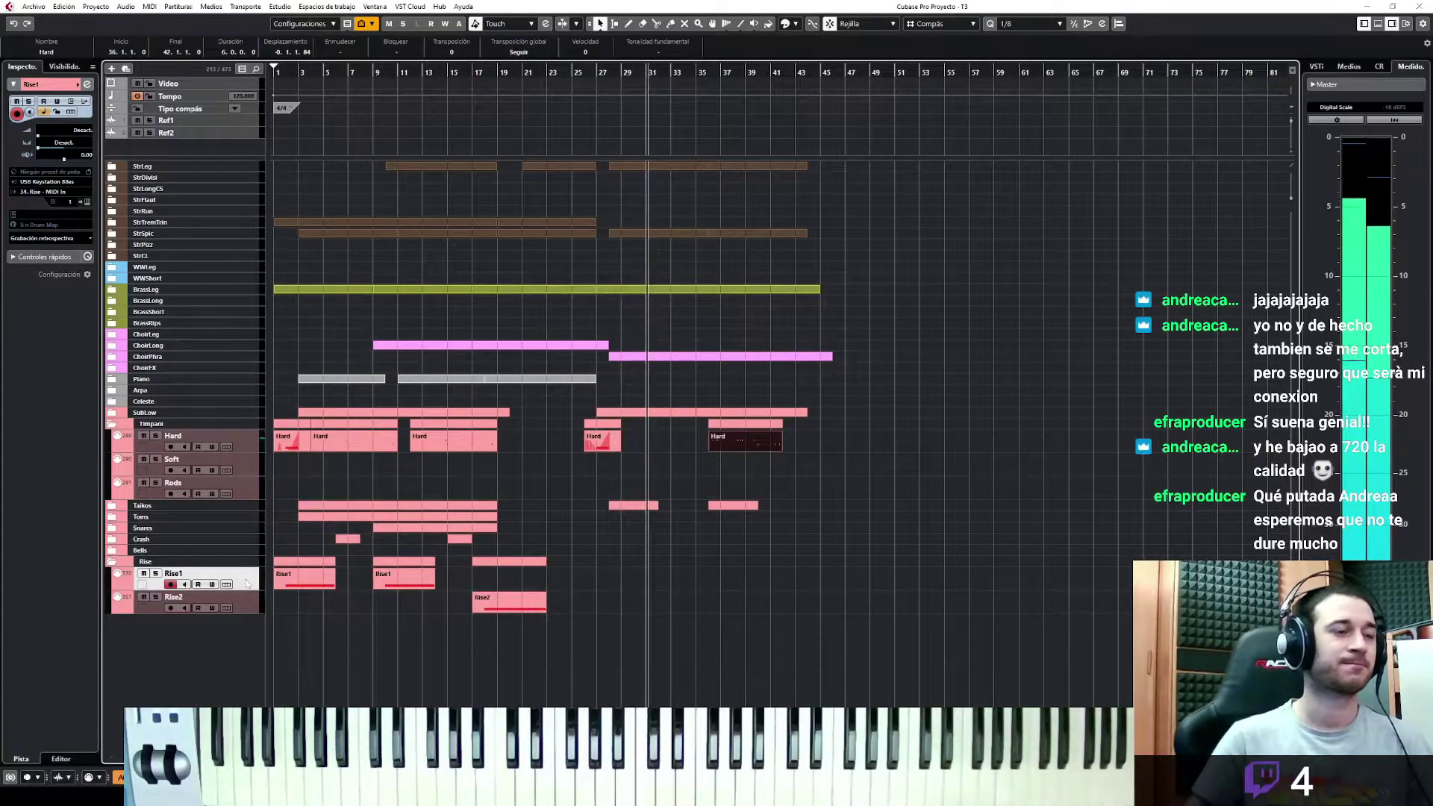
{"action": "left_click", "coordinate": [49, 237]}
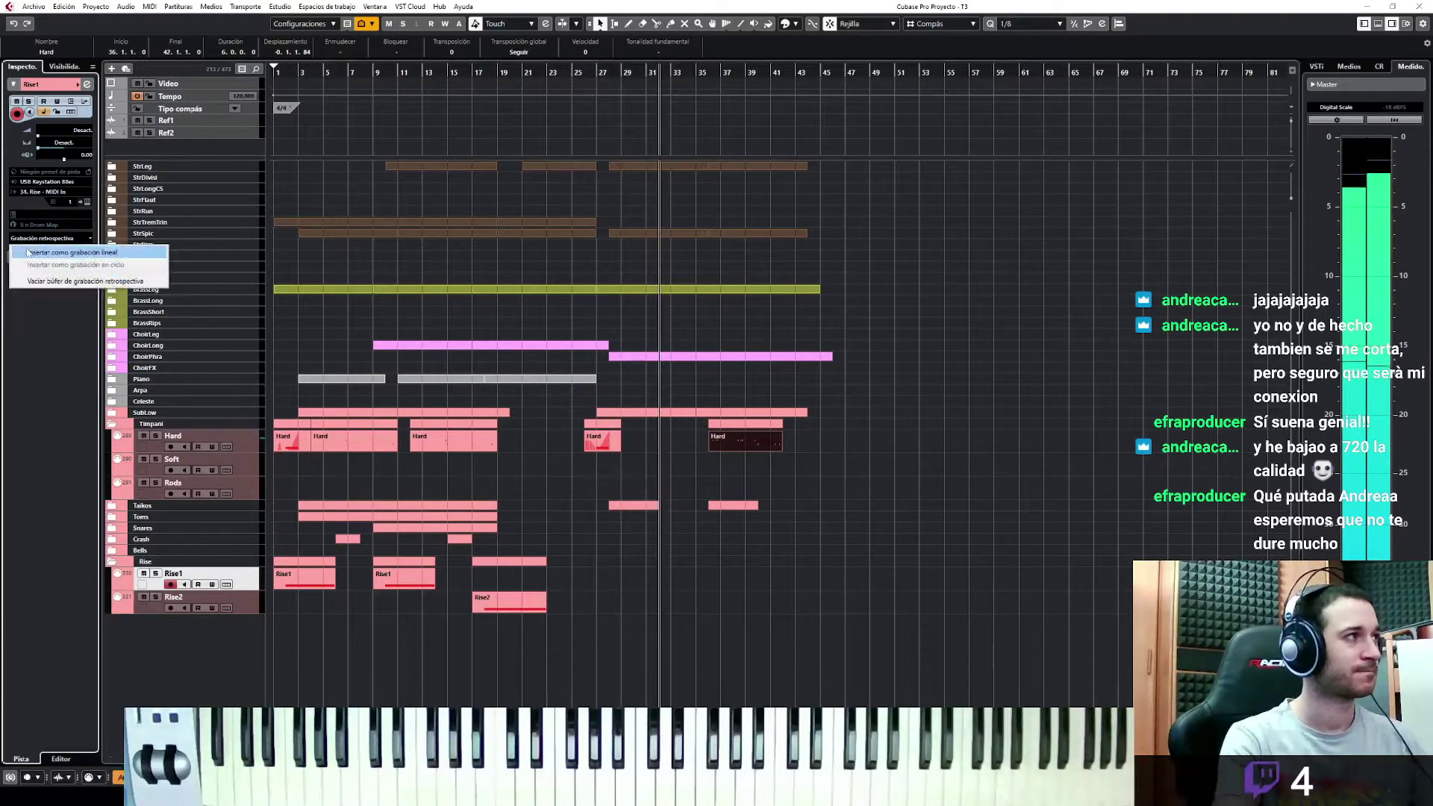
{"action": "left_click", "coordinate": [75, 254]}
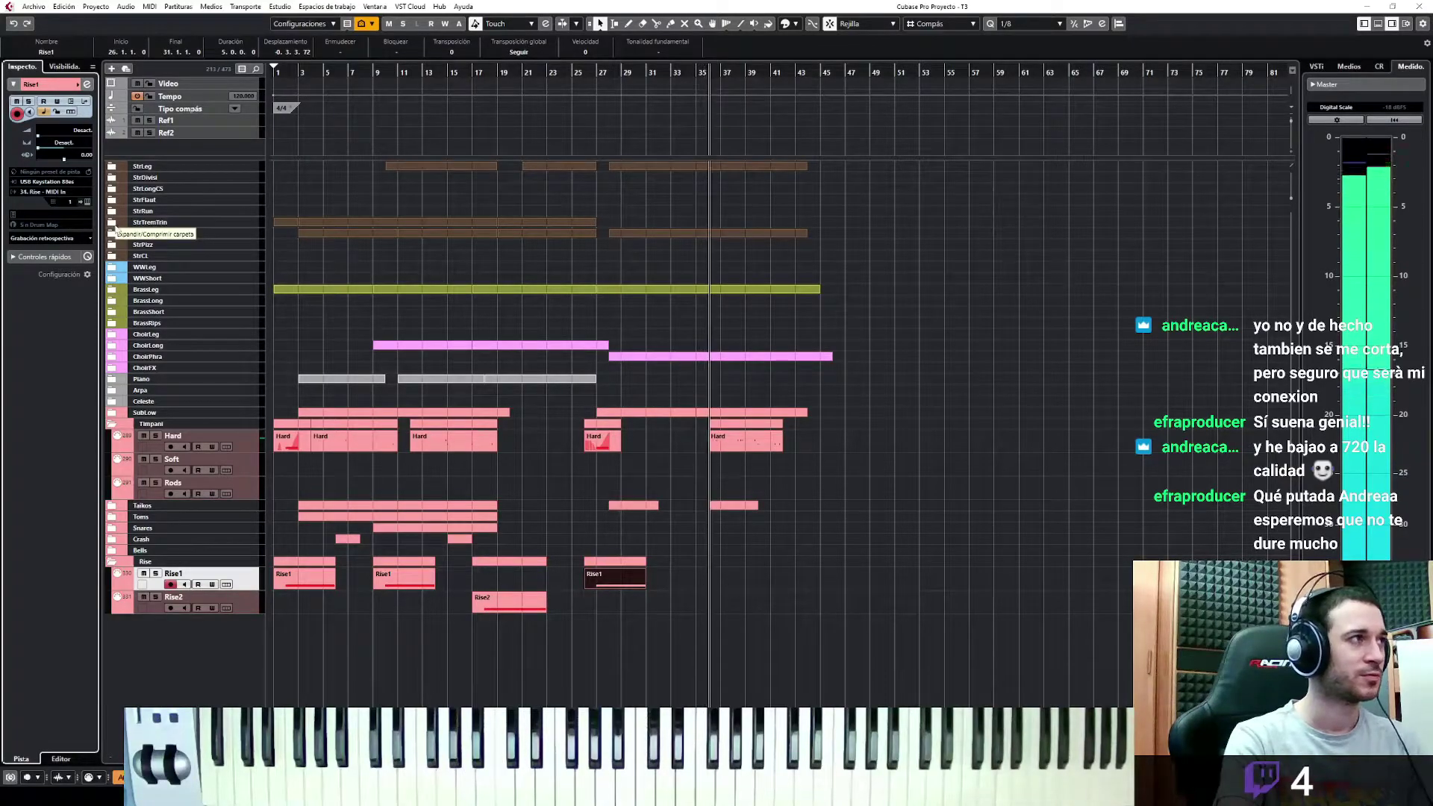
Expand the StrLeg folder, glue the two Violins1 parts from bar 28 together, and copy the joined part to HSect
{"action": "left_click", "coordinate": [112, 174]}
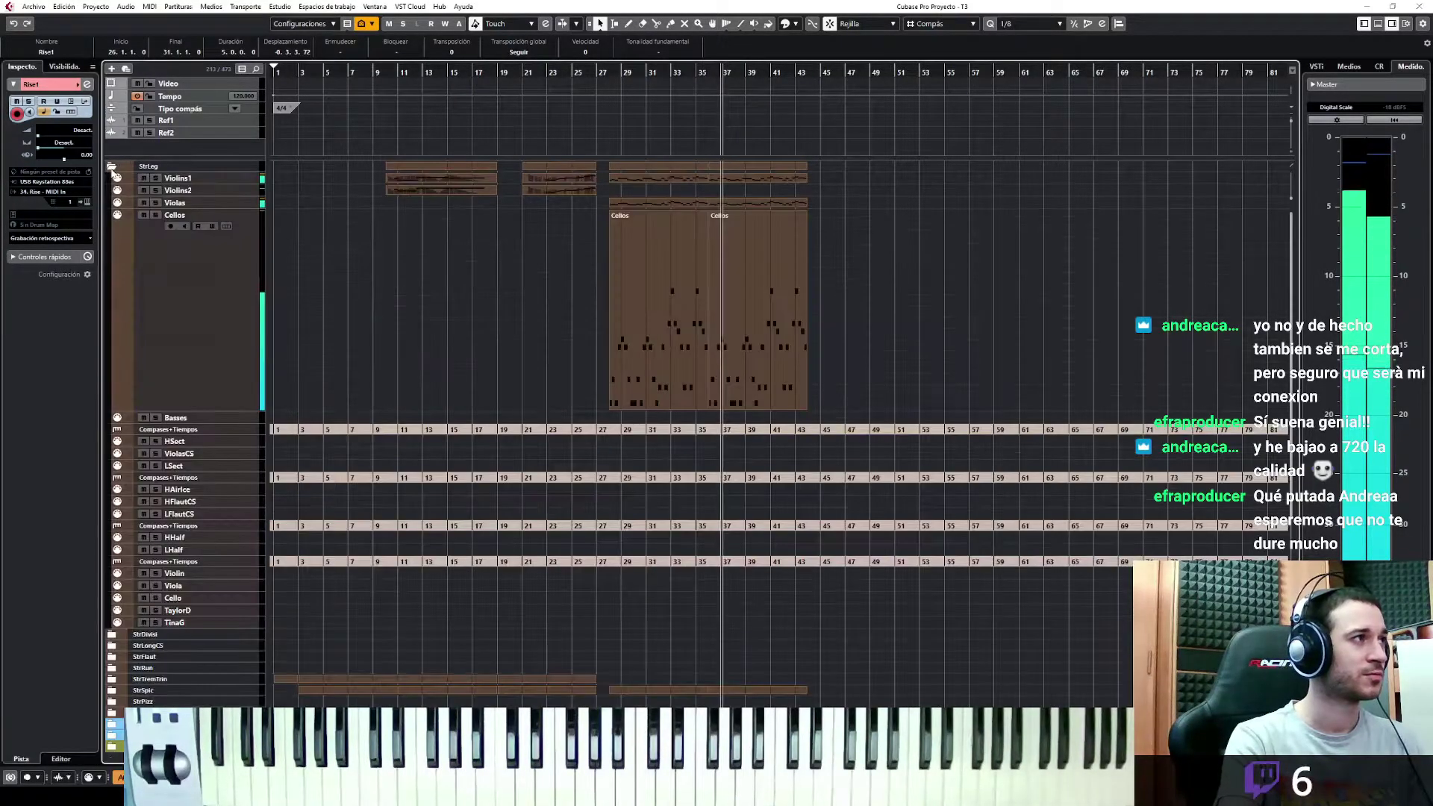
{"action": "key", "text": "space"}
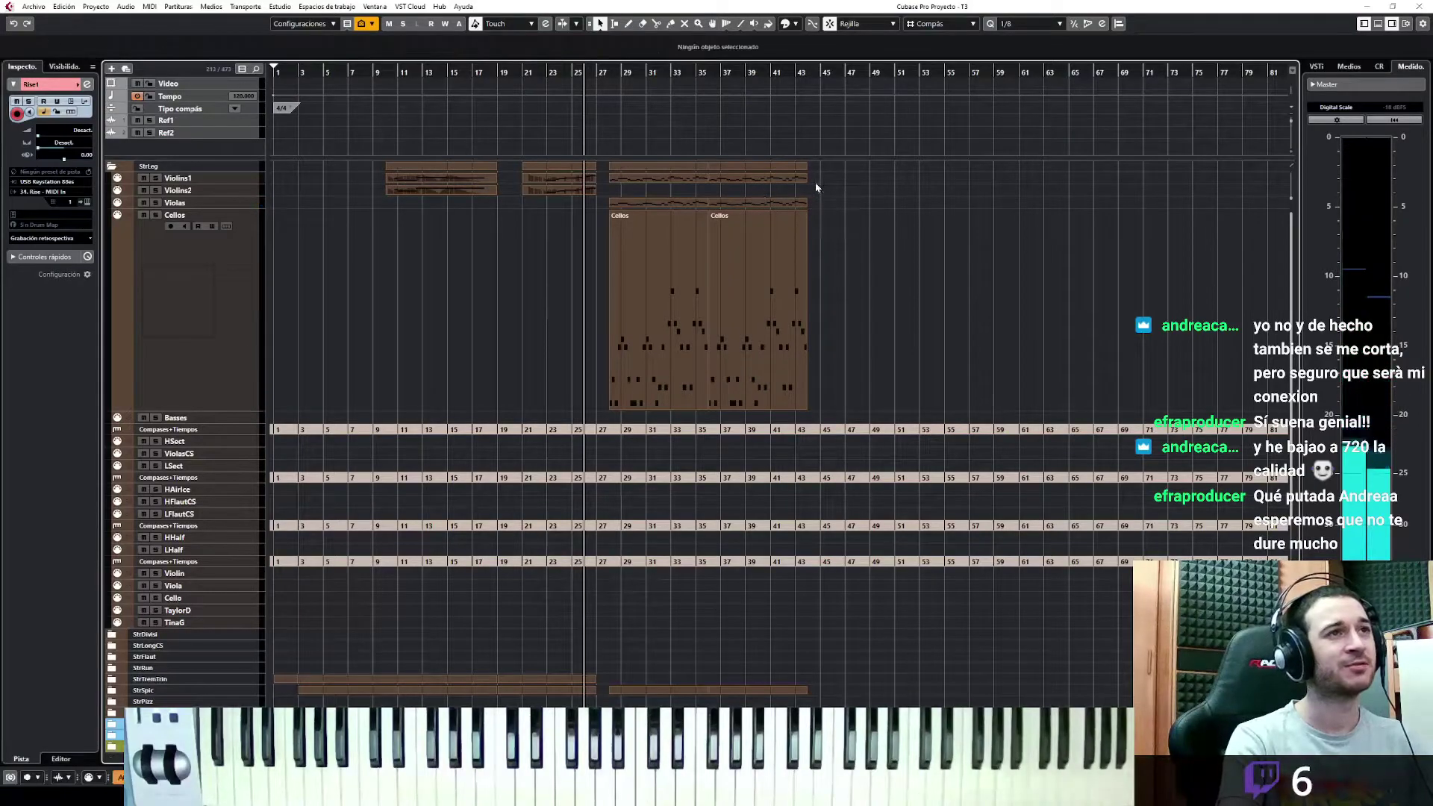
{"action": "left_click", "coordinate": [620, 181]}
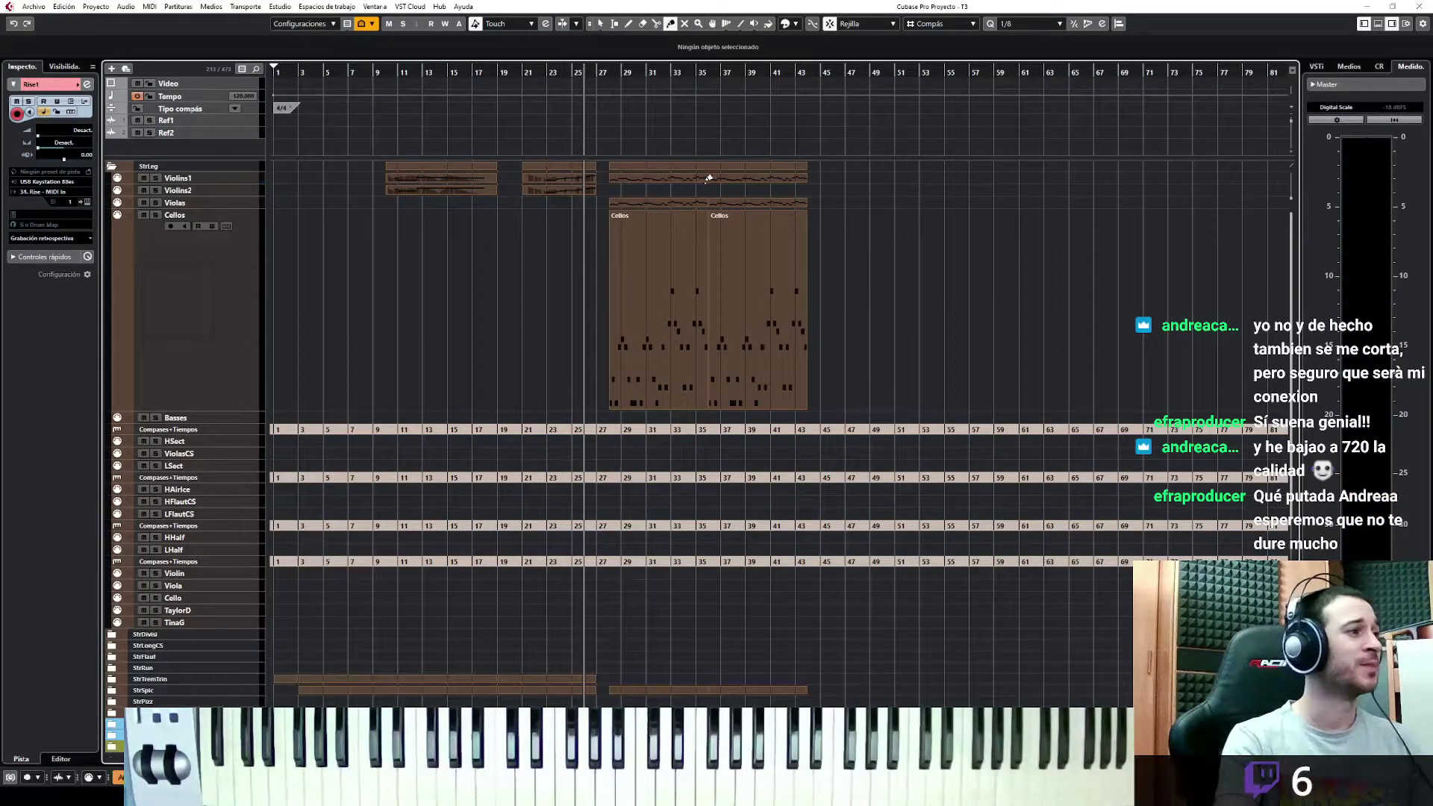
{"action": "left_click_drag", "start_coordinate": [704, 184], "coordinate": [705, 222]}
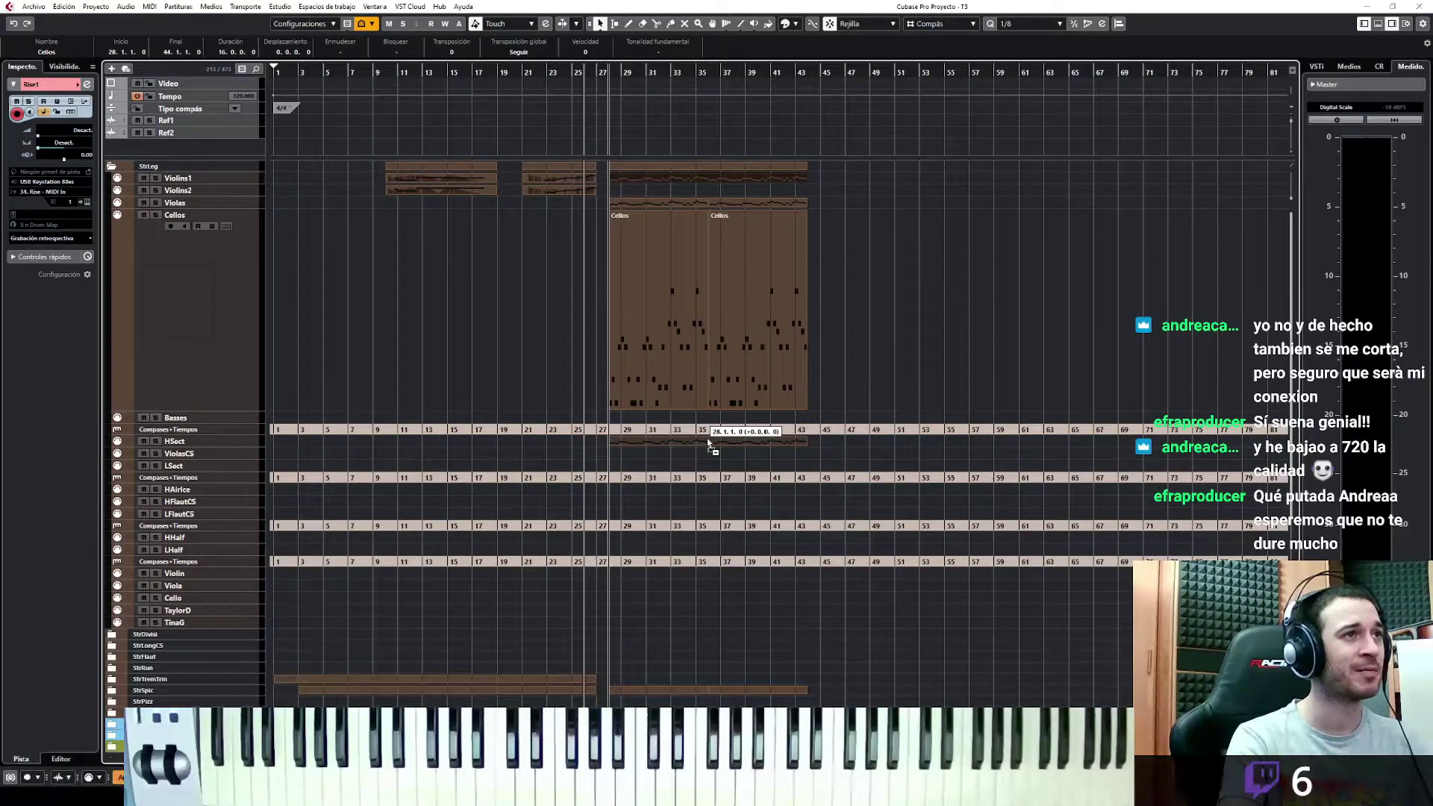
{"action": "left_click_drag", "start_coordinate": [706, 439], "coordinate": [706, 438]}
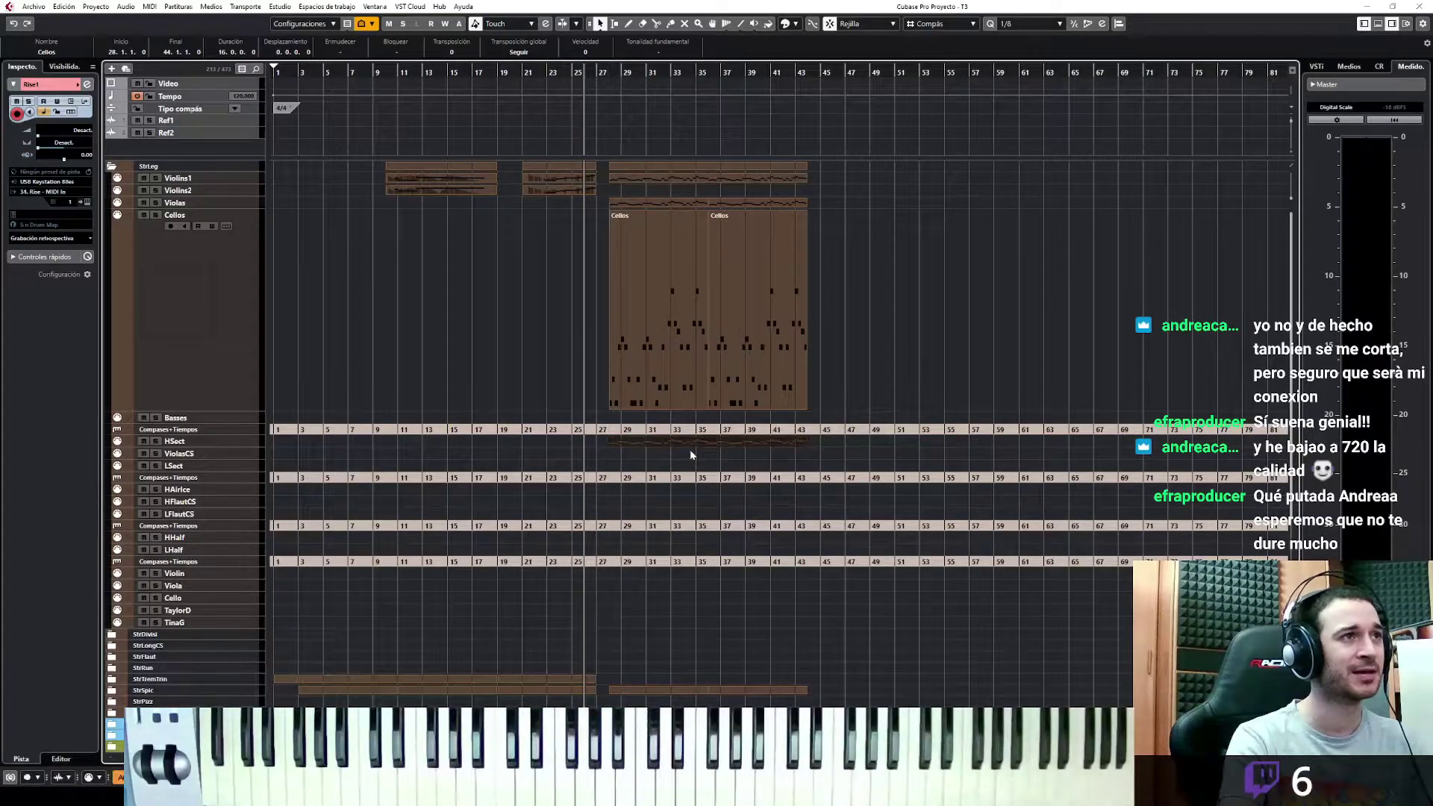
Listen to HSect in solo, split its copied part at bar 36, and open the second half in the key editor
{"action": "key", "text": "space"}
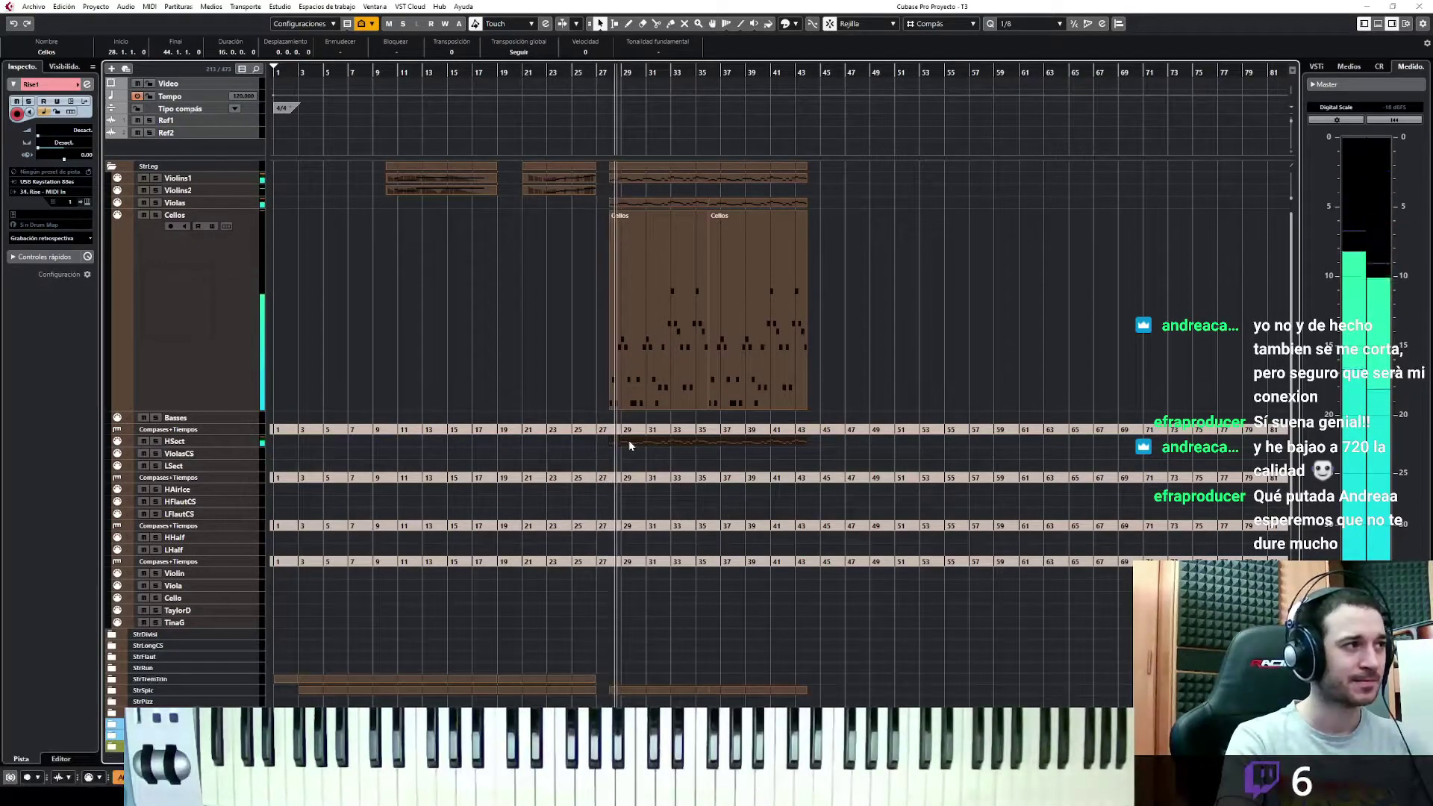
{"action": "left_click", "coordinate": [155, 442]}
{"action": "key", "text": "3"}
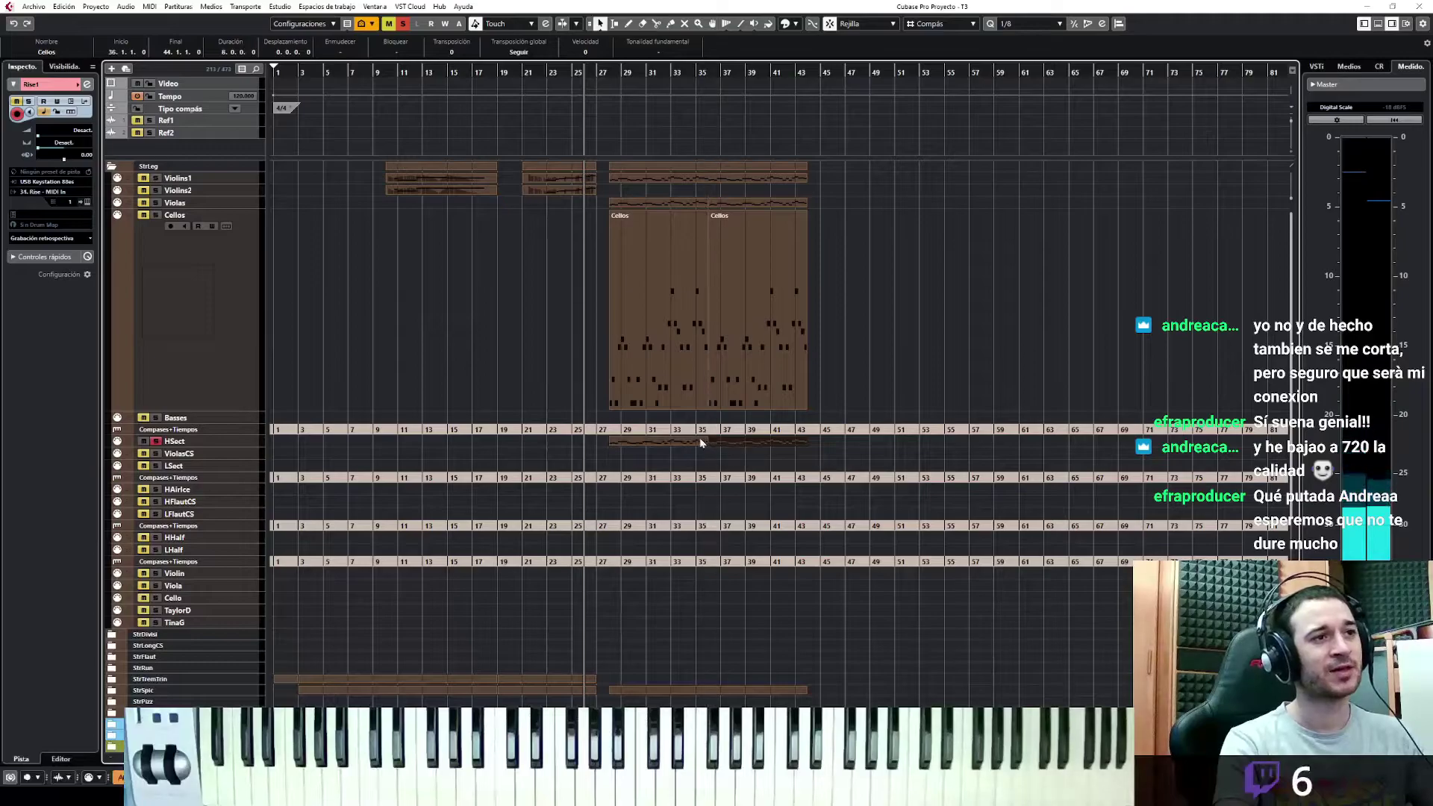
{"action": "double_click", "coordinate": [721, 447]}
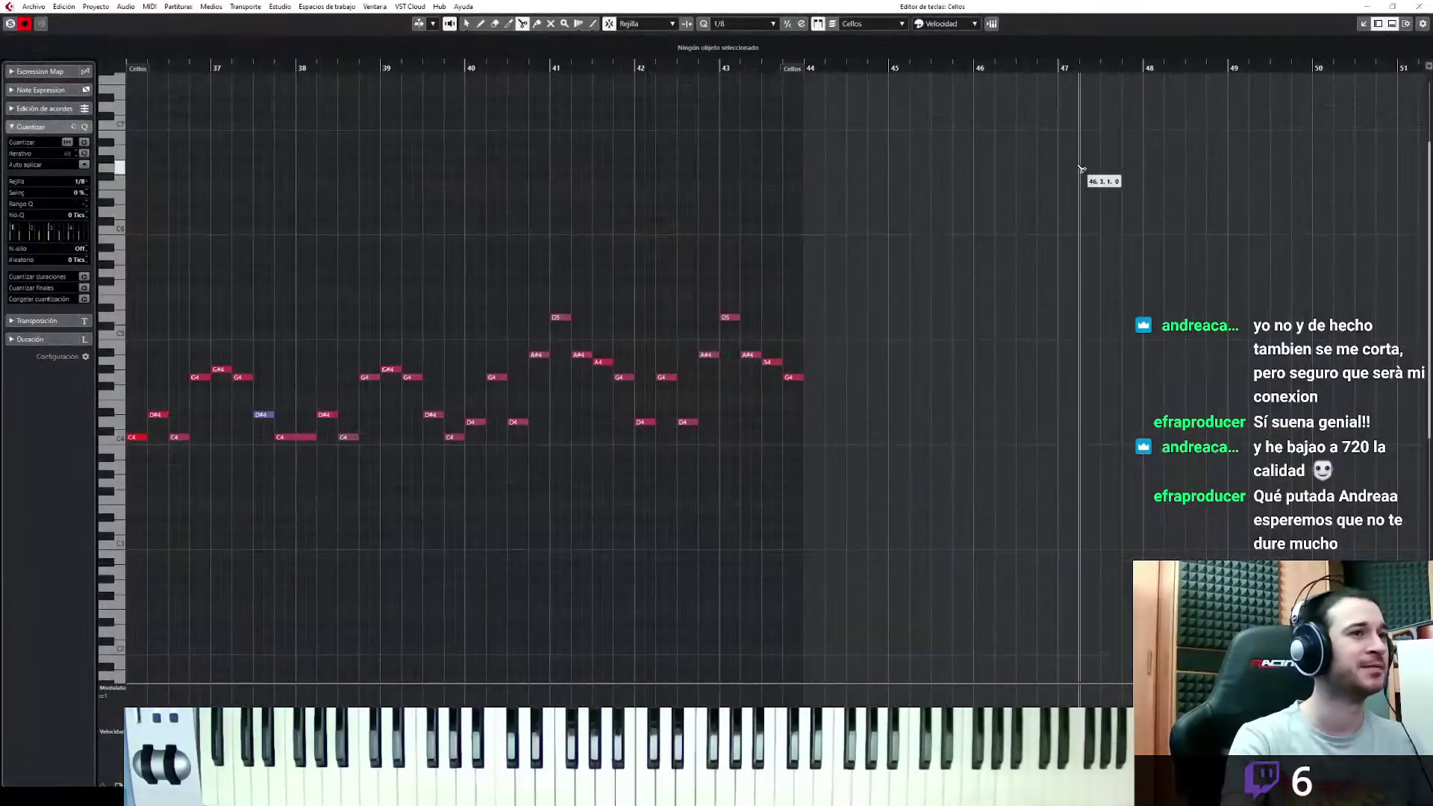
Transpose all notes of the HSect part at bars 36–44 up one octave and close the key editor
{"action": "key", "text": "1"}
{"action": "left_click_drag", "start_coordinate": [960, 214], "coordinate": [185, 462]}
{"action": "key", "text": "space"}
{"action": "key", "text": "space"}
{"action": "left_click_drag", "start_coordinate": [871, 238], "coordinate": [158, 504]}
{"action": "key", "text": "Up"}
{"action": "key", "text": "Up"}
{"action": "key", "text": "Up"}
{"action": "key", "text": "Up"}
{"action": "key", "text": "Up"}
{"action": "key", "text": "Up"}
{"action": "key", "text": "Up"}
{"action": "key", "text": "Up"}
{"action": "key", "text": "Up"}
{"action": "key", "text": "Up"}
{"action": "key", "text": "Up"}
{"action": "key", "text": "Up"}
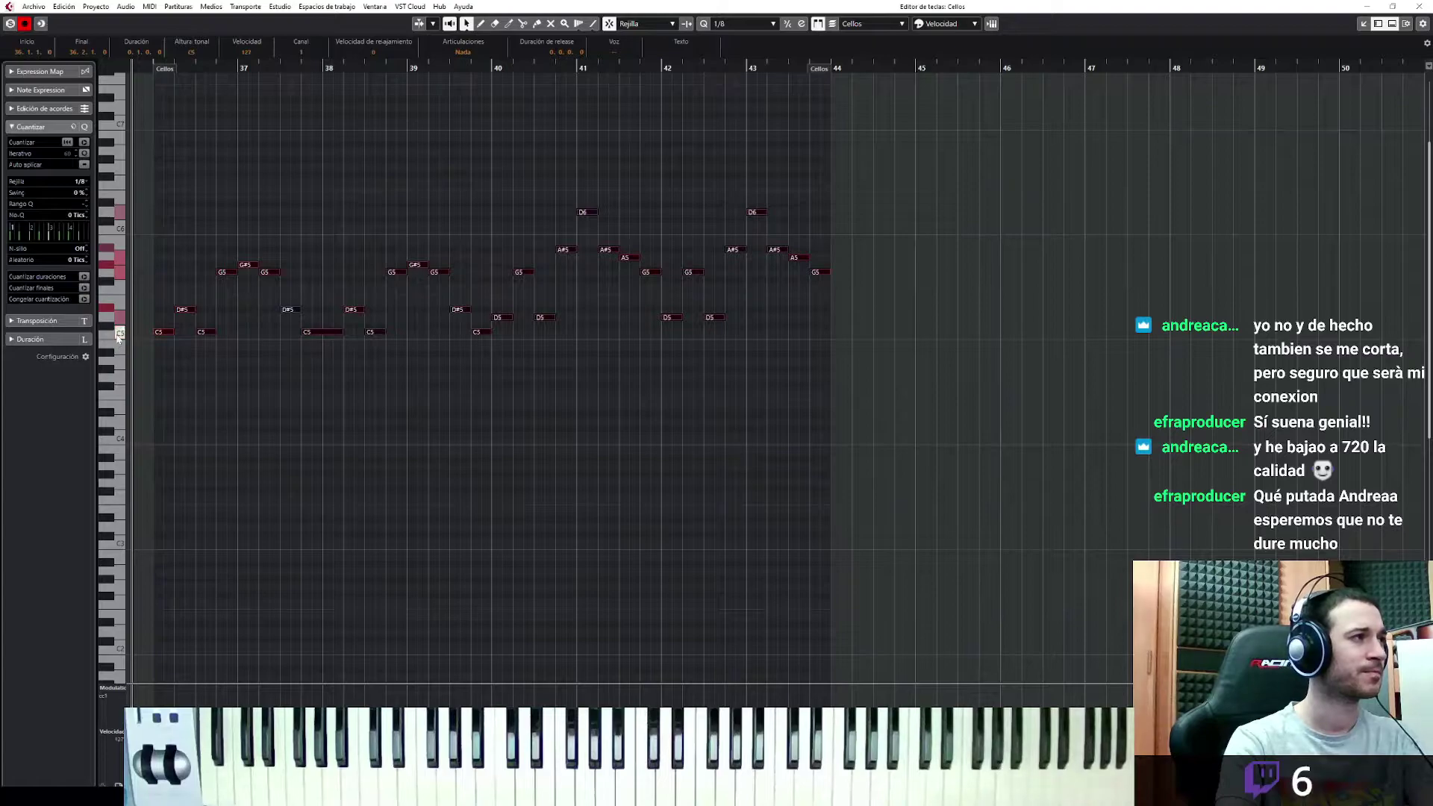
{"action": "key", "text": "Escape"}
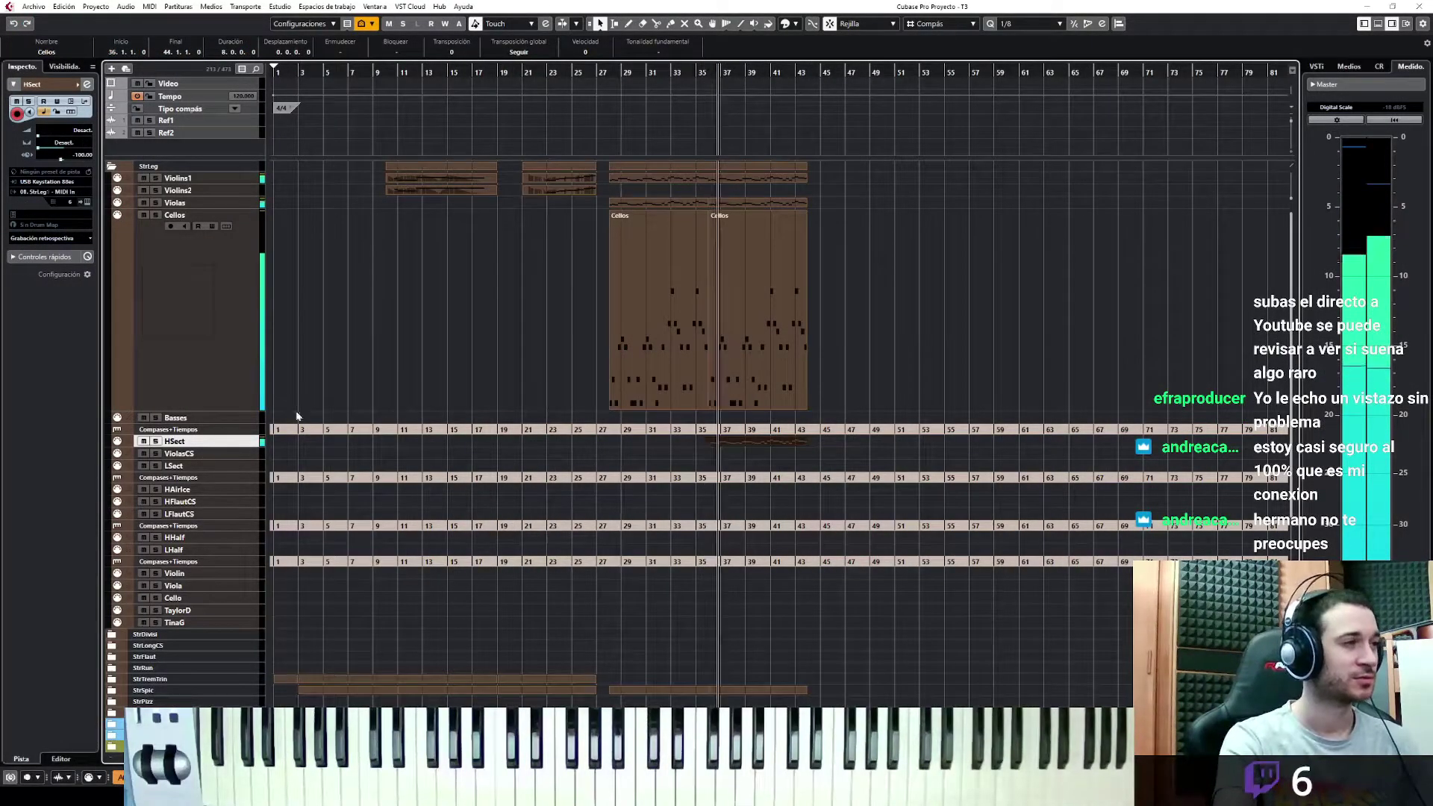
Expand the BrassLeg folder to review its parts during playback and select the Tuba1 track
{"action": "scroll", "coordinate": [373, 440], "scroll_direction": "down", "scroll_amount": 5}
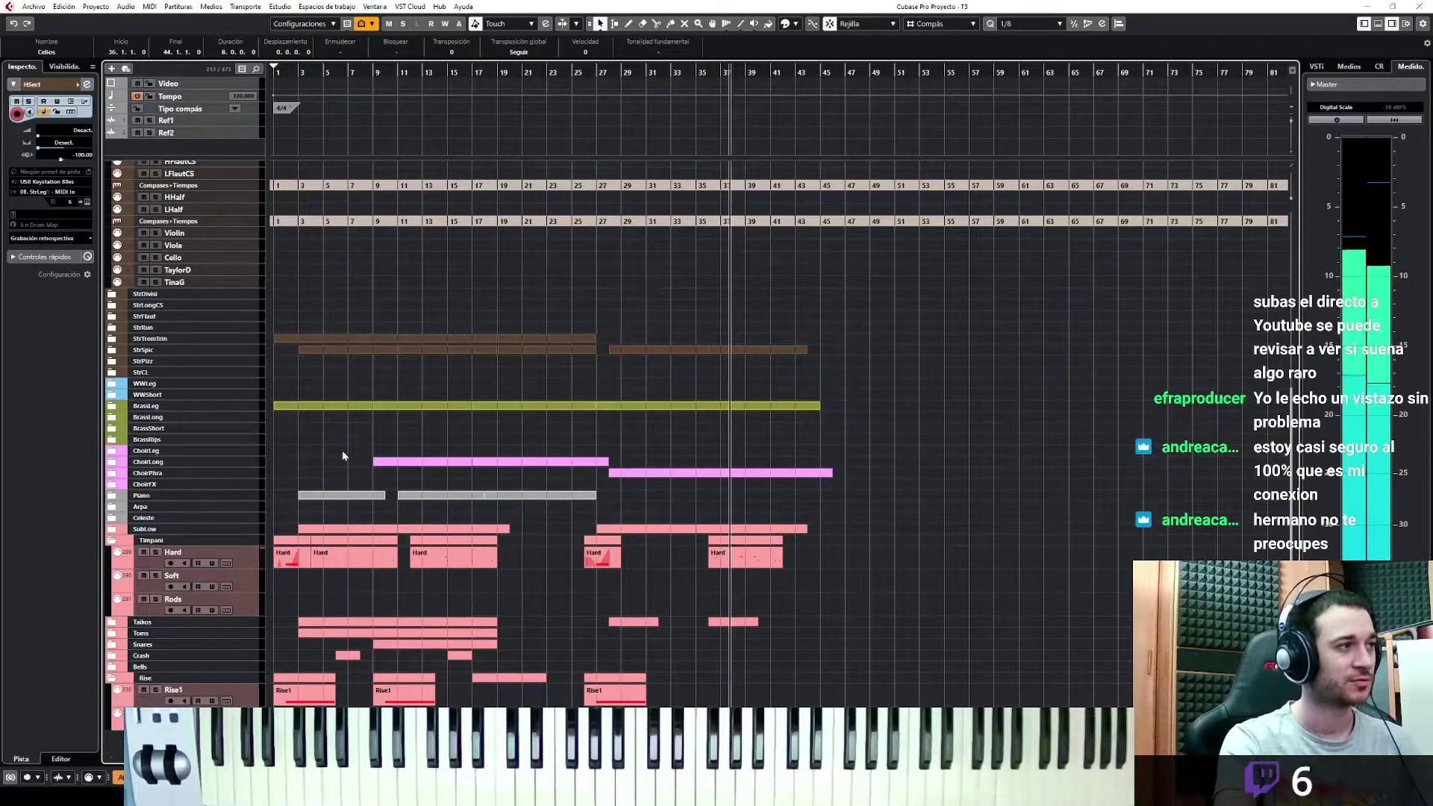
{"action": "left_click", "coordinate": [111, 407]}
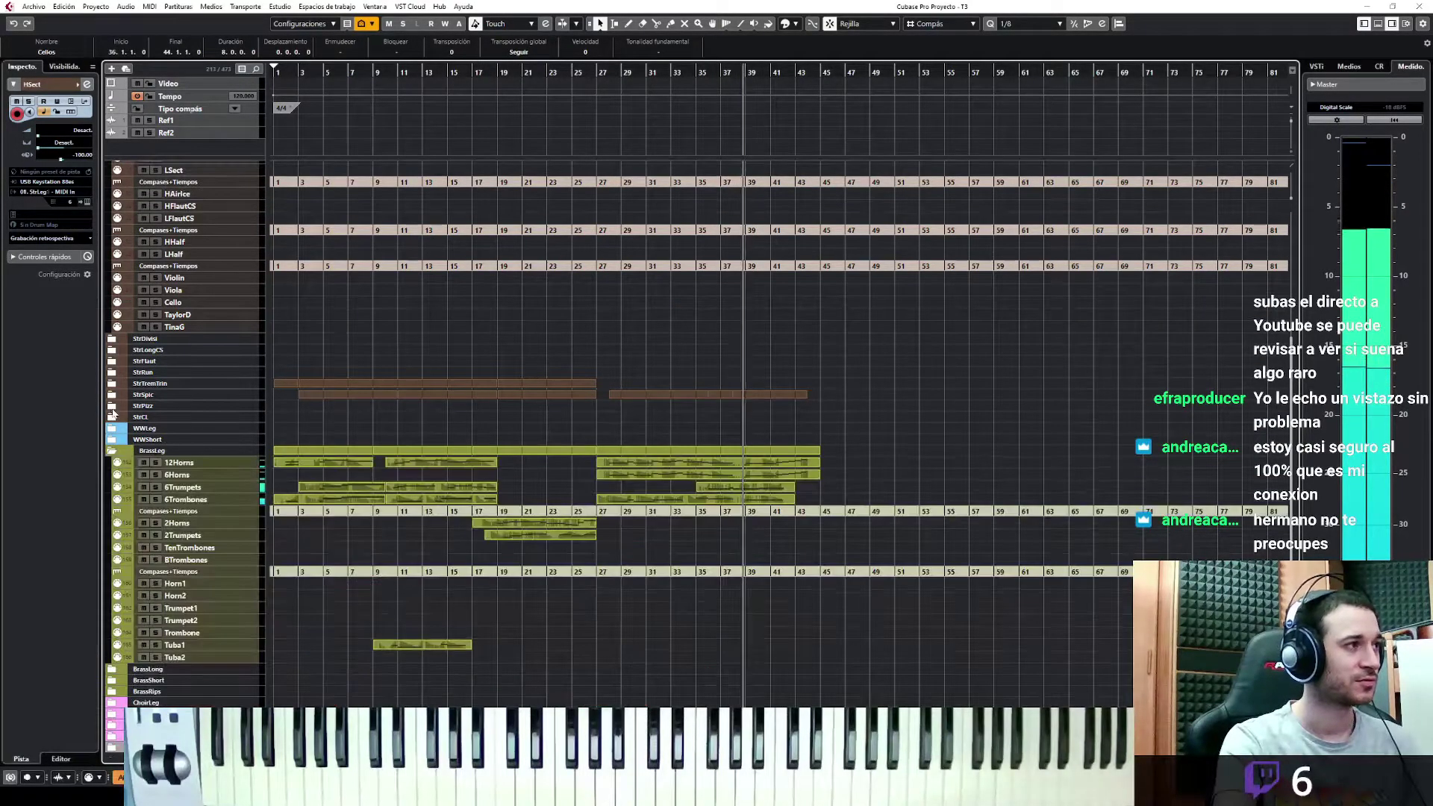
{"action": "left_click", "coordinate": [249, 641]}
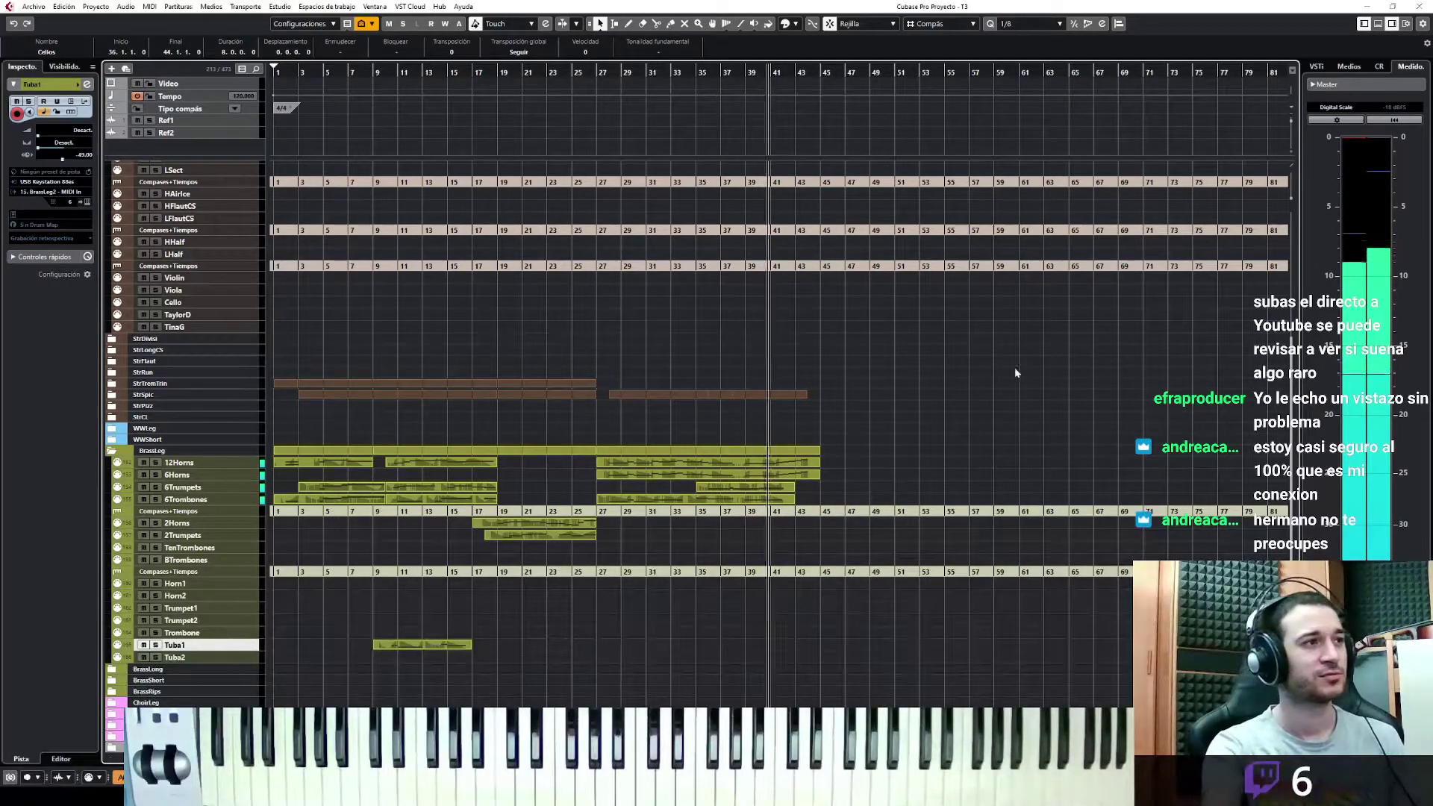
{"action": "scroll", "coordinate": [1009, 371], "scroll_direction": "down", "scroll_amount": 5}
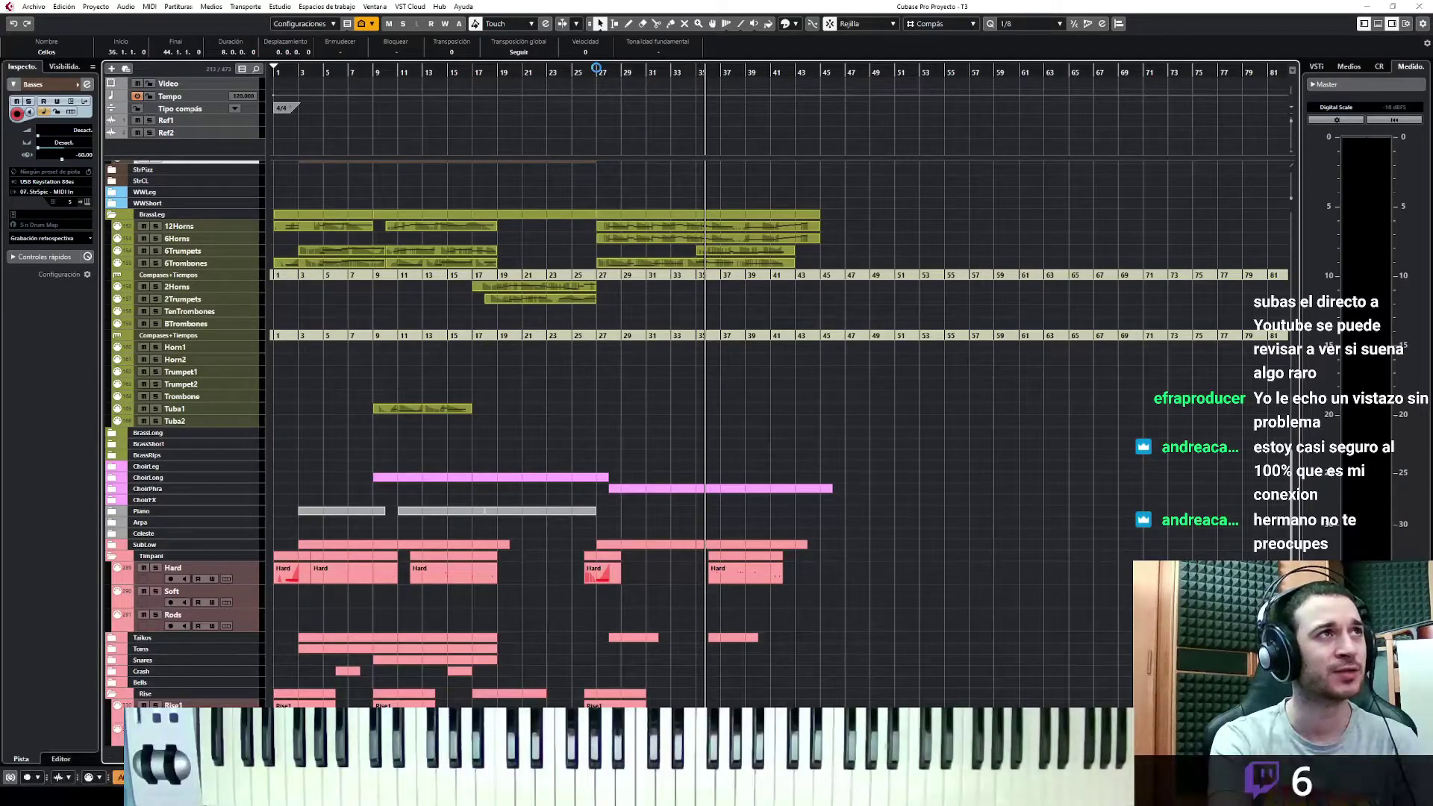
Play from about bar 27 and insert the retrospective recording on ChoirLong's WomenIh track as a linear take at bars 26–29
{"action": "left_click", "coordinate": [596, 68]}
{"action": "scroll", "coordinate": [149, 282], "scroll_direction": "down", "scroll_amount": 10}
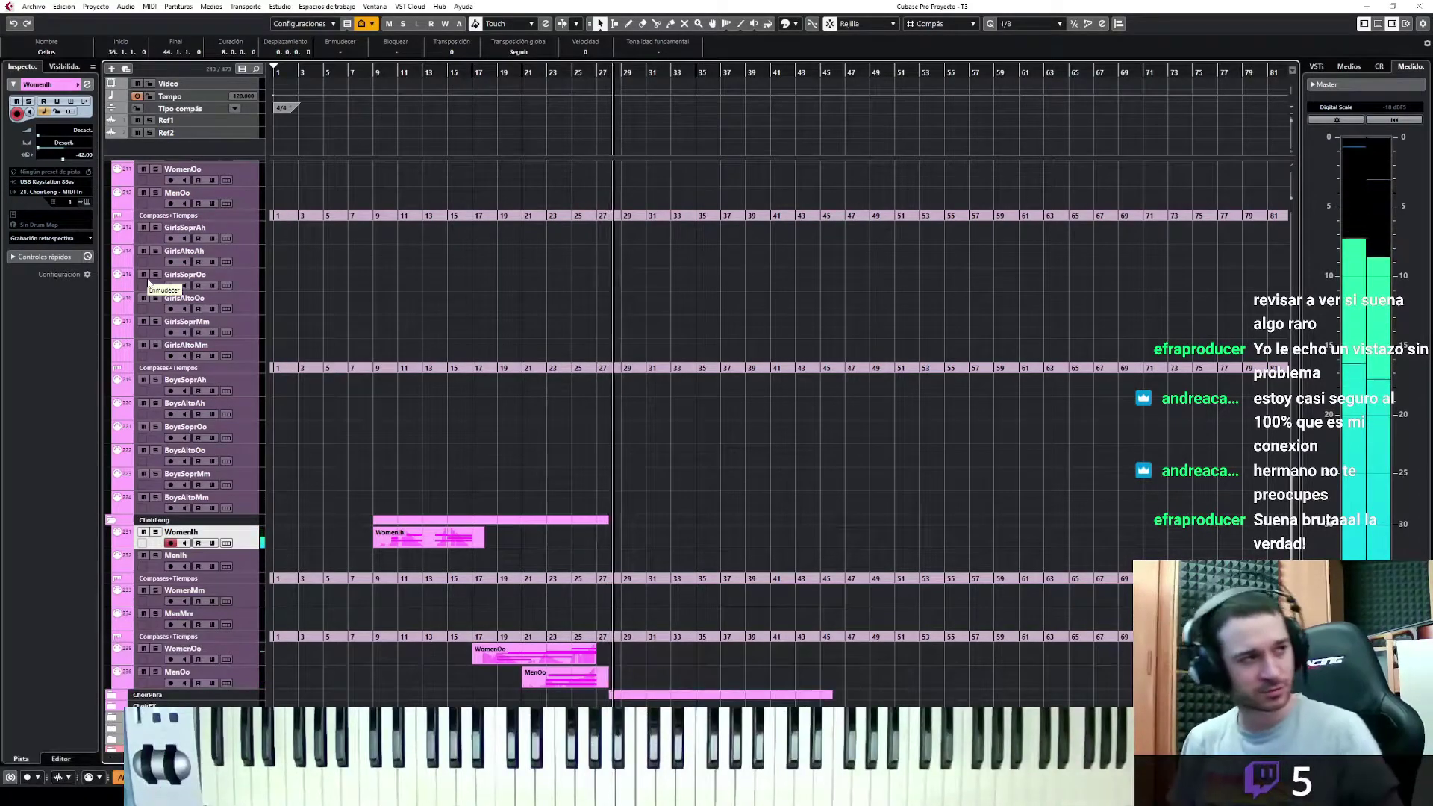
{"action": "key", "text": "space"}
{"action": "left_click", "coordinate": [53, 238]}
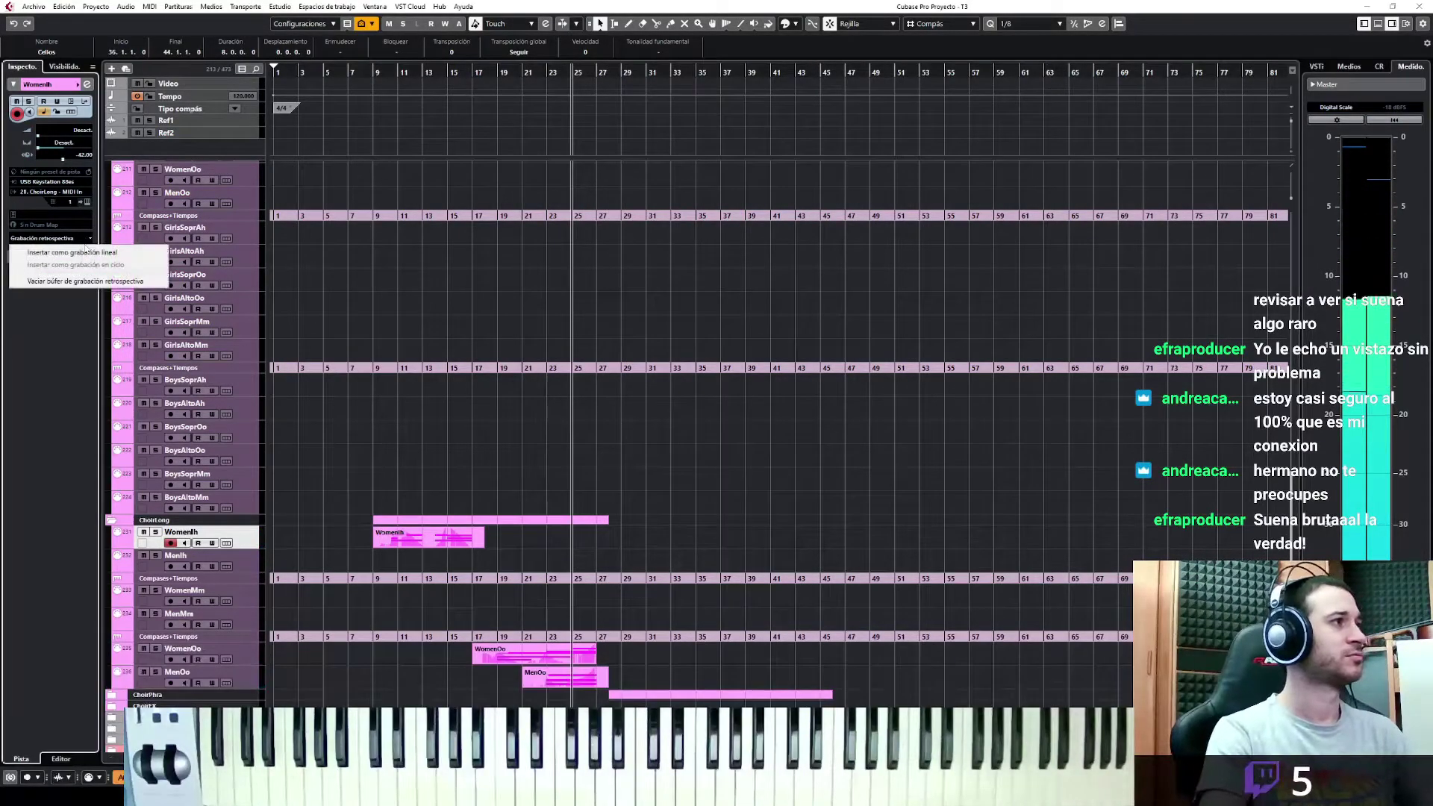
{"action": "left_click", "coordinate": [145, 277]}
{"action": "scroll", "coordinate": [370, 249], "scroll_direction": "down", "scroll_amount": 5}
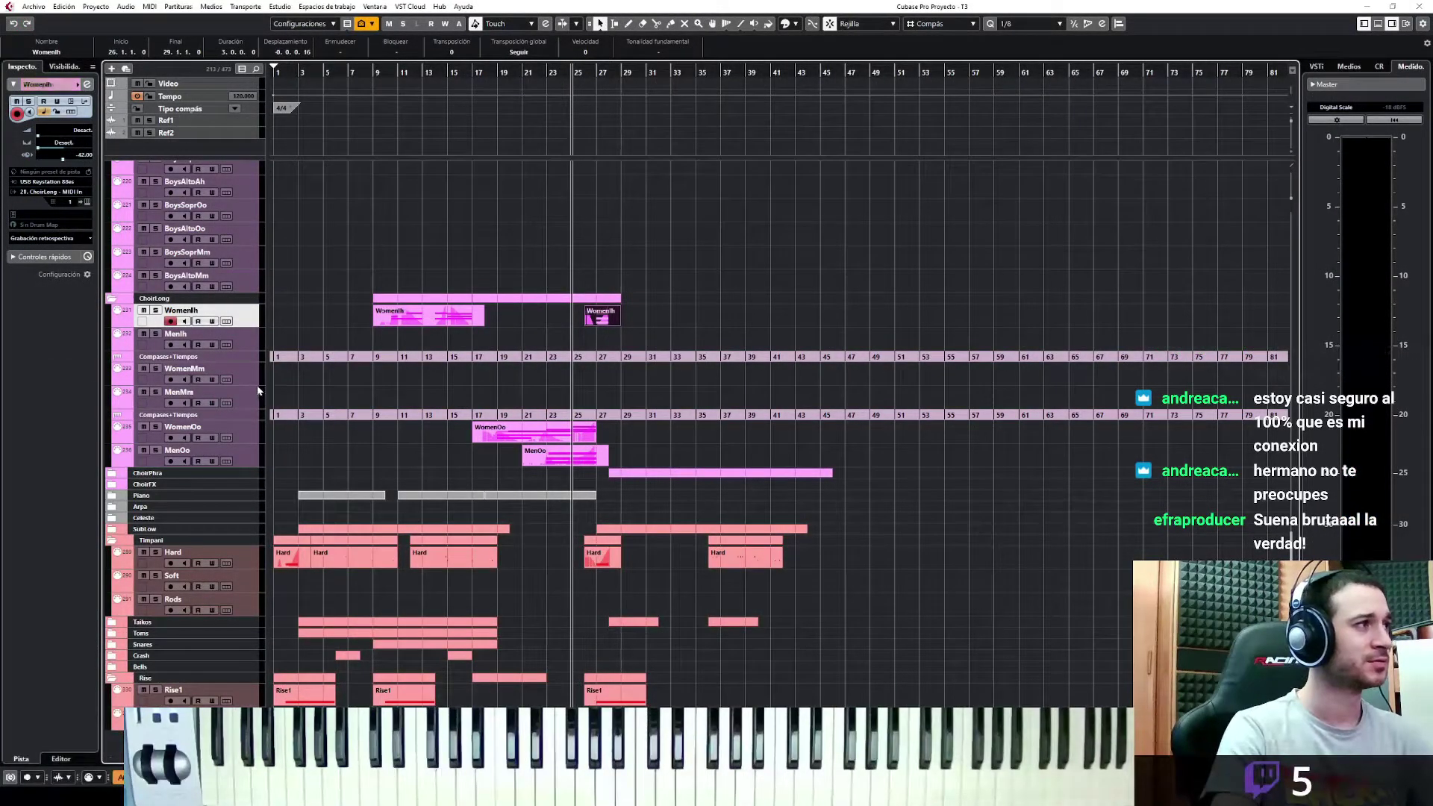
Insert the retrospective take on BrassLong's 6Trumpets track at bars 26–29 and fit its G3, C4 and D#4 notes to bar 27
{"action": "scroll", "coordinate": [258, 391], "scroll_direction": "up", "scroll_amount": 8}
{"action": "left_click", "coordinate": [223, 385]}
{"action": "left_click", "coordinate": [111, 568]}
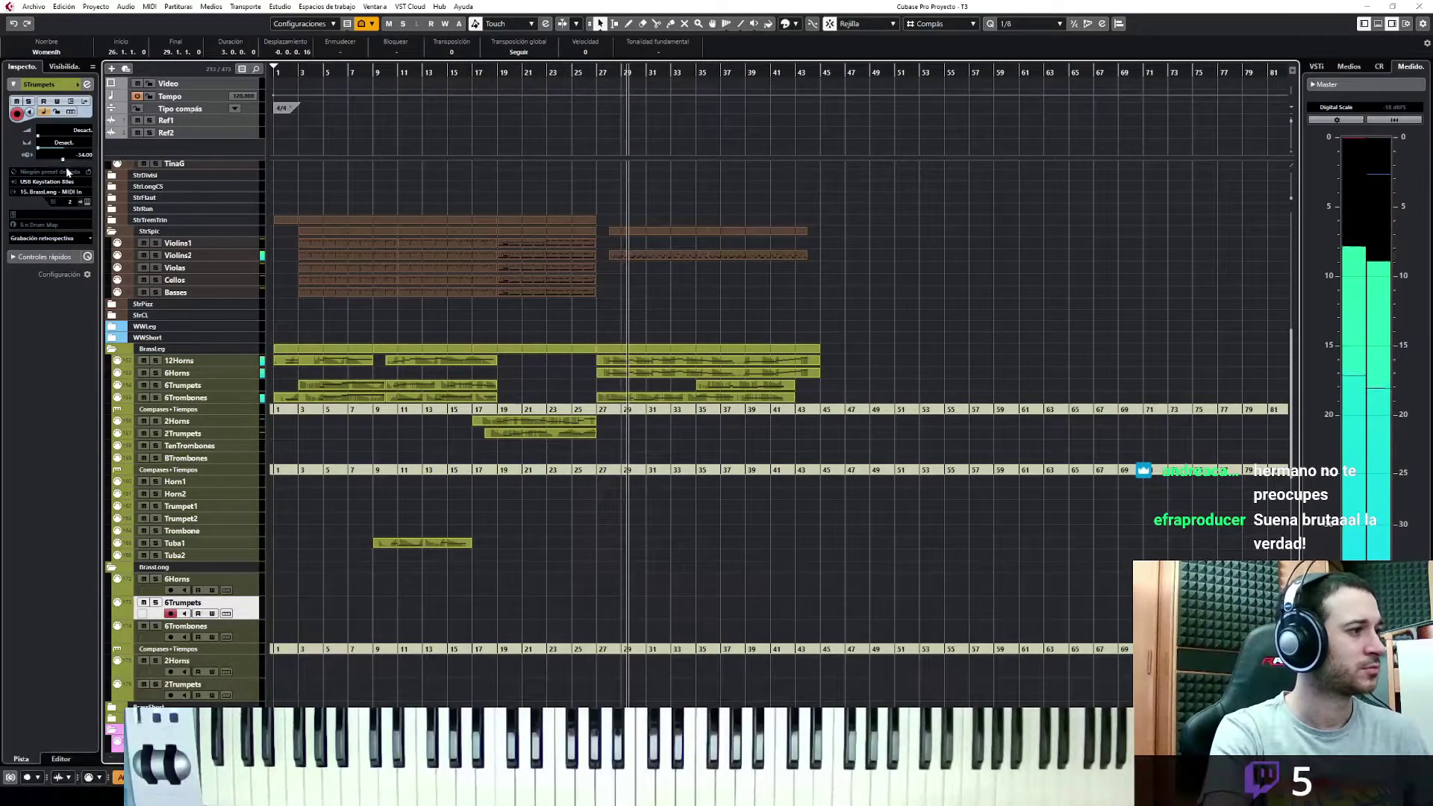
{"action": "left_click", "coordinate": [60, 253]}
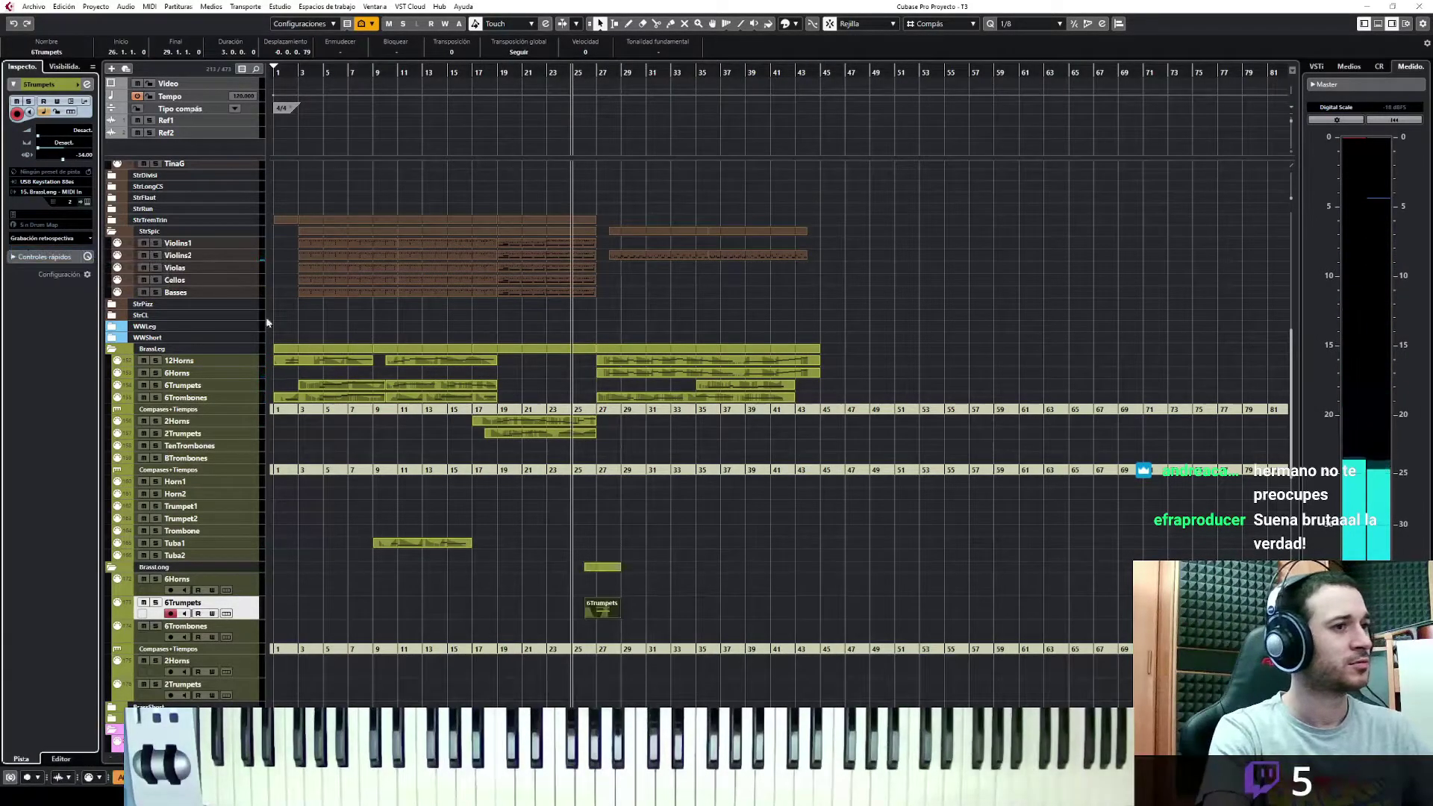
{"action": "key", "text": "Return"}
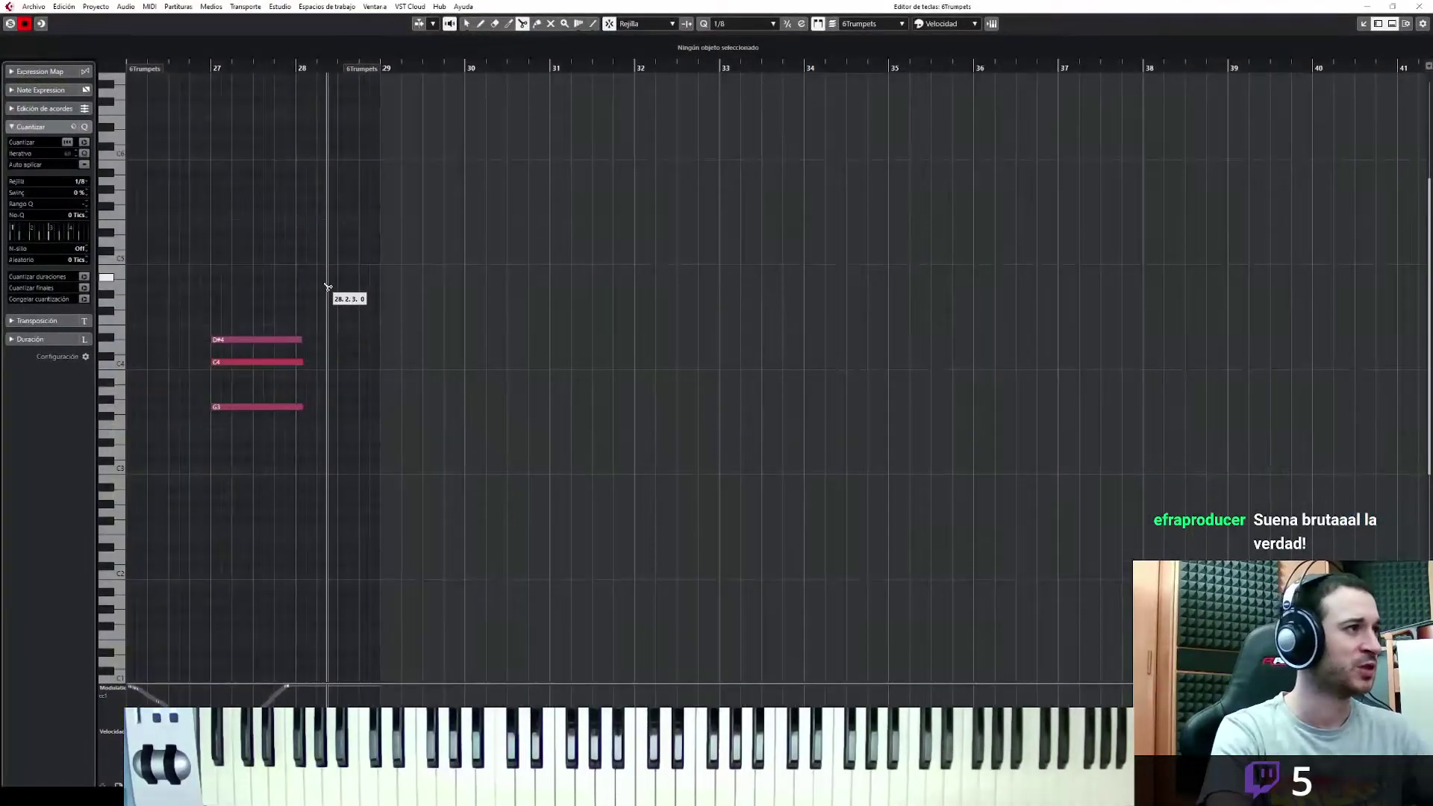
{"action": "left_click_drag", "start_coordinate": [271, 431], "coordinate": [271, 427]}
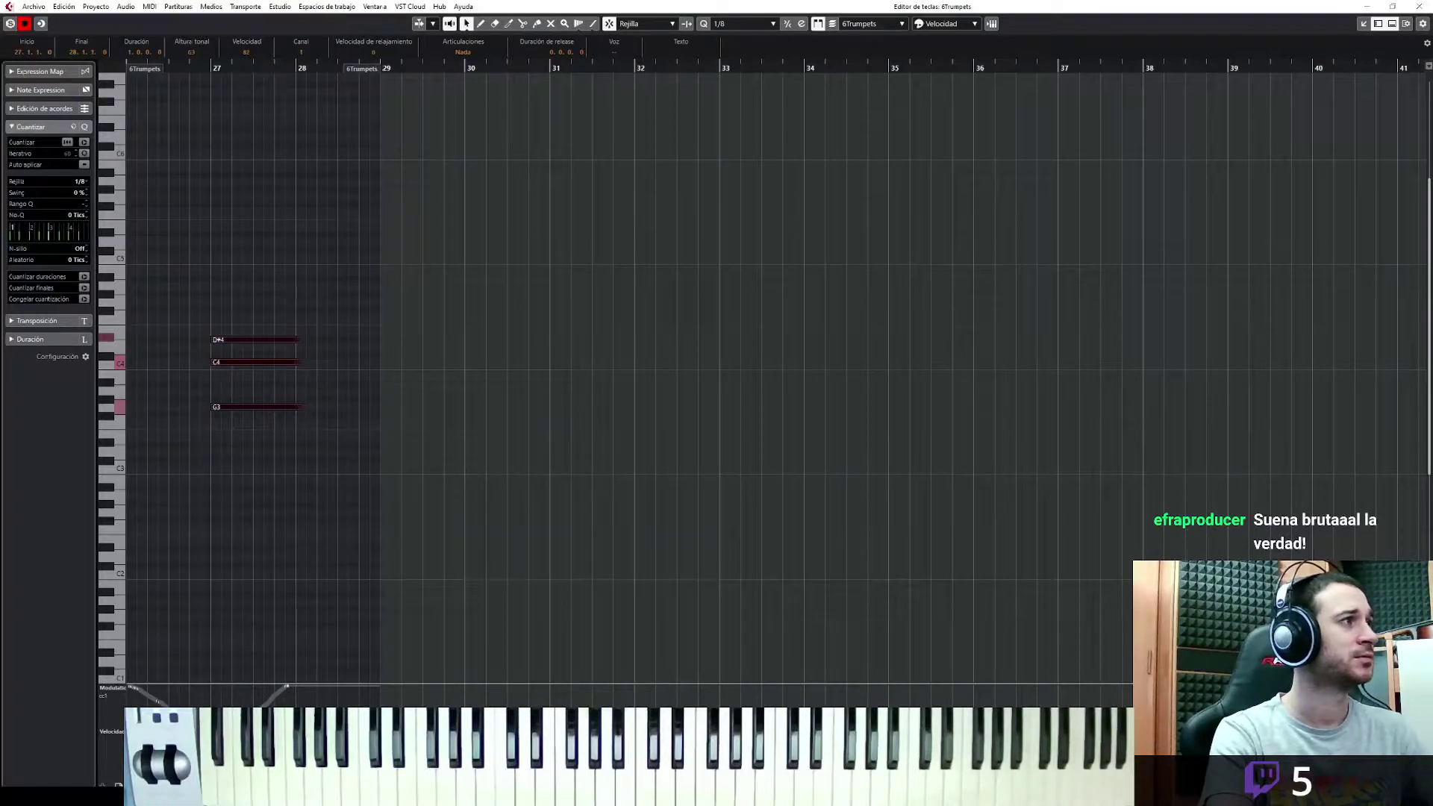
Close the trumpet key editor and insert the retrospective recording on BrassLong's 6Trombones track as a linear take at bars 25–29
{"action": "left_click", "coordinate": [1362, 24]}
{"action": "left_click", "coordinate": [1378, 23]}
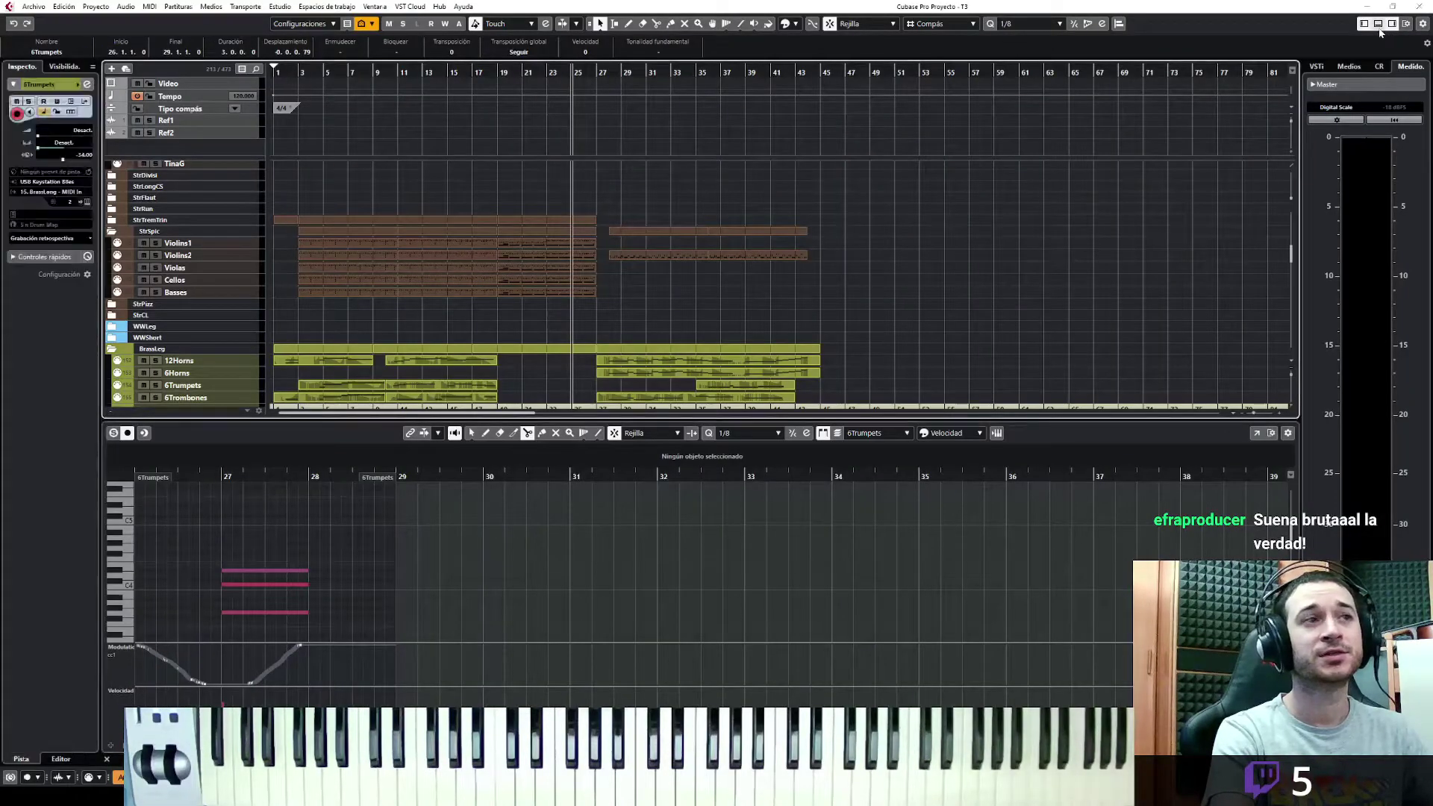
{"action": "left_click", "coordinate": [252, 634]}
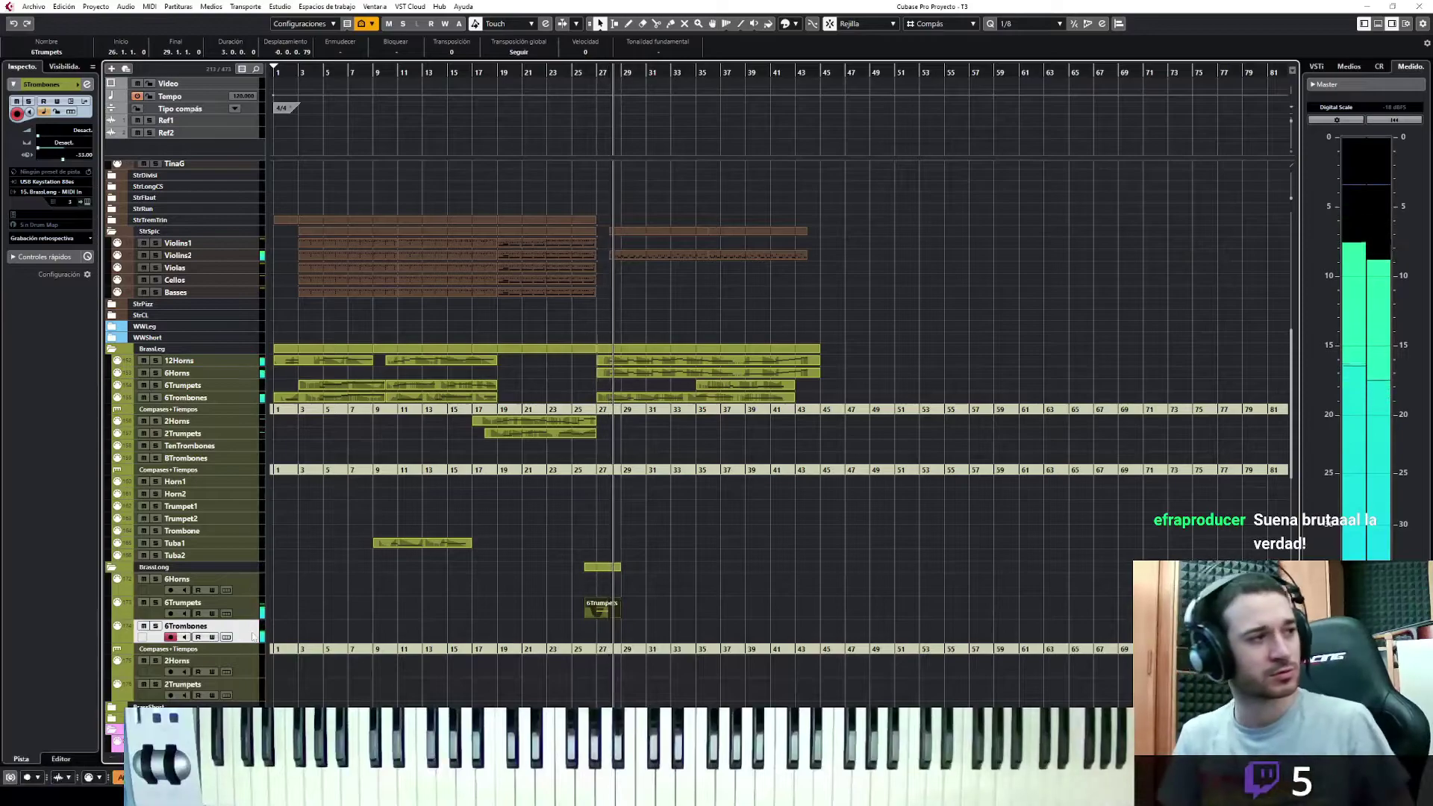
{"action": "left_click", "coordinate": [81, 241]}
{"action": "left_click", "coordinate": [121, 282]}
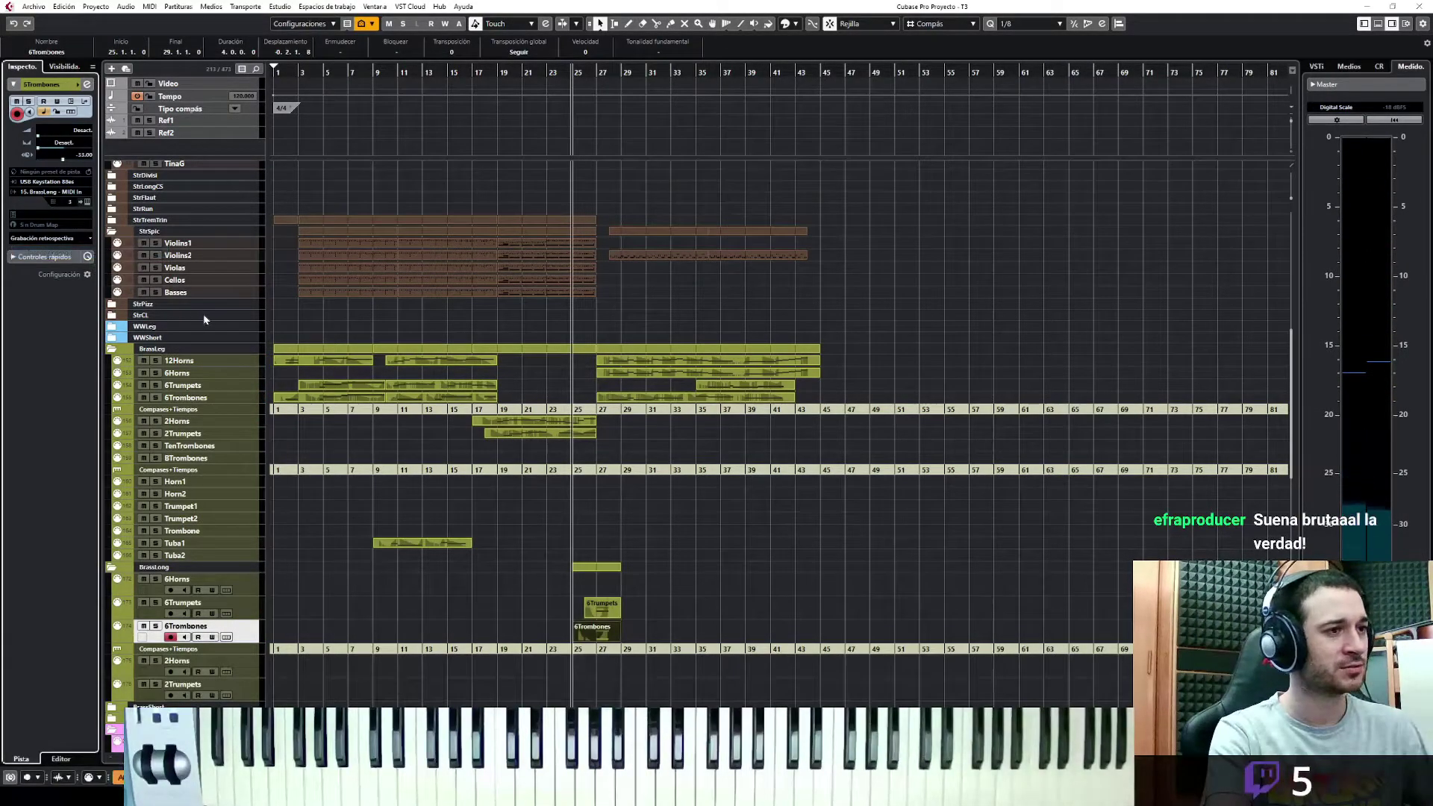
Play the passage and insert the retrospective recording on BrassLong's 6Horns track as a linear take at bars 25–28
{"action": "left_click", "coordinate": [254, 591]}
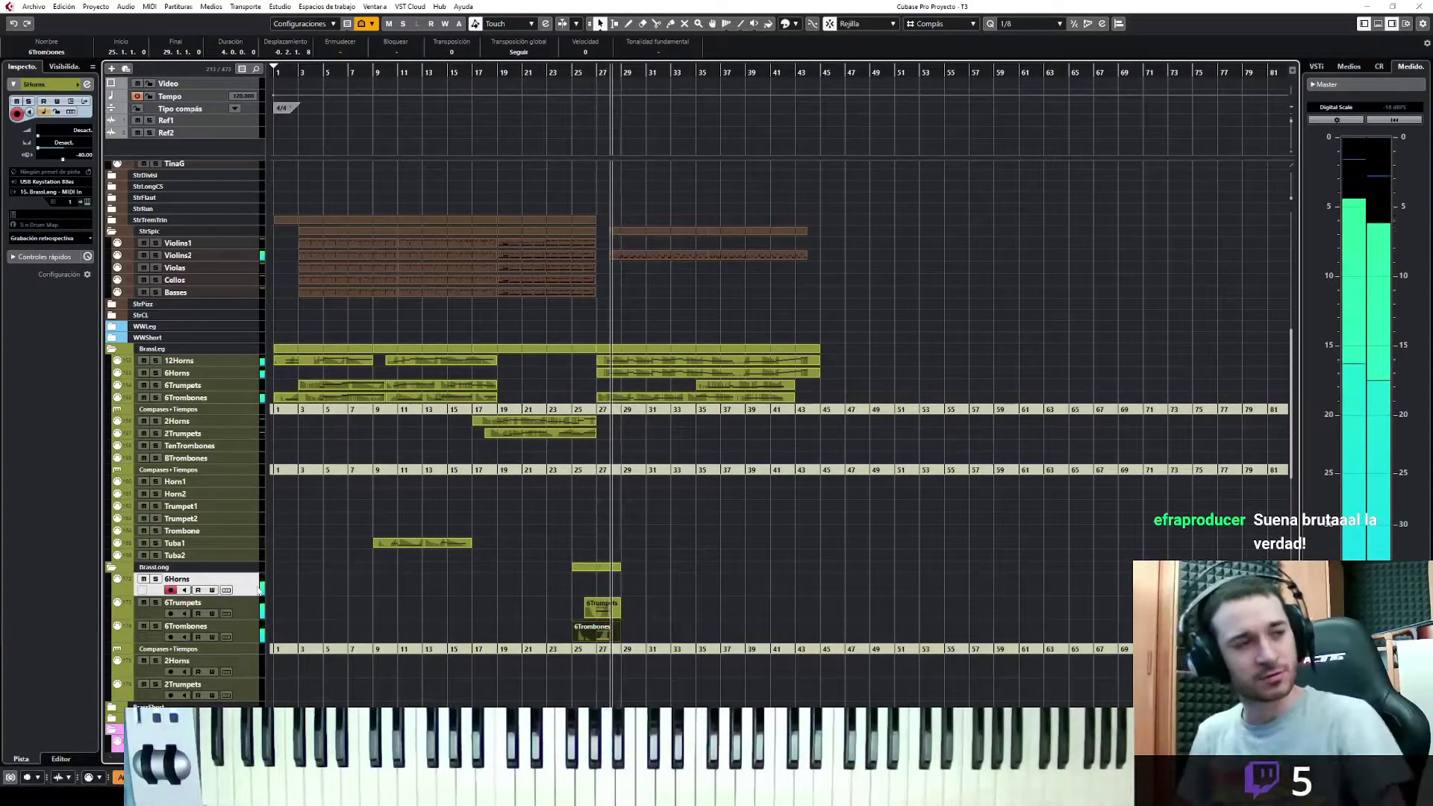
{"action": "left_click", "coordinate": [66, 238]}
{"action": "left_click", "coordinate": [64, 249]}
Insert the retrospective take on BrassLeg's Tuba1 track at bars 25–28 and fit its C1 note to bar 27
{"action": "left_click", "coordinate": [239, 542]}
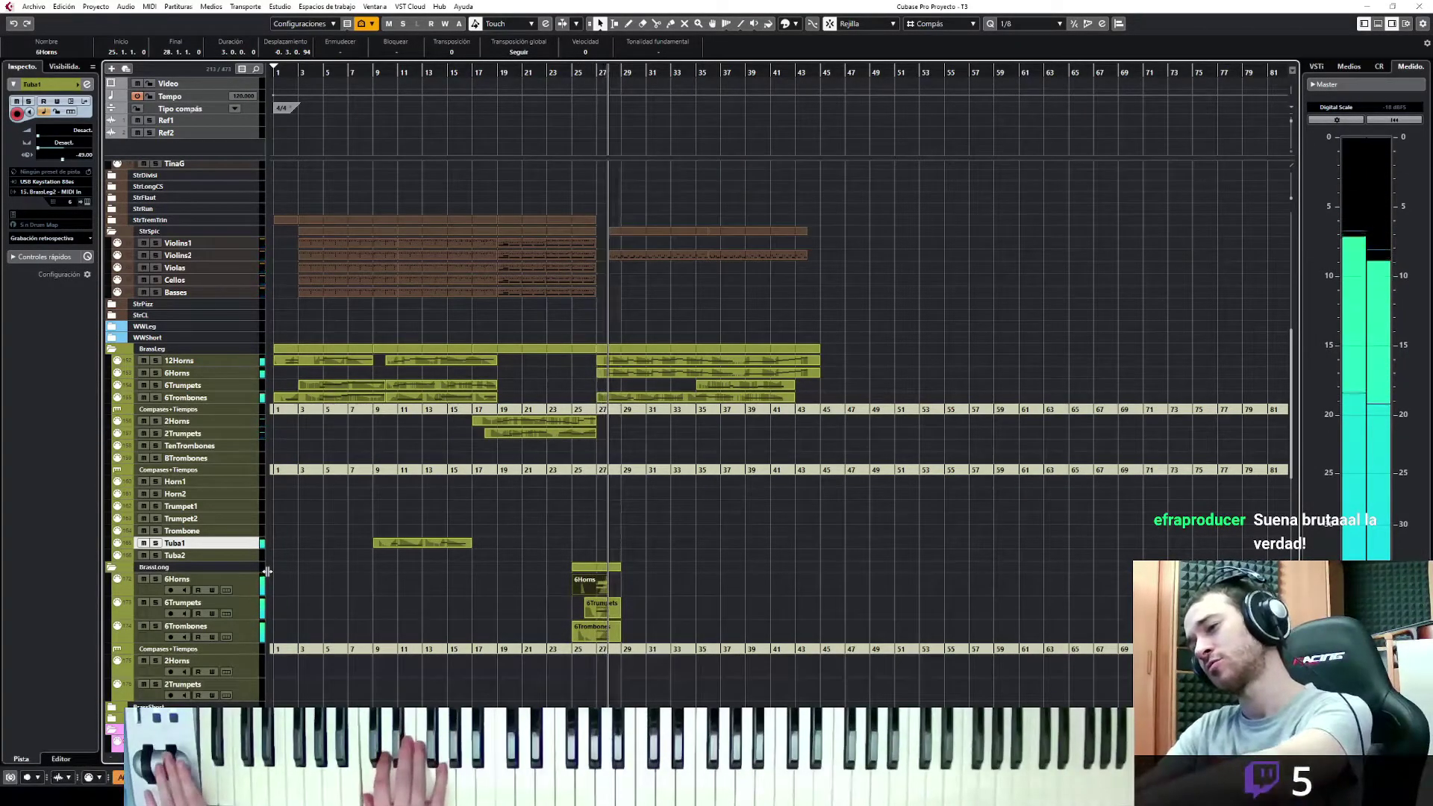
{"action": "left_click", "coordinate": [45, 238]}
{"action": "left_click", "coordinate": [72, 252]}
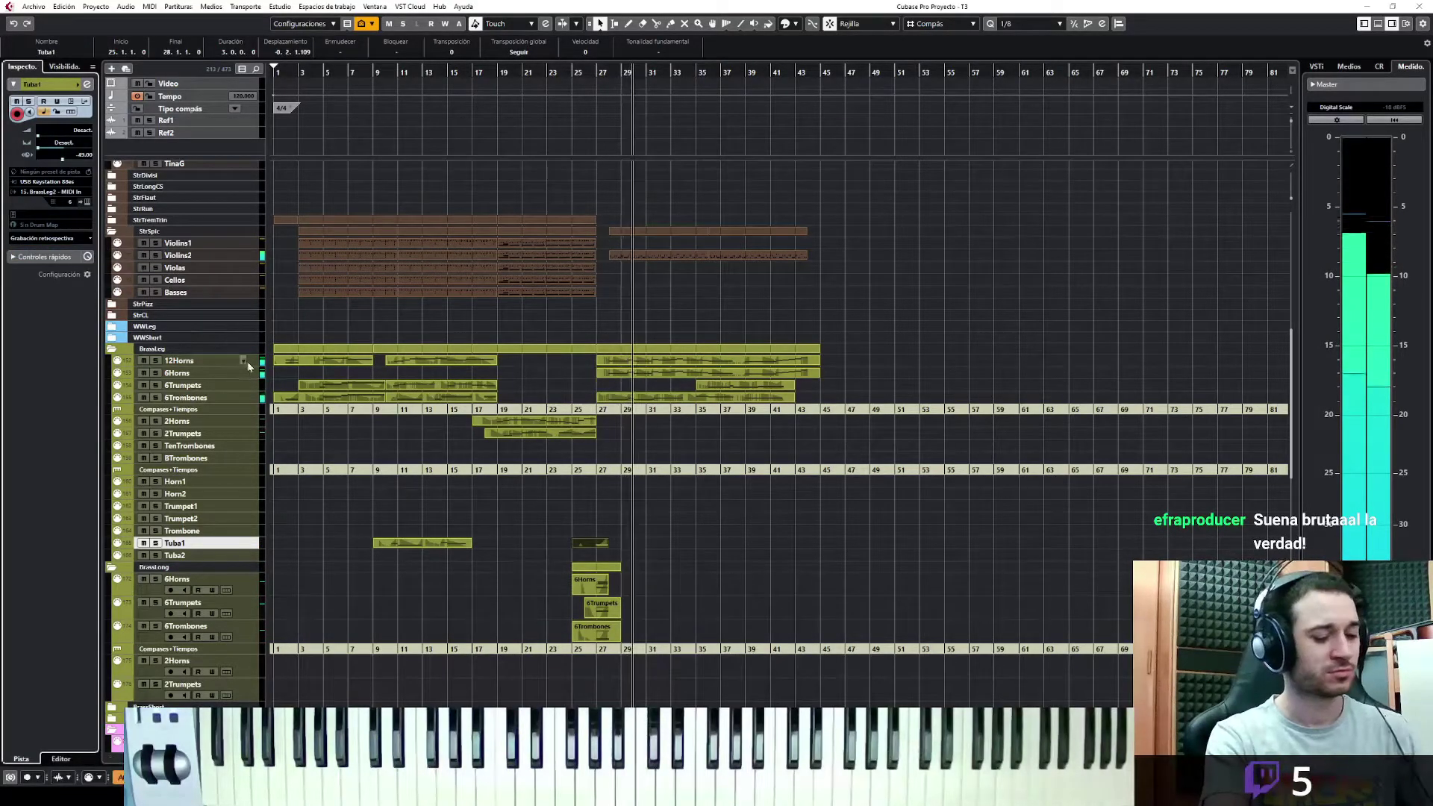
{"action": "key", "text": "ctrl+e"}
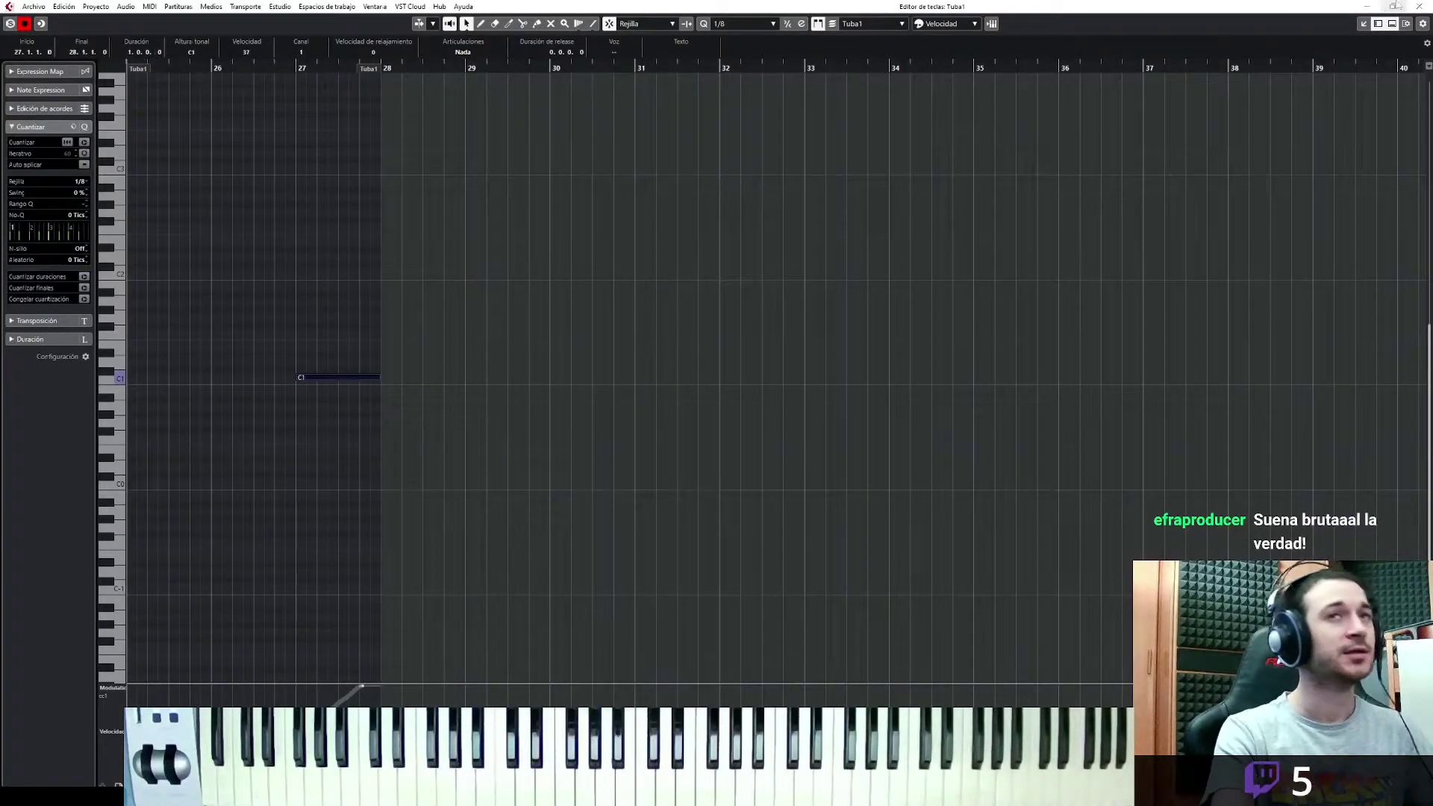
{"action": "key", "text": "ctrl+e"}
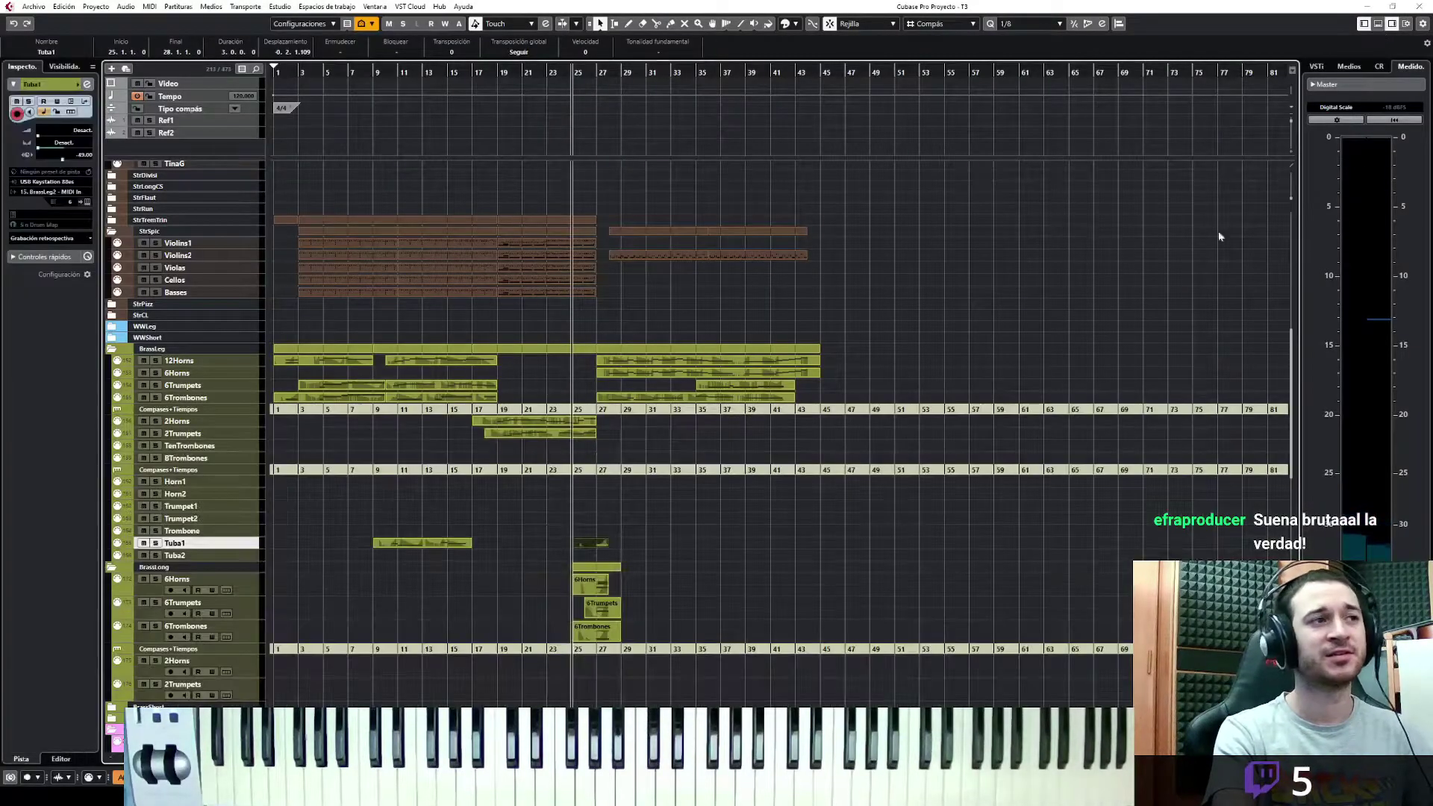
Insert the retrospective take on the Taikos folder's Ensemble track at bars 25–29 and check its C3 note in the key editor
{"action": "scroll", "coordinate": [489, 642], "scroll_direction": "down", "scroll_amount": 15}
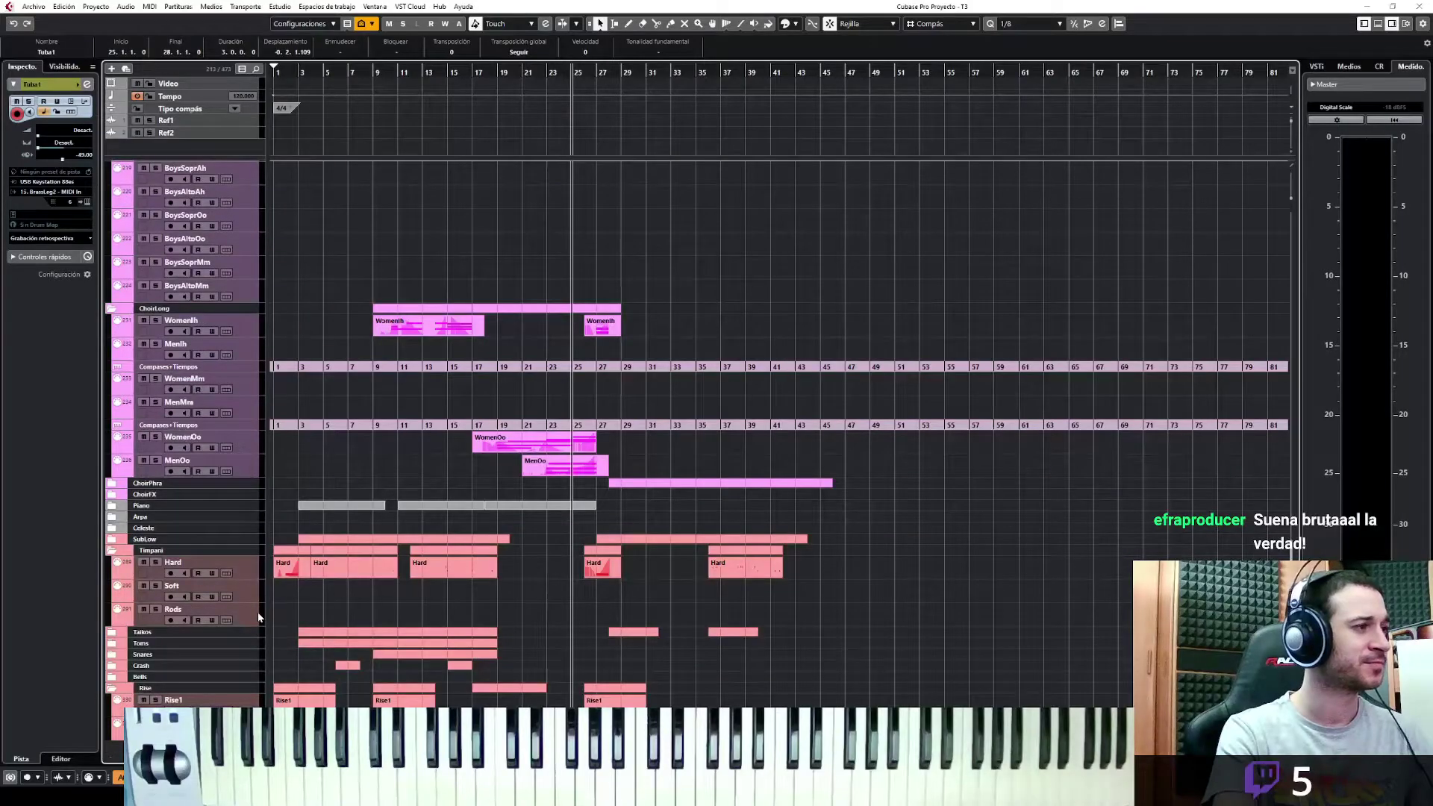
{"action": "left_click", "coordinate": [112, 633]}
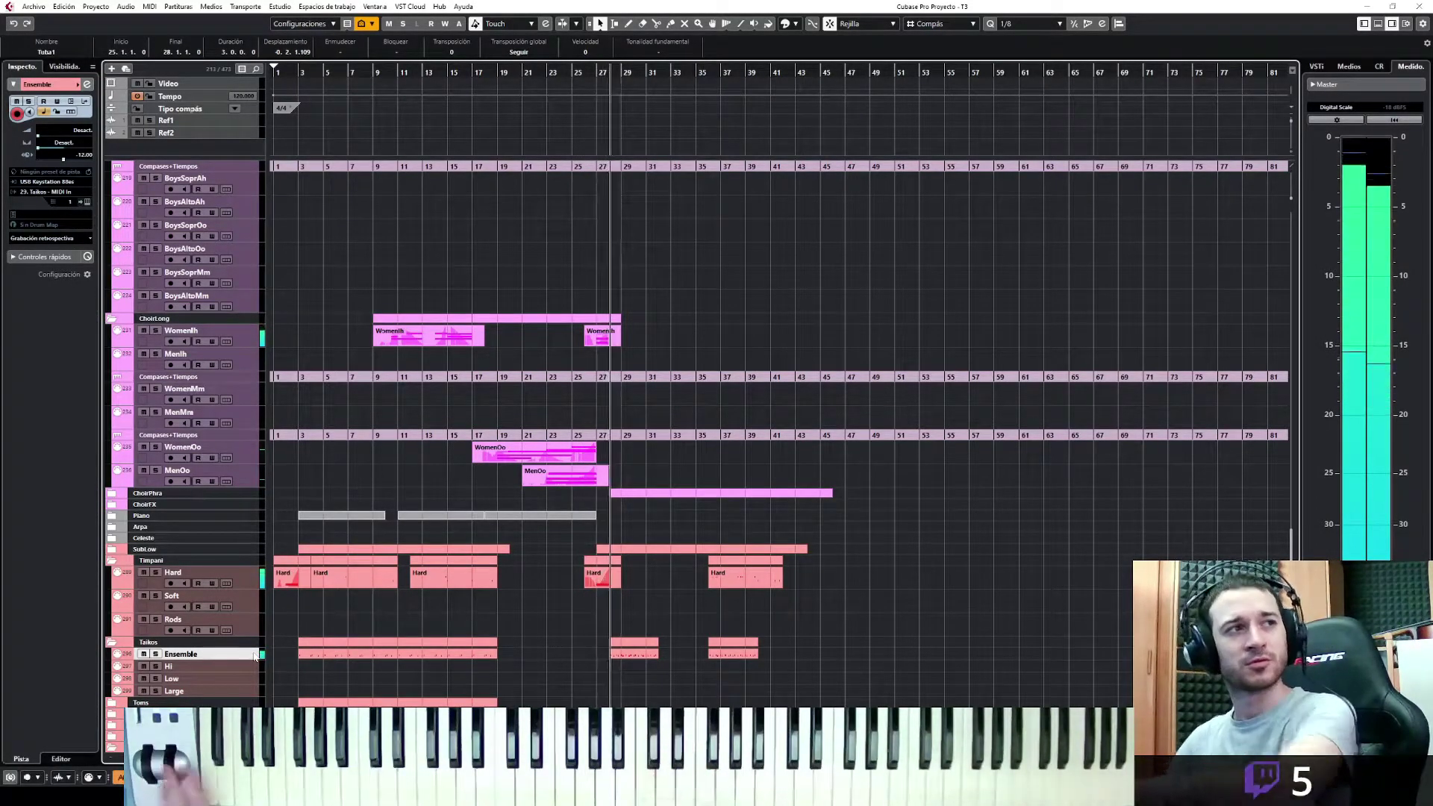
{"action": "key", "text": "space"}
{"action": "left_click", "coordinate": [71, 238]}
{"action": "left_click", "coordinate": [79, 250]}
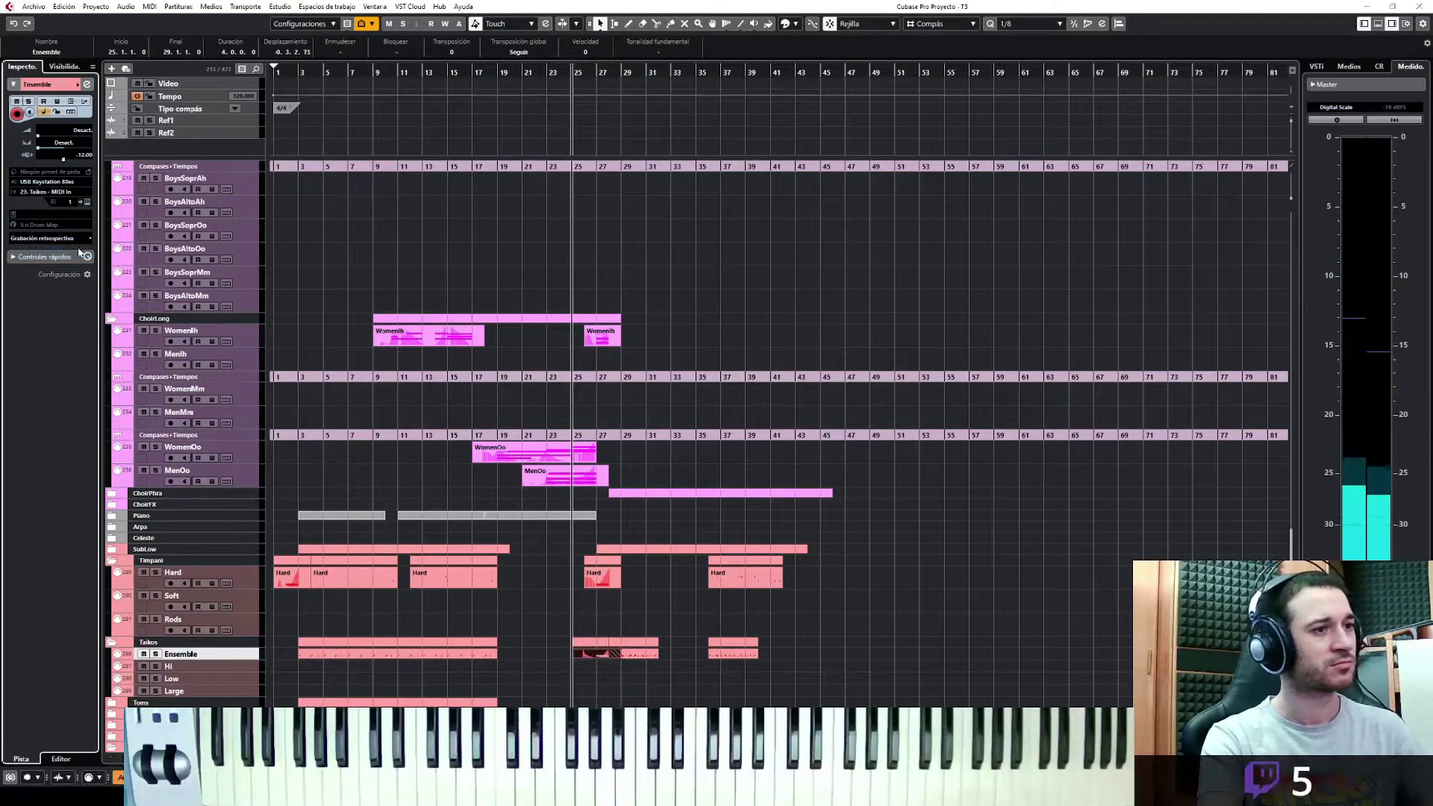
{"action": "key", "text": "Return"}
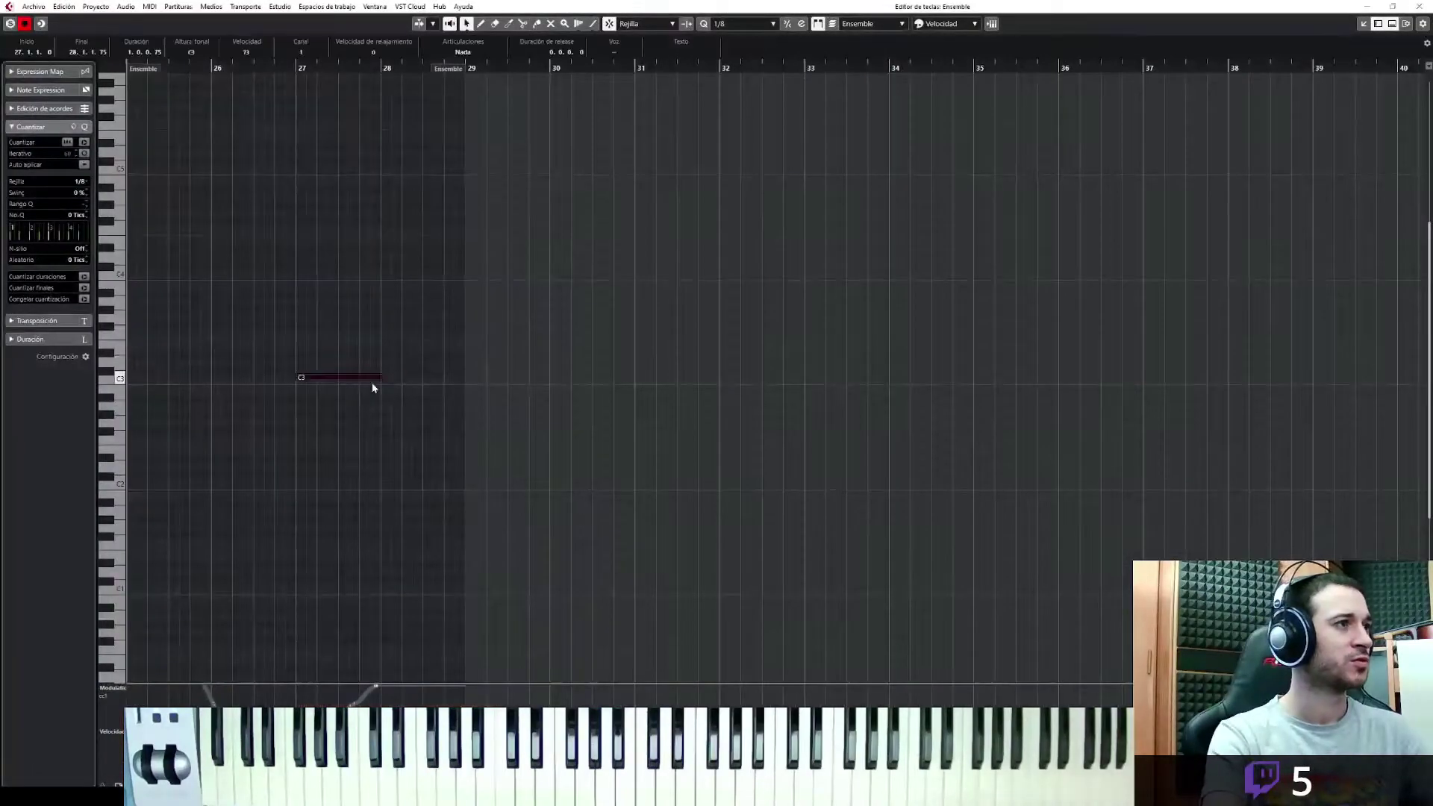
{"action": "key", "text": "ctrl+z"}
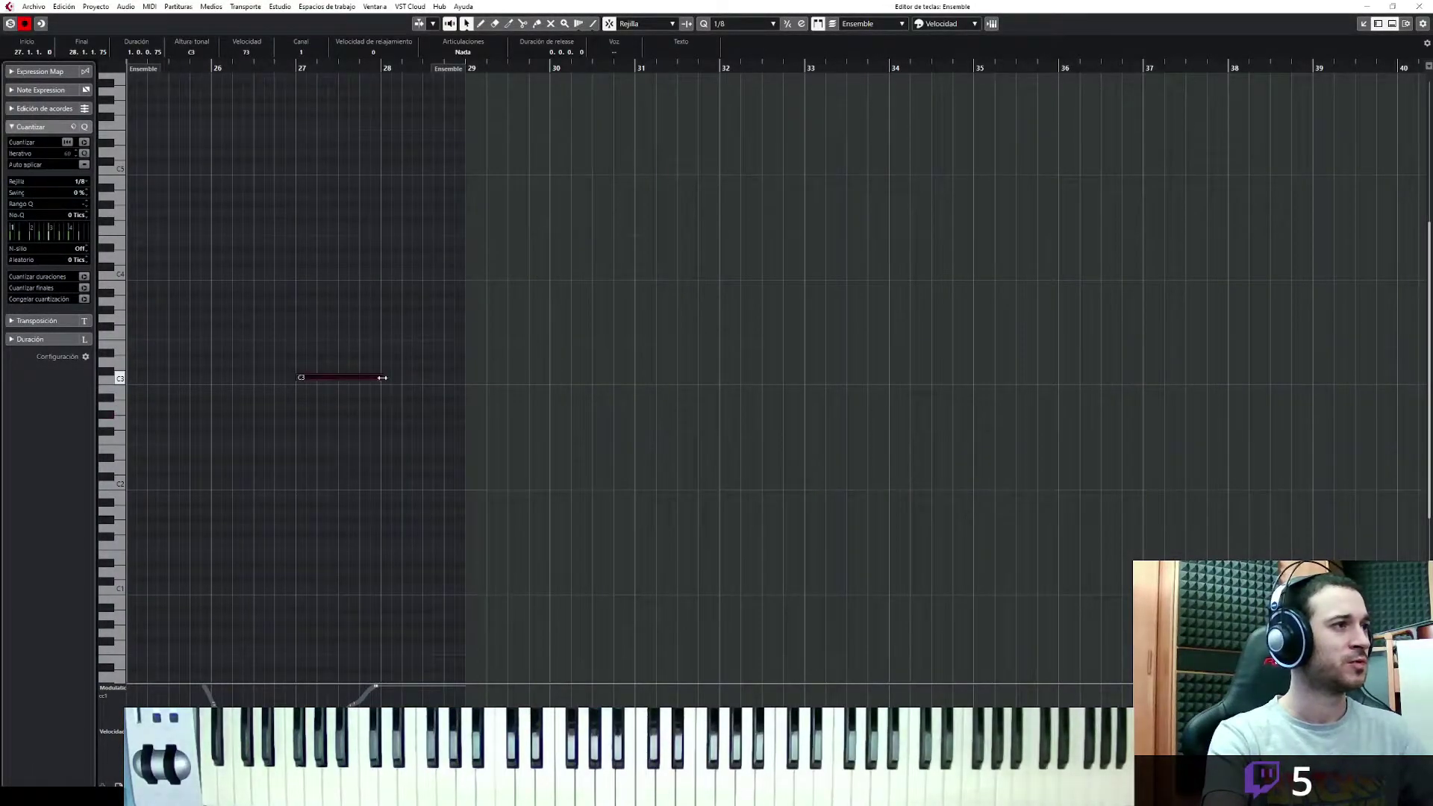
{"action": "left_click", "coordinate": [1364, 27]}
{"action": "left_click", "coordinate": [1377, 23]}
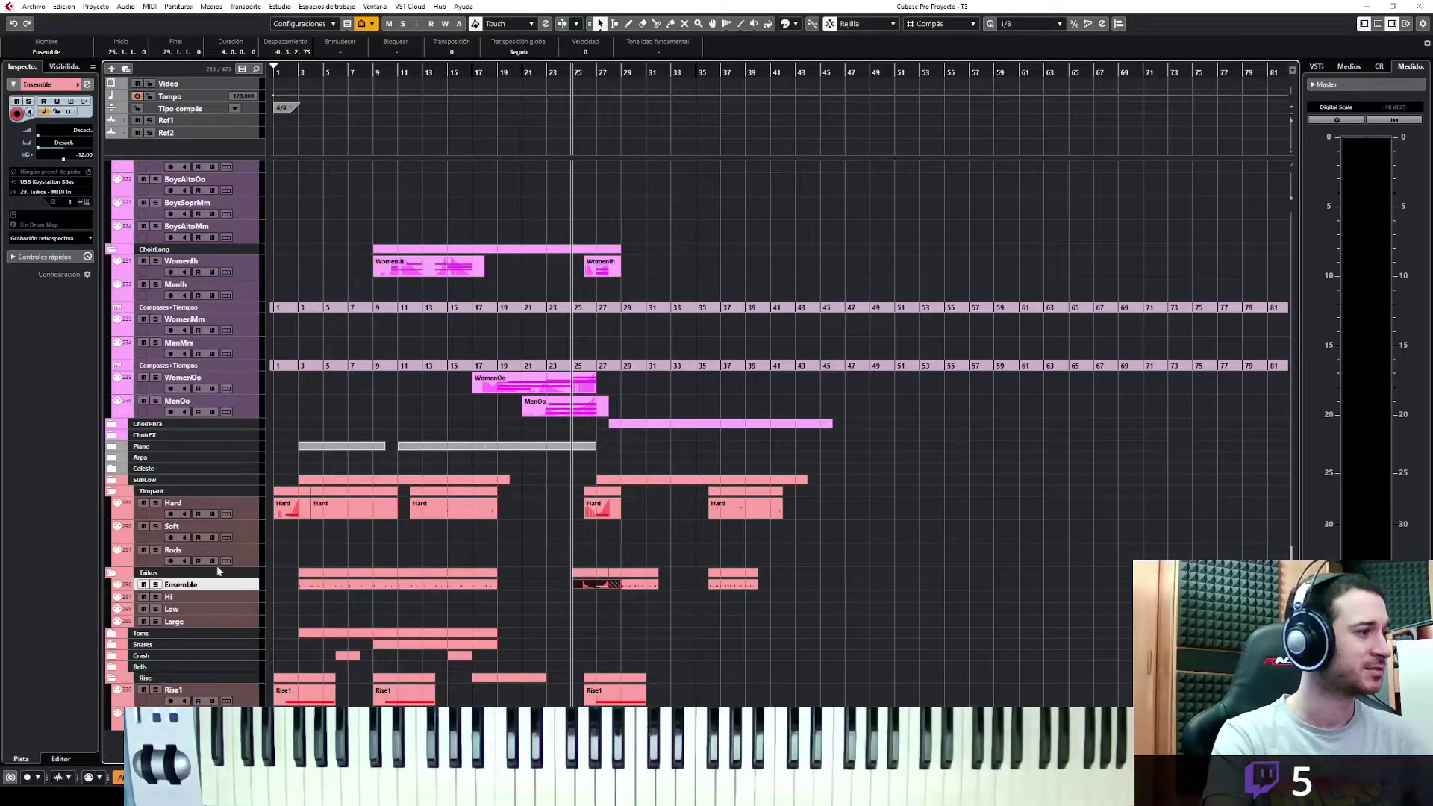
Insert the retrospective take on the Snares folder's Buckets track at bars 25–29 and fit its C3 note to bar 27
{"action": "left_click", "coordinate": [136, 647]}
{"action": "left_click", "coordinate": [244, 694]}
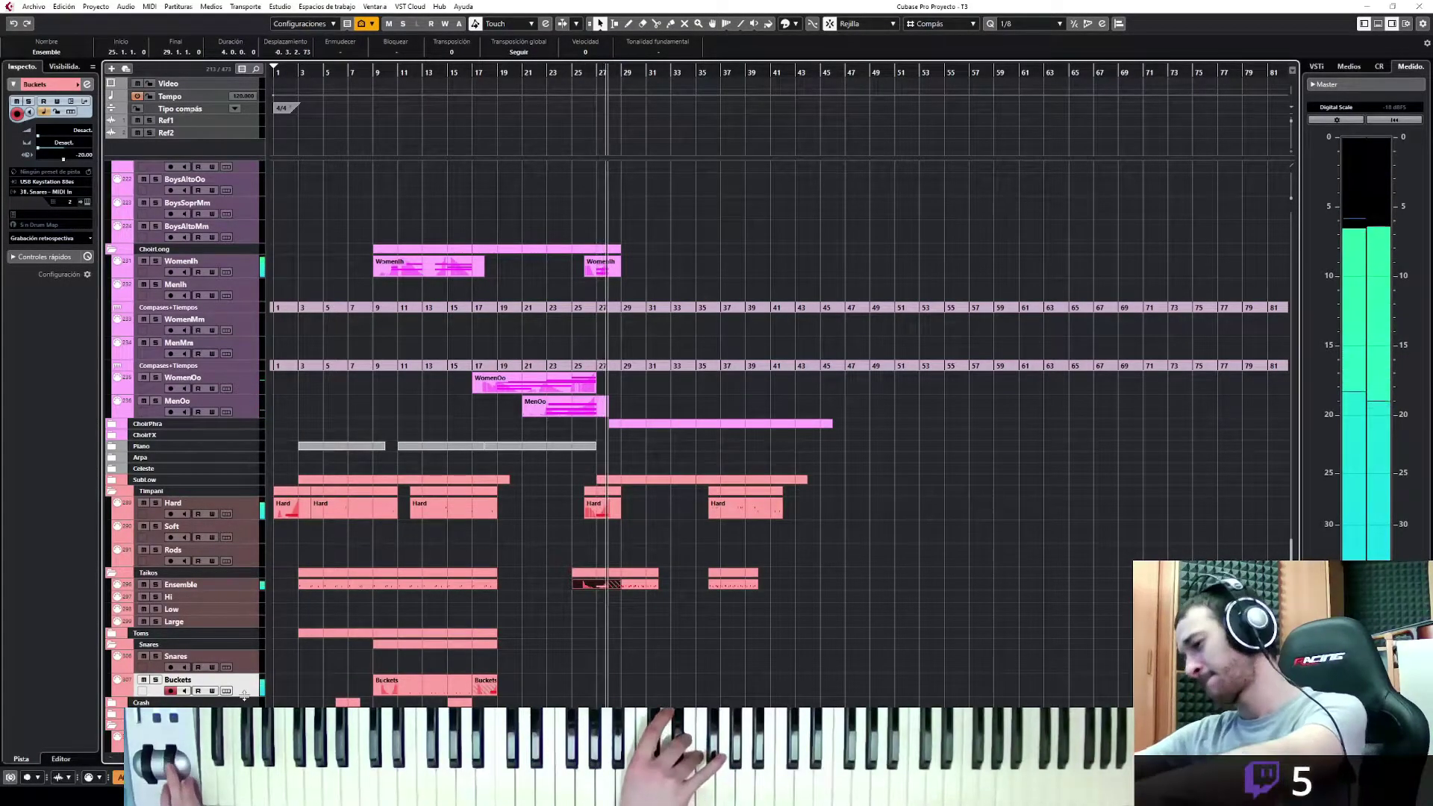
{"action": "left_click", "coordinate": [71, 239]}
{"action": "left_click", "coordinate": [72, 252]}
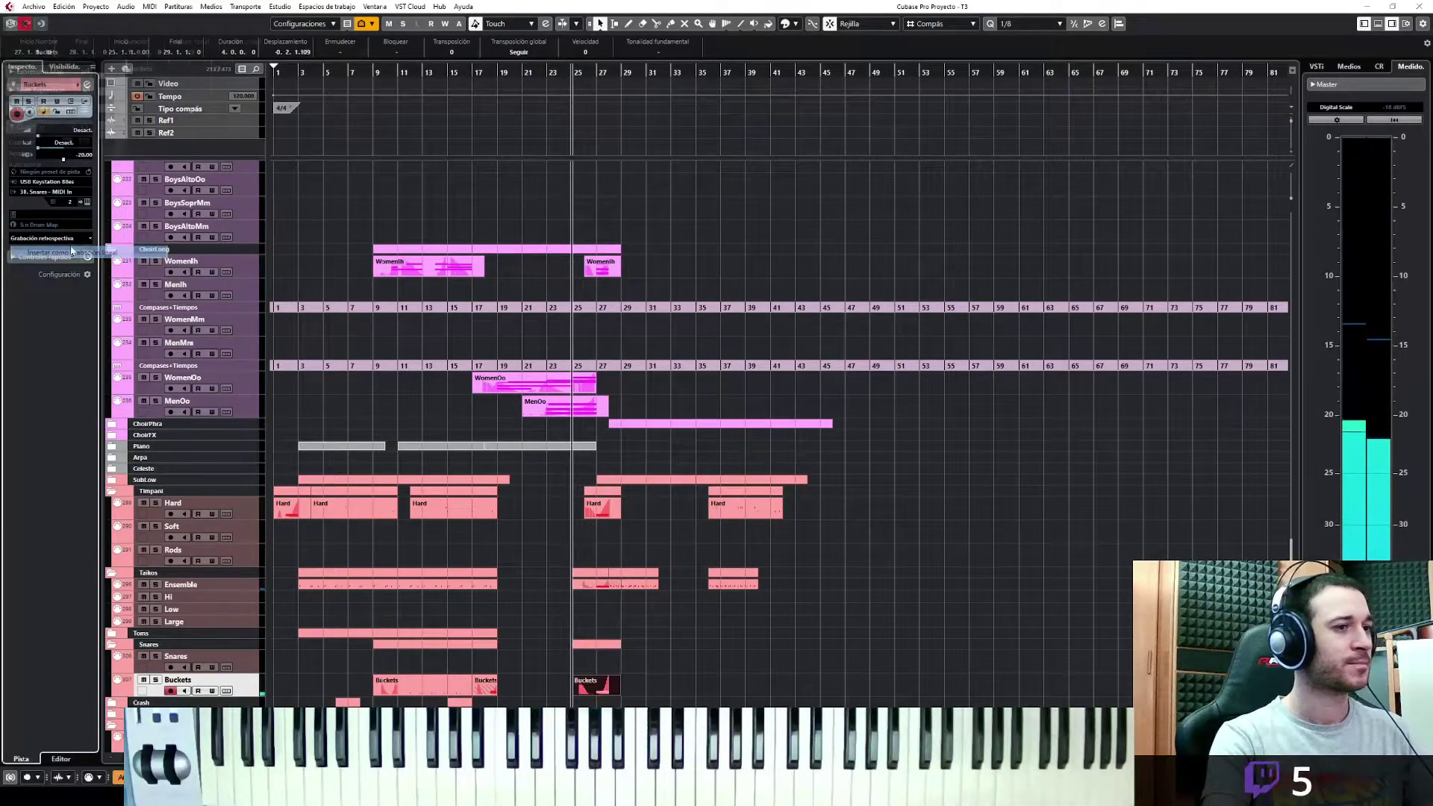
{"action": "key", "text": "ctrl+e"}
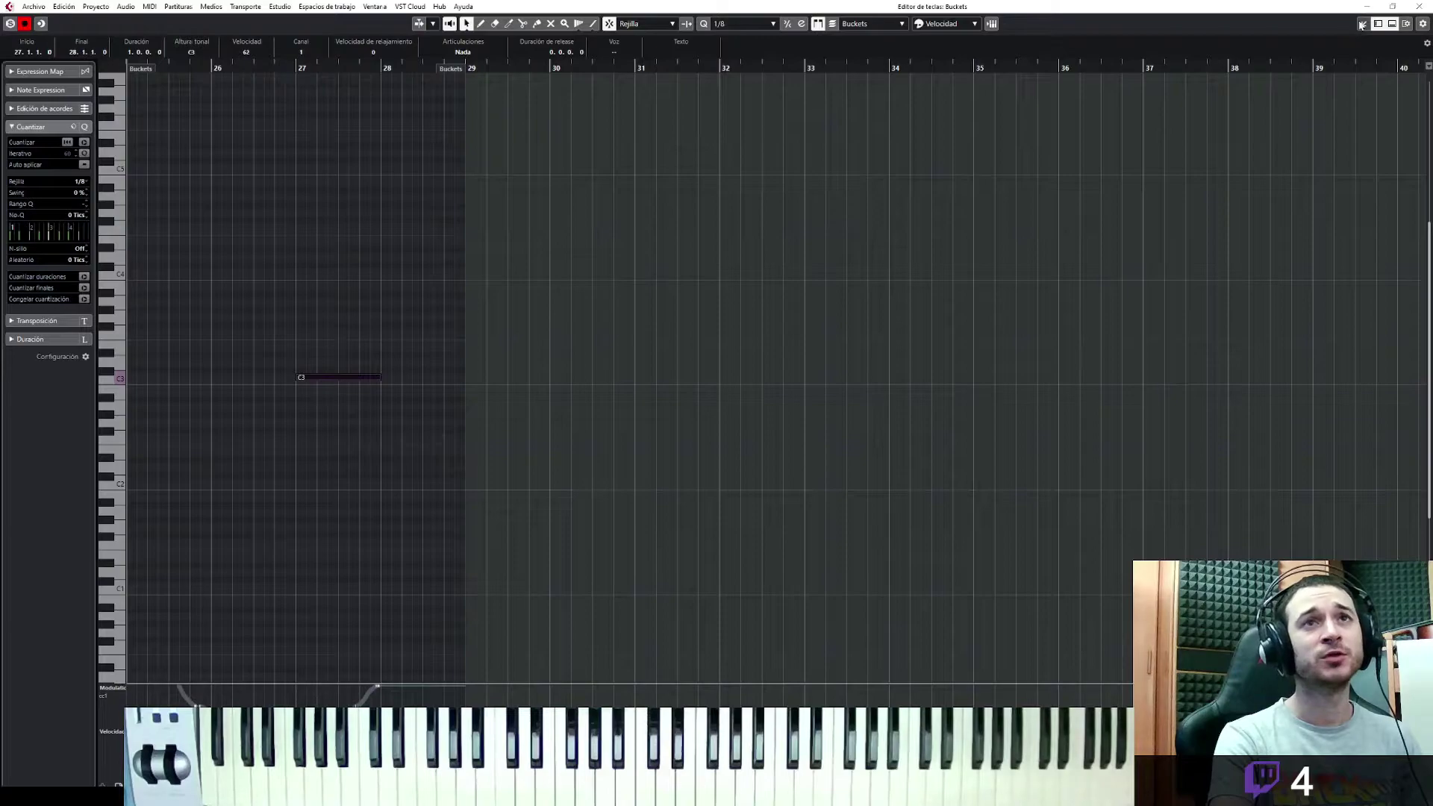
{"action": "left_click", "coordinate": [1361, 24]}
{"action": "left_click", "coordinate": [1378, 25]}
Insert the retrospective take on the Crash folder's Tamtam track at bars 25–28, extend its C3 note to bar 28 and close the editor
{"action": "scroll", "coordinate": [418, 550], "scroll_direction": "down", "scroll_amount": 1}
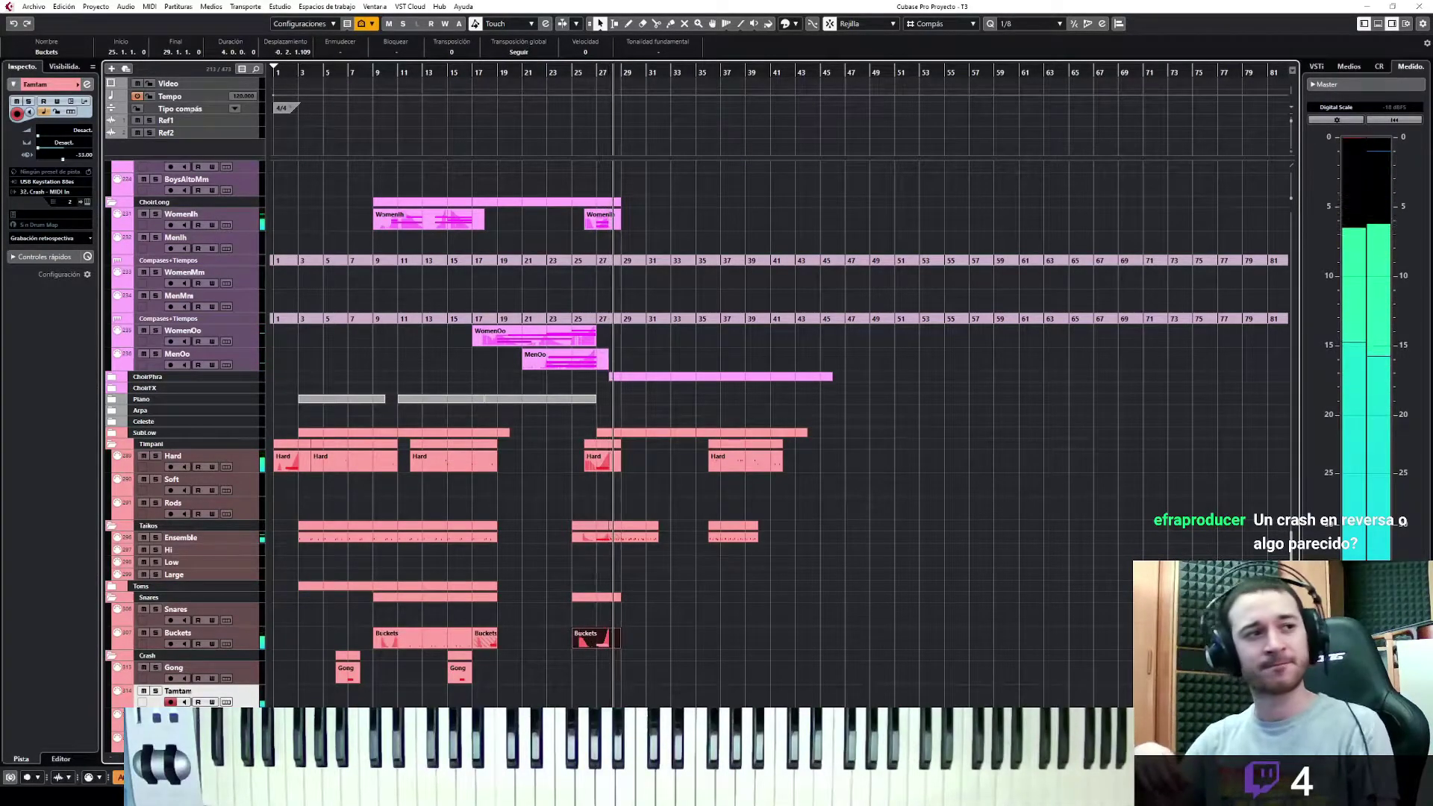
{"action": "left_click", "coordinate": [26, 241]}
{"action": "left_click", "coordinate": [35, 254]}
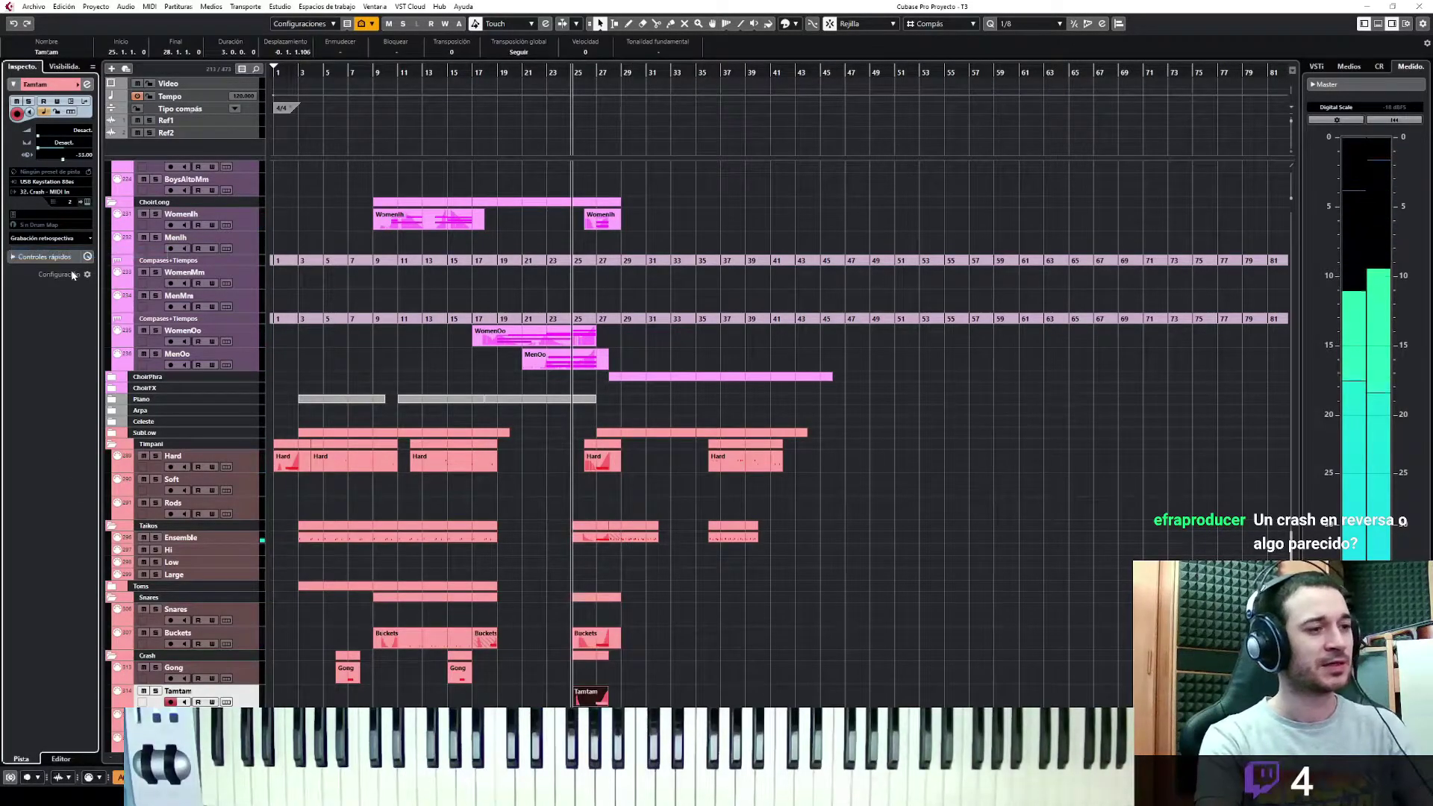
{"action": "key", "text": "Return"}
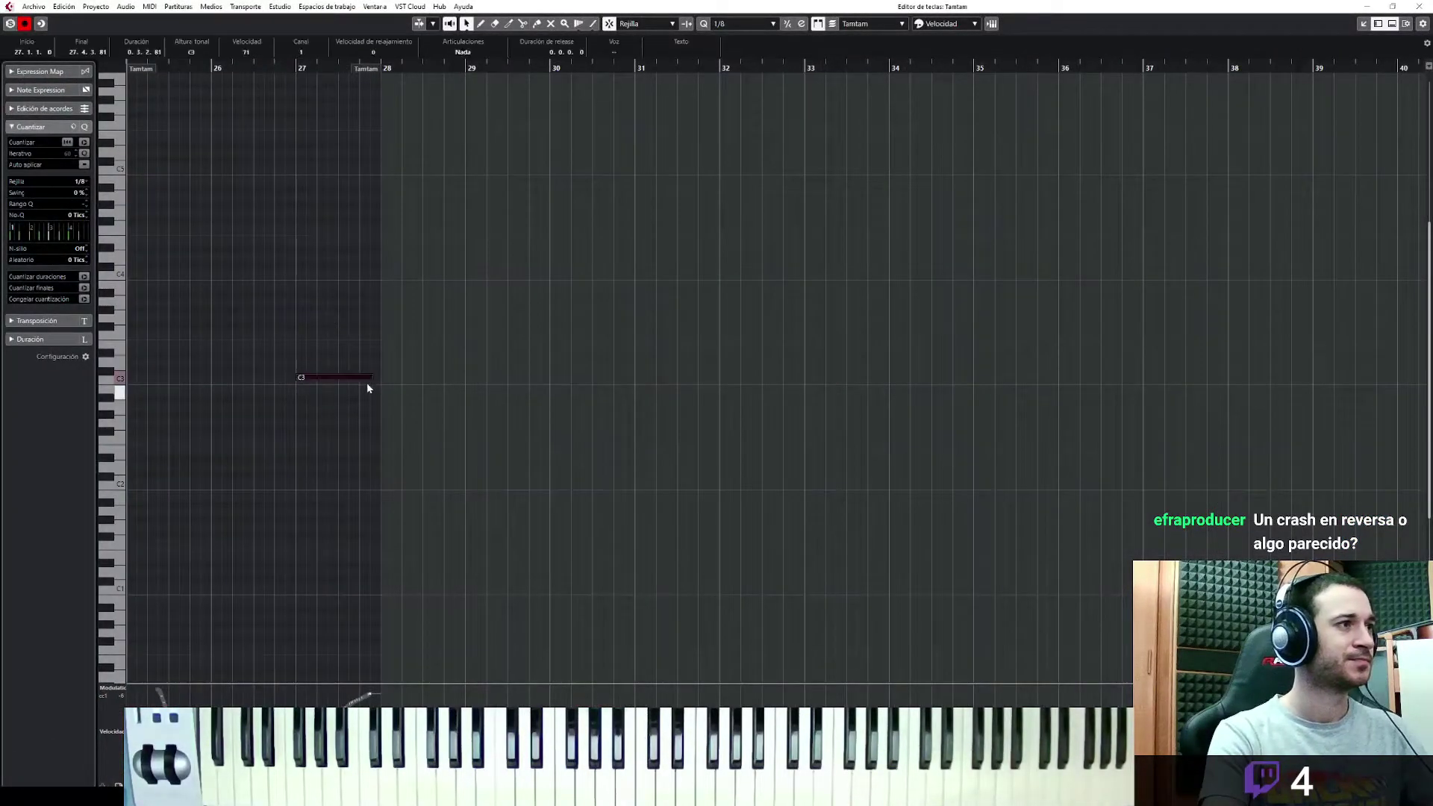
{"action": "key", "text": "space"}
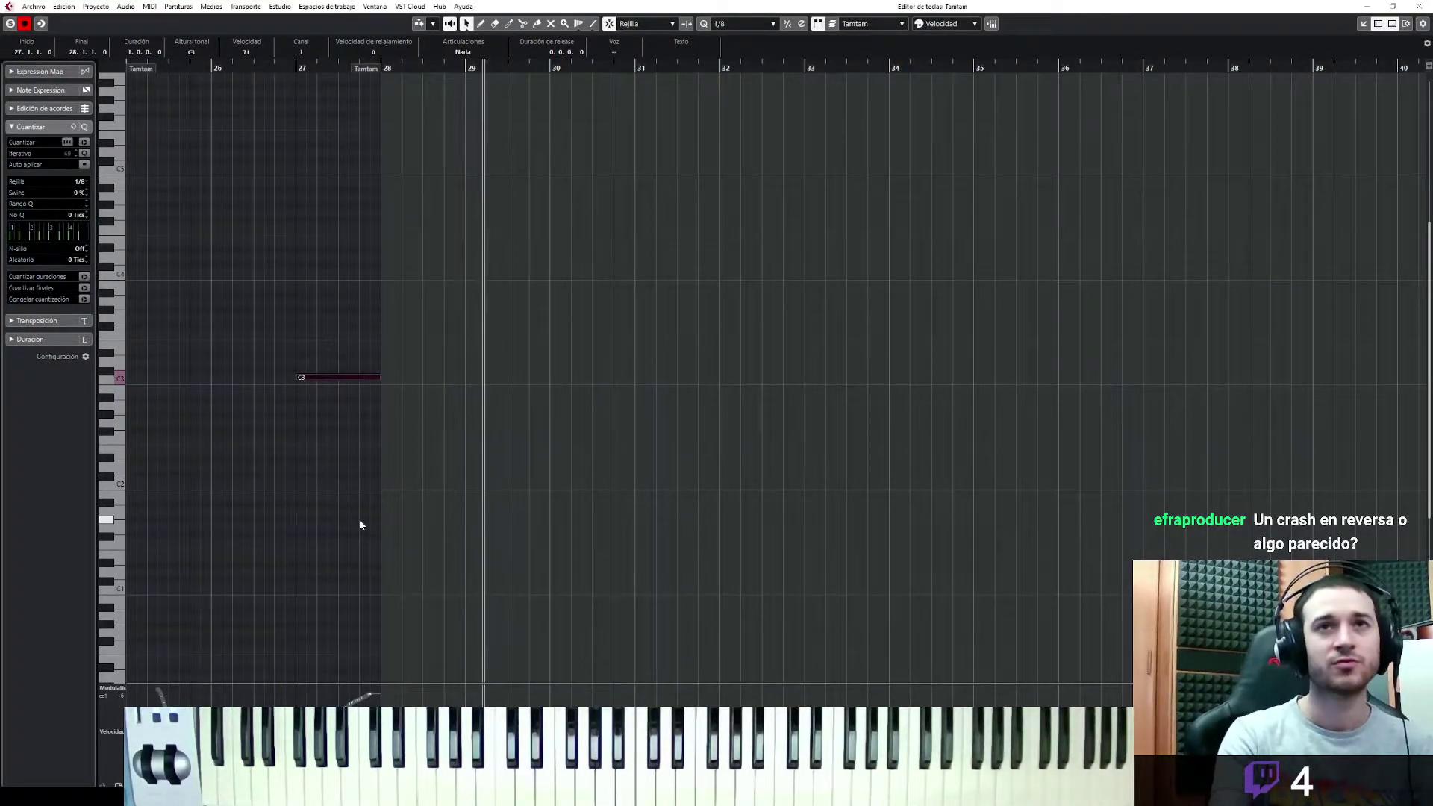
{"action": "left_click", "coordinate": [1377, 27]}
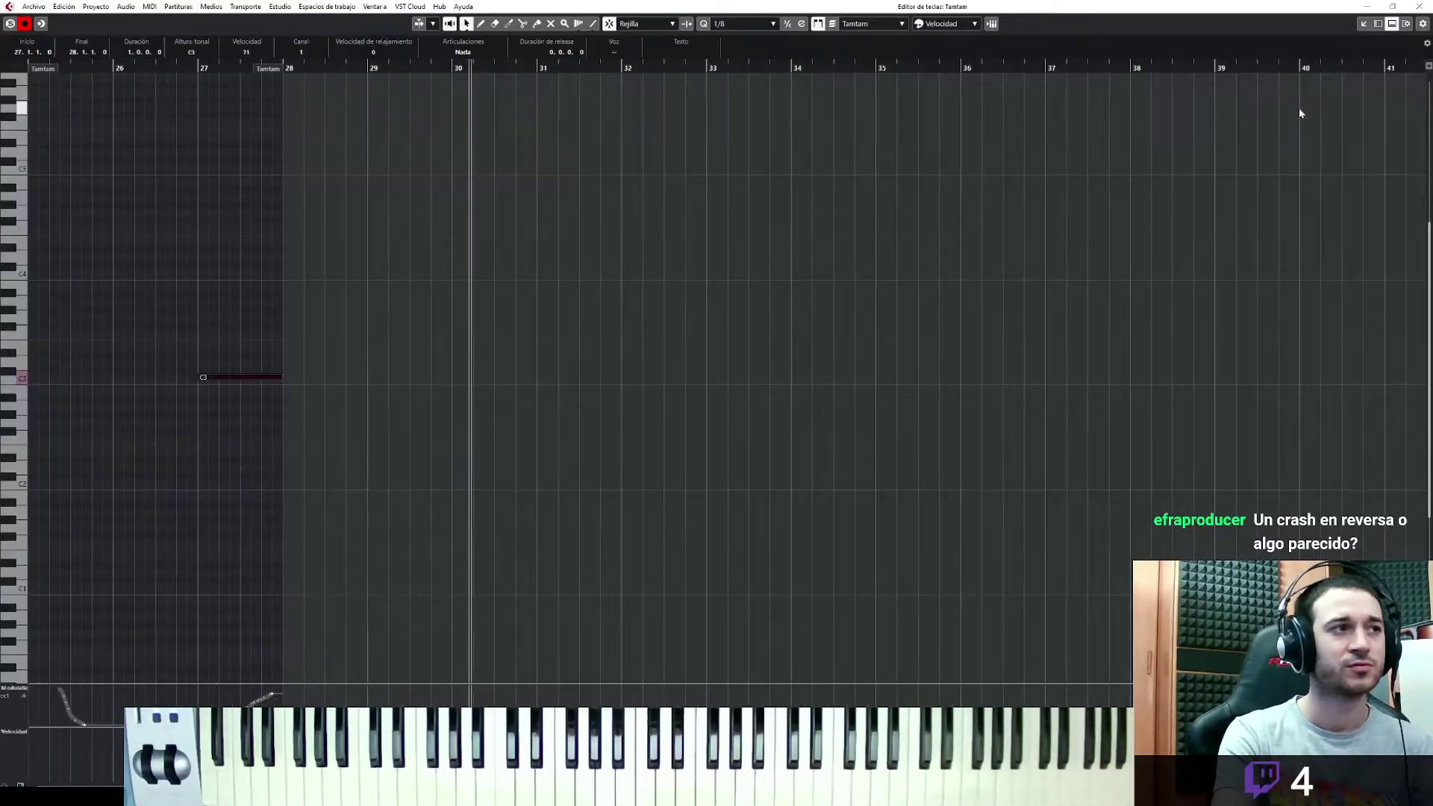
{"action": "left_click", "coordinate": [1391, 25]}
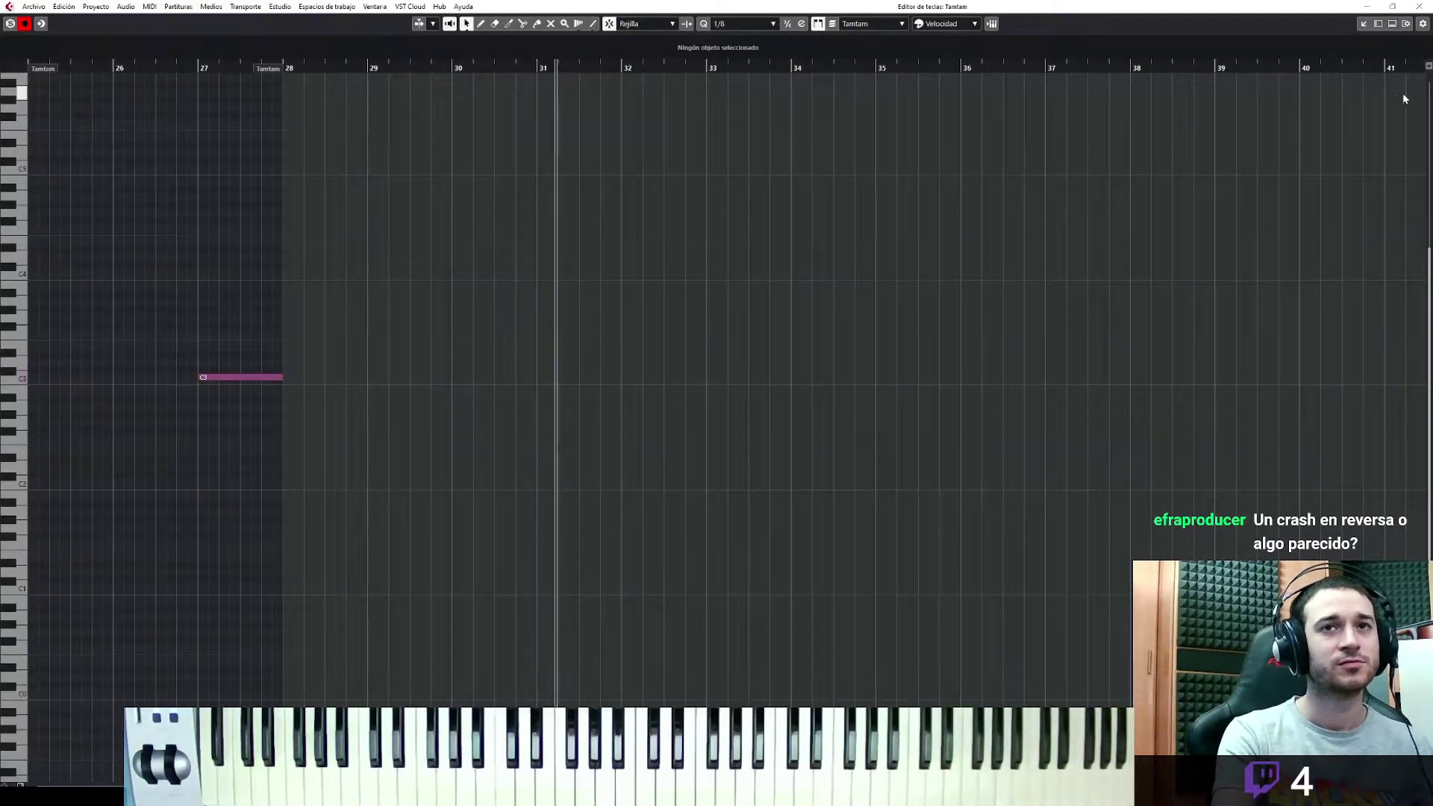
{"action": "left_click", "coordinate": [1378, 26]}
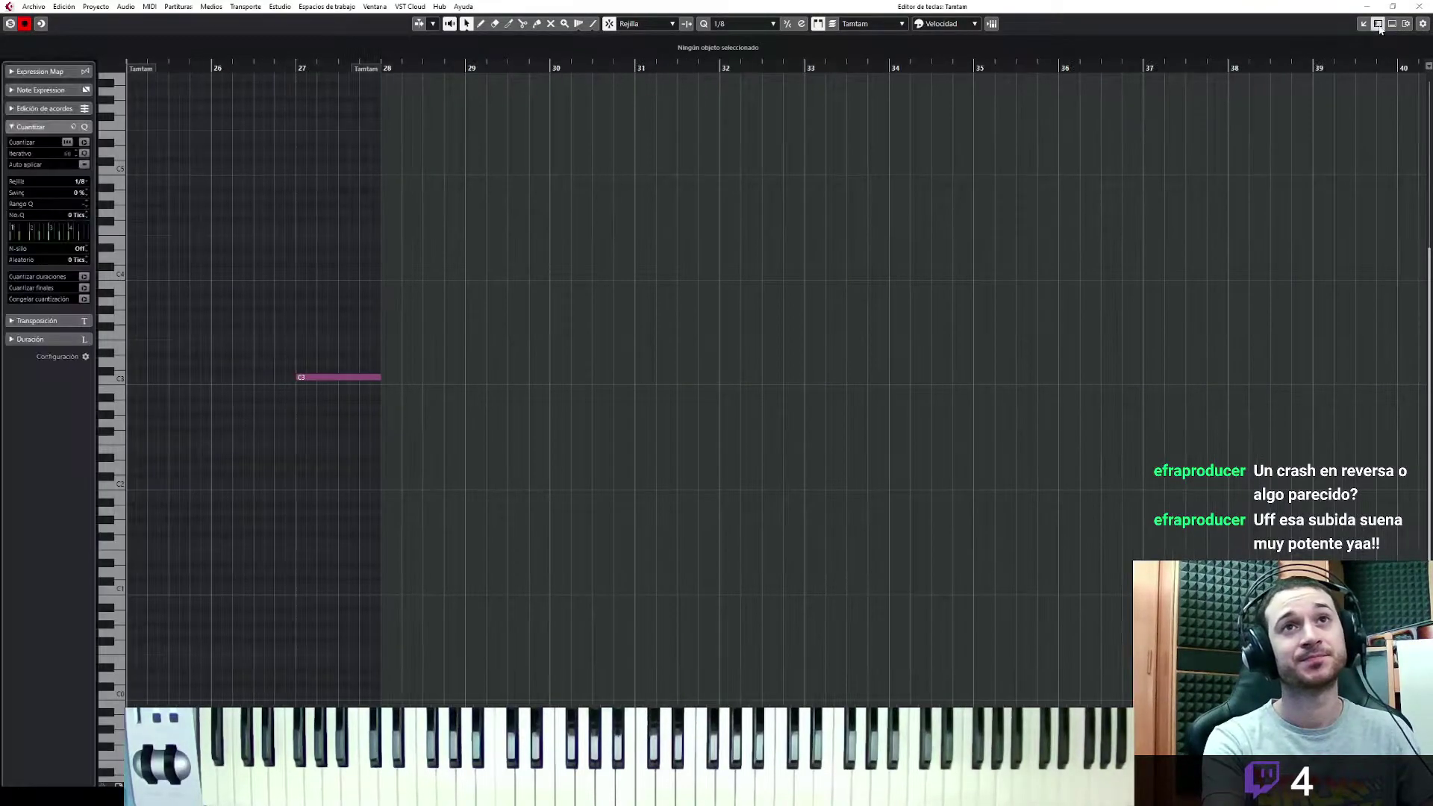
{"action": "left_click", "coordinate": [1364, 25]}
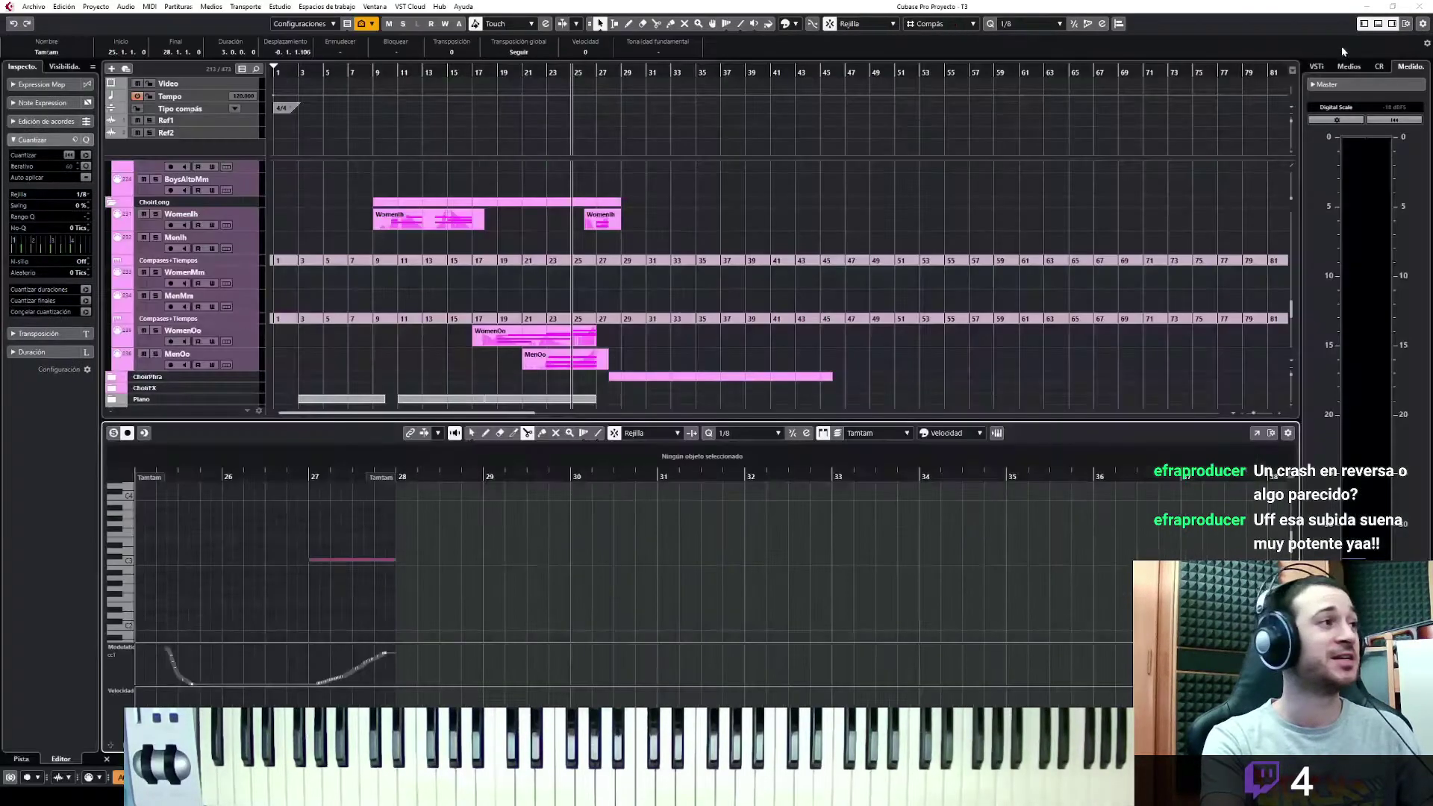
{"action": "left_click", "coordinate": [1377, 23]}
Expand the StrTremTrin folder and insert the retrospective recording on its TrinMin track as a linear take at bars 27–30
{"action": "scroll", "coordinate": [954, 433], "scroll_direction": "up", "scroll_amount": 10}
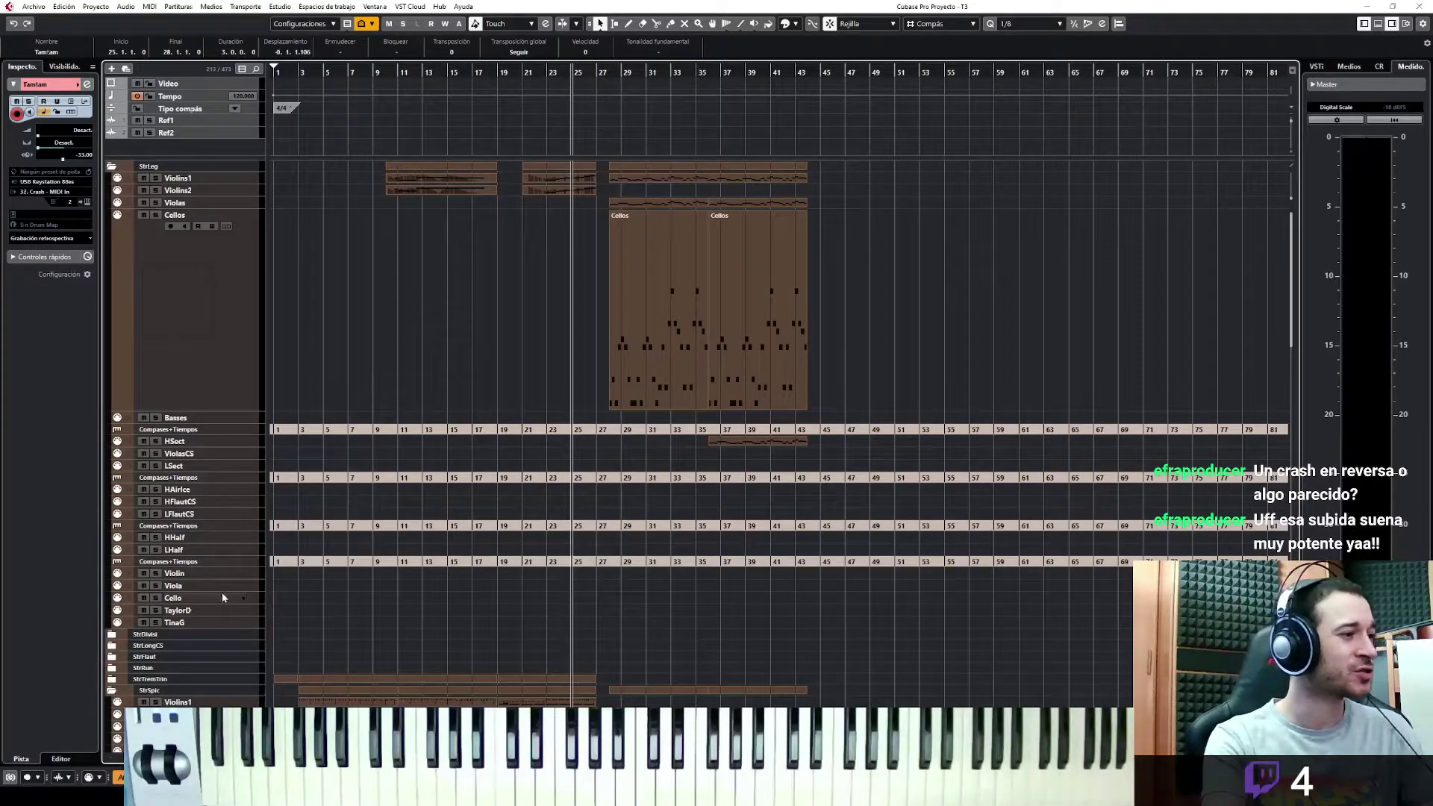
{"action": "scroll", "coordinate": [423, 582], "scroll_direction": "down", "scroll_amount": 5}
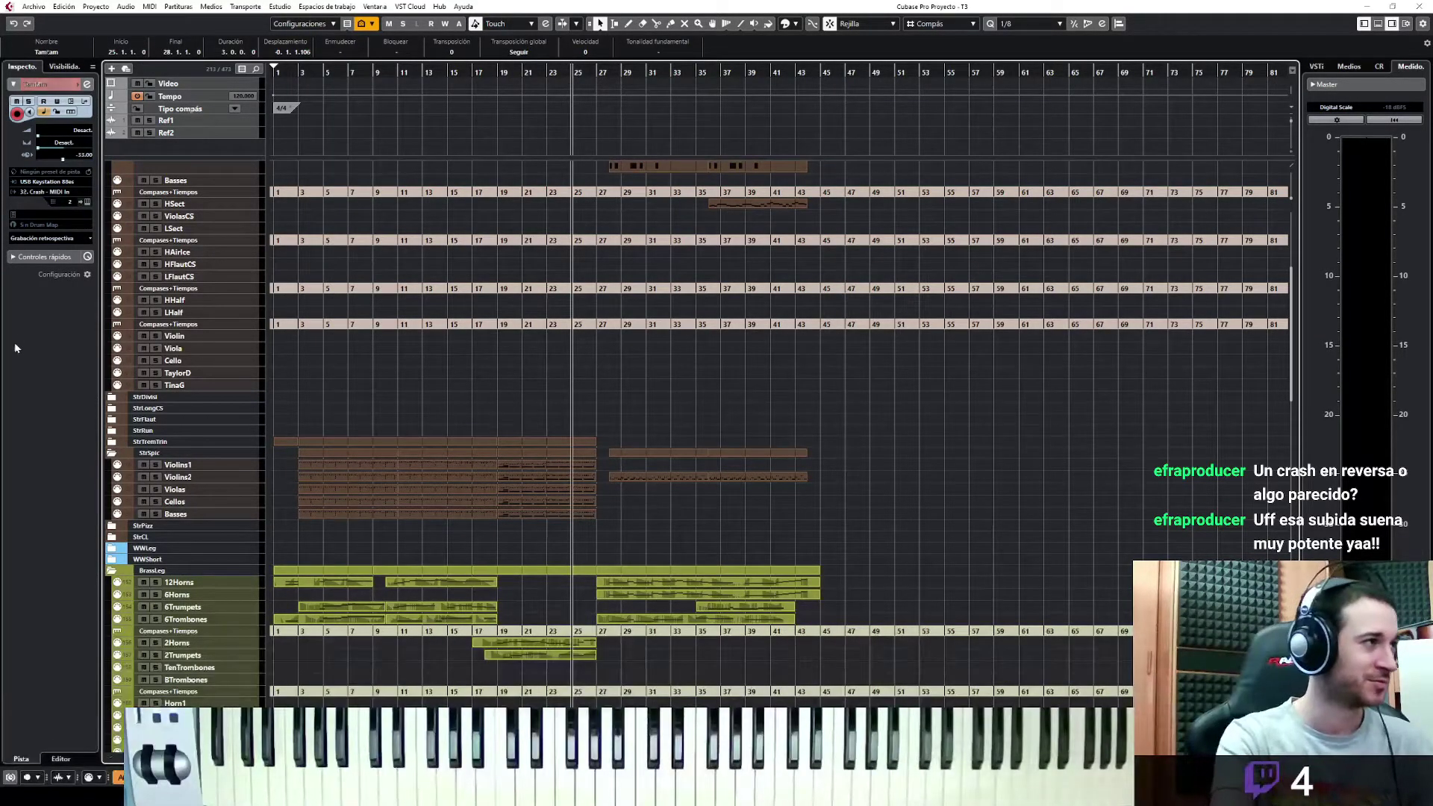
{"action": "left_click", "coordinate": [111, 441]}
{"action": "left_click", "coordinate": [243, 489]}
{"action": "key", "text": "space"}
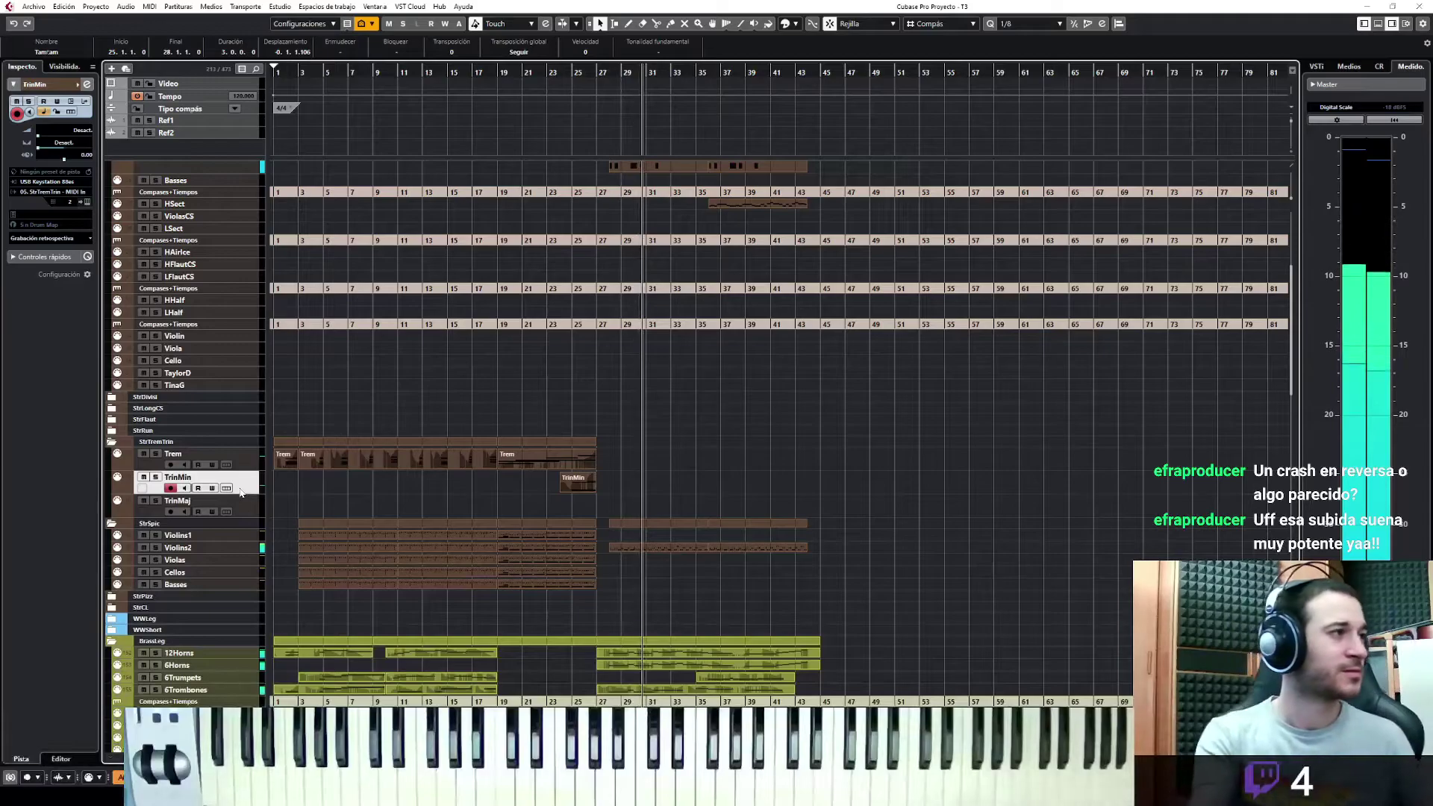
{"action": "key", "text": "space"}
{"action": "left_click", "coordinate": [41, 239]}
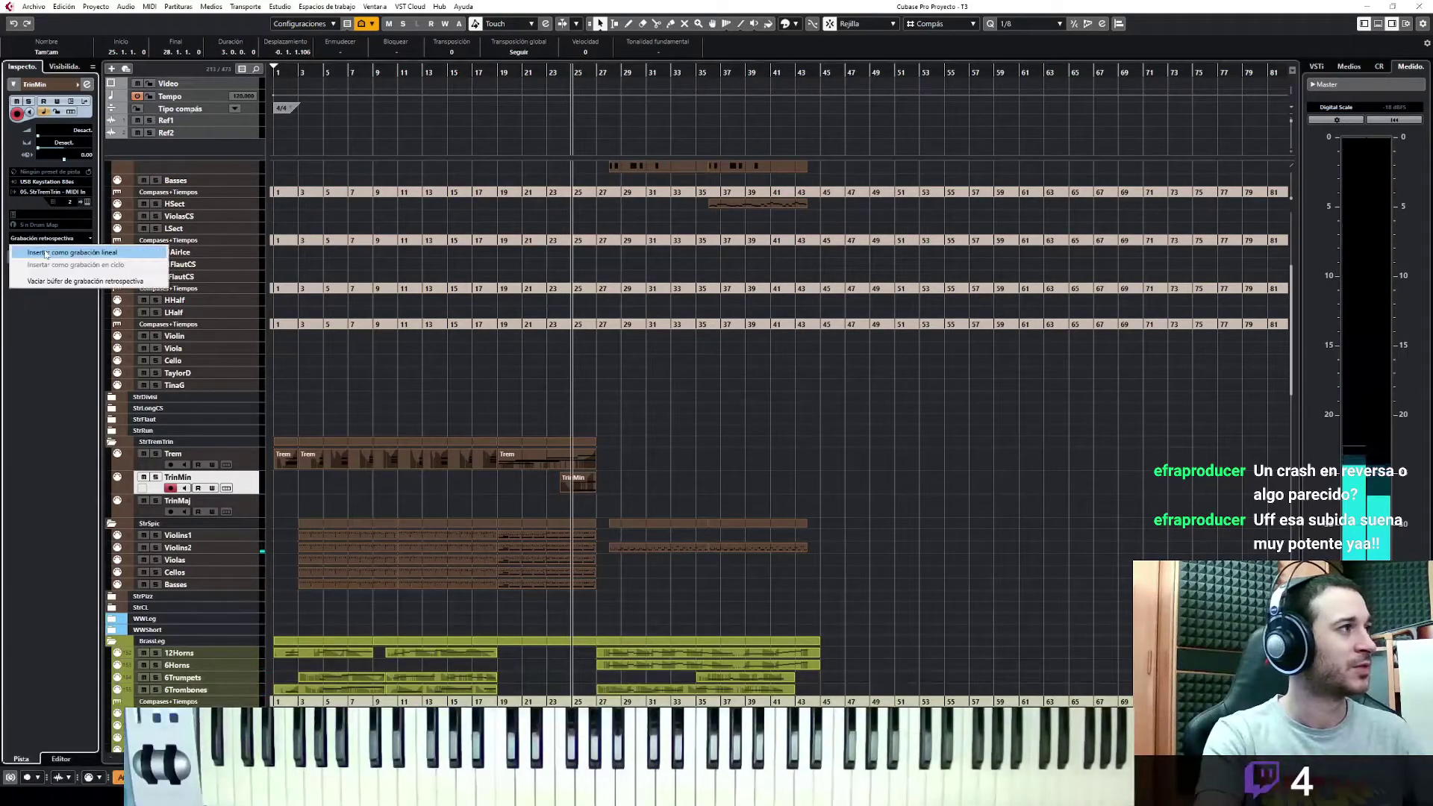
{"action": "left_click", "coordinate": [46, 255]}
Trim the TrinMin take's C5 note to end at bar 30 and its C4 note at bar 28, then close the key editor
{"action": "key", "text": "ctrl+e"}
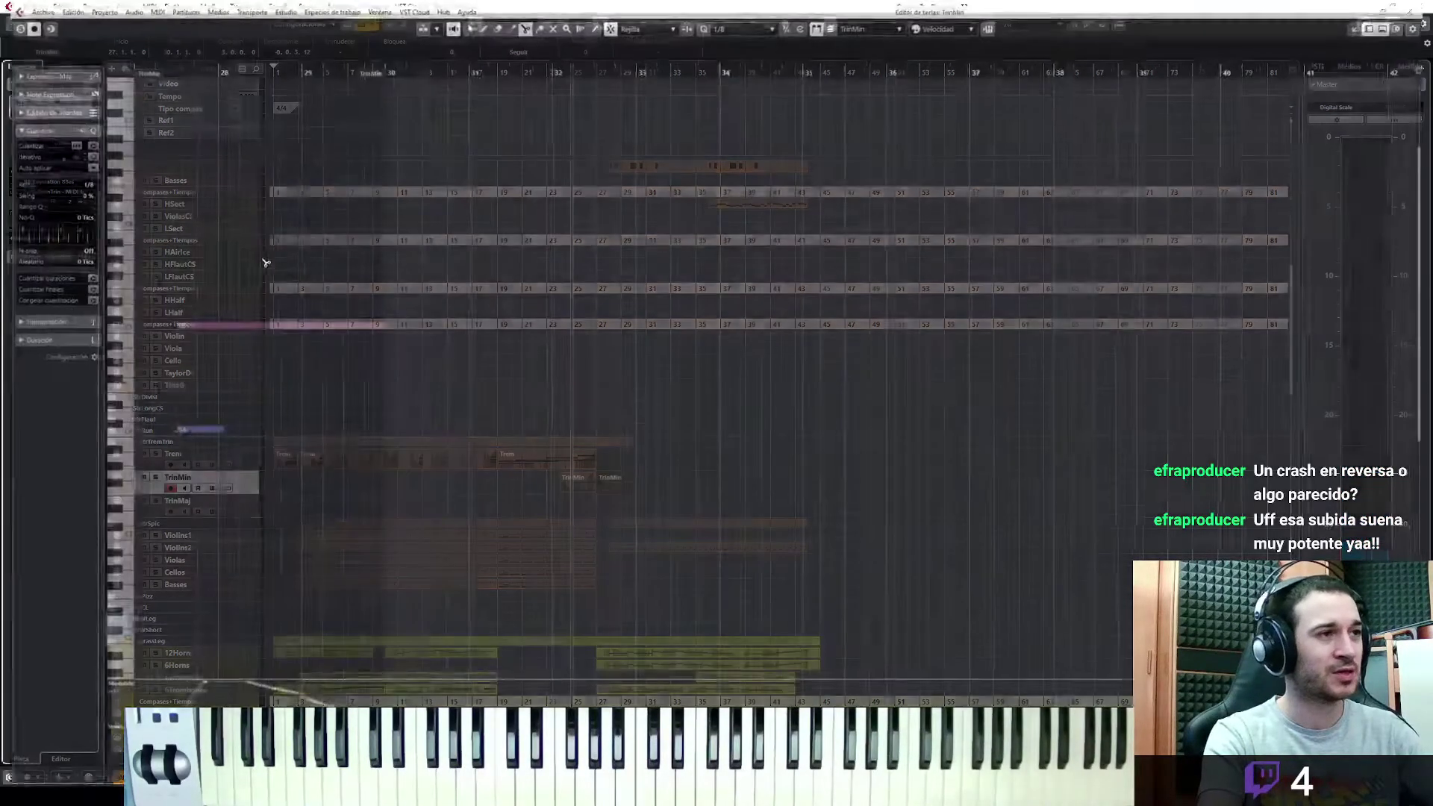
{"action": "left_click_drag", "start_coordinate": [380, 324], "coordinate": [375, 330]}
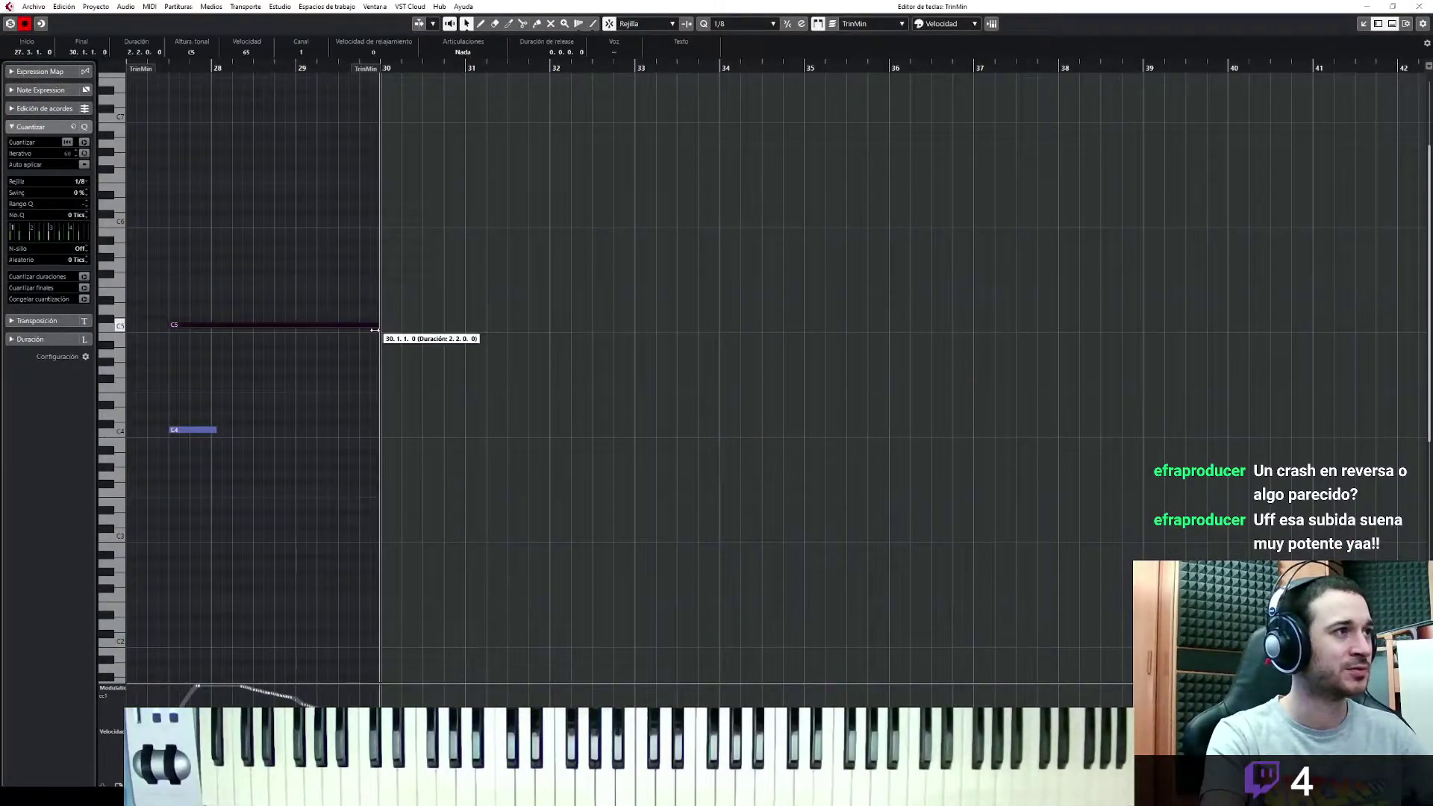
{"action": "left_click", "coordinate": [198, 431]}
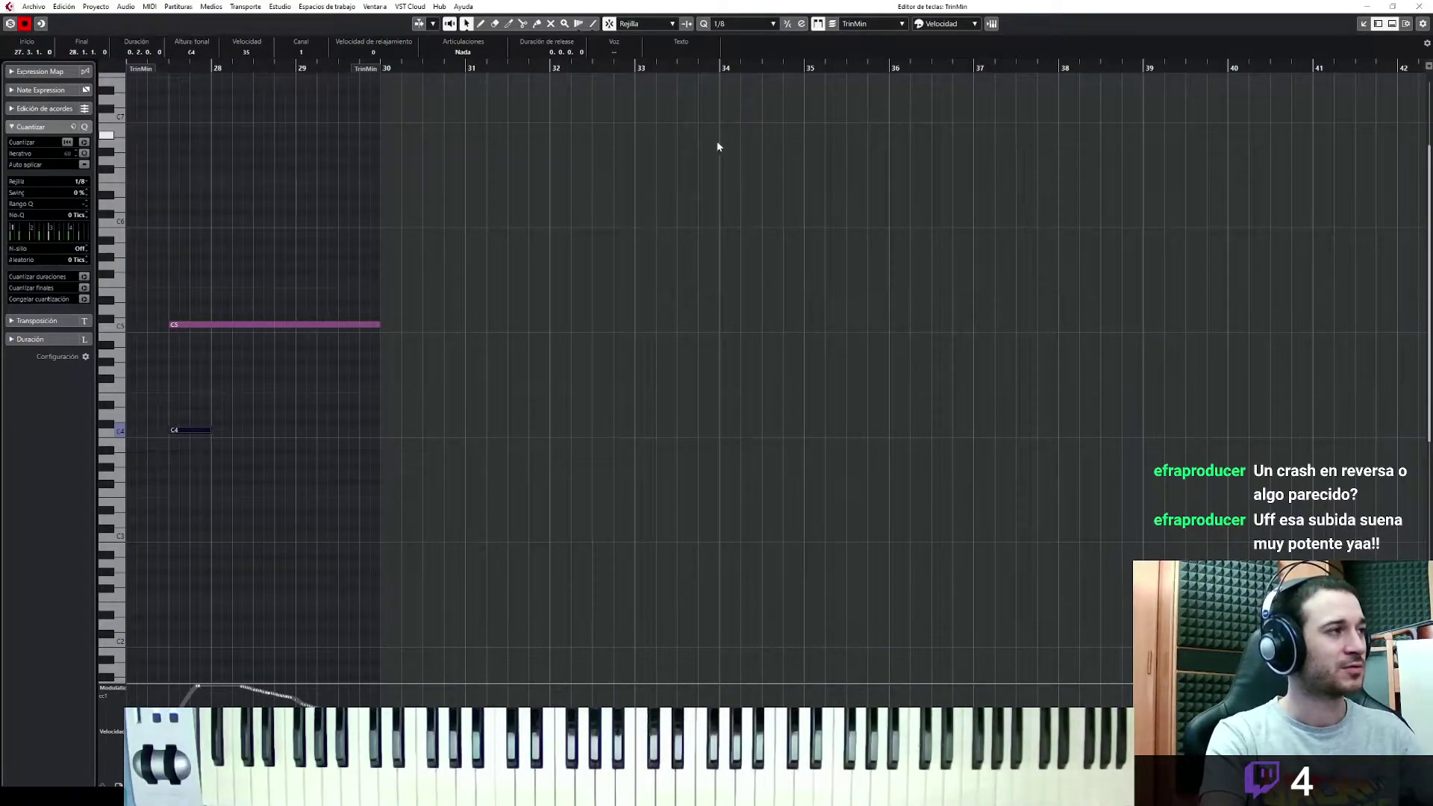
{"action": "key", "text": "space"}
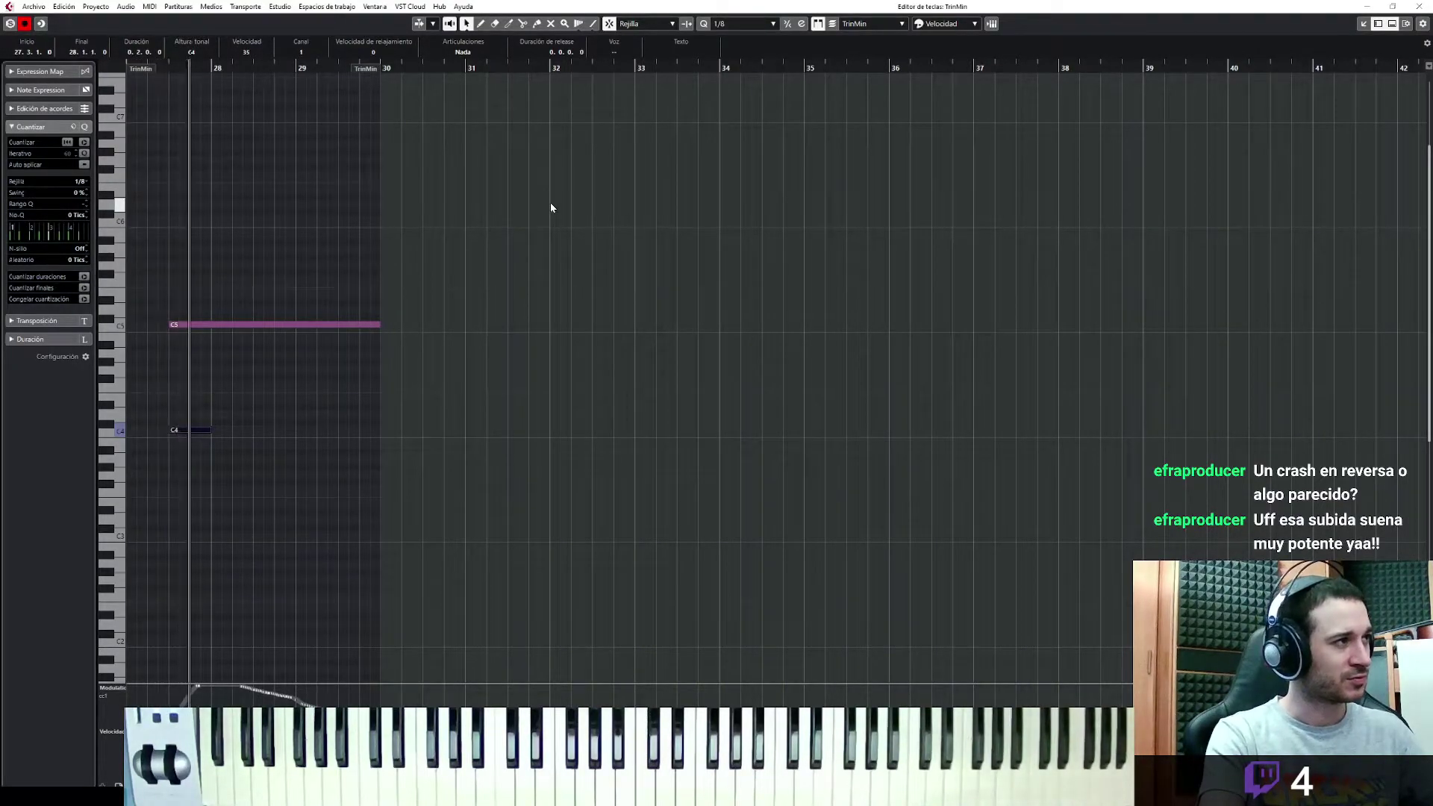
{"action": "left_click", "coordinate": [1364, 26]}
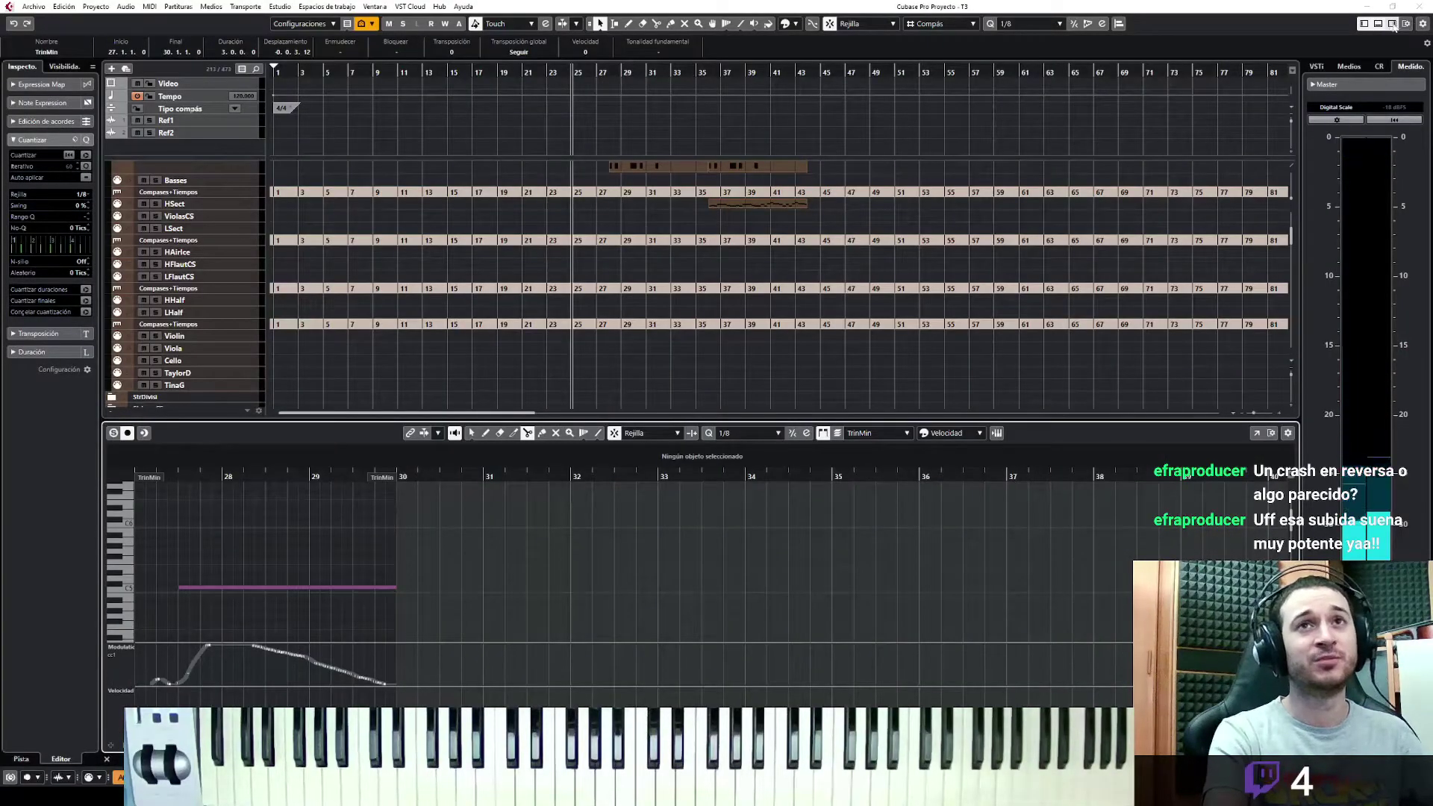
{"action": "left_click", "coordinate": [1392, 24]}
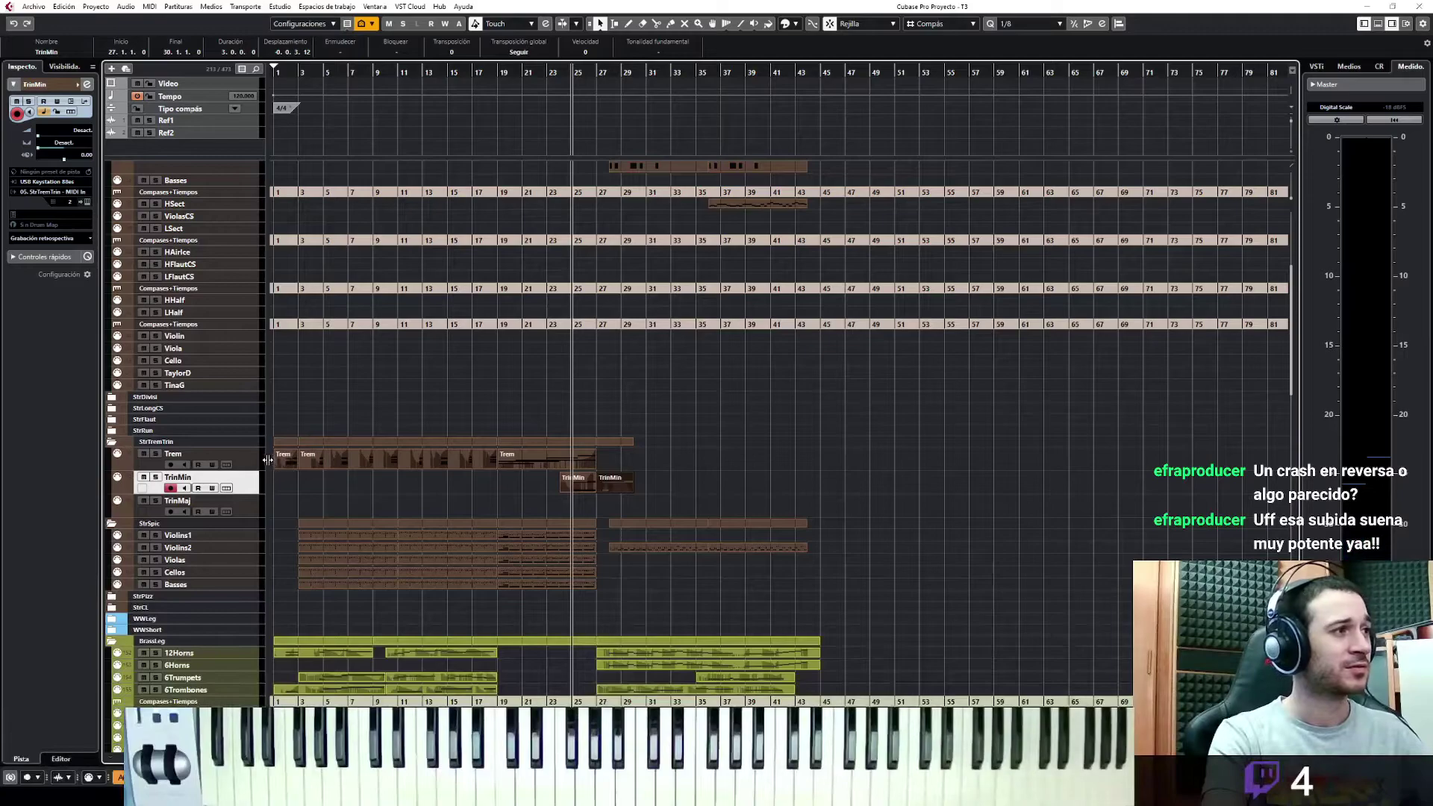
Insert the retrospective recording on the StrTremTrin folder's Trem track as a linear take at bars 27–30
{"action": "left_click", "coordinate": [254, 462]}
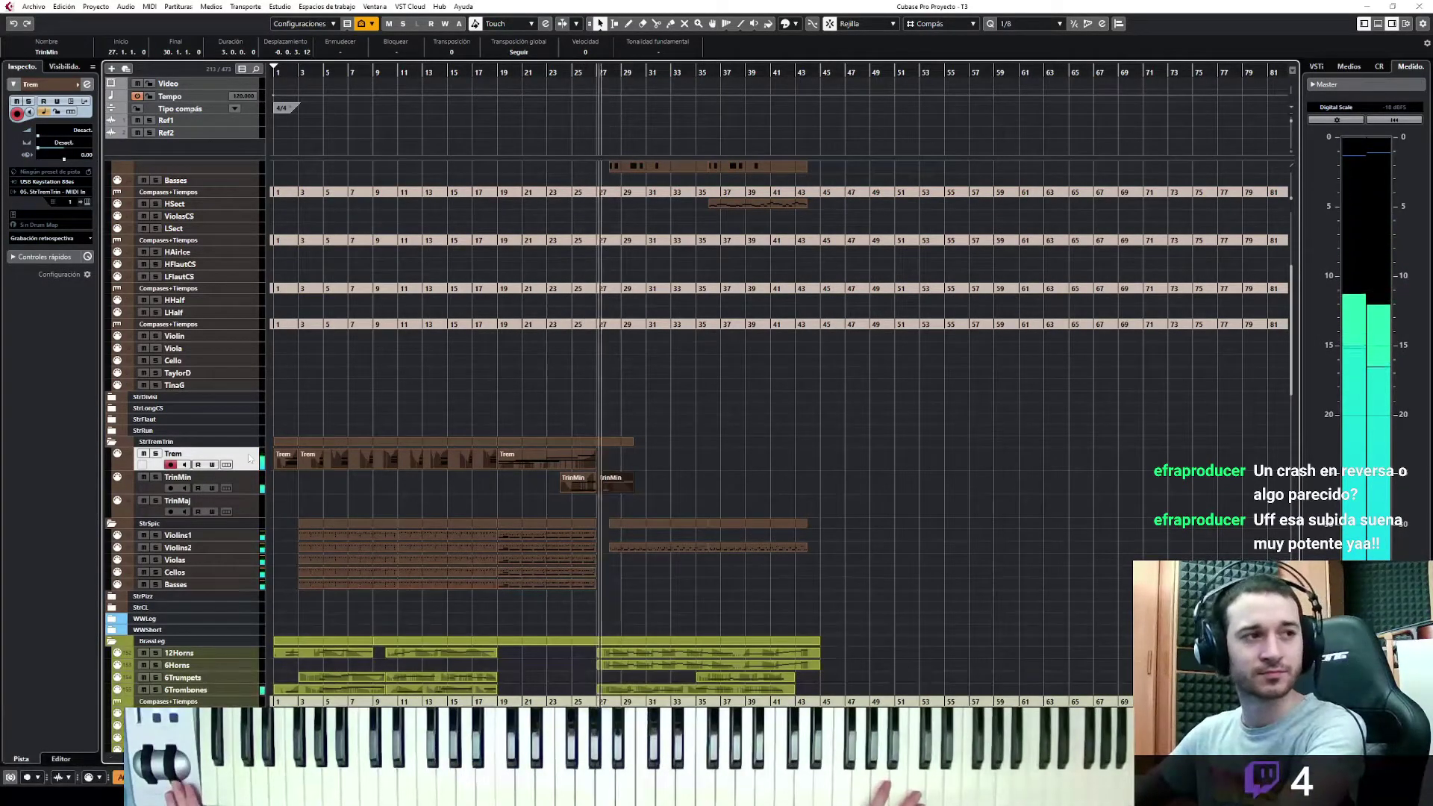
{"action": "key", "text": "space"}
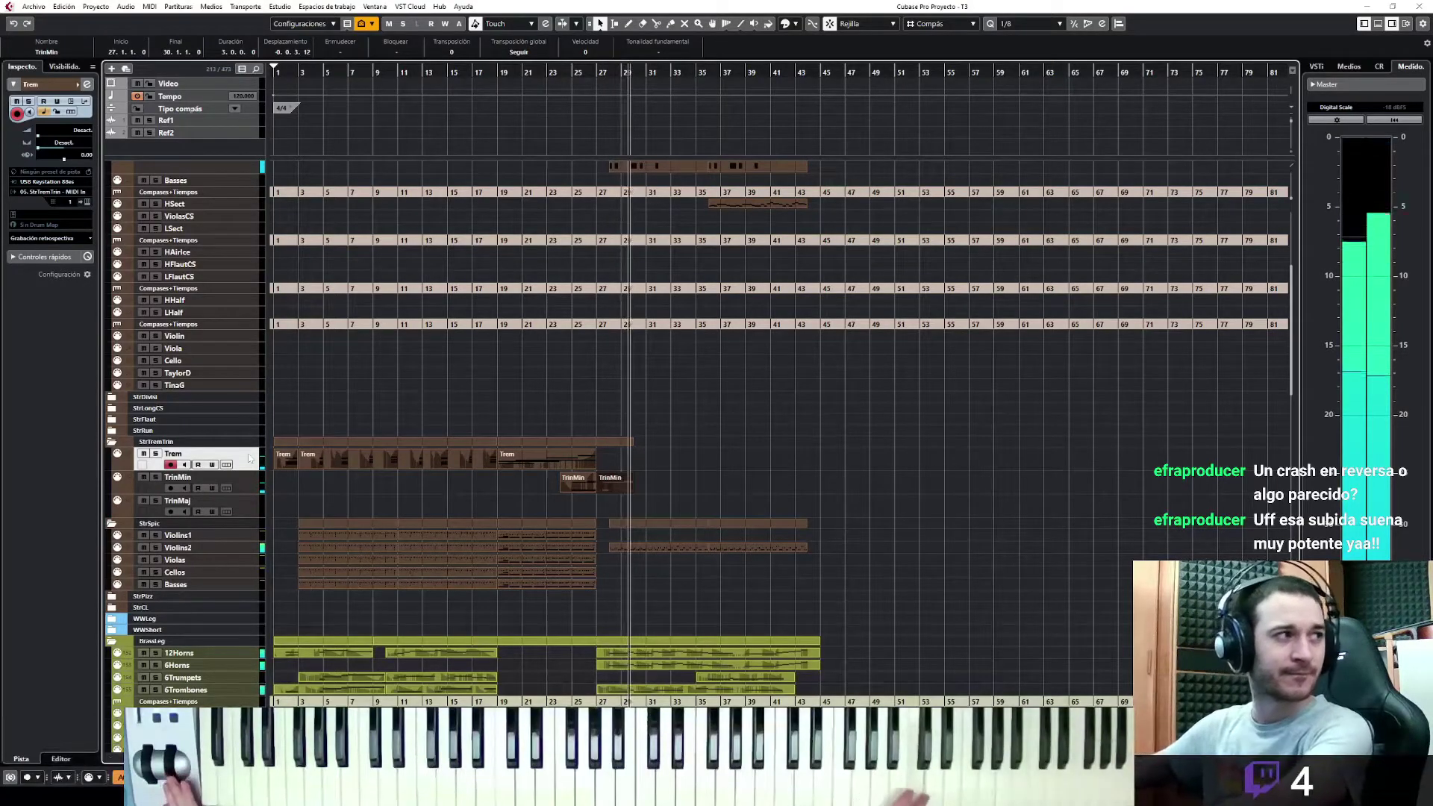
{"action": "key", "text": "space"}
{"action": "left_click", "coordinate": [51, 238]}
{"action": "left_click", "coordinate": [45, 247]}
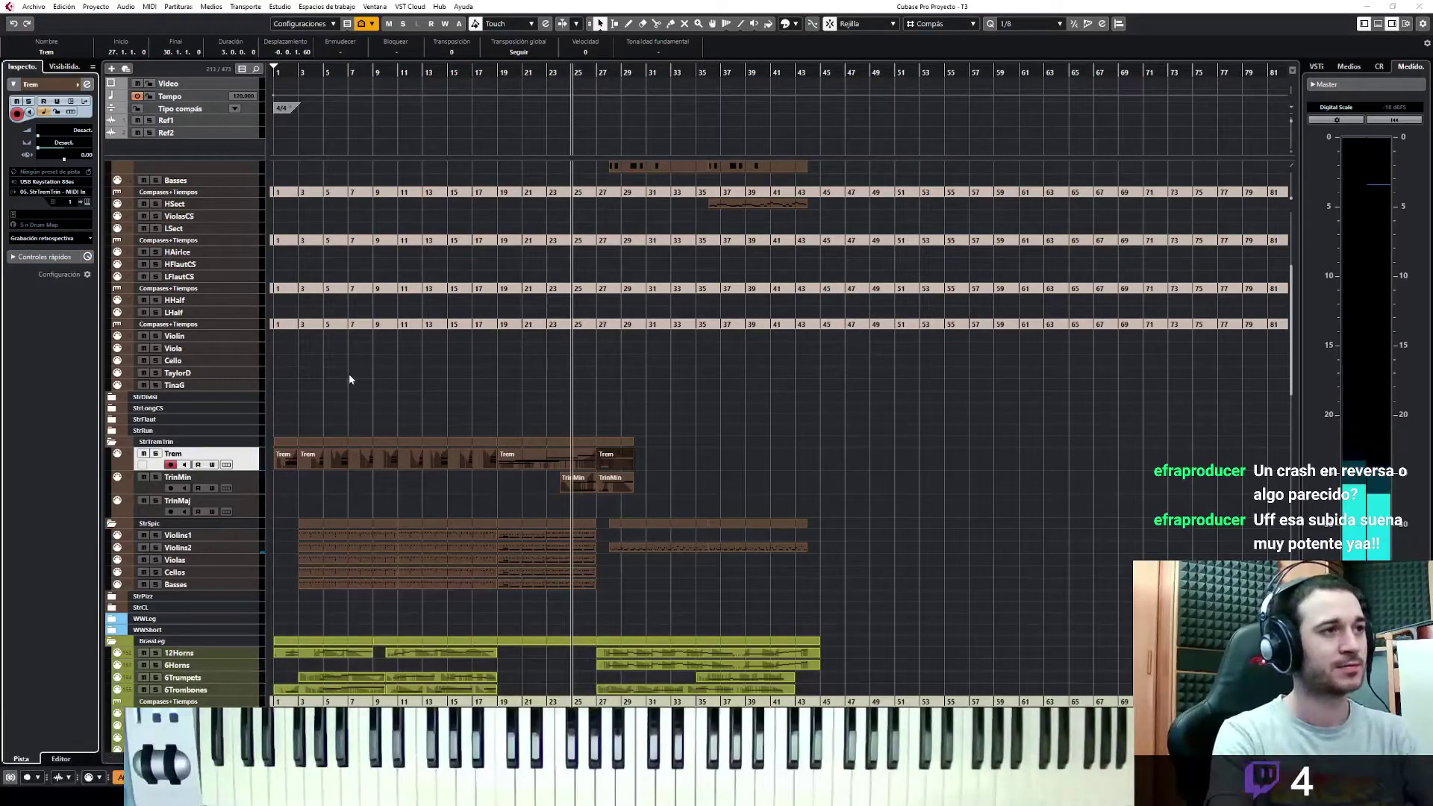
Trim the Trem take's C5 note to end at bar 30 and its C4 note at bar 28, then close the key editor
{"action": "key", "text": "Return"}
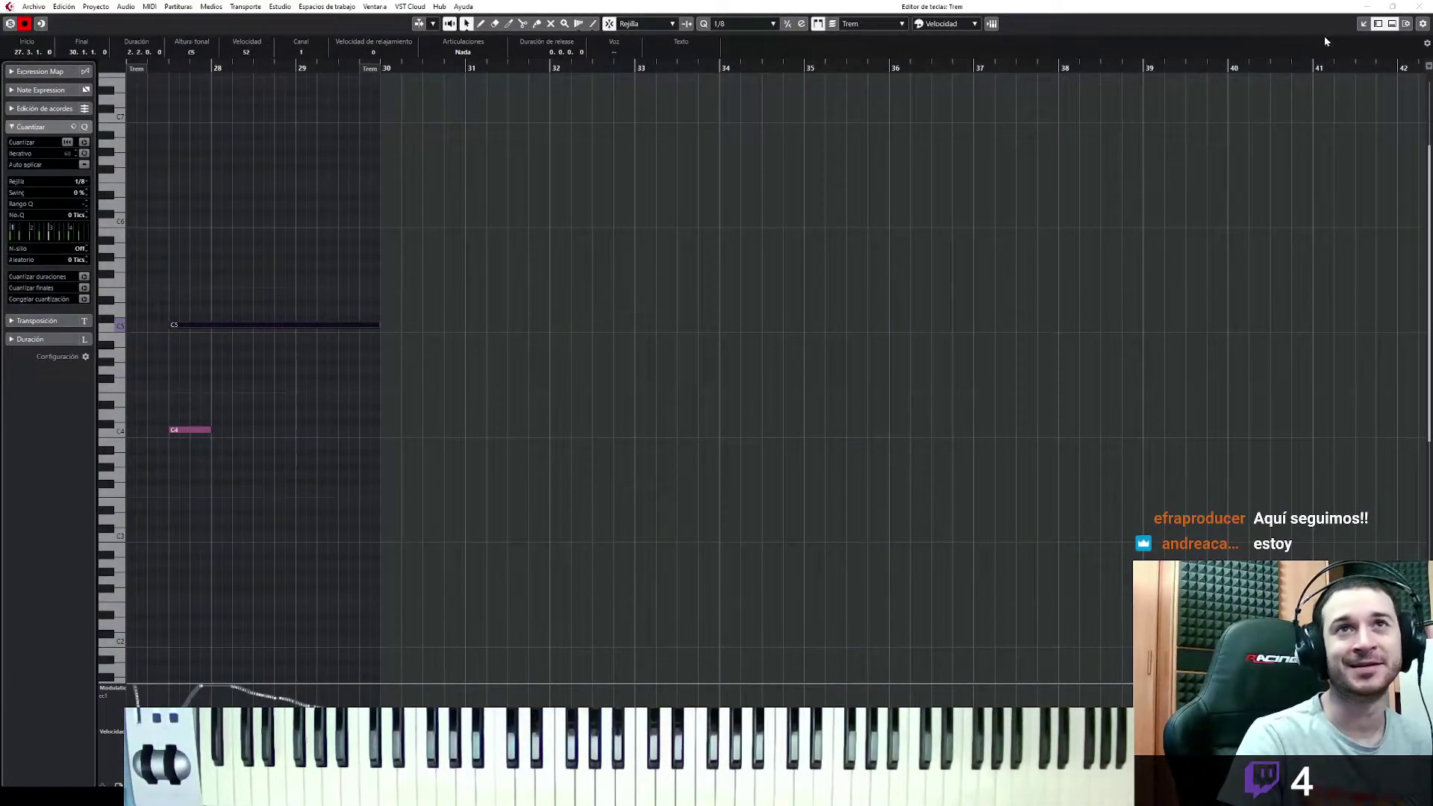
{"action": "left_click", "coordinate": [1363, 23]}
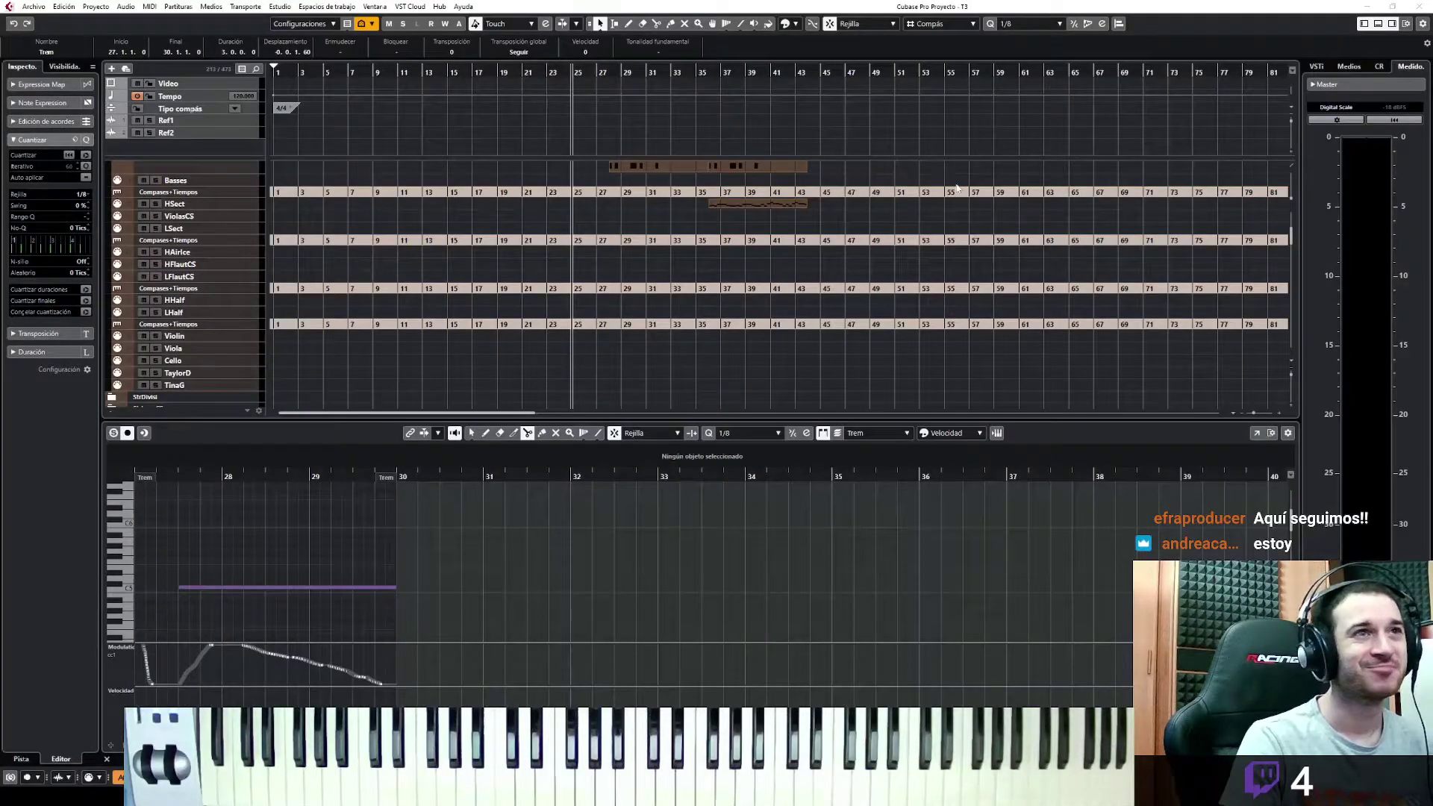
{"action": "left_click", "coordinate": [1376, 24]}
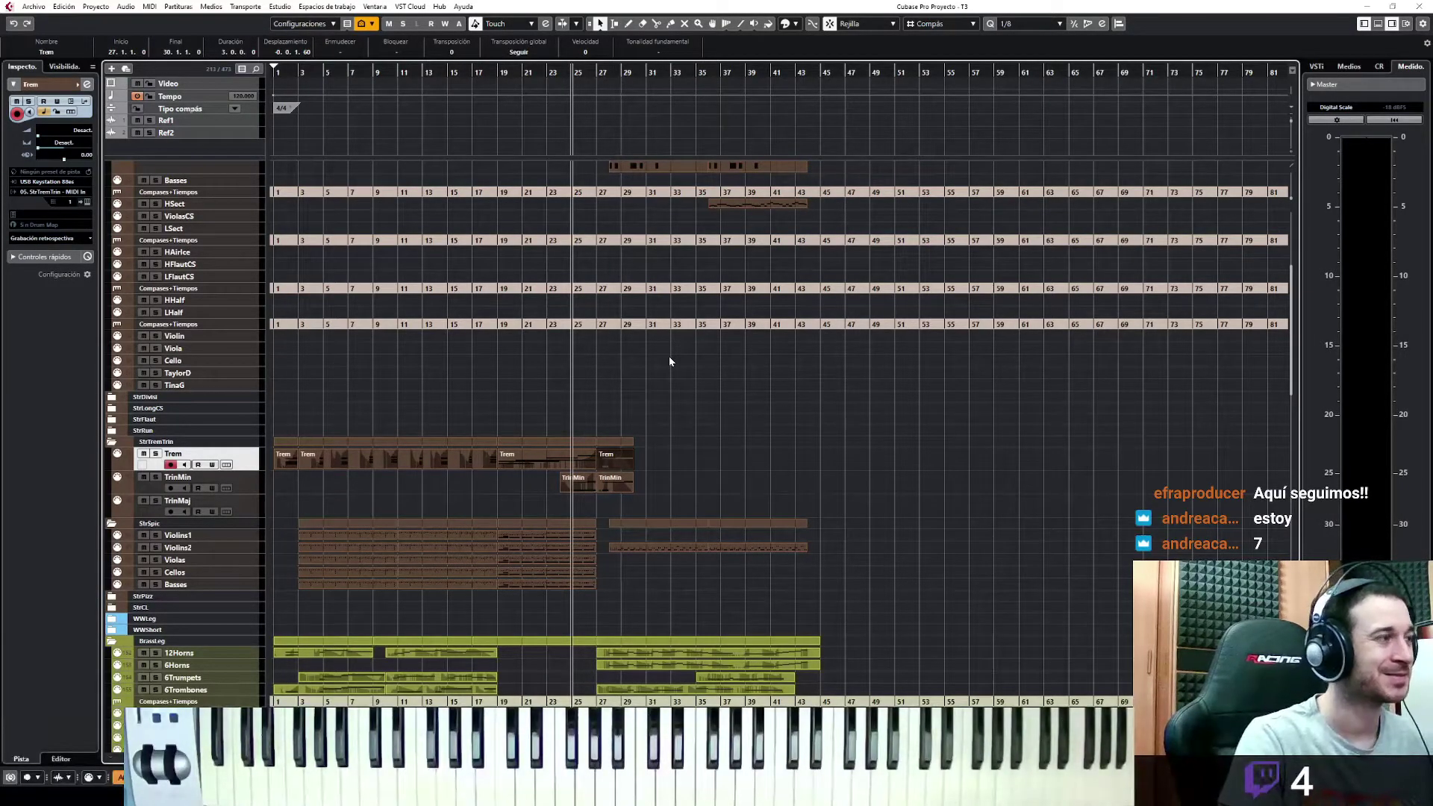
Expand the SubLow folder and insert the retrospective recording on its LBoom track as a linear take at bars 26–28
{"action": "left_click", "coordinate": [680, 389]}
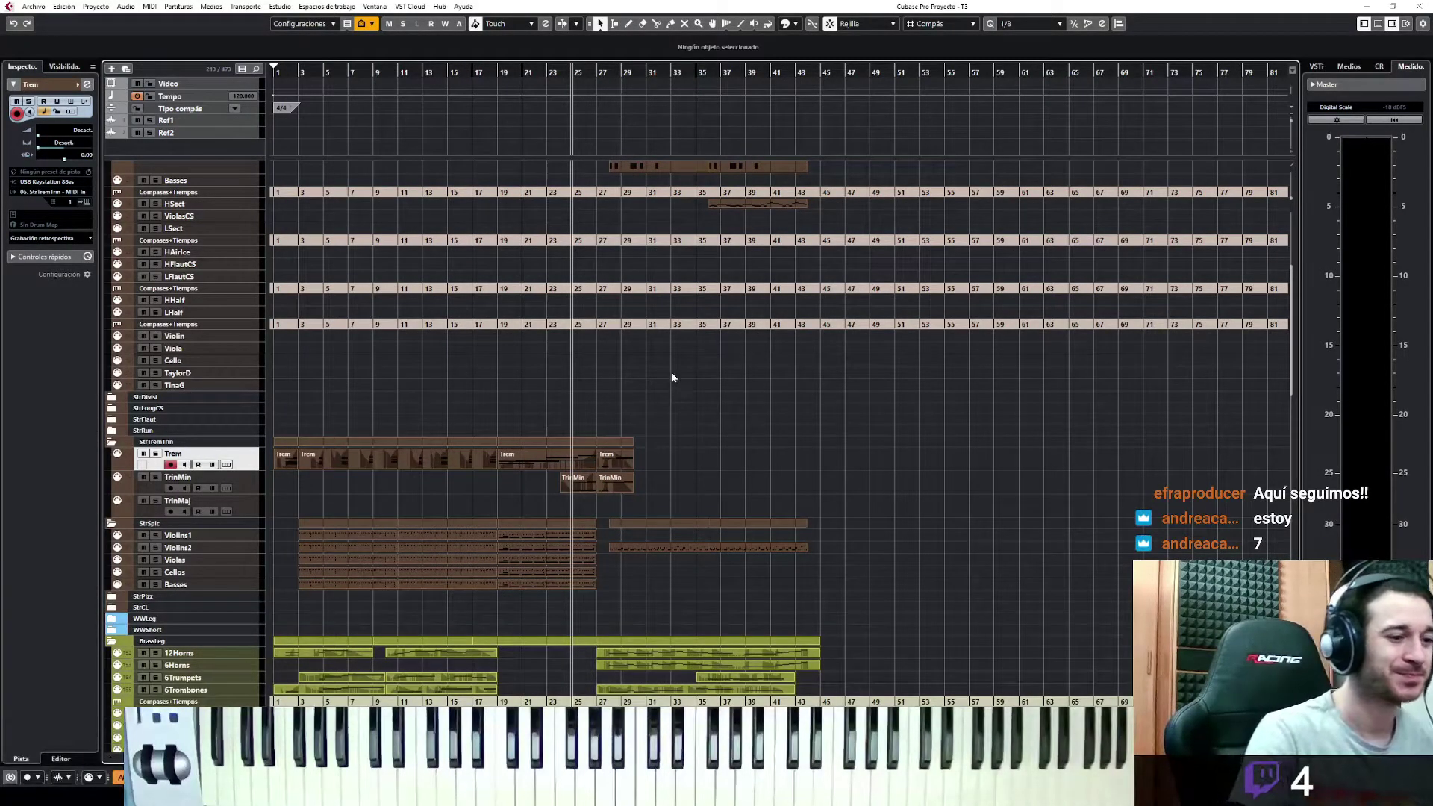
{"action": "key", "text": "space"}
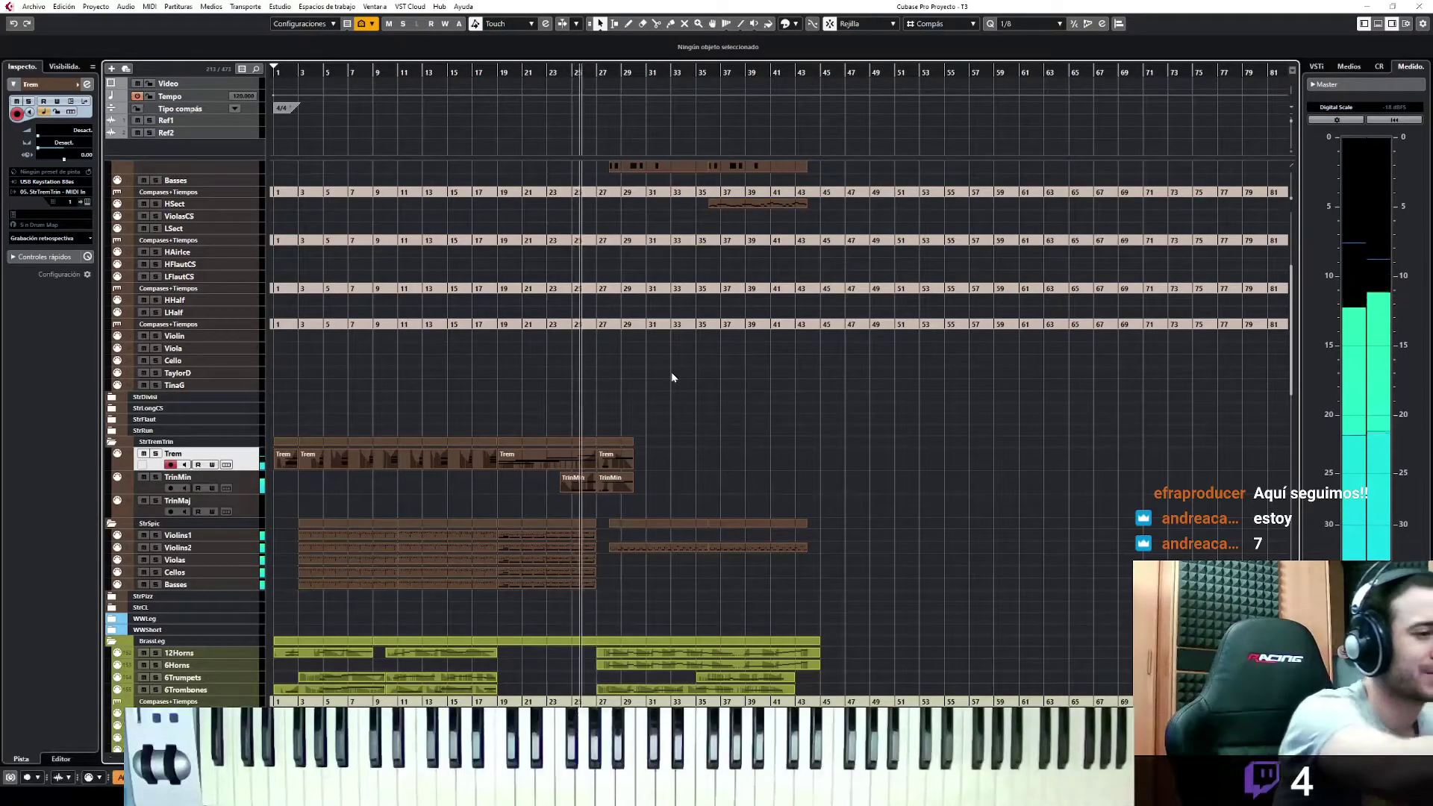
{"action": "scroll", "coordinate": [513, 488], "scroll_direction": "down", "scroll_amount": 5}
{"action": "scroll", "coordinate": [512, 488], "scroll_direction": "down", "scroll_amount": 15}
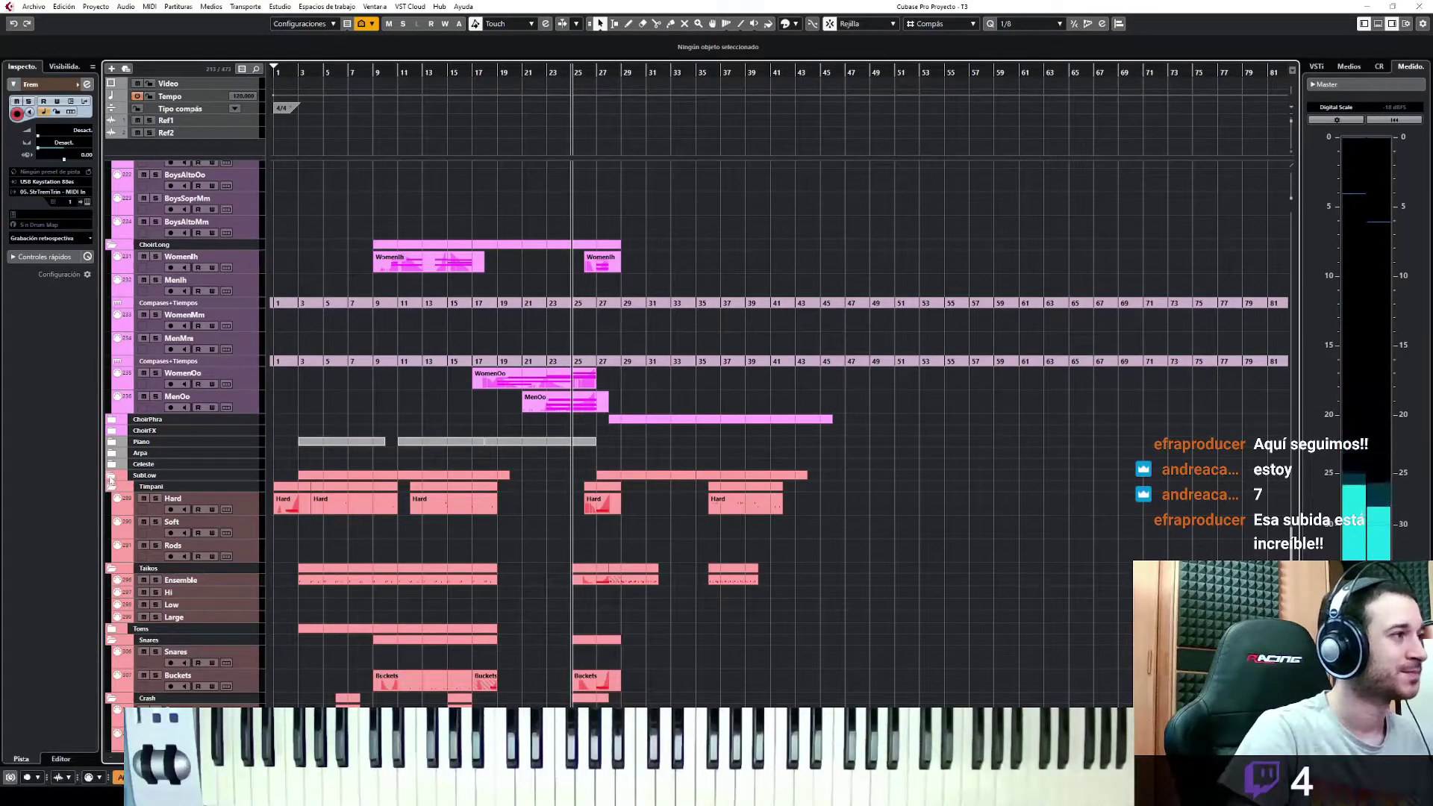
{"action": "left_click", "coordinate": [110, 477]}
{"action": "left_click", "coordinate": [251, 488]}
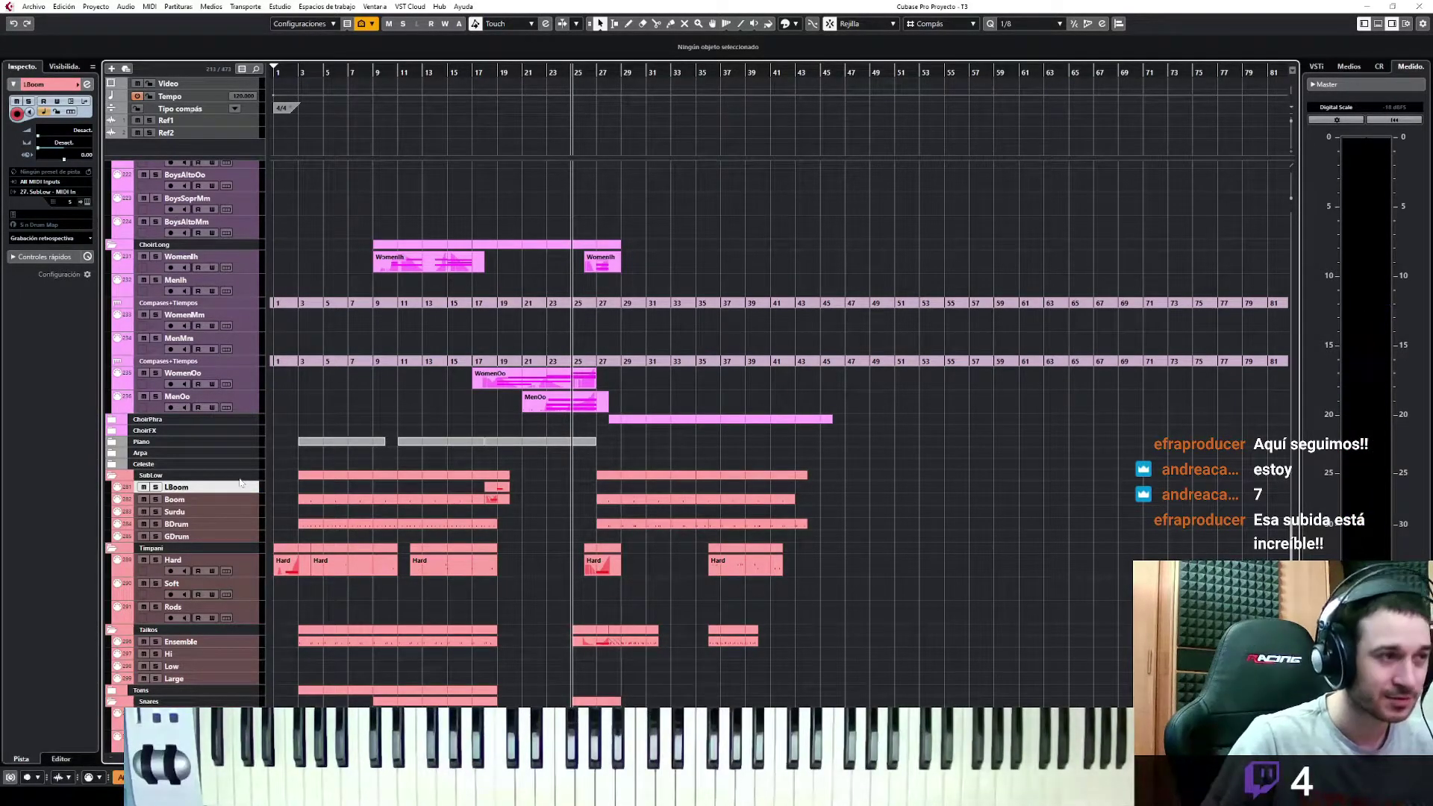
{"action": "key", "text": "space"}
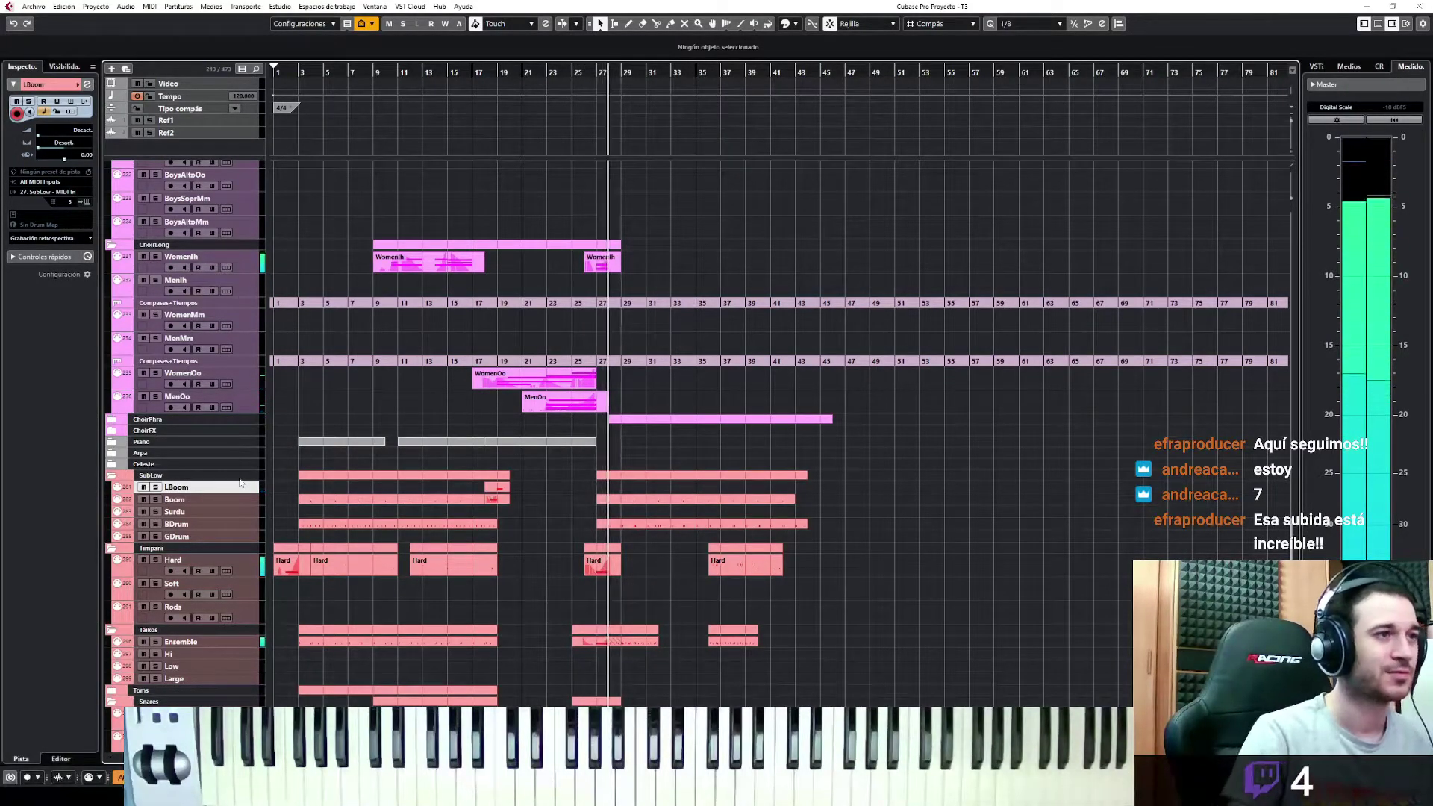
{"action": "left_click", "coordinate": [47, 239]}
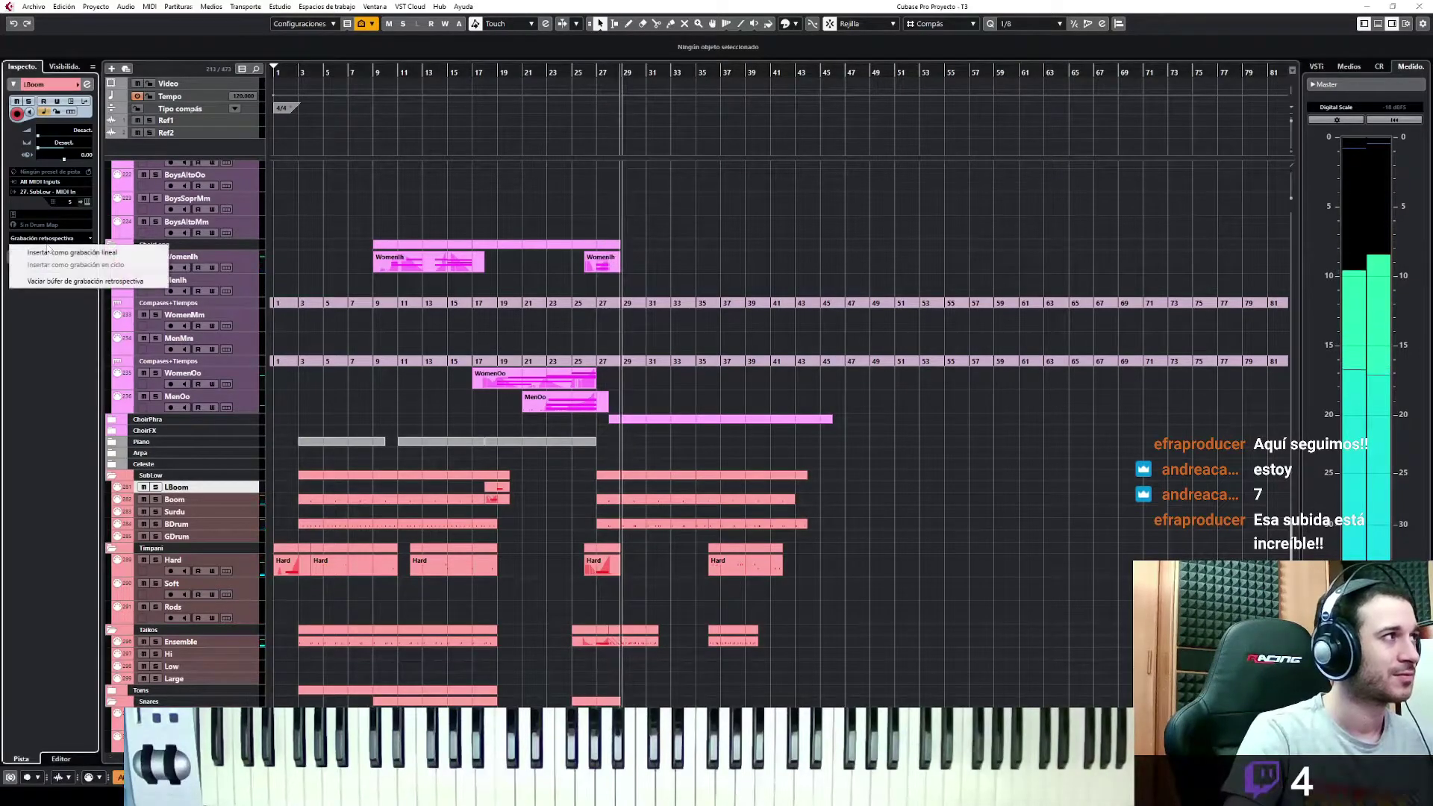
{"action": "left_click", "coordinate": [52, 252]}
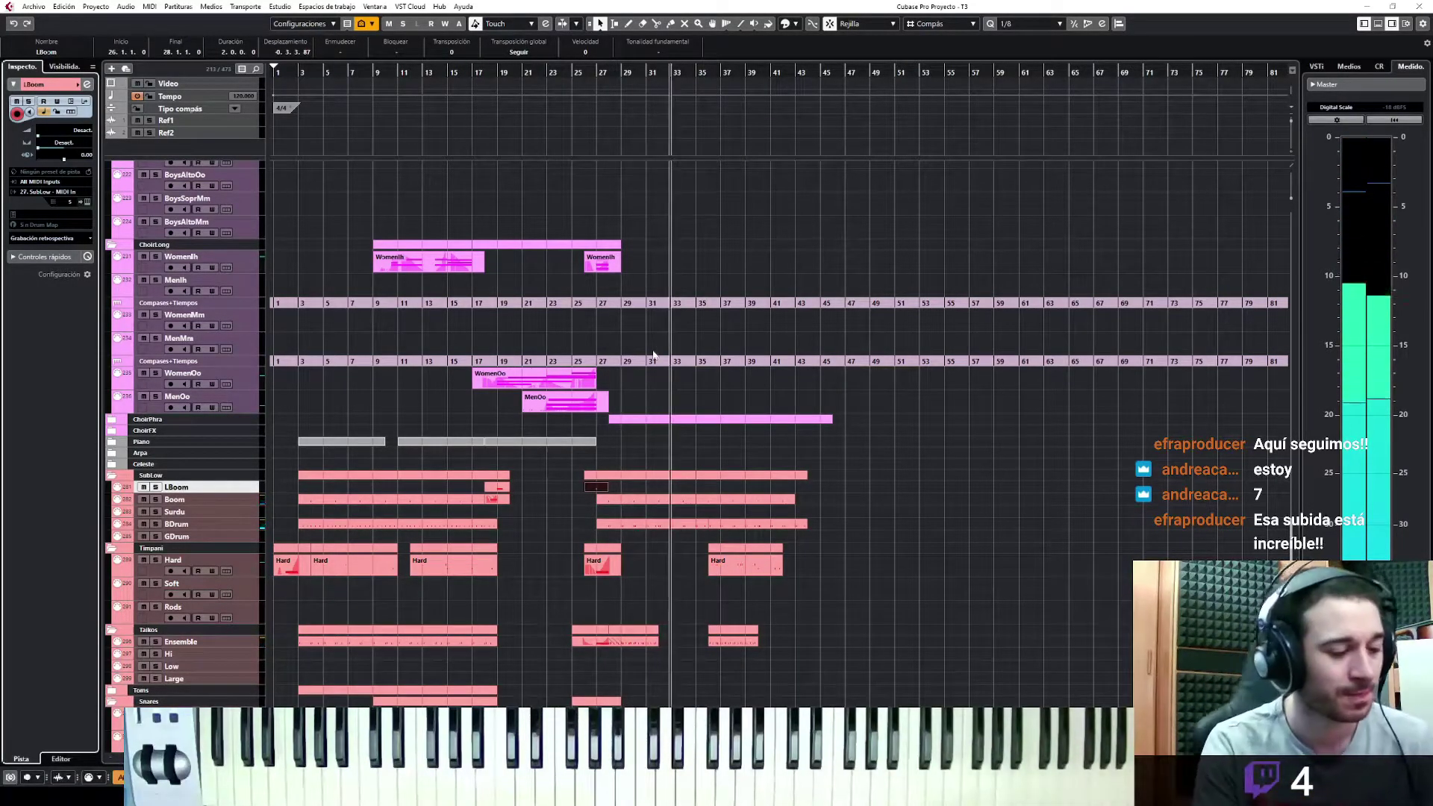
{"action": "left_click", "coordinate": [867, 635]}
{"action": "key", "text": "space"}
Insert the retrospective recording on the Crash folder's Cymbal track as a linear take at bars 25–28
{"action": "scroll", "coordinate": [879, 619], "scroll_direction": "down", "scroll_amount": 3}
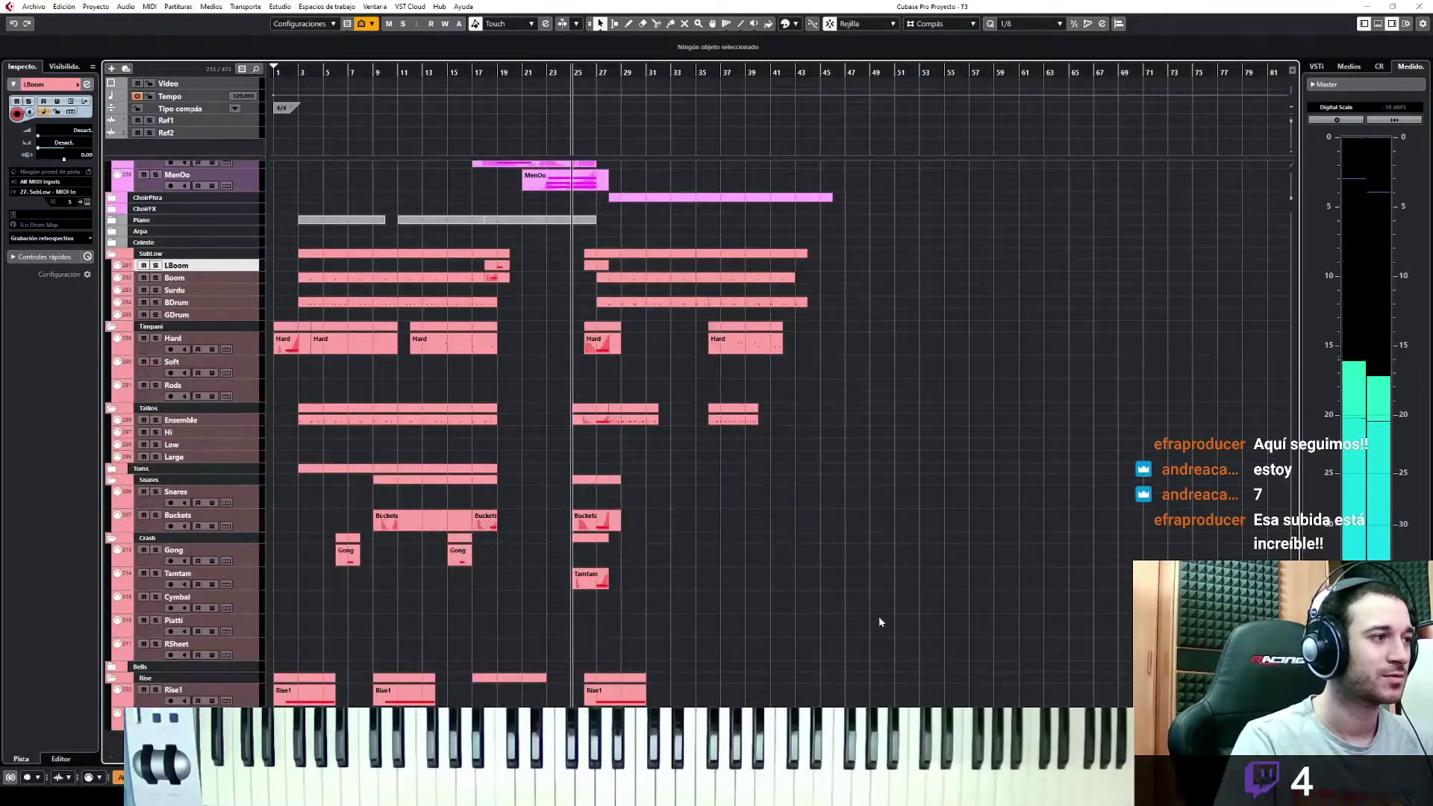
{"action": "left_click", "coordinate": [255, 604]}
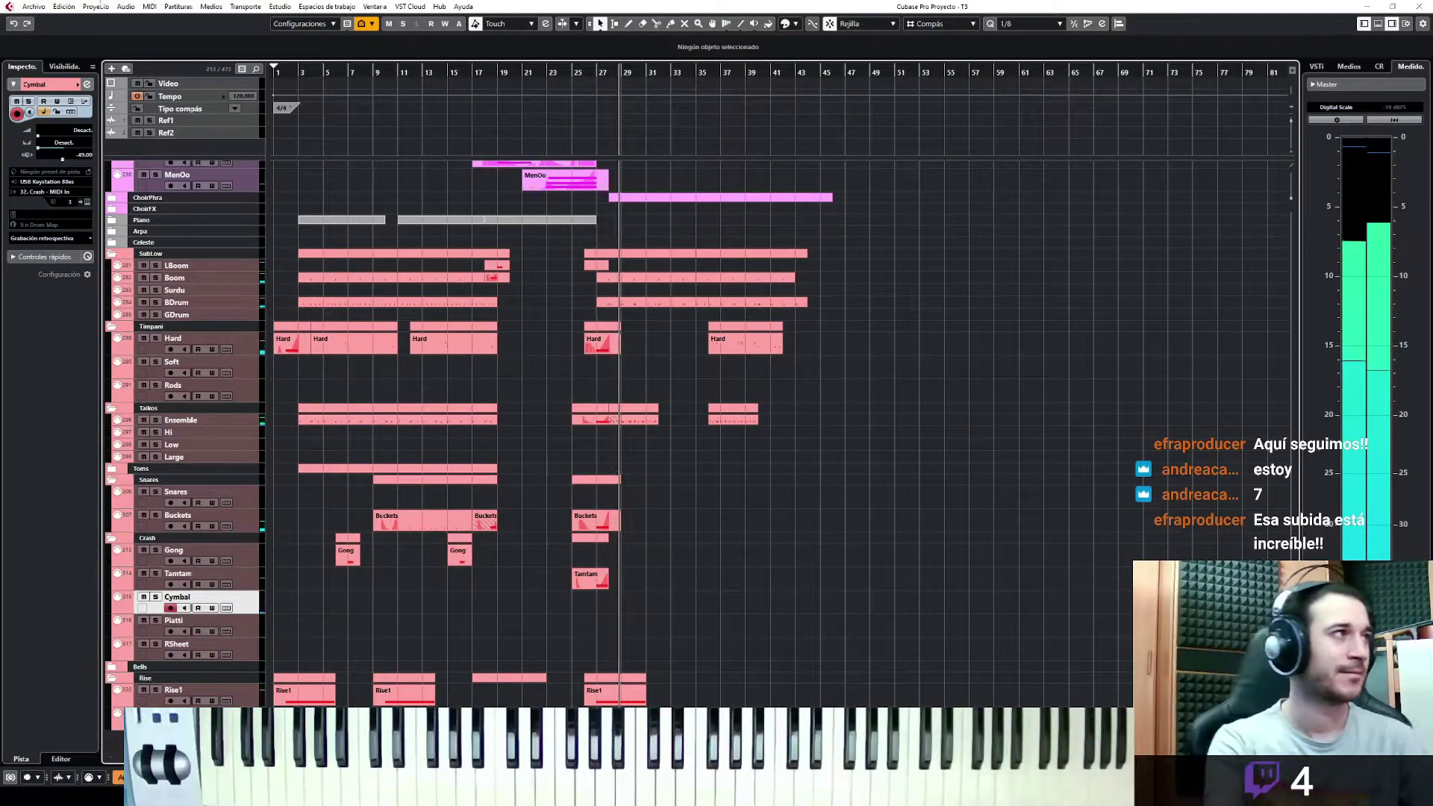
{"action": "left_click", "coordinate": [90, 237]}
{"action": "left_click", "coordinate": [45, 253]}
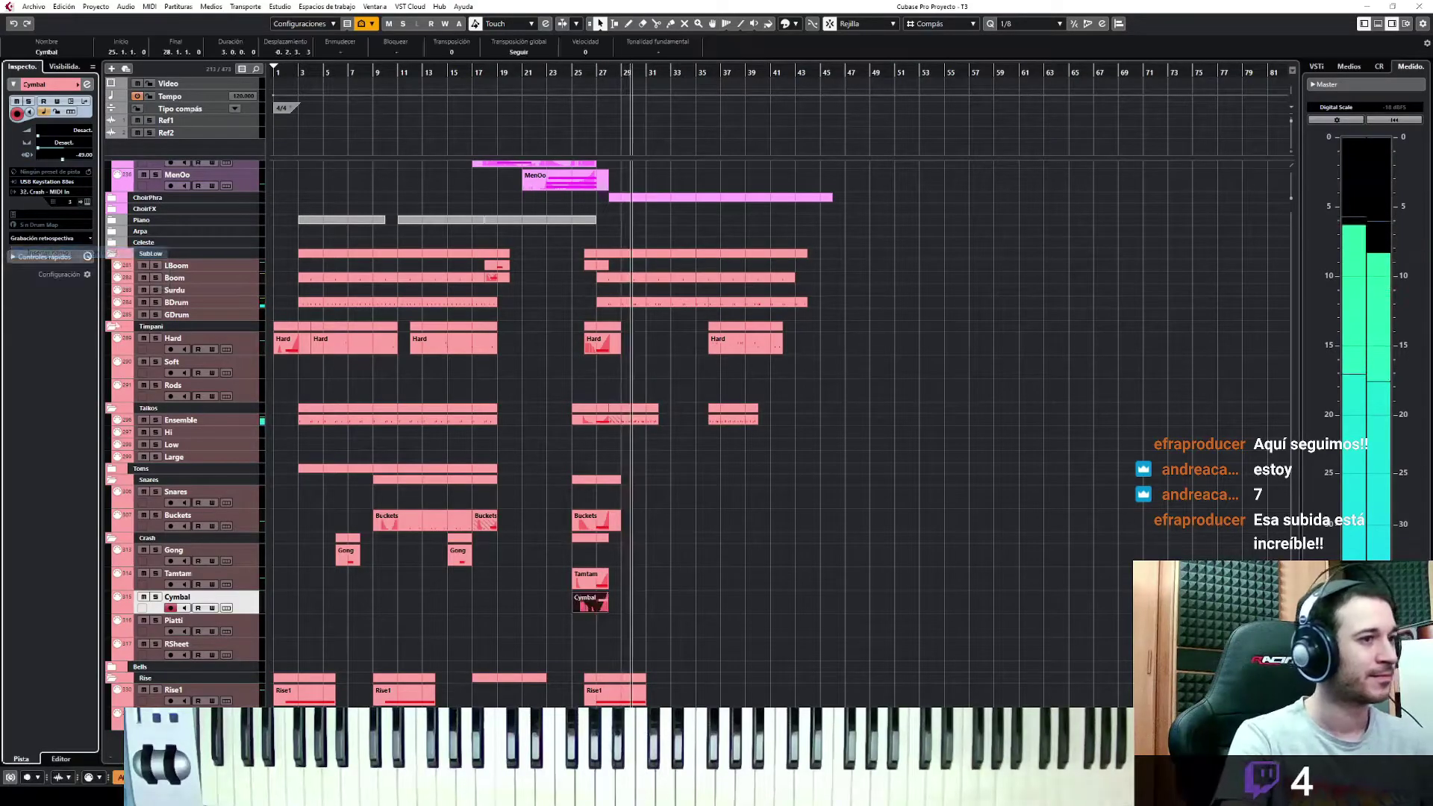
Fit the Cymbal take's G2 note to bar 27, ending at bar 28, and close the key editor
{"action": "key", "text": "Return"}
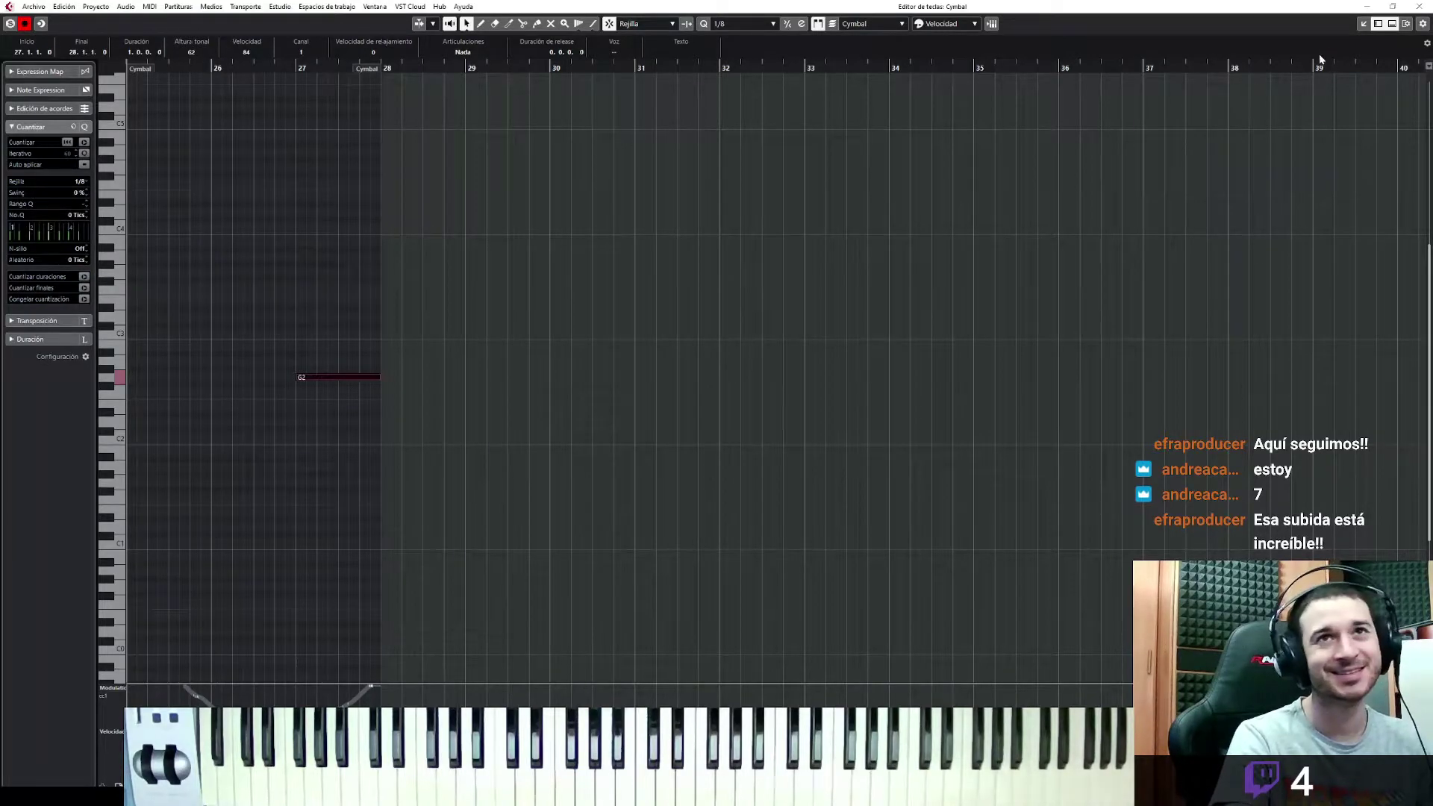
{"action": "left_click", "coordinate": [1361, 24]}
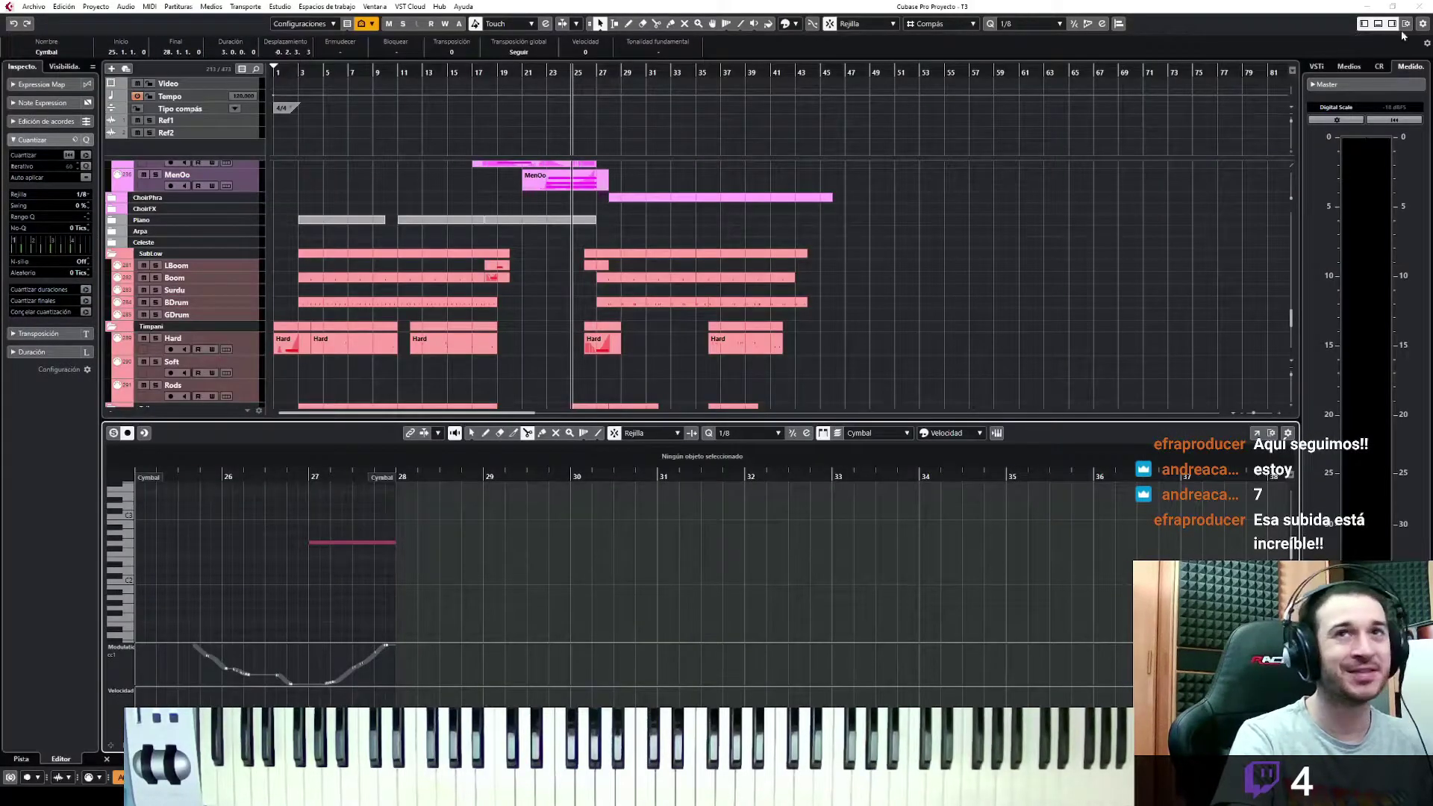
{"action": "left_click", "coordinate": [1385, 26]}
Solo the legato Violins1 and Violins2 tracks one after the other and listen to their parts from bar 28
{"action": "scroll", "coordinate": [694, 375], "scroll_direction": "down", "scroll_amount": 10}
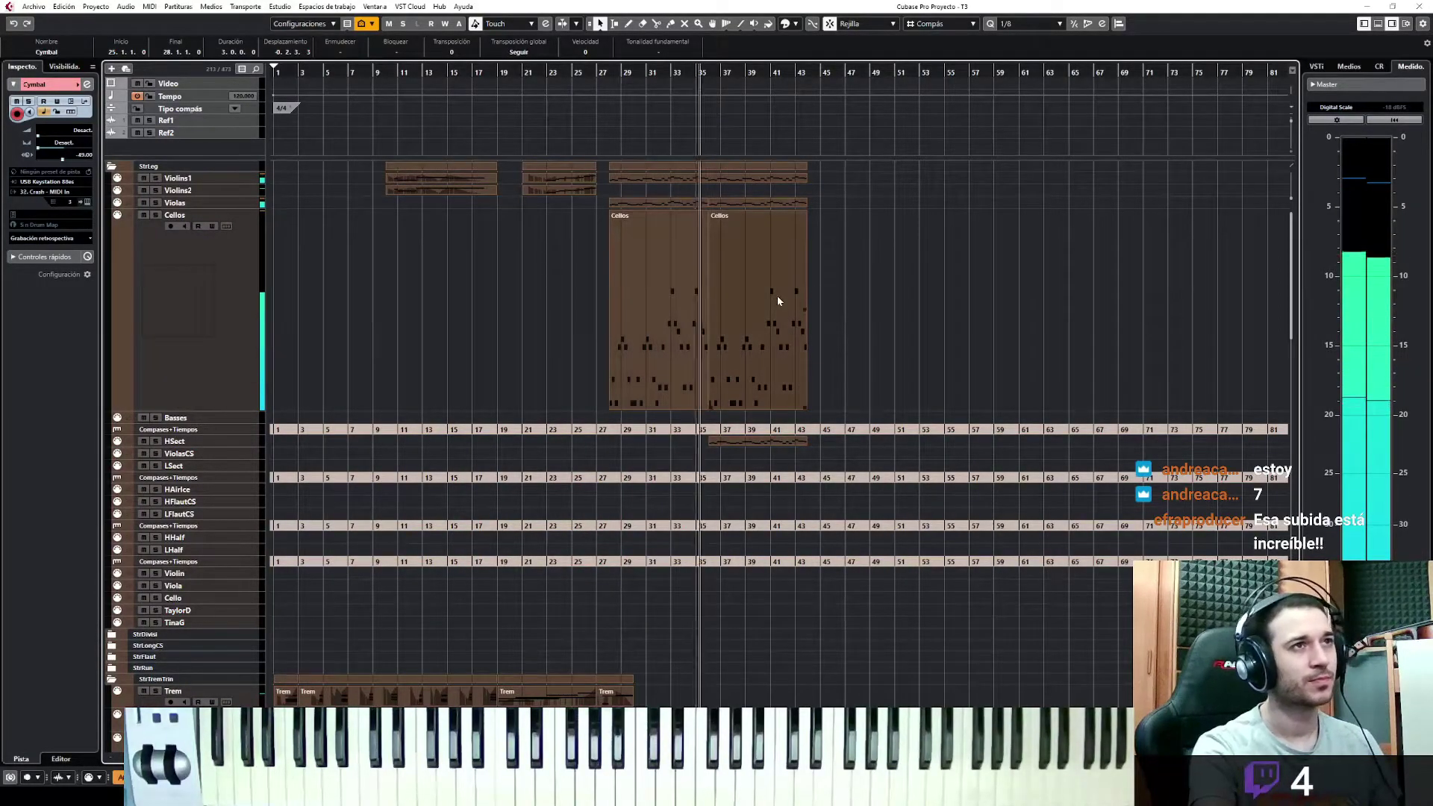
{"action": "key", "text": "space"}
{"action": "left_click", "coordinate": [839, 196]}
{"action": "left_click_drag", "start_coordinate": [654, 182], "coordinate": [652, 181]}
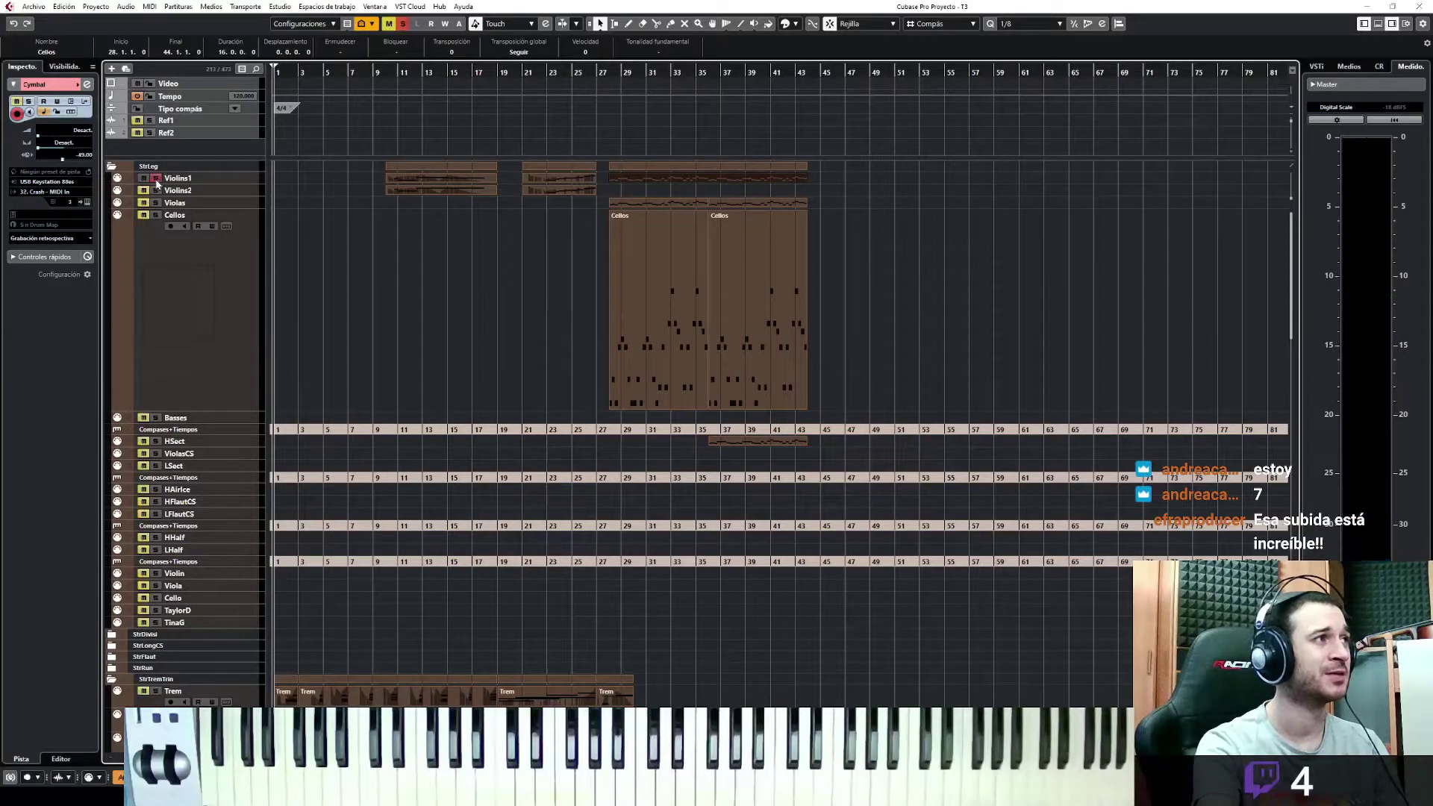
{"action": "left_click", "coordinate": [607, 74]}
{"action": "key", "text": "space"}
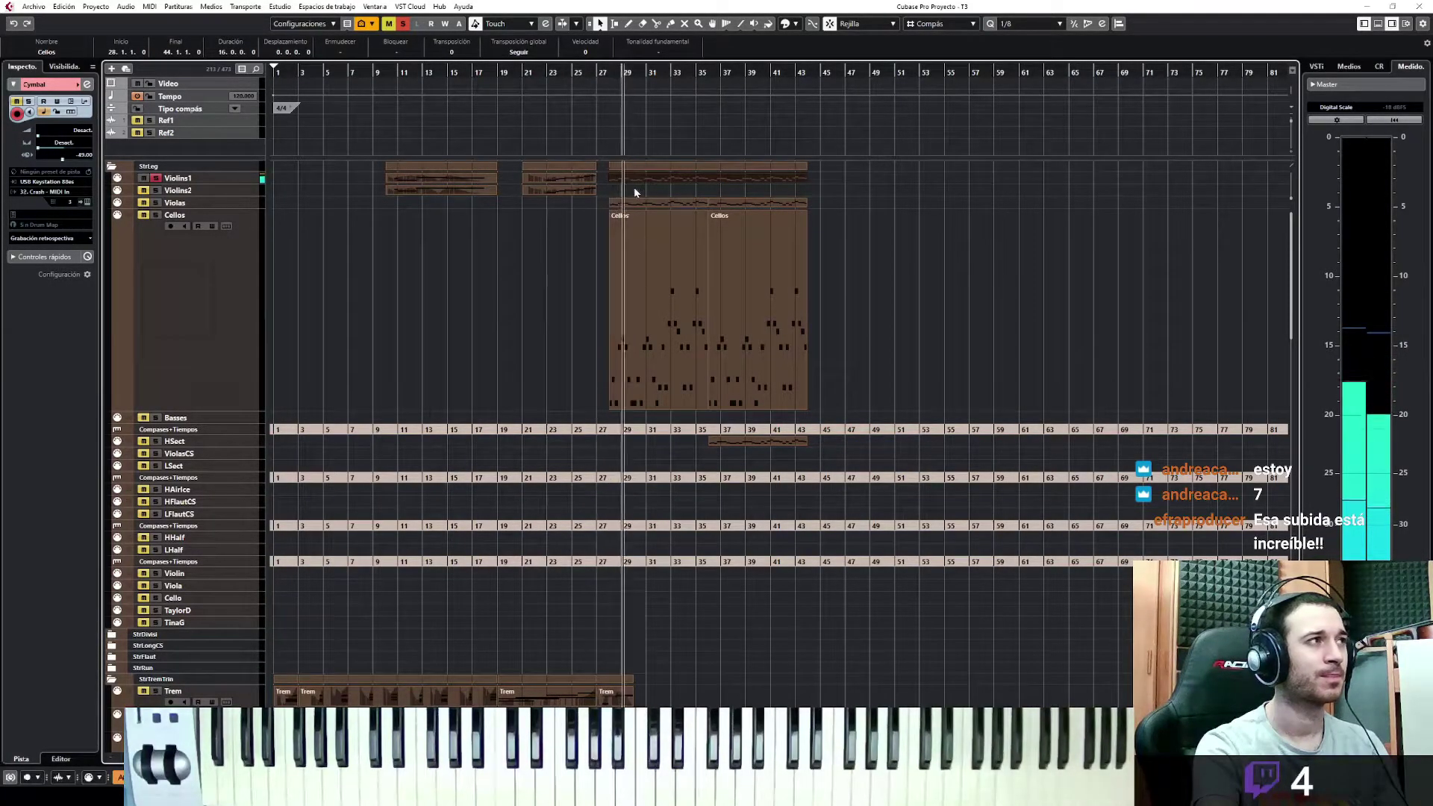
{"action": "key", "text": "space"}
{"action": "left_click_drag", "start_coordinate": [633, 179], "coordinate": [620, 187]}
{"action": "key", "text": "space"}
{"action": "left_click", "coordinate": [156, 191]}
{"action": "key", "text": "space"}
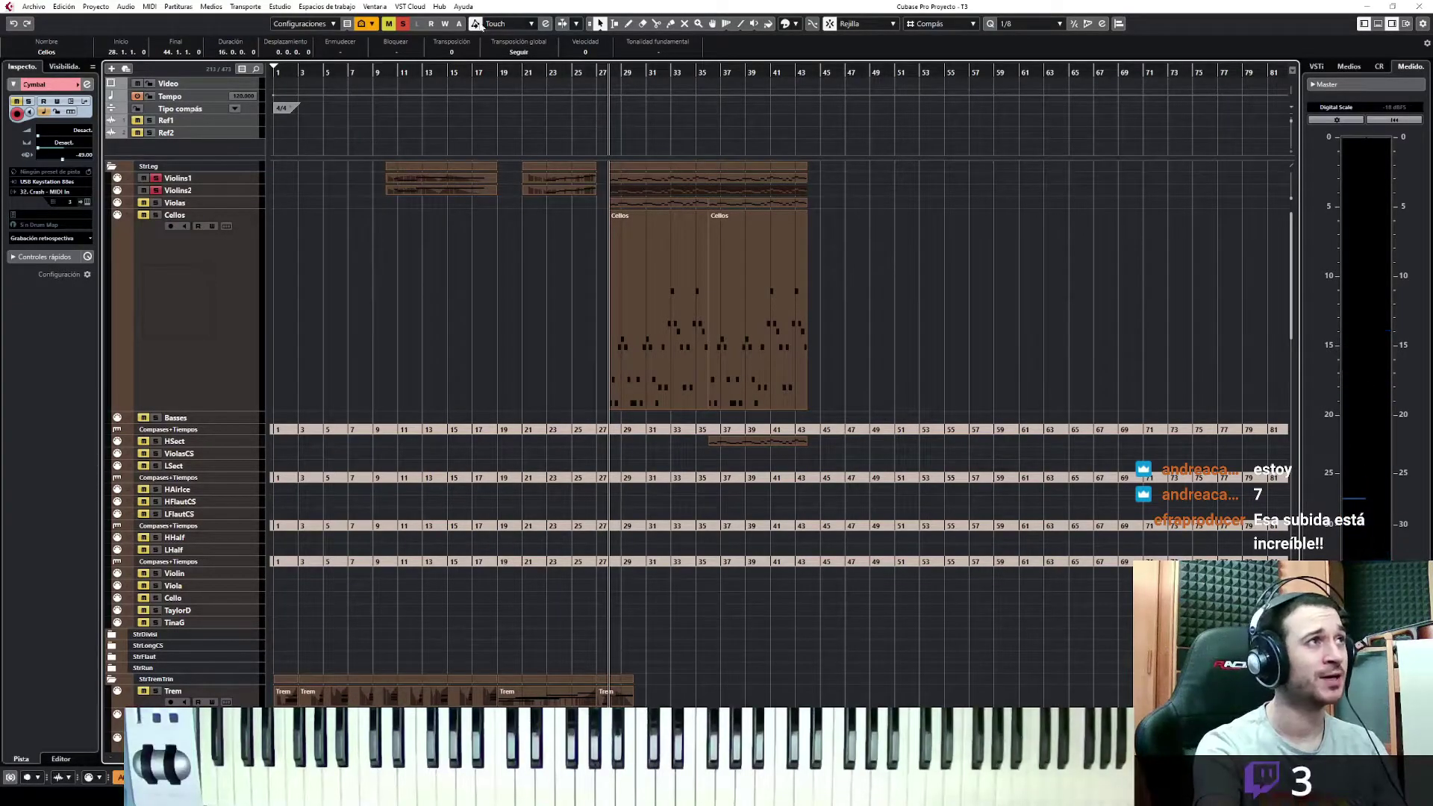
Clear the solos and play the full arrangement from bar 25 while reviewing the string and brass tracks
{"action": "left_click", "coordinate": [577, 76]}
{"action": "key", "text": "space"}
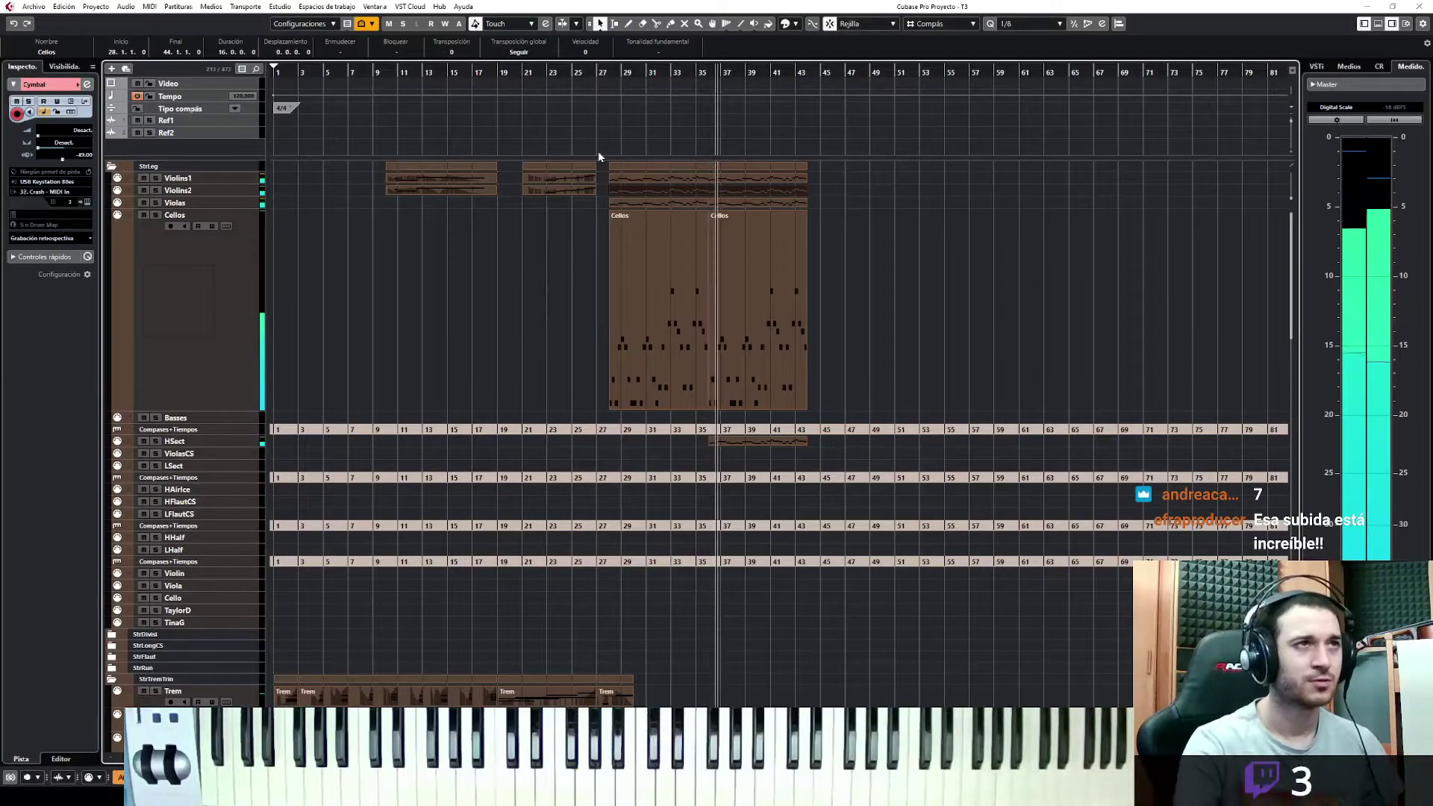
{"action": "scroll", "coordinate": [759, 512], "scroll_direction": "down", "scroll_amount": 6}
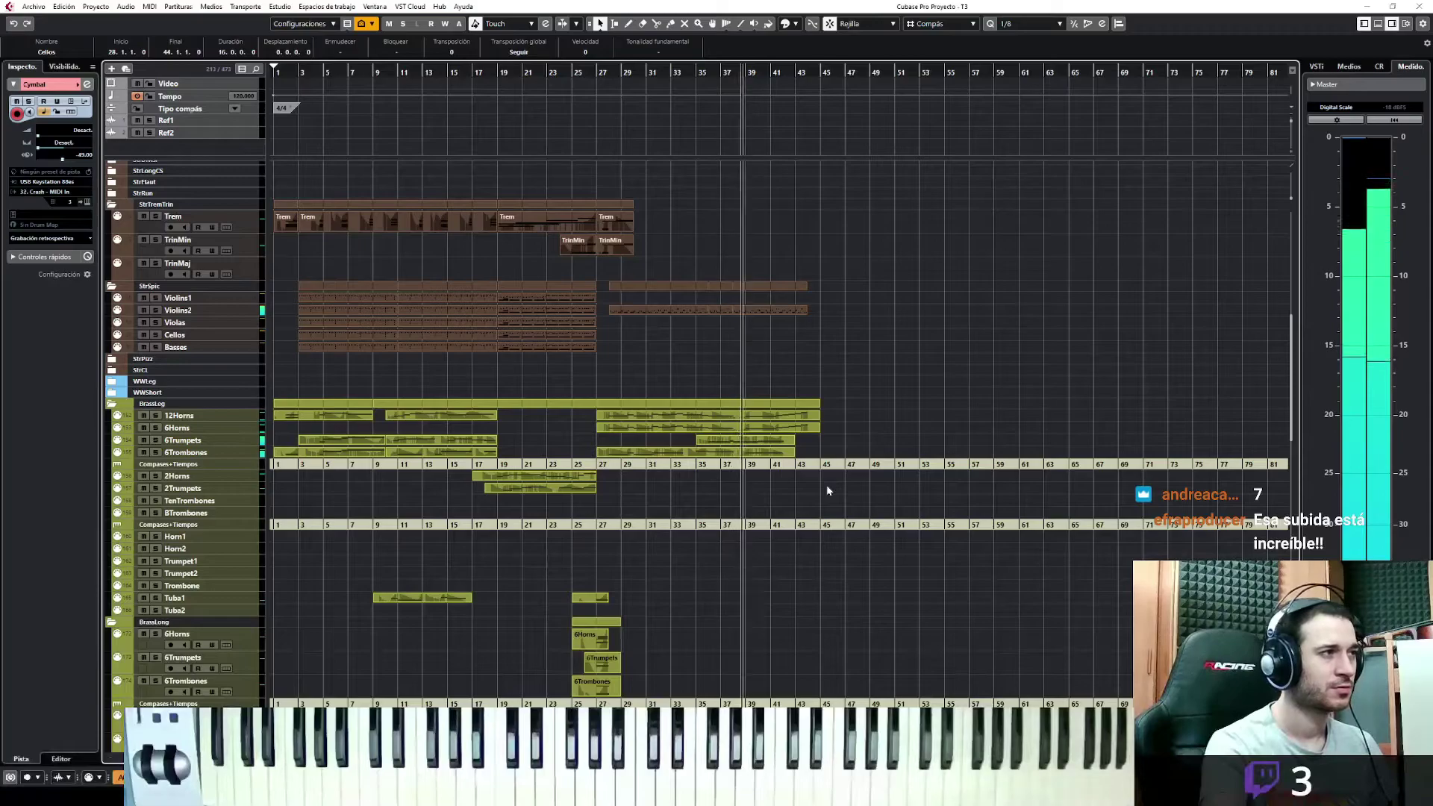
{"action": "scroll", "coordinate": [825, 486], "scroll_direction": "up", "scroll_amount": 3}
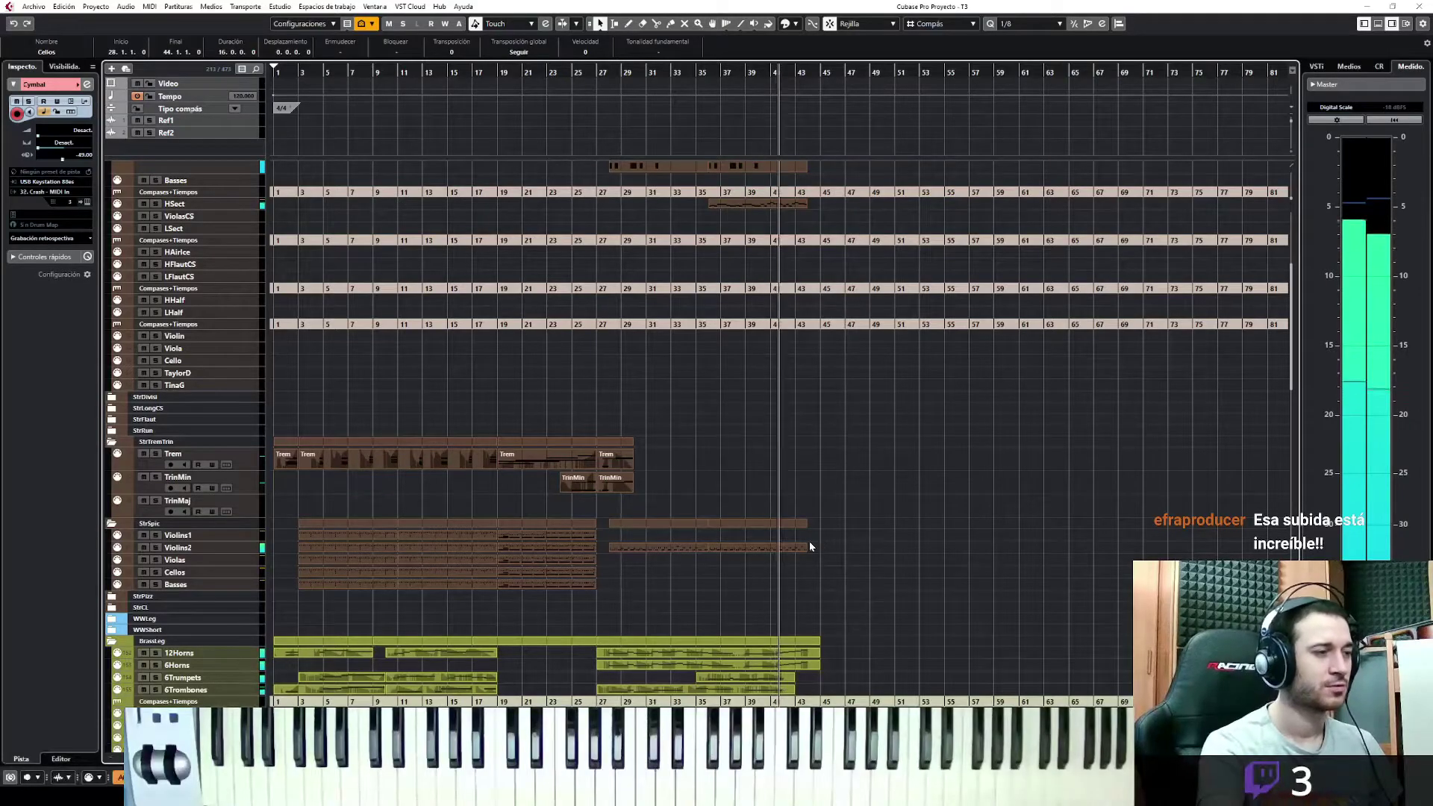
{"action": "scroll", "coordinate": [806, 539], "scroll_direction": "up", "scroll_amount": 3}
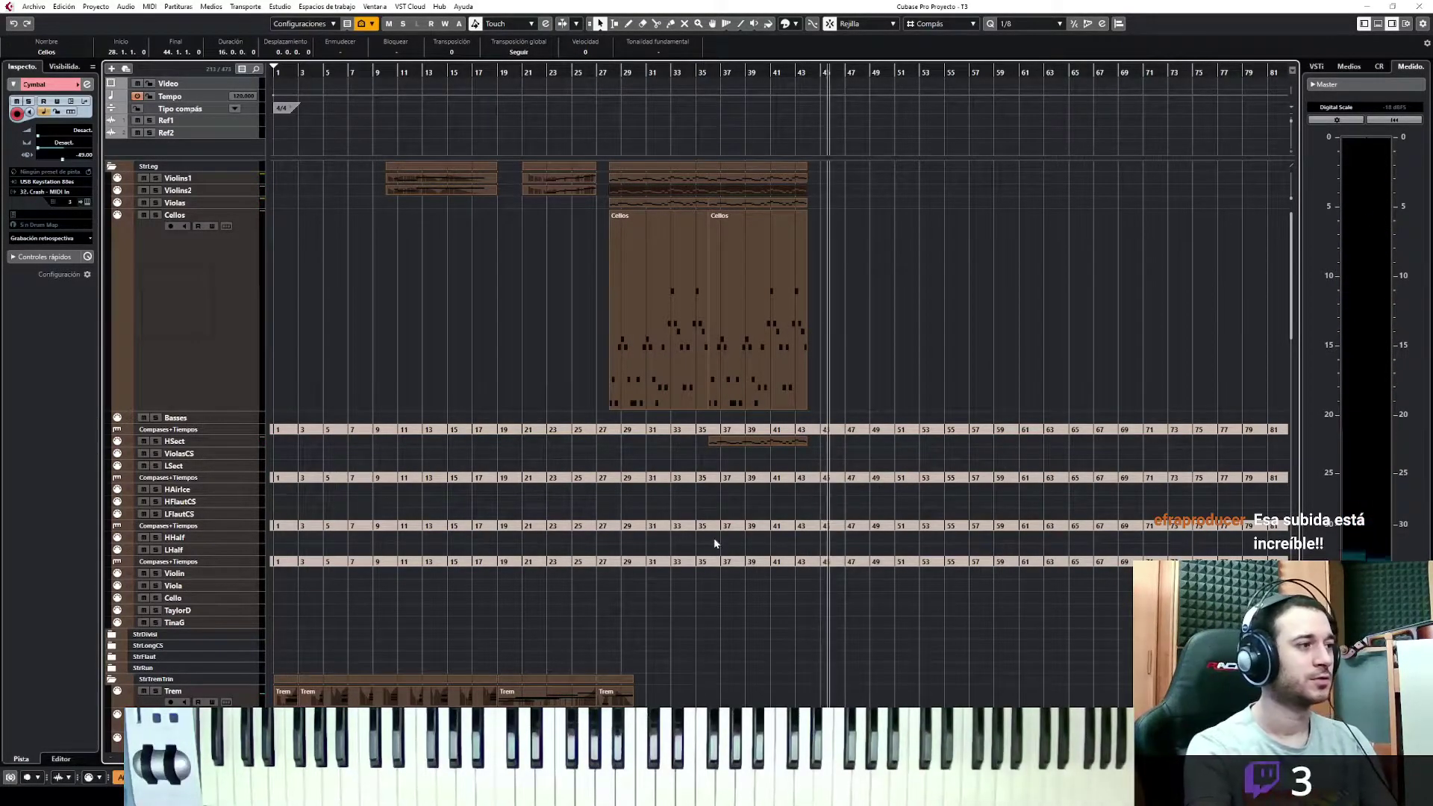
{"action": "key", "text": "space"}
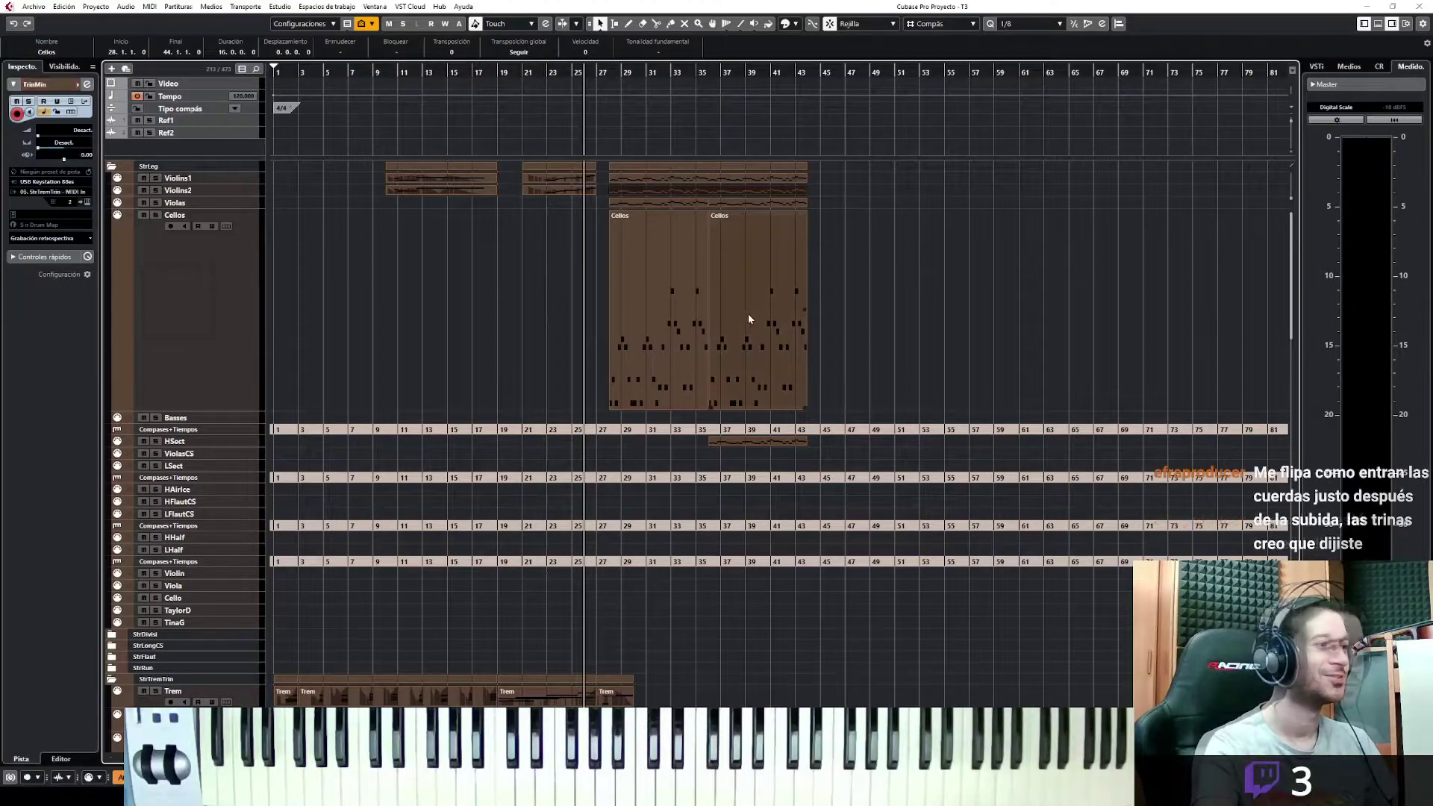
Copy the legato Violins2 part at bars 36–44 to the BrassLeg folder's 2Trumpets track and play the section back
{"action": "left_click", "coordinate": [698, 74]}
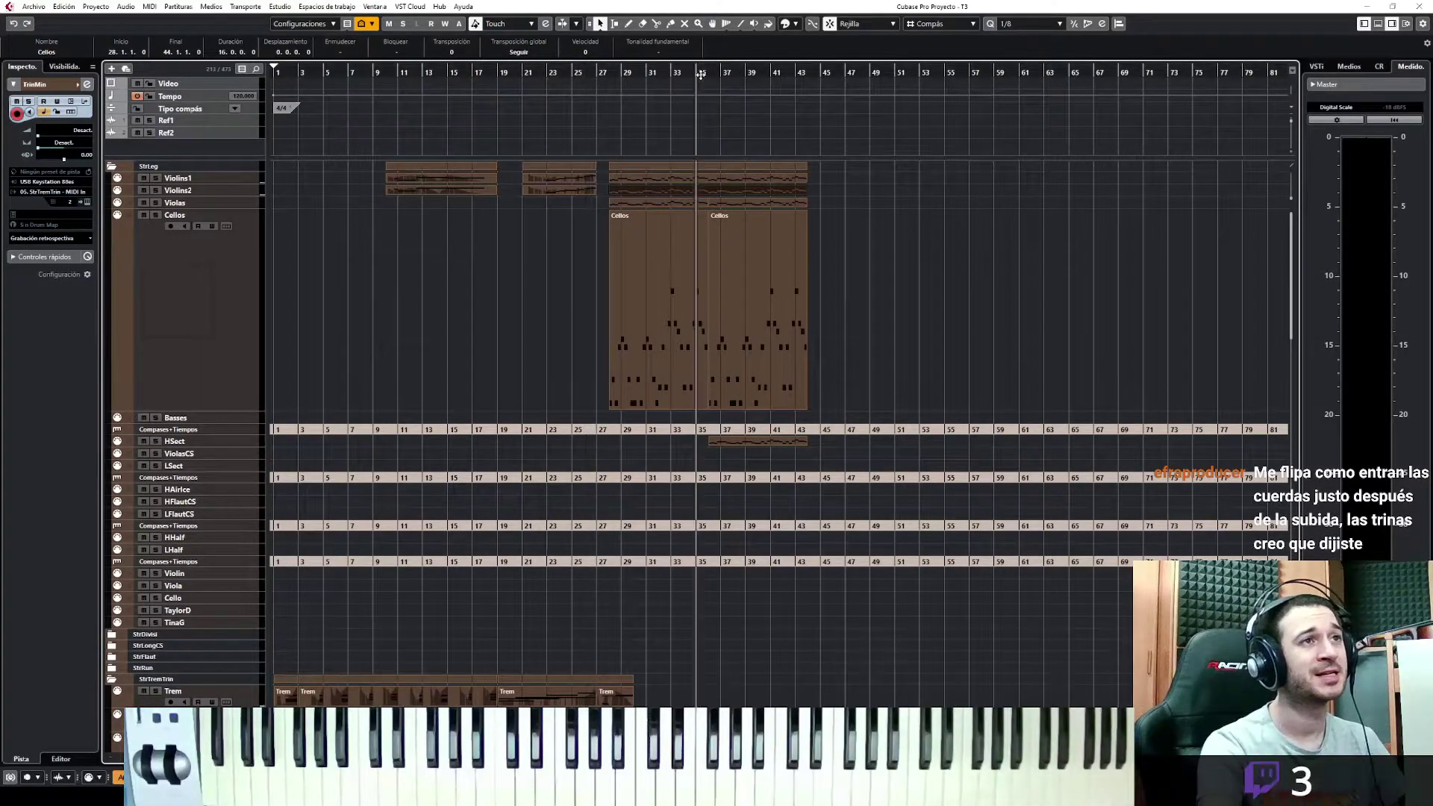
{"action": "key", "text": "space"}
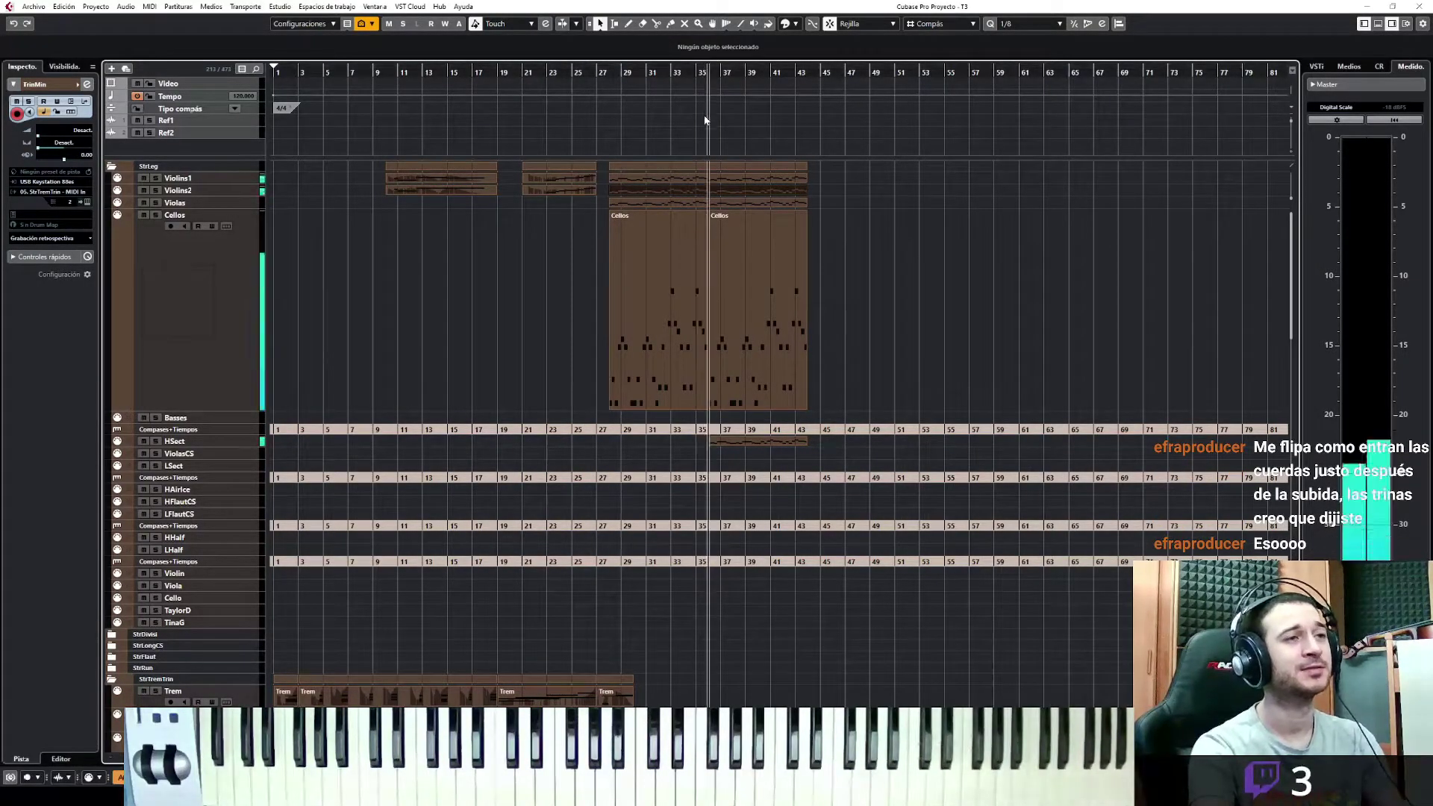
{"action": "key", "text": "space"}
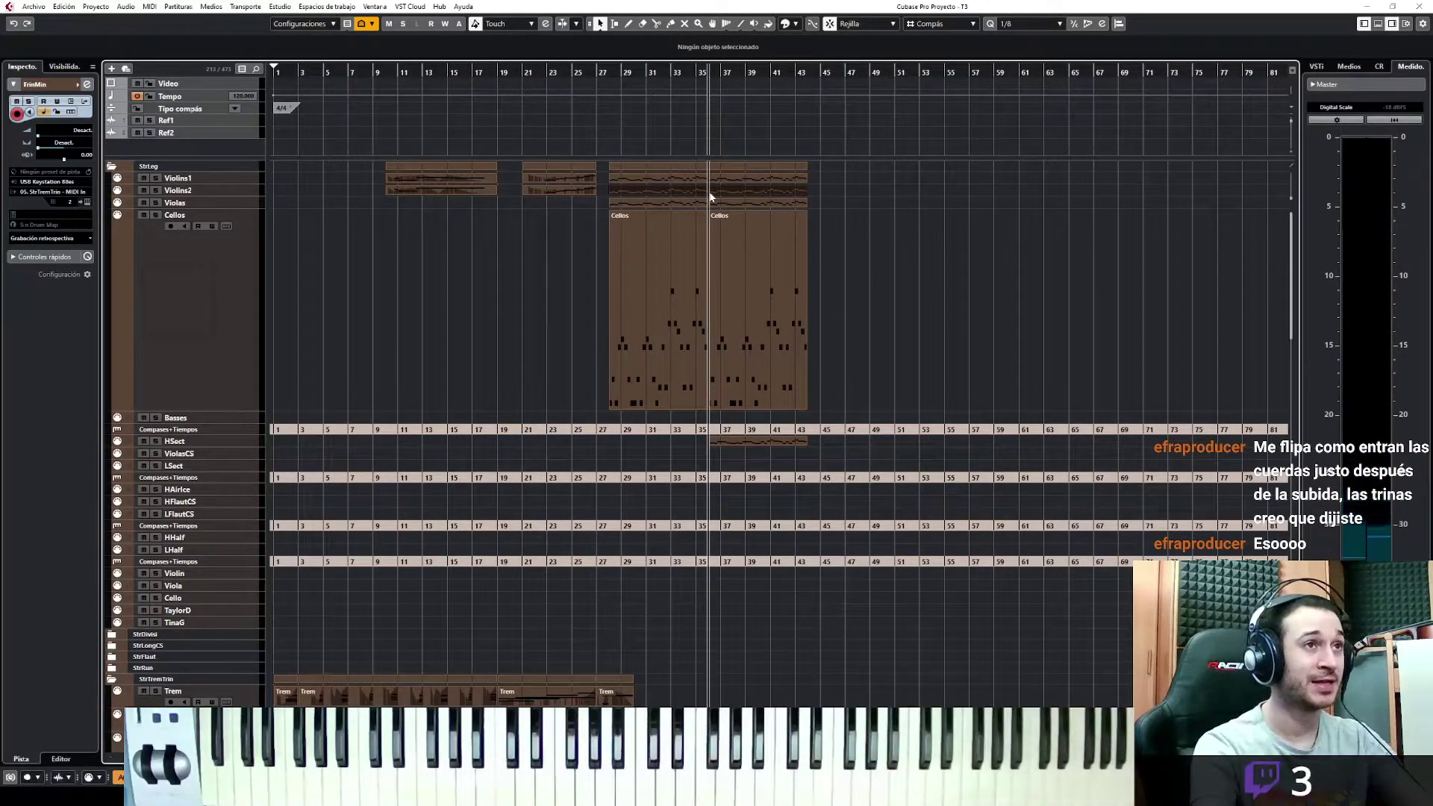
{"action": "left_click", "coordinate": [713, 196]}
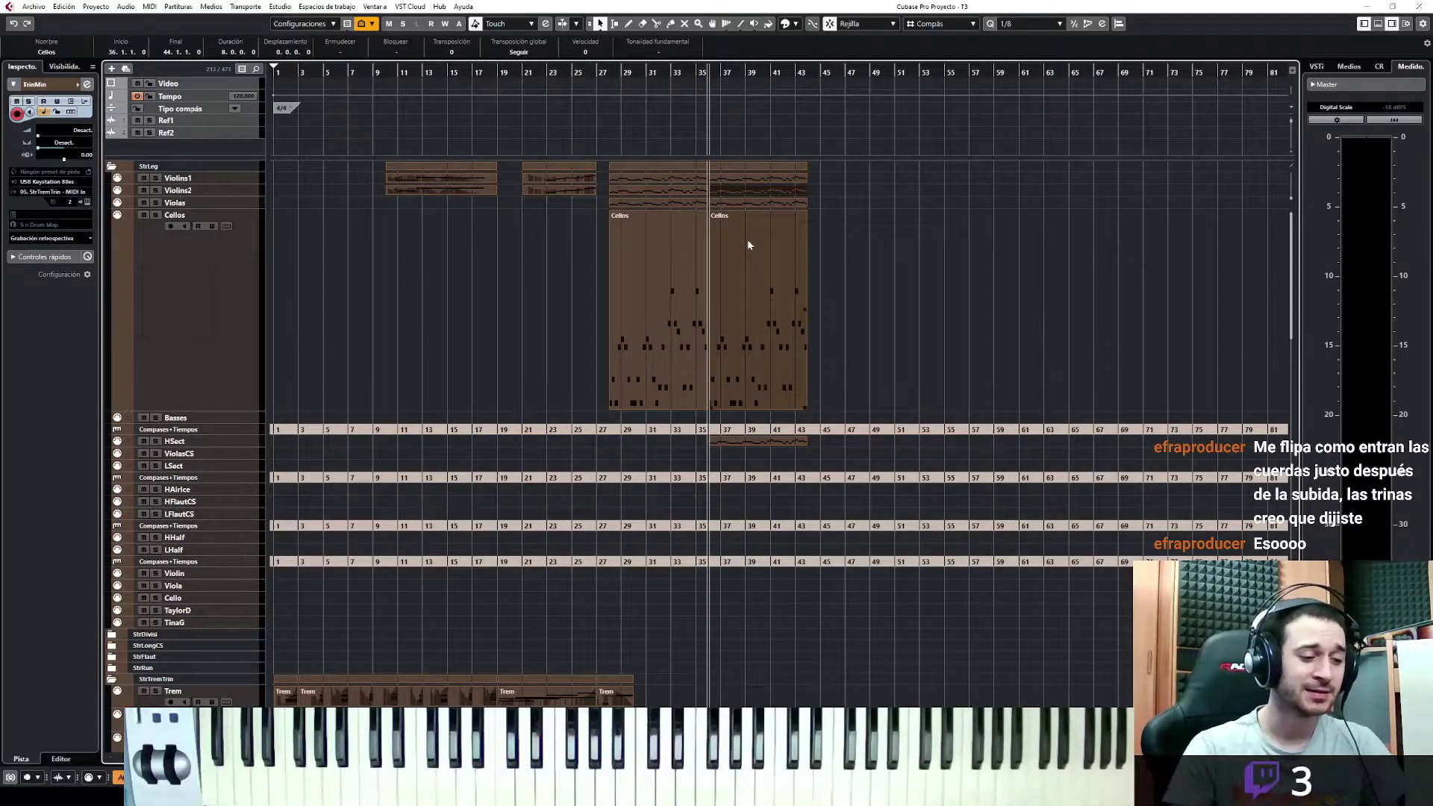
{"action": "scroll", "coordinate": [873, 546], "scroll_direction": "down", "scroll_amount": 5}
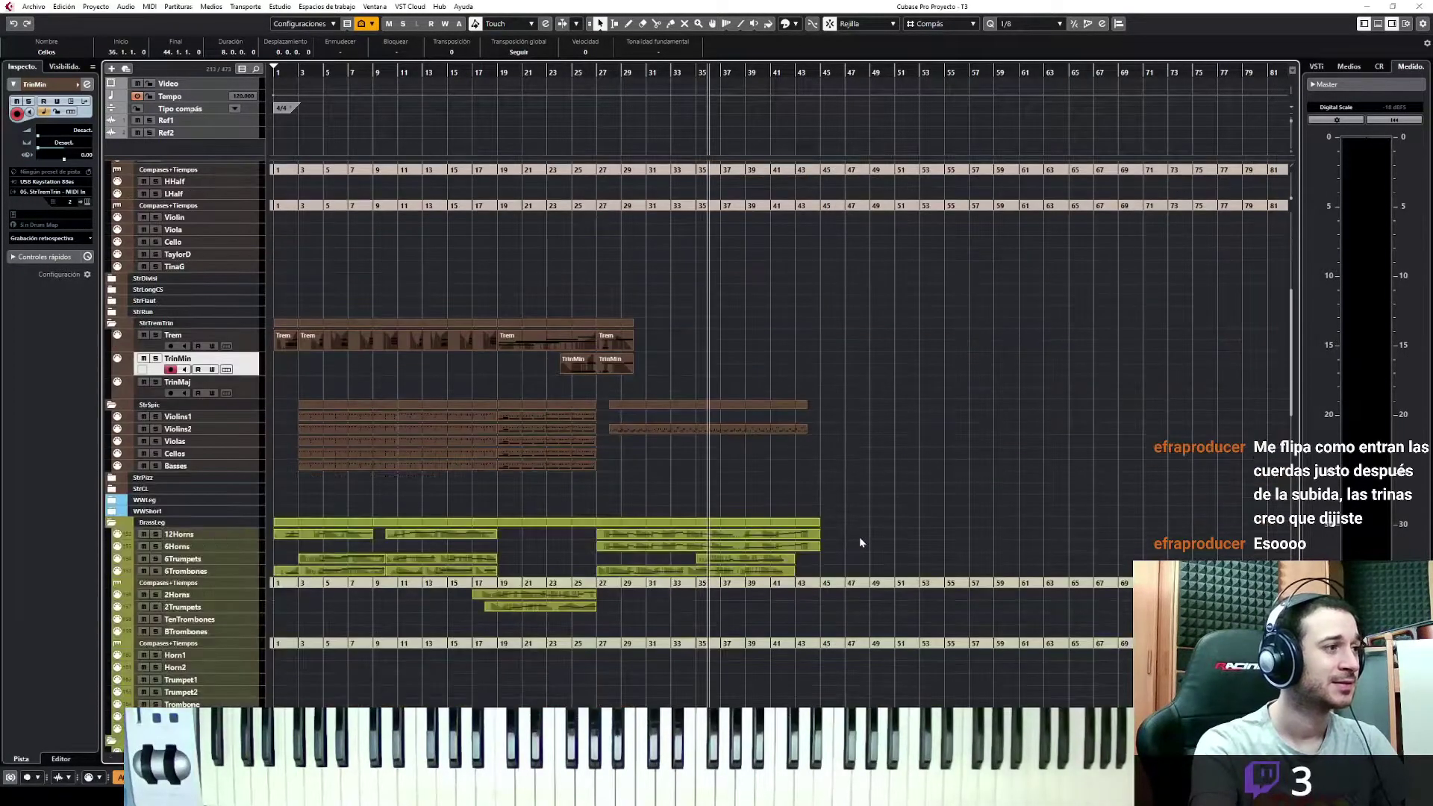
{"action": "scroll", "coordinate": [856, 529], "scroll_direction": "down", "scroll_amount": 3}
{"action": "scroll", "coordinate": [779, 278], "scroll_direction": "up", "scroll_amount": 8}
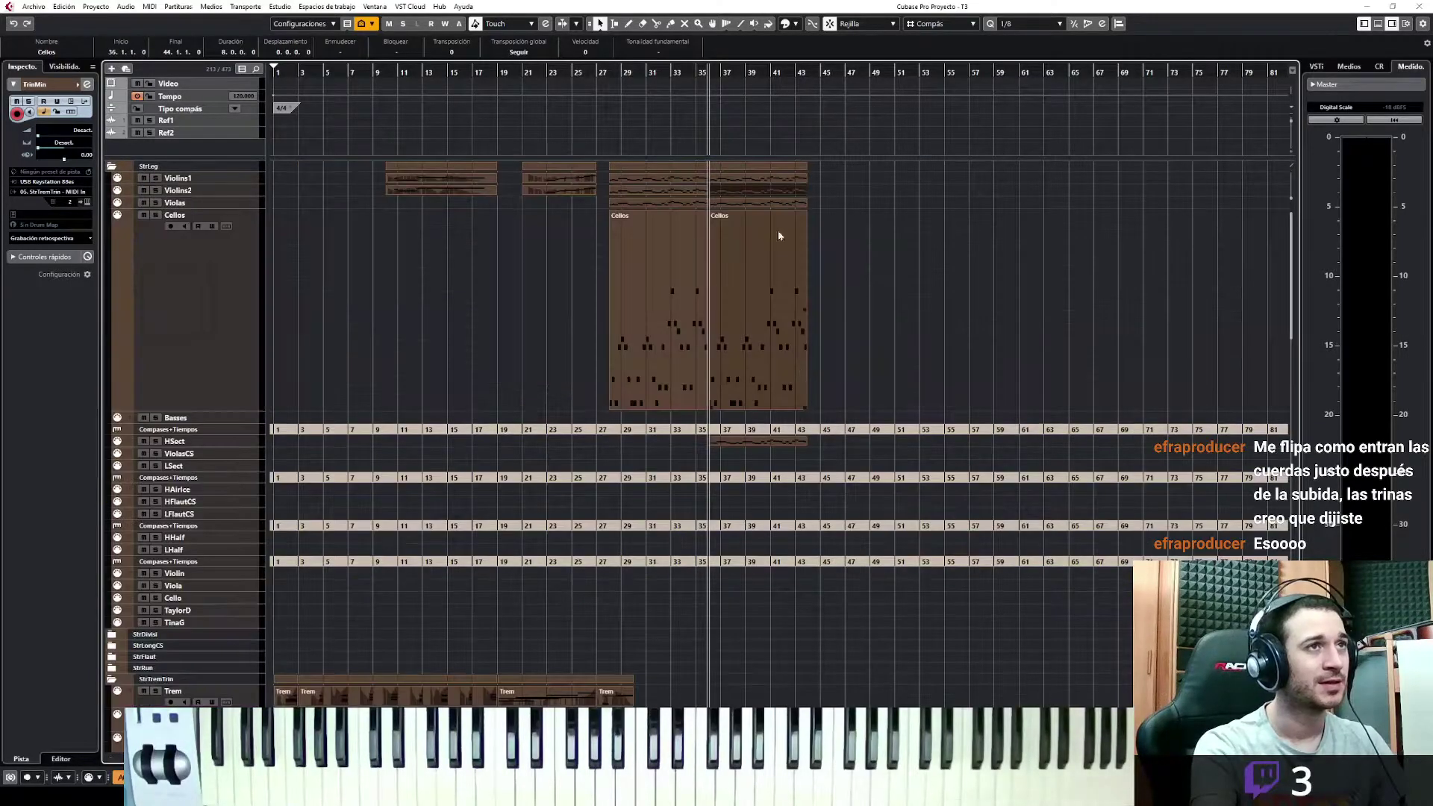
{"action": "key", "text": "space"}
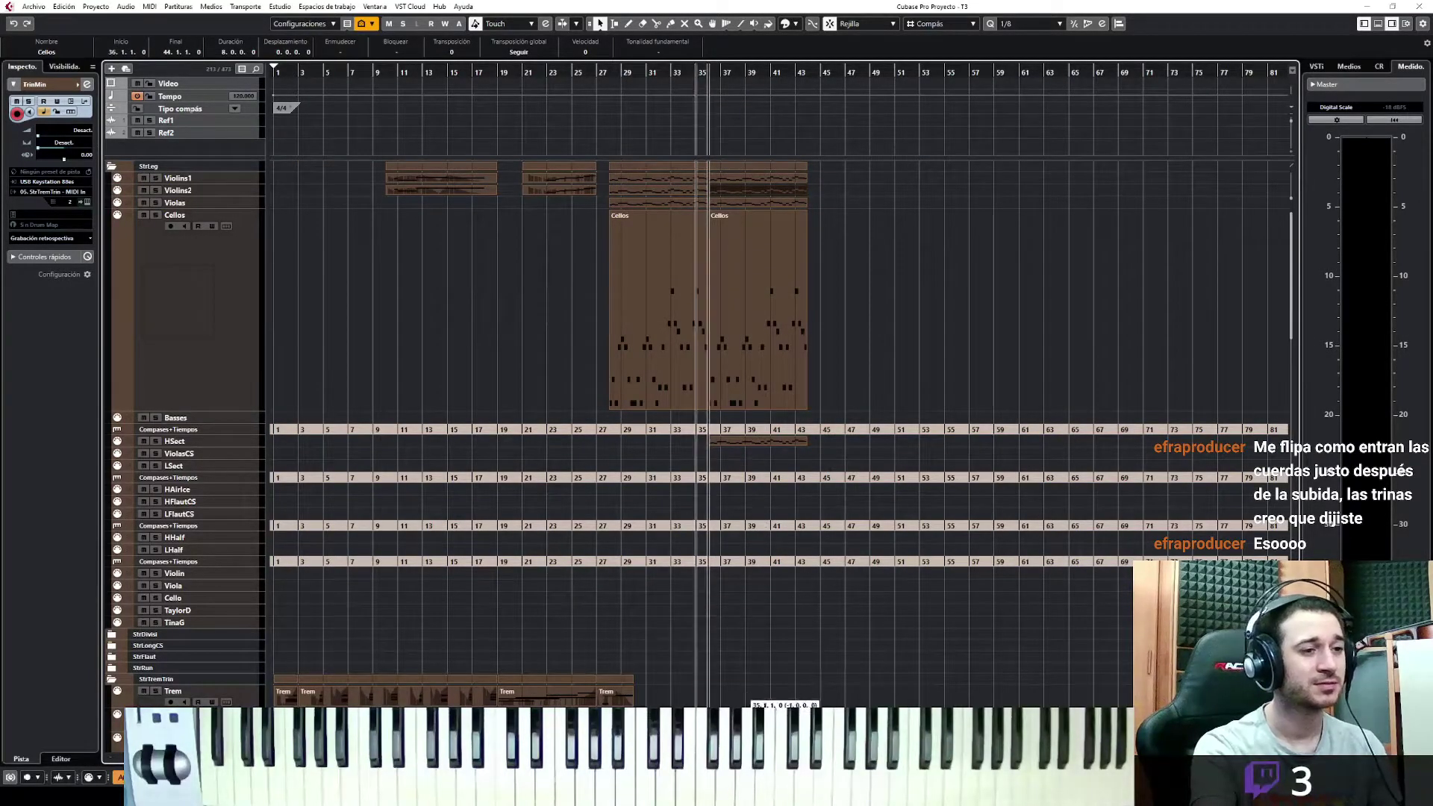
{"action": "scroll", "coordinate": [752, 694], "scroll_direction": "down", "scroll_amount": 4}
{"action": "key", "text": "space"}
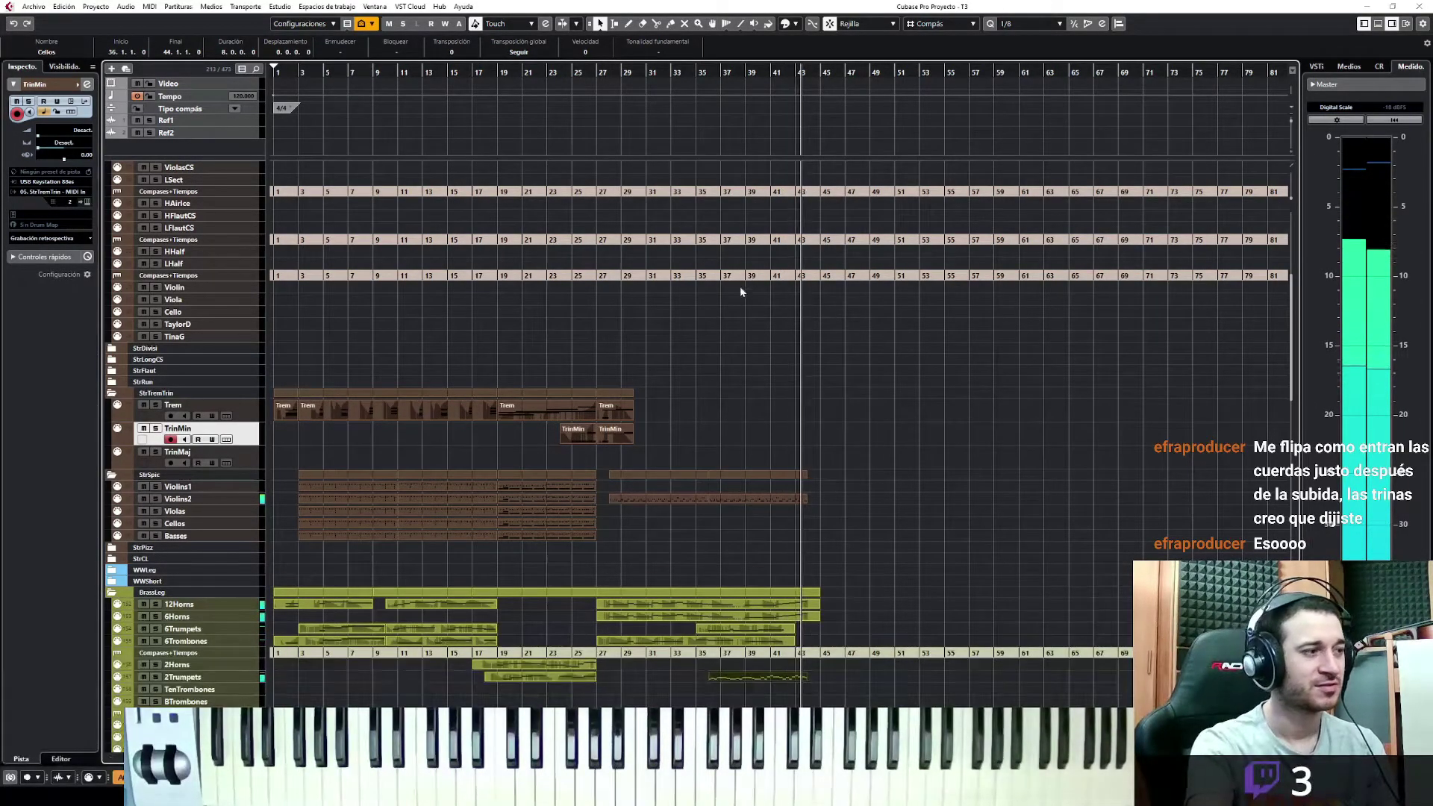
Play the arrangement from bar 27 with the Gong track selected and insert the retrospective Gong take at bars 31–43
{"action": "left_click_drag", "start_coordinate": [608, 72], "coordinate": [603, 128]}
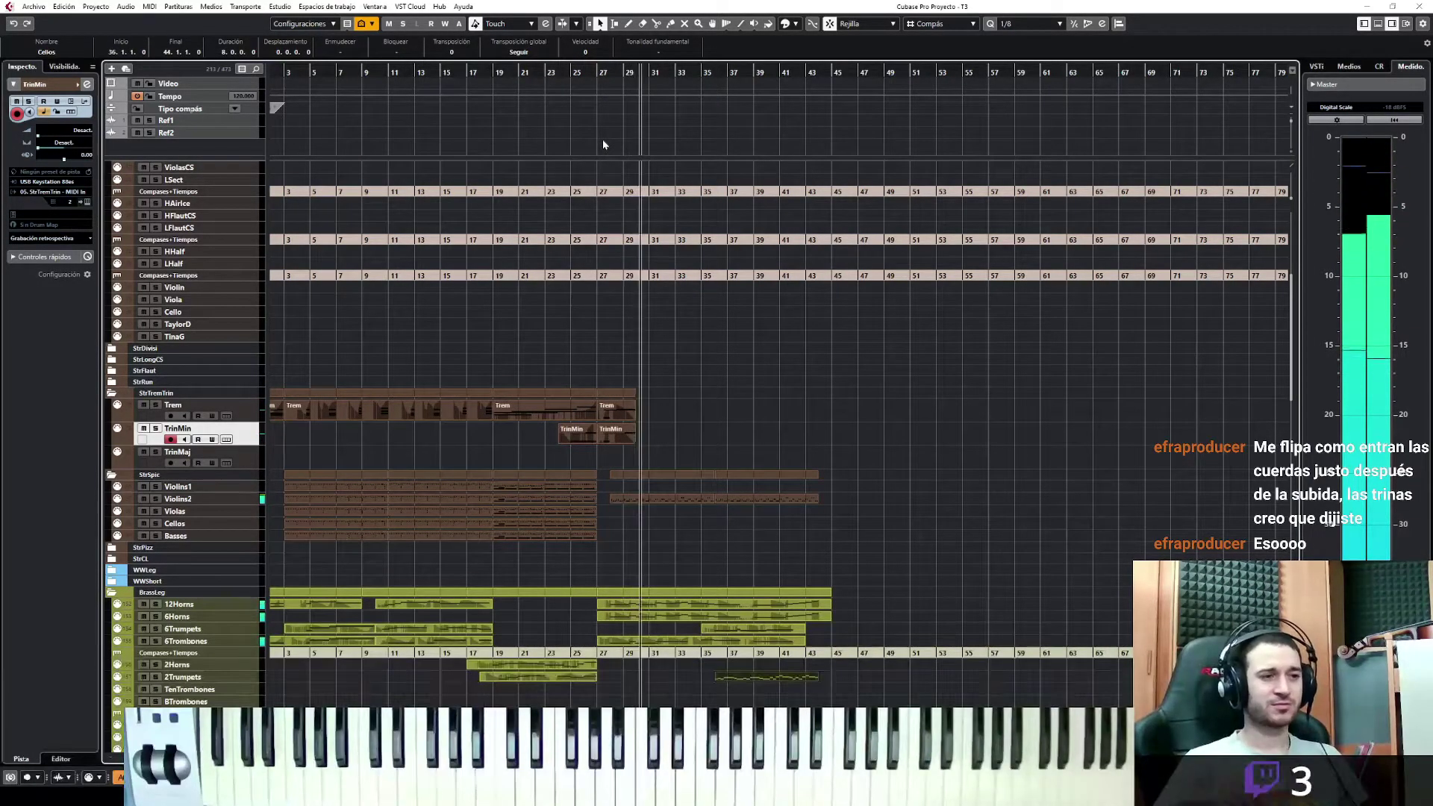
{"action": "scroll", "coordinate": [866, 336], "scroll_direction": "down", "scroll_amount": 15}
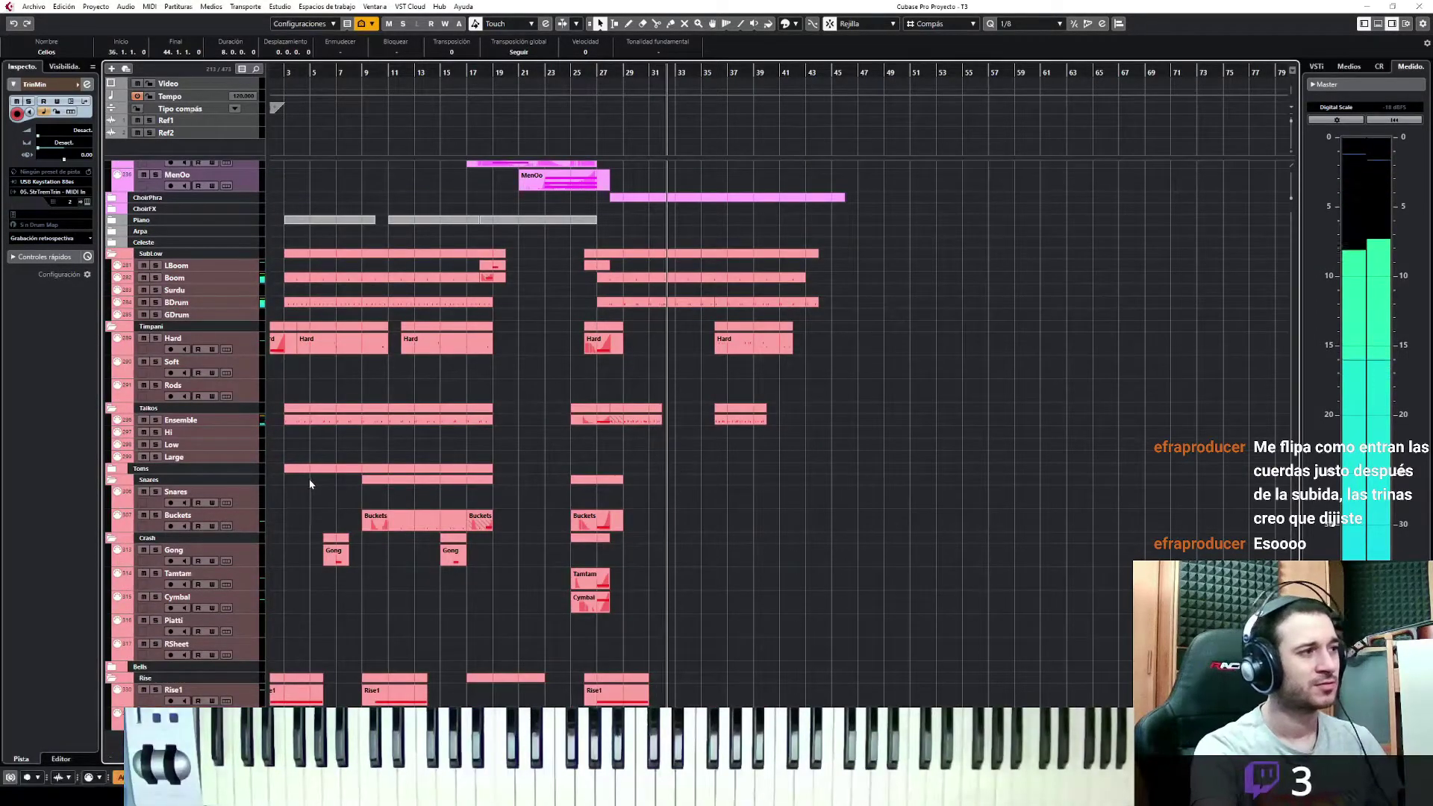
{"action": "key", "text": "space"}
{"action": "left_click", "coordinate": [256, 563]}
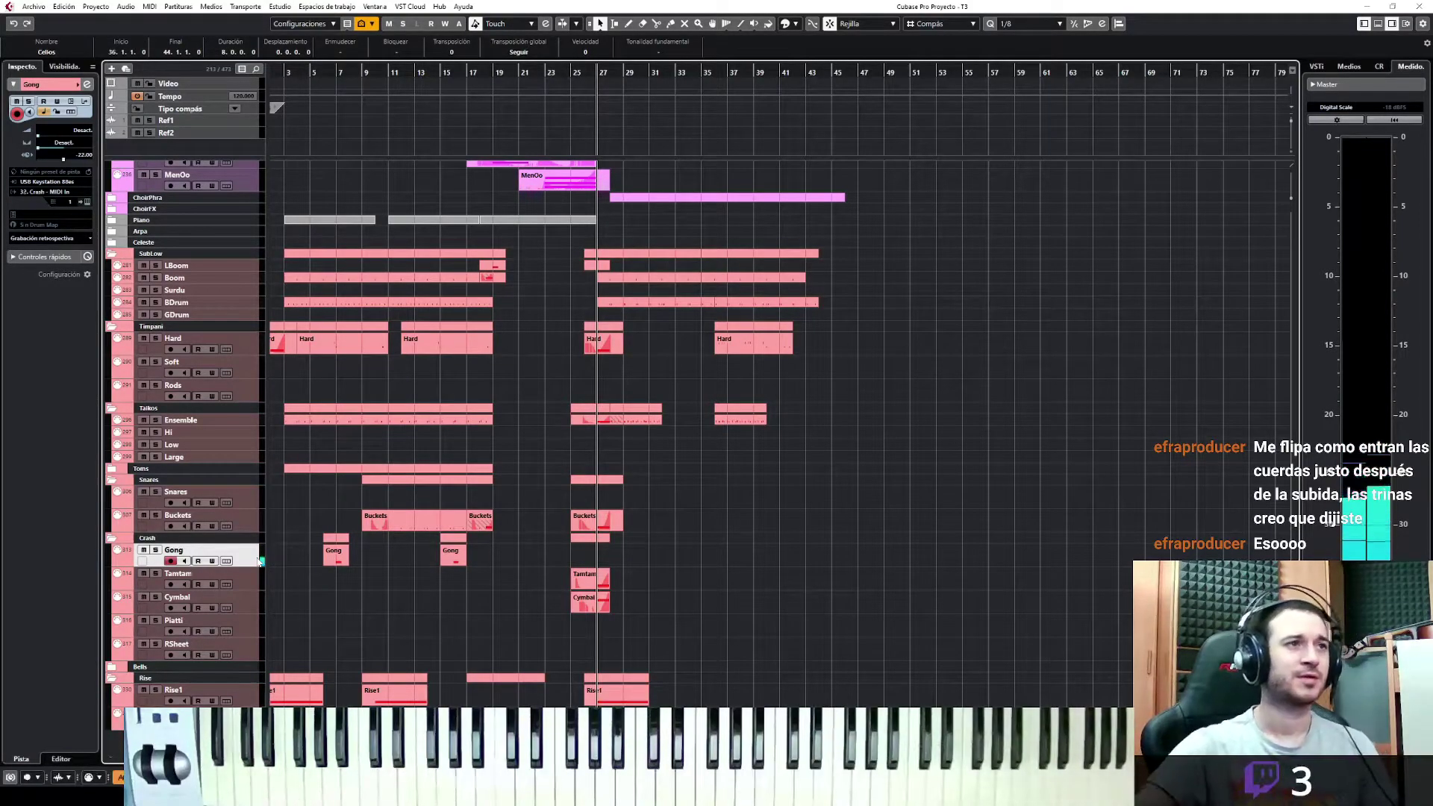
{"action": "key", "text": "space"}
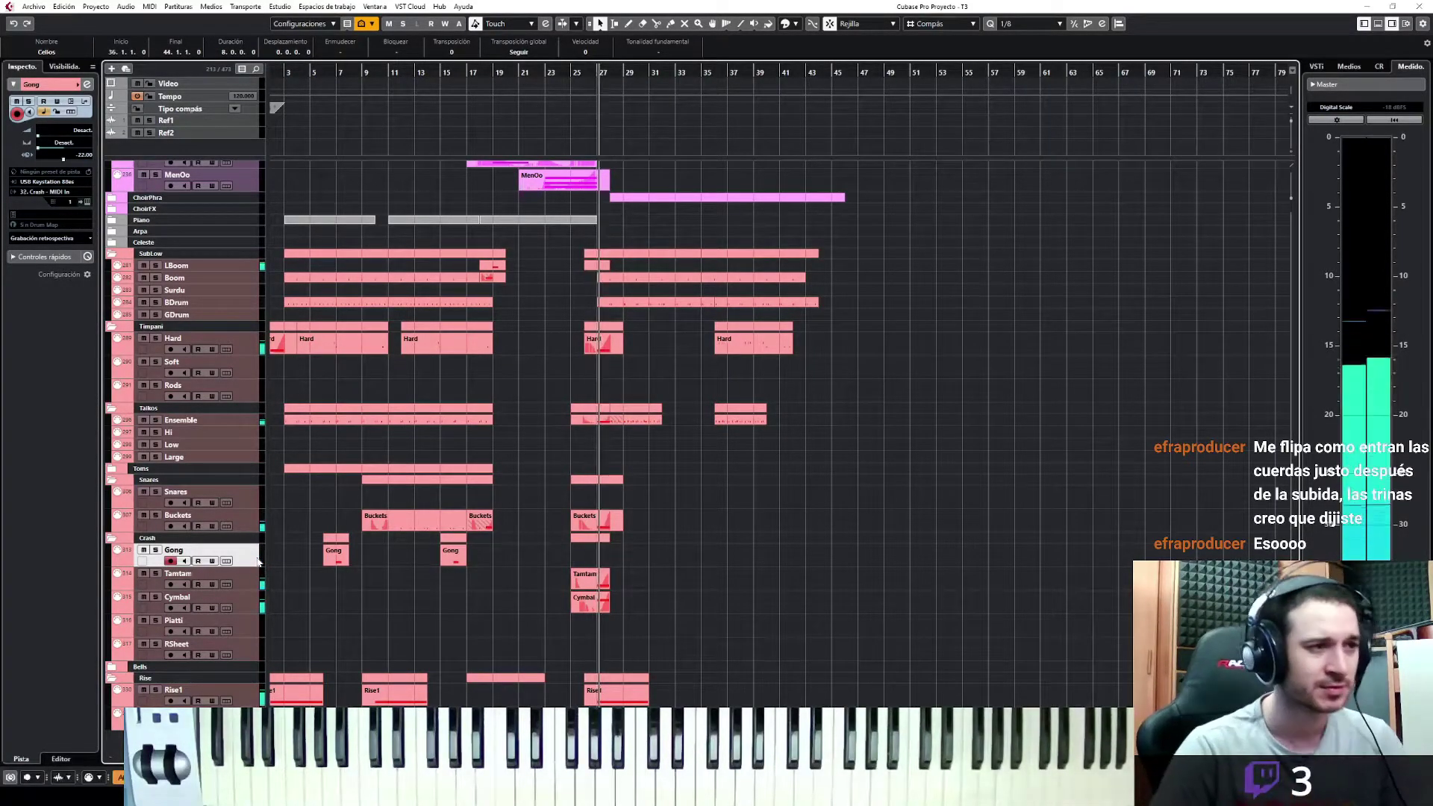
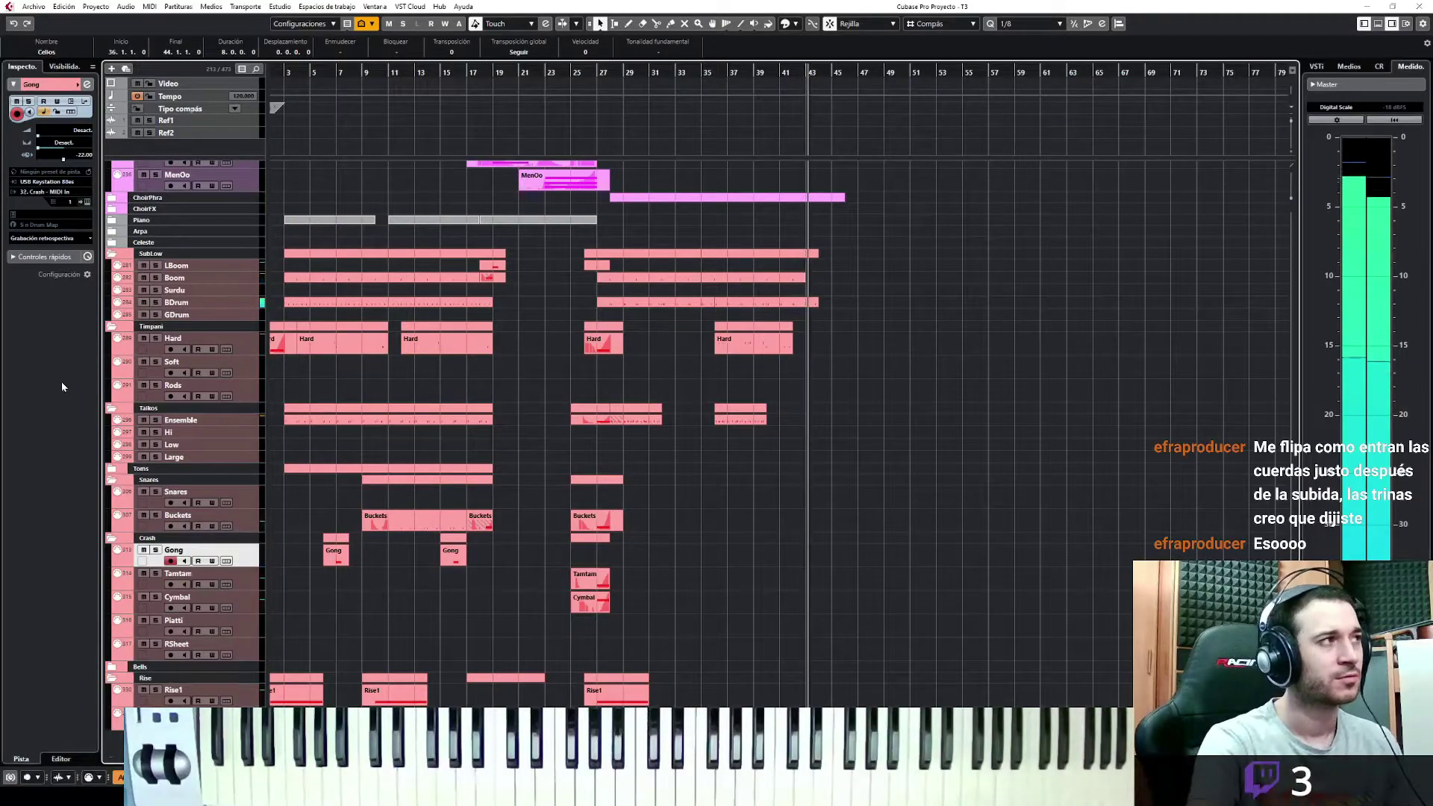
{"action": "left_click", "coordinate": [69, 239]}
{"action": "left_click", "coordinate": [45, 251]}
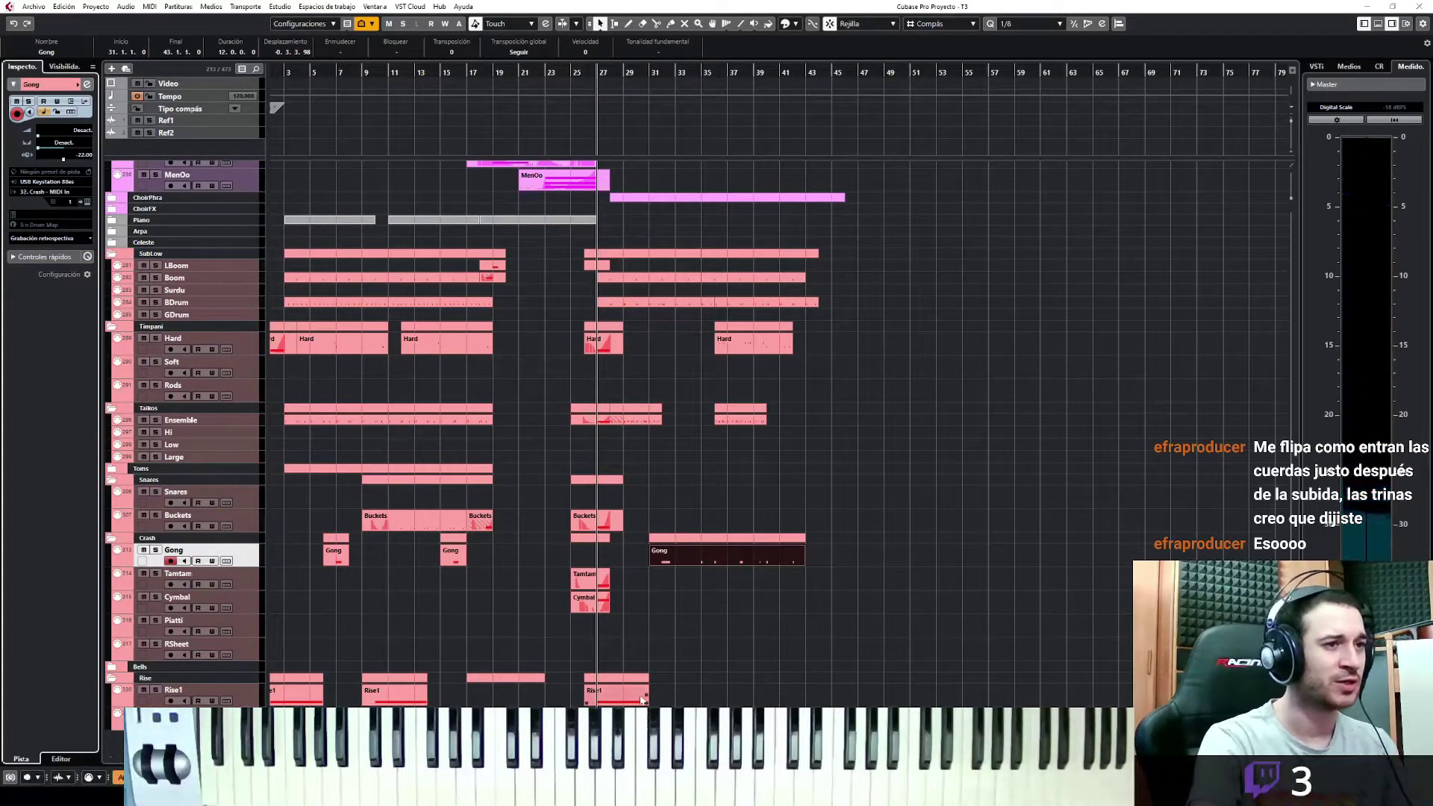
Copy the Rise1 part at bars 26–31 to bars 34–39 on the same track
{"action": "left_click_drag", "start_coordinate": [620, 700], "coordinate": [719, 688]}
{"action": "scroll", "coordinate": [743, 664], "scroll_direction": "up", "scroll_amount": 5}
{"action": "scroll", "coordinate": [746, 661], "scroll_direction": "down", "scroll_amount": 3}
{"action": "scroll", "coordinate": [746, 660], "scroll_direction": "down", "scroll_amount": 2}
{"action": "left_click", "coordinate": [716, 77]}
{"action": "left_click_drag", "start_coordinate": [712, 702], "coordinate": [714, 701]}
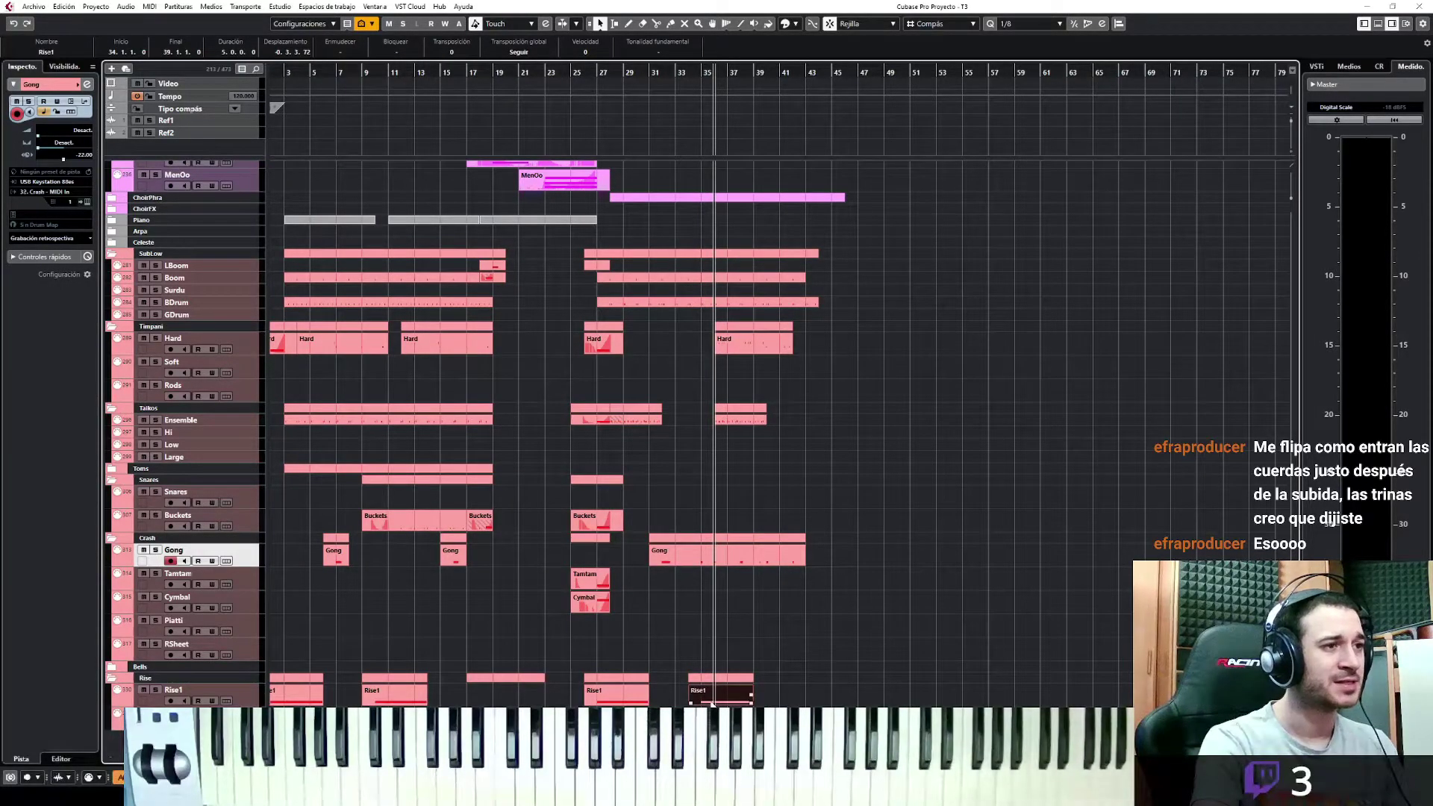
Audition the Cymbal track from bar 27 and copy the Gong part at bars 31–43 onto it
{"action": "left_click", "coordinate": [254, 612]}
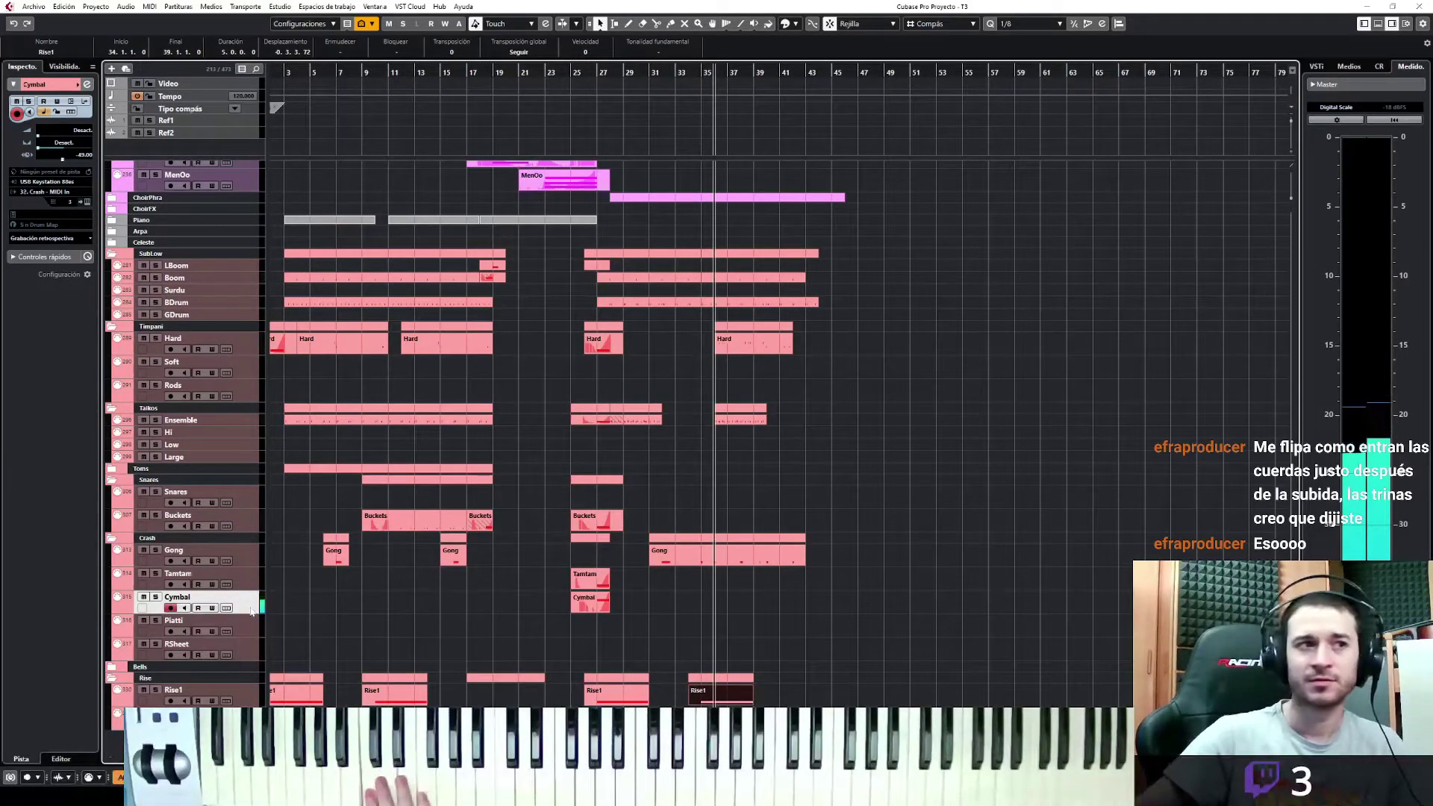
{"action": "double_click", "coordinate": [588, 70]}
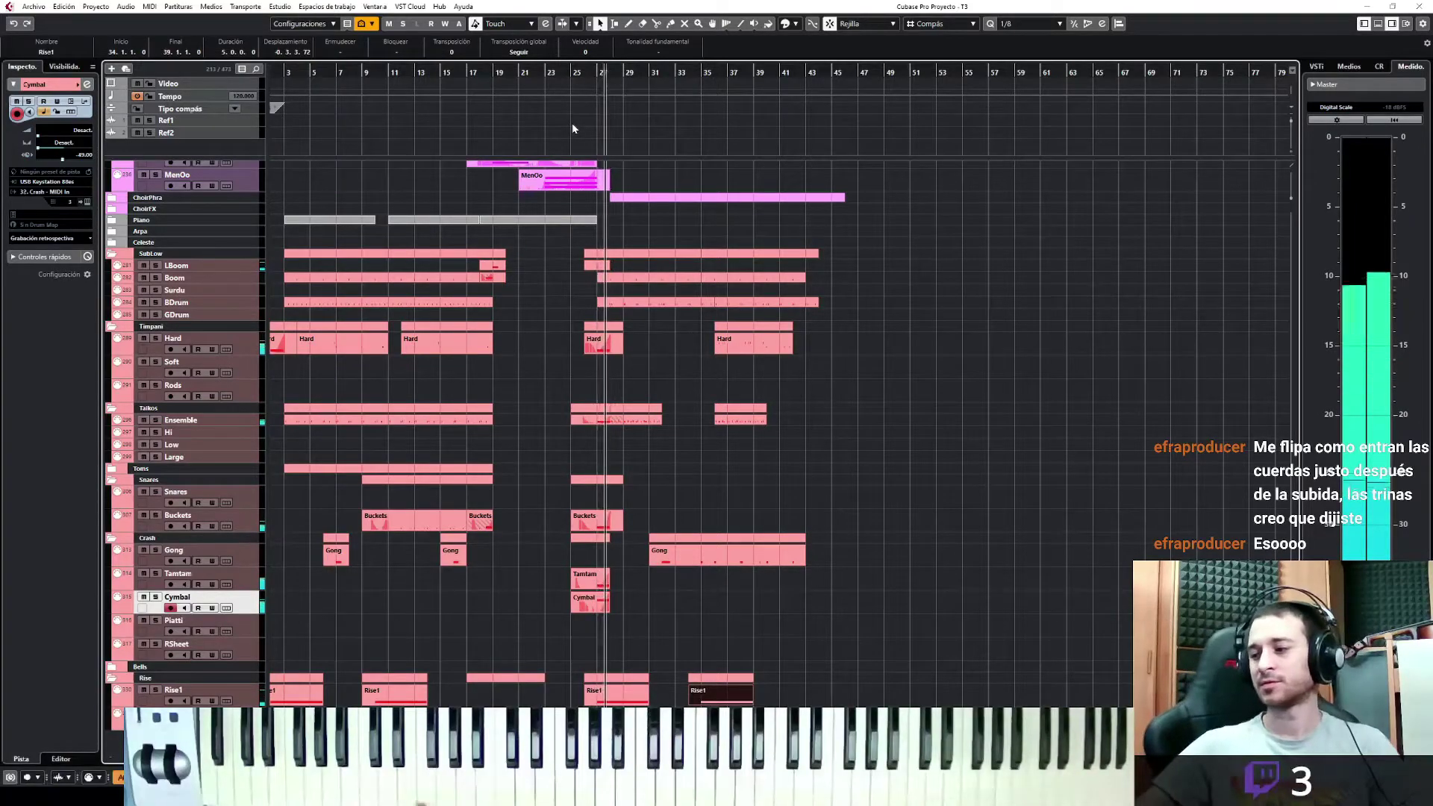
{"action": "key", "text": "space"}
{"action": "left_click", "coordinate": [700, 561]}
{"action": "left_click_drag", "start_coordinate": [700, 561], "coordinate": [699, 612]}
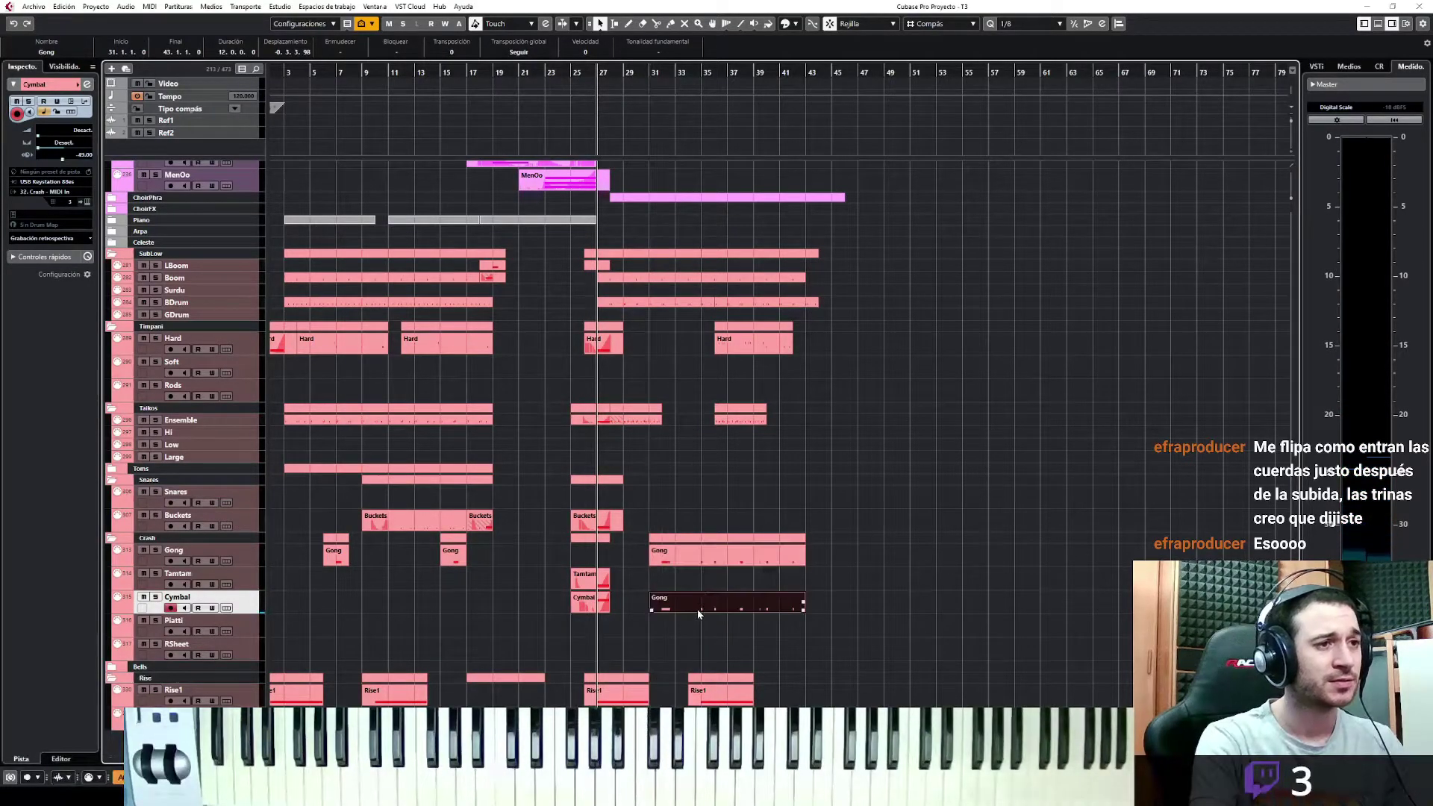
Transpose all notes of the part copied to the Cymbal track up one octave to C1, and close the key editor
{"action": "double_click", "coordinate": [697, 609]}
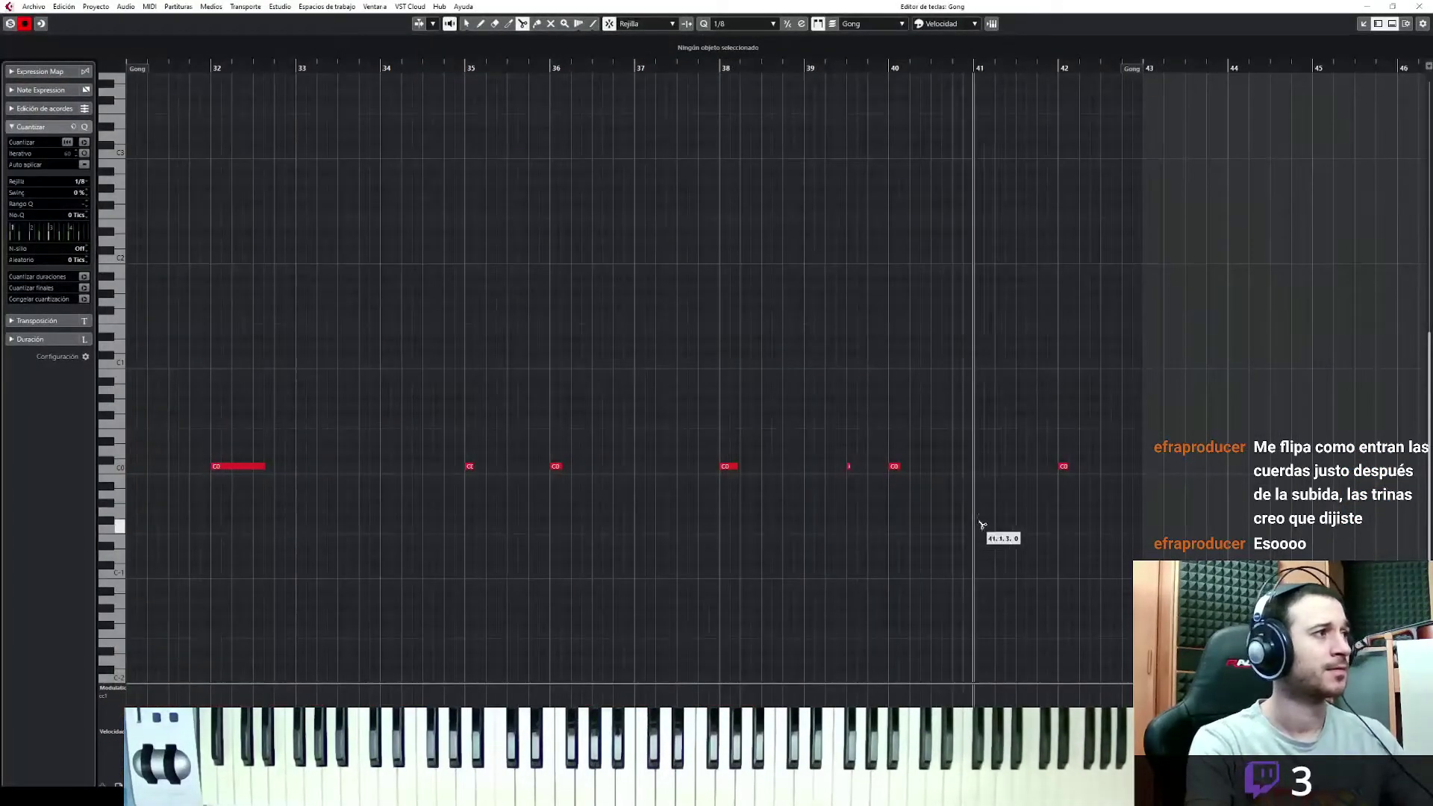
{"action": "left_click_drag", "start_coordinate": [1161, 396], "coordinate": [236, 368]}
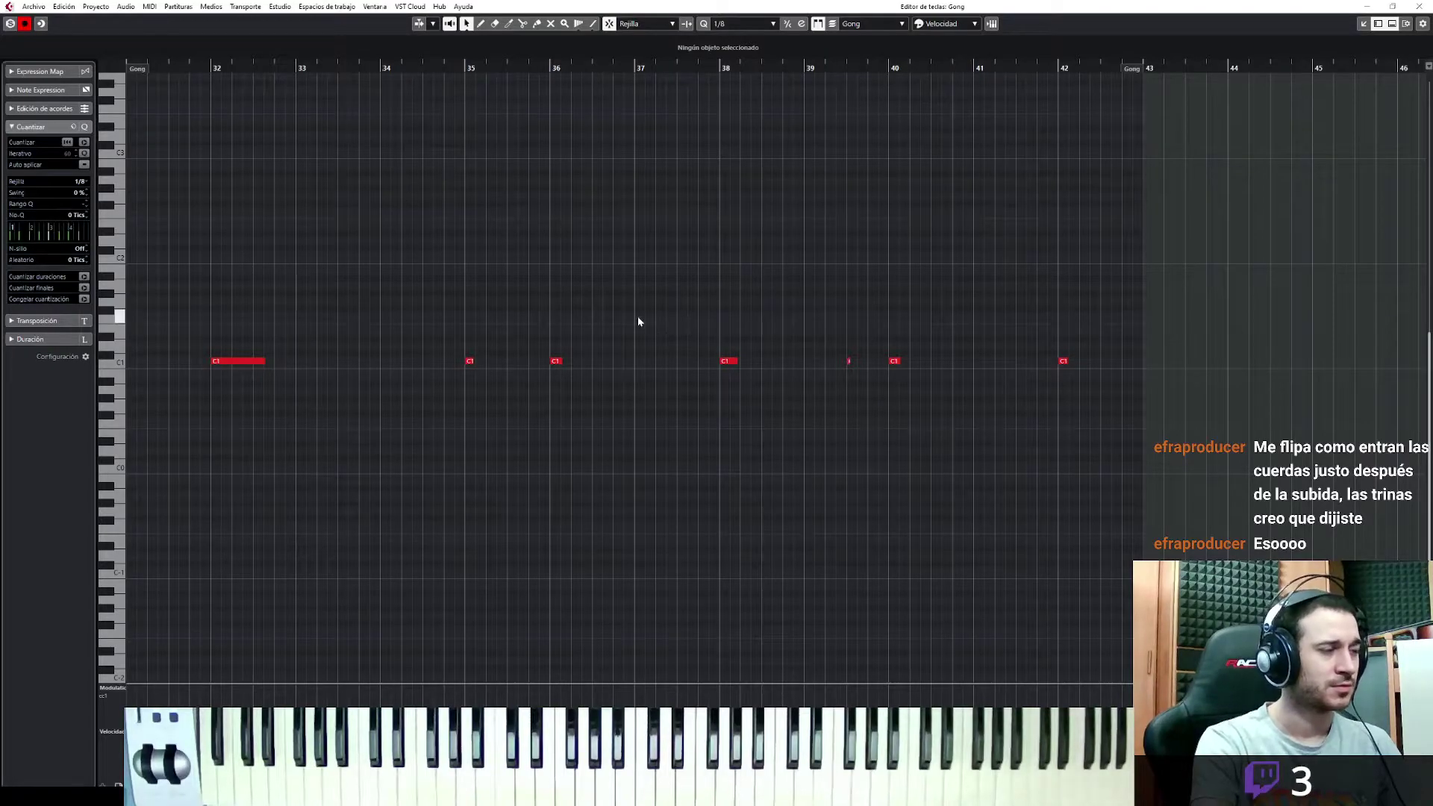
{"action": "key", "text": "g"}
{"action": "key", "text": "g"}
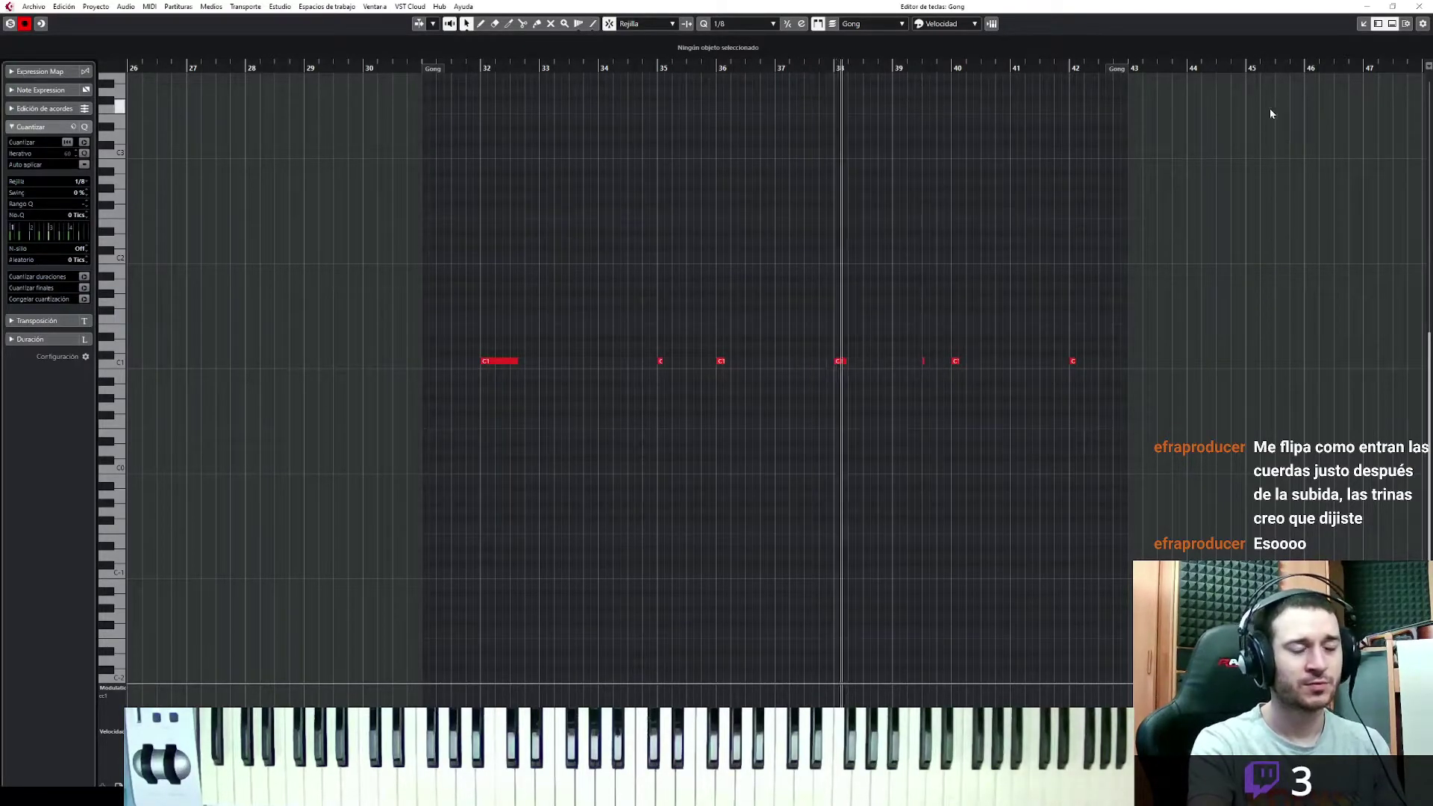
{"action": "left_click", "coordinate": [1363, 24]}
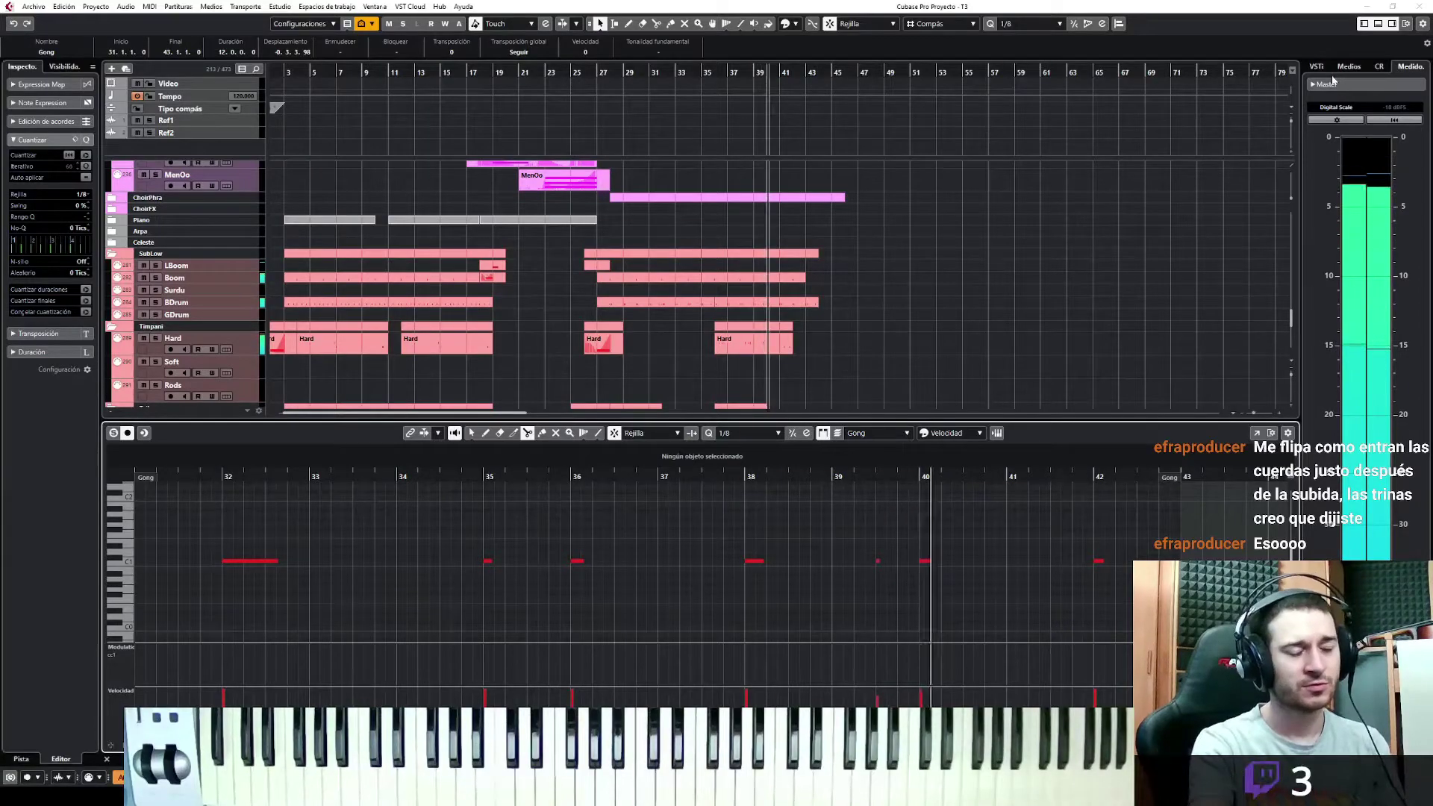
{"action": "left_click", "coordinate": [1378, 25]}
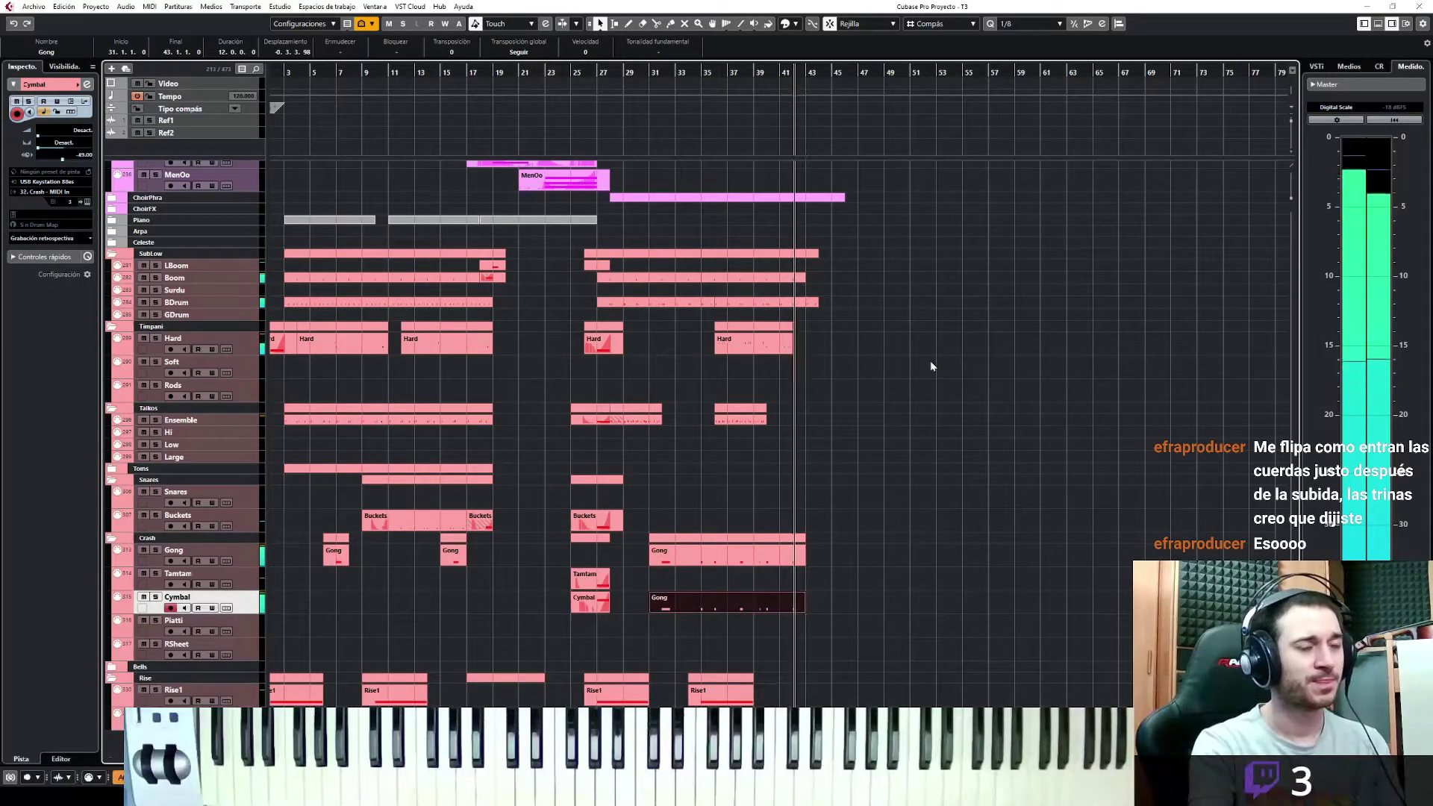
Select the spiccato Violins1 and Violas tracks, play from bar 27 and insert their retrospective take at bars 27–36
{"action": "scroll", "coordinate": [930, 364], "scroll_direction": "up", "scroll_amount": 6}
{"action": "scroll", "coordinate": [913, 367], "scroll_direction": "up", "scroll_amount": 10}
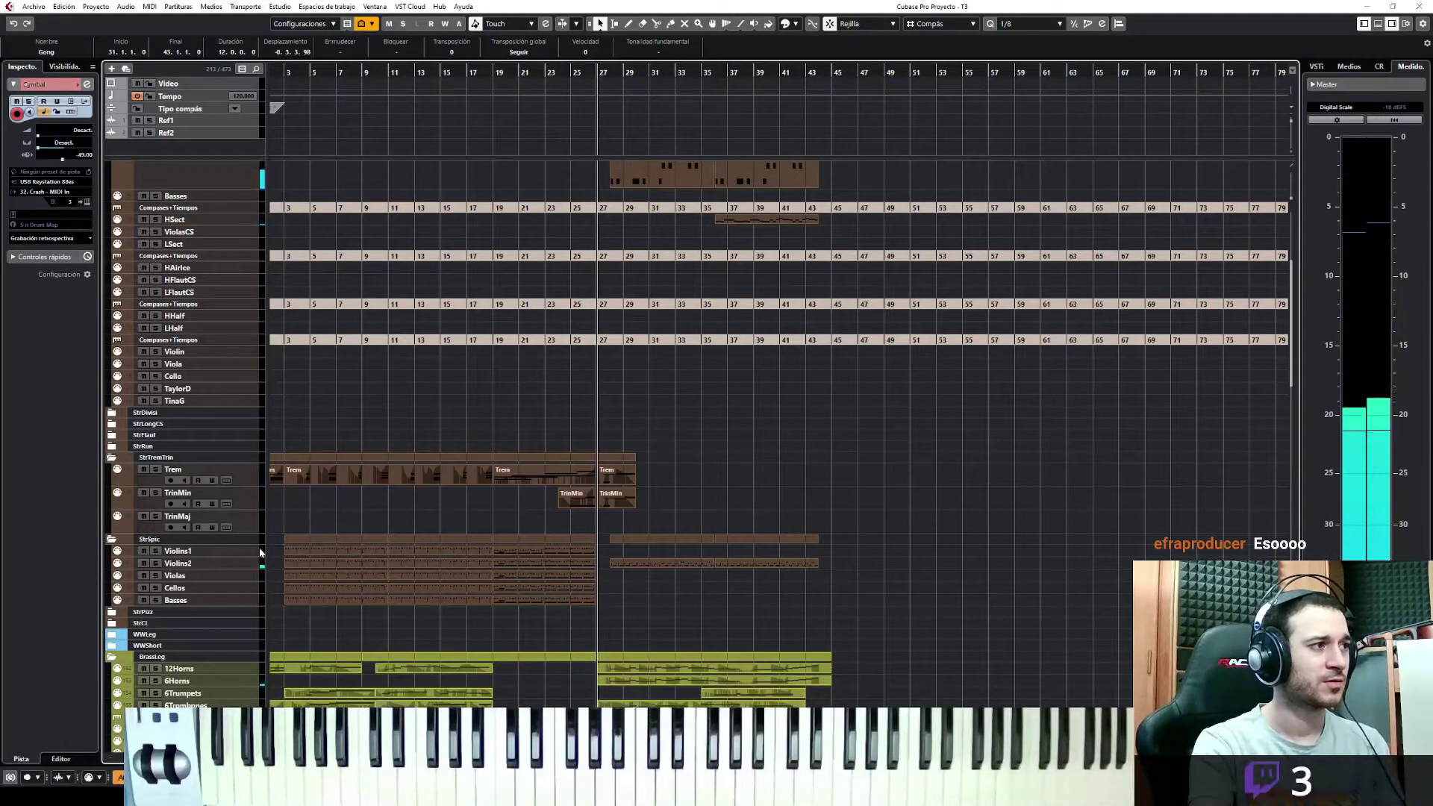
{"action": "left_click", "coordinate": [260, 552]}
{"action": "left_click", "coordinate": [224, 576], "text": "ctrl"}
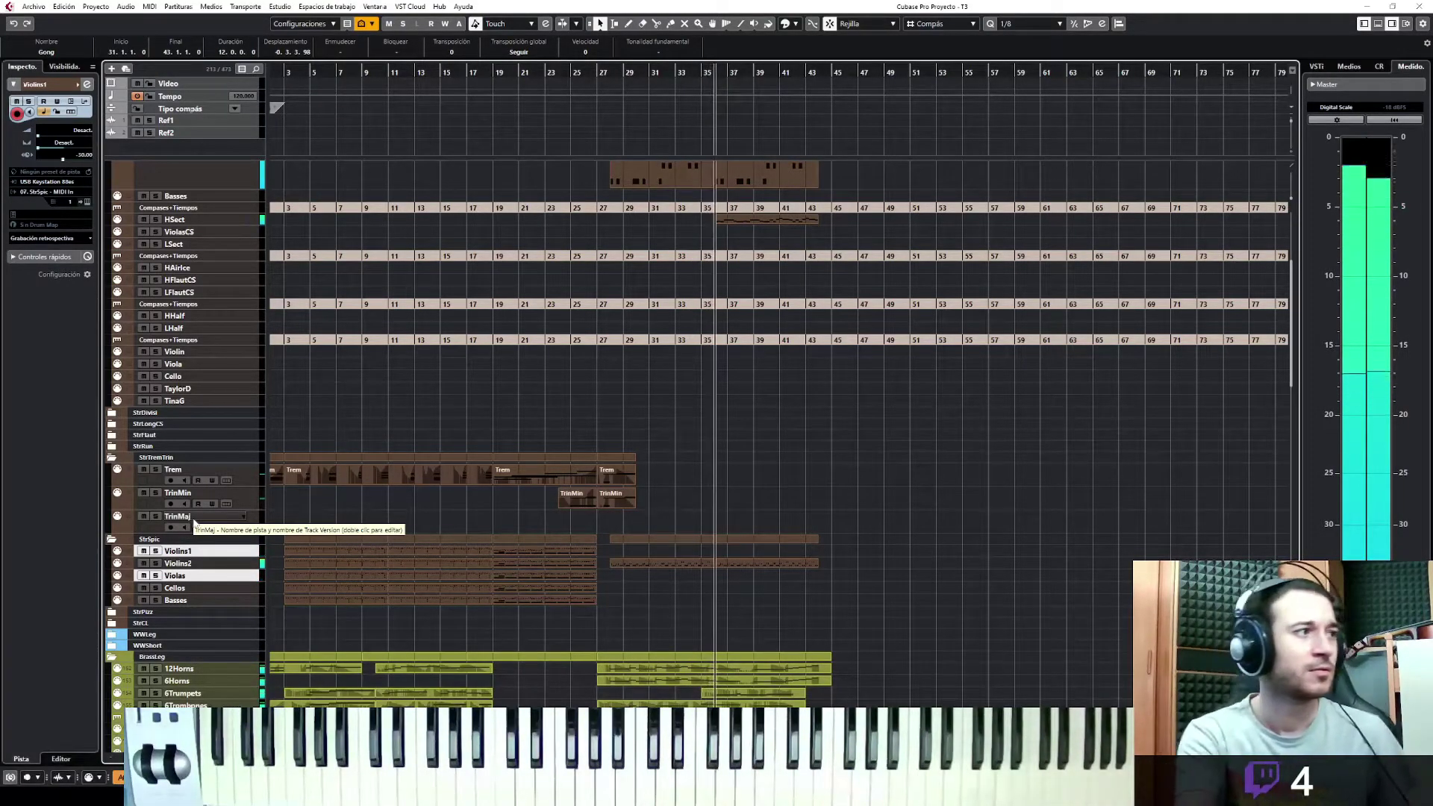
{"action": "key", "text": "space"}
{"action": "left_click", "coordinate": [51, 239]}
{"action": "left_click", "coordinate": [60, 249]}
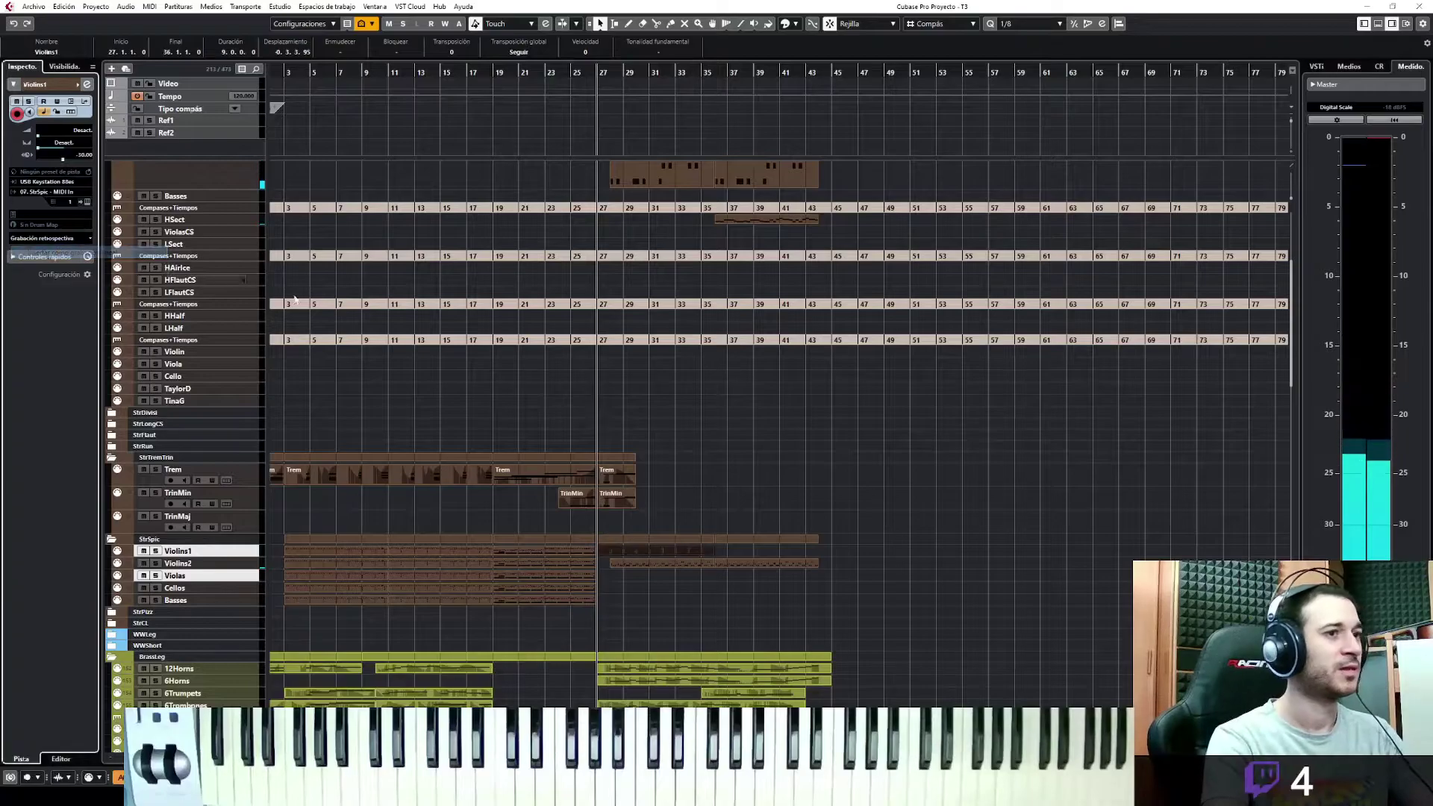
Delete the stray single note at bar 32 from the new spiccato Violins1 take and select its remaining notes
{"action": "key", "text": "ctrl+e"}
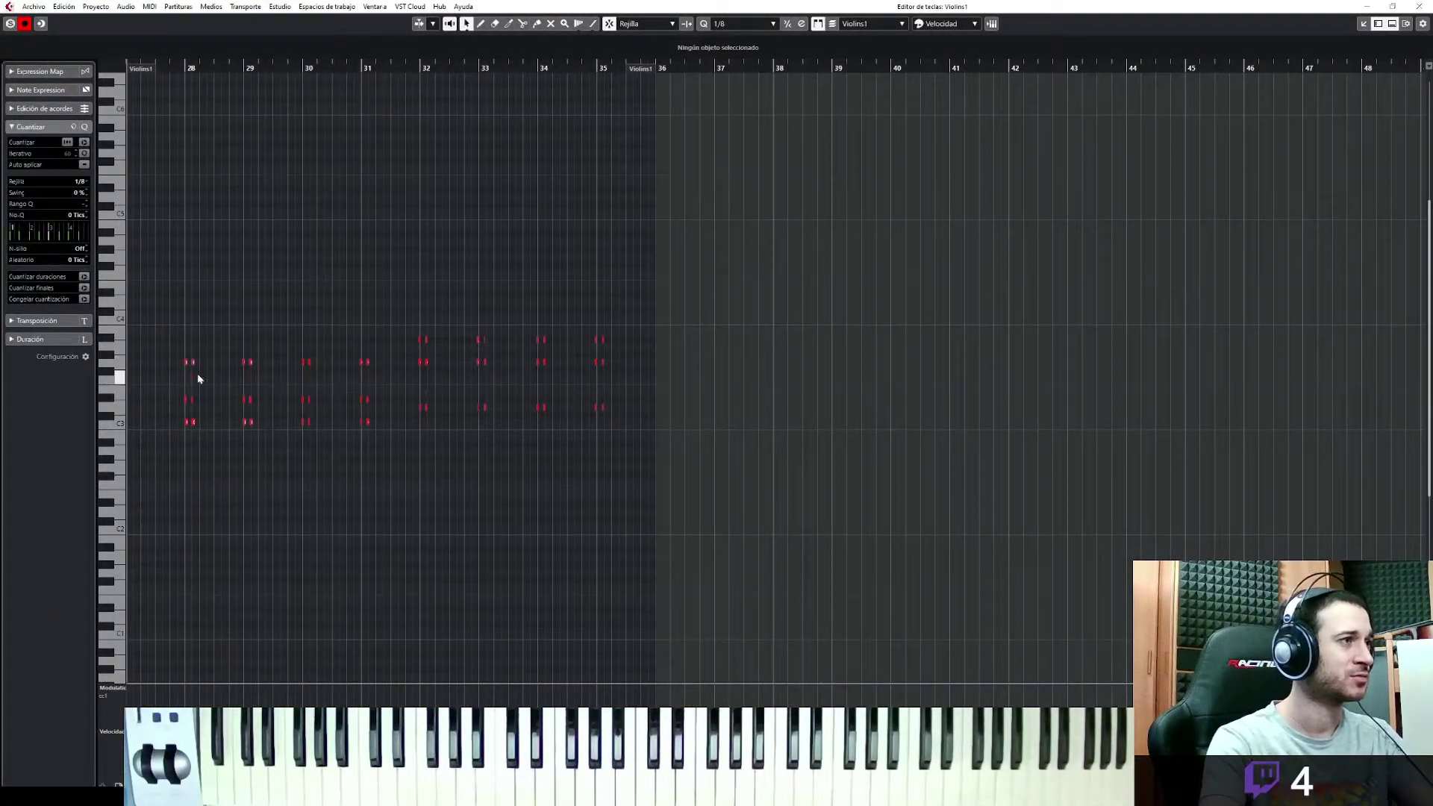
{"action": "left_click", "coordinate": [425, 395]}
{"action": "left_click_drag", "start_coordinate": [425, 397], "coordinate": [422, 389]}
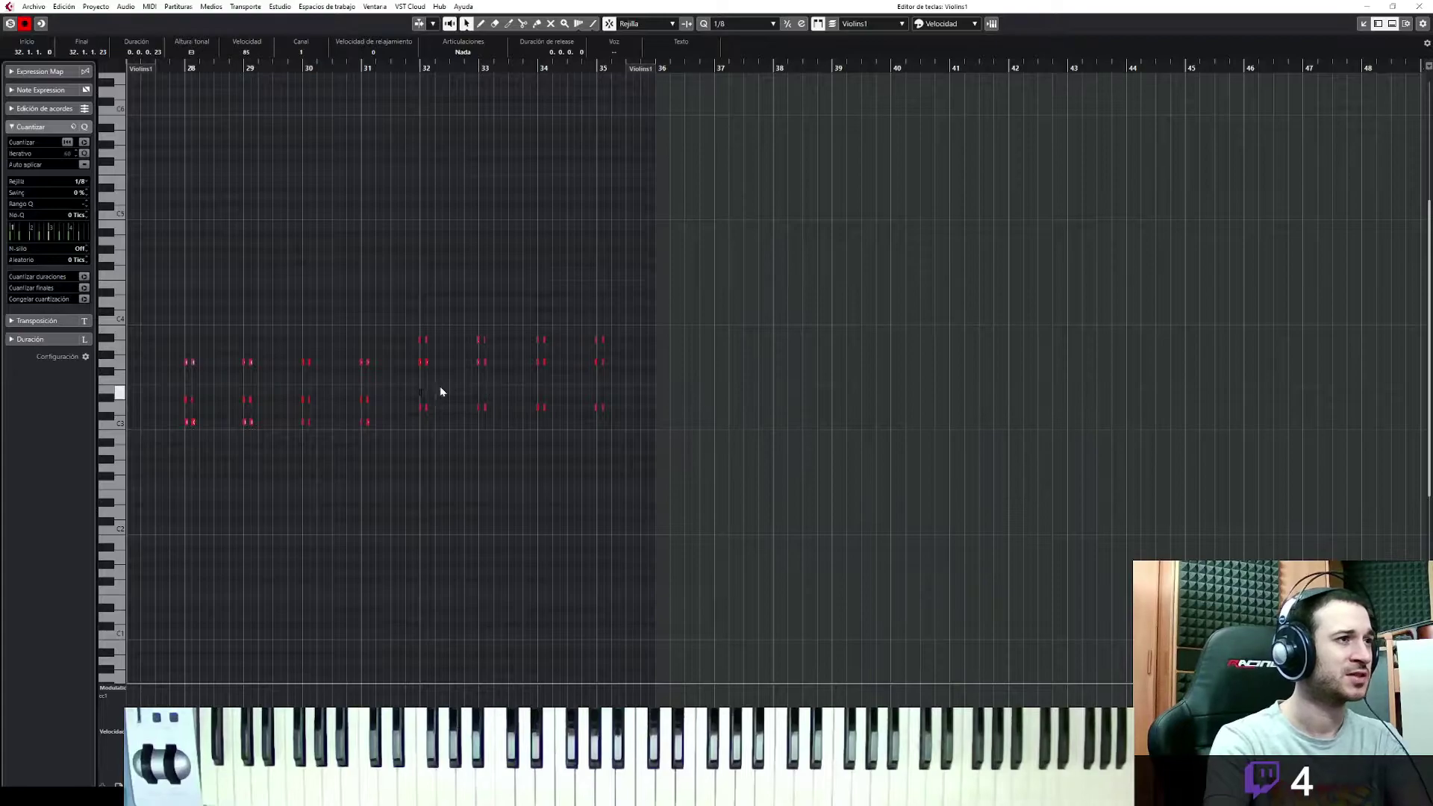
{"action": "key", "text": "Delete"}
{"action": "left_click_drag", "start_coordinate": [670, 263], "coordinate": [143, 483]}
{"action": "key", "text": "space"}
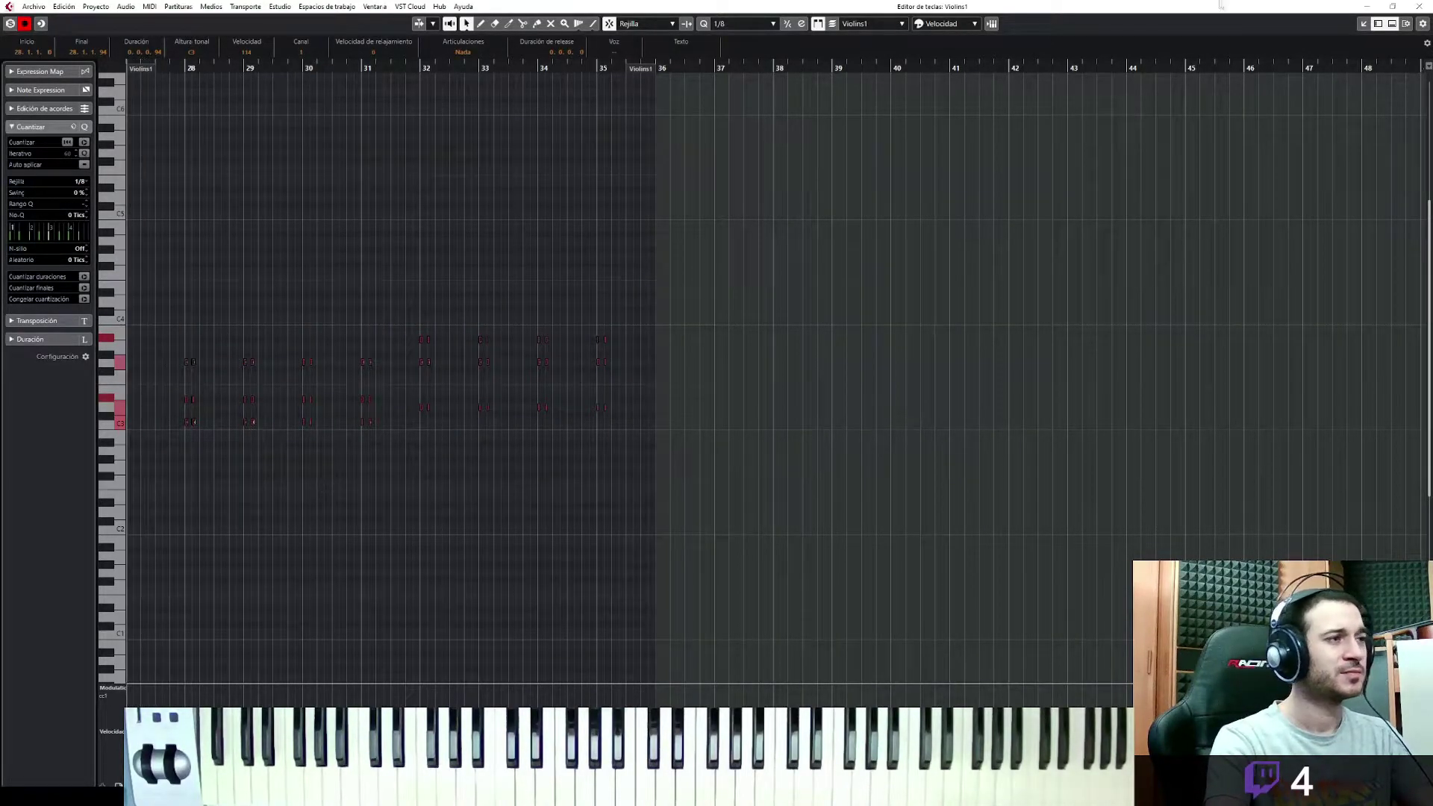
{"action": "left_click", "coordinate": [1361, 25]}
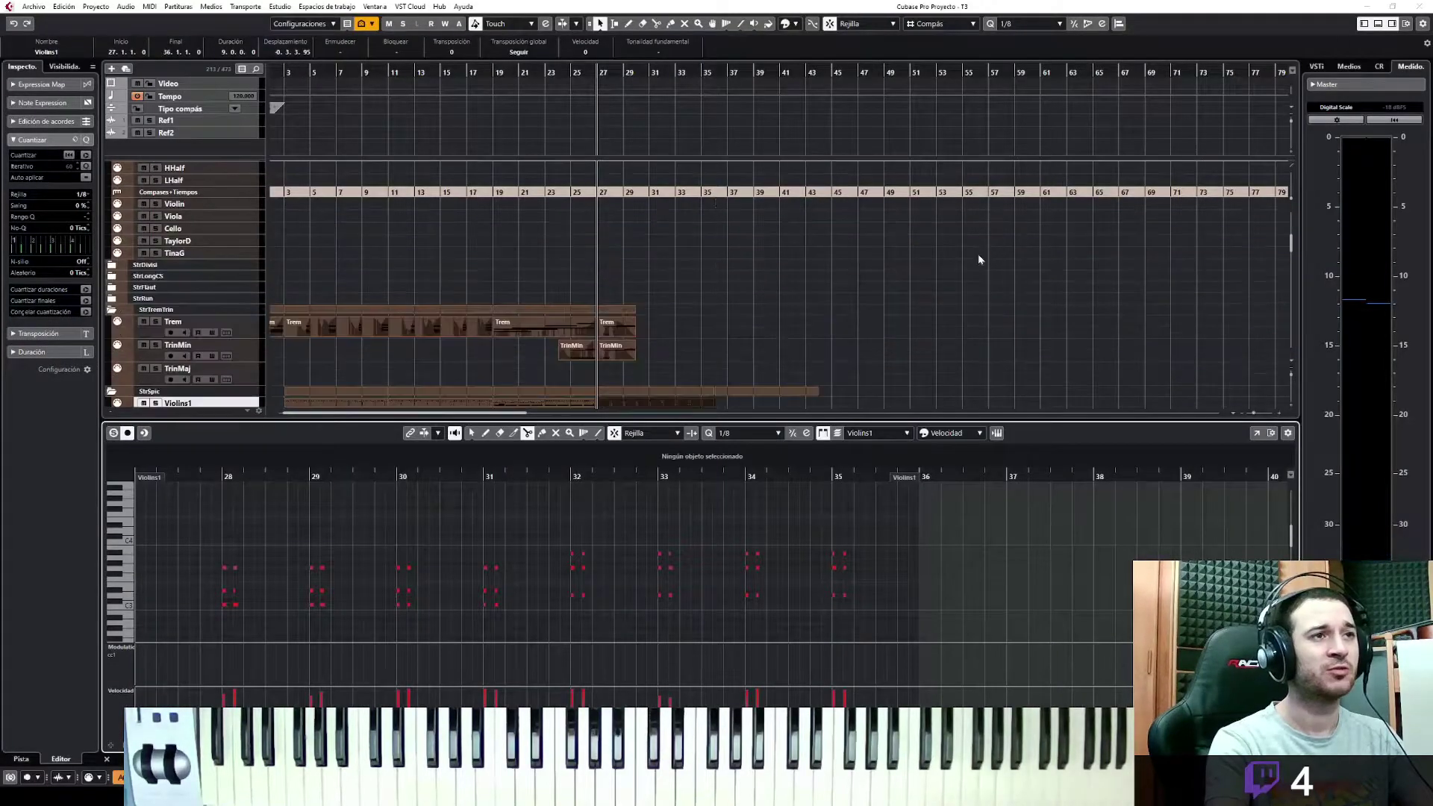
Trim the start of the new spiccato Violins1 and Violas parts to bar 28
{"action": "left_click_drag", "start_coordinate": [648, 256], "coordinate": [652, 276]}
{"action": "key", "text": "3"}
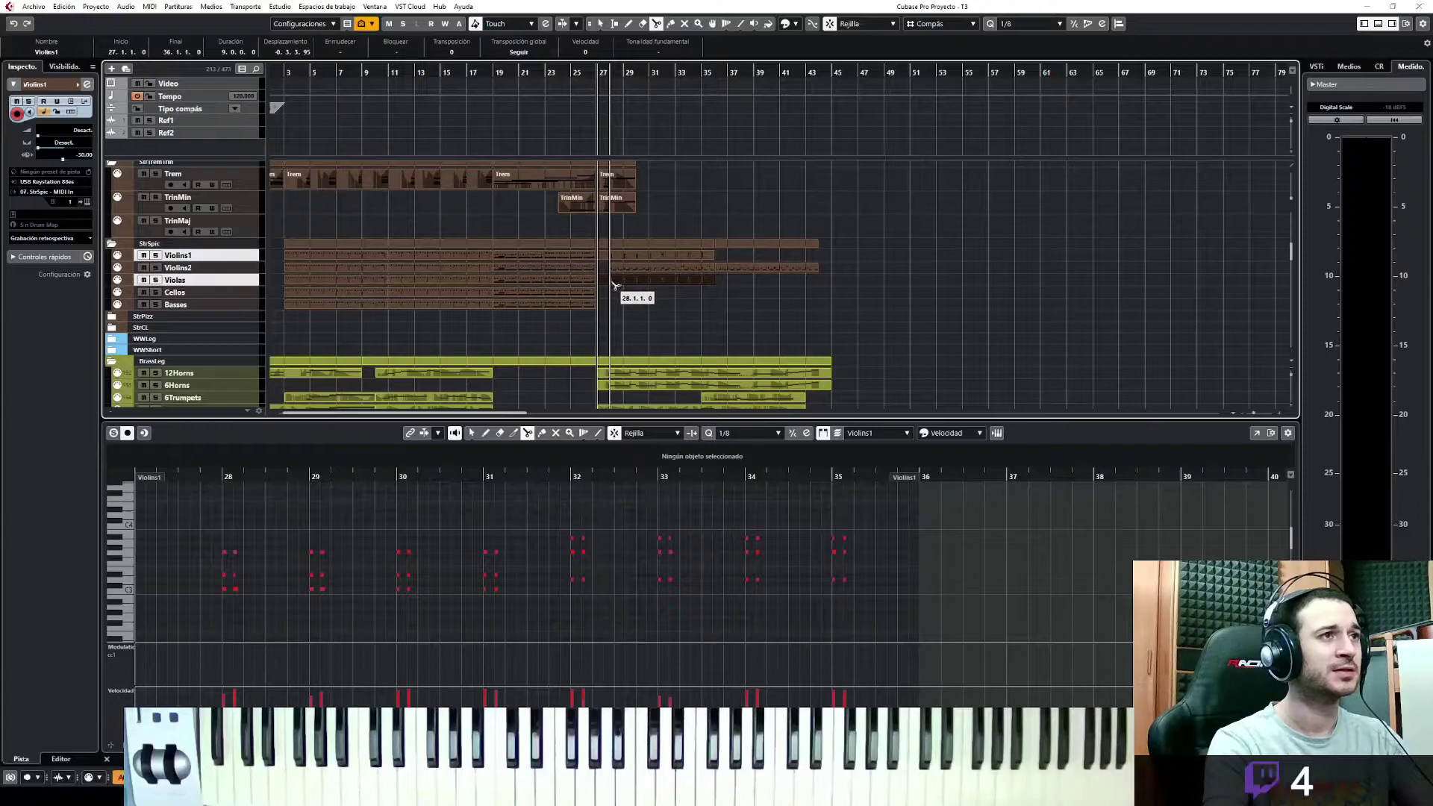
{"action": "left_click", "coordinate": [615, 285]}
{"action": "key", "text": "1"}
{"action": "left_click_drag", "start_coordinate": [601, 255], "coordinate": [610, 256]}
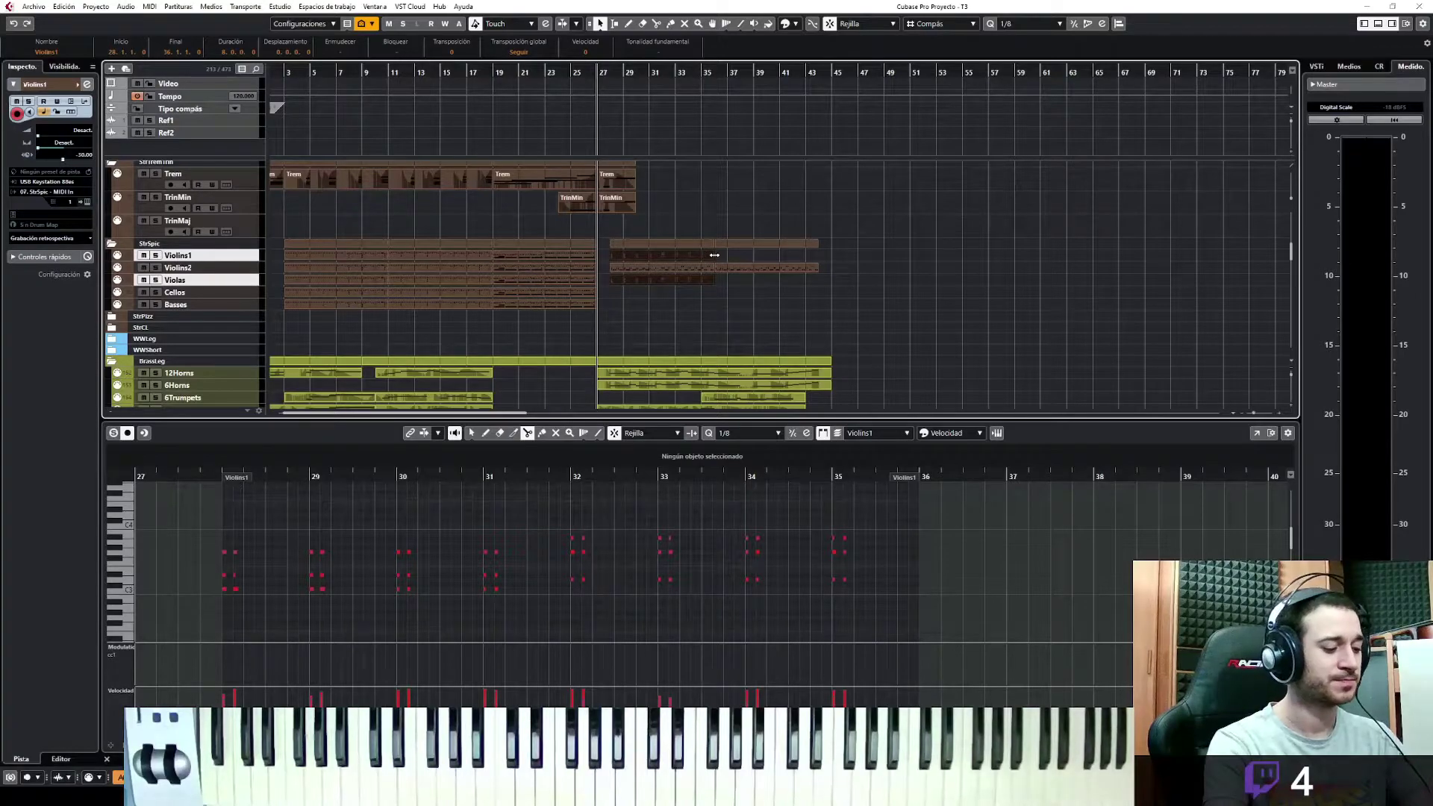
Duplicate the trimmed spiccato Violins1 and Violas parts to bars 36–44, close the lower editor and play the section back
{"action": "key", "text": "ctrl+Down"}
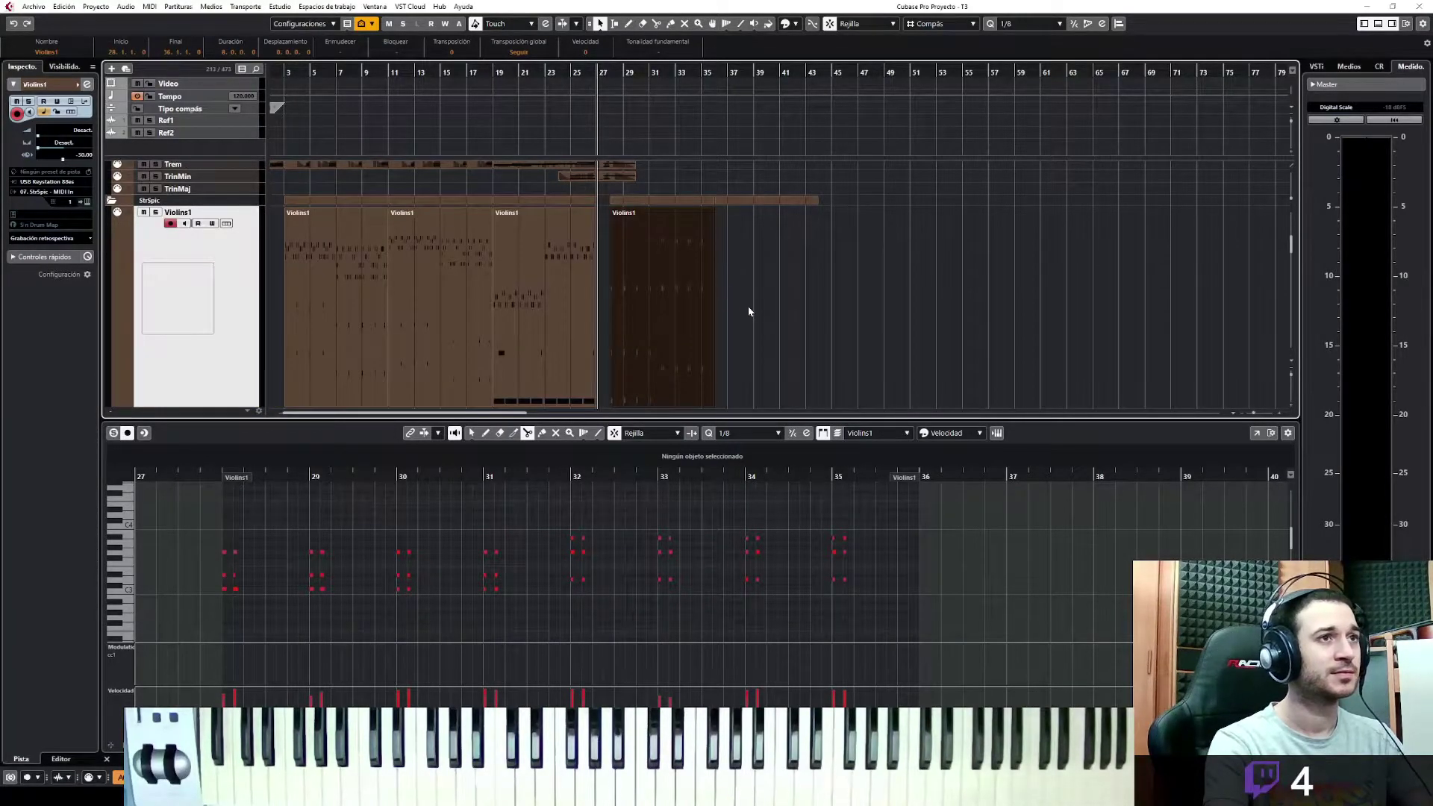
{"action": "scroll", "coordinate": [741, 310], "scroll_direction": "down", "scroll_amount": 2}
{"action": "scroll", "coordinate": [727, 357], "scroll_direction": "down", "scroll_amount": 1}
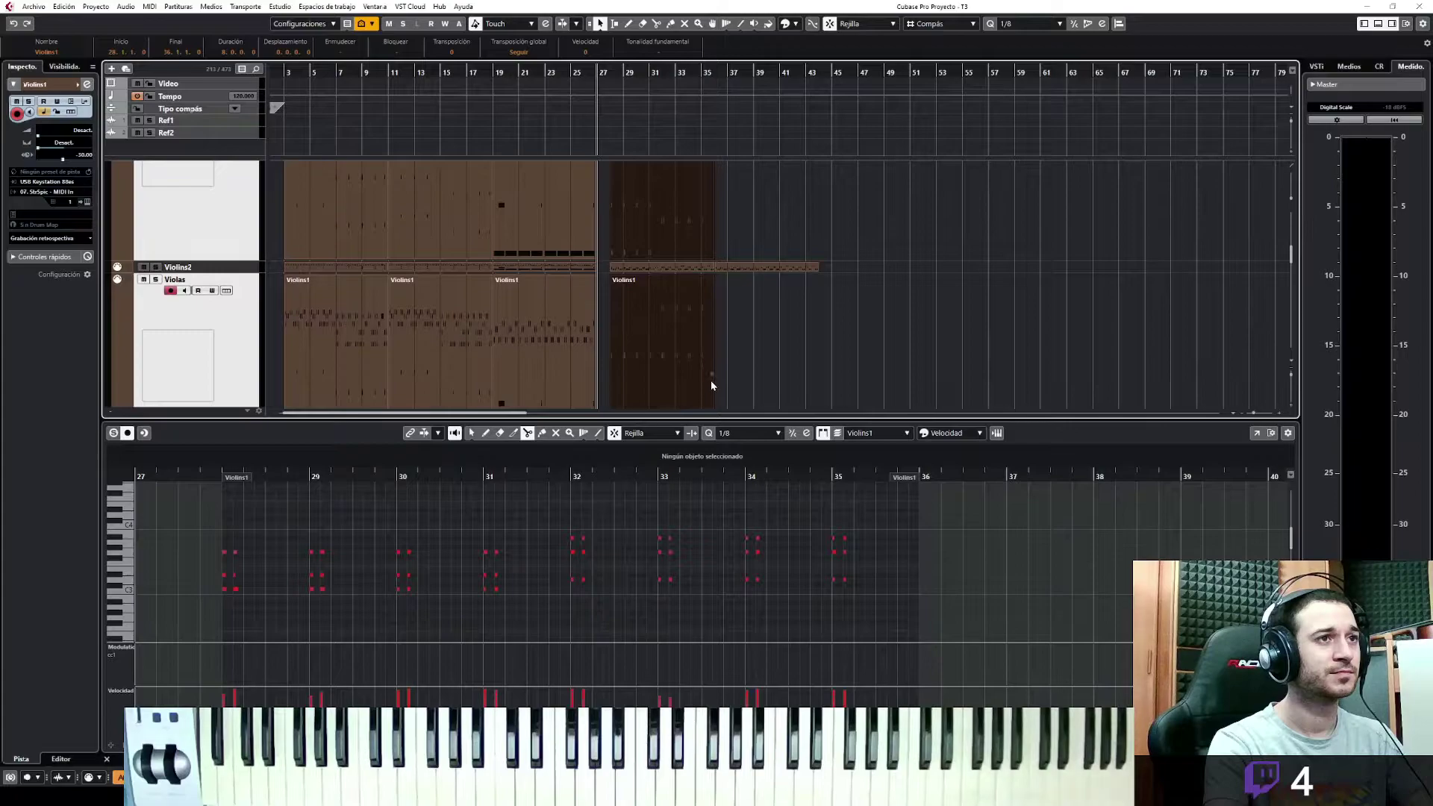
{"action": "key", "text": "ctrl+d"}
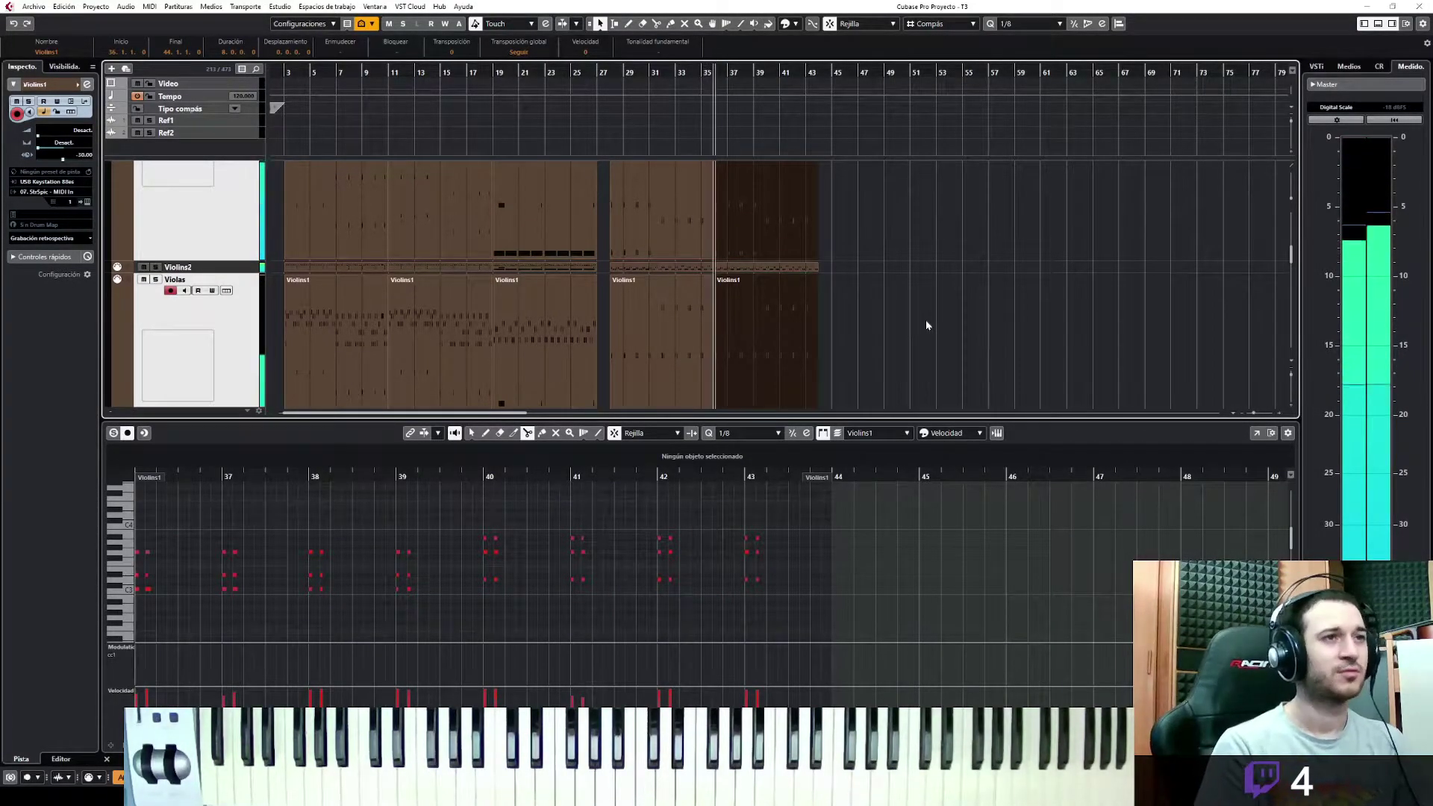
{"action": "left_click", "coordinate": [1380, 25]}
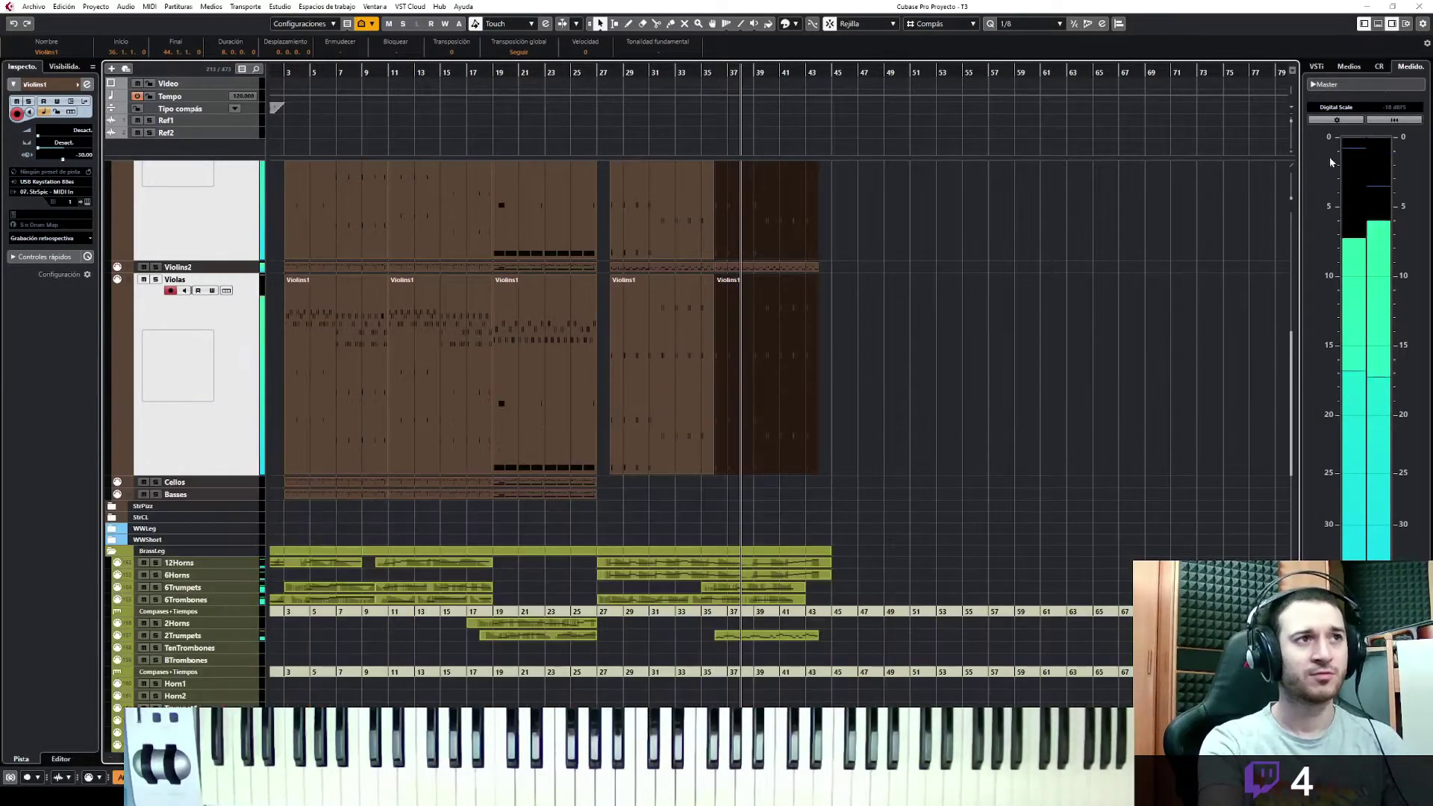
{"action": "scroll", "coordinate": [484, 424], "scroll_direction": "up", "scroll_amount": 3}
{"action": "scroll", "coordinate": [895, 412], "scroll_direction": "up", "scroll_amount": 5}
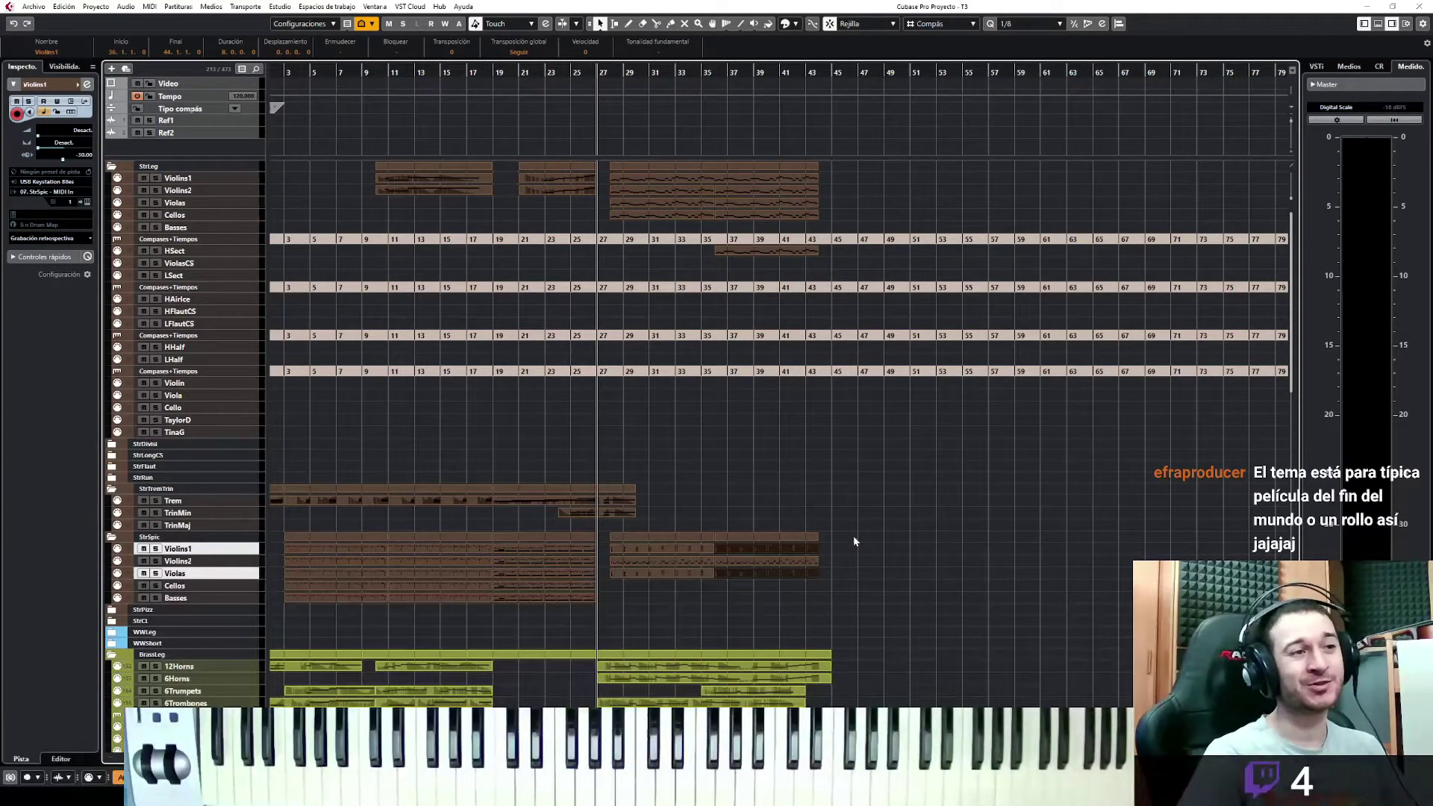
Examine how the legato, HSect and spiccato string parts at bars 28–44 are layered across their tracks
{"action": "left_click", "coordinate": [842, 553]}
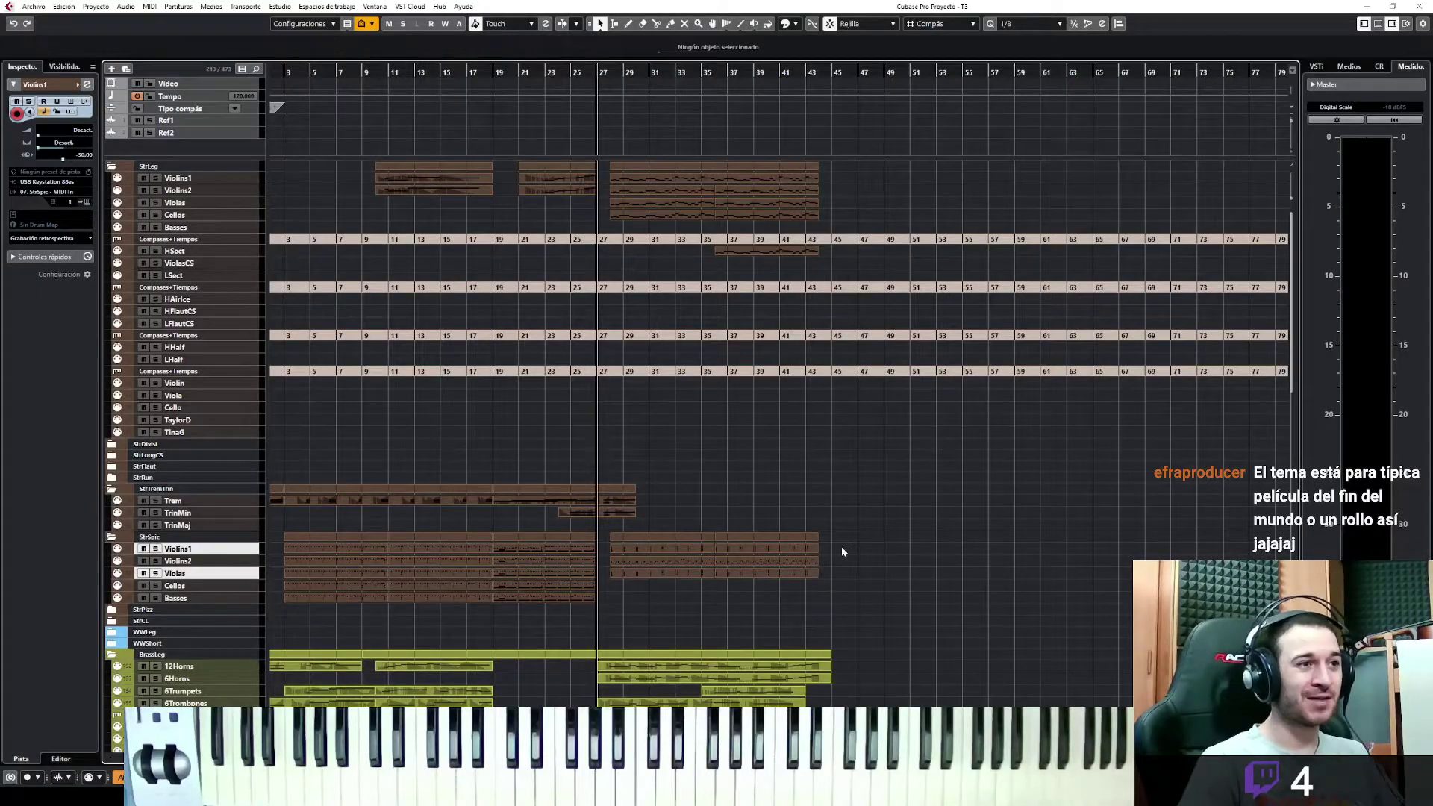
{"action": "left_click", "coordinate": [618, 551]}
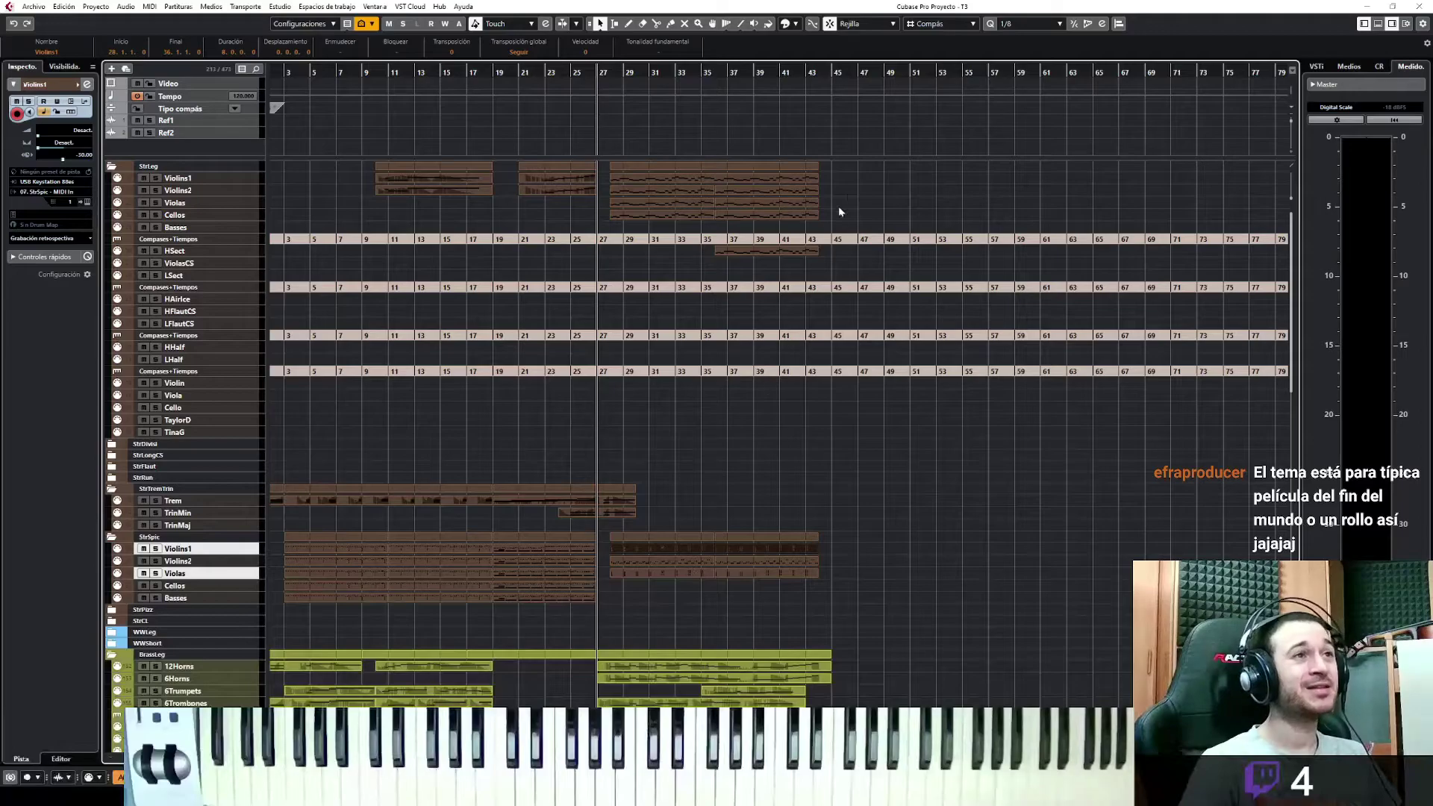
{"action": "left_click", "coordinate": [850, 185]}
{"action": "left_click_drag", "start_coordinate": [756, 184], "coordinate": [731, 203]}
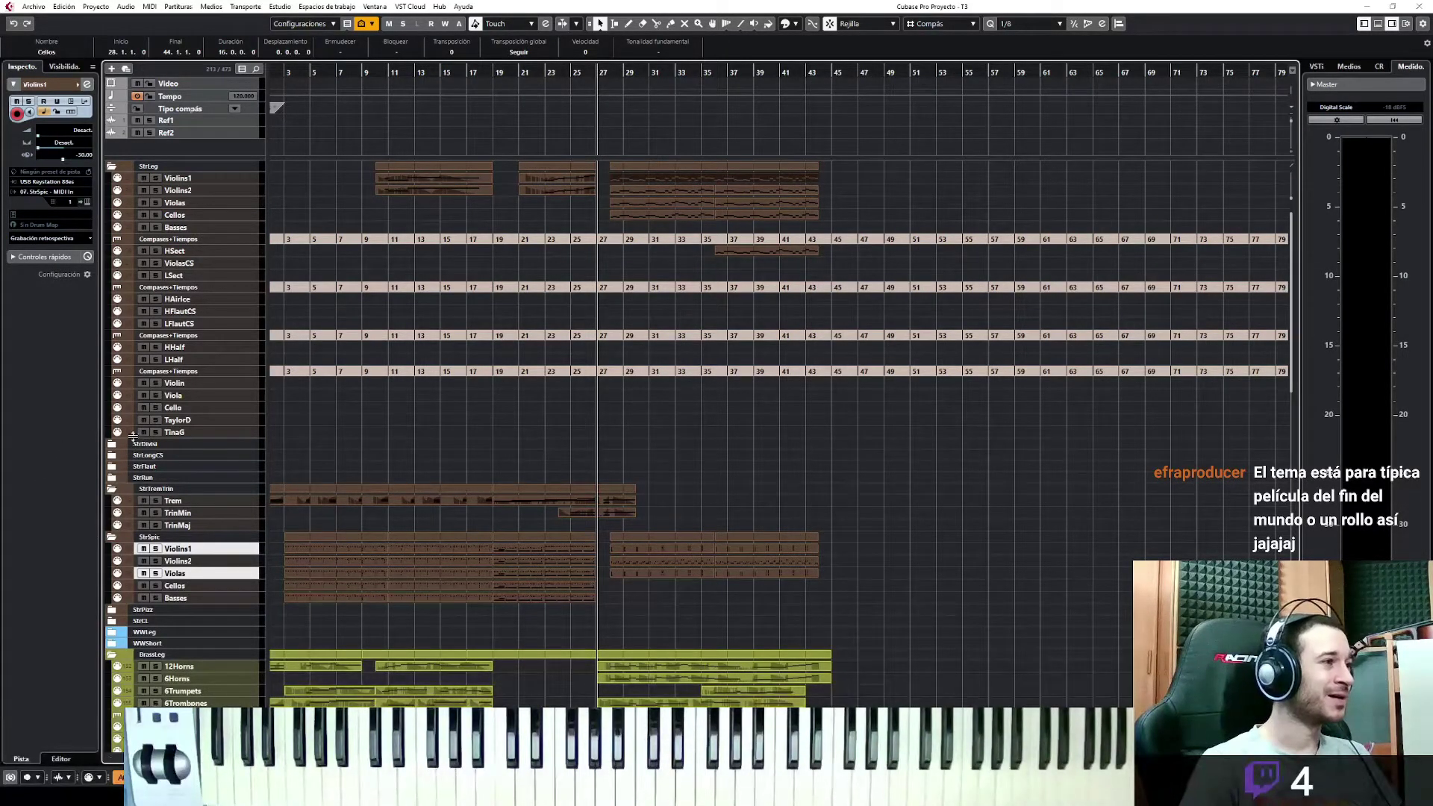
{"action": "left_click_drag", "start_coordinate": [869, 271], "coordinate": [762, 251]}
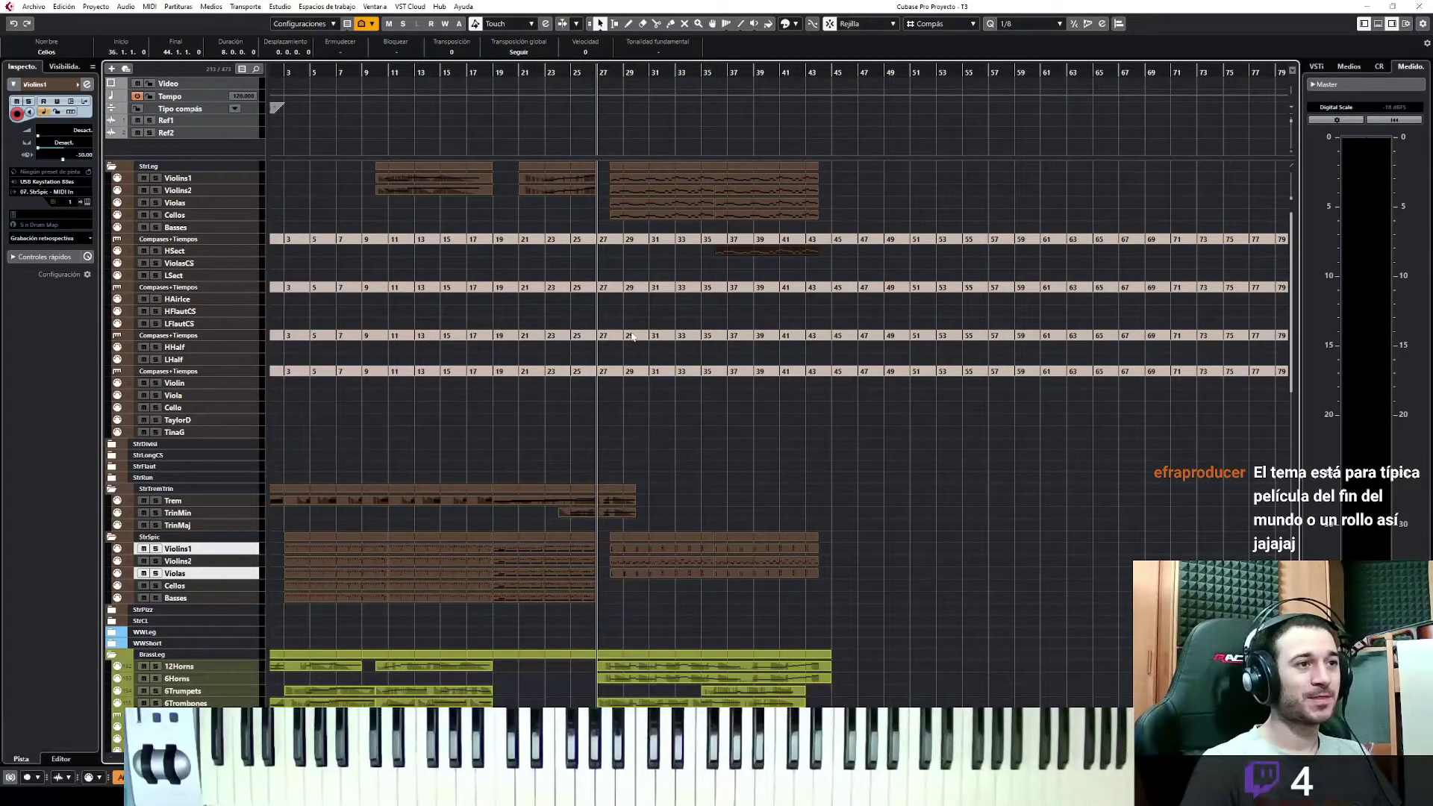
{"action": "left_click_drag", "start_coordinate": [834, 559], "coordinate": [672, 561]}
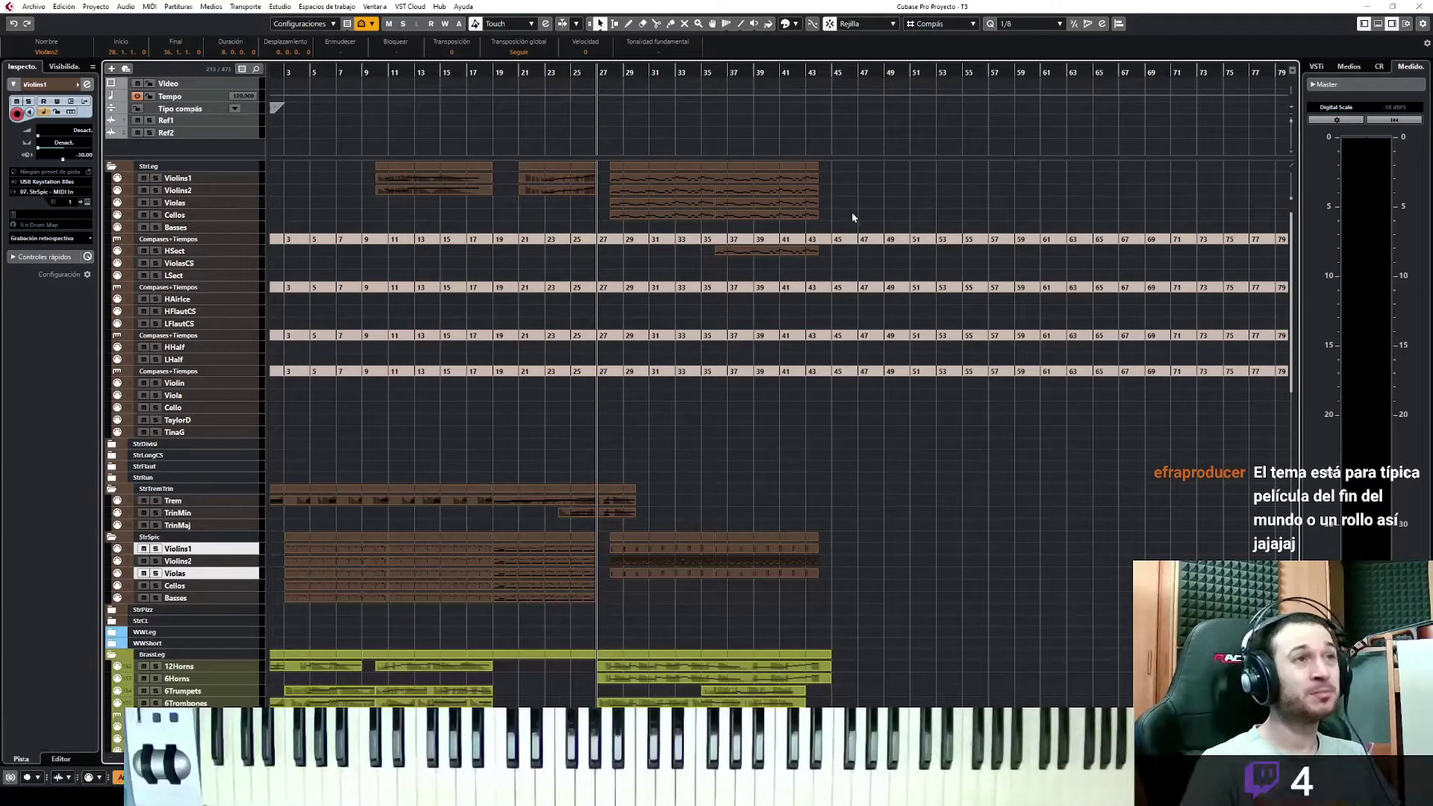
{"action": "left_click", "coordinate": [850, 189]}
{"action": "left_click_drag", "start_coordinate": [672, 192], "coordinate": [683, 211]}
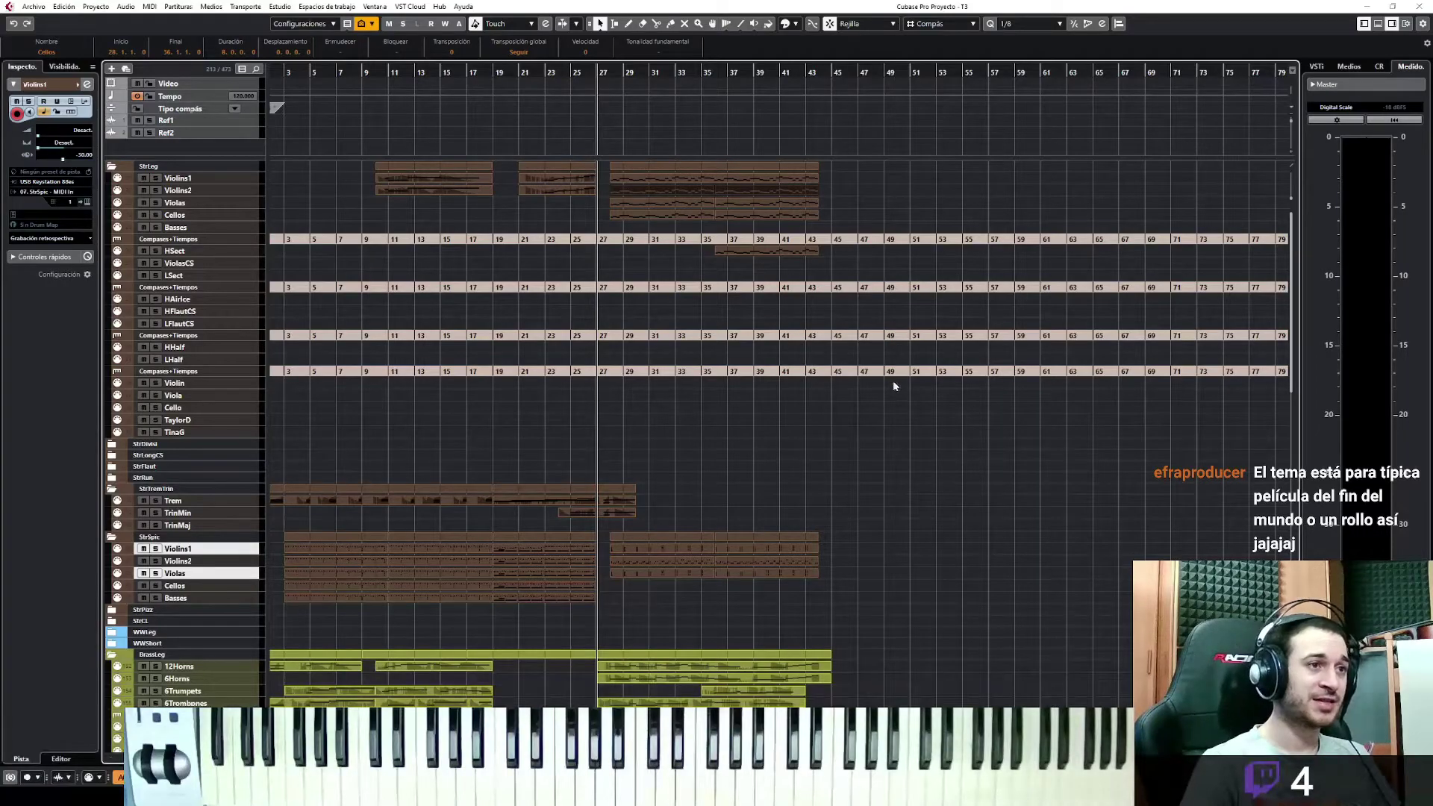
Perform a low line on the spiccato Cellos track during playback and insert it as a linear retrospective recording
{"action": "left_click_drag", "start_coordinate": [807, 594], "coordinate": [662, 573]}
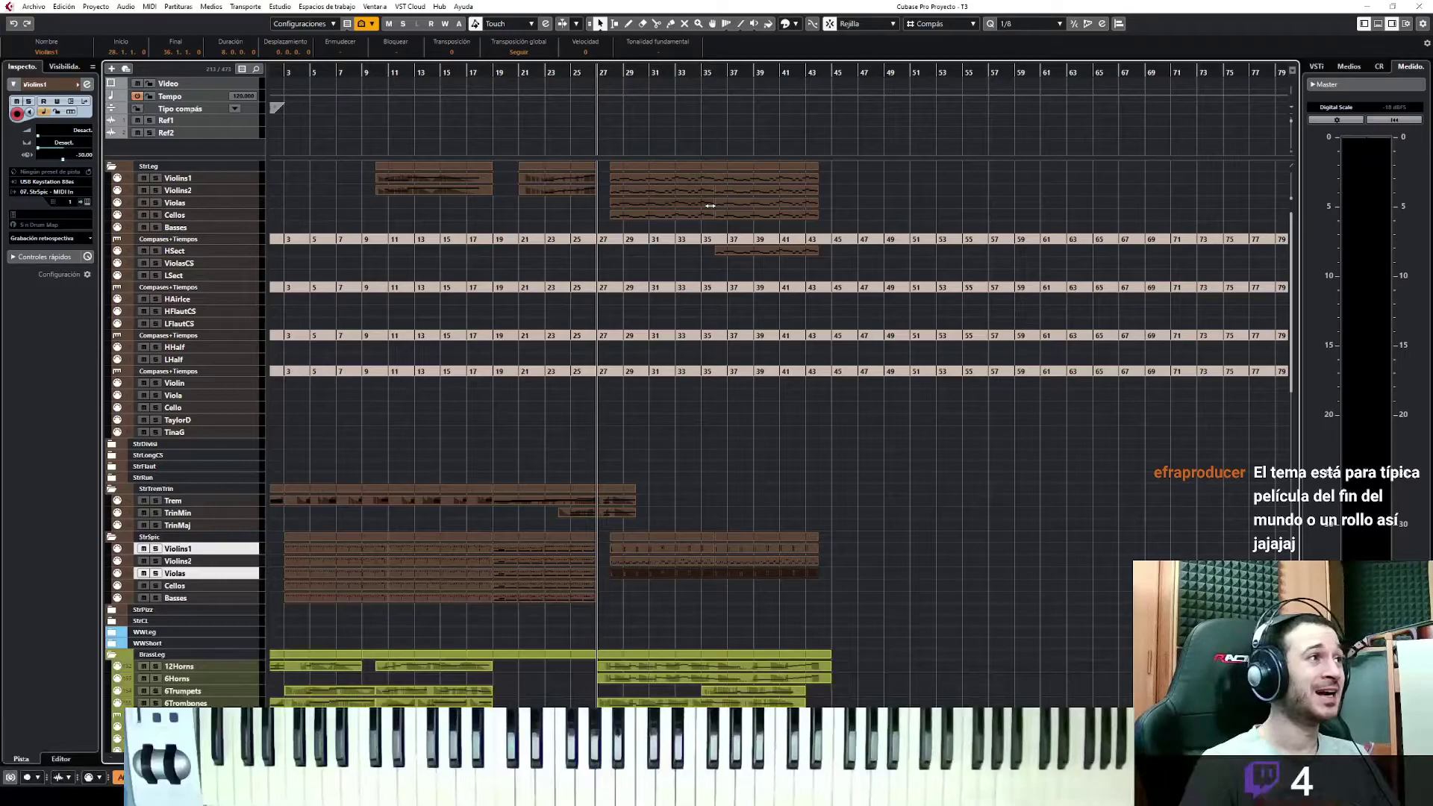
{"action": "left_click", "coordinate": [248, 586]}
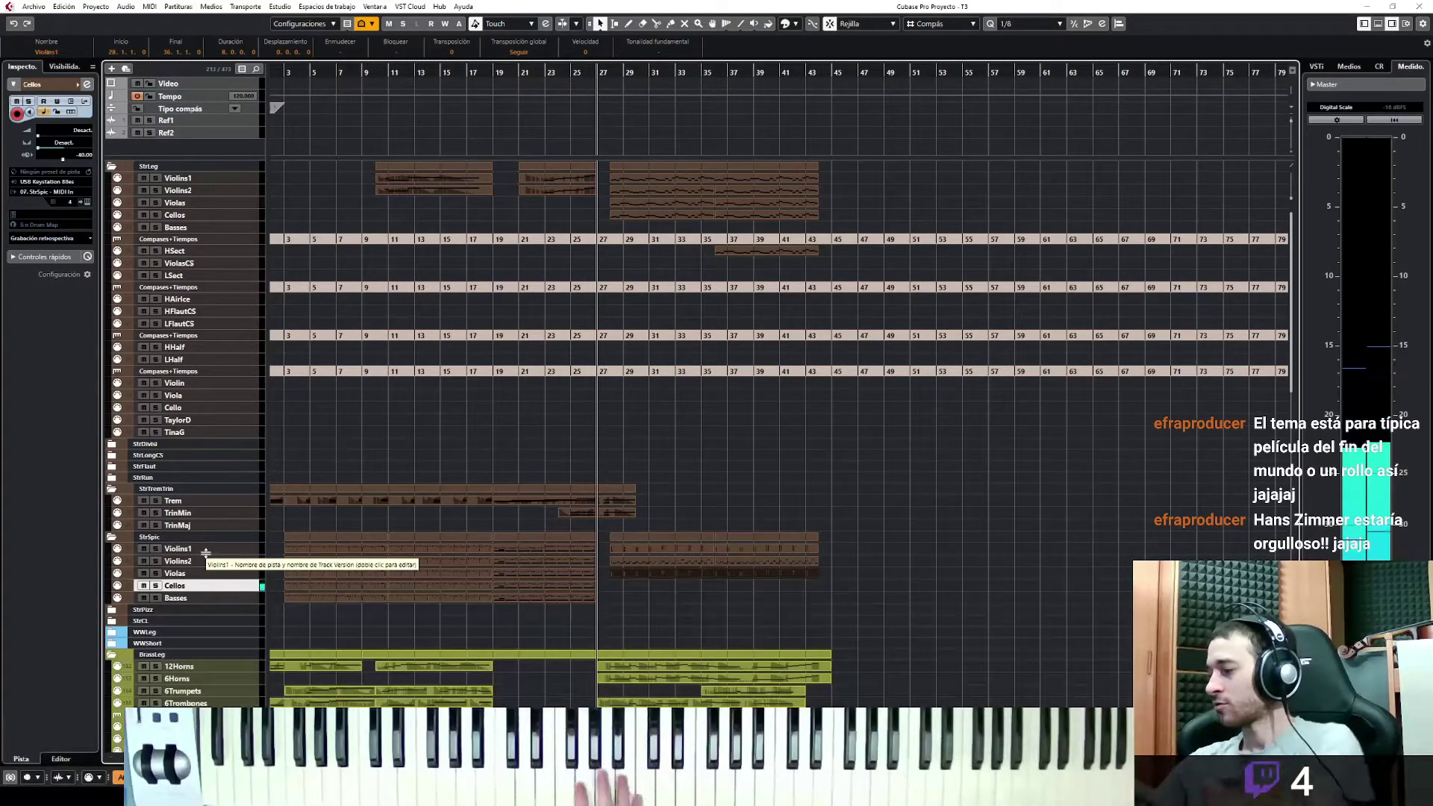
{"action": "key", "text": "space"}
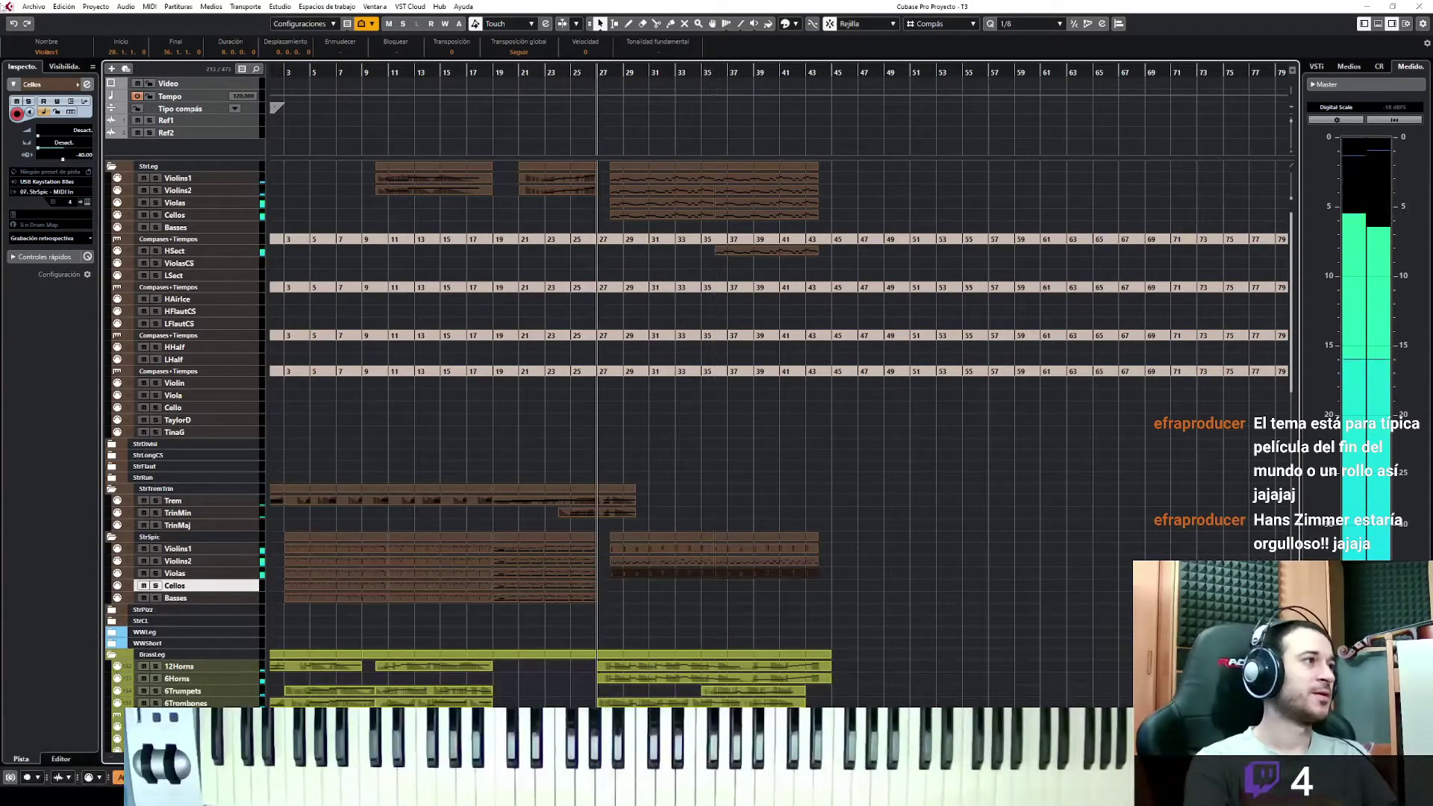
{"action": "left_click", "coordinate": [24, 238]}
{"action": "left_click", "coordinate": [45, 249]}
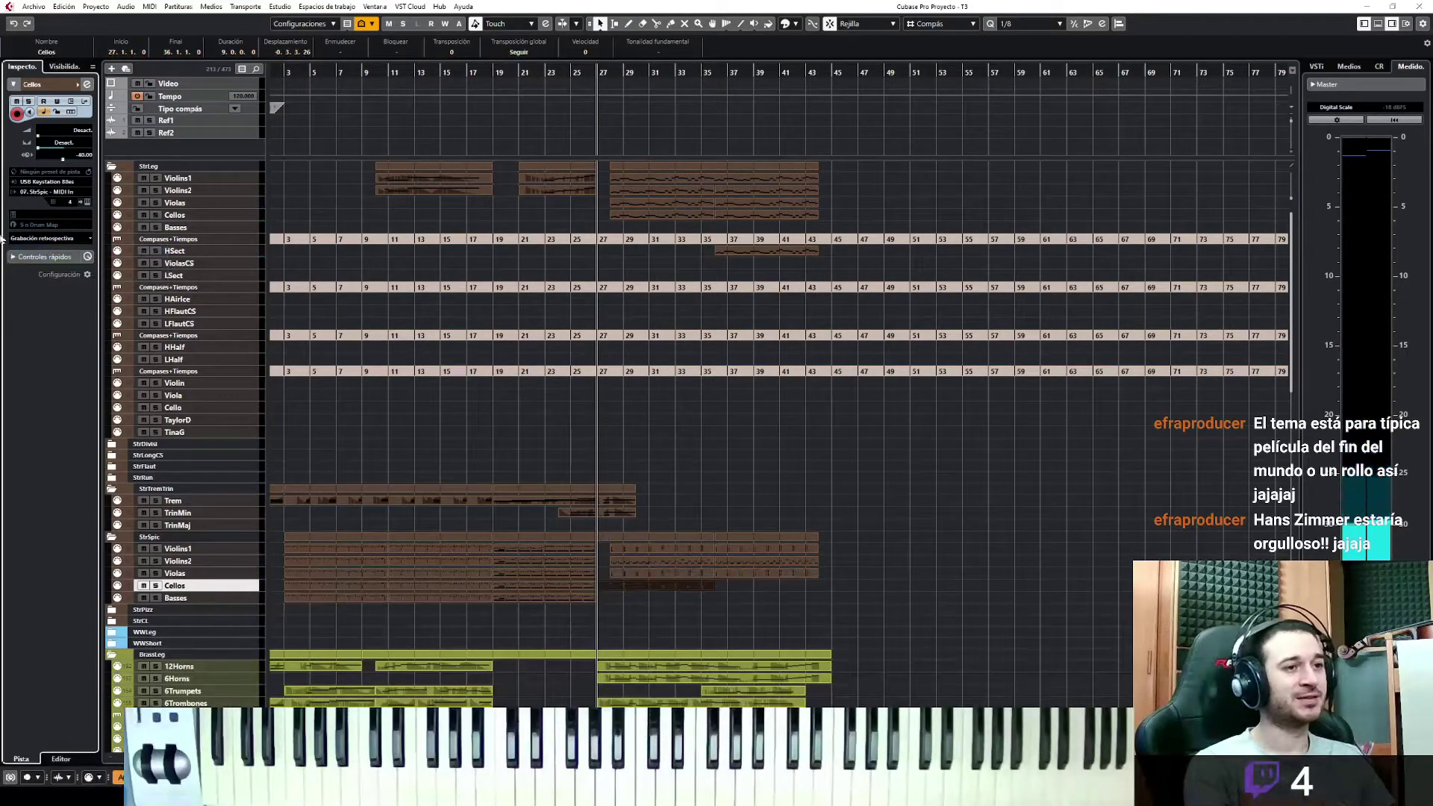
Limit the new spiccato Cellos part to bars 28–36, duplicate it to bars 36–44, and play the section back
{"action": "key", "text": "ctrl+e"}
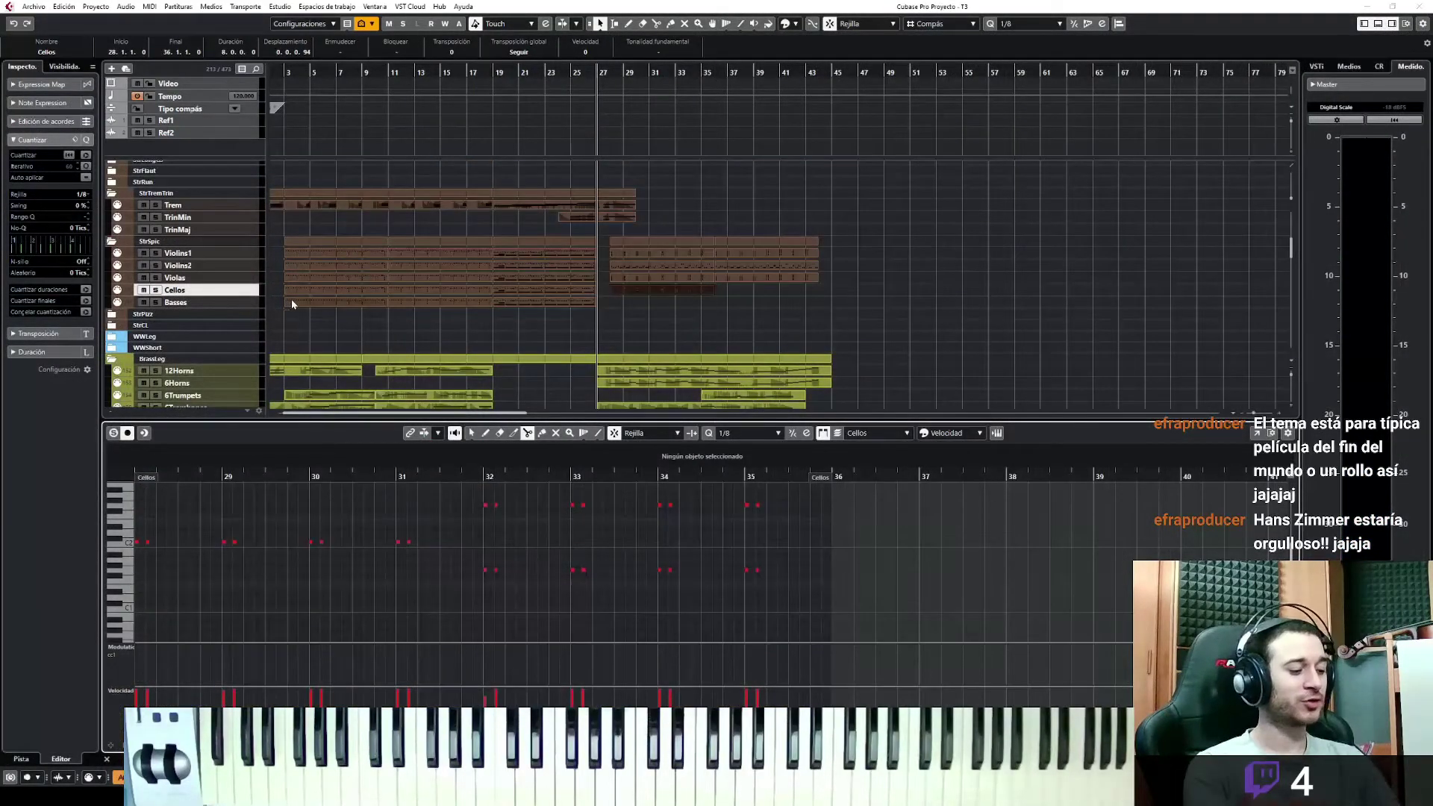
{"action": "key", "text": "ctrl+Down"}
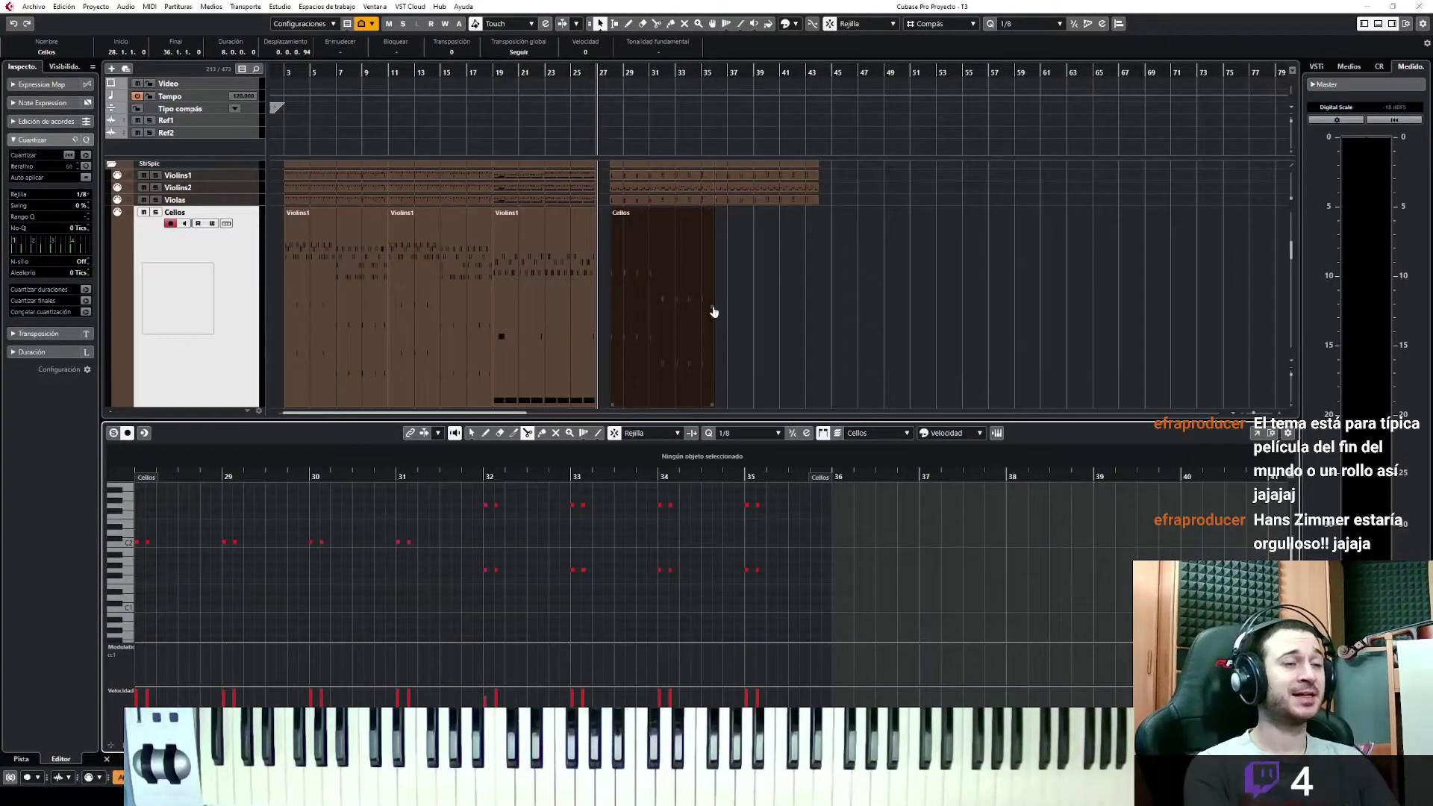
{"action": "key", "text": "shift+KP_Multiply"}
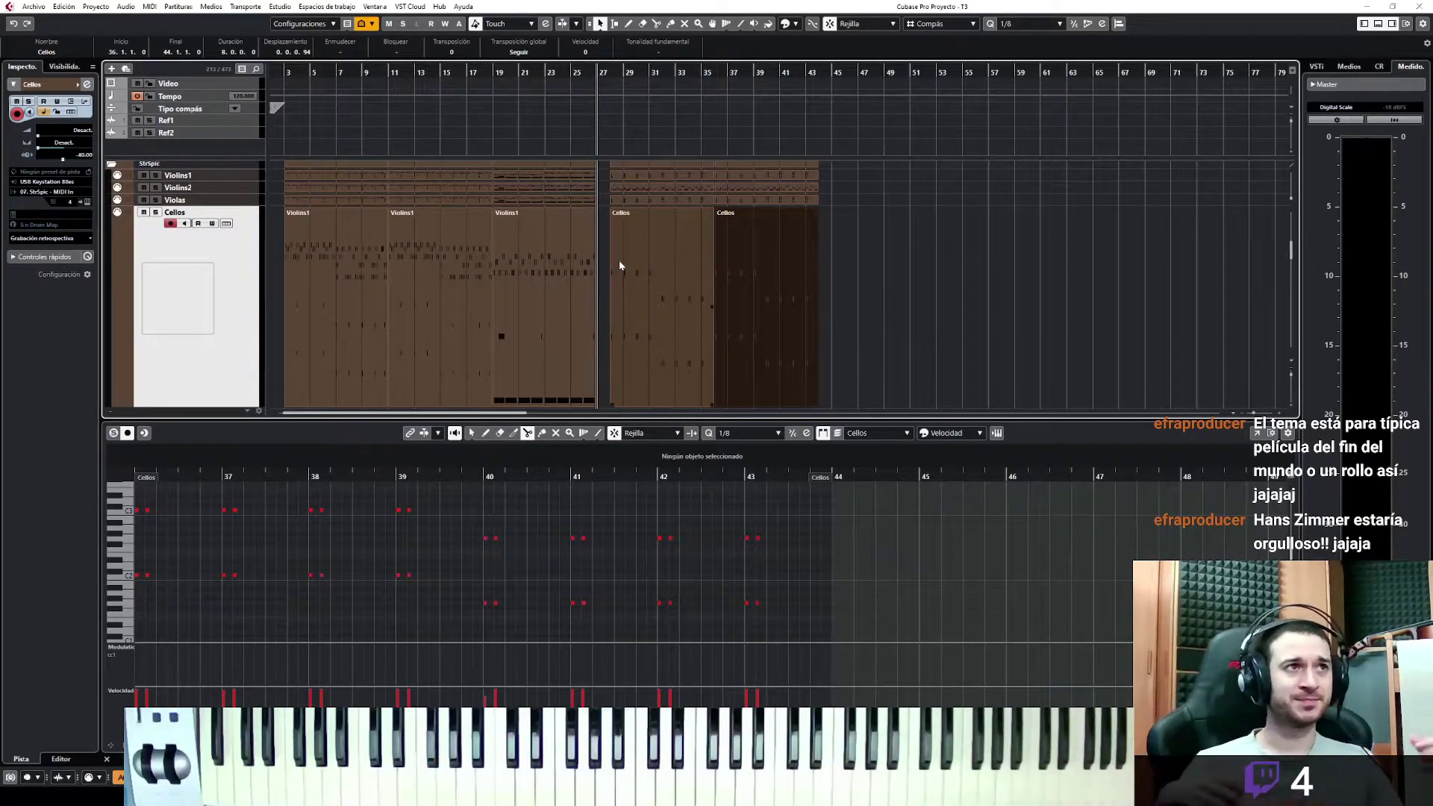
{"action": "key", "text": "ctrl+Down"}
{"action": "key", "text": "ctrl+e"}
{"action": "key", "text": "space"}
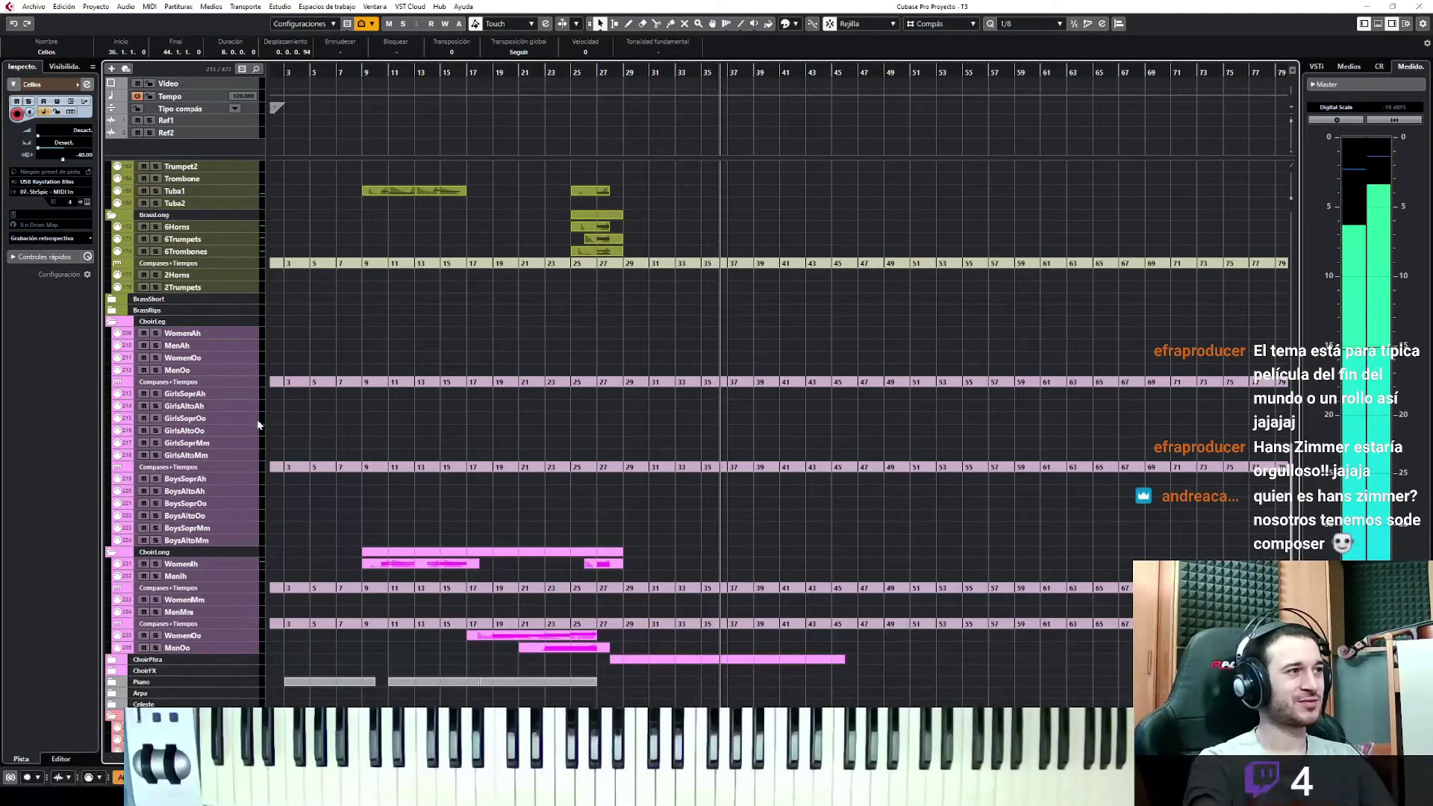
Capture chords on the ChoirLong WomenIh track while playing from bar 33, and insert the take at bars 35–42
{"action": "scroll", "coordinate": [371, 481], "scroll_direction": "down", "scroll_amount": 3}
{"action": "scroll", "coordinate": [371, 481], "scroll_direction": "down", "scroll_amount": 3}
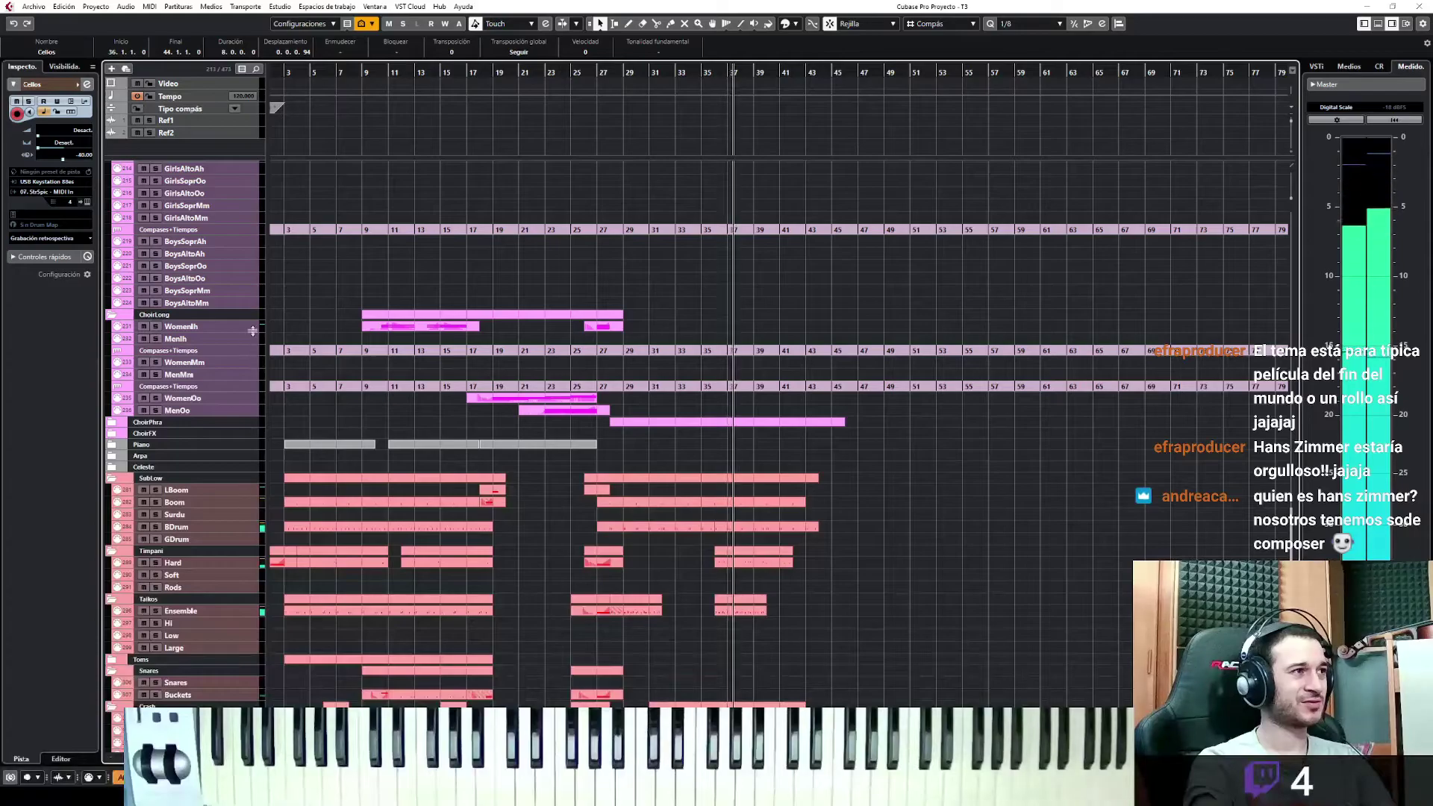
{"action": "left_click", "coordinate": [400, 332]}
{"action": "key", "text": "space"}
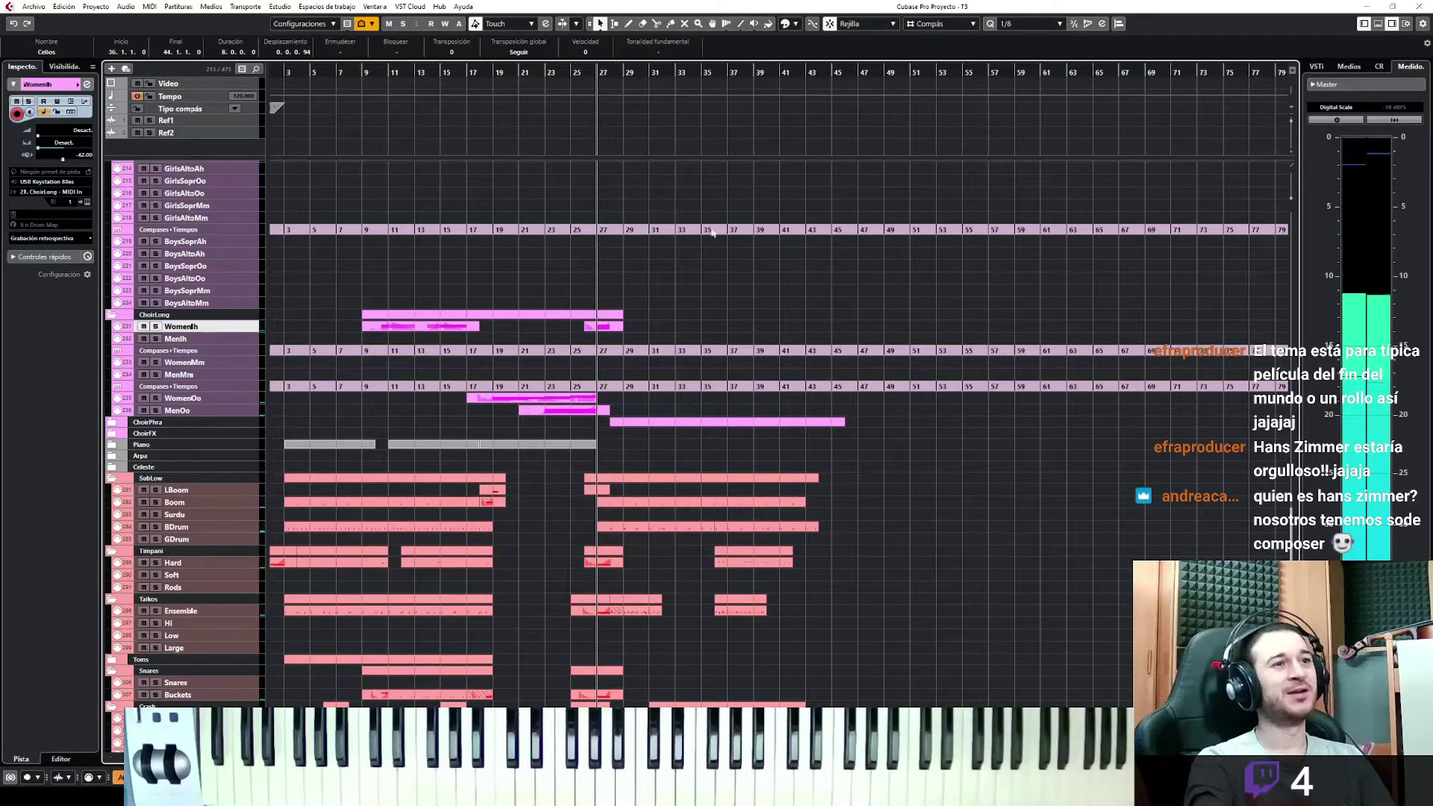
{"action": "left_click", "coordinate": [681, 73]}
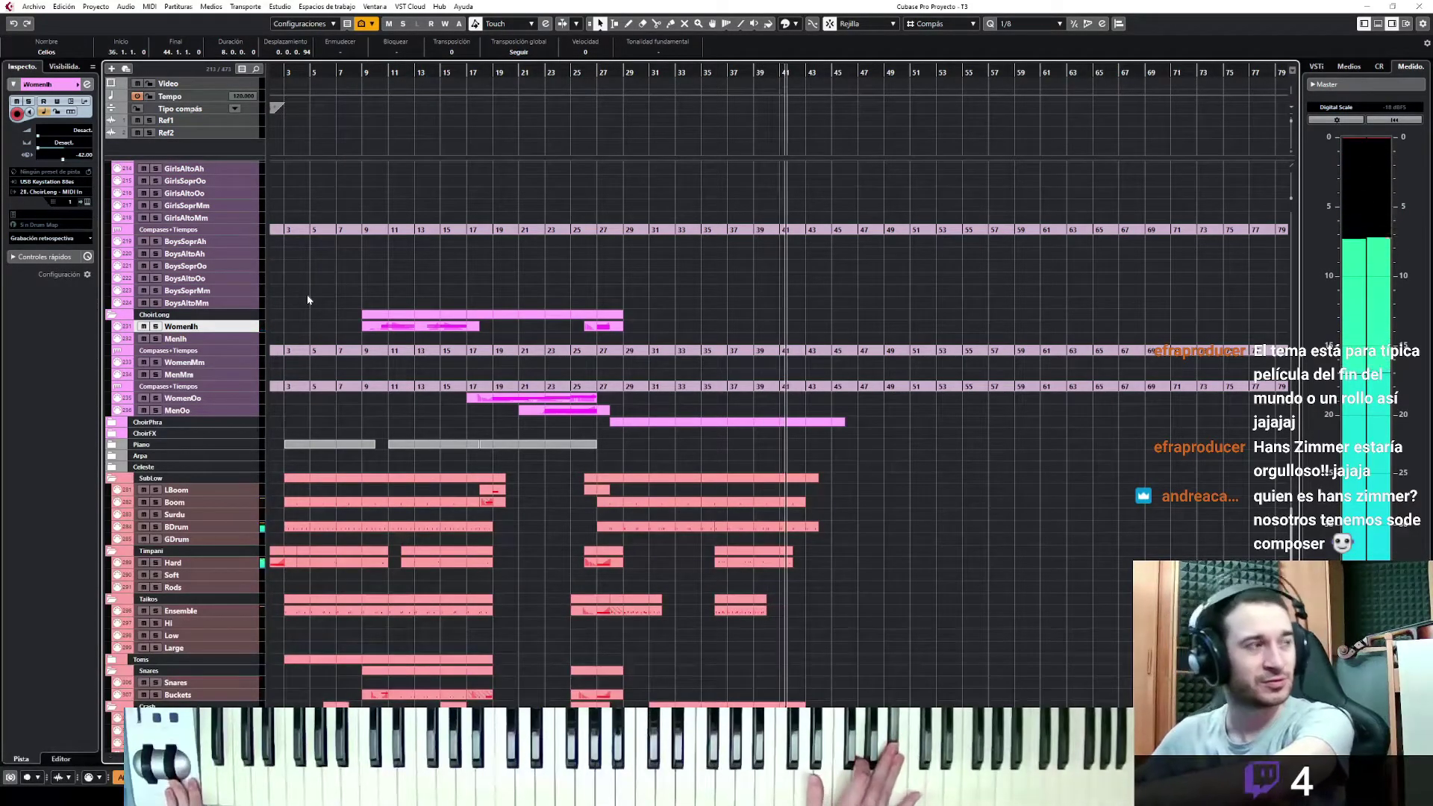
{"action": "key", "text": "space"}
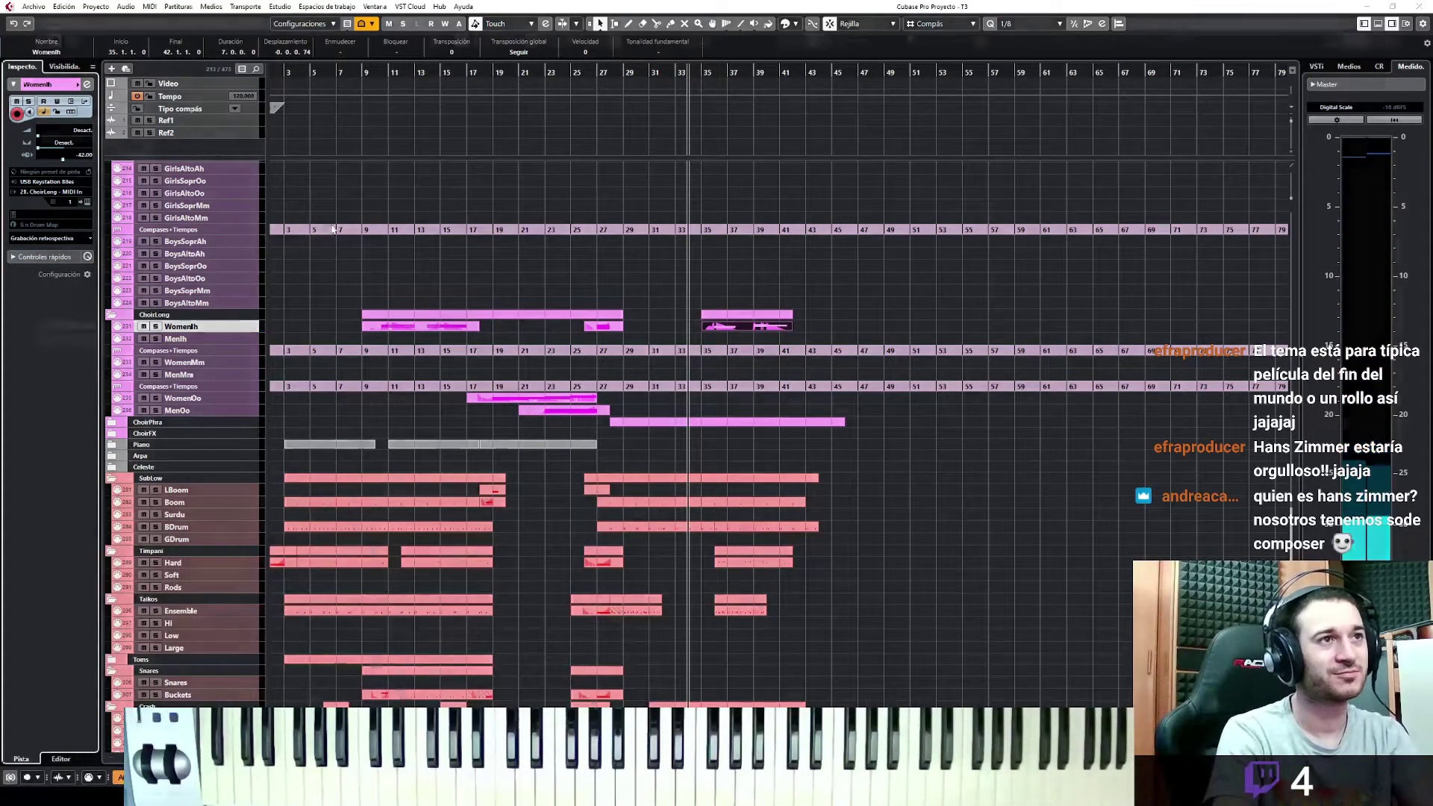
Select all notes of the new WomenIh choir take in the key editor and quantize their lengths
{"action": "key", "text": "ctrl+e"}
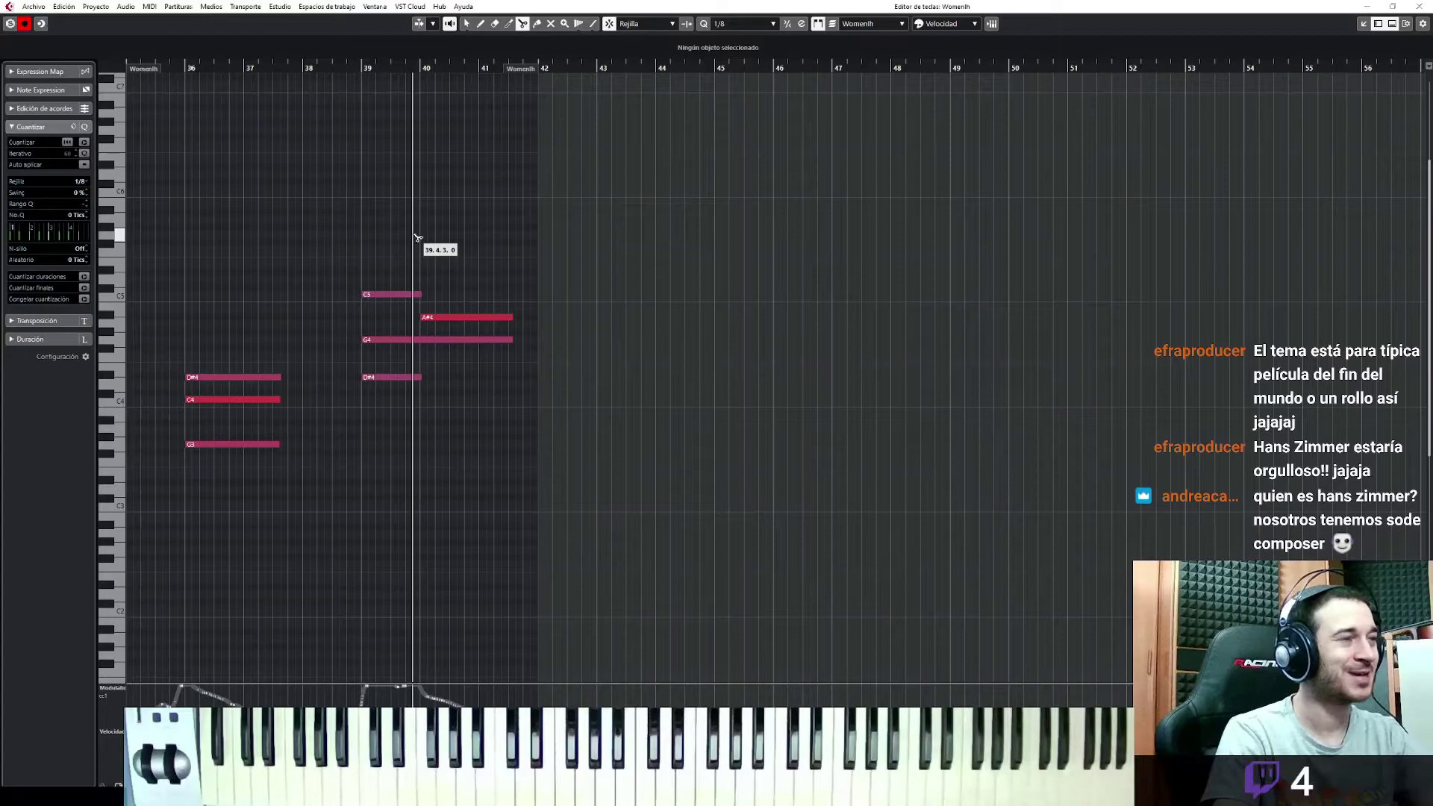
{"action": "key", "text": "1"}
{"action": "left_click_drag", "start_coordinate": [534, 206], "coordinate": [174, 557]}
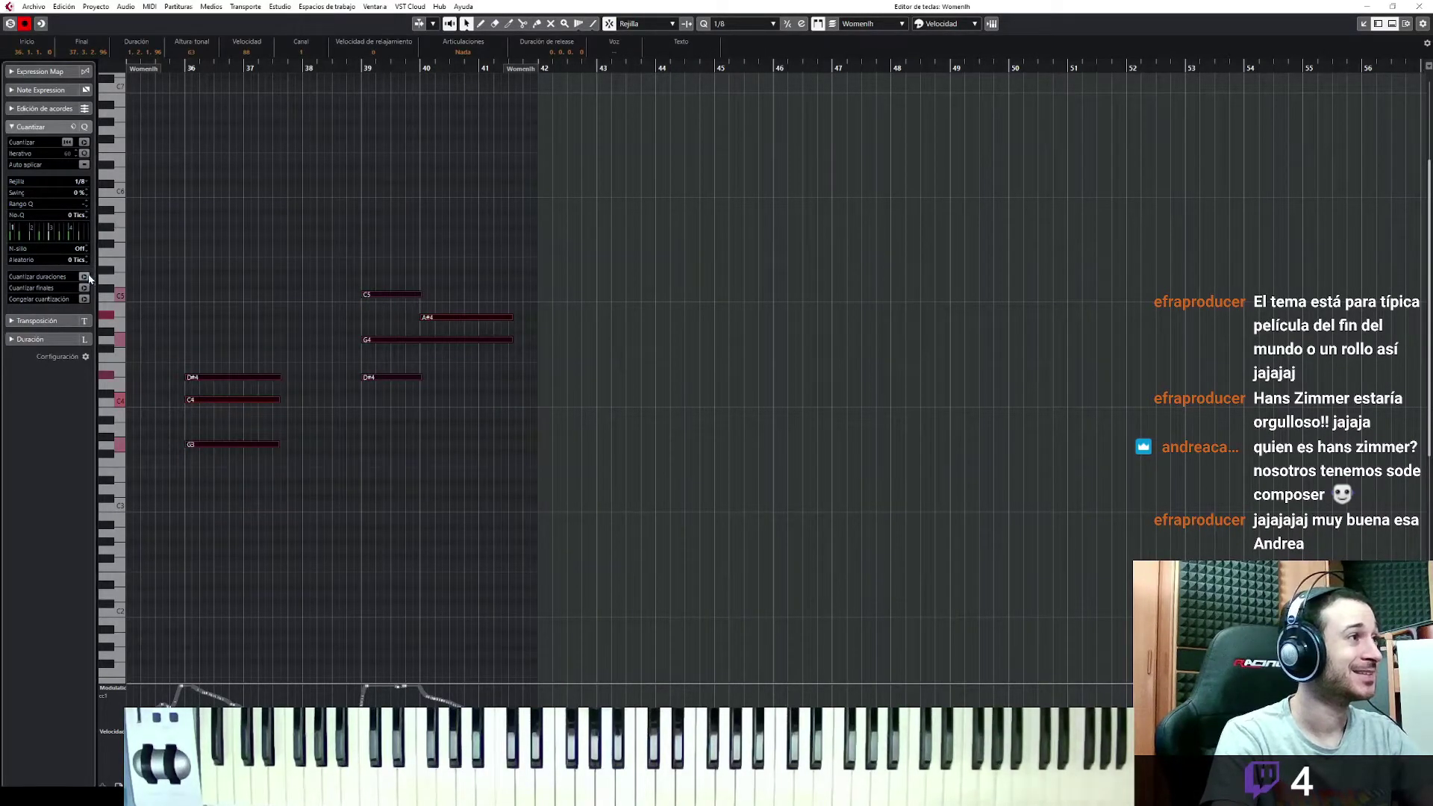
{"action": "left_click", "coordinate": [182, 281]}
Shorten the choir take's final G4 and A#4 notes to end at 41.3, play it back and close the editor
{"action": "left_click", "coordinate": [506, 341]}
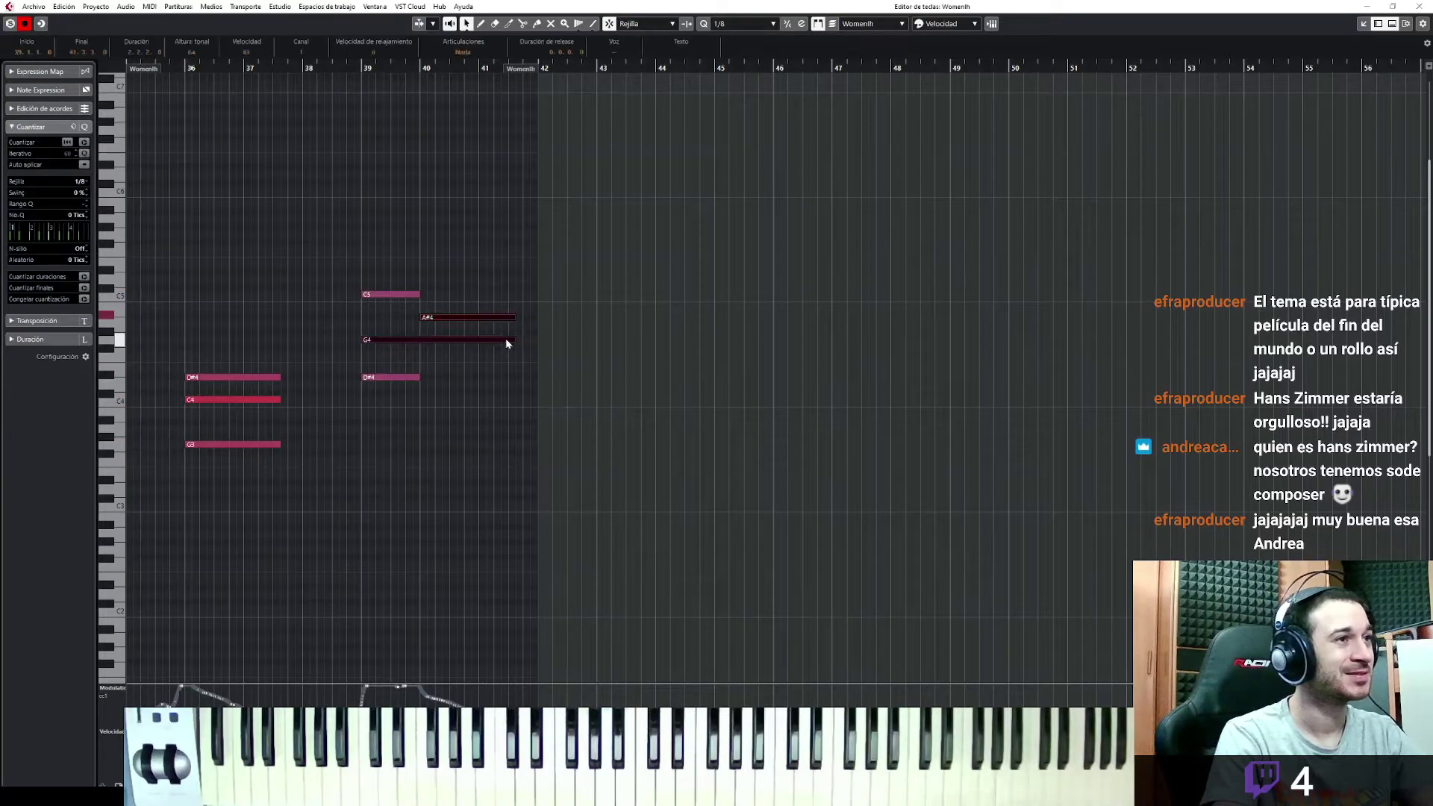
{"action": "left_click_drag", "start_coordinate": [510, 339], "coordinate": [503, 340]}
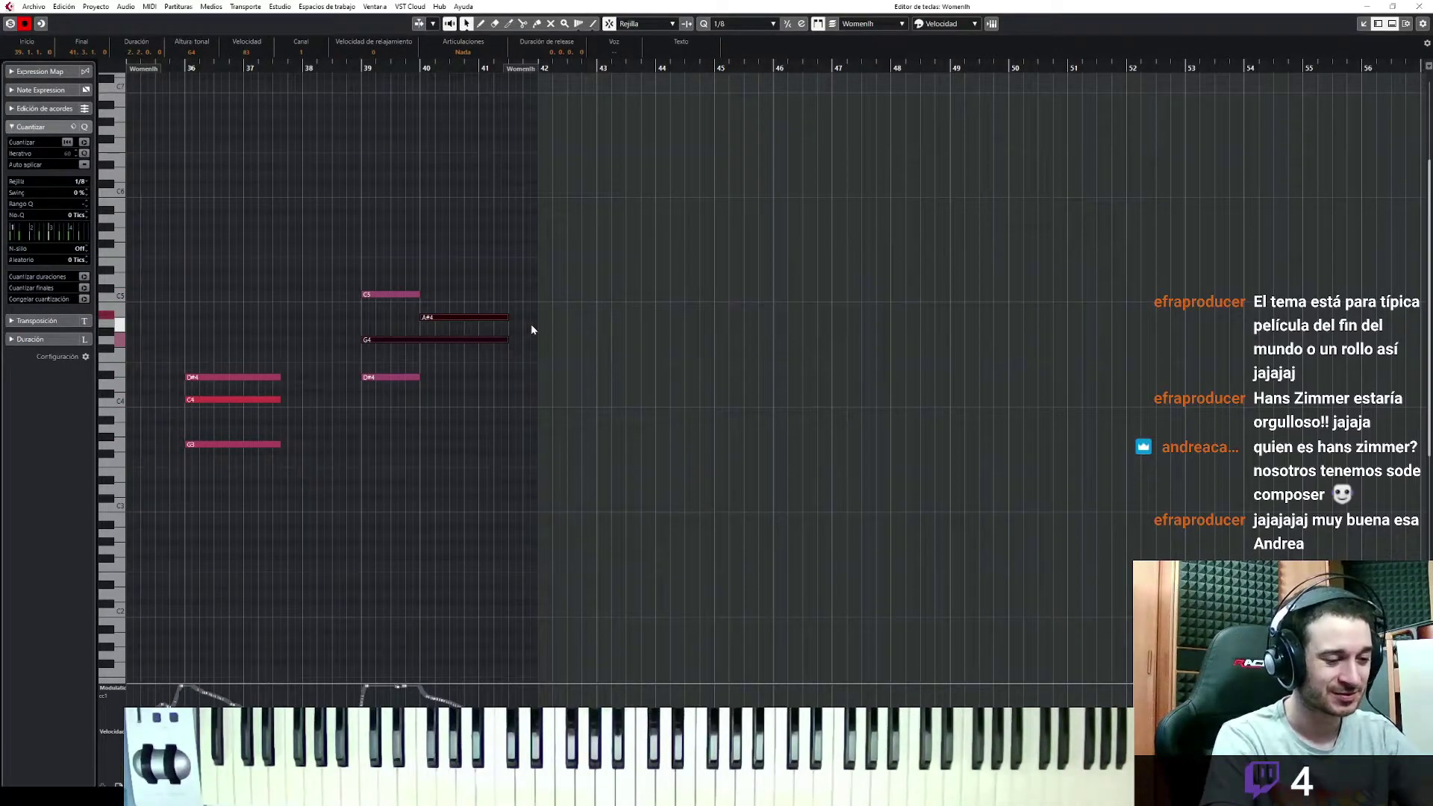
{"action": "key", "text": "space"}
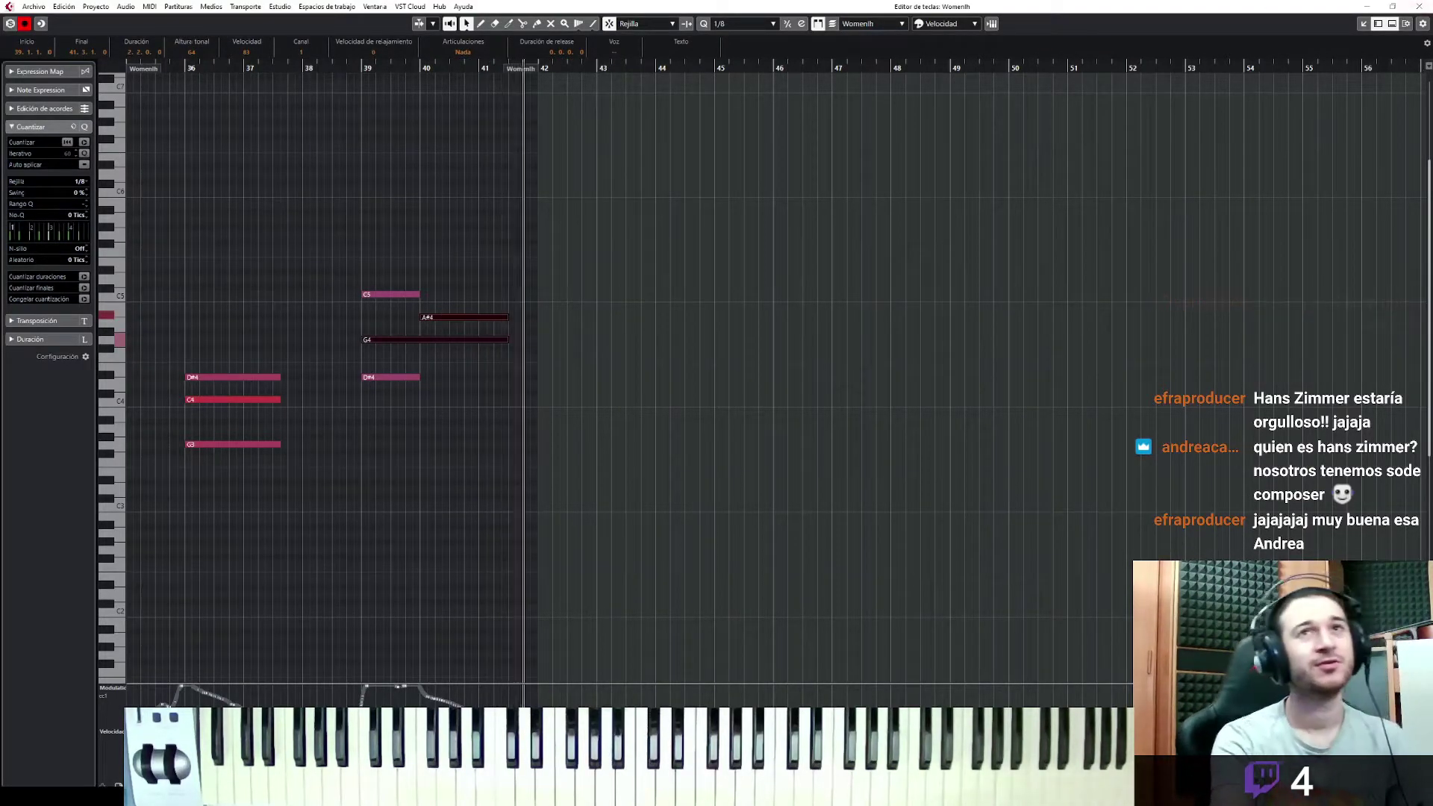
{"action": "key", "text": "ctrl+w"}
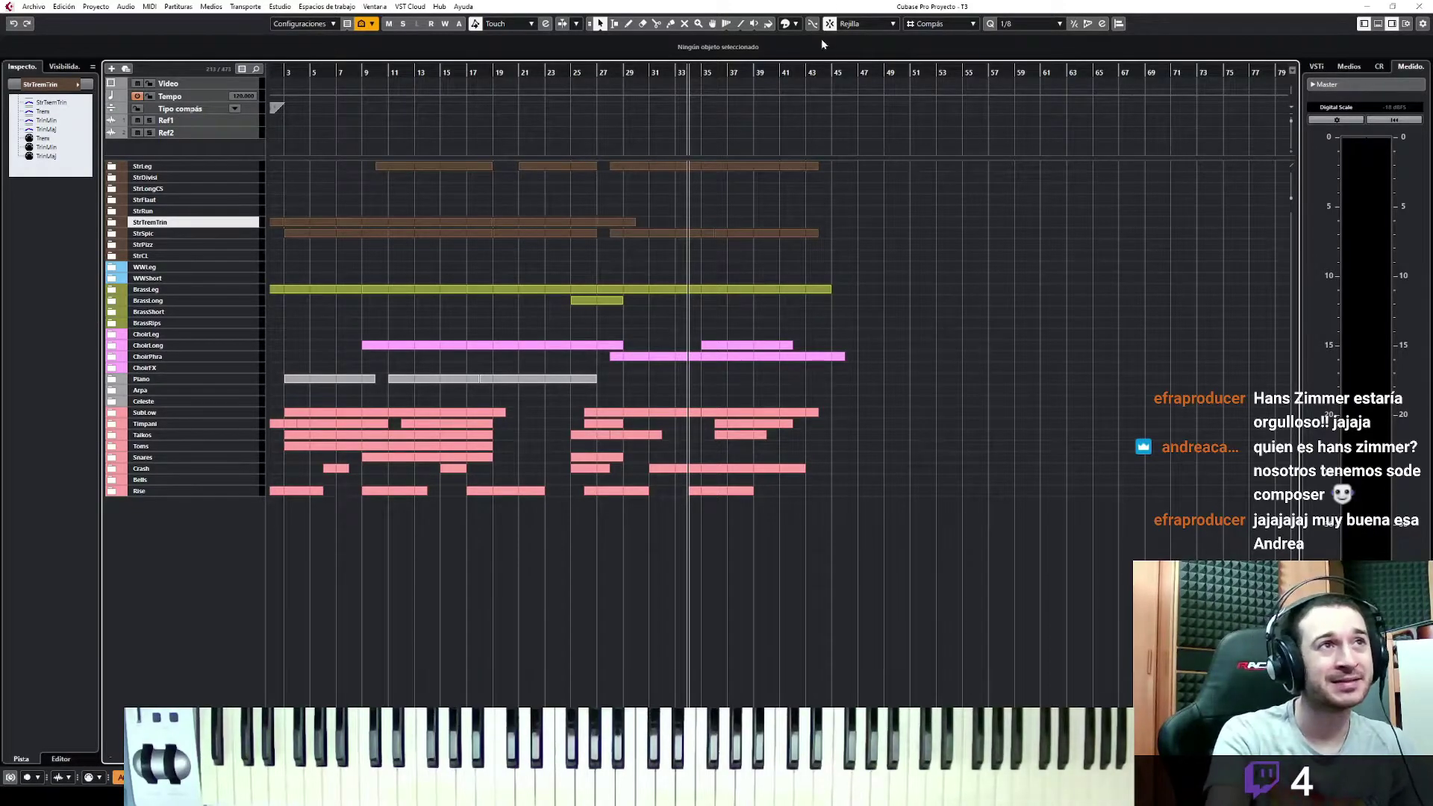
Play back the end of the section around bars 41–44, then expand the BrassLeg folder and select the 12Horns track
{"action": "double_click", "coordinate": [798, 71]}
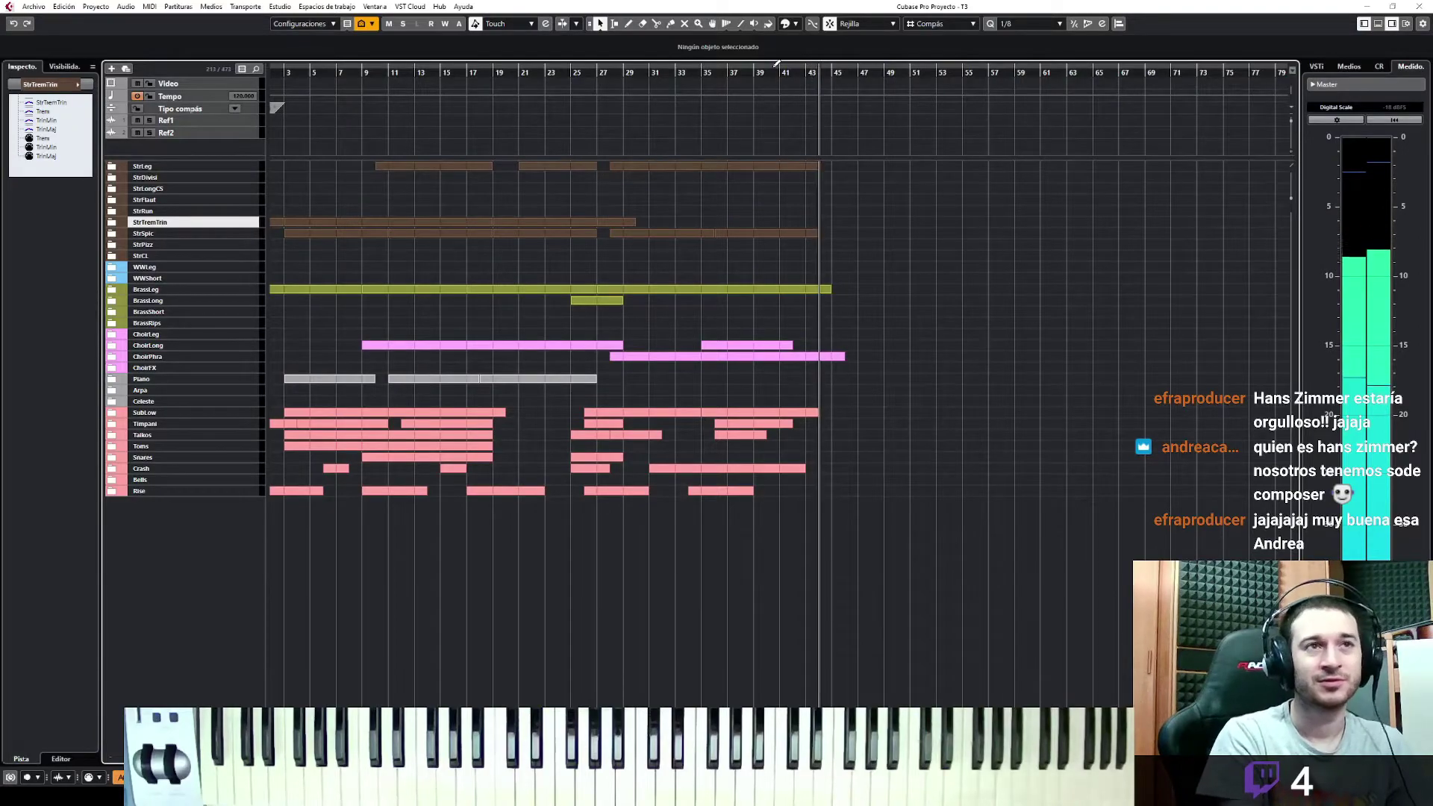
{"action": "key", "text": "space"}
{"action": "left_click", "coordinate": [111, 288]}
{"action": "left_click", "coordinate": [240, 301]}
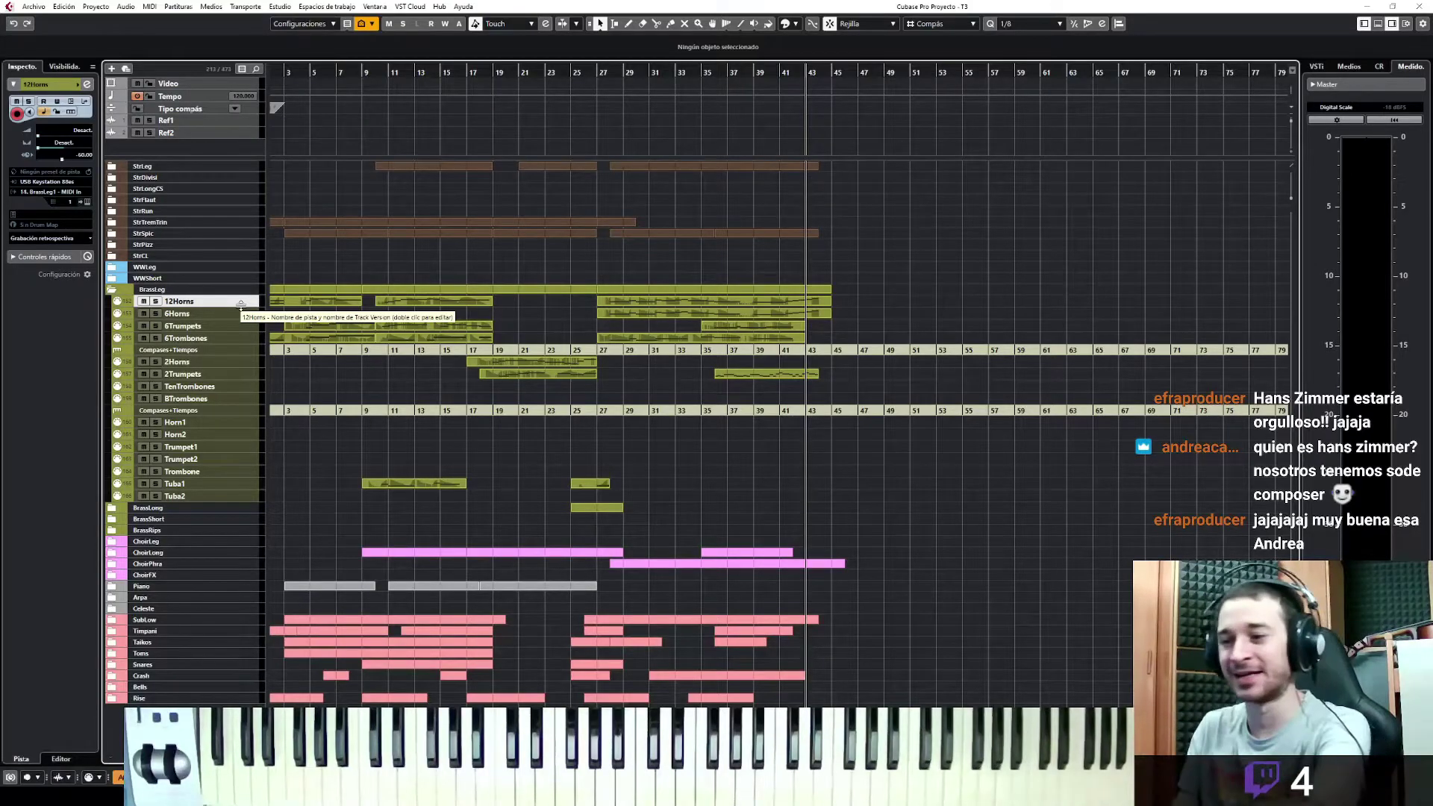
View The Giant piano in Vienna Ensemble Pro, return to Cubase and perform a piano take on the Giant track from bar 49
{"action": "key", "text": "alt+Tab"}
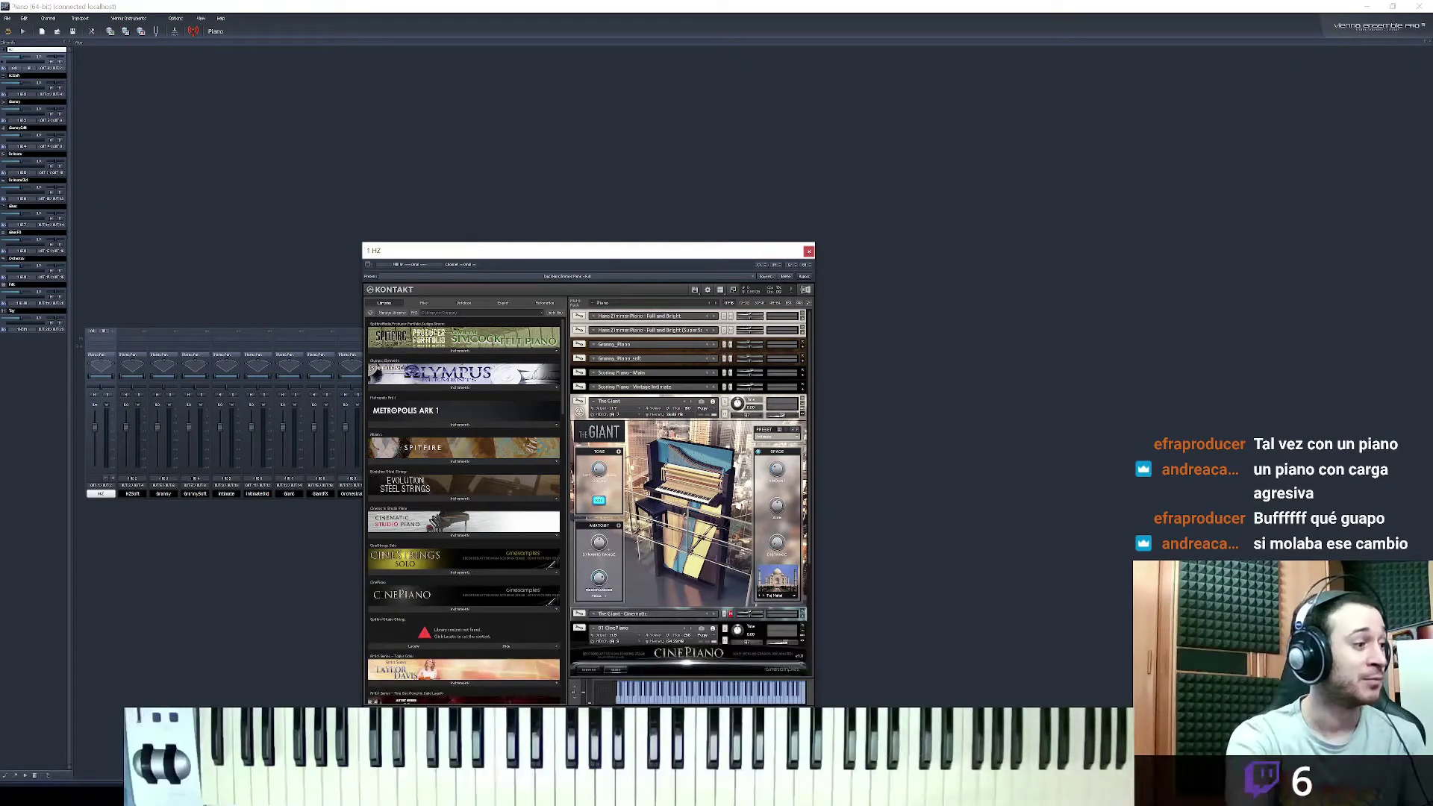
{"action": "key", "text": "alt+Tab"}
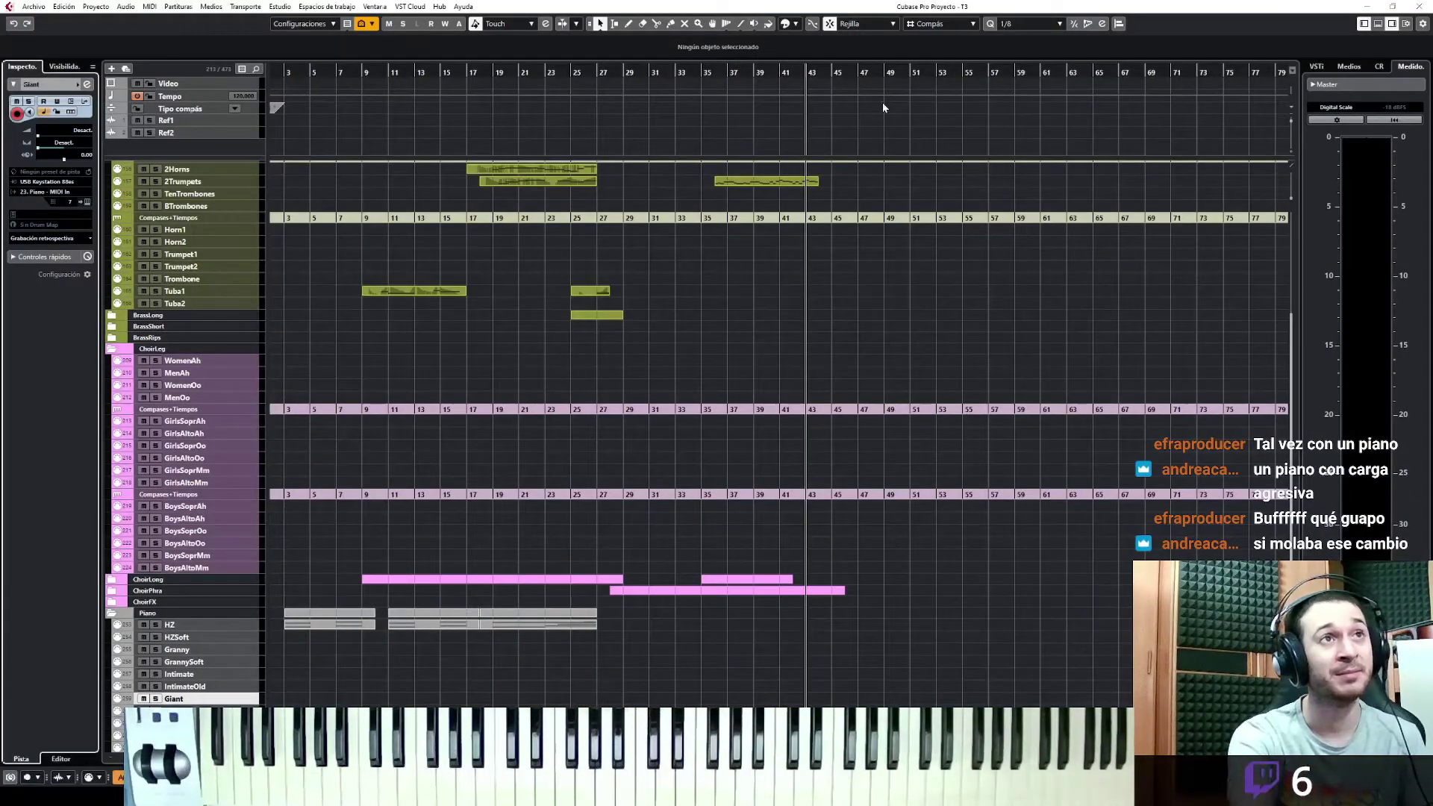
{"action": "left_click", "coordinate": [882, 74]}
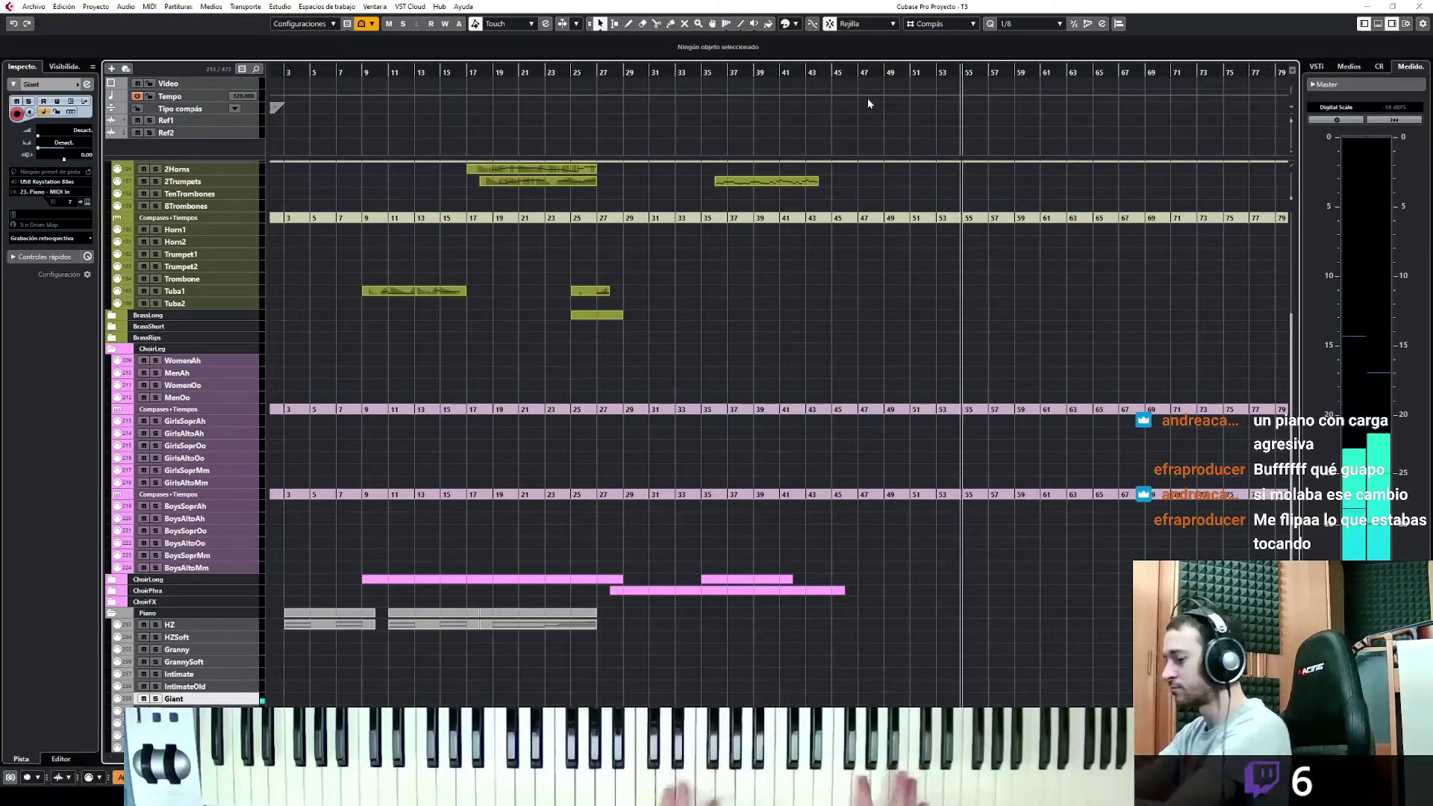
{"action": "key", "text": "space"}
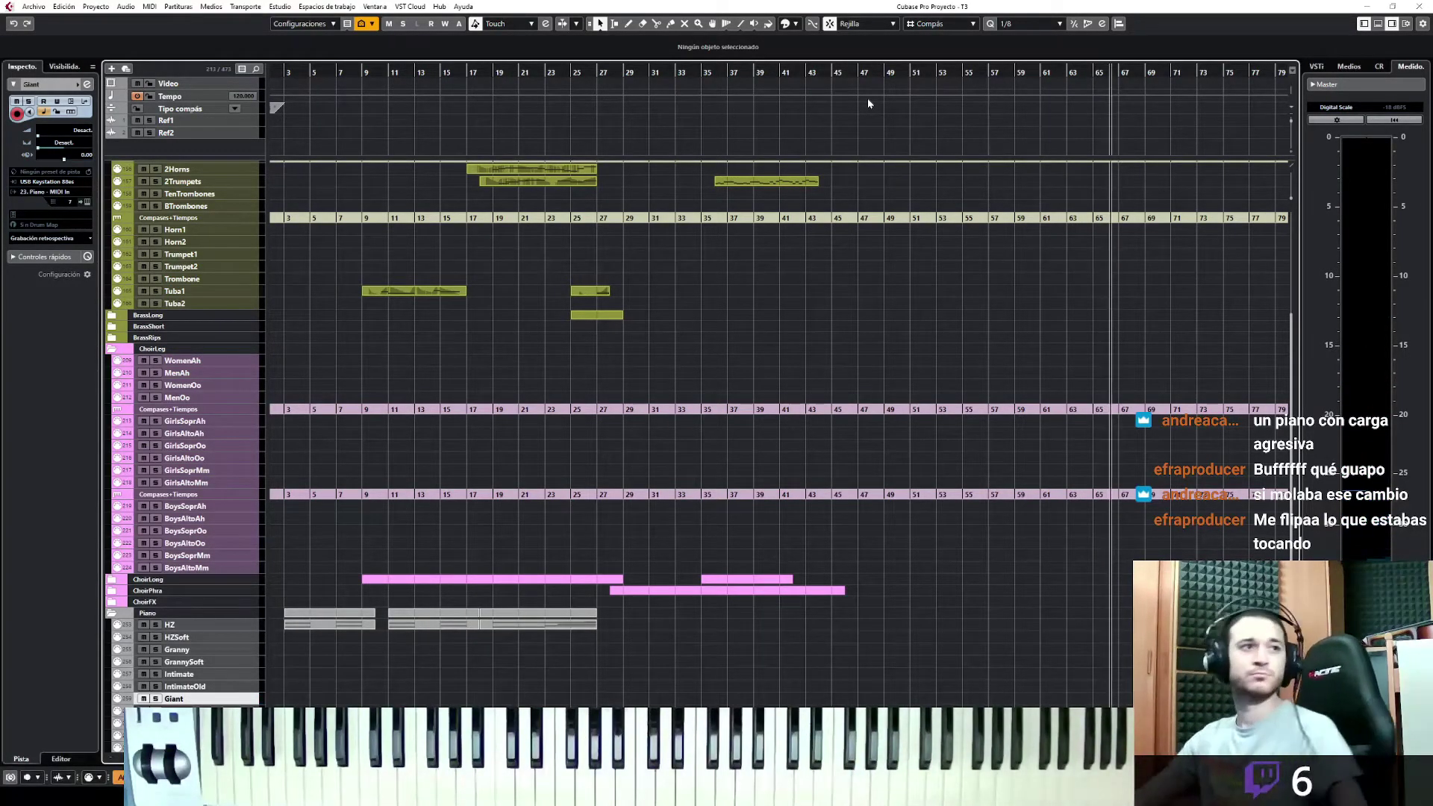
Quantize the notes of the Giant piano take at bars 49–66 to 1/8 with 10 ticks of randomness and play it back
{"action": "key", "text": "ctrl+e"}
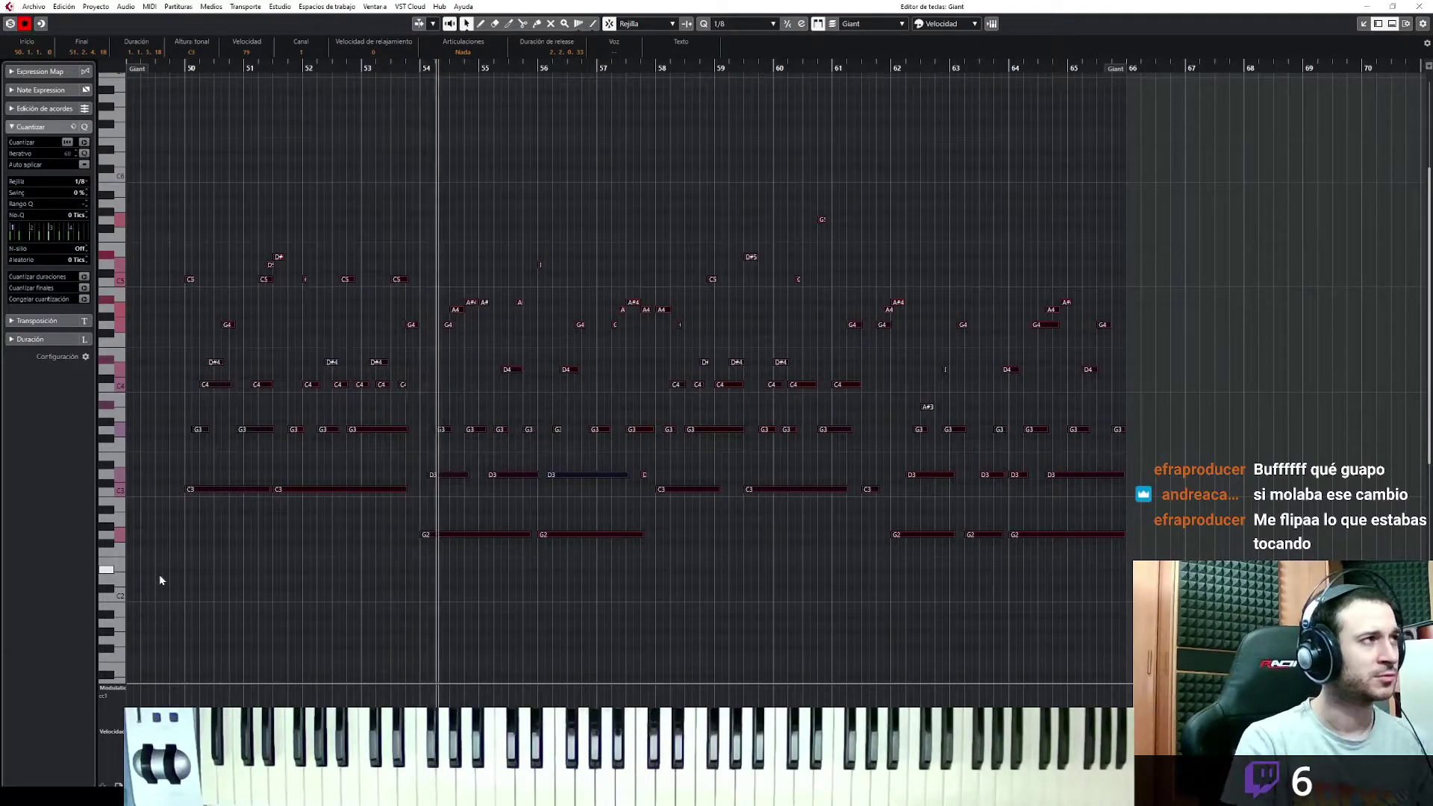
{"action": "key", "text": "space"}
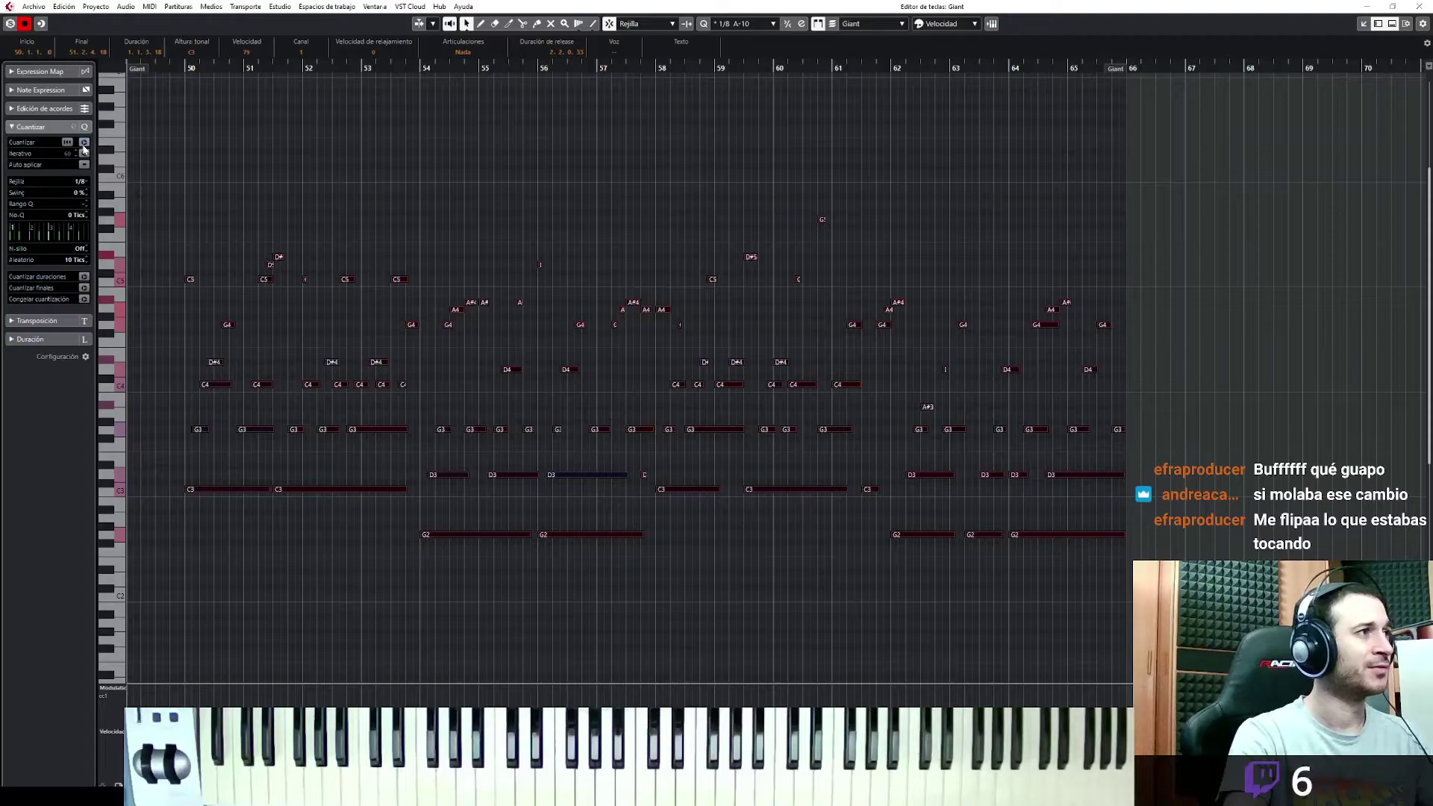
{"action": "key", "text": "space"}
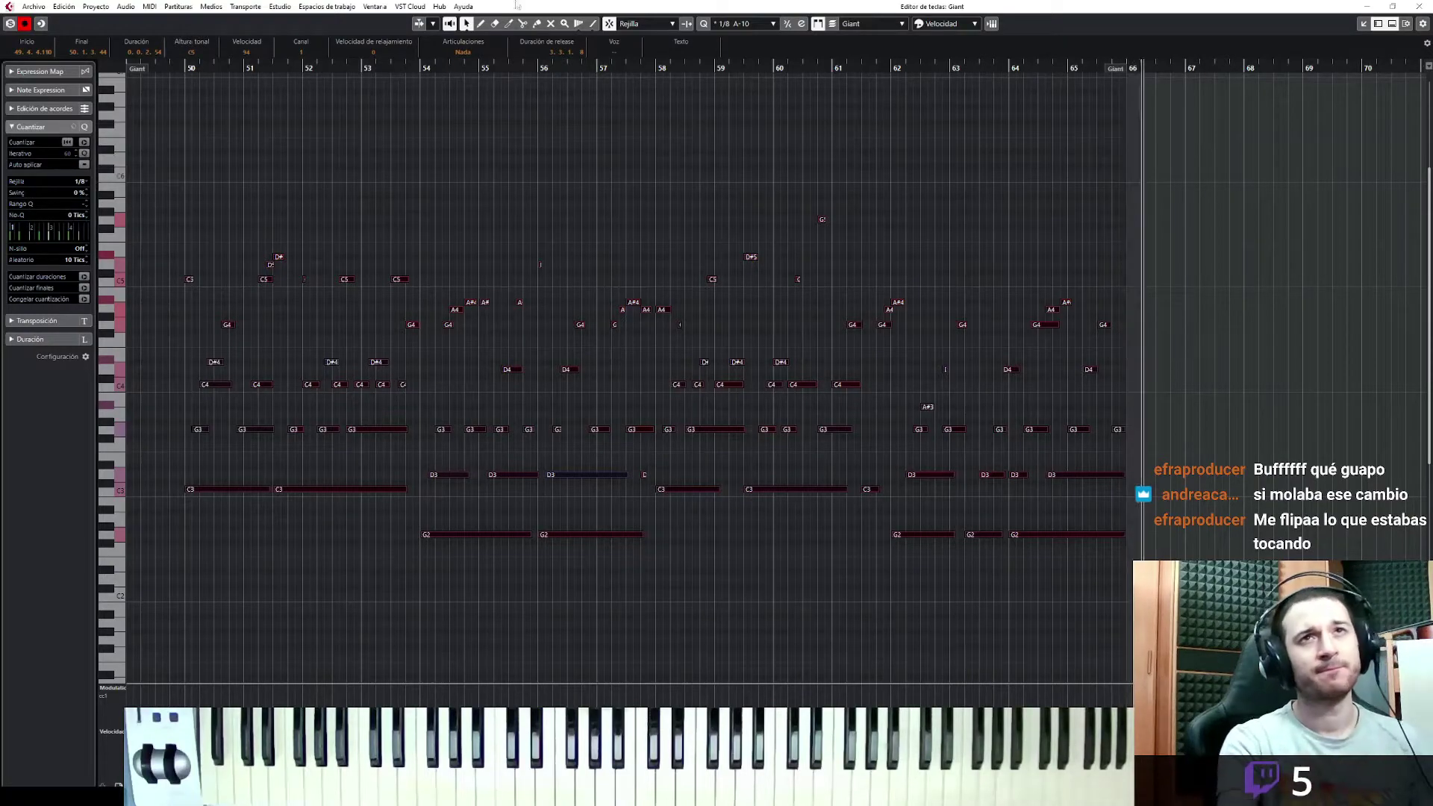
Close the key editor, perform a second Giant piano take from bar 68 and insert it as a linear retrospective recording
{"action": "left_click", "coordinate": [1418, 6]}
{"action": "left_click", "coordinate": [1138, 77]}
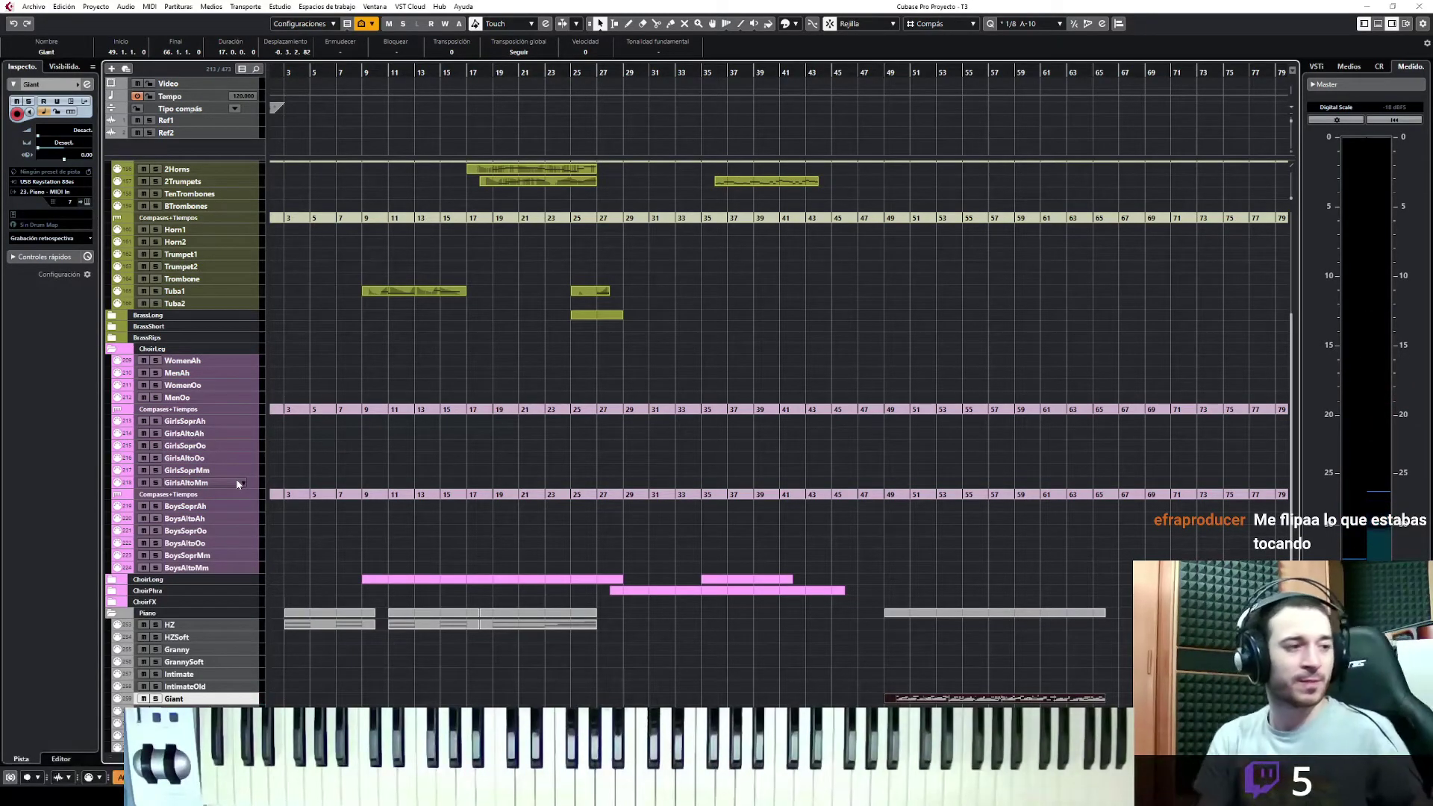
{"action": "left_click", "coordinate": [84, 238]}
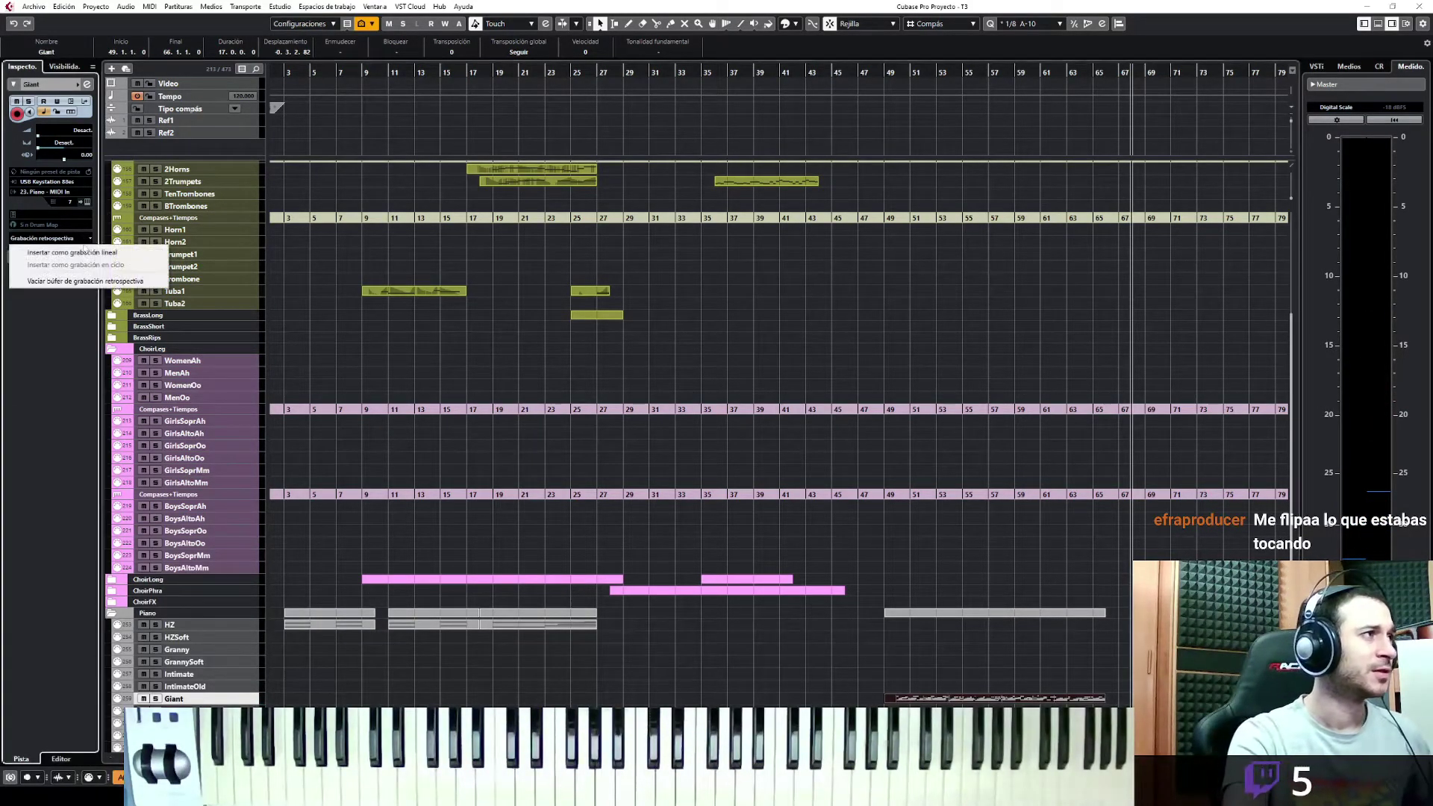
{"action": "left_click", "coordinate": [60, 249]}
Open the second Giant piano take in the key editor, quantize its notes to 1/8 with 10-tick randomness and play it back
{"action": "key", "text": "ctrl+e"}
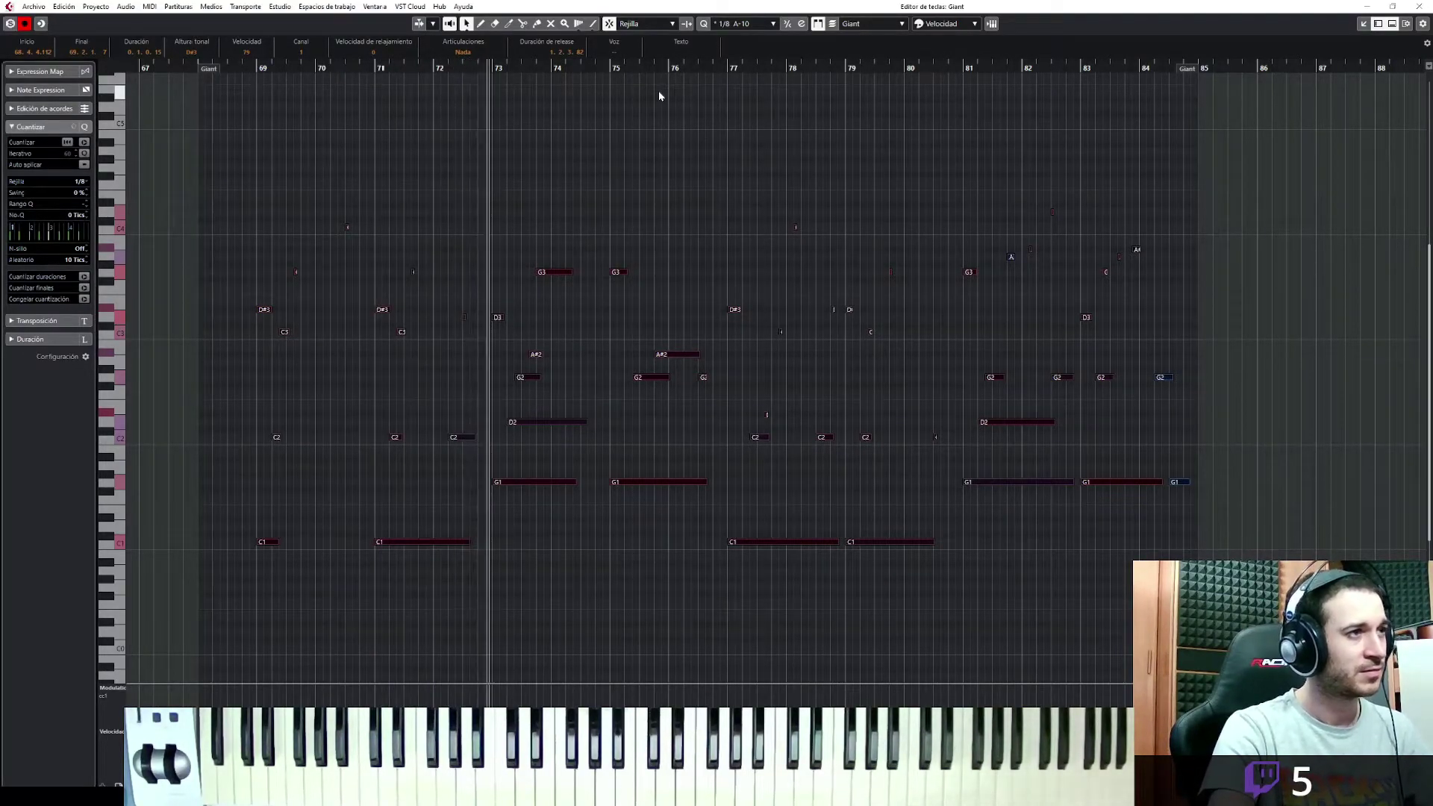
{"action": "key", "text": "space"}
{"action": "left_click_drag", "start_coordinate": [478, 296], "coordinate": [463, 328]}
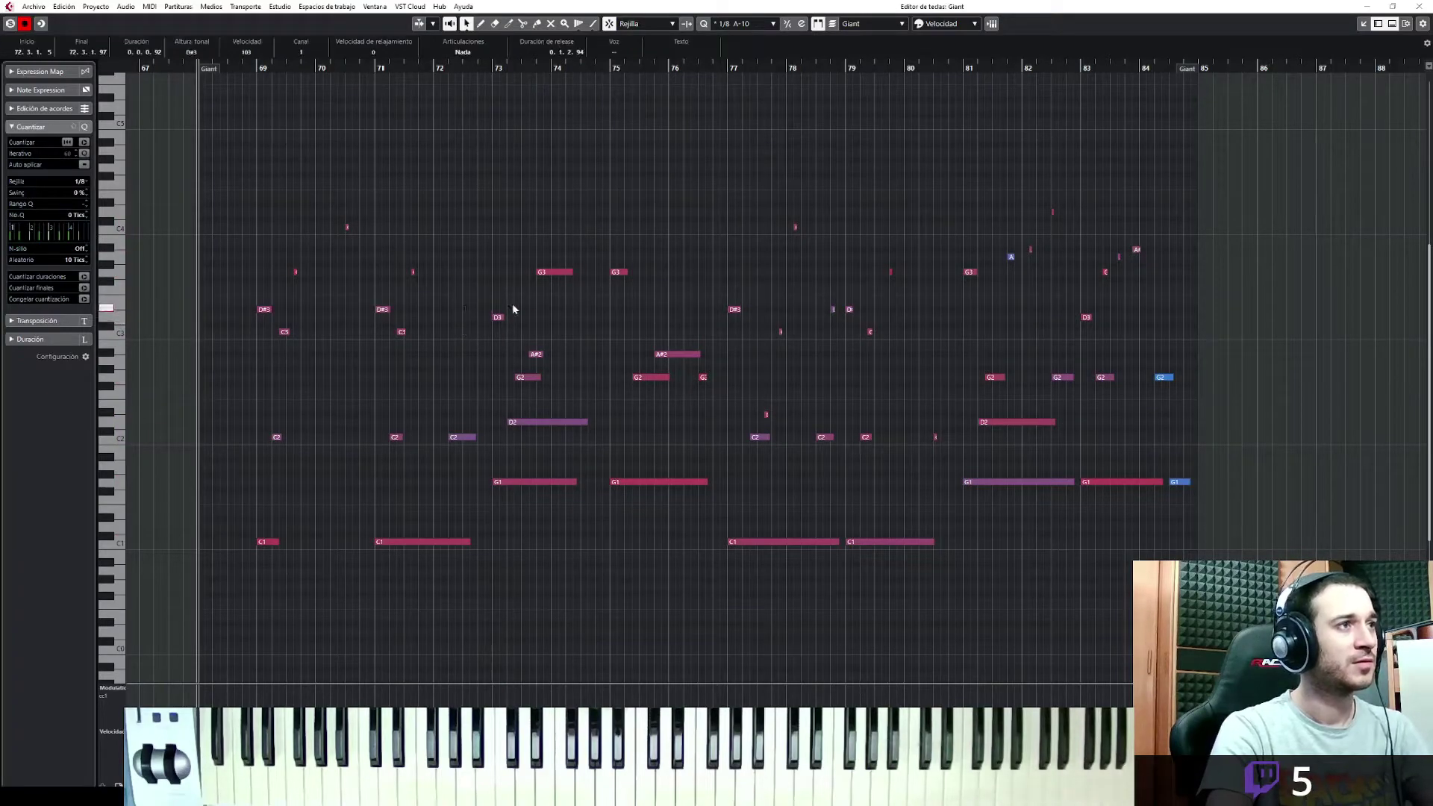
{"action": "key", "text": "space"}
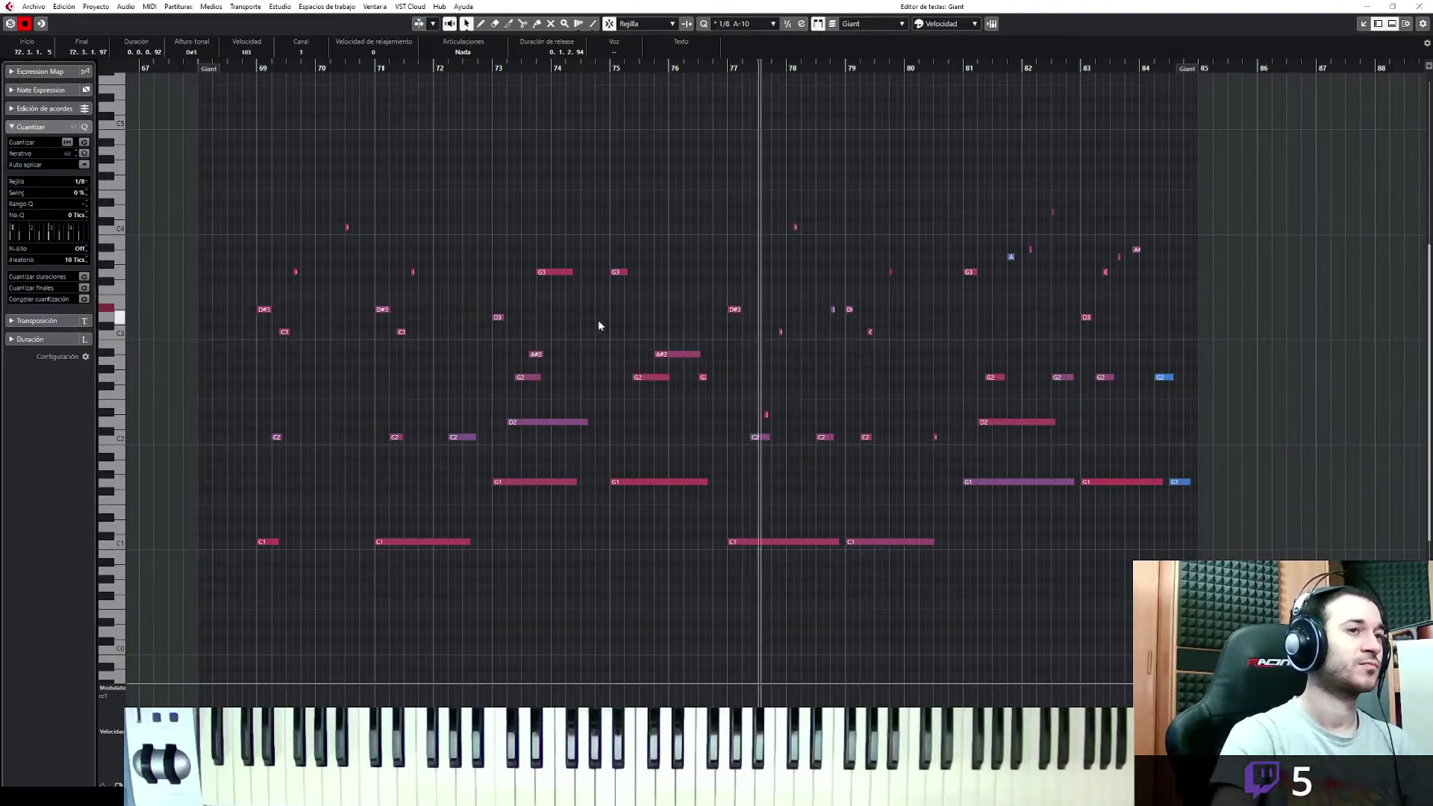
Show CC 64 (Sustain) in the second piano take's controller lane and enlarge the lane to inspect the pedal data
{"action": "left_click", "coordinate": [123, 689]}
{"action": "left_click", "coordinate": [142, 463]}
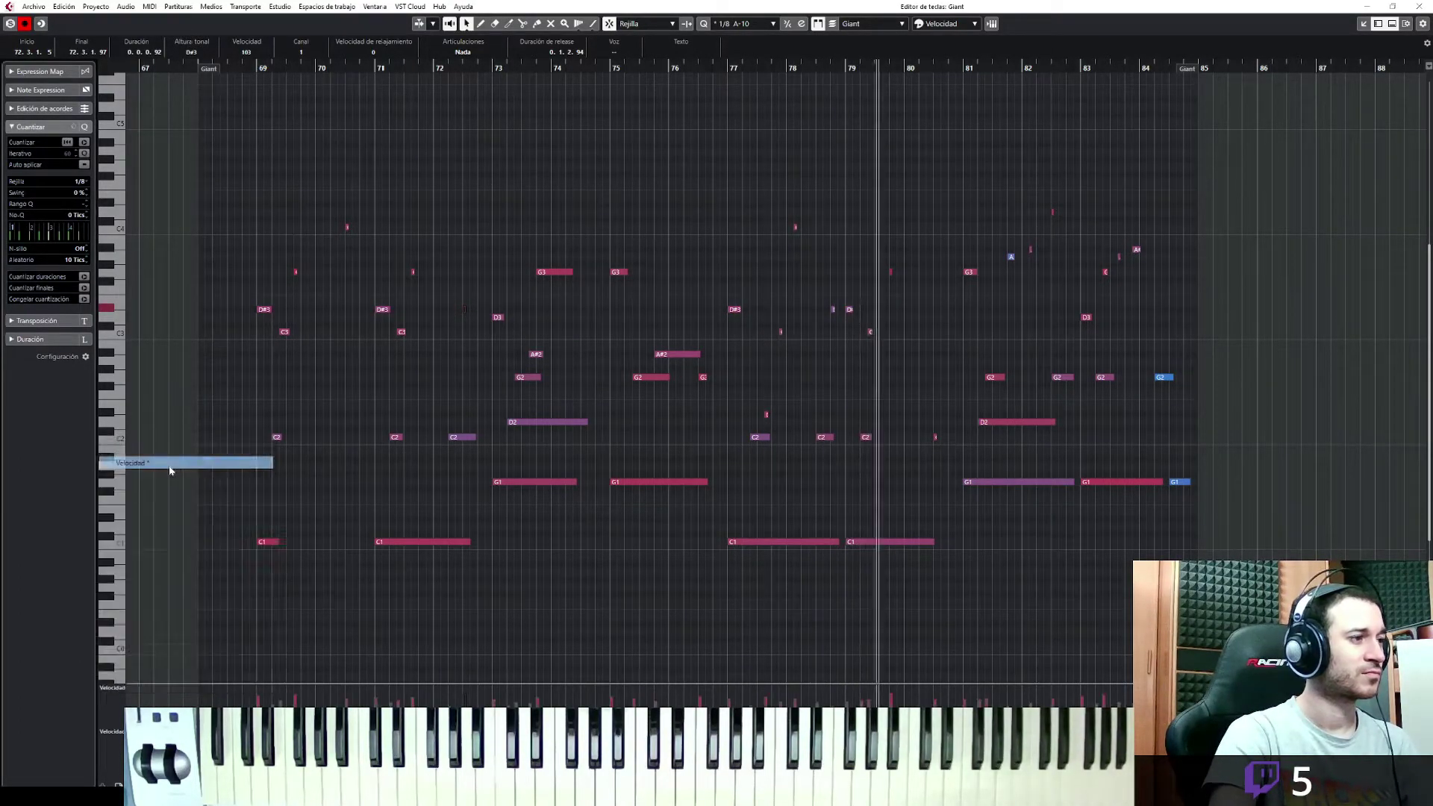
{"action": "left_click", "coordinate": [121, 690]}
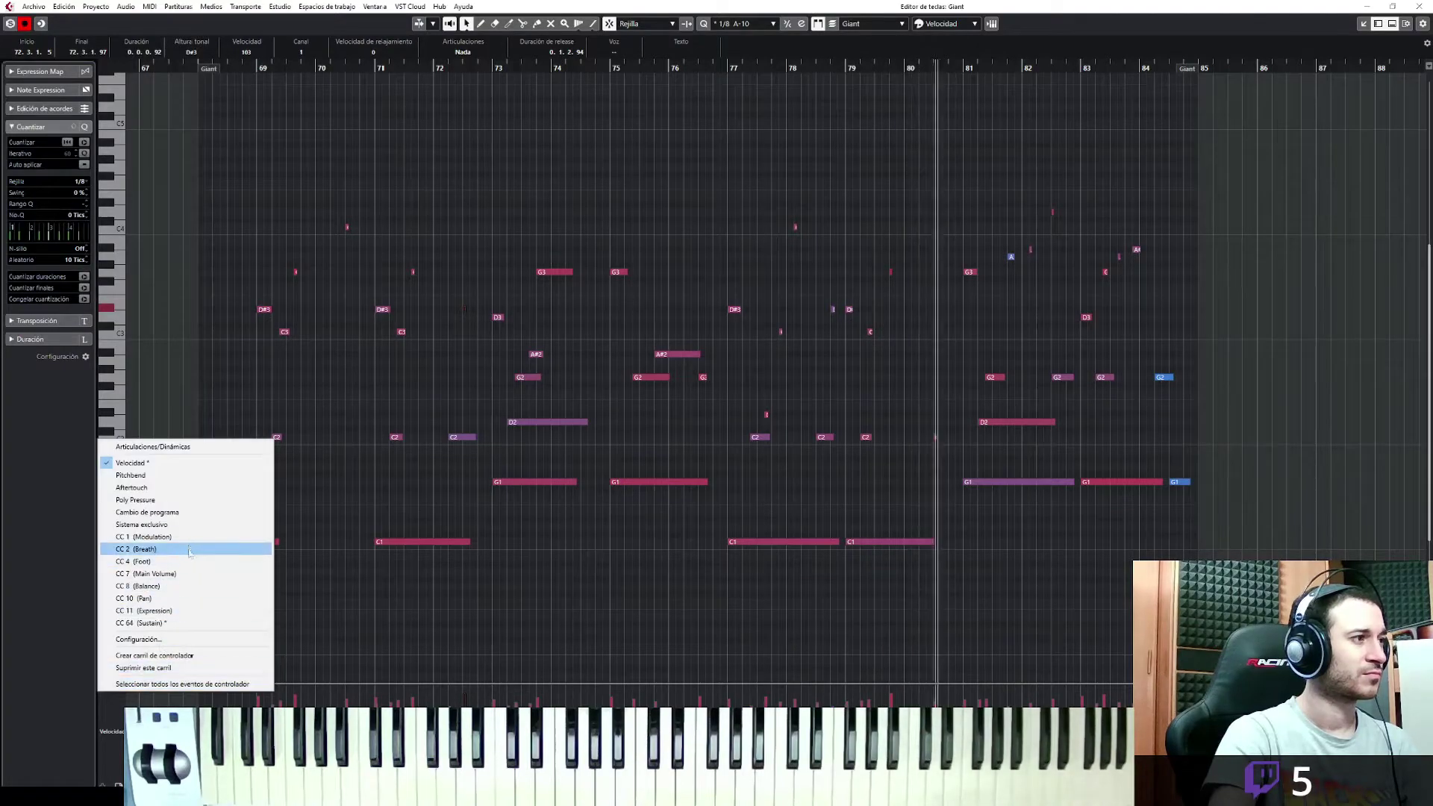
{"action": "left_click", "coordinate": [171, 622]}
{"action": "left_click_drag", "start_coordinate": [383, 685], "coordinate": [448, 401]}
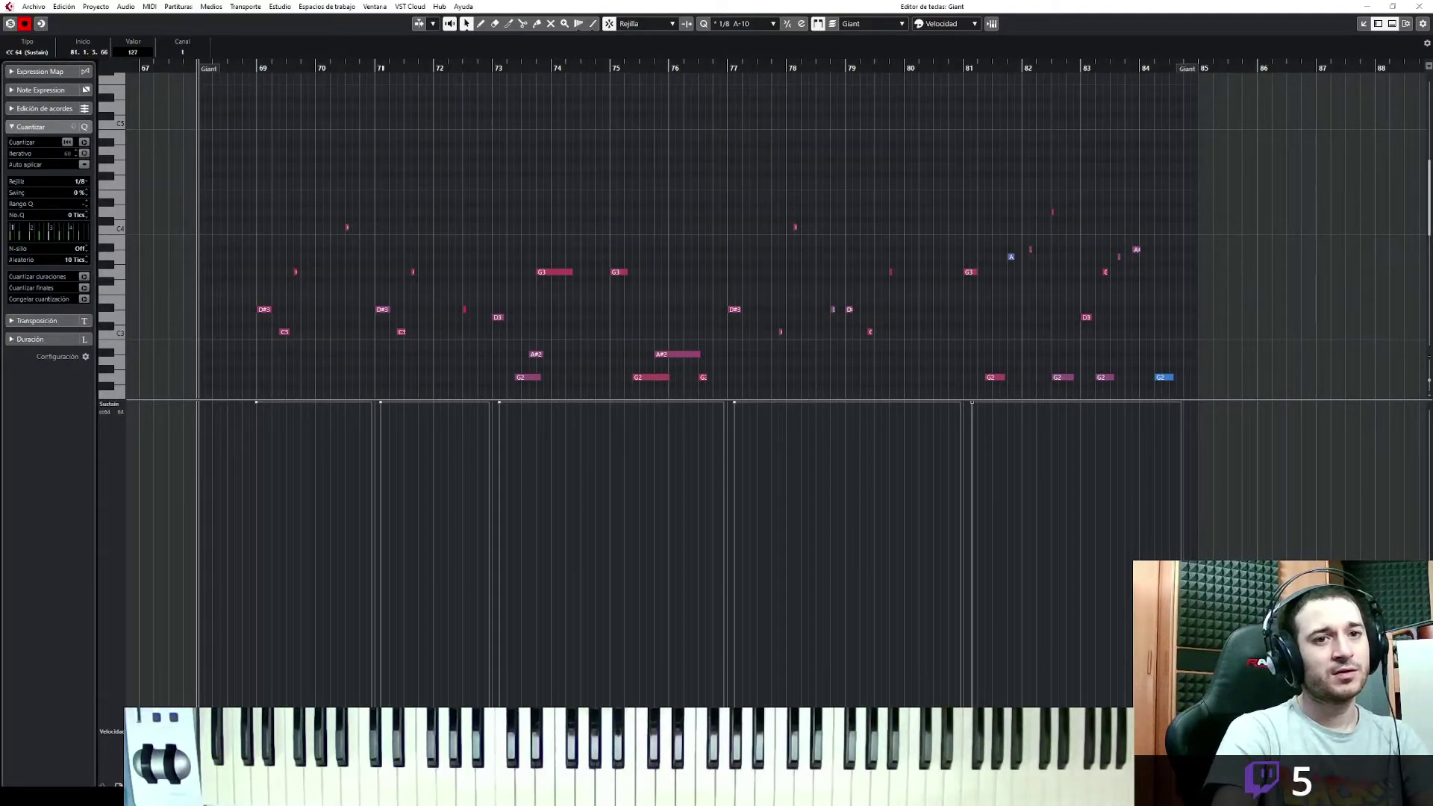
Quantize the second piano take's sustain pedal events to 1/1, adjust their start positions and return to the project view
{"action": "left_click_drag", "start_coordinate": [1193, 504], "coordinate": [116, 222]}
{"action": "left_click", "coordinate": [746, 23]}
{"action": "left_click", "coordinate": [739, 36]}
{"action": "key", "text": "q"}
{"action": "key", "text": "ctrl+z"}
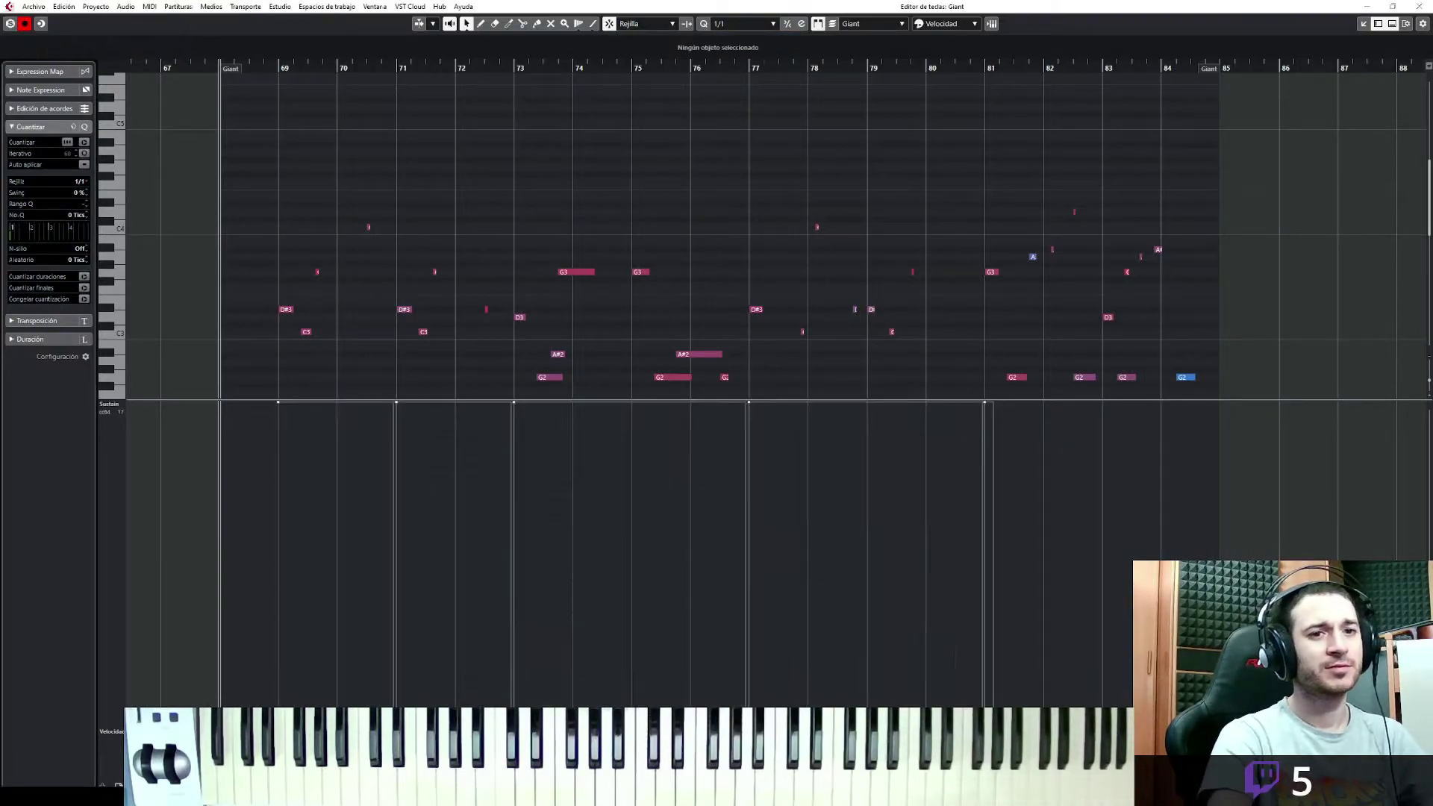
{"action": "key", "text": "ctrl+z"}
{"action": "left_click_drag", "start_coordinate": [1321, 469], "coordinate": [184, 117]}
{"action": "left_click_drag", "start_coordinate": [109, 49], "coordinate": [1391, 23]}
{"action": "left_click", "coordinate": [1359, 27]}
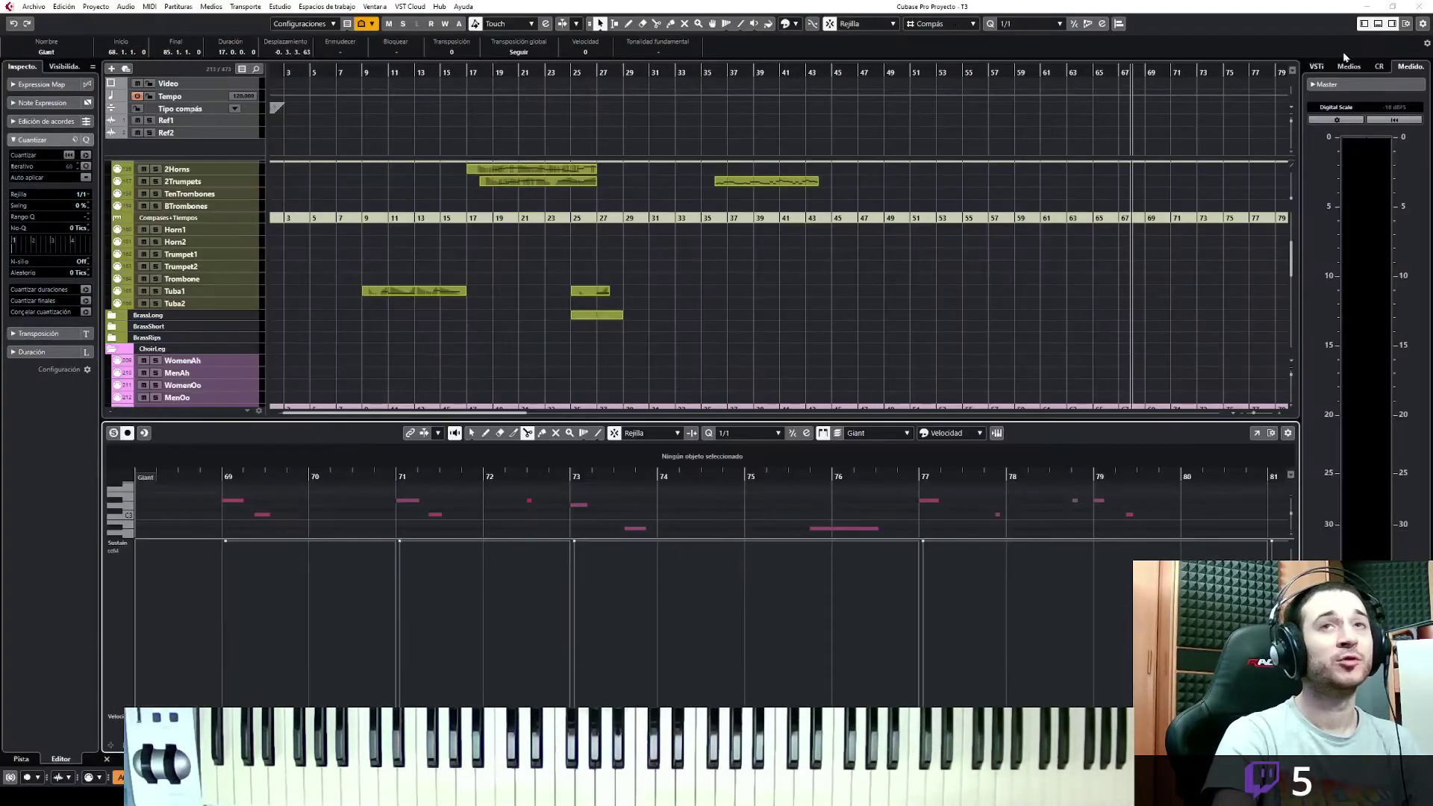
{"action": "left_click", "coordinate": [1378, 24]}
Open the first Giant piano take and adjust the start positions of its sustain pedal events around bars 50–66
{"action": "left_click", "coordinate": [999, 697]}
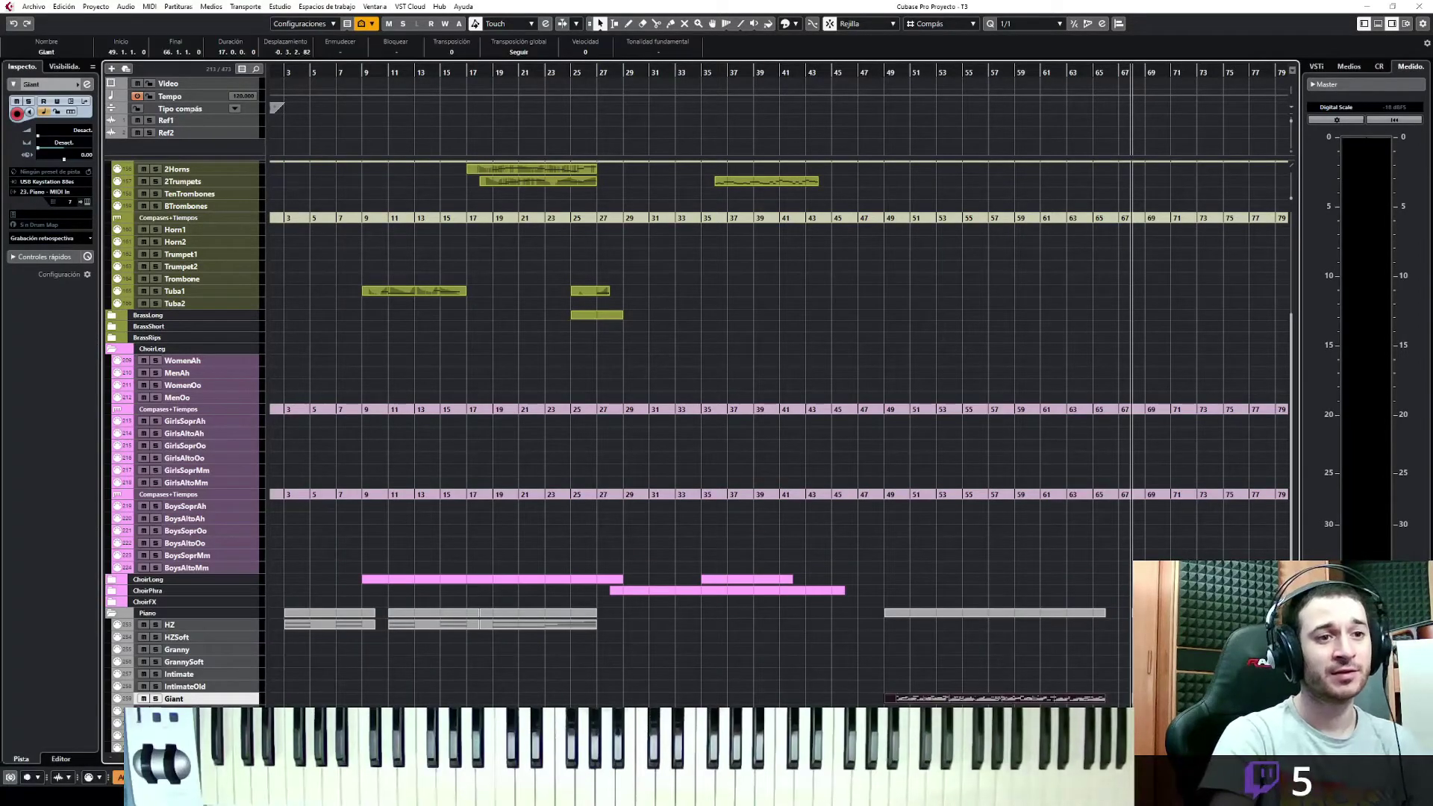
{"action": "double_click", "coordinate": [967, 693]}
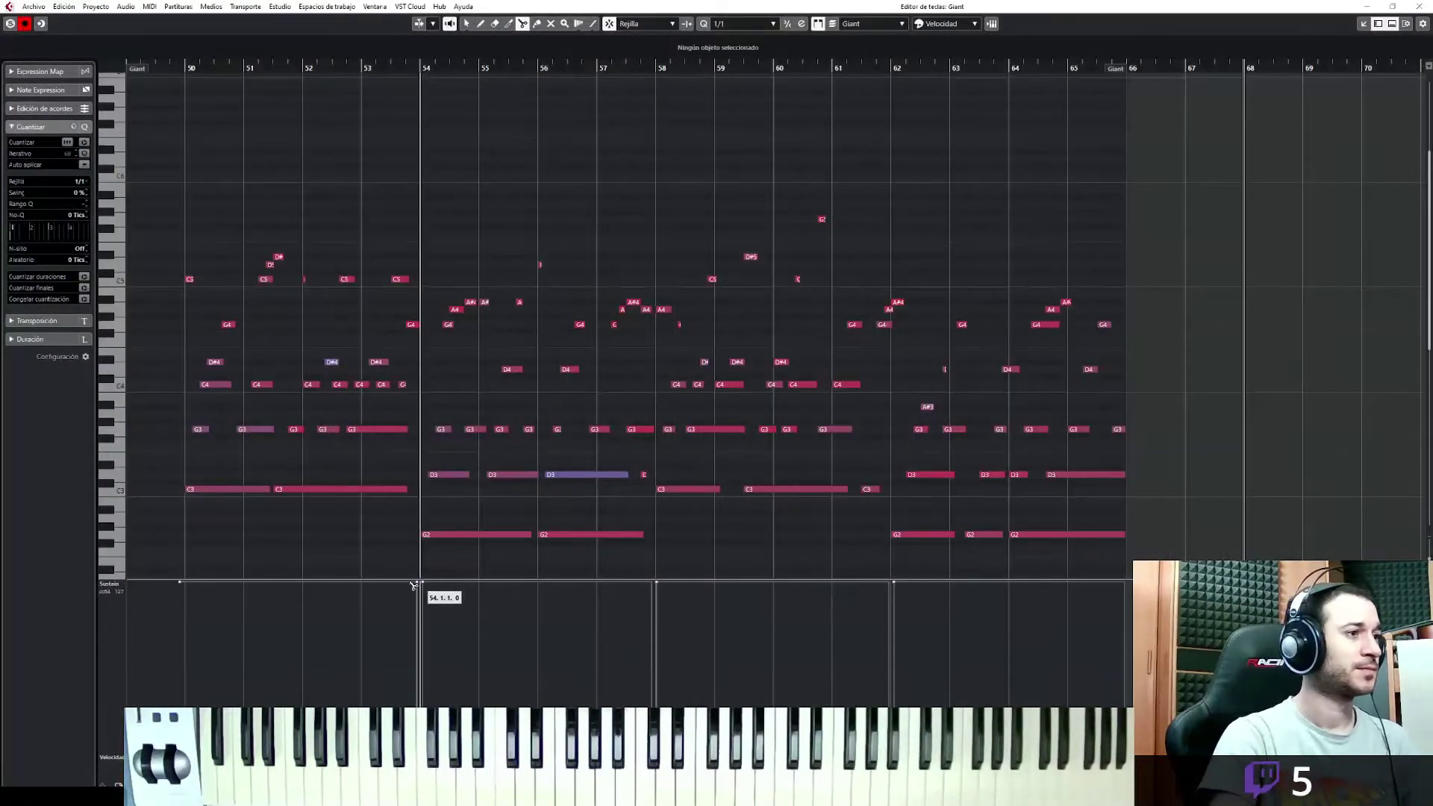
{"action": "key", "text": "1"}
{"action": "left_click", "coordinate": [180, 582]}
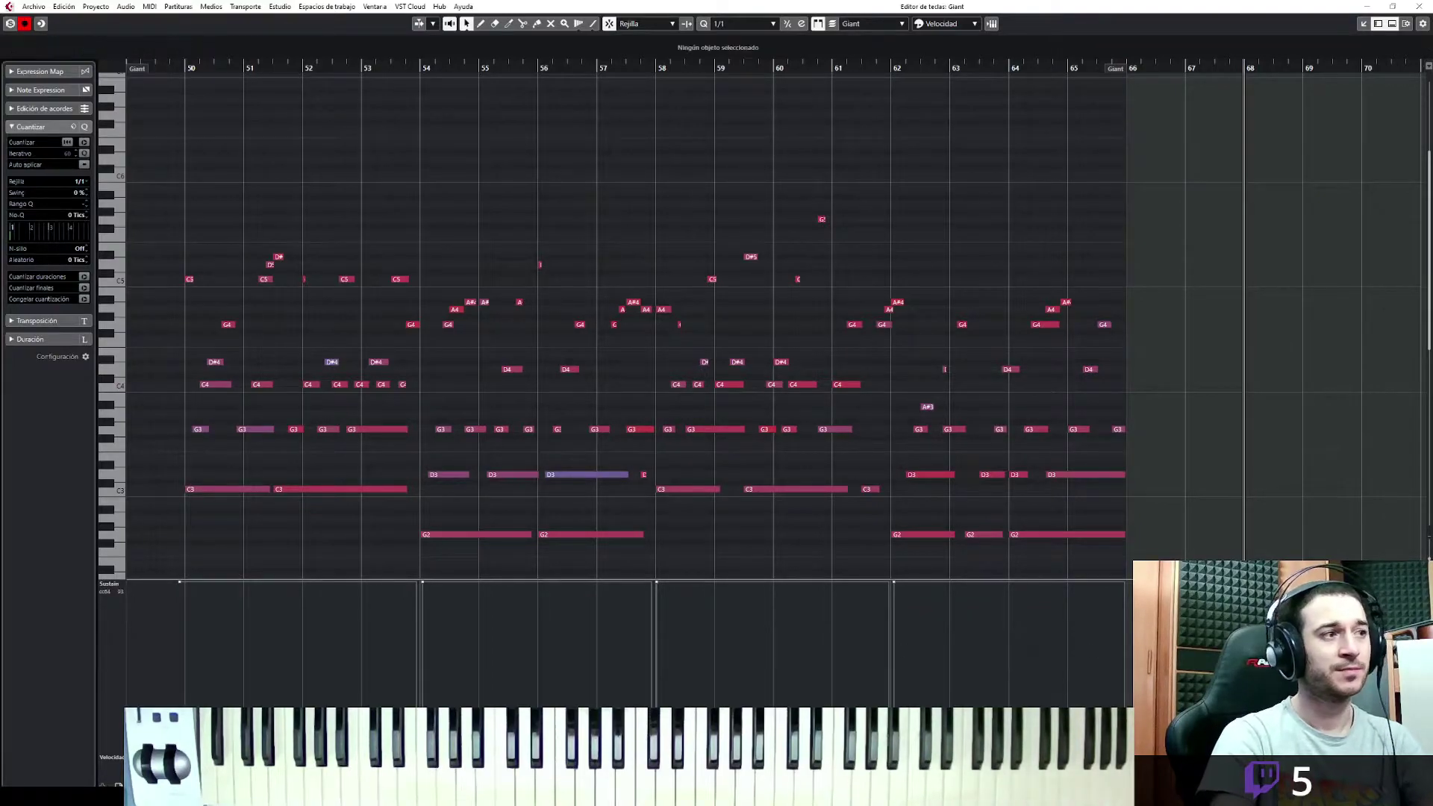
{"action": "scroll", "coordinate": [627, 313], "scroll_direction": "left", "scroll_amount": 4}
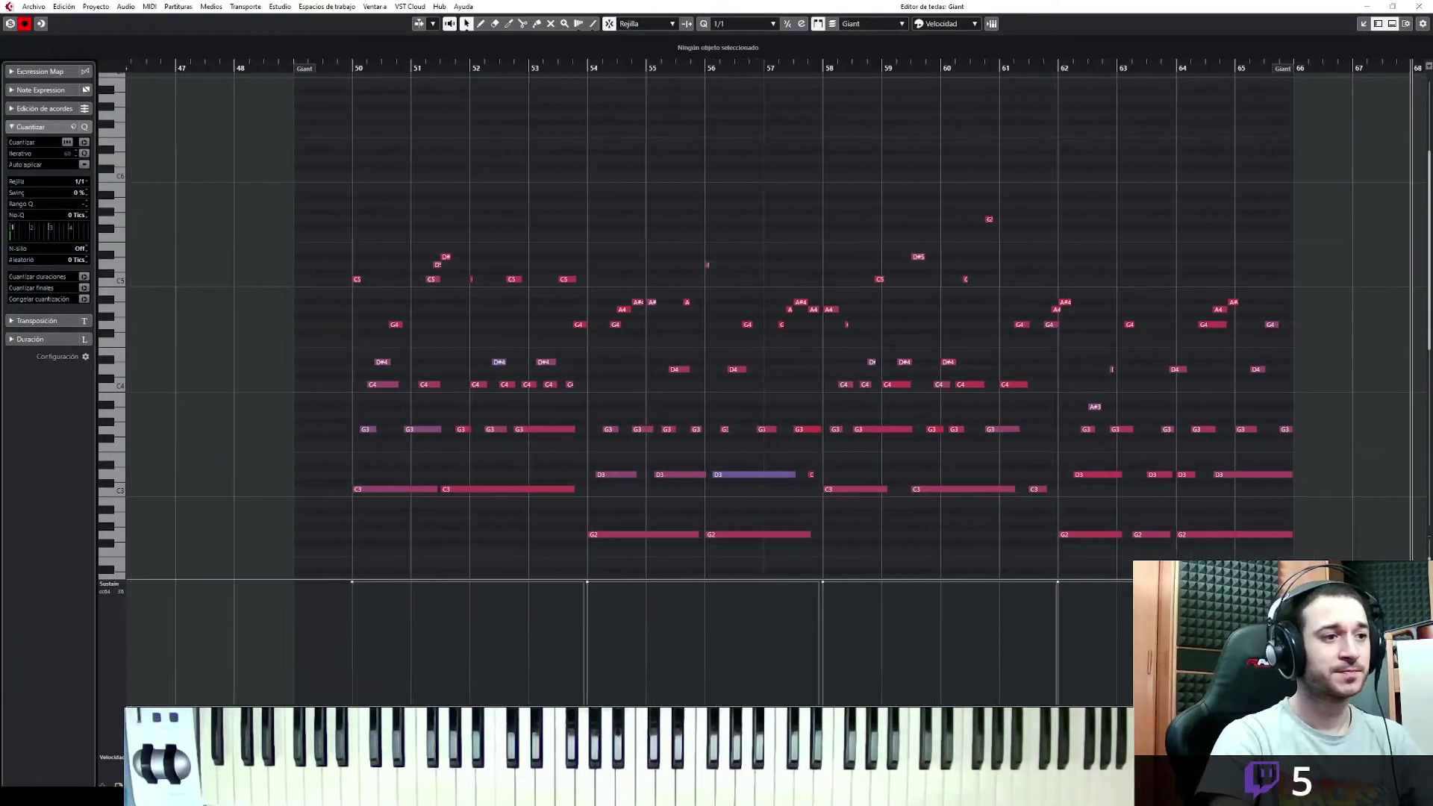
{"action": "scroll", "coordinate": [627, 314], "scroll_direction": "left", "scroll_amount": 10}
{"action": "scroll", "coordinate": [777, 648], "scroll_direction": "right", "scroll_amount": 12}
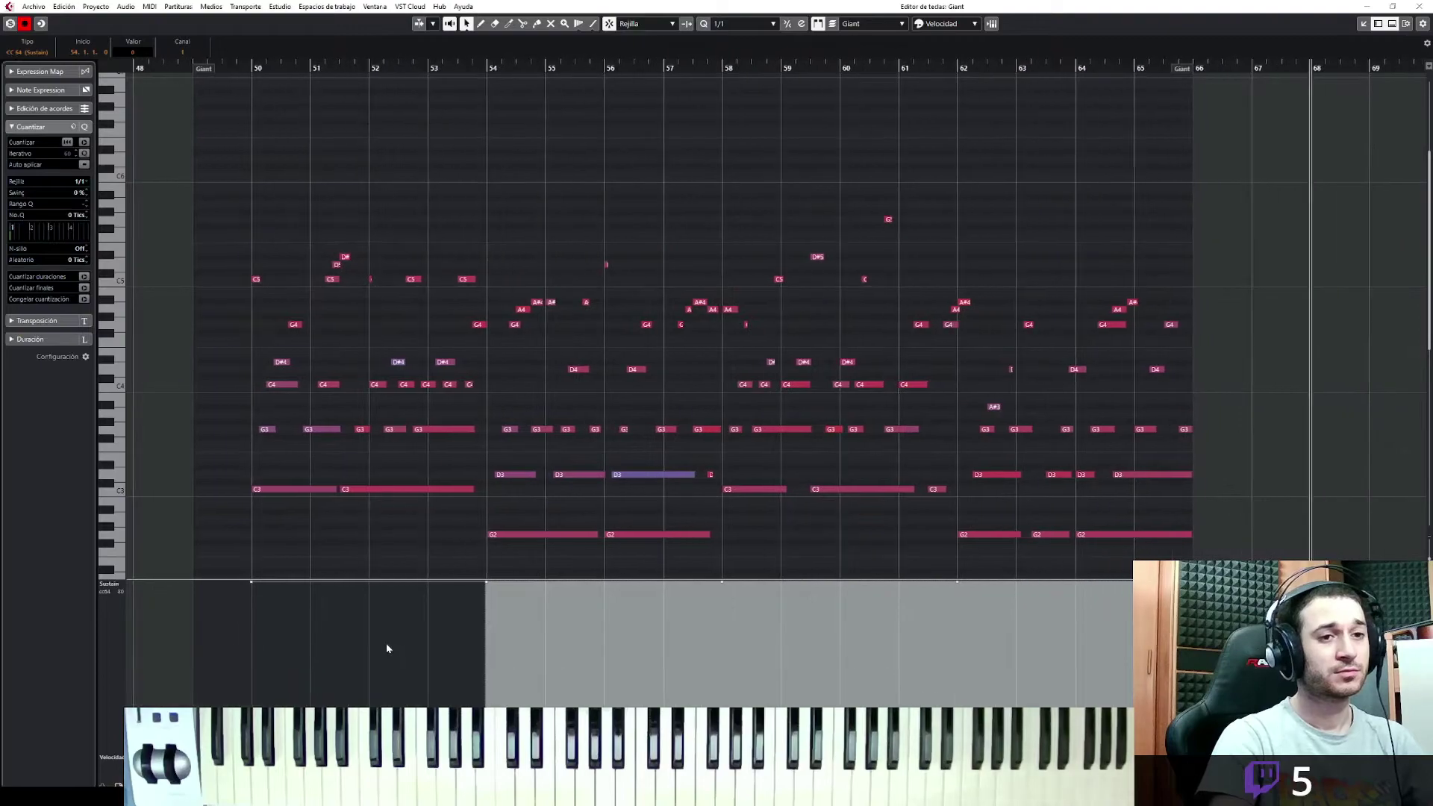
{"action": "key", "text": "ctrl+z"}
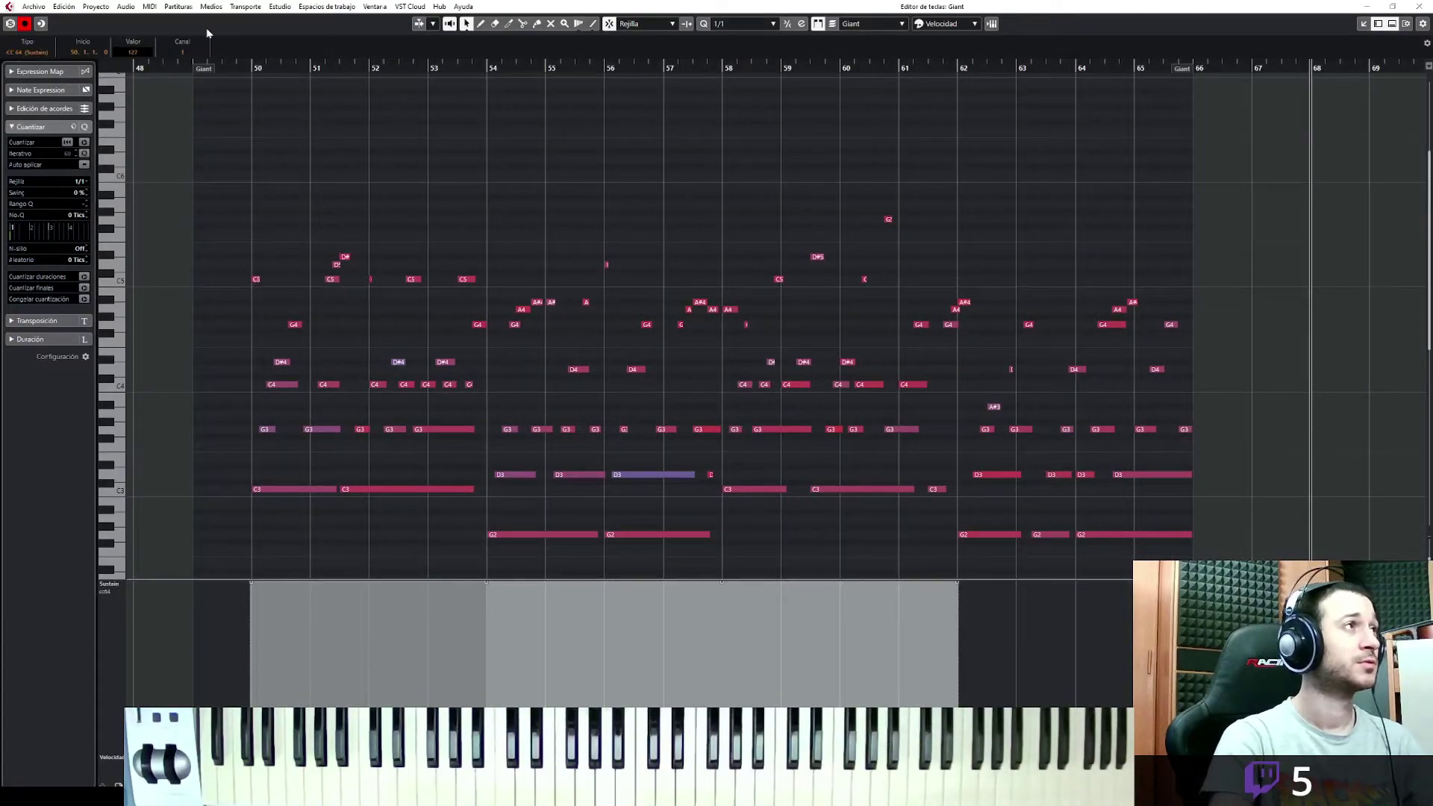
{"action": "scroll", "coordinate": [108, 51], "scroll_direction": "up", "scroll_amount": 3}
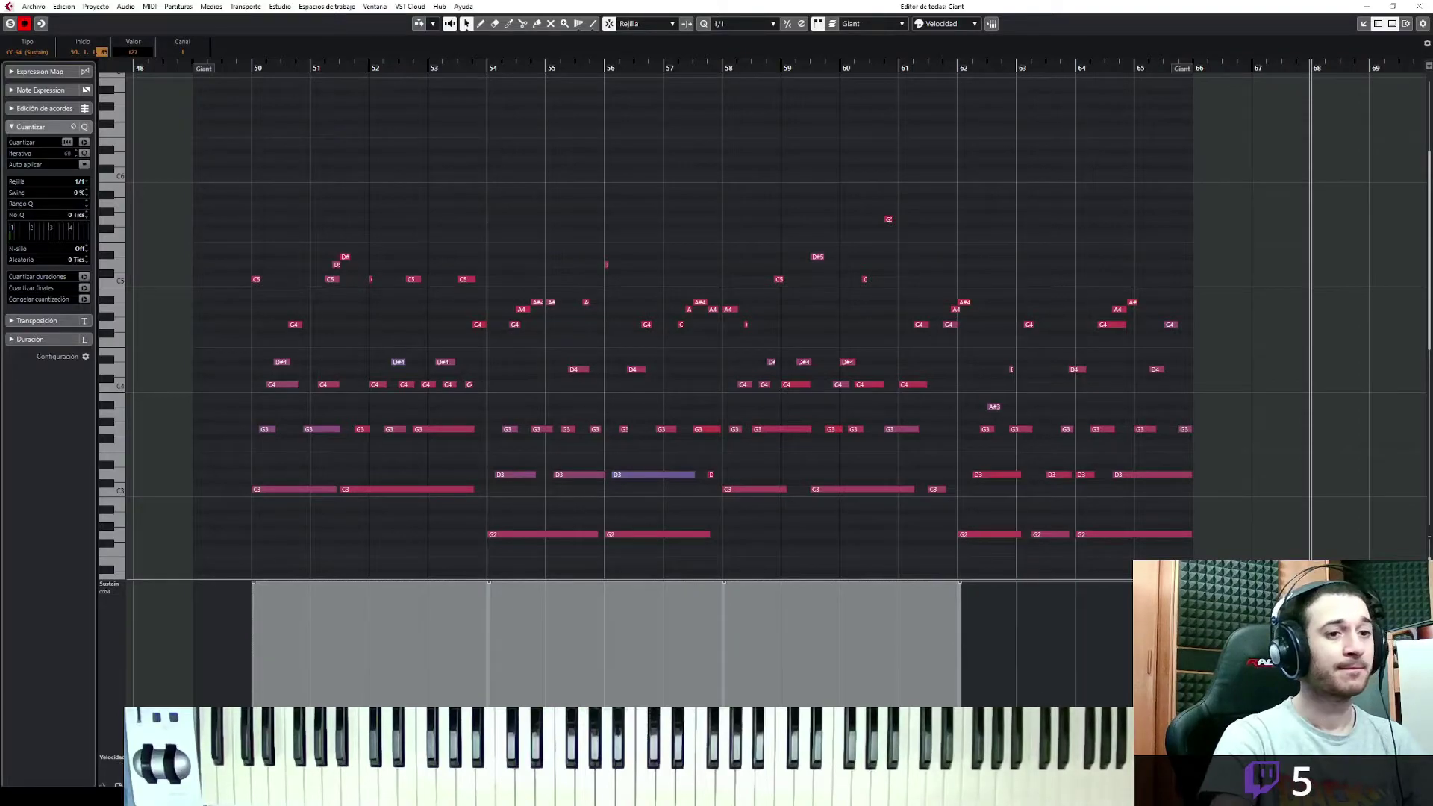
{"action": "key", "text": "Delete"}
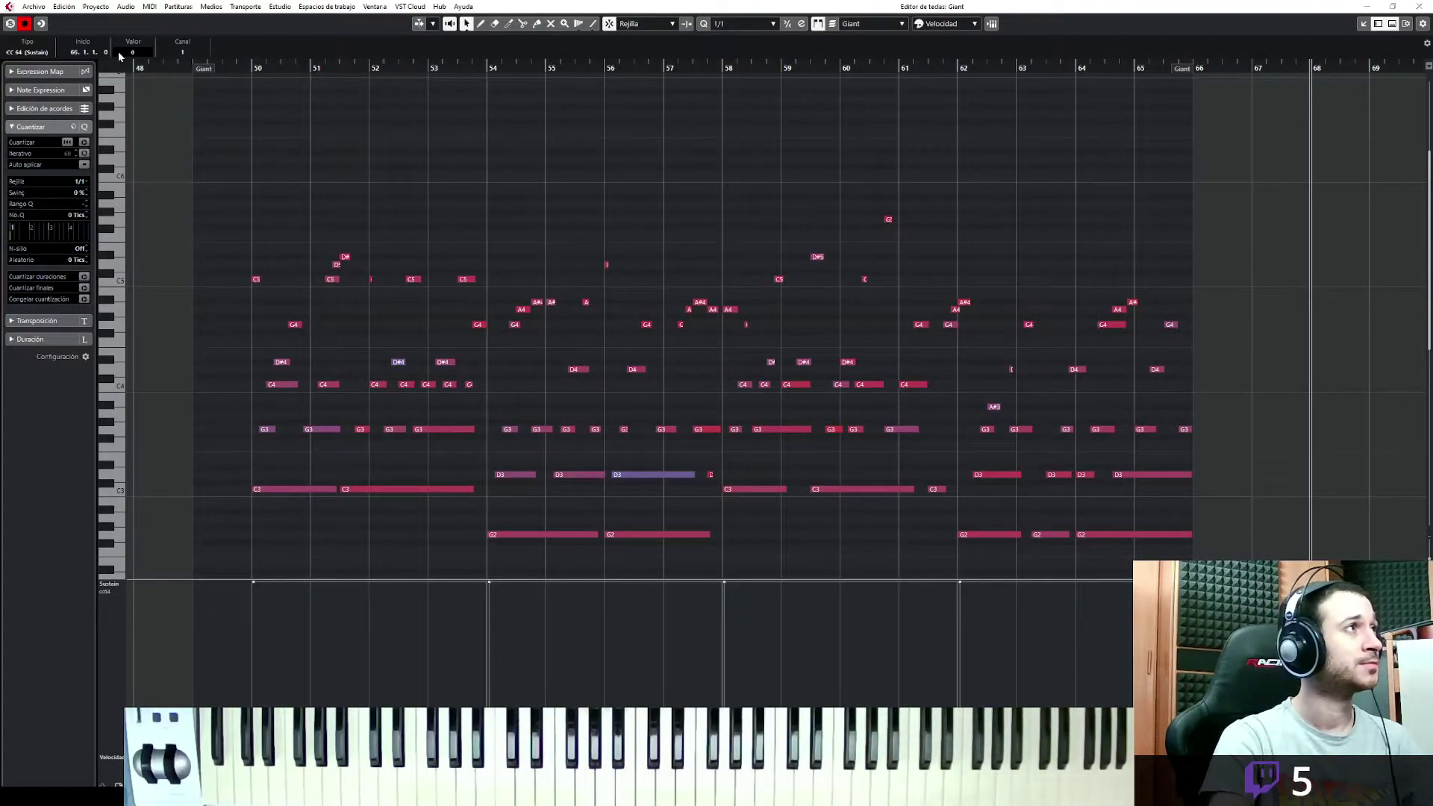
Close the key editor and move the second Giant piano take so it starts at bar 65
{"action": "left_click", "coordinate": [1363, 23]}
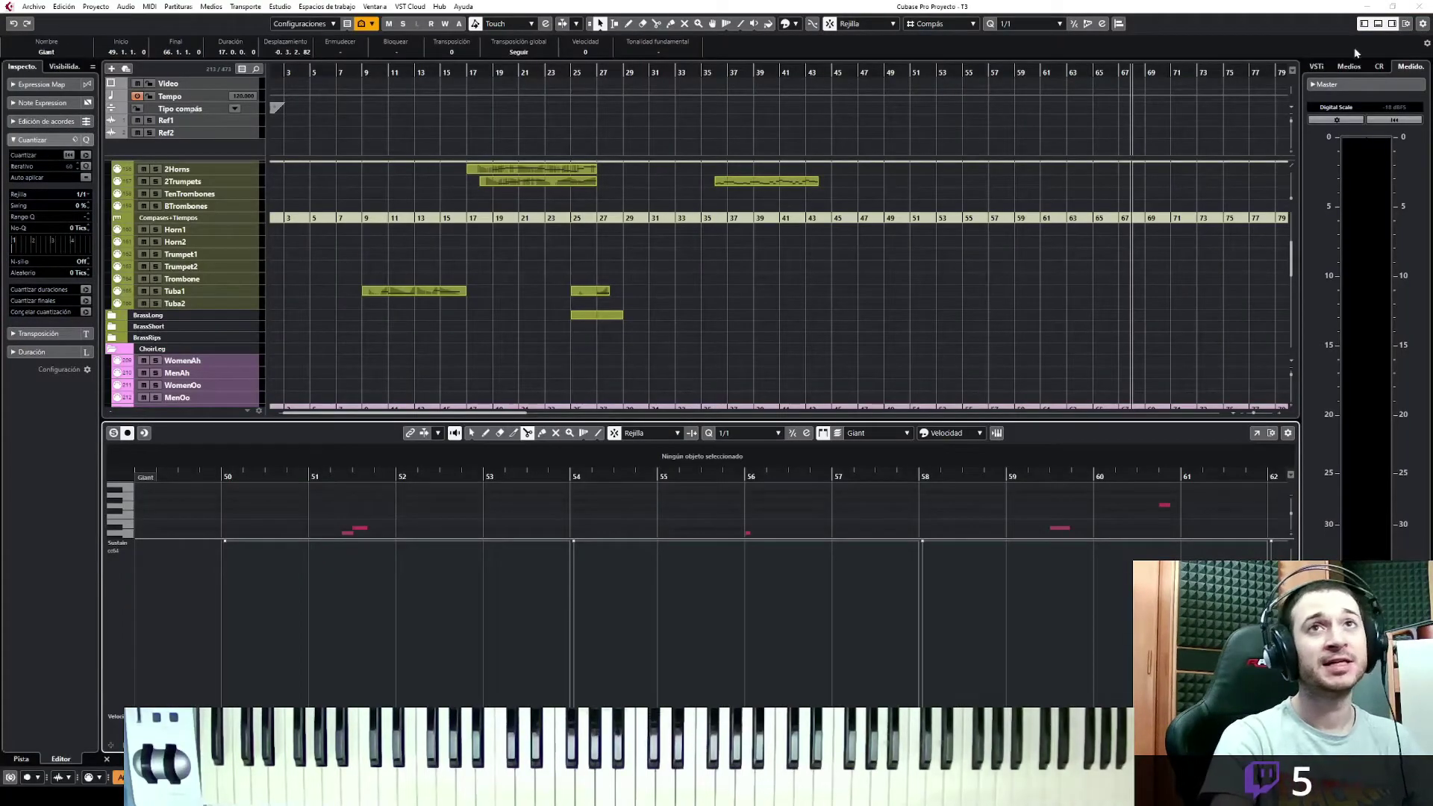
{"action": "key", "text": "ctrl+e"}
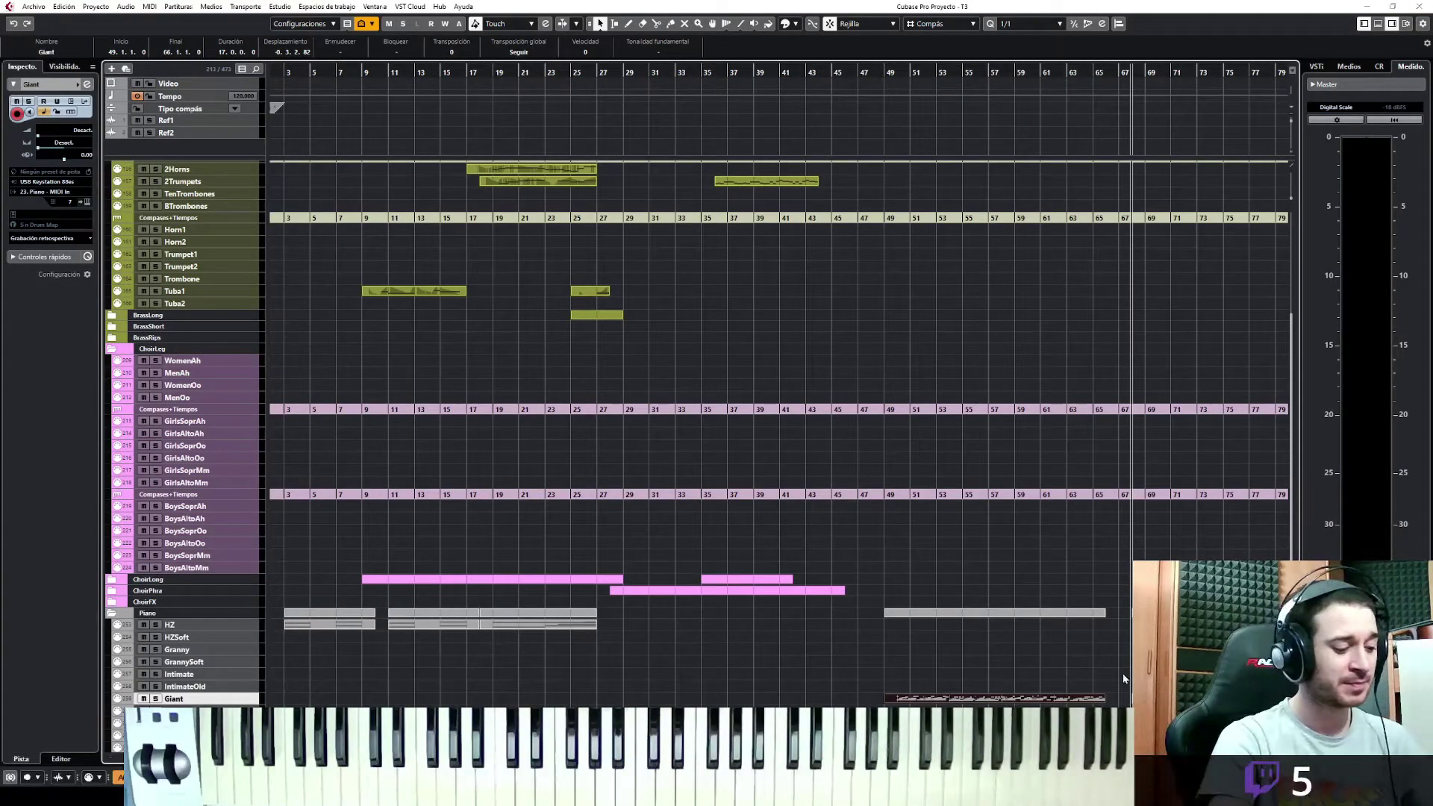
{"action": "key", "text": "h"}
{"action": "key", "text": "h"}
{"action": "key", "text": "h"}
{"action": "left_click", "coordinate": [868, 701]}
{"action": "left_click_drag", "start_coordinate": [868, 701], "coordinate": [750, 701]}
{"action": "key", "text": "g"}
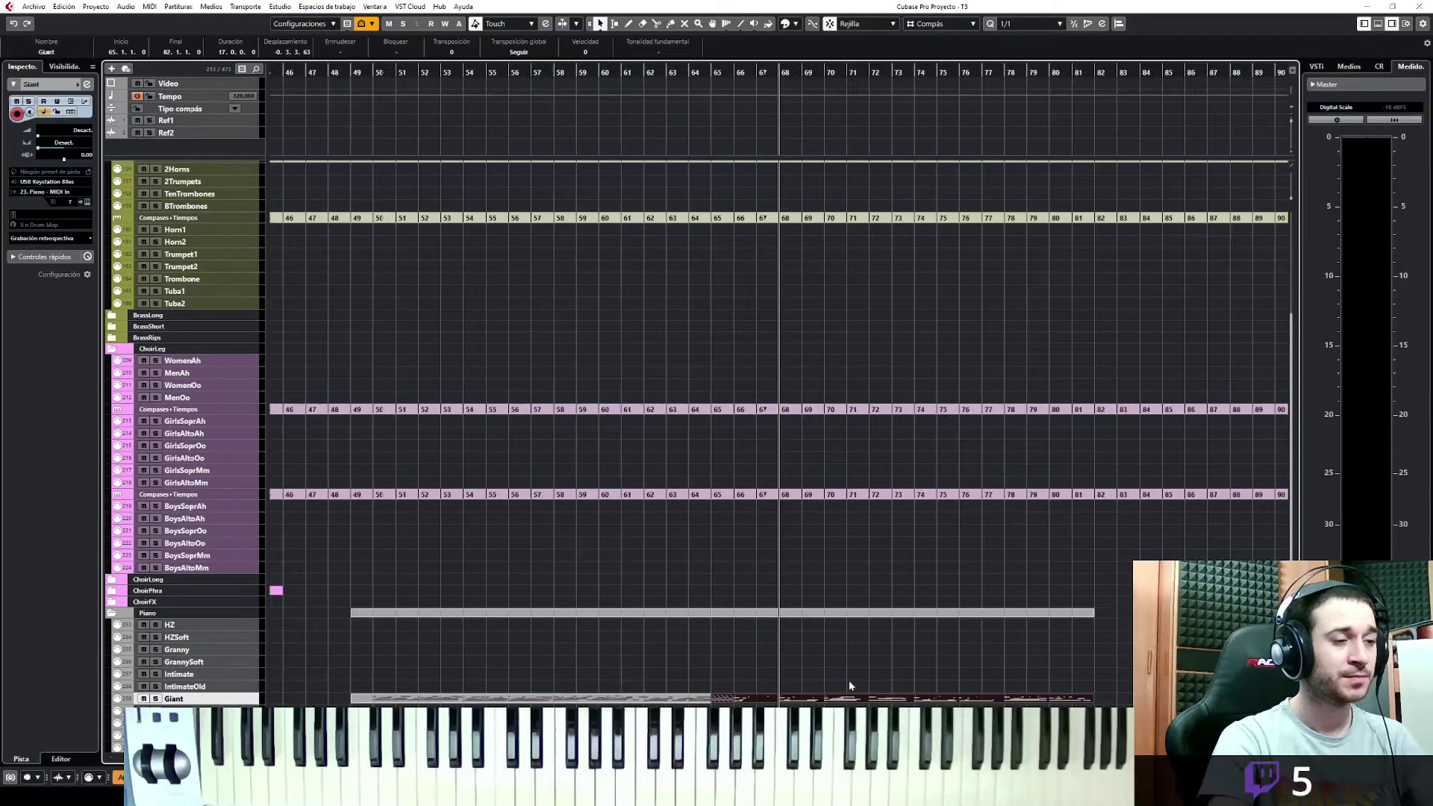
Join the two Giant piano takes into one continuous event spanning bars 49–82 with the Glue tool
{"action": "key", "text": "g"}
{"action": "key", "text": "8"}
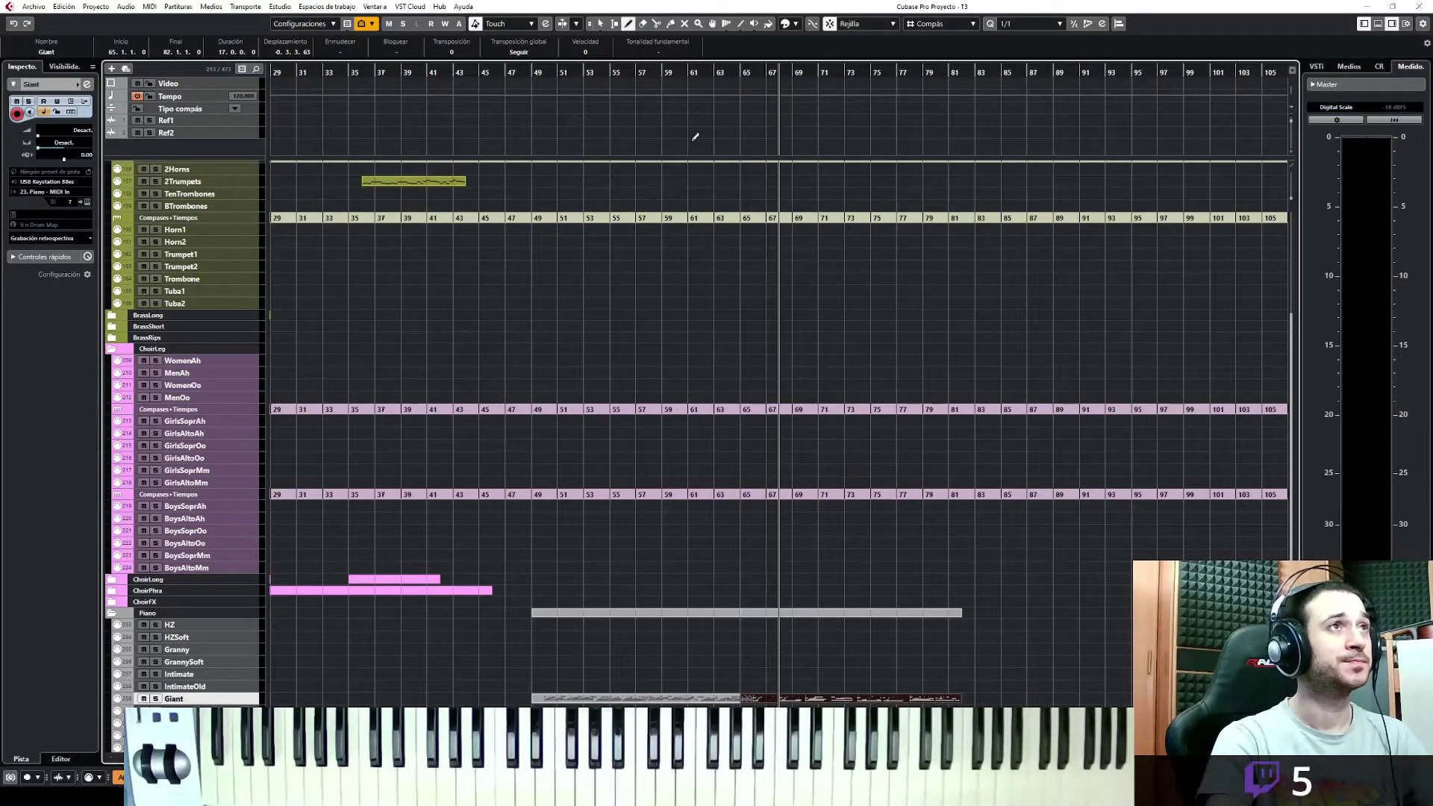
{"action": "left_click", "coordinate": [741, 657]}
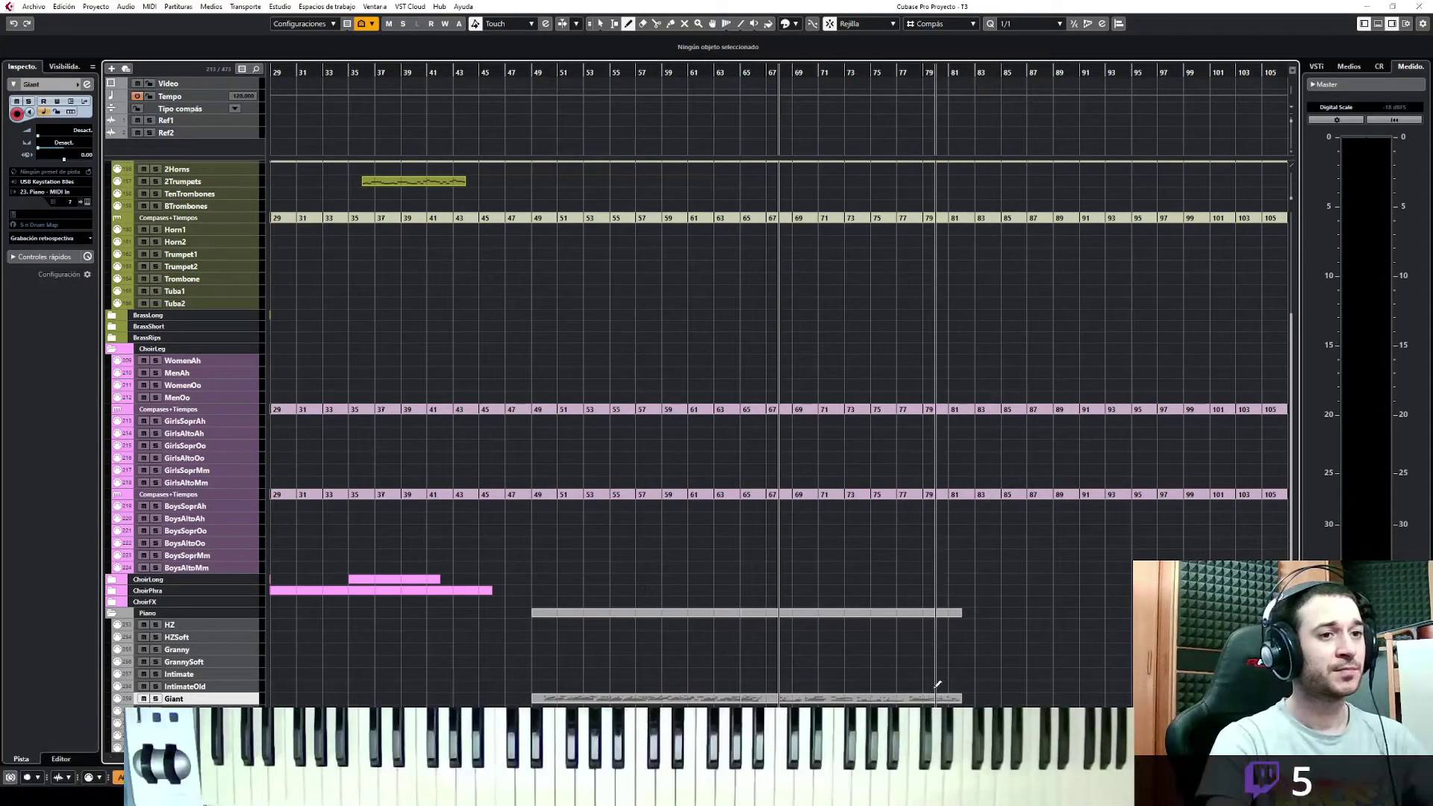
{"action": "left_click", "coordinate": [740, 698]}
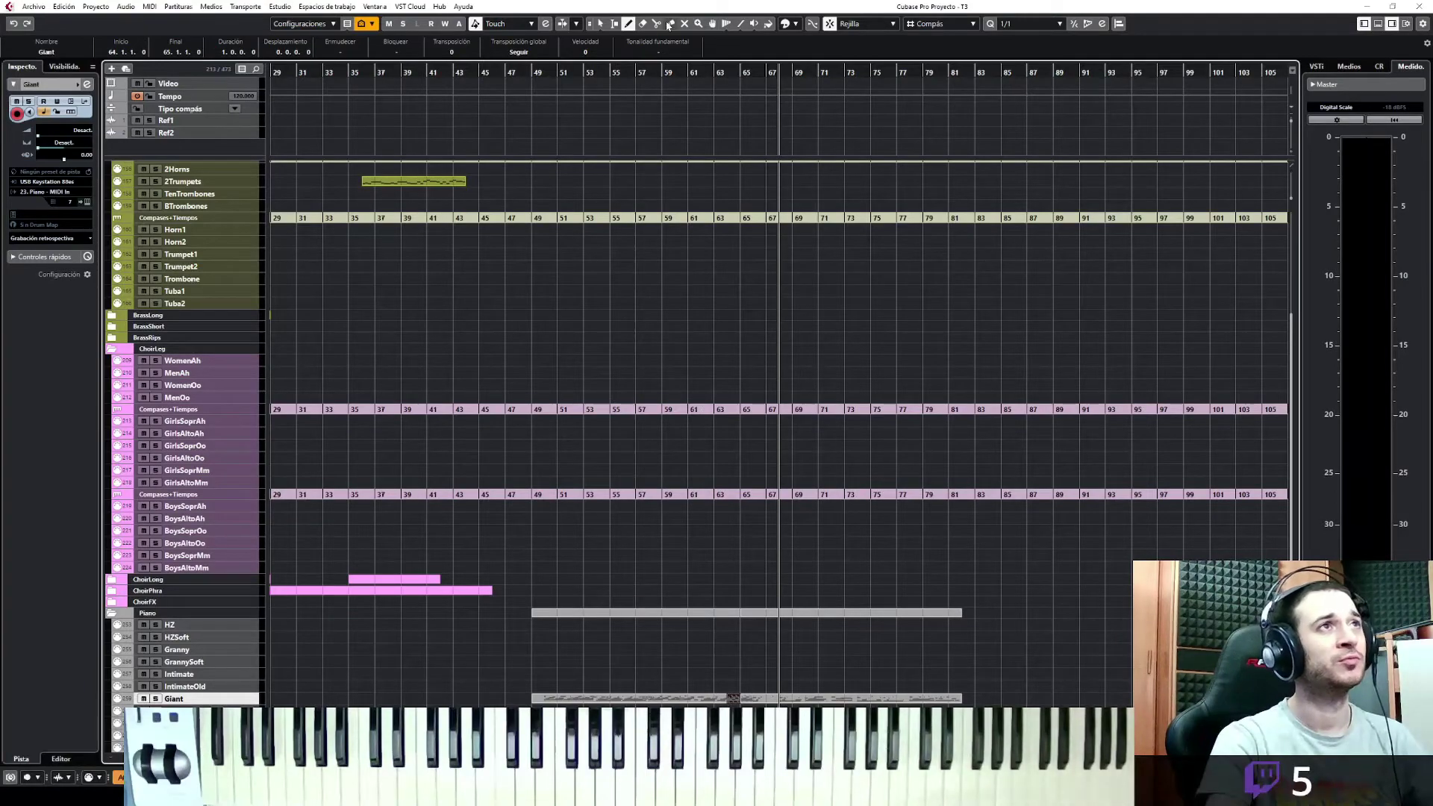
{"action": "left_click", "coordinate": [743, 694]}
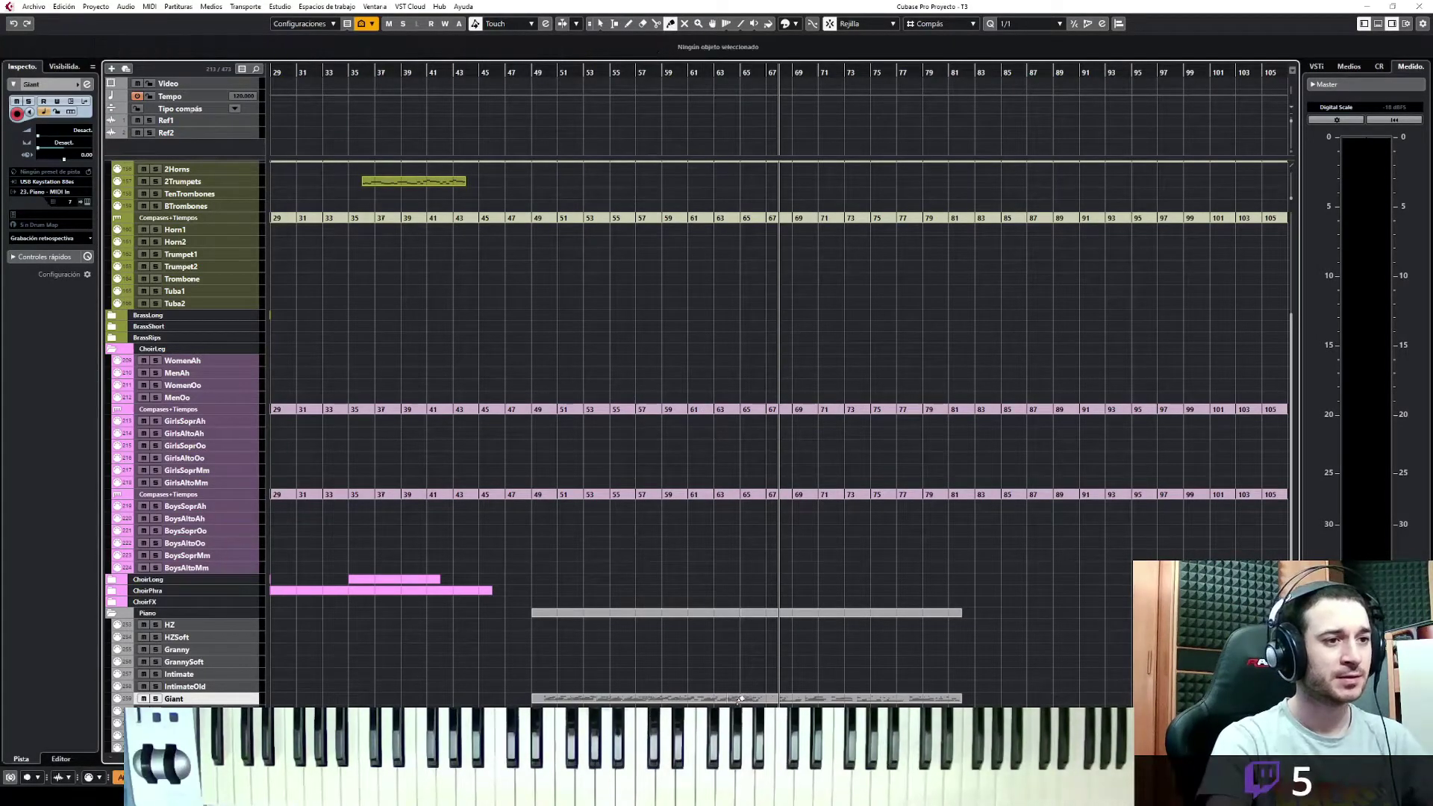
{"action": "key", "text": "1"}
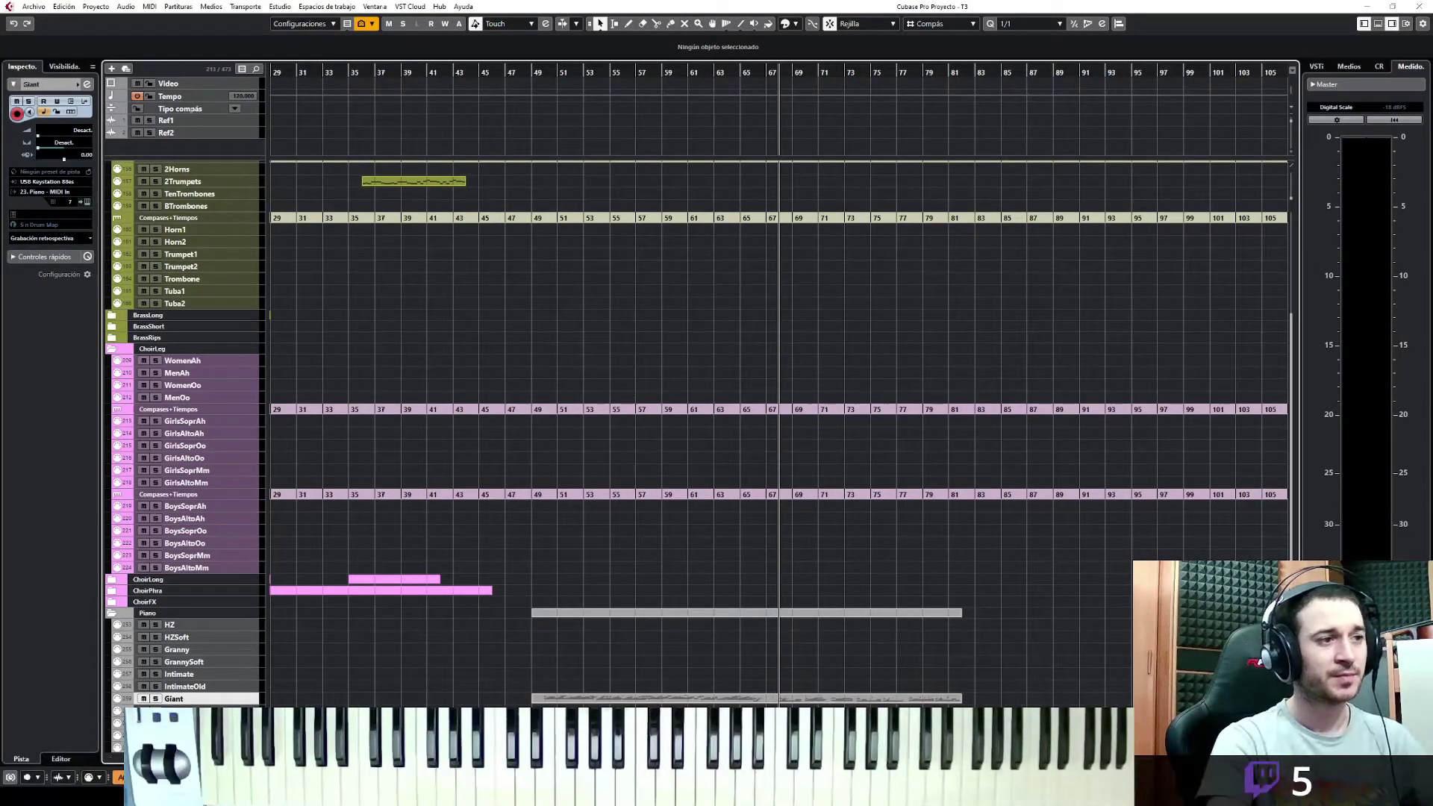
Play the arrangement from bar 41 and move the joined Giant piano event to start at bar 43
{"action": "scroll", "coordinate": [593, 507], "scroll_direction": "up", "scroll_amount": 3}
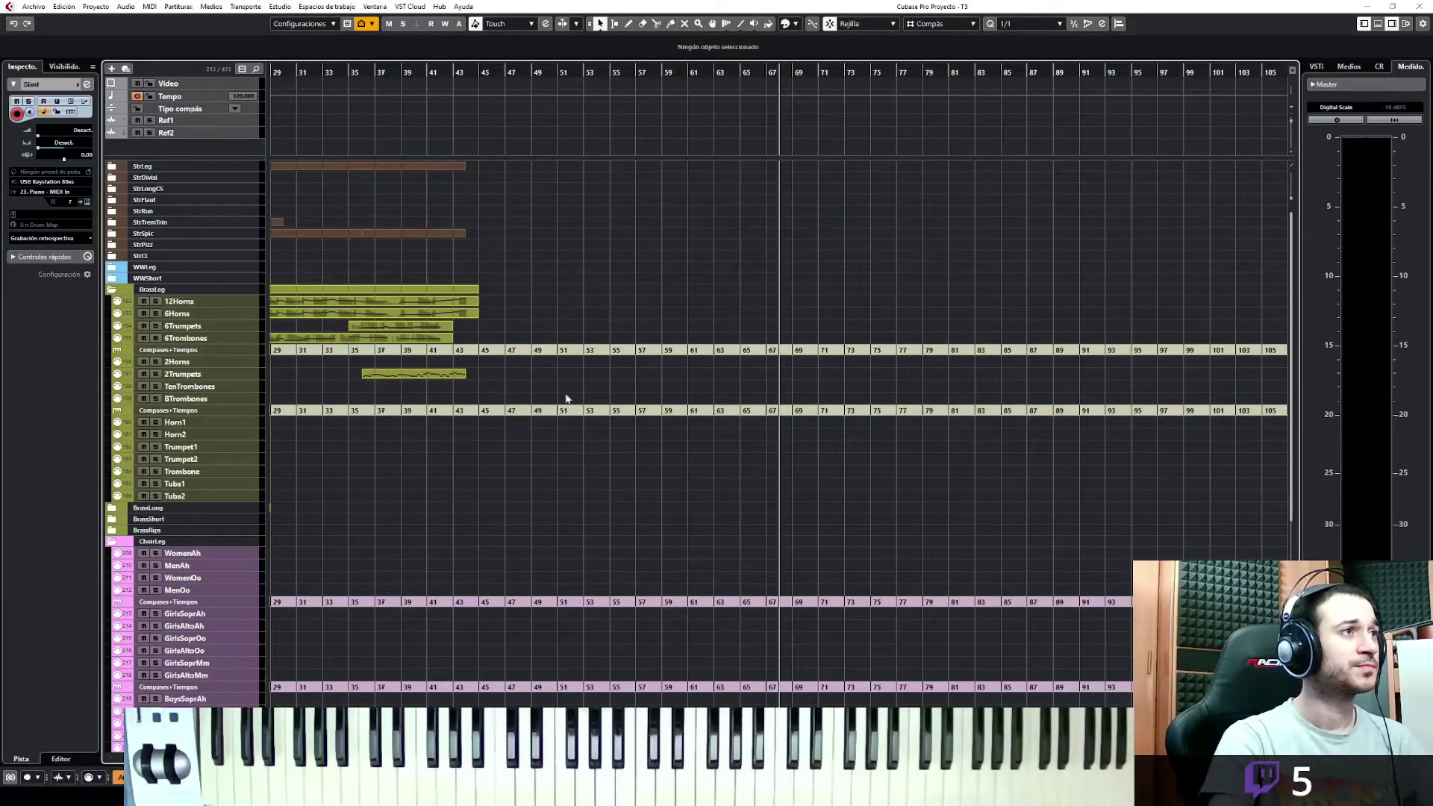
{"action": "left_click", "coordinate": [427, 72]}
{"action": "key", "text": "space"}
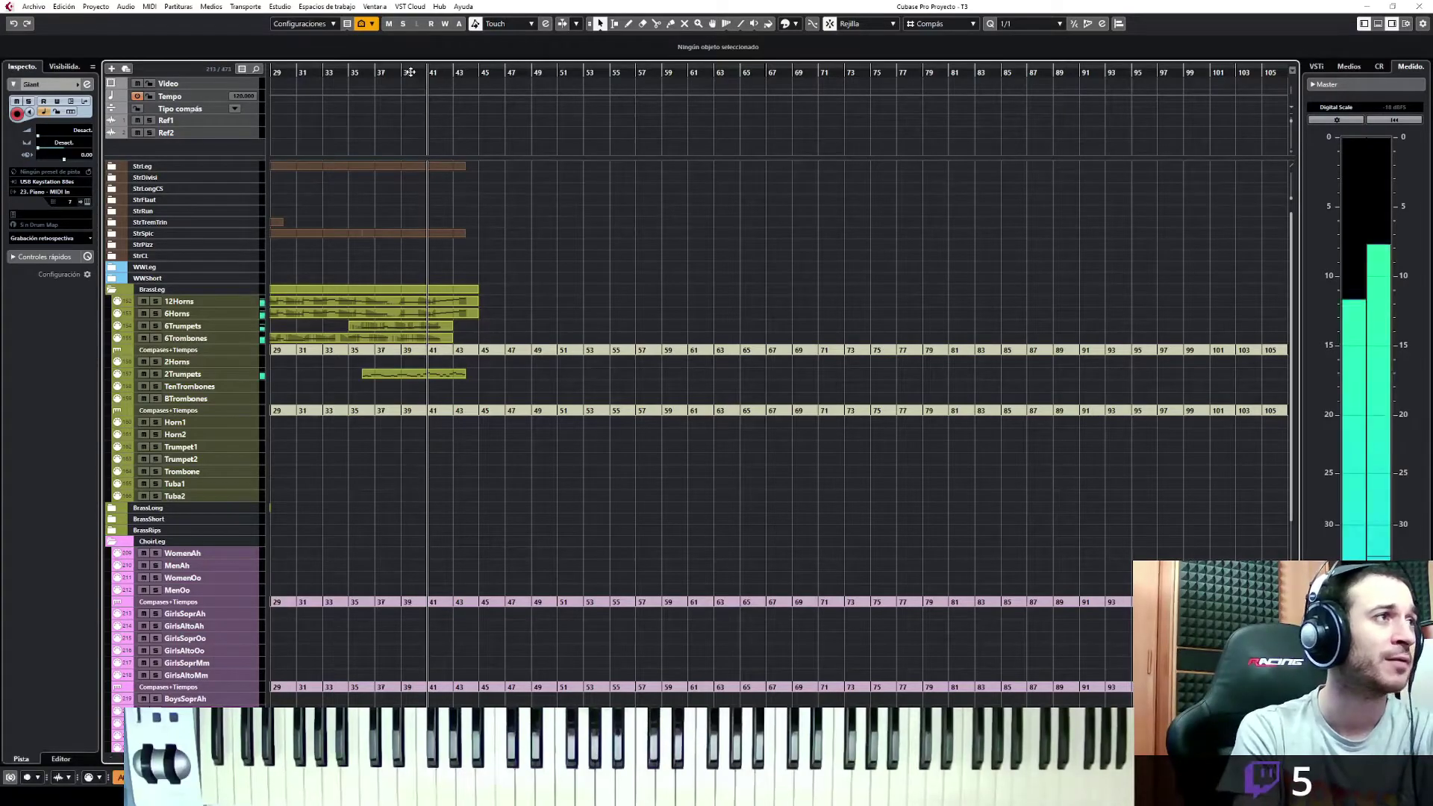
{"action": "scroll", "coordinate": [590, 430], "scroll_direction": "down", "scroll_amount": 5}
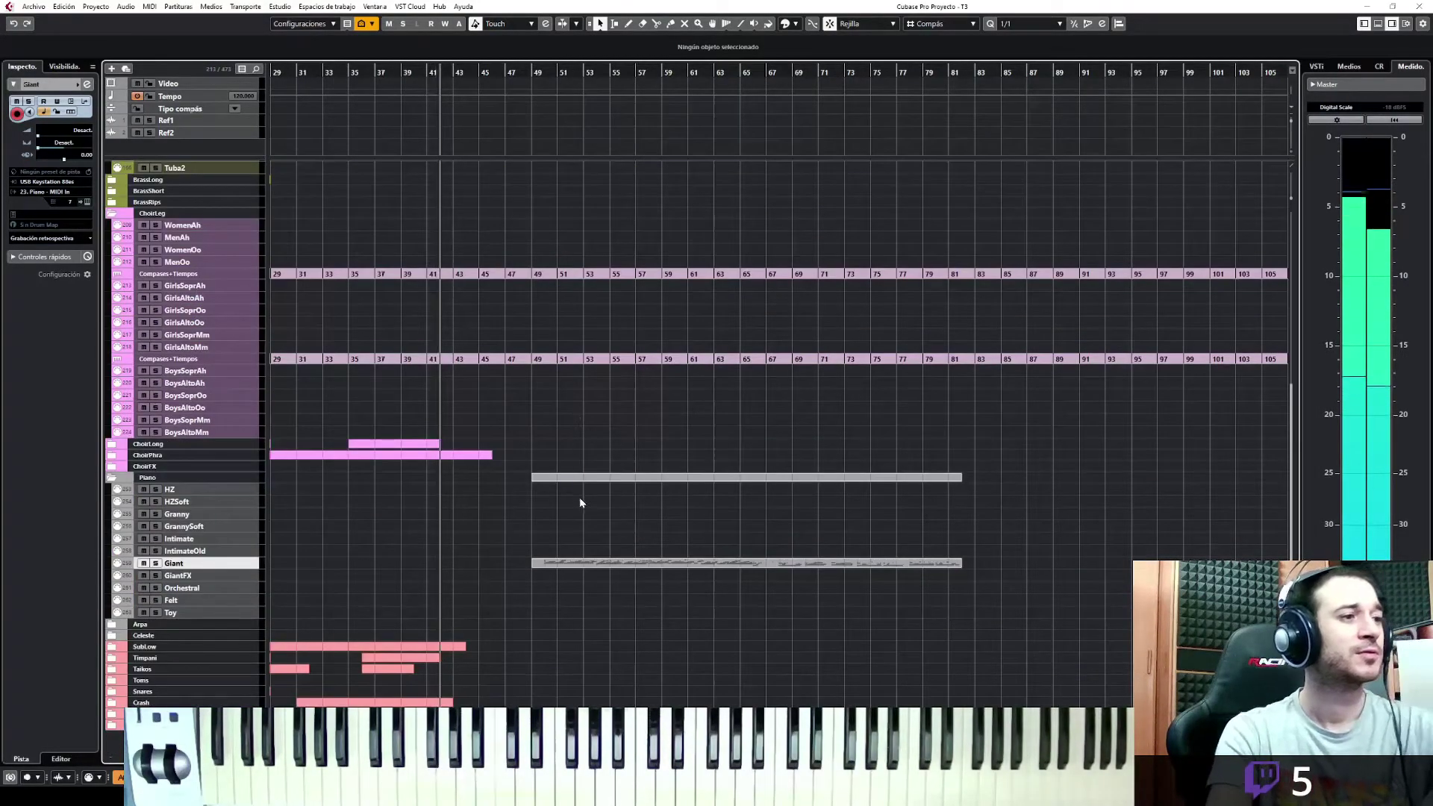
{"action": "key", "text": "h"}
{"action": "key", "text": "h"}
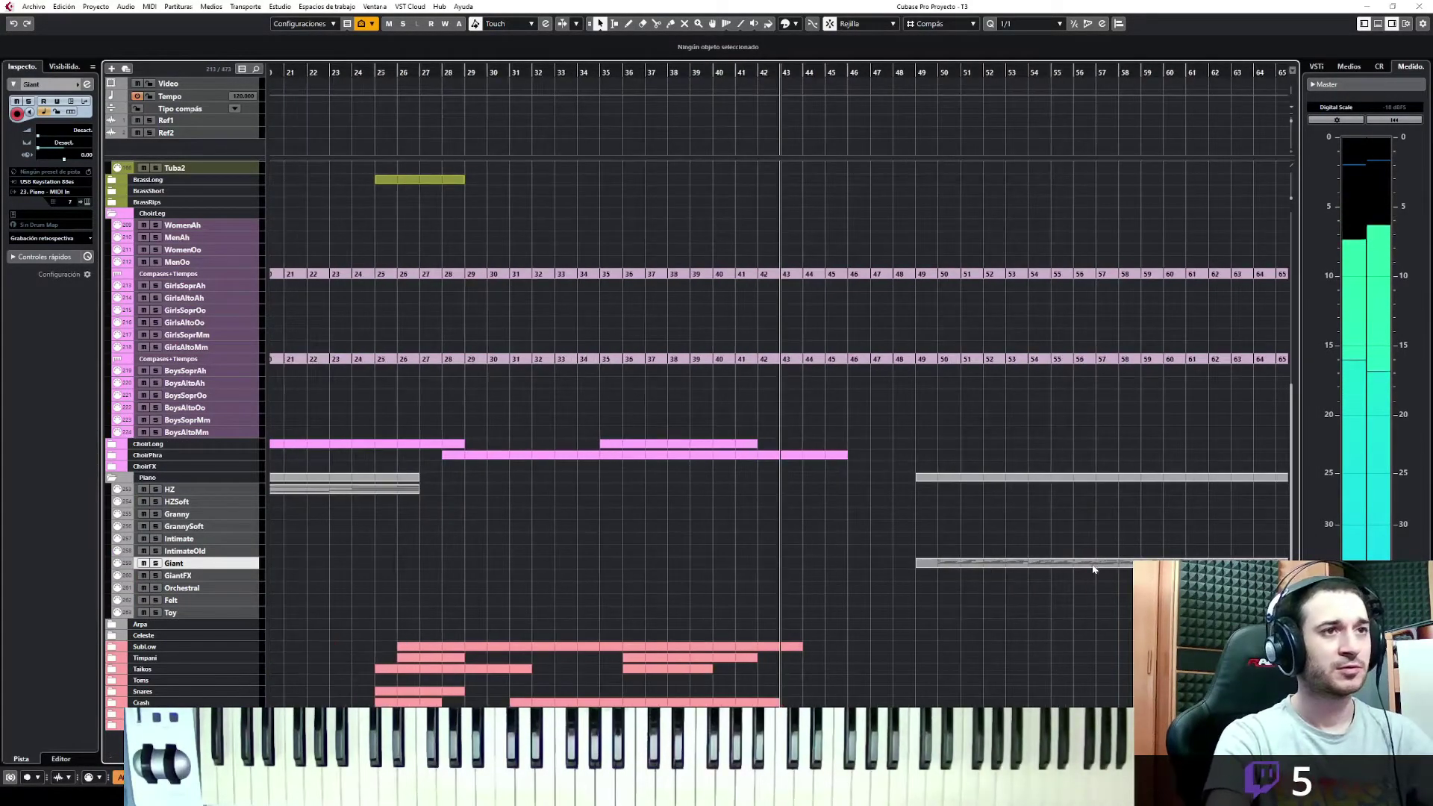
{"action": "left_click_drag", "start_coordinate": [1068, 565], "coordinate": [912, 570]}
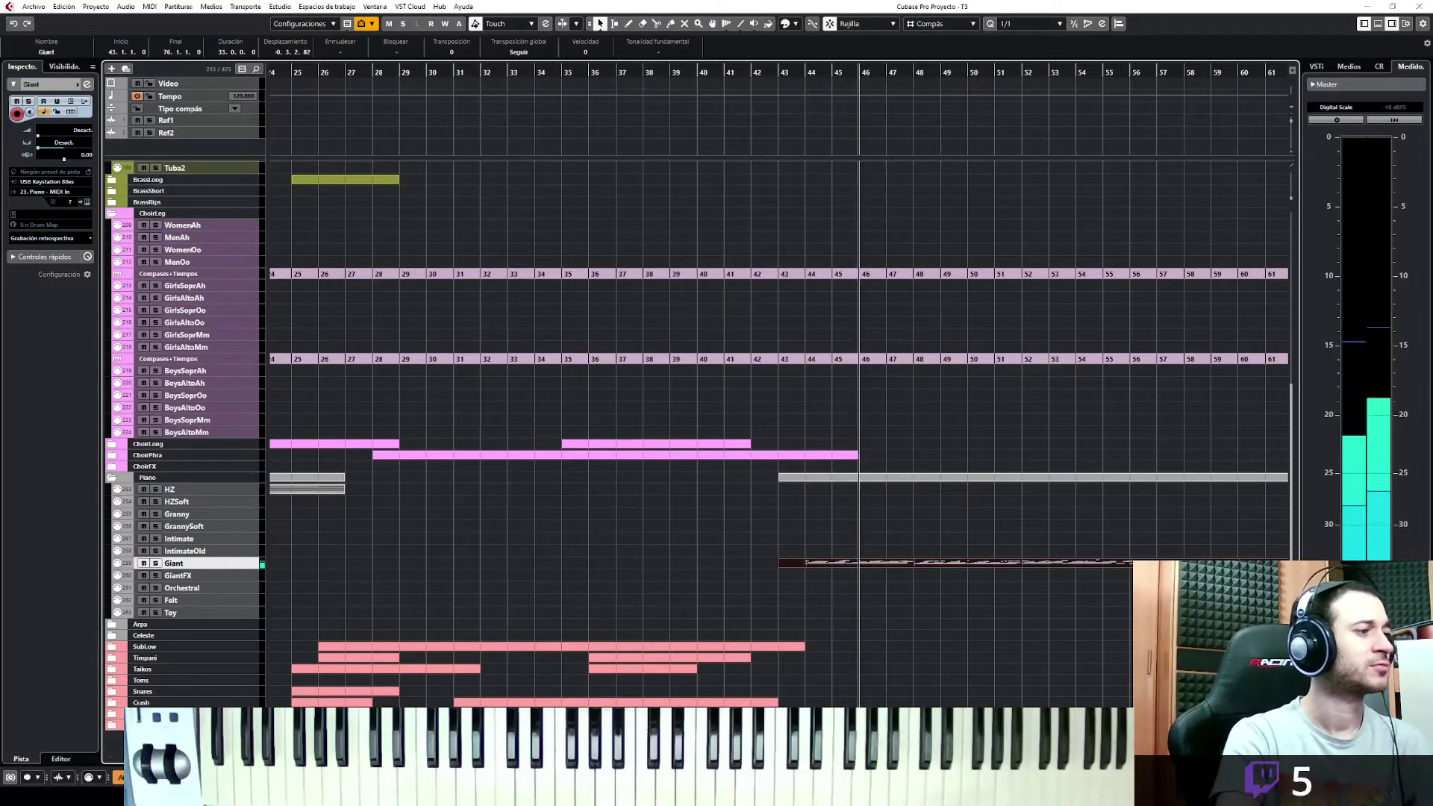
{"action": "key", "text": "space"}
{"action": "scroll", "coordinate": [343, 703], "scroll_direction": "down", "scroll_amount": 1}
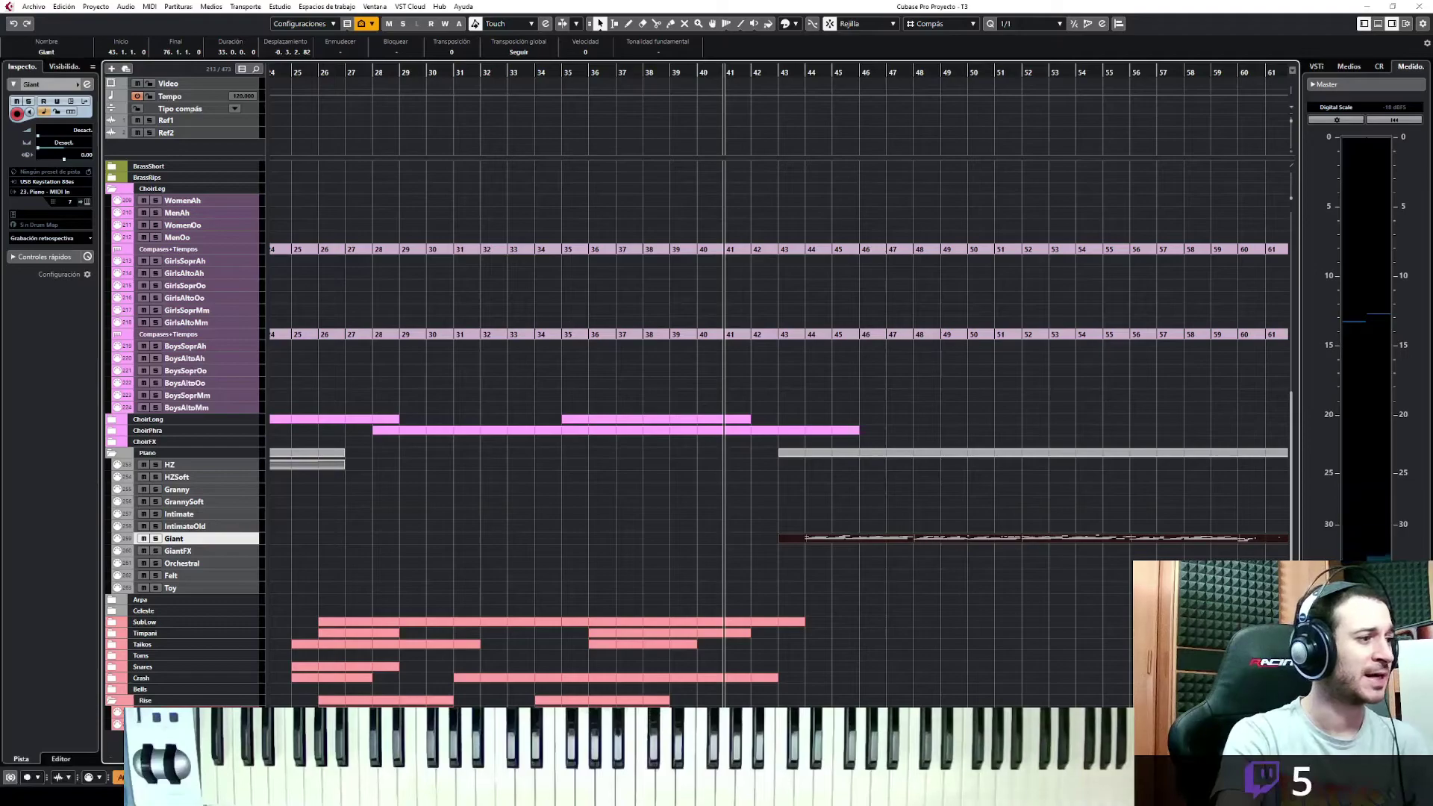
Select the Rise2 track, perform a riser during playback and insert it as a retrospective recording across bars 42–48
{"action": "left_click", "coordinate": [186, 713]}
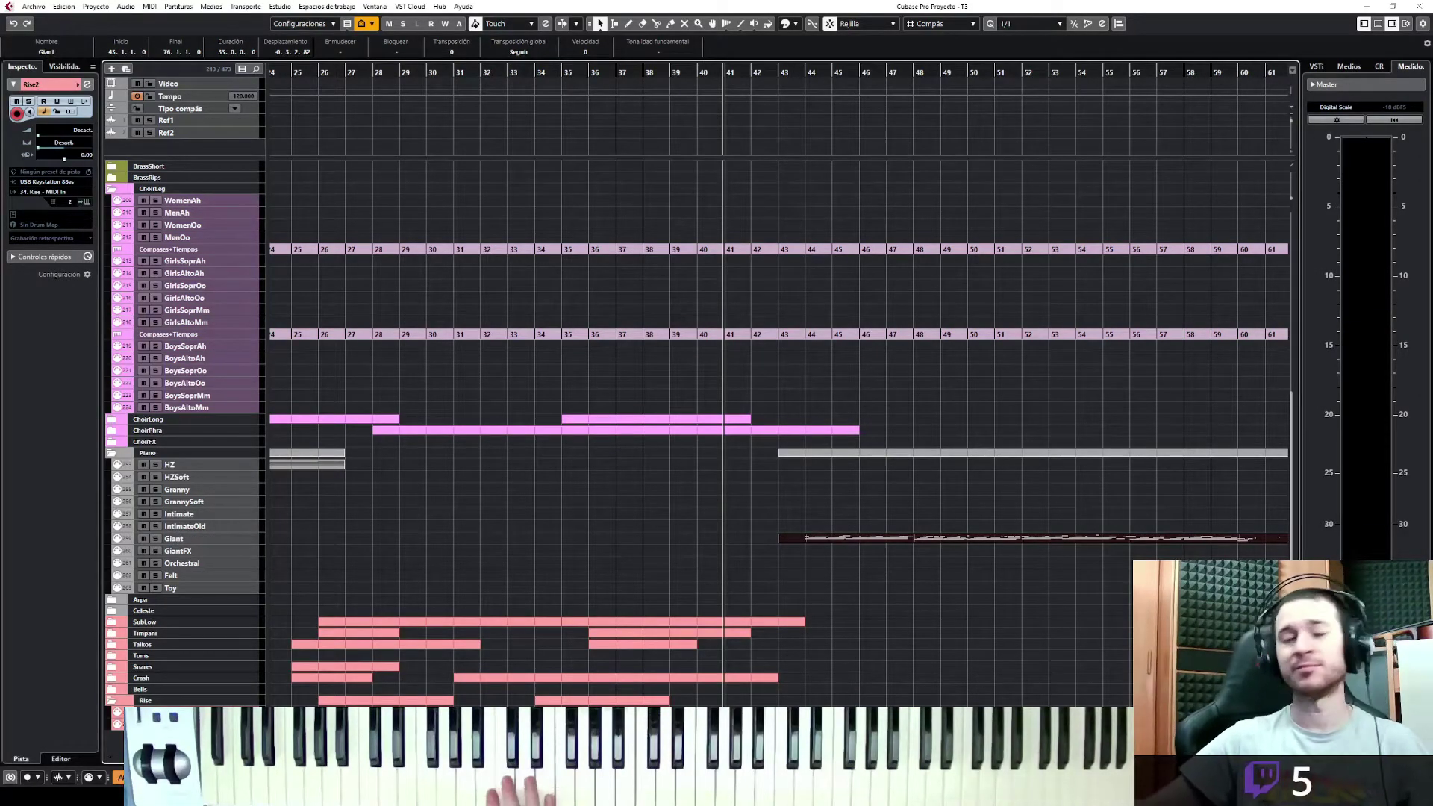
{"action": "key", "text": "space"}
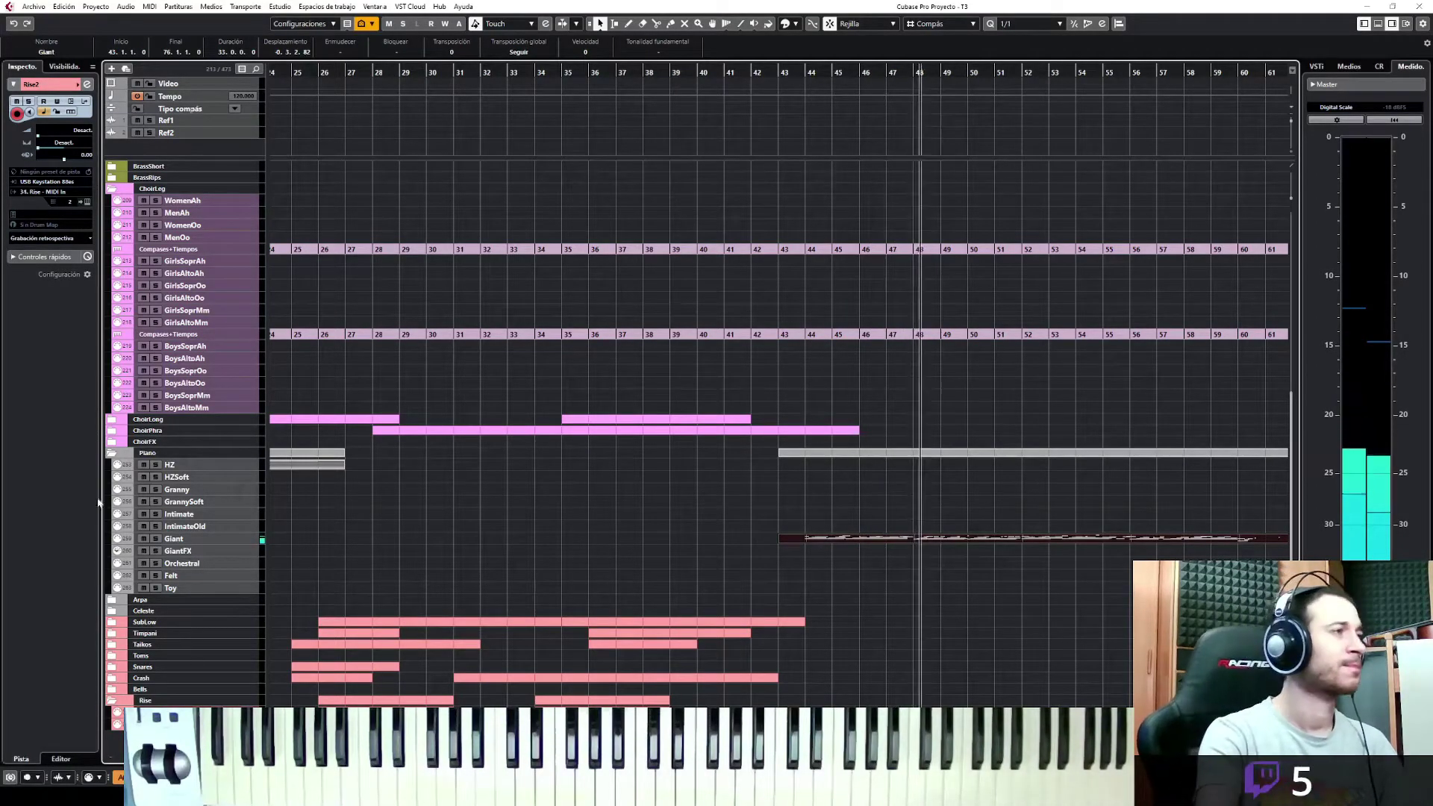
{"action": "left_click", "coordinate": [71, 237]}
{"action": "left_click", "coordinate": [45, 250]}
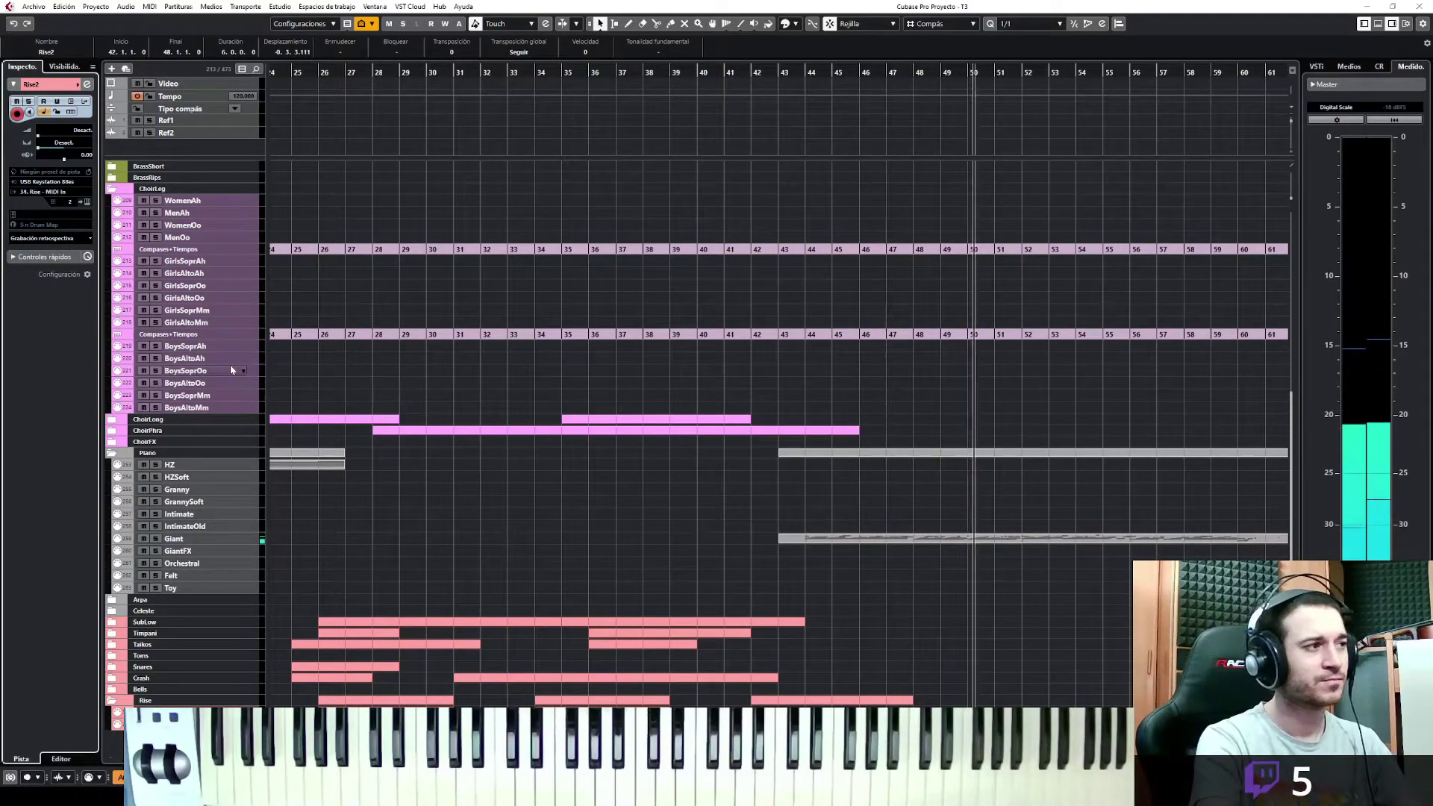
Expand the StrLeg folder and select the Violins1 track to try a violin line over the playback
{"action": "scroll", "coordinate": [584, 455], "scroll_direction": "up", "scroll_amount": 10}
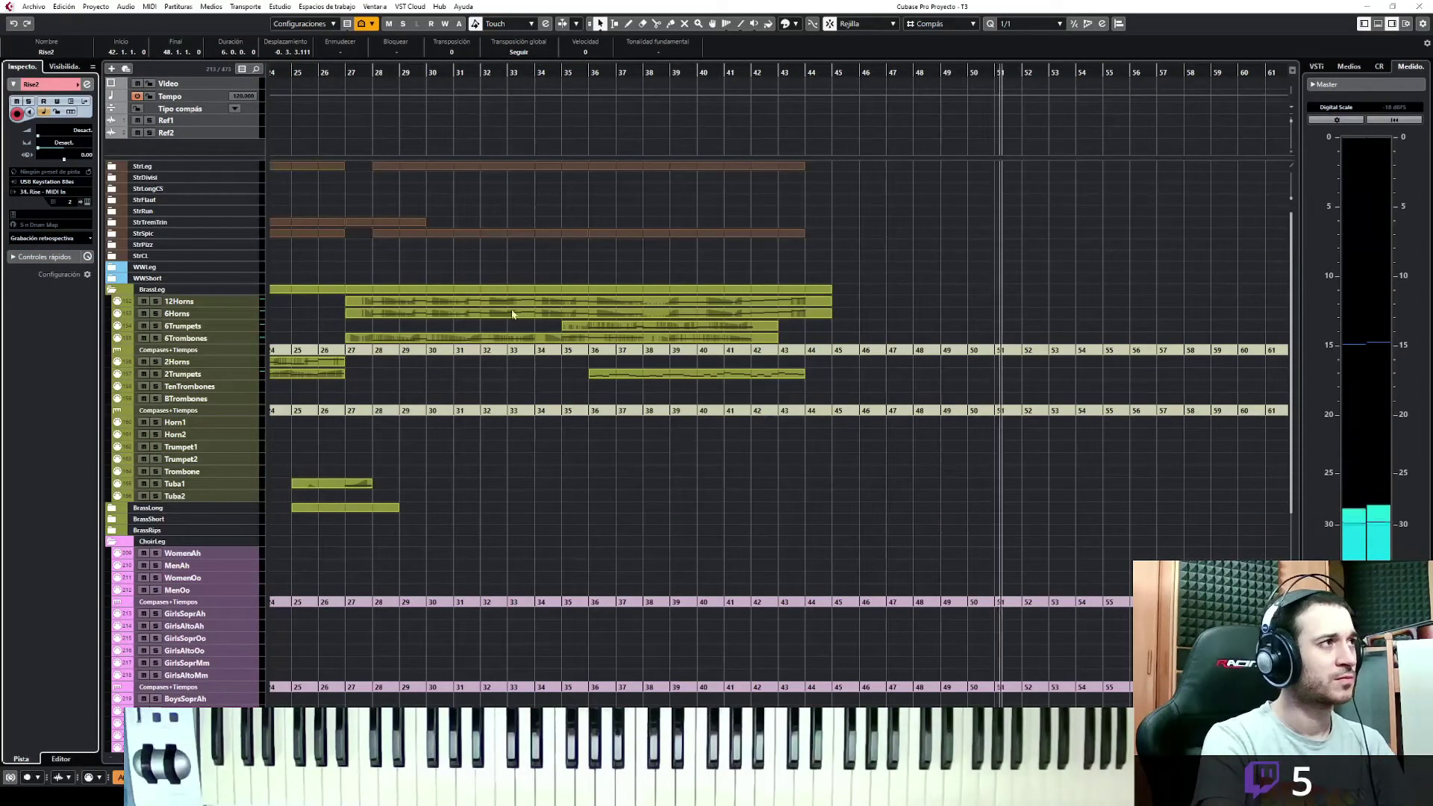
{"action": "key", "text": "space"}
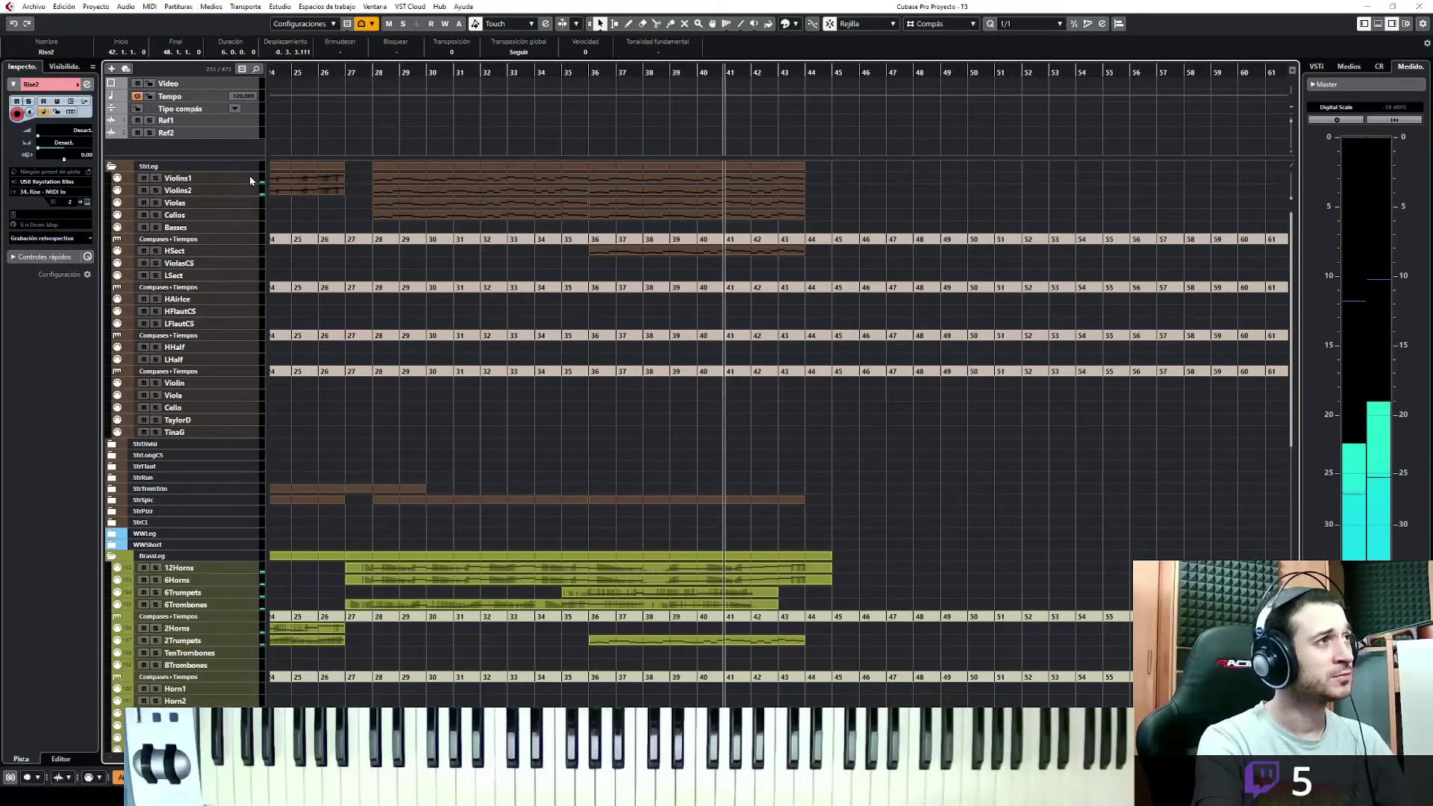
{"action": "left_click", "coordinate": [249, 176]}
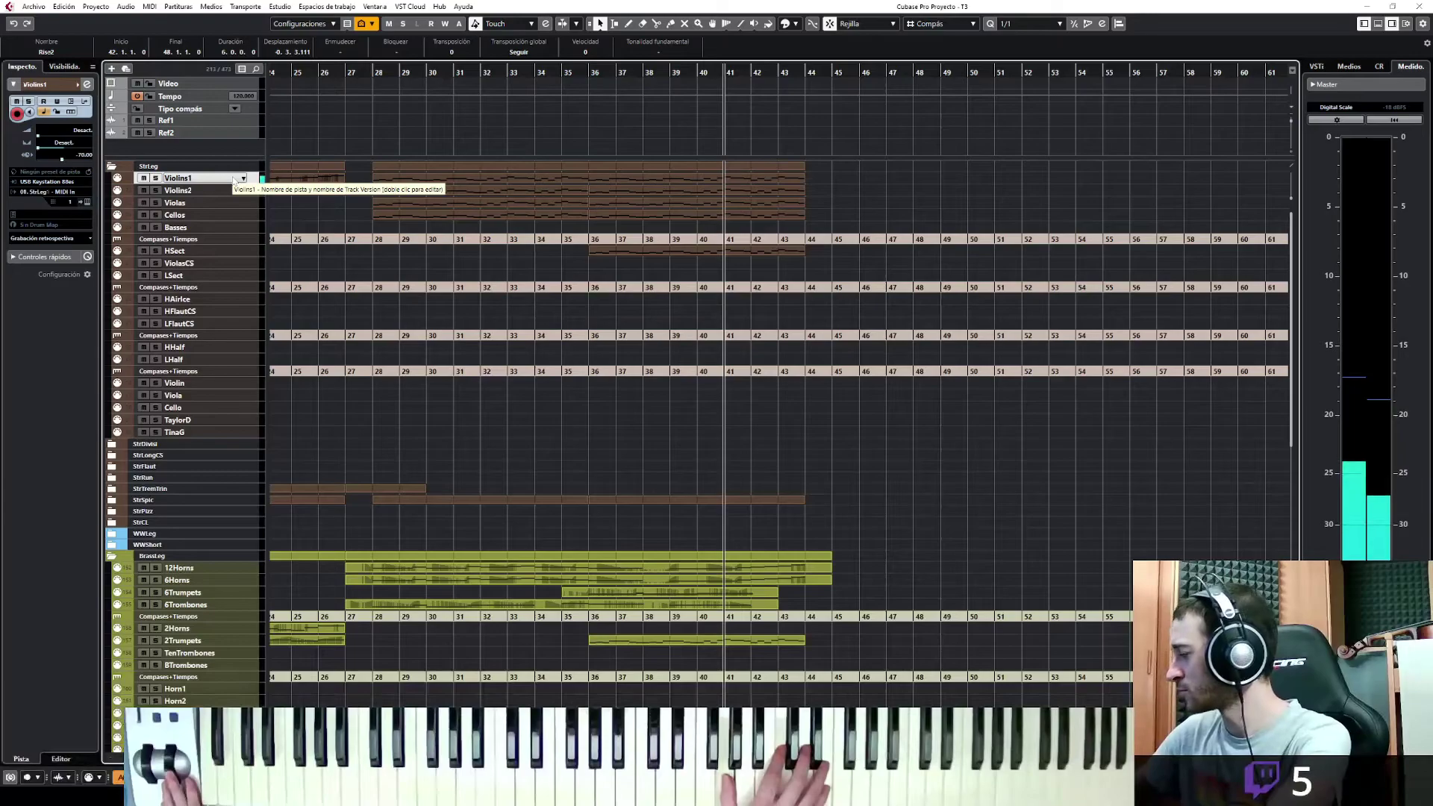
Perform a Violins1 line during playback from bar 57 and insert it as a retrospective recording across bars 58–75
{"action": "key", "text": "g"}
{"action": "scroll", "coordinate": [869, 172], "scroll_direction": "down", "scroll_amount": 10}
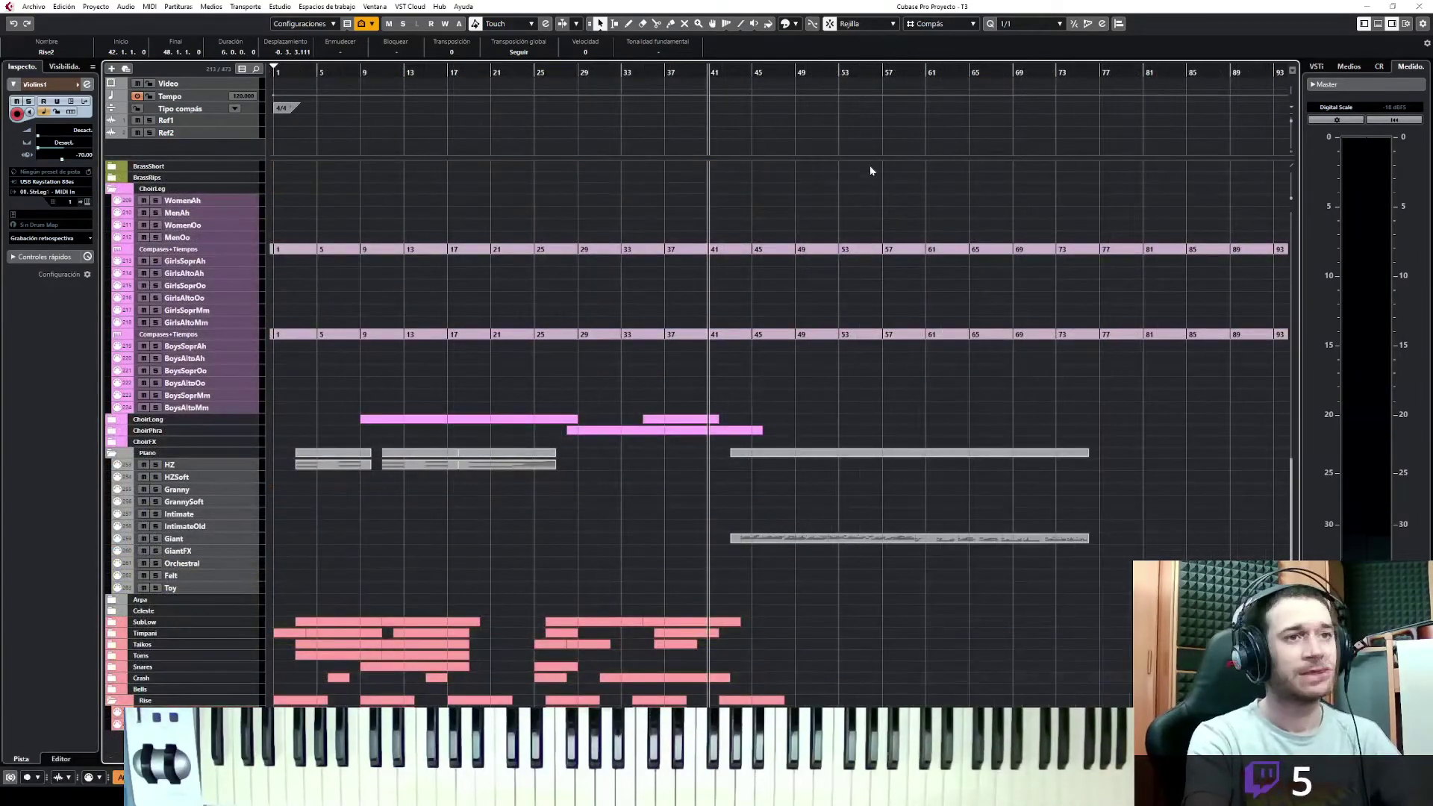
{"action": "left_click", "coordinate": [882, 71]}
{"action": "key", "text": "space"}
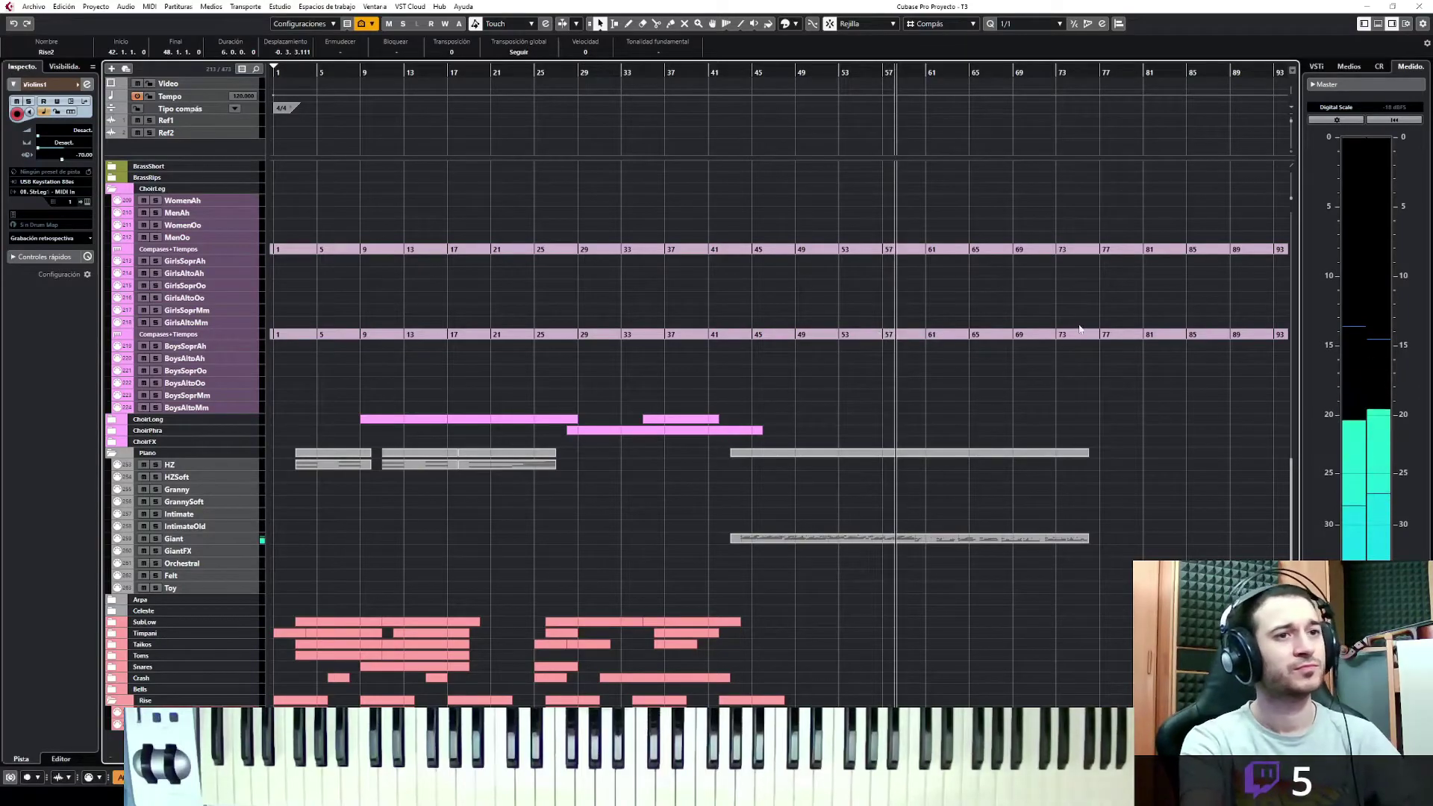
{"action": "scroll", "coordinate": [1064, 463], "scroll_direction": "up", "scroll_amount": 10}
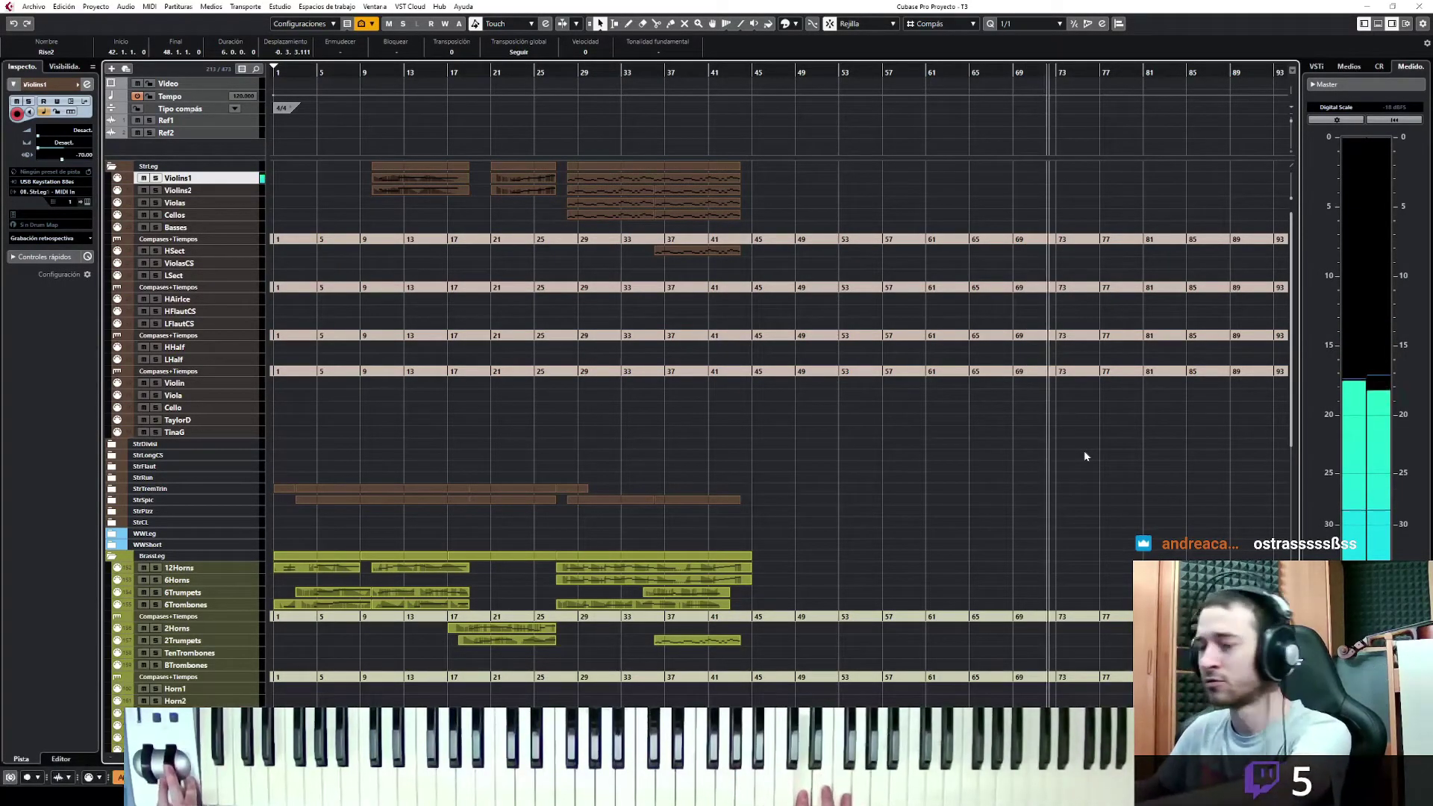
{"action": "key", "text": "space"}
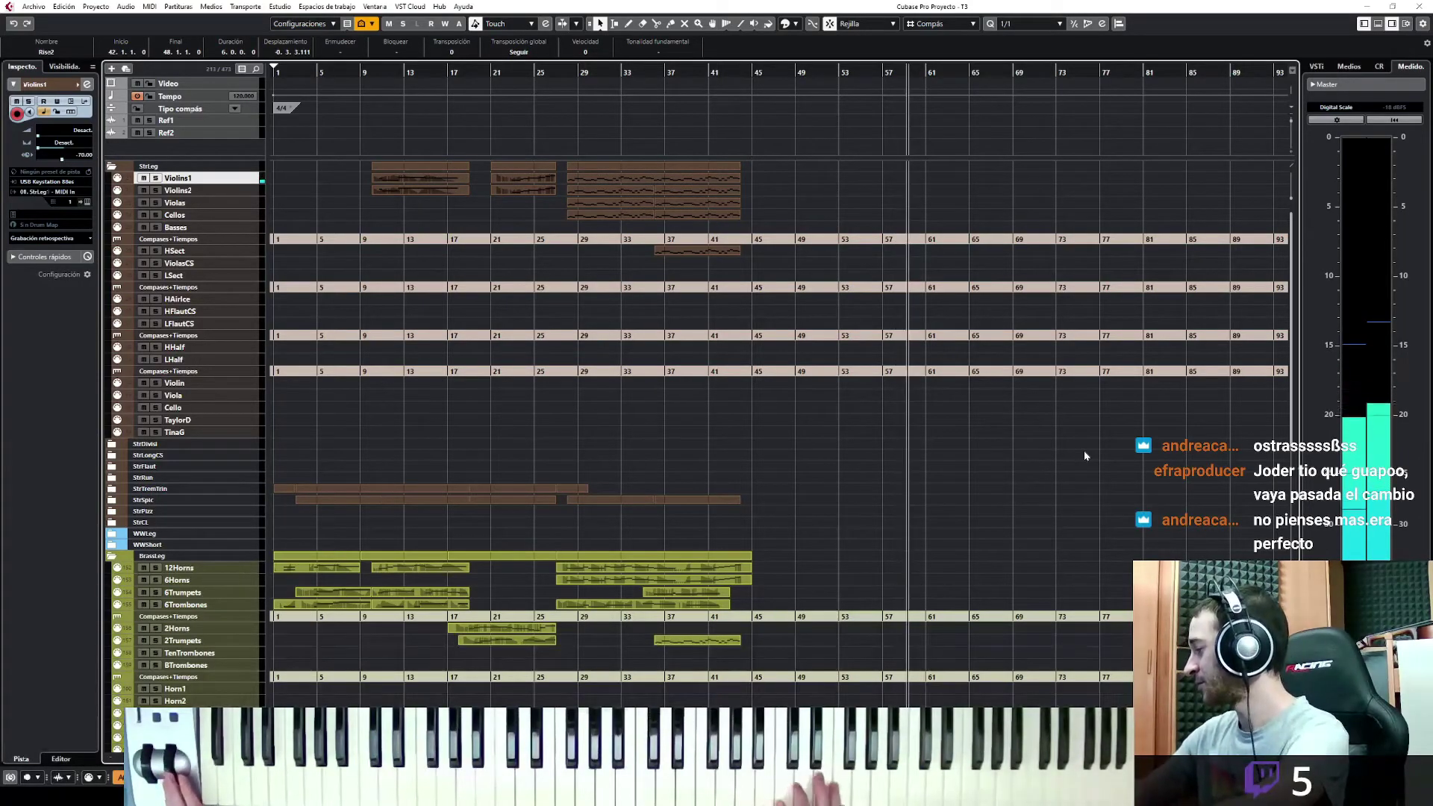
{"action": "key", "text": "space"}
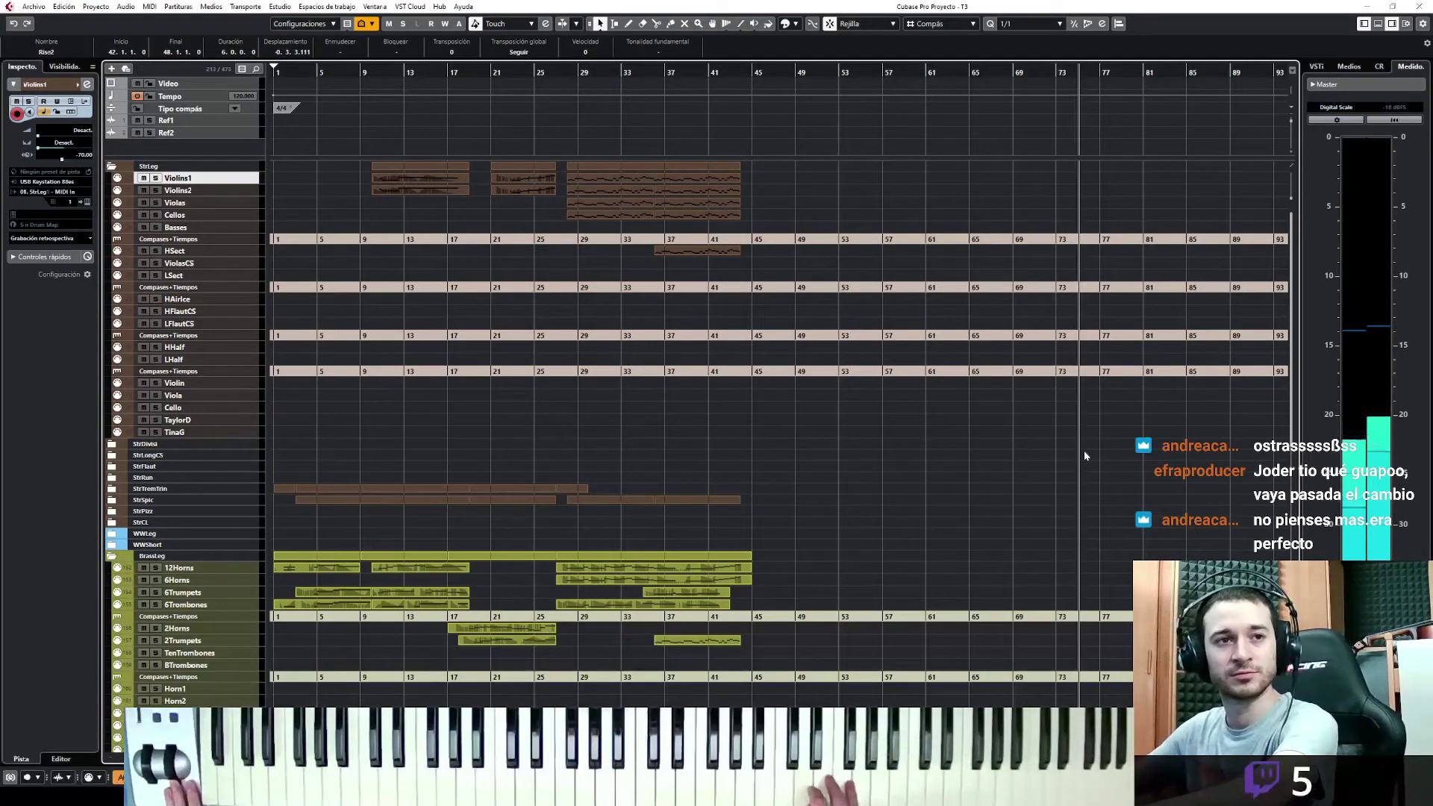
{"action": "key", "text": "space"}
{"action": "left_click", "coordinate": [84, 237]}
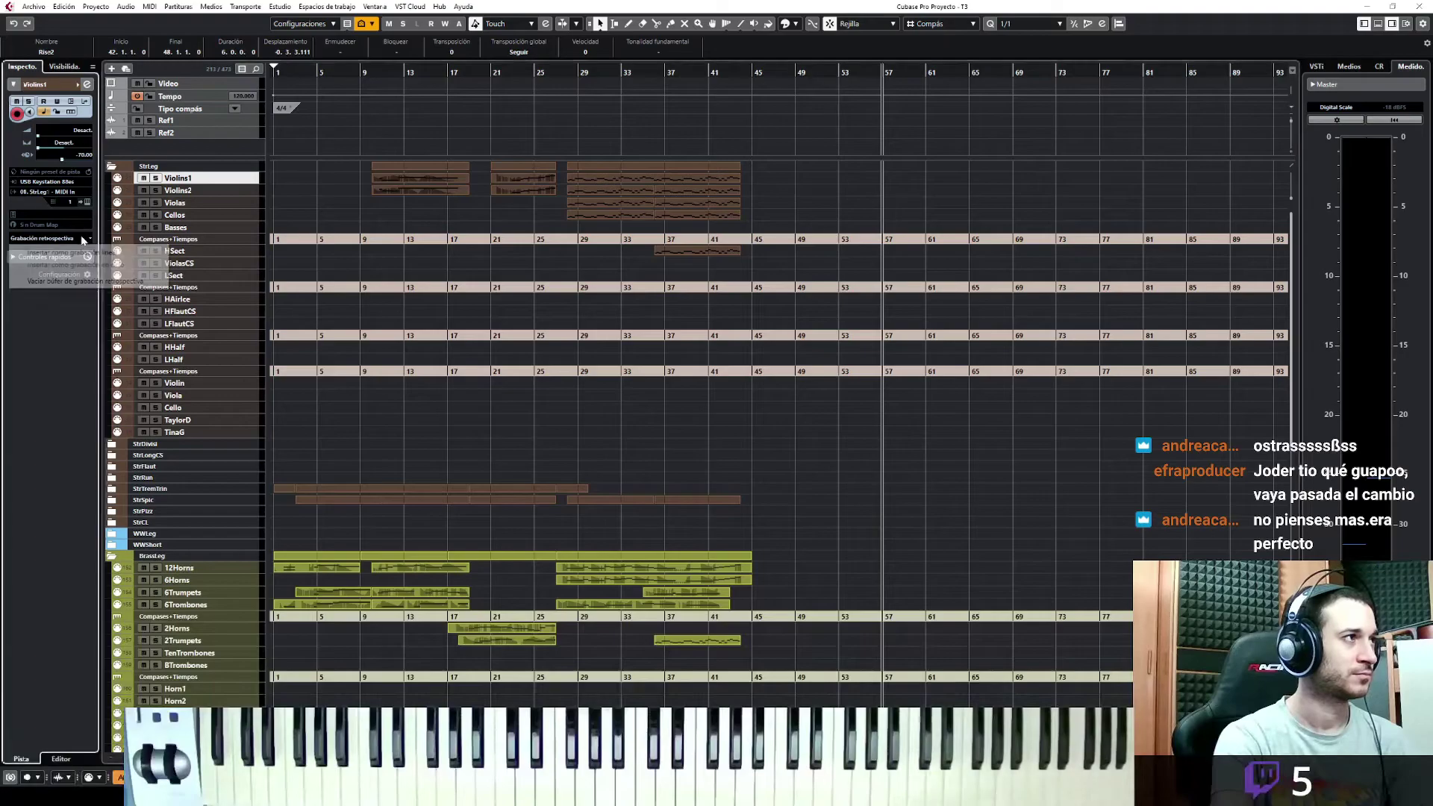
{"action": "left_click", "coordinate": [85, 250]}
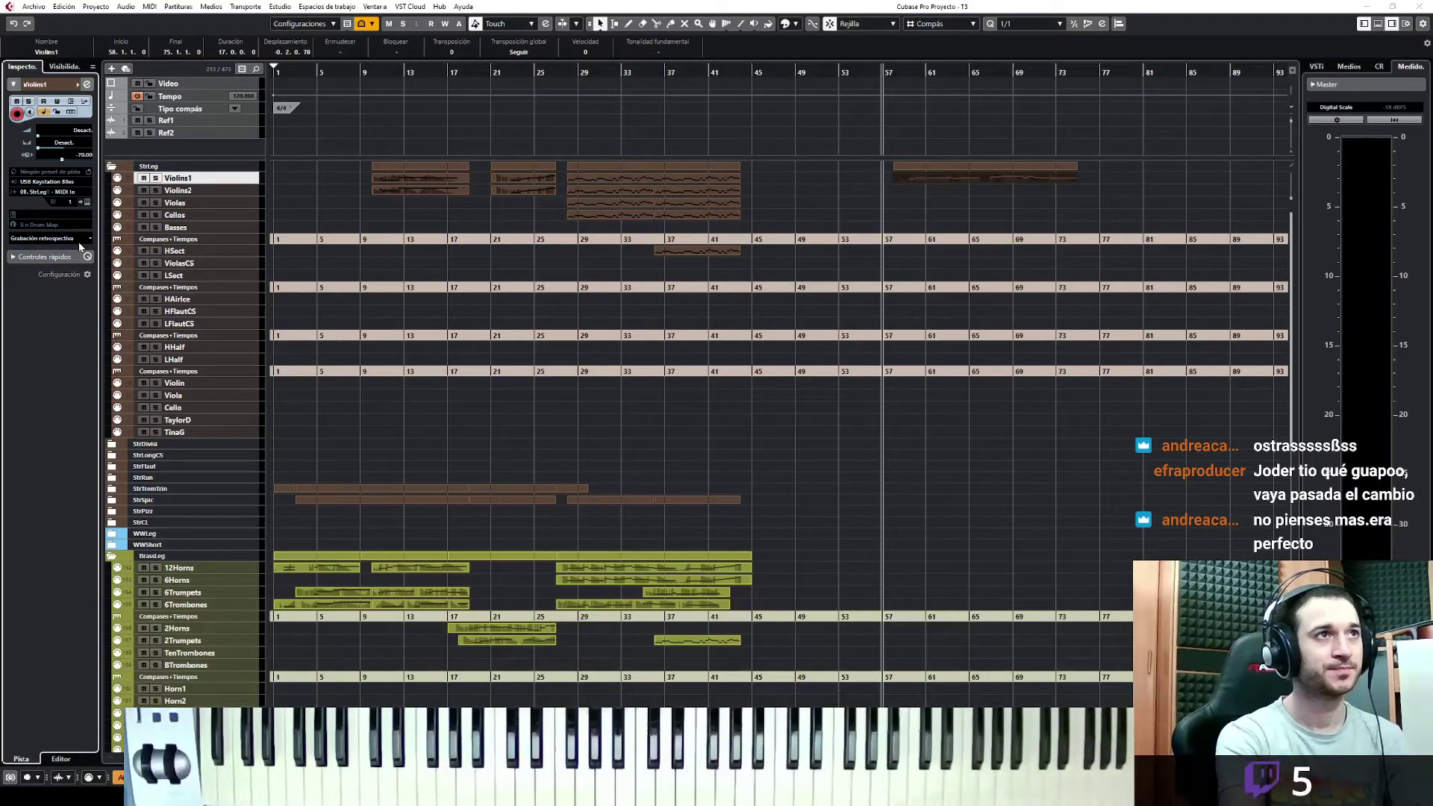
Set the quantize grid to 1/4, quantize all notes of the new Violins1 event and return to the arrangement
{"action": "double_click", "coordinate": [984, 171]}
{"action": "key", "text": "1"}
{"action": "left_click_drag", "start_coordinate": [1084, 222], "coordinate": [211, 504]}
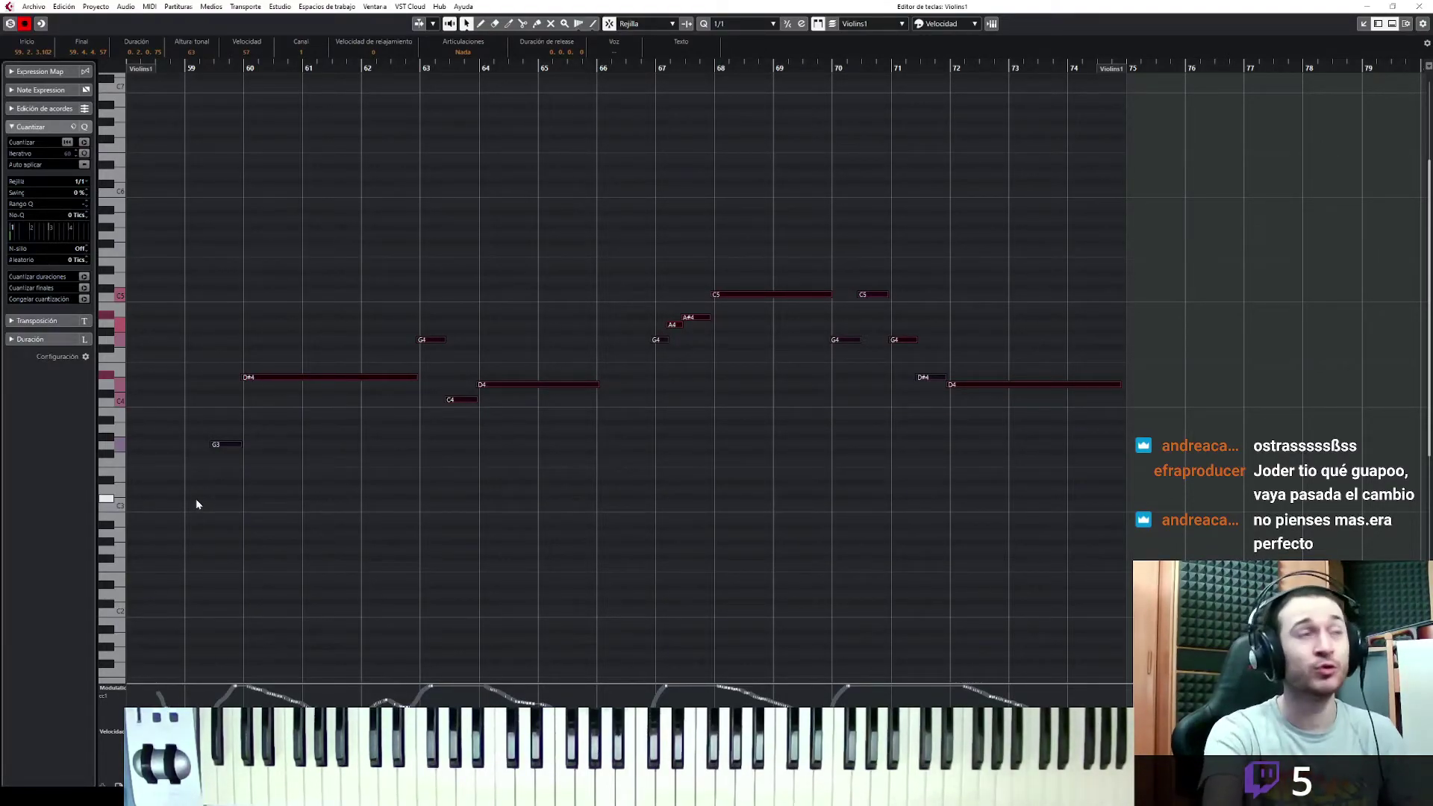
{"action": "left_click", "coordinate": [733, 28]}
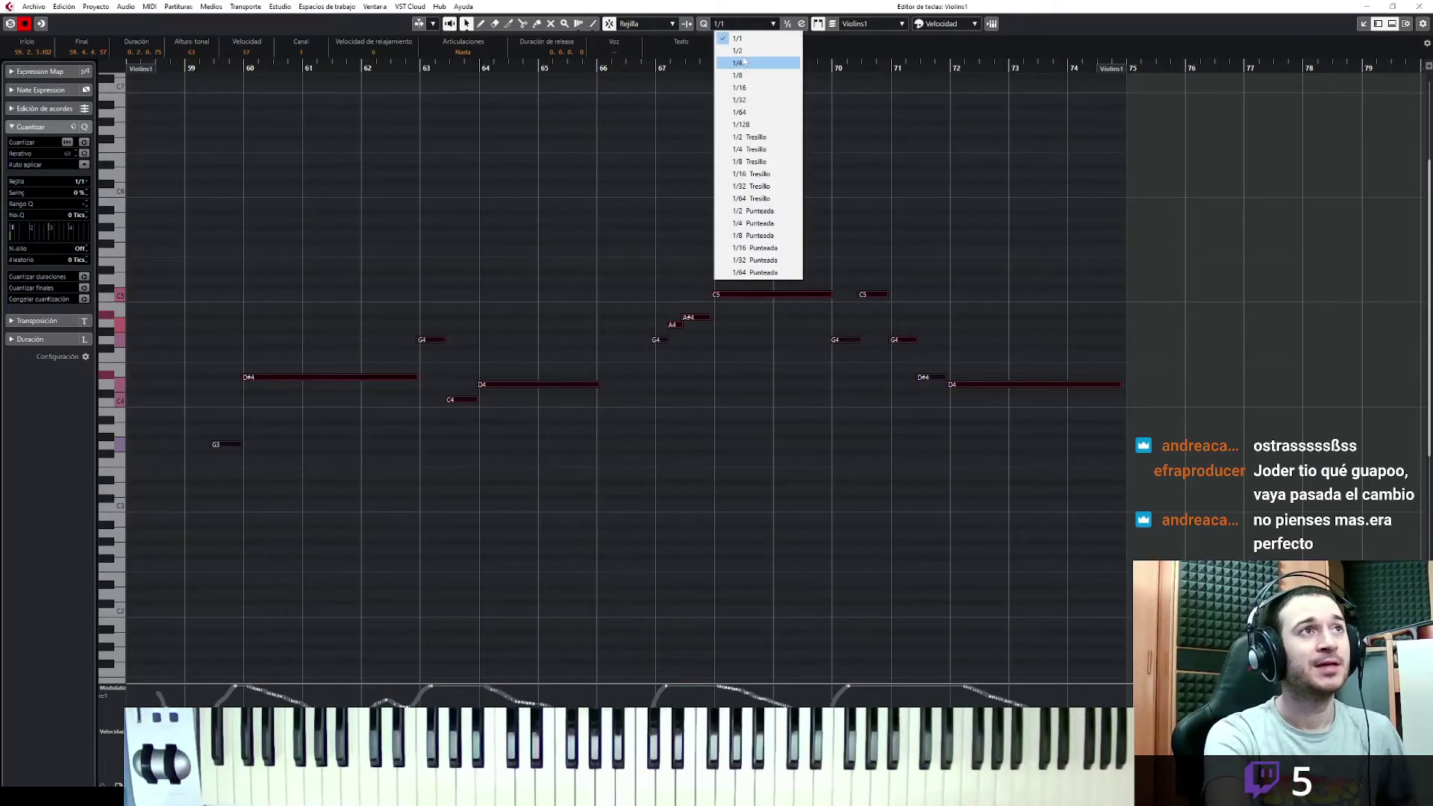
{"action": "left_click", "coordinate": [741, 52]}
{"action": "left_click", "coordinate": [733, 26]}
{"action": "left_click", "coordinate": [732, 65]}
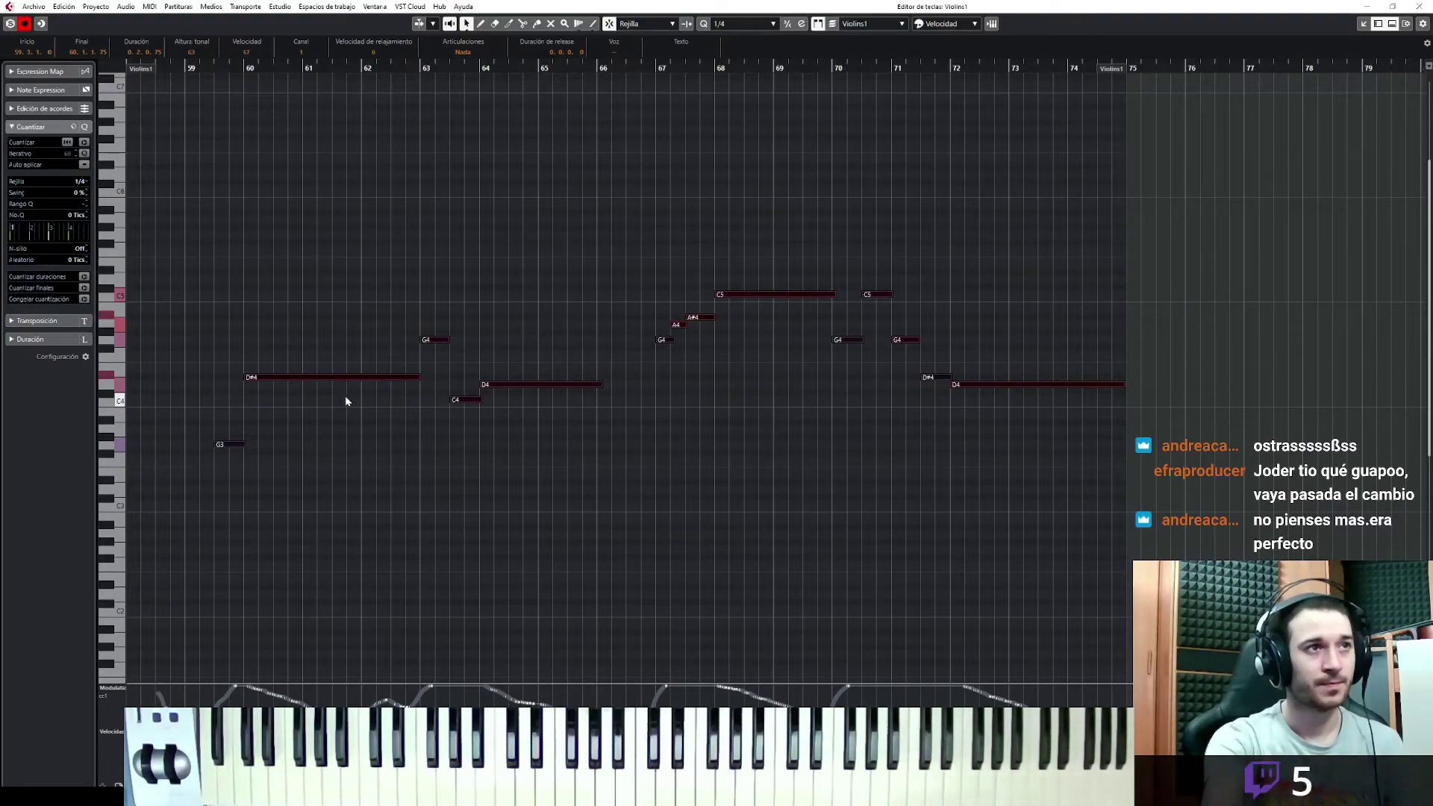
{"action": "left_click", "coordinate": [1364, 24]}
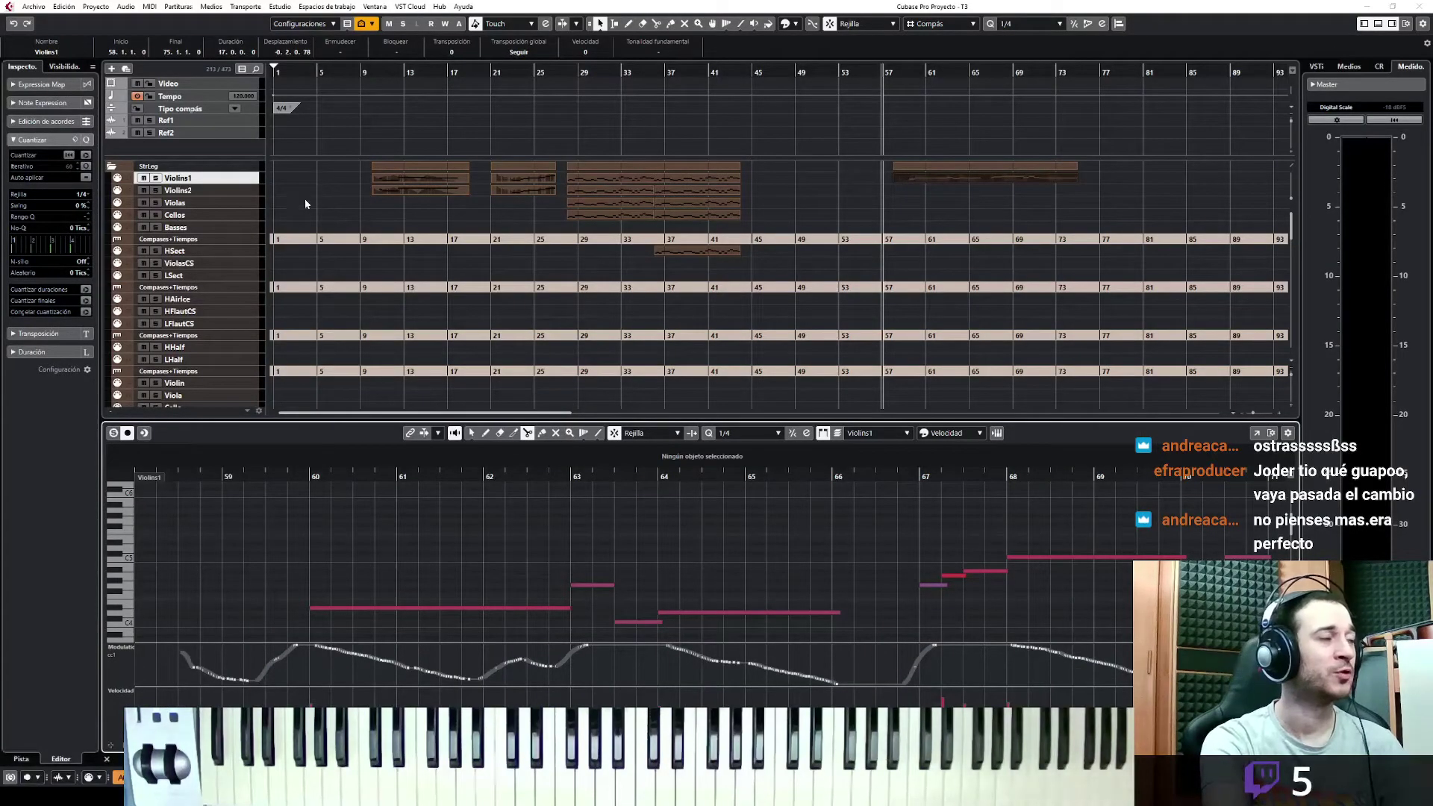
Select the Violas track, perform a line during playback from bar 57 and insert it as a retrospective recording across bars 58–76
{"action": "left_click", "coordinate": [256, 202]}
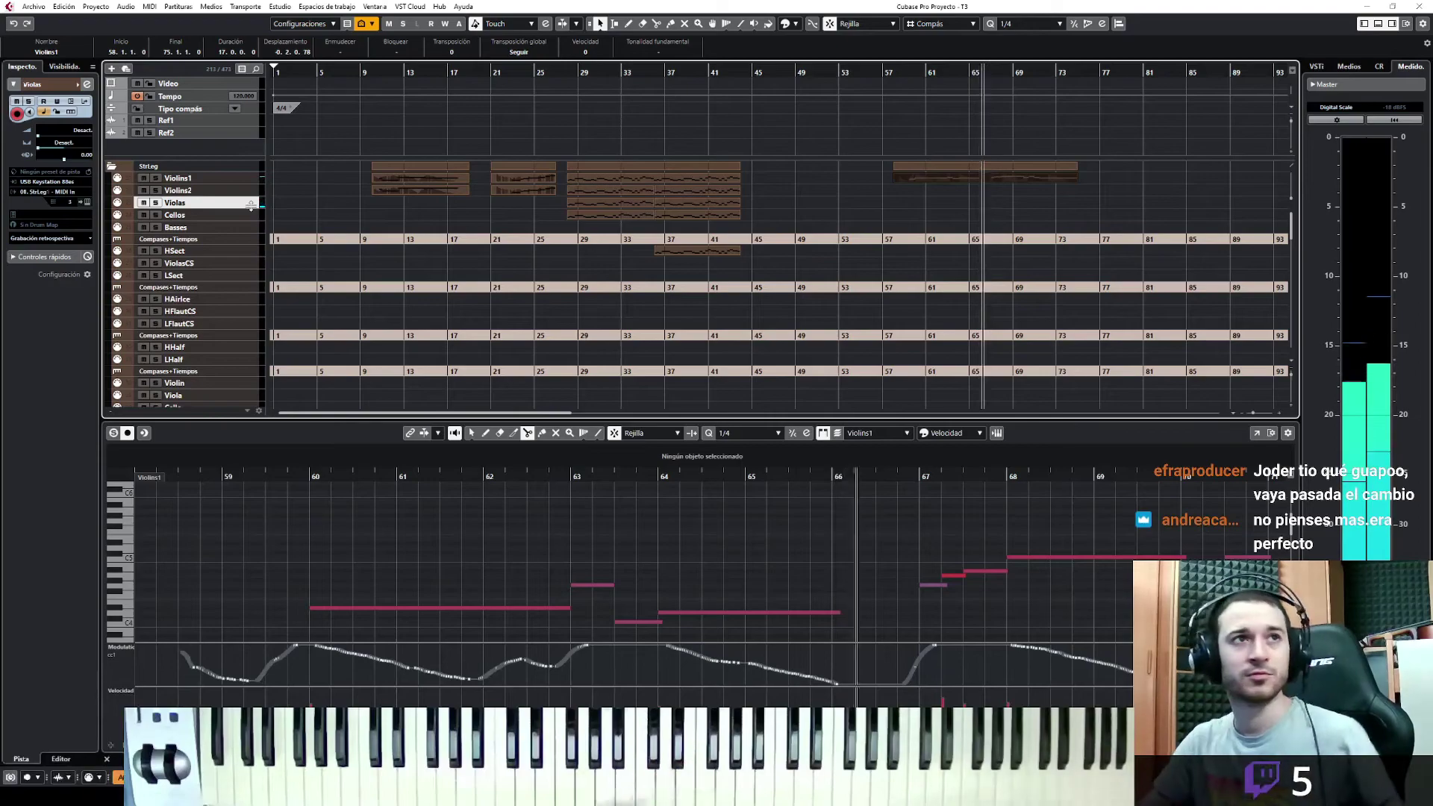
{"action": "key", "text": "space"}
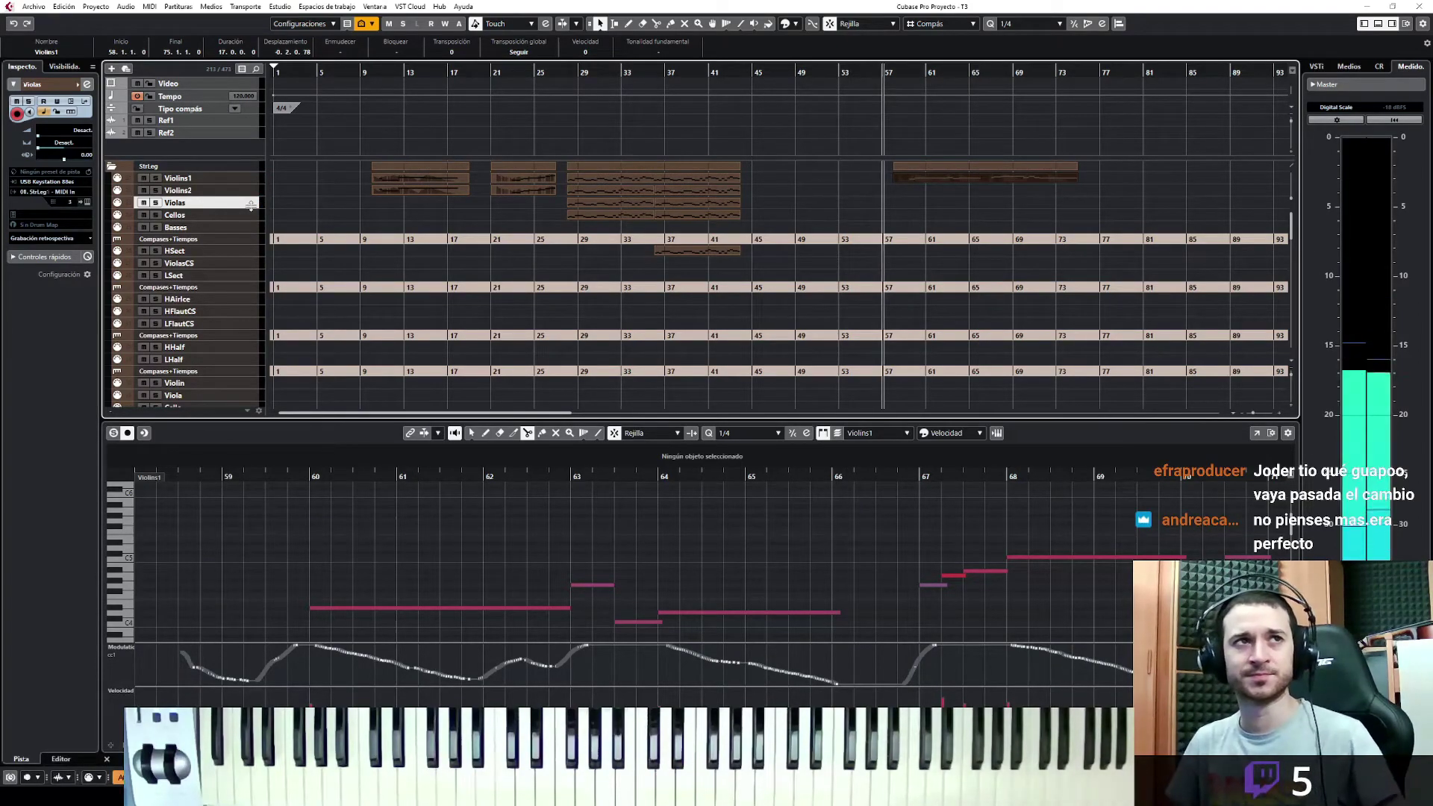
{"action": "key", "text": "space"}
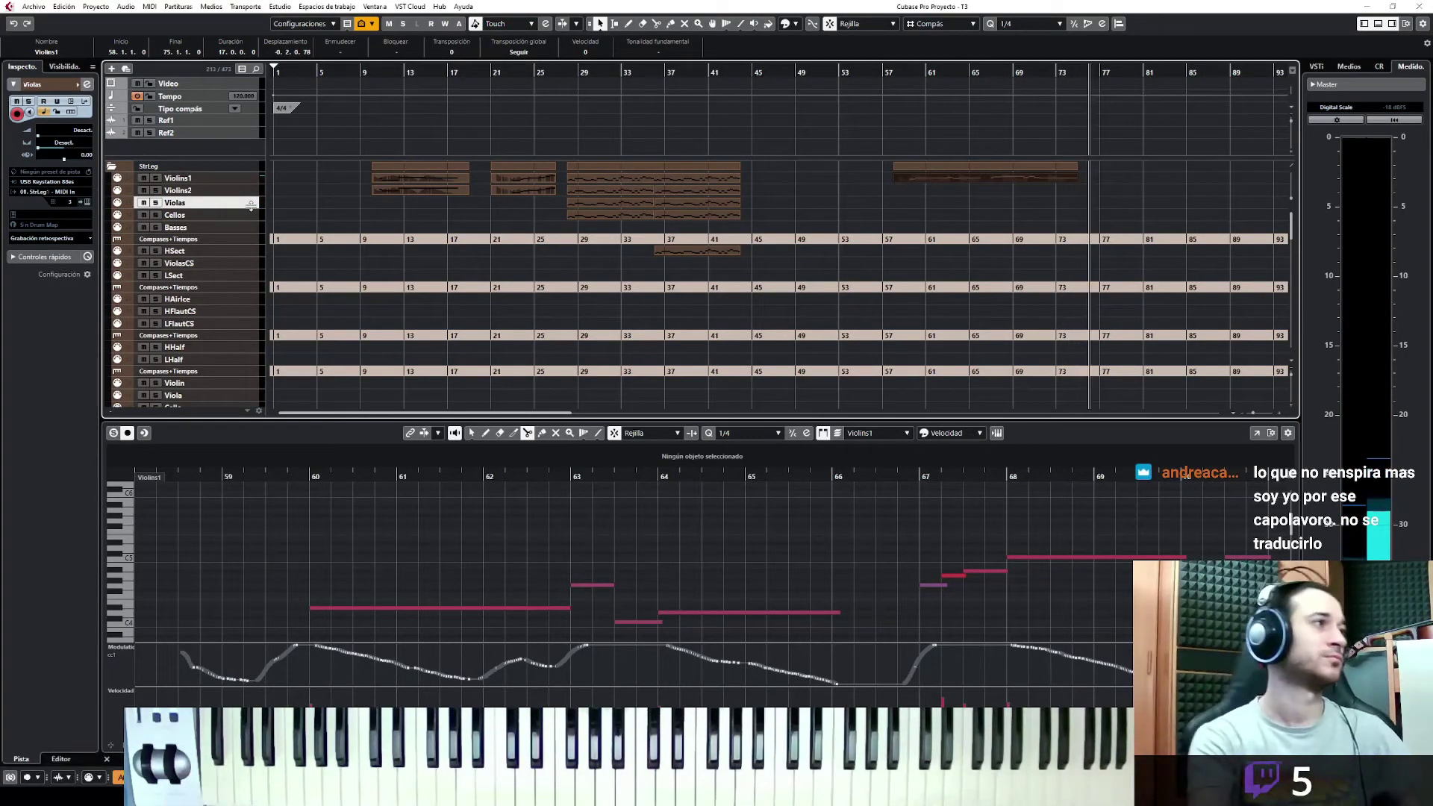
{"action": "left_click", "coordinate": [44, 238]}
{"action": "left_click", "coordinate": [44, 250]}
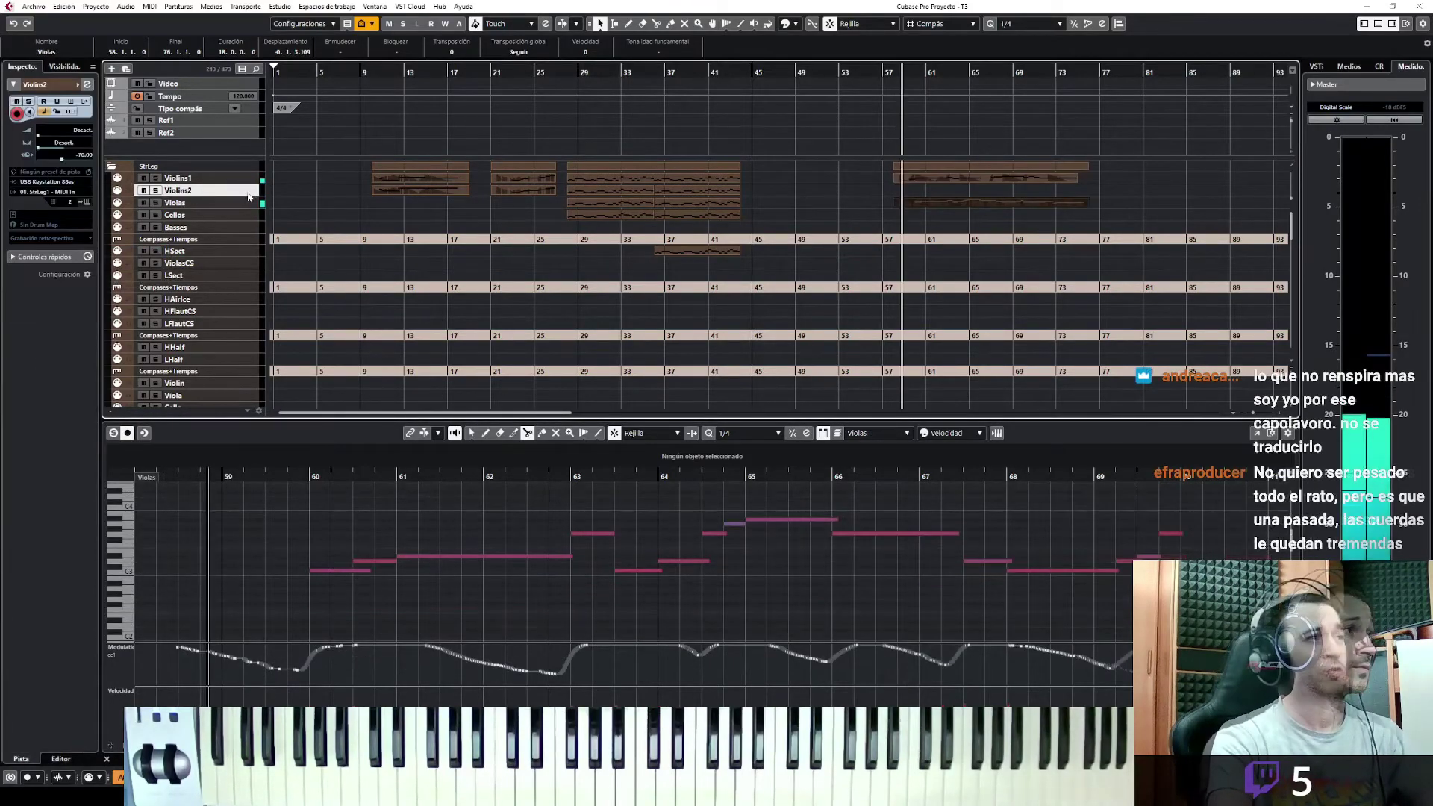
Record a Violins2 line over the playback, insert it retrospectively across bars 57–77 and quantize its notes to 1/4
{"action": "left_click", "coordinate": [245, 196]}
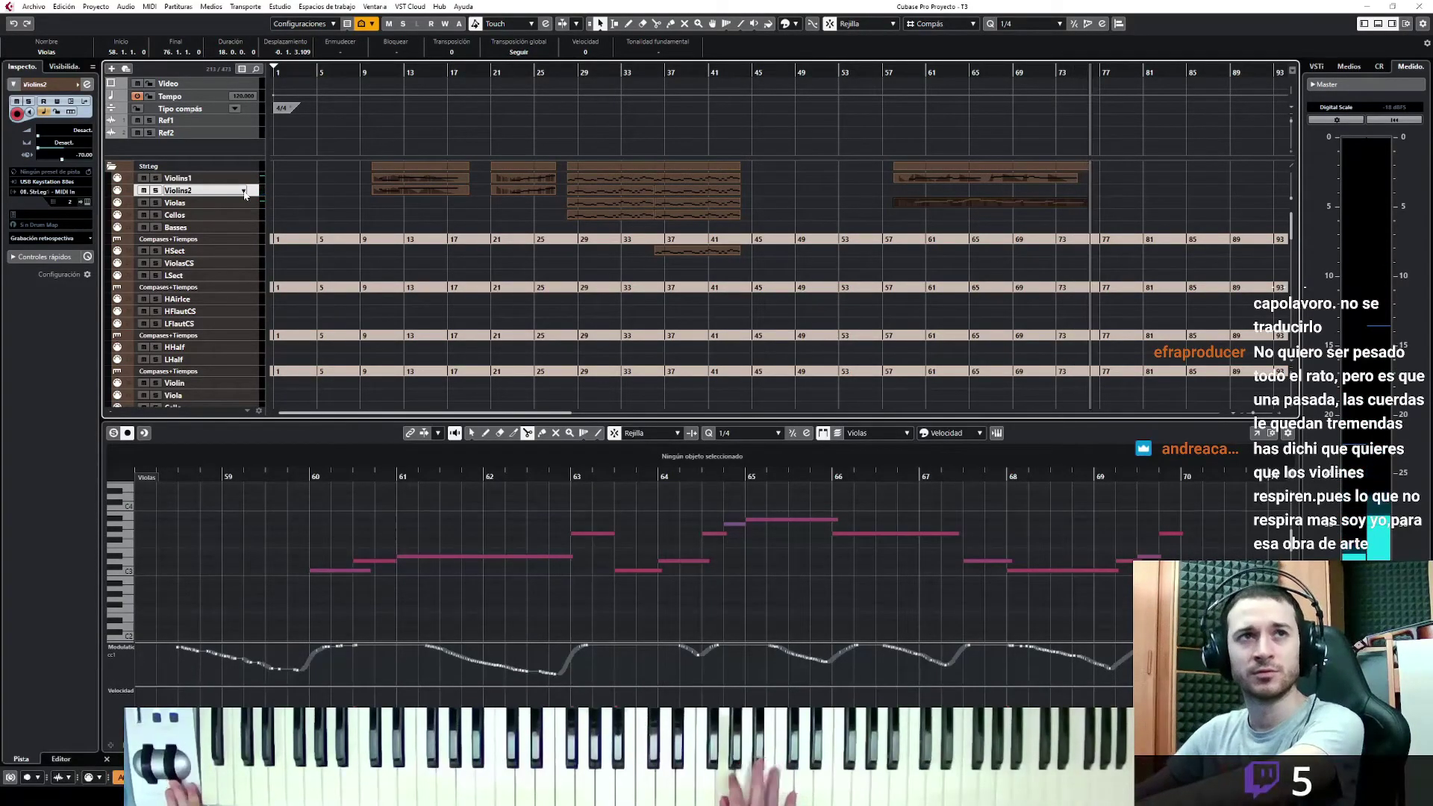
{"action": "left_click", "coordinate": [89, 238]}
{"action": "left_click", "coordinate": [74, 246]}
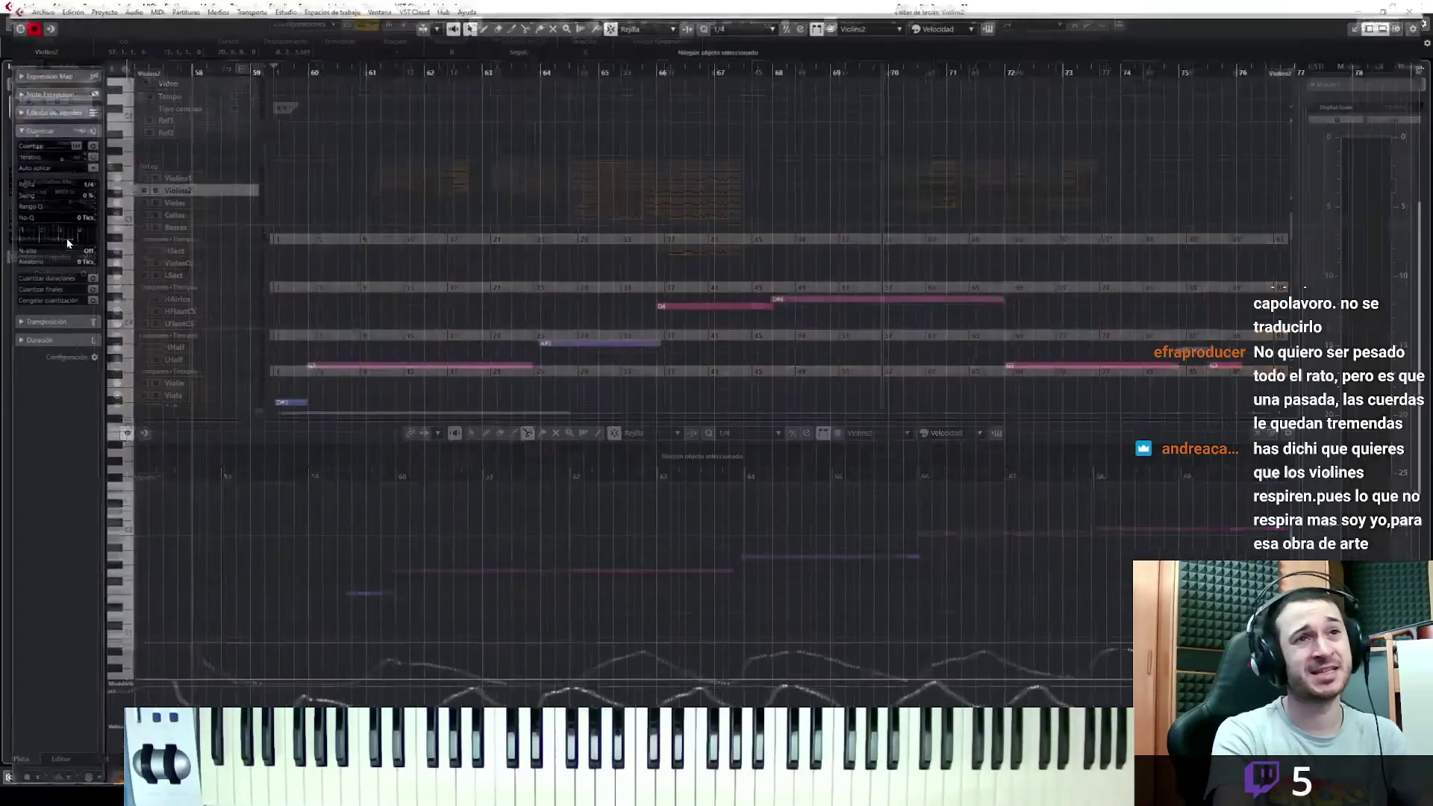
{"action": "key", "text": "ctrl+e"}
{"action": "key", "text": "Escape"}
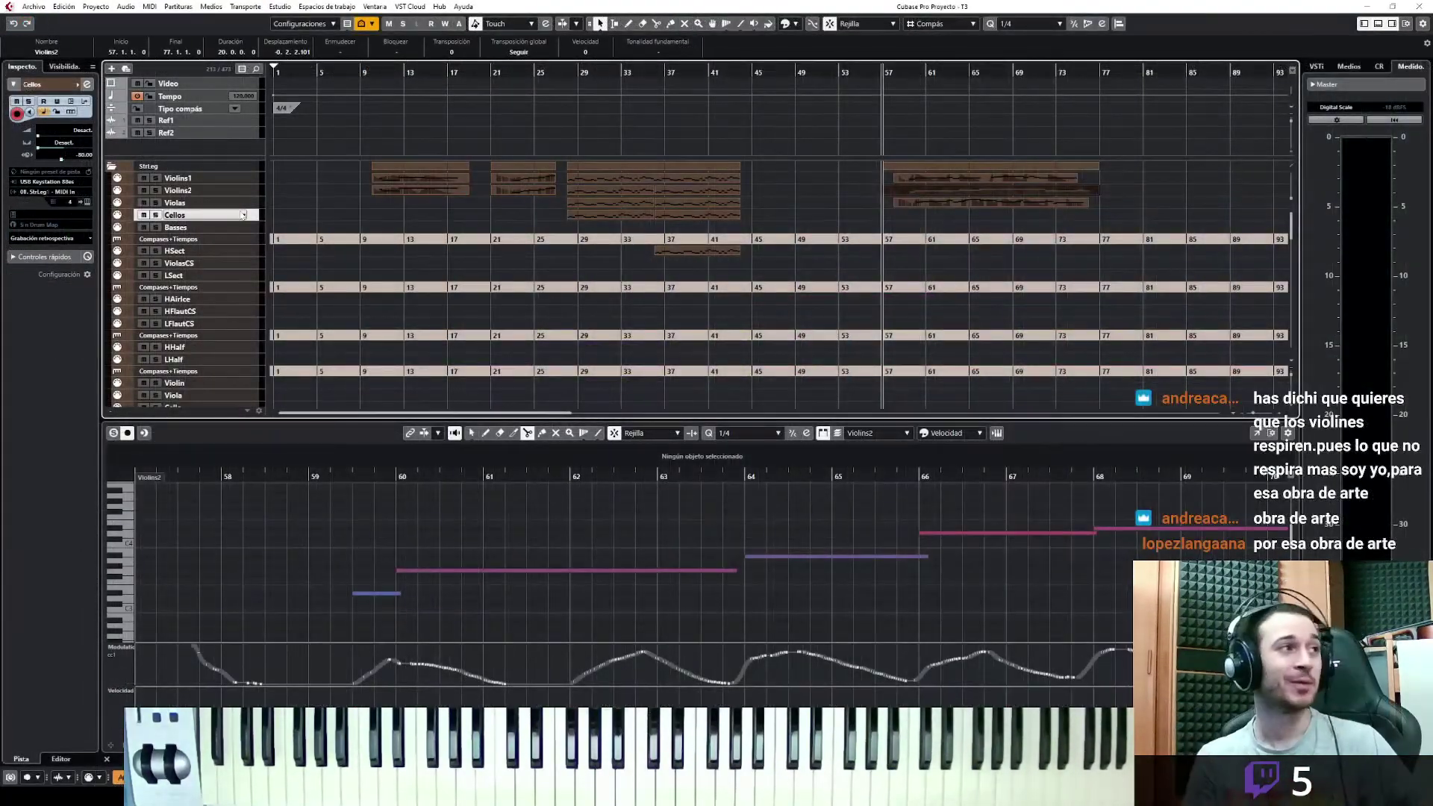
Perform a Cellos line over the playback, insert it as a retrospective recording across bars 58–77 and quantize it to 1/4
{"action": "key", "text": "space"}
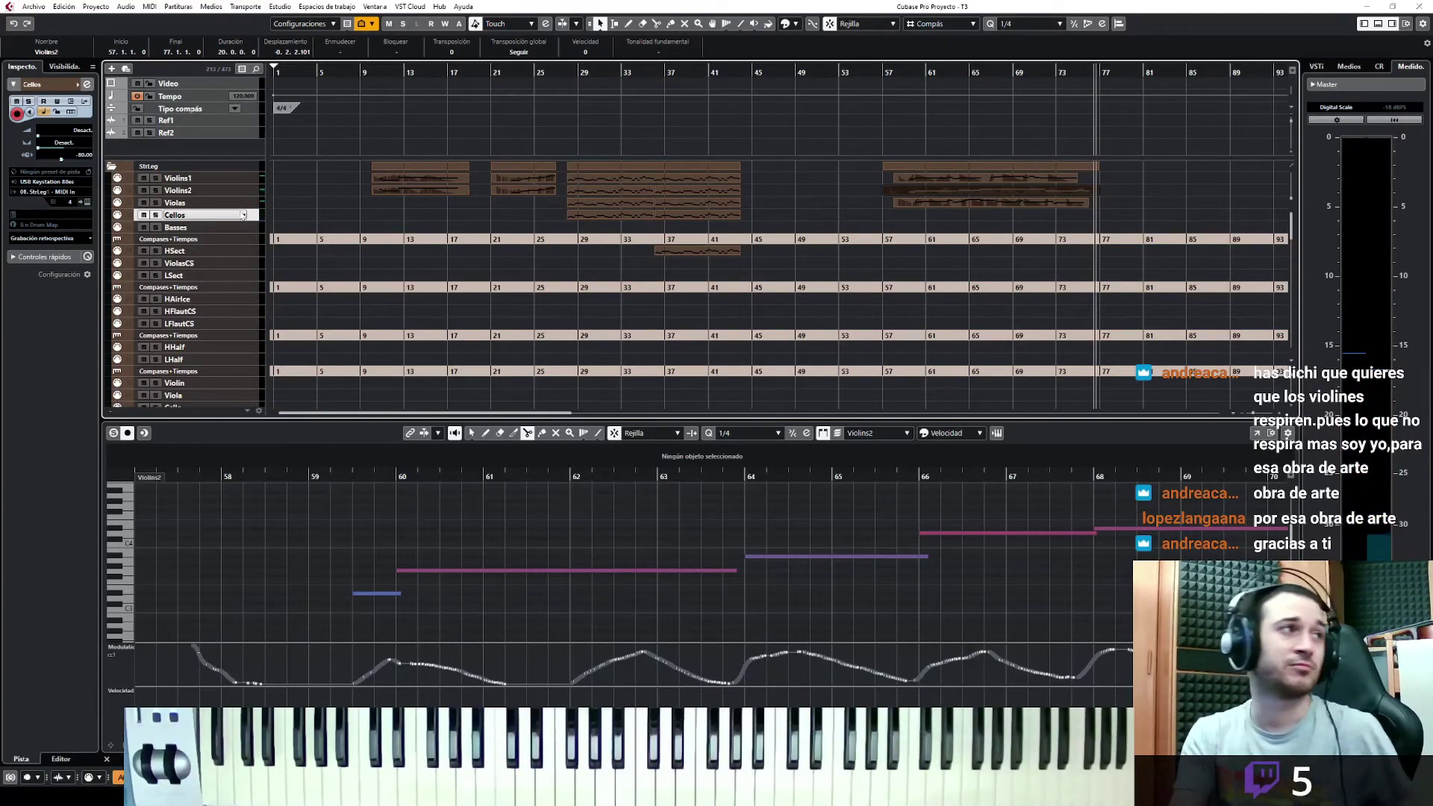
{"action": "key", "text": "space"}
{"action": "left_click", "coordinate": [89, 238]}
{"action": "left_click", "coordinate": [71, 252]}
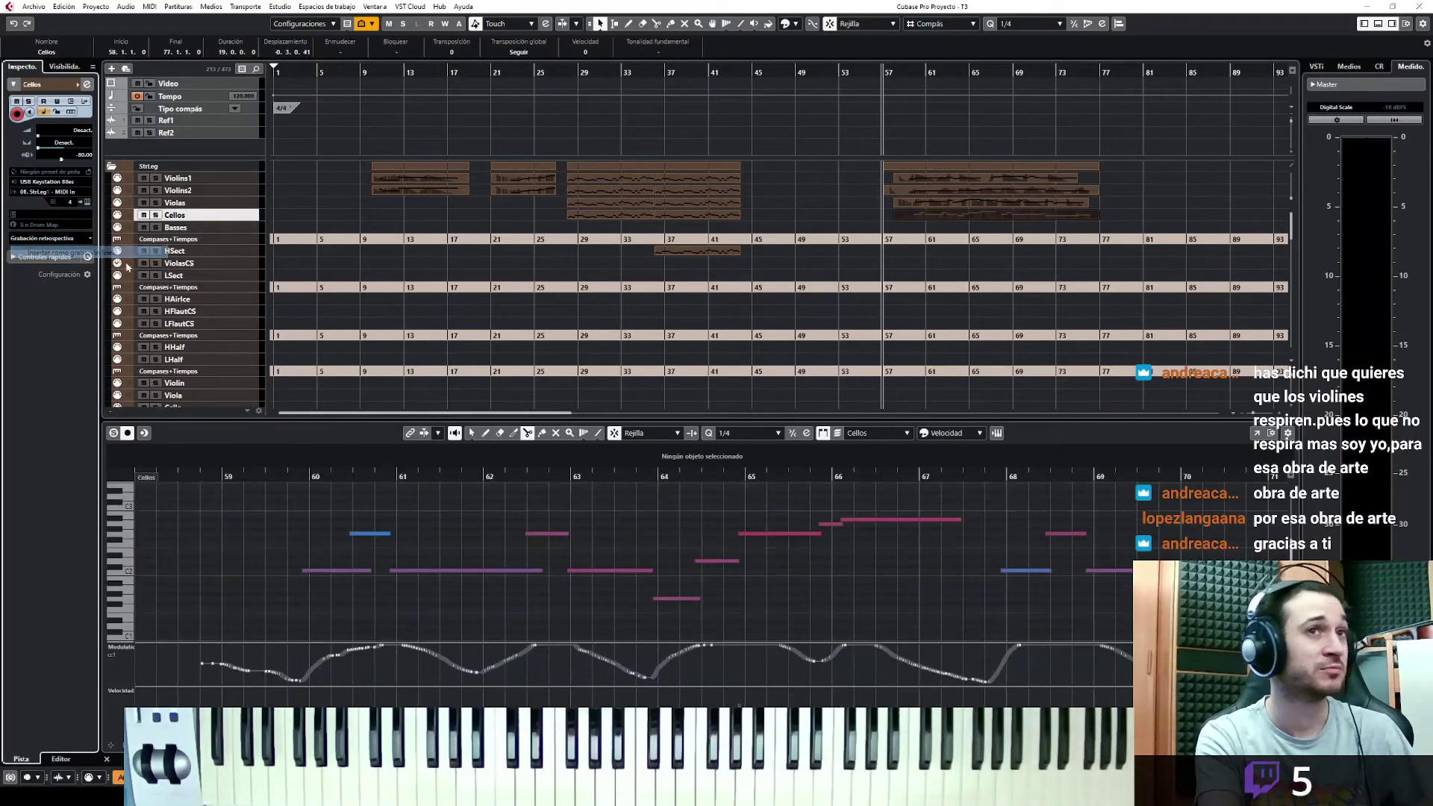
{"action": "key", "text": "Return"}
{"action": "key", "text": "Return"}
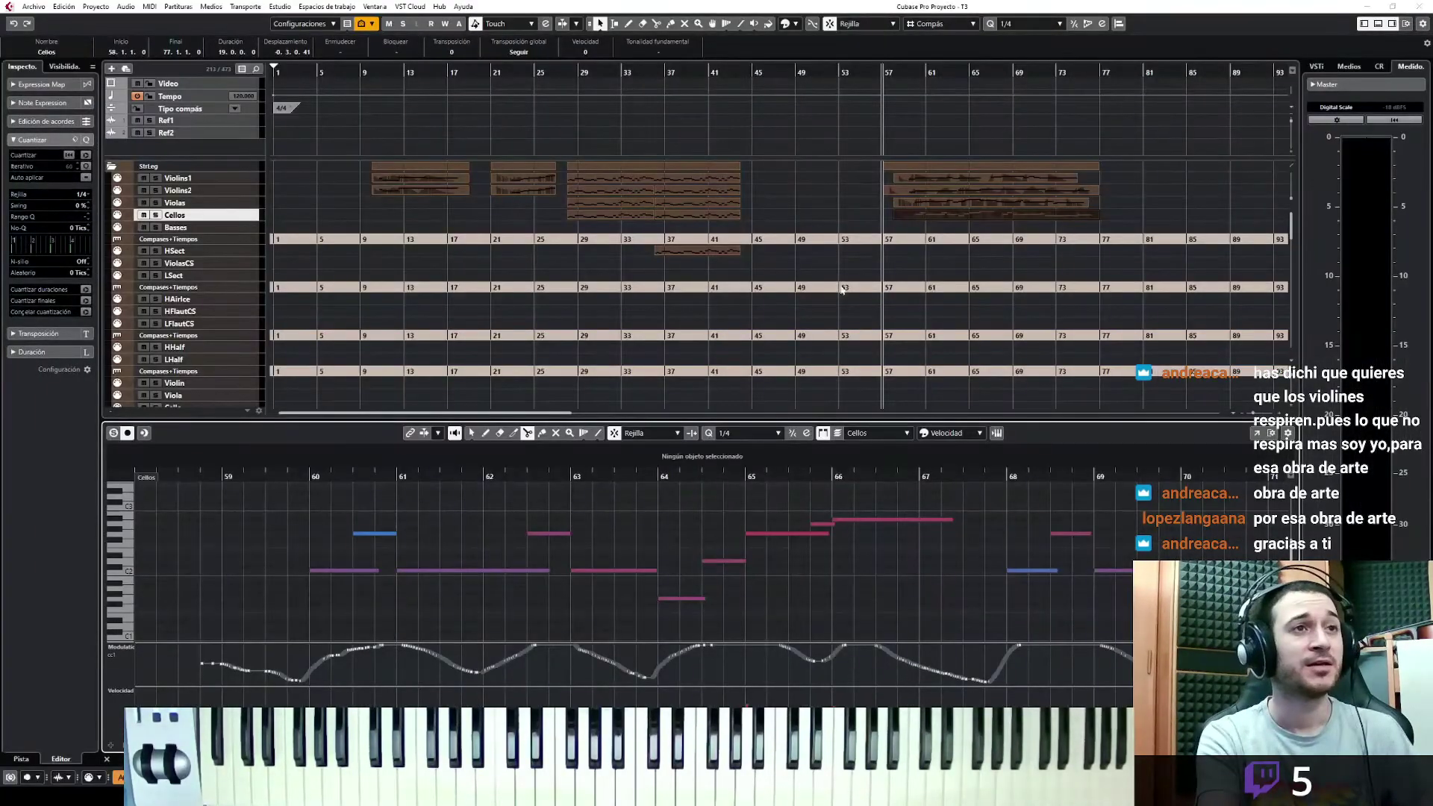
Select the Basses track, add a retrospective recording of a bass line across bars 57–77 and quantize its notes to 1/4
{"action": "left_click", "coordinate": [211, 227]}
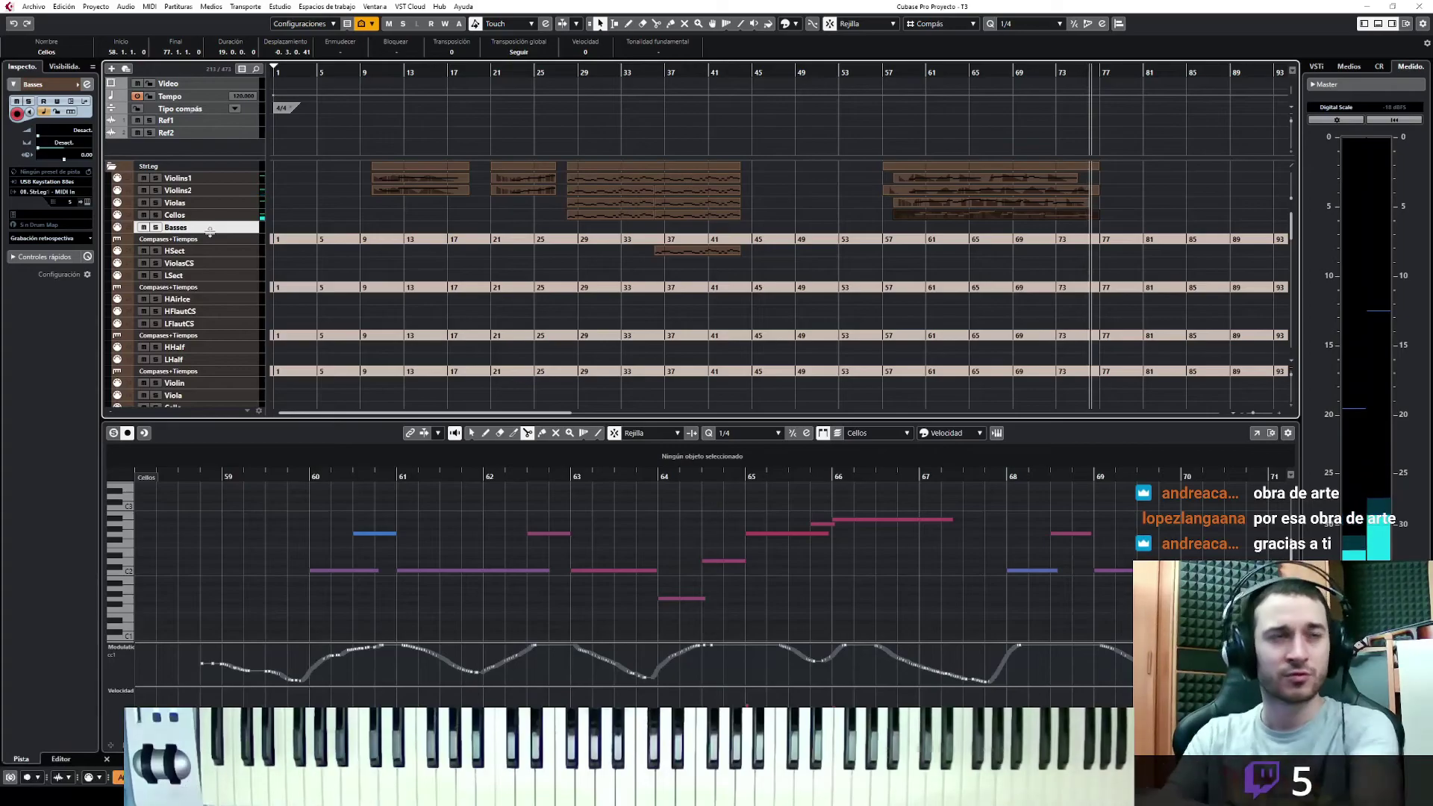
{"action": "key", "text": "ctrl+e"}
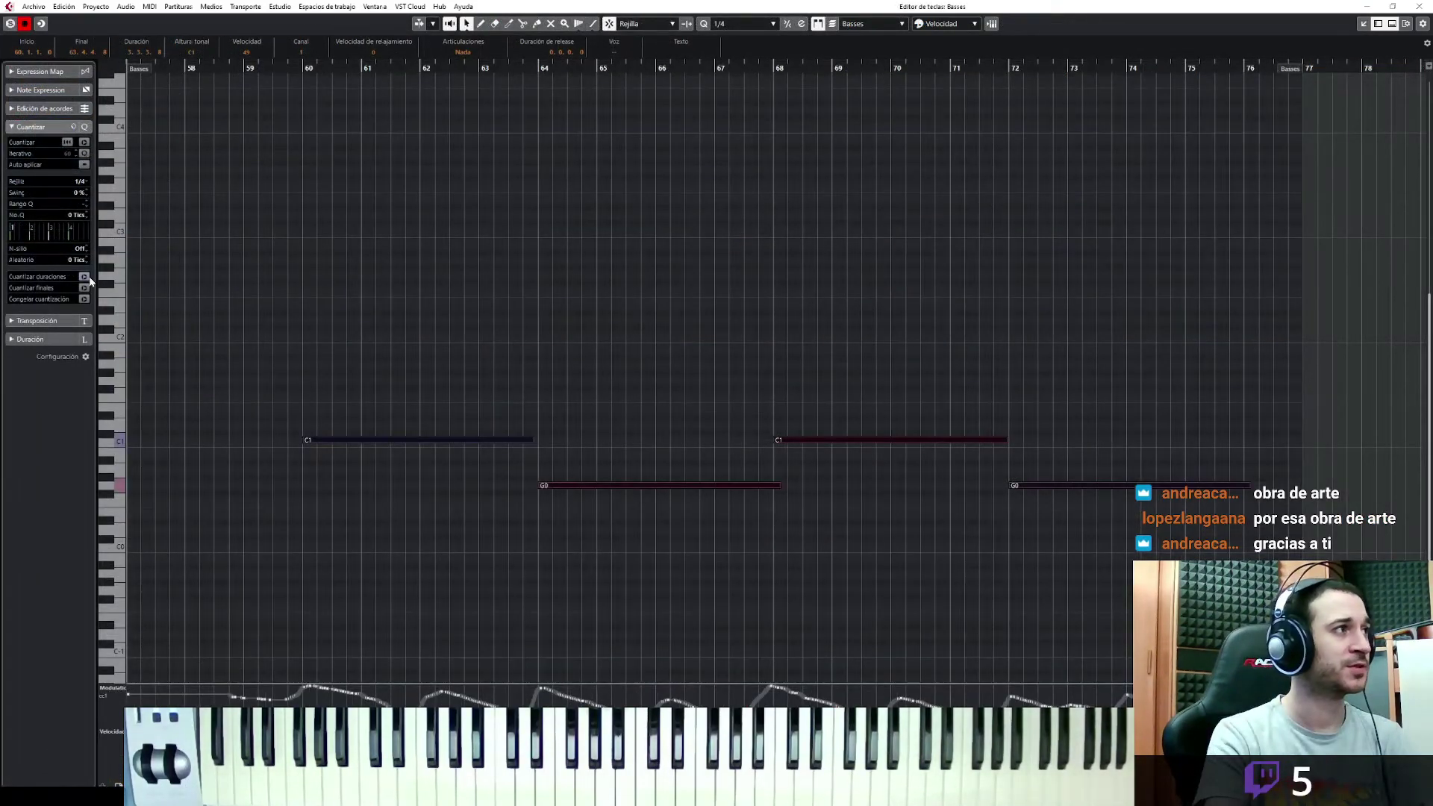
{"action": "key", "text": "ctrl+e"}
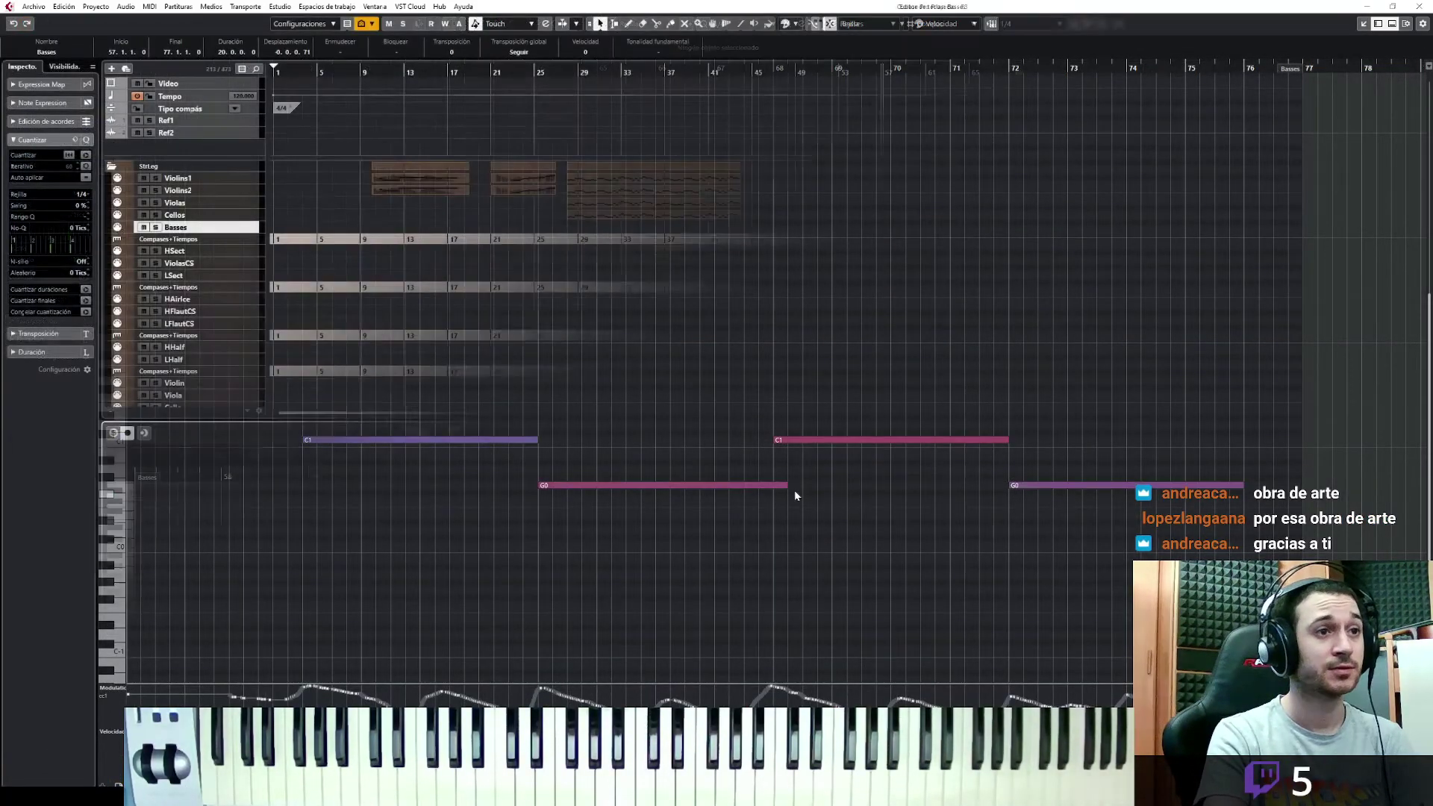
Play the arrangement from bar 43 to review the new strings, select the 6Horns track and collapse the BrassLeg folder
{"action": "double_click", "coordinate": [738, 73]}
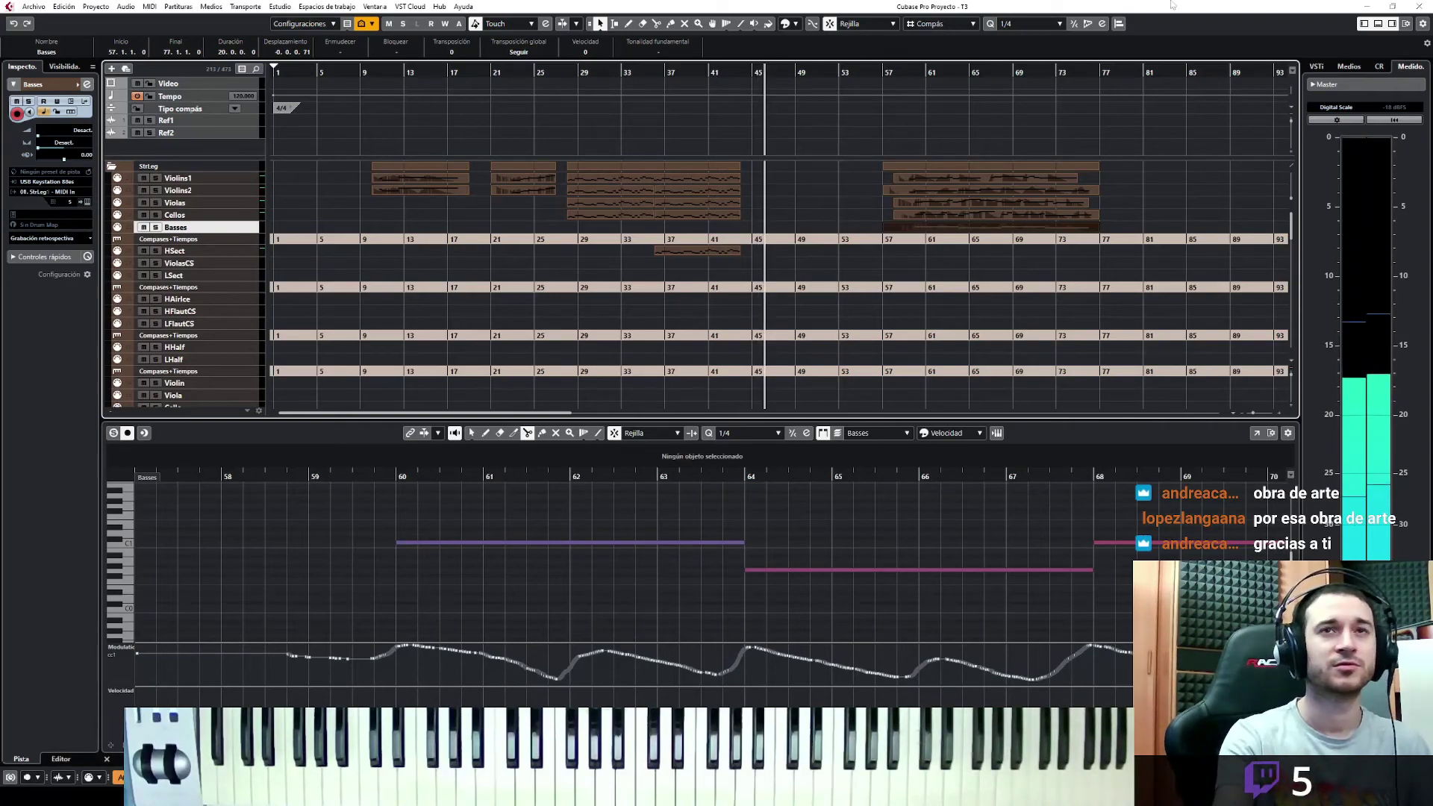
{"action": "left_click", "coordinate": [1377, 25]}
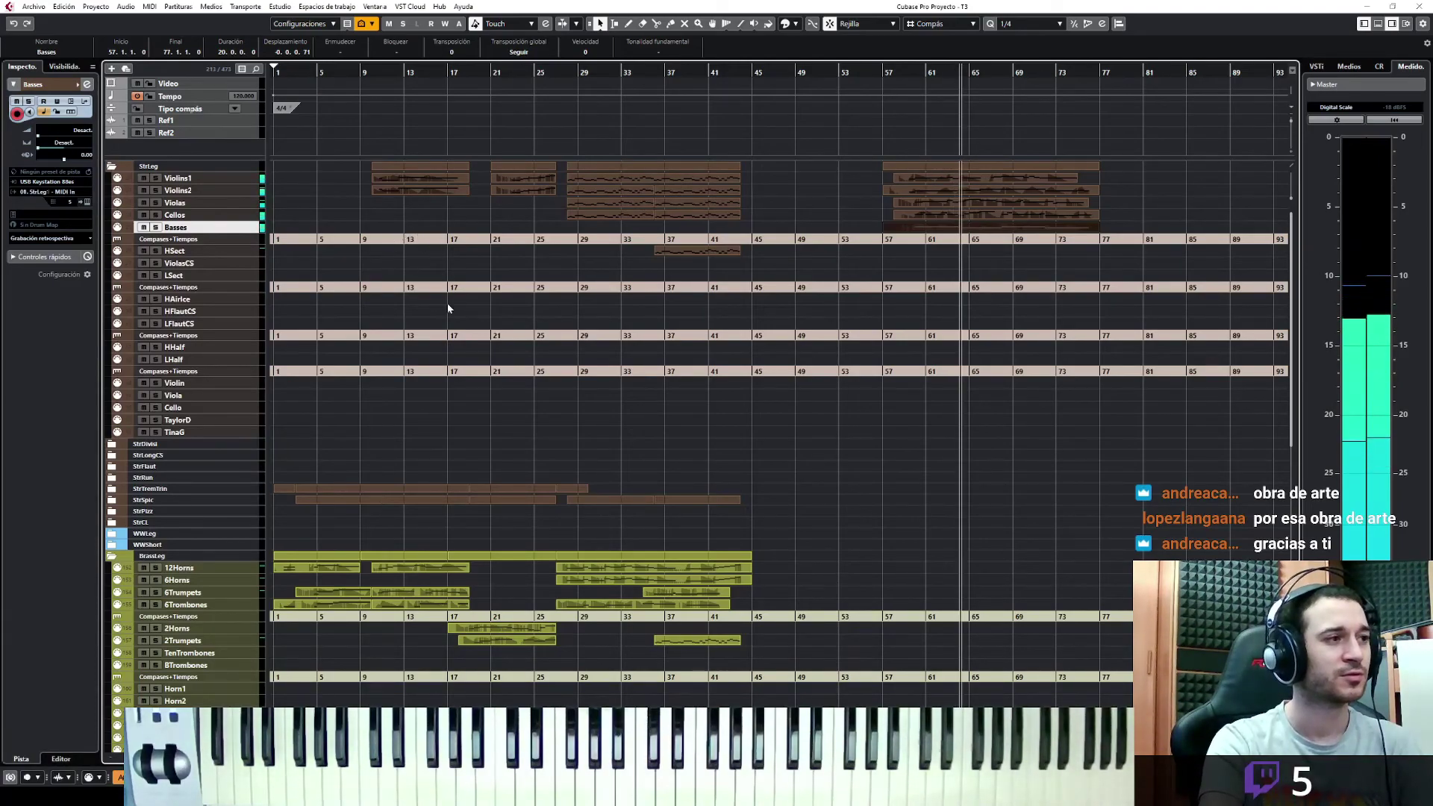
{"action": "left_click", "coordinate": [246, 592]}
{"action": "left_click", "coordinate": [260, 581]}
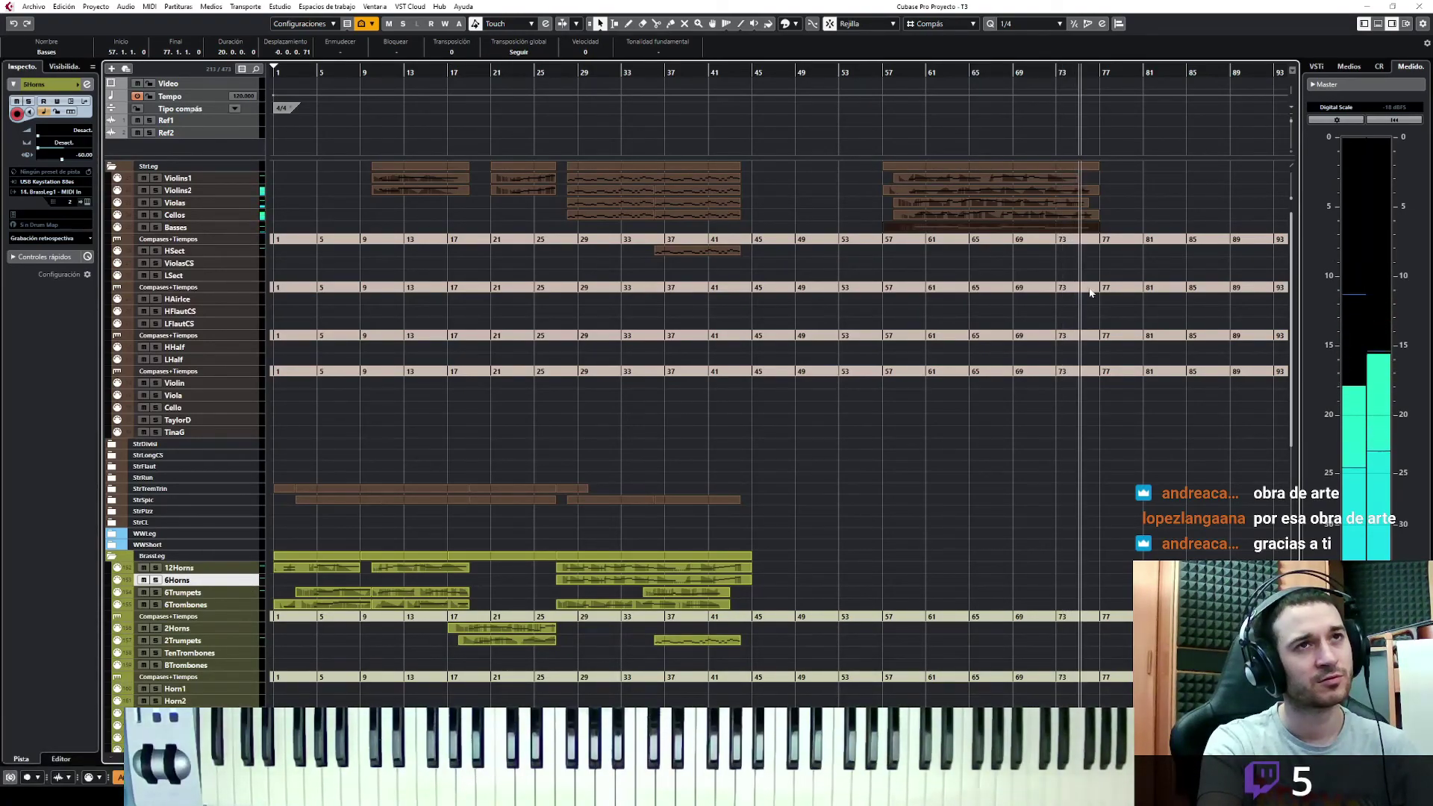
{"action": "key", "text": "space"}
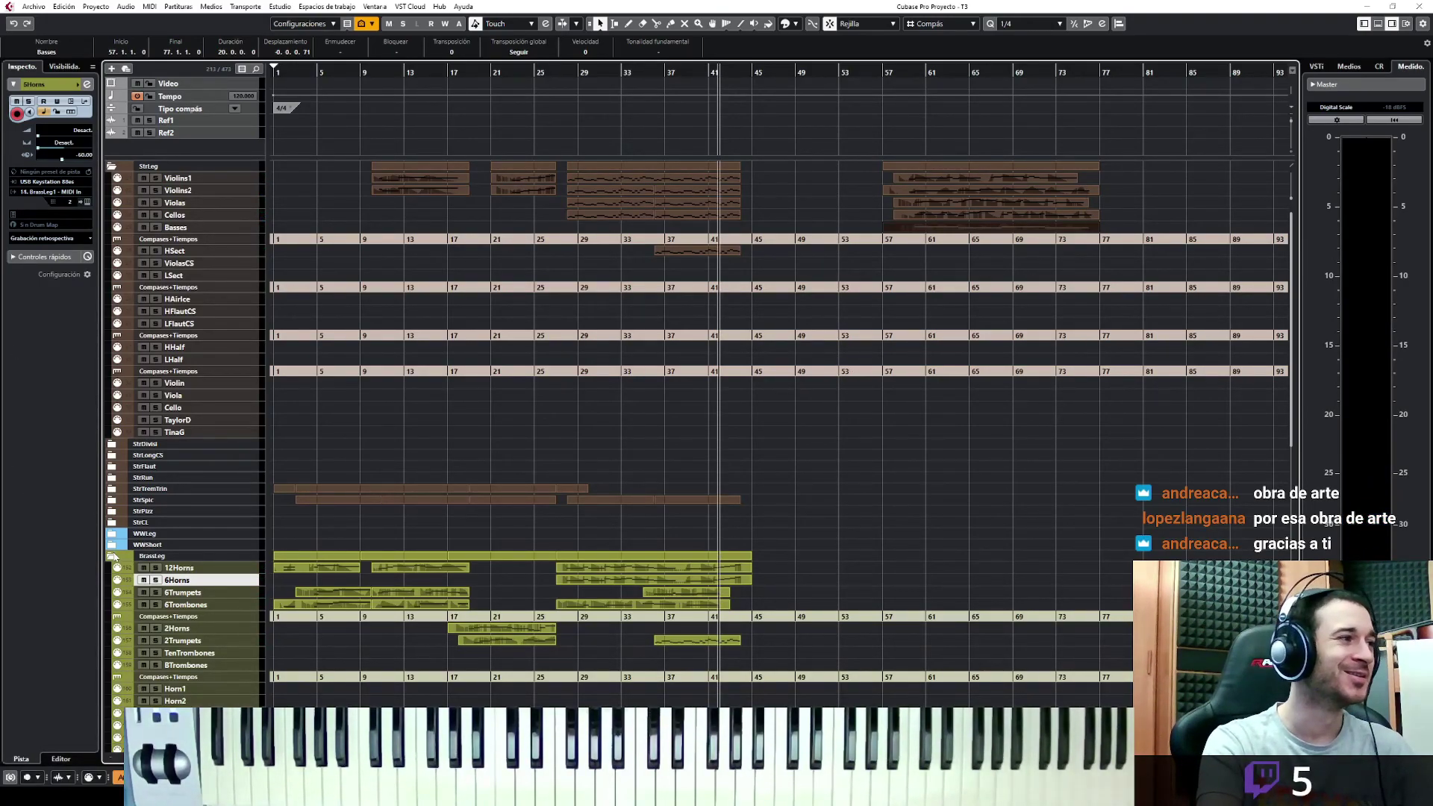
{"action": "left_click", "coordinate": [113, 556]}
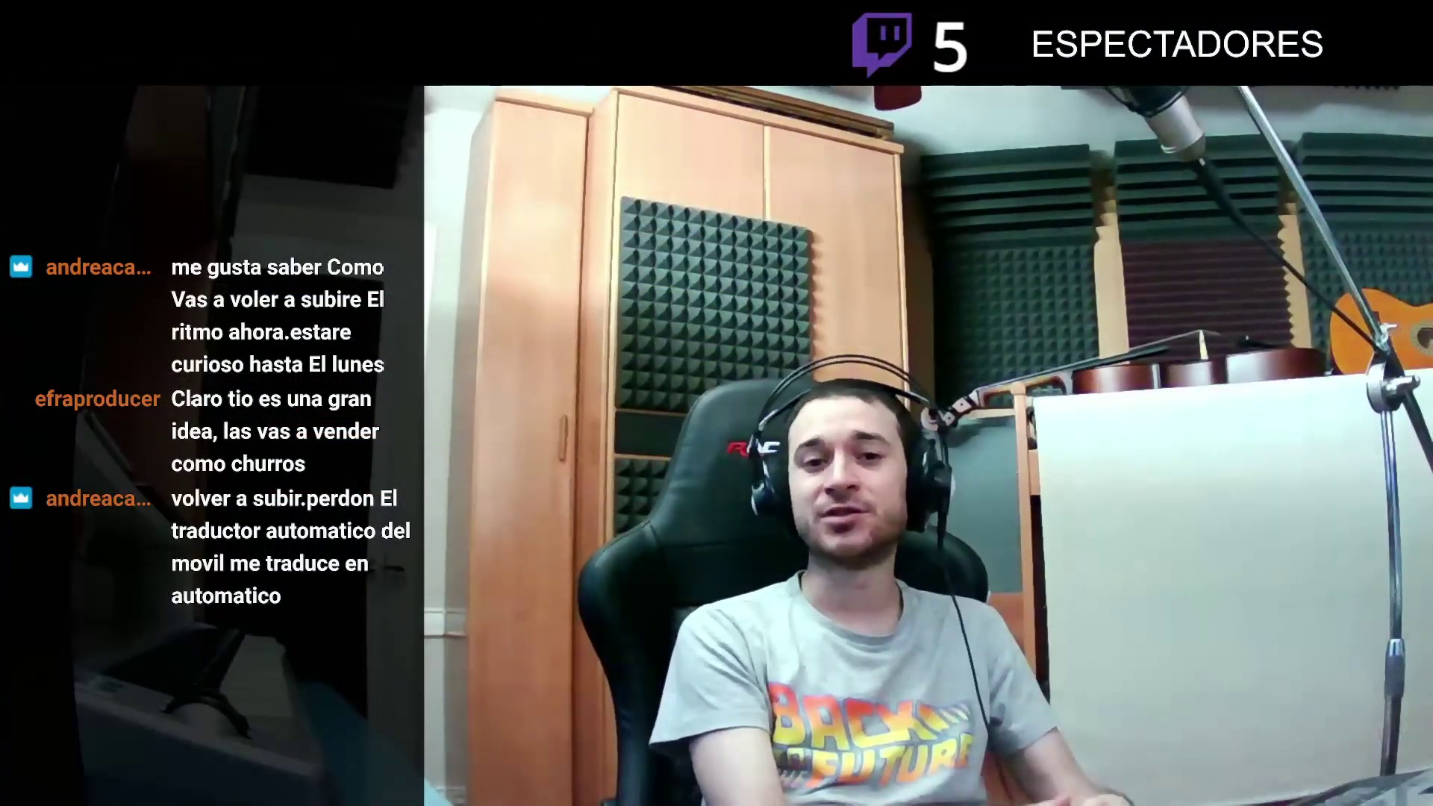